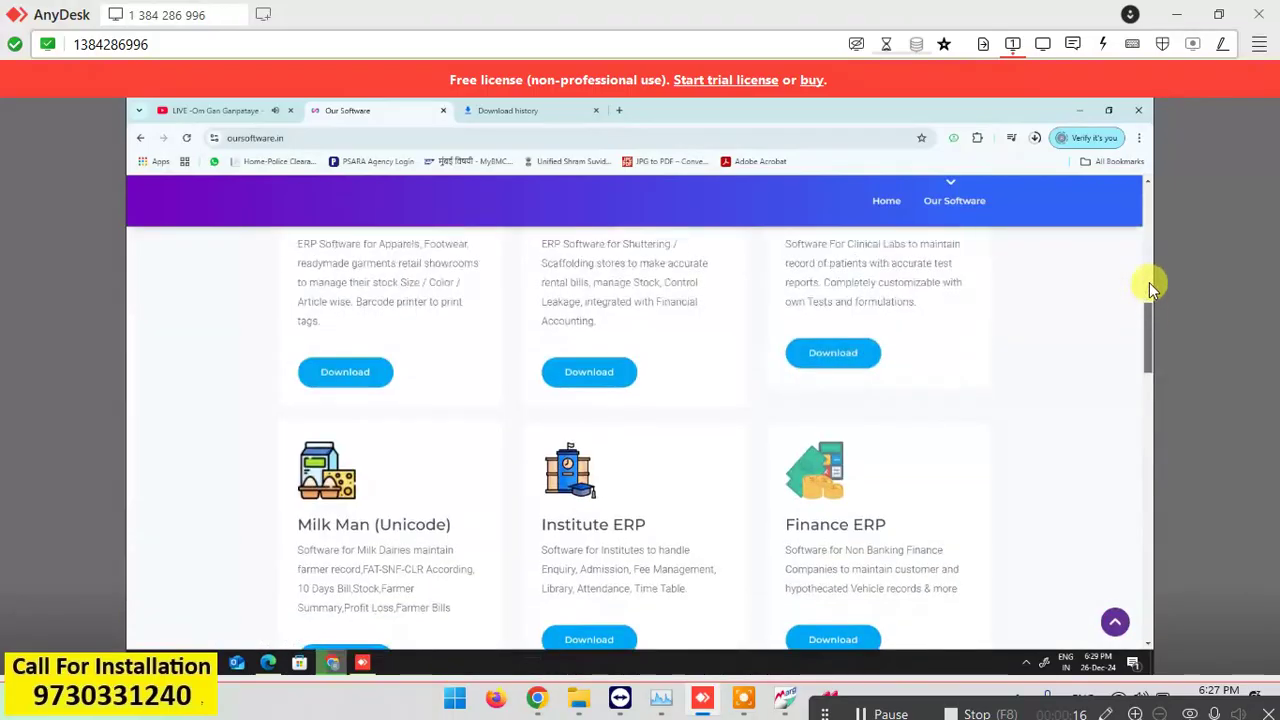
Check the BusinessERP_Setup.exe download progress and view it in Chrome's download history.
drag(1154, 217, 1154, 192)
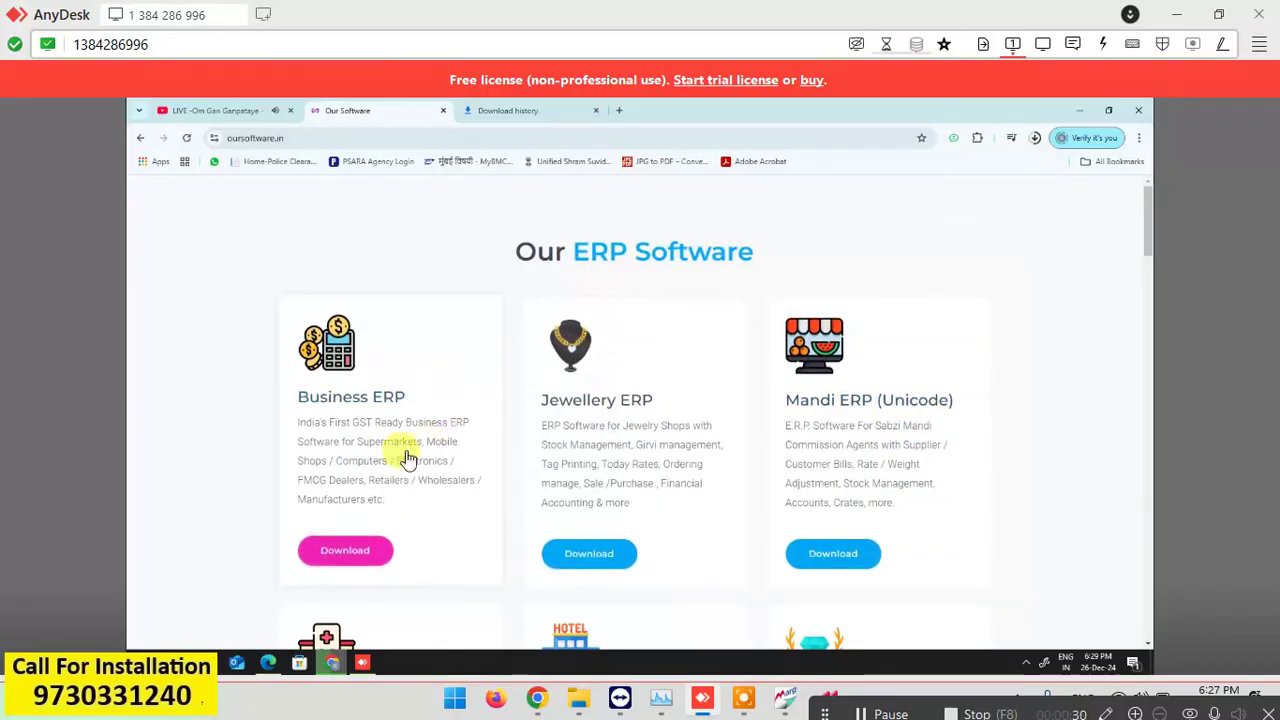
click(537, 112)
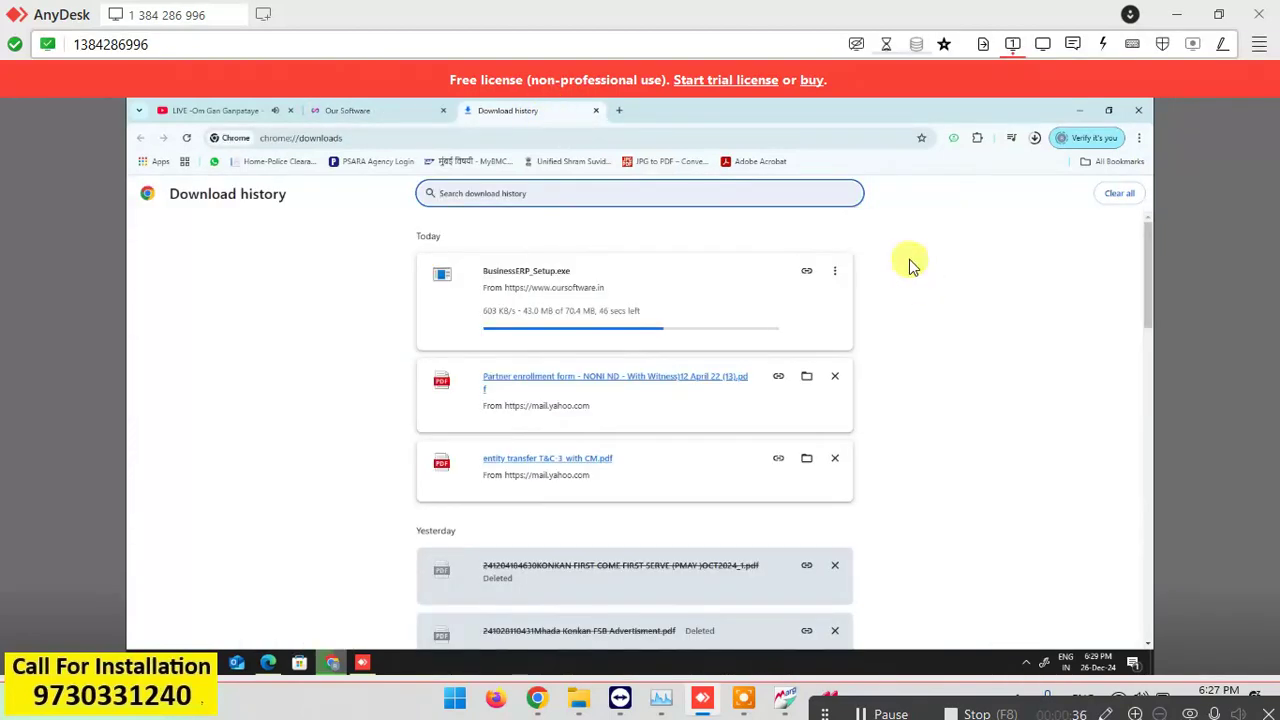
click(371, 112)
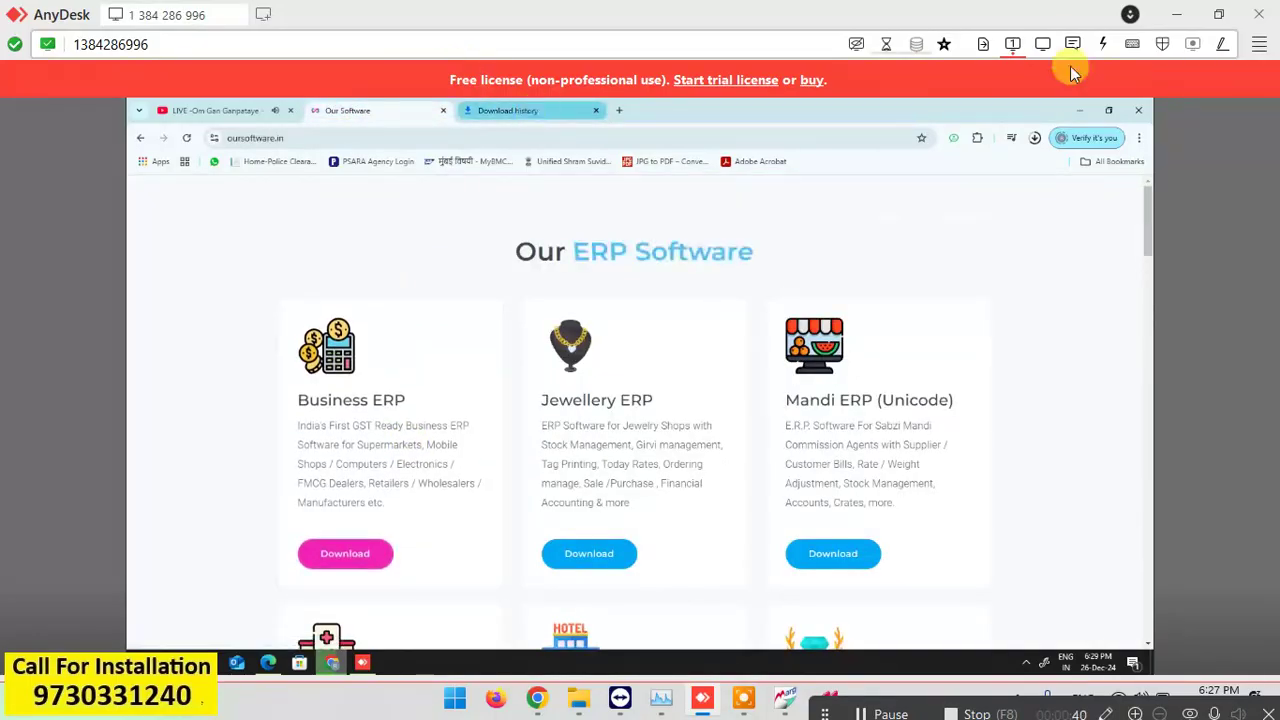
click(1138, 137)
click(1139, 137)
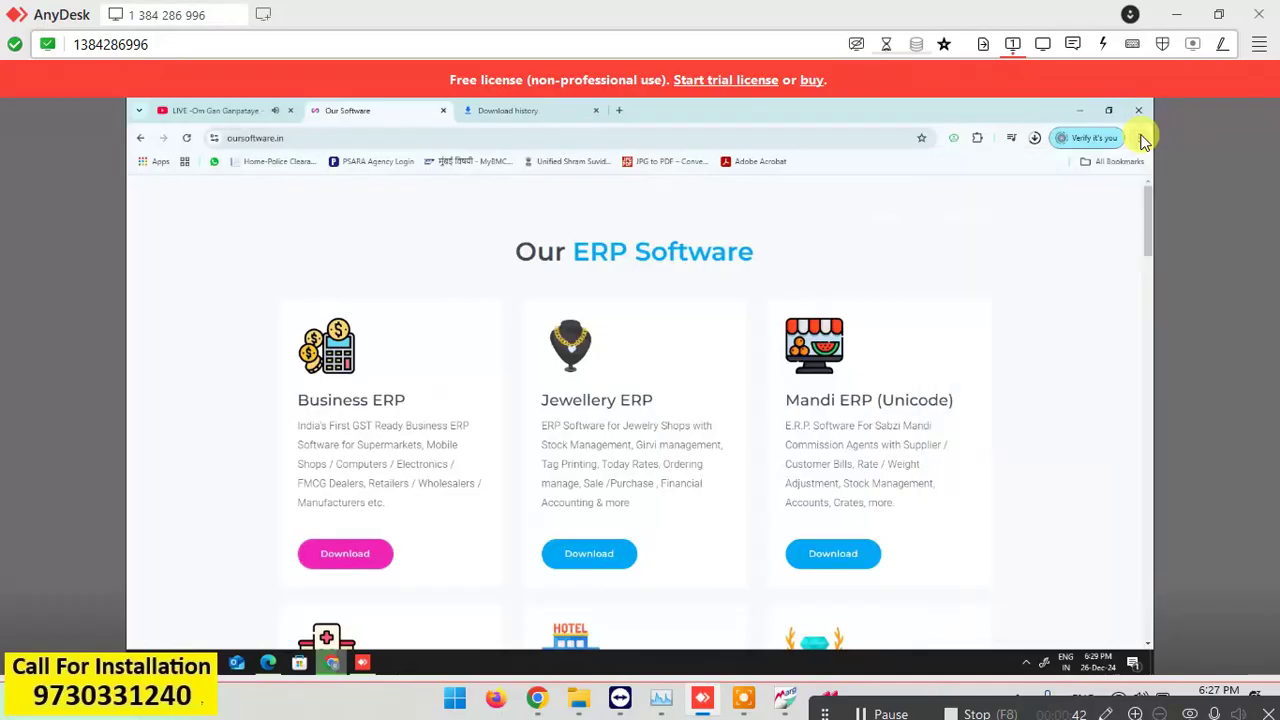
click(1139, 137)
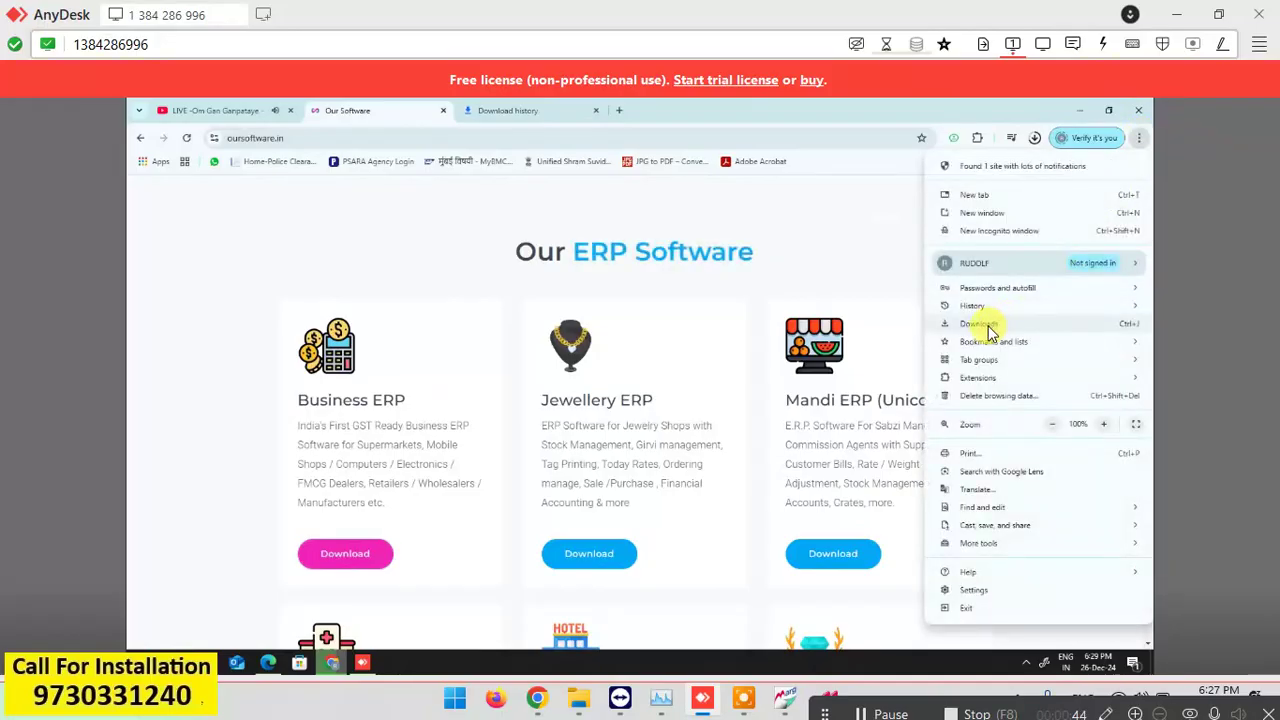
click(988, 327)
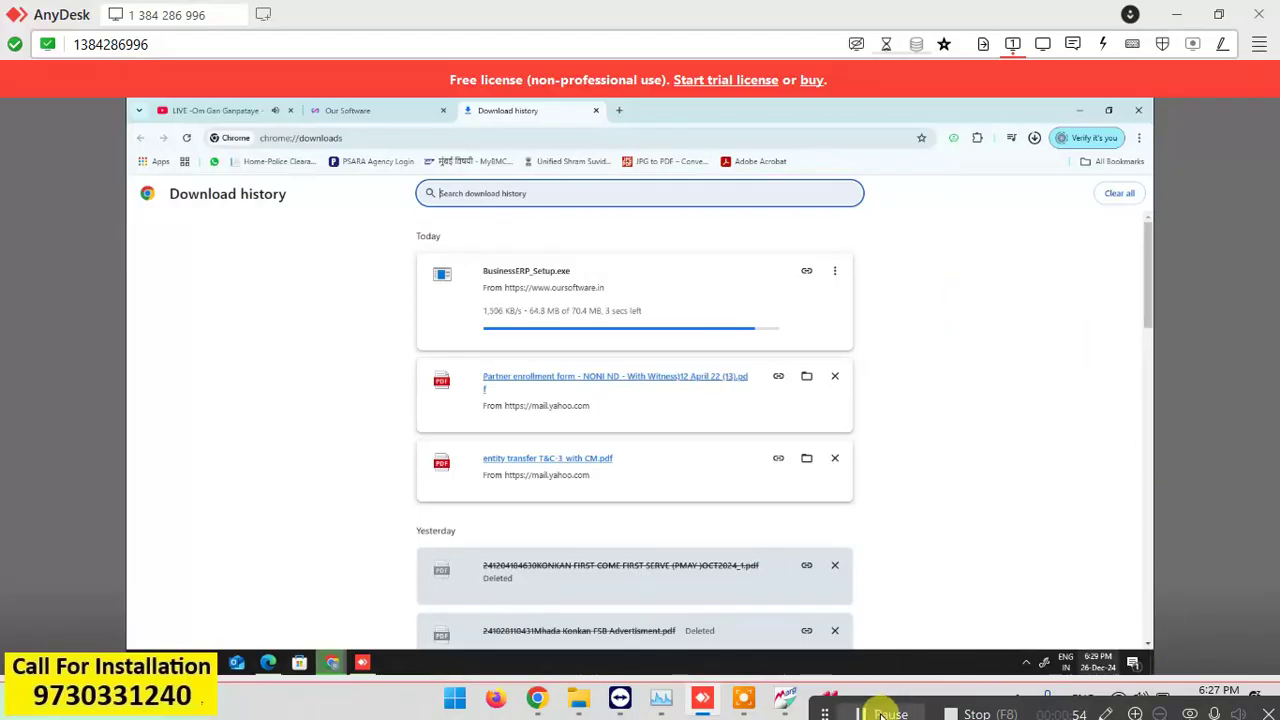
In a new tab, search Google for 'team viewer'.
click(620, 111)
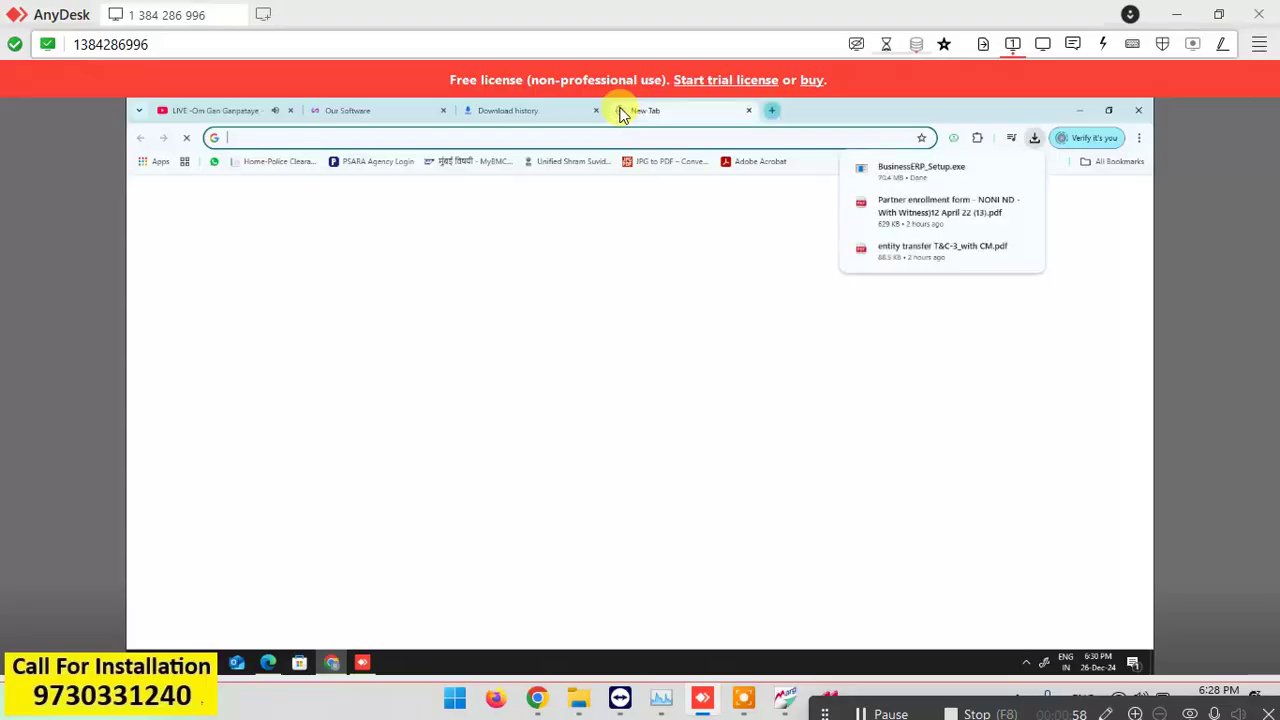
text(GOO)
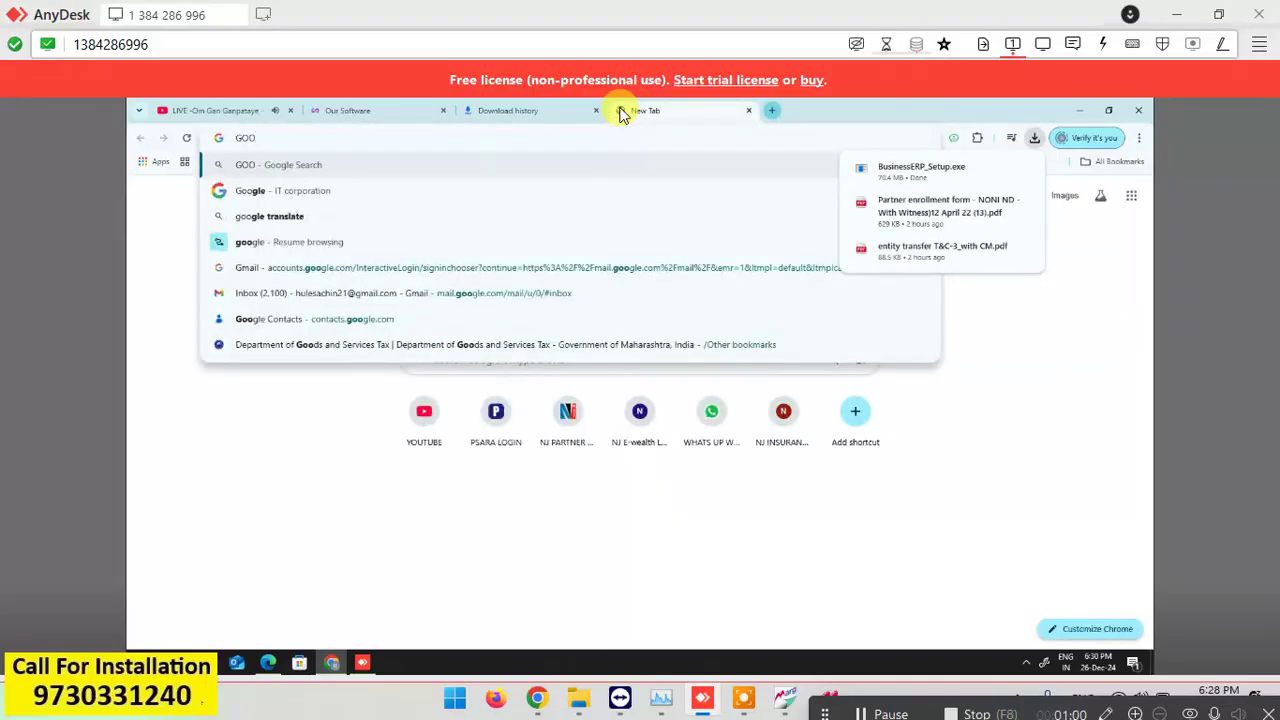
text(GLE)
key(Return)
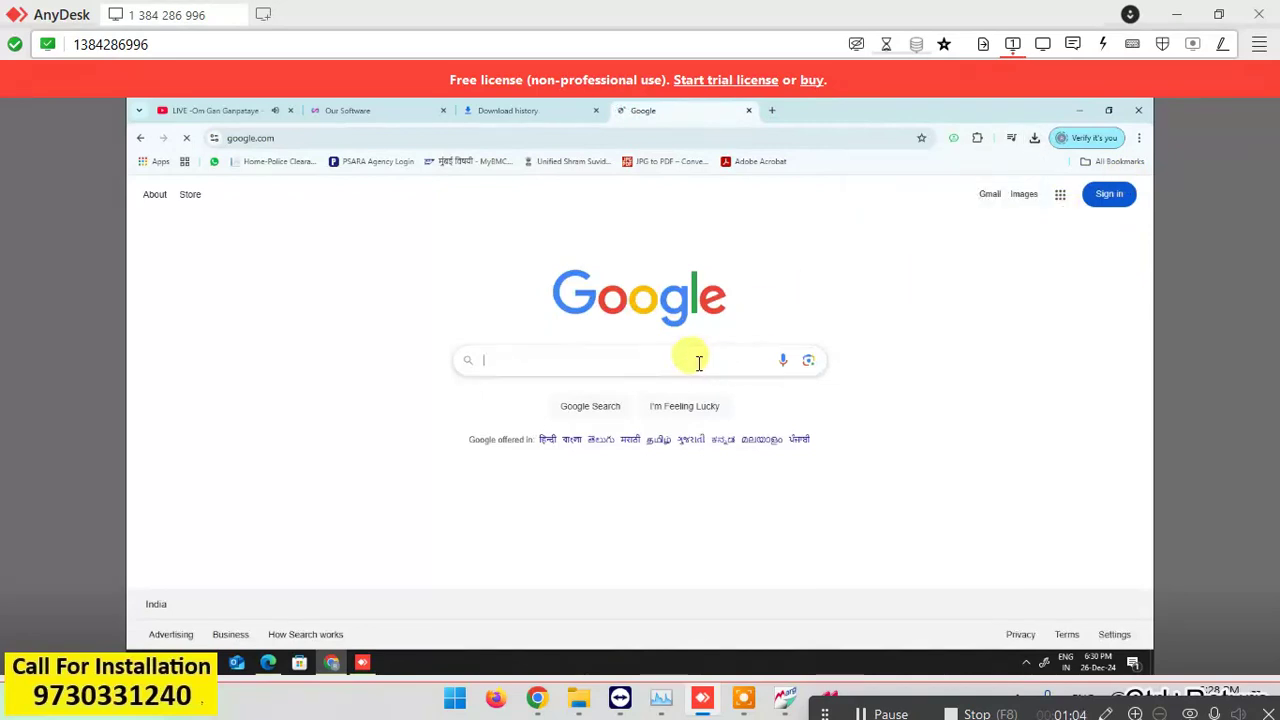
click(697, 362)
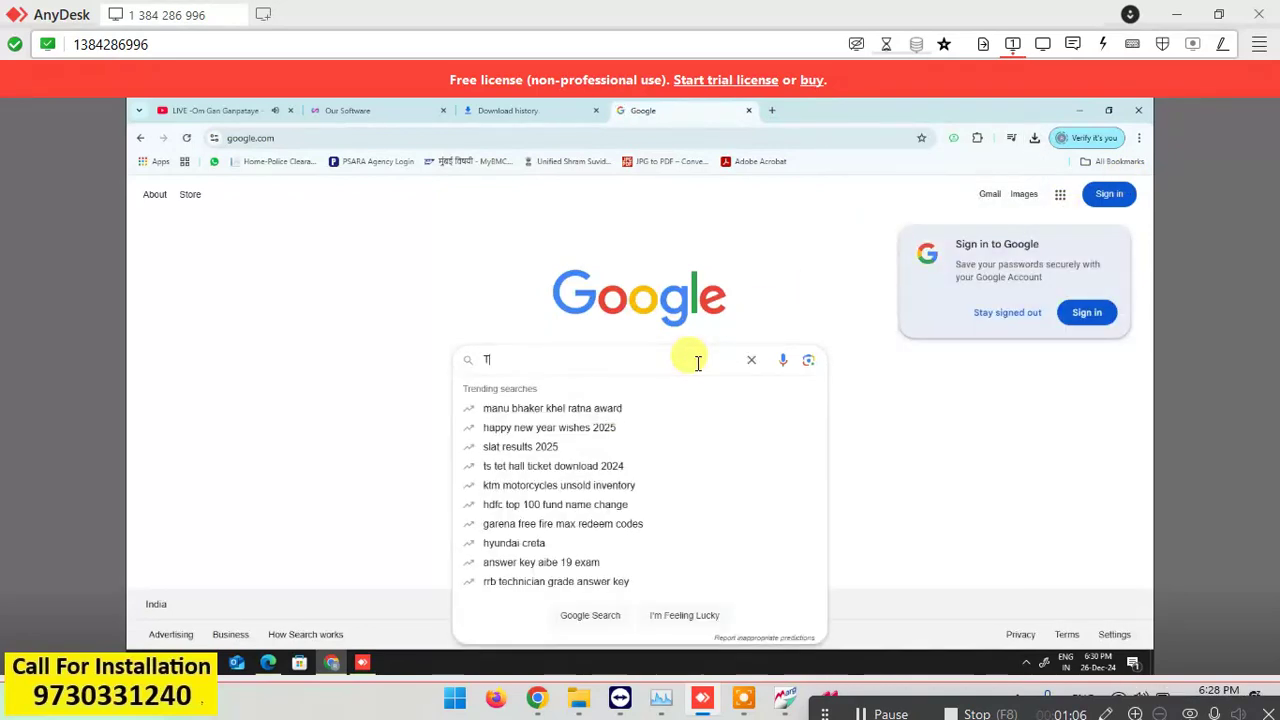
text(TEAM V)
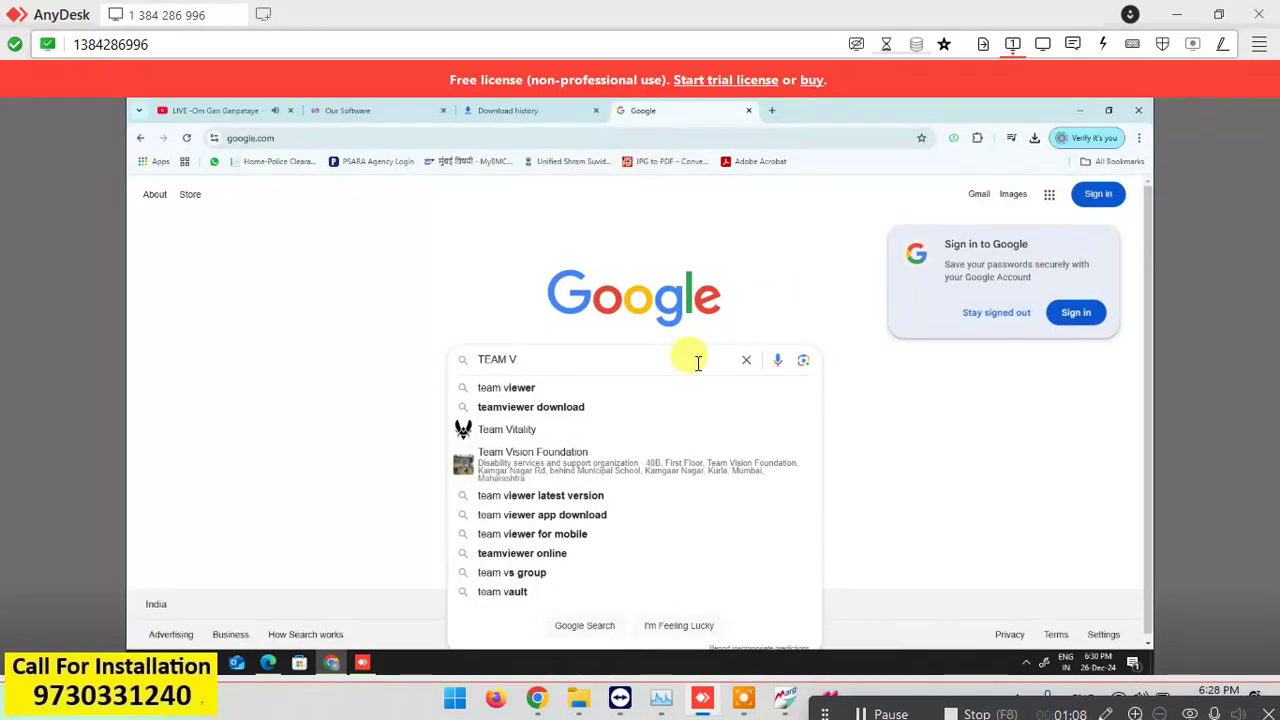
key(Down)
key(Return)
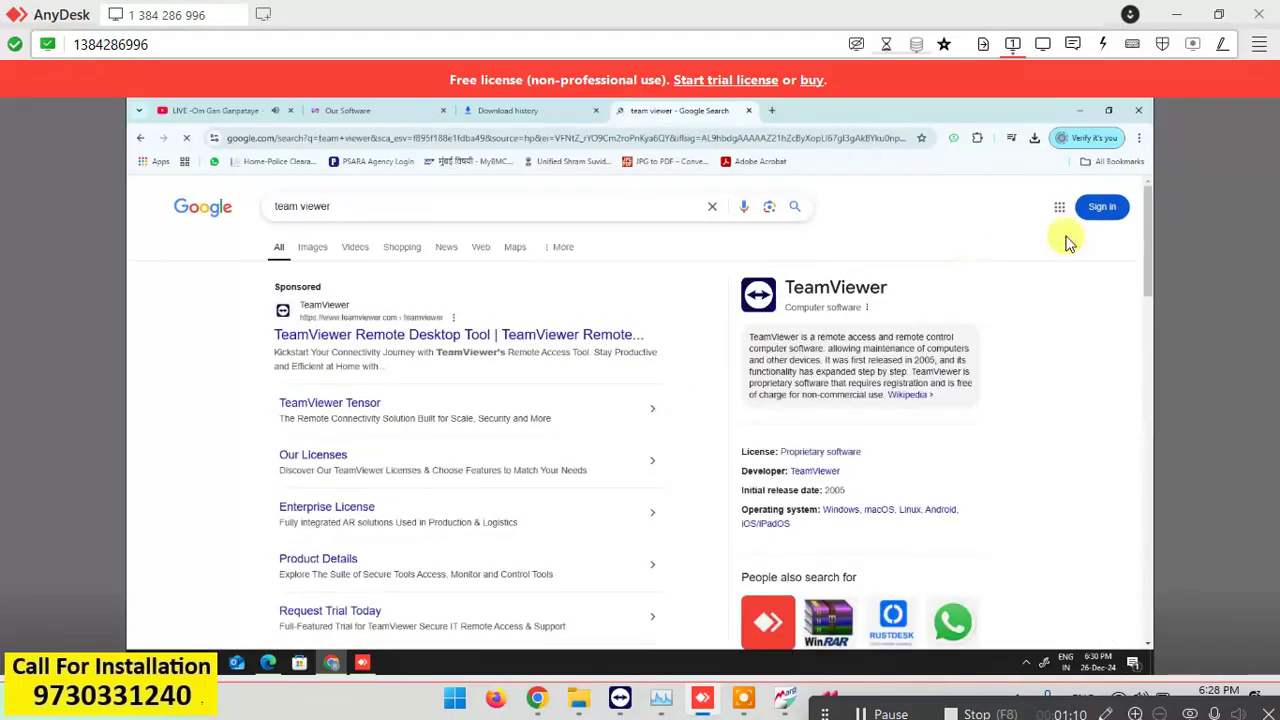
Download TeamViewer QuickSupport for Windows and view TeamViewerQS.exe in the download history.
drag(1148, 231, 1148, 305)
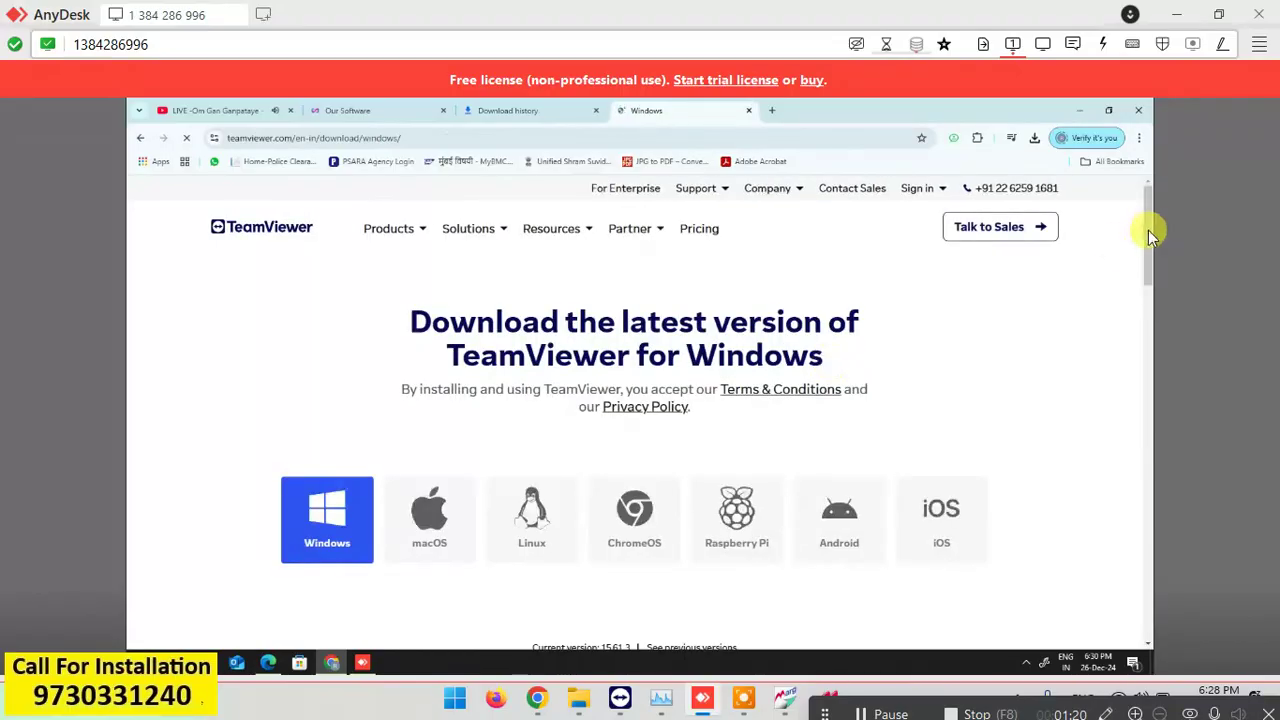
drag(1146, 217, 1154, 262)
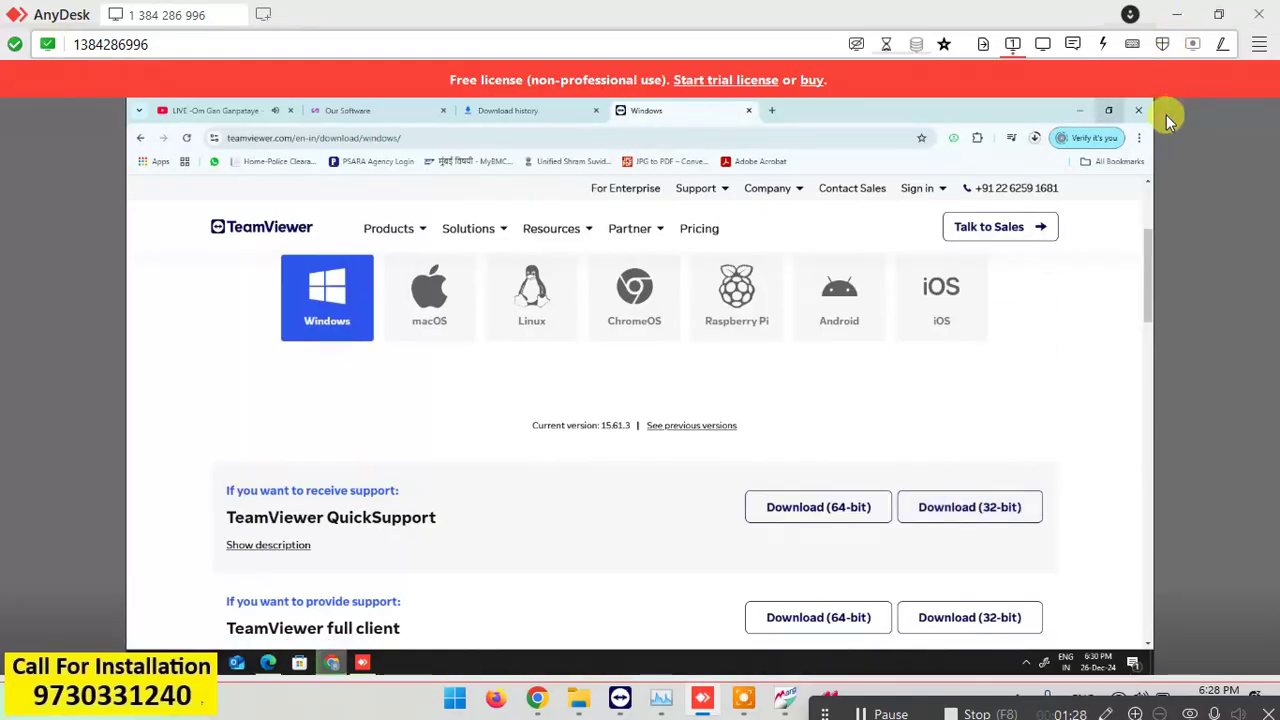
click(1140, 140)
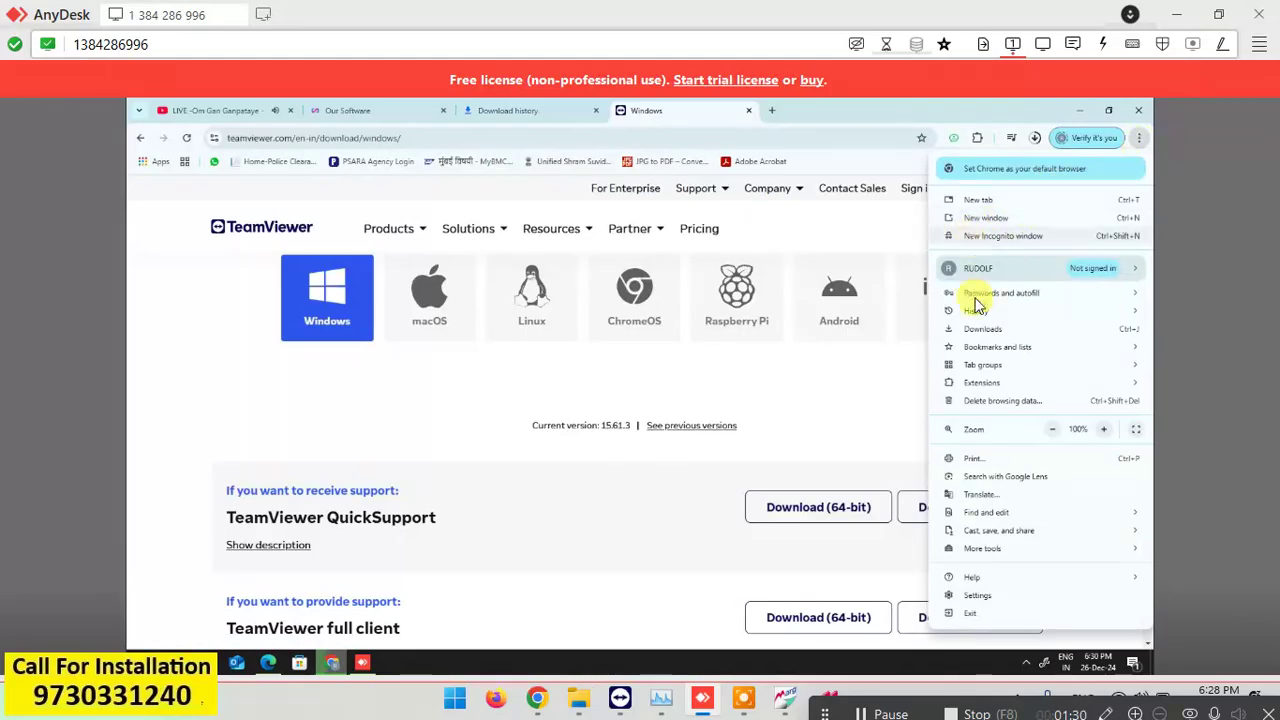
click(512, 112)
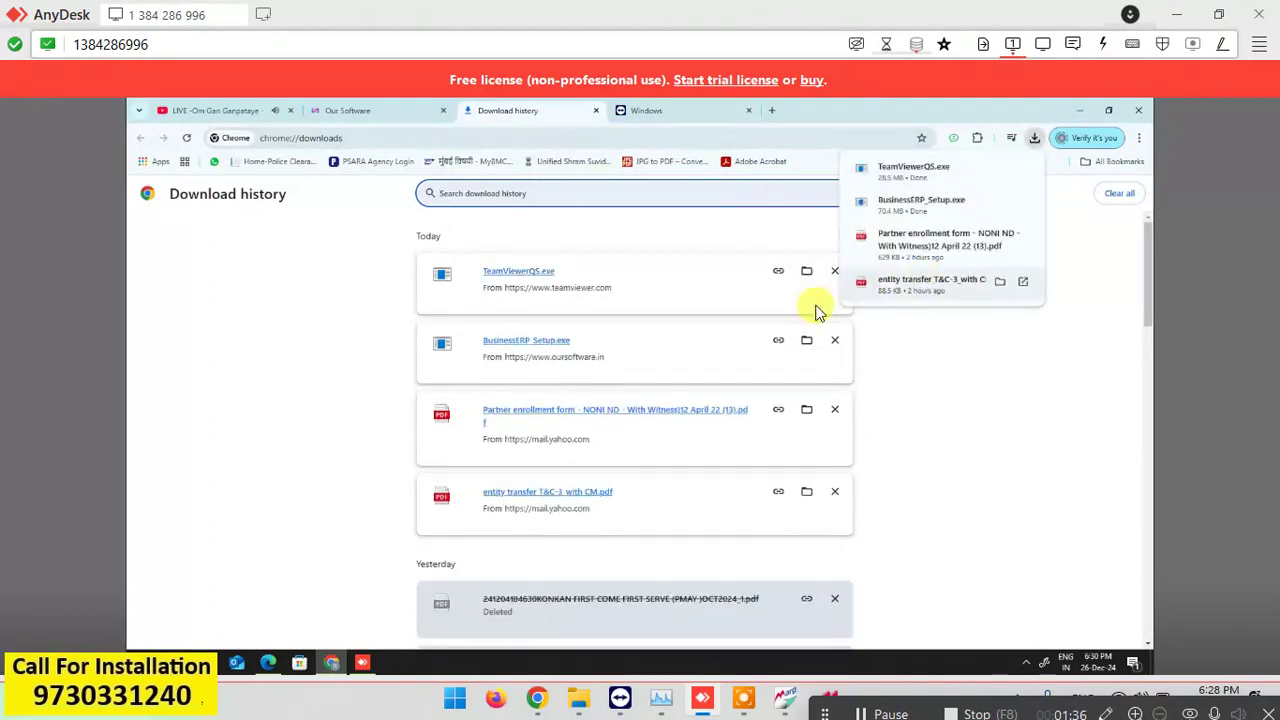
Launch TeamViewerQS from the desktop and allow it to run past the security warning.
click(807, 276)
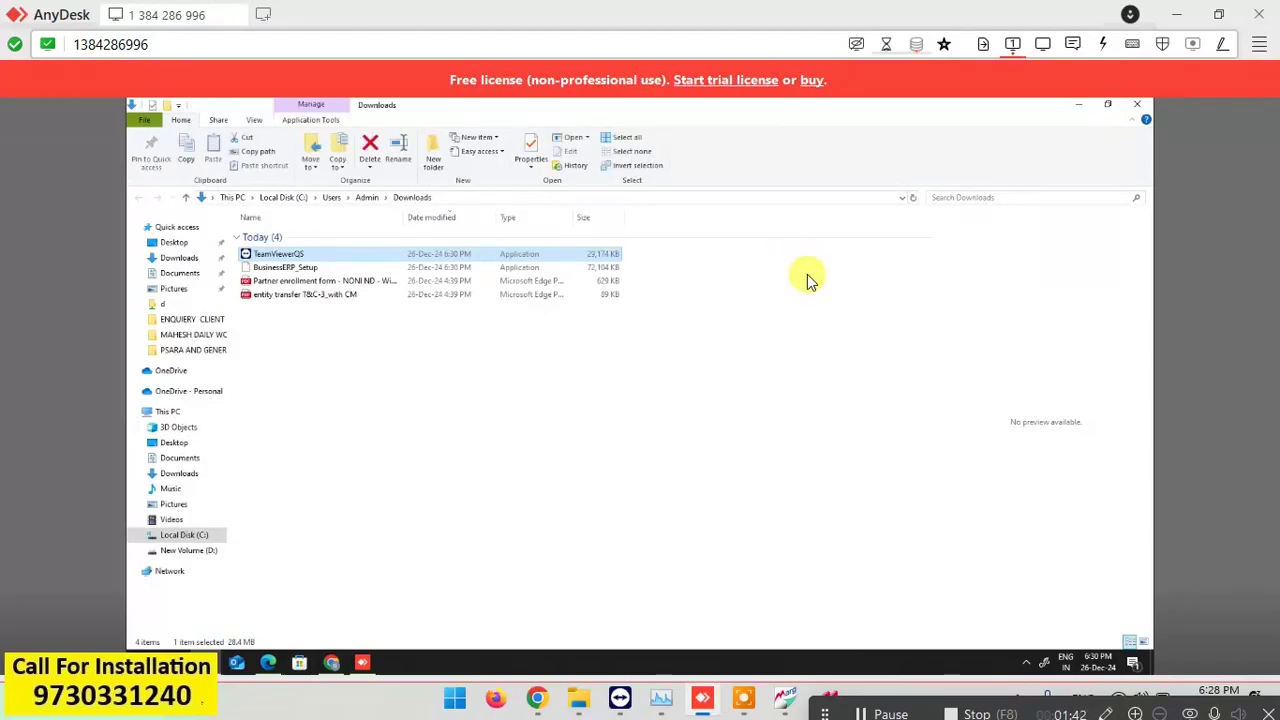
click(889, 712)
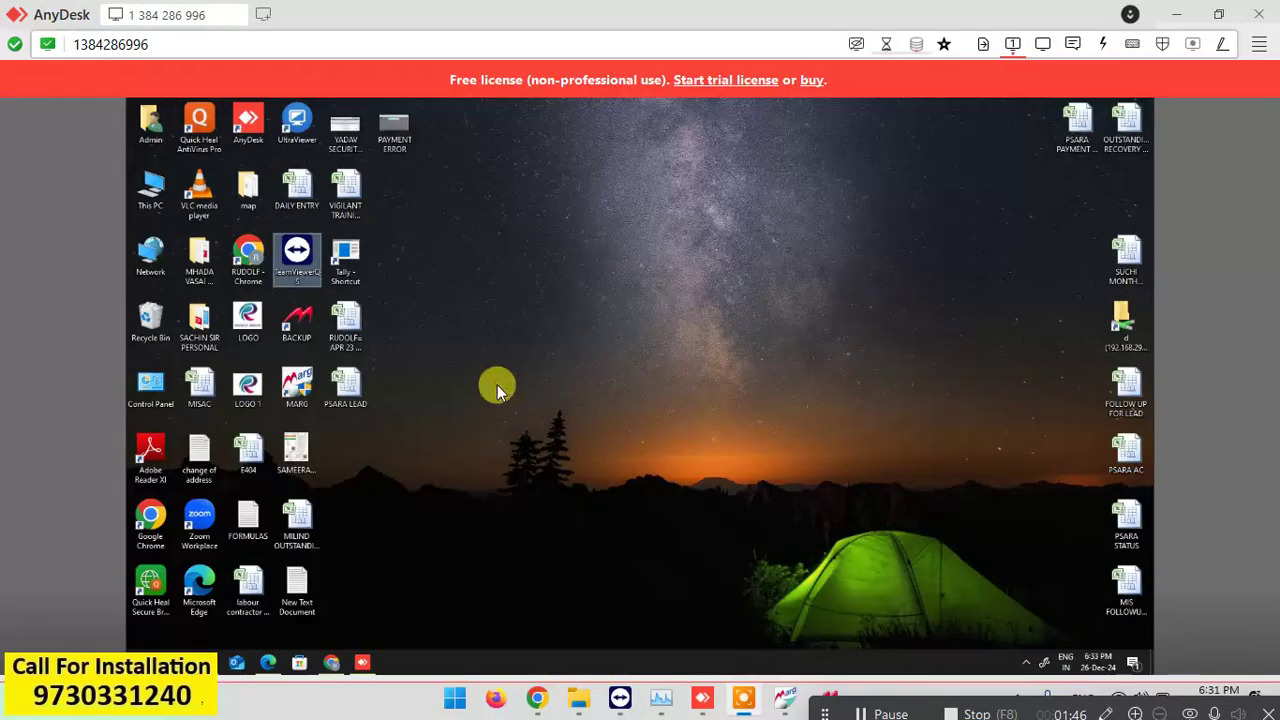
click(308, 253)
double_click(308, 253)
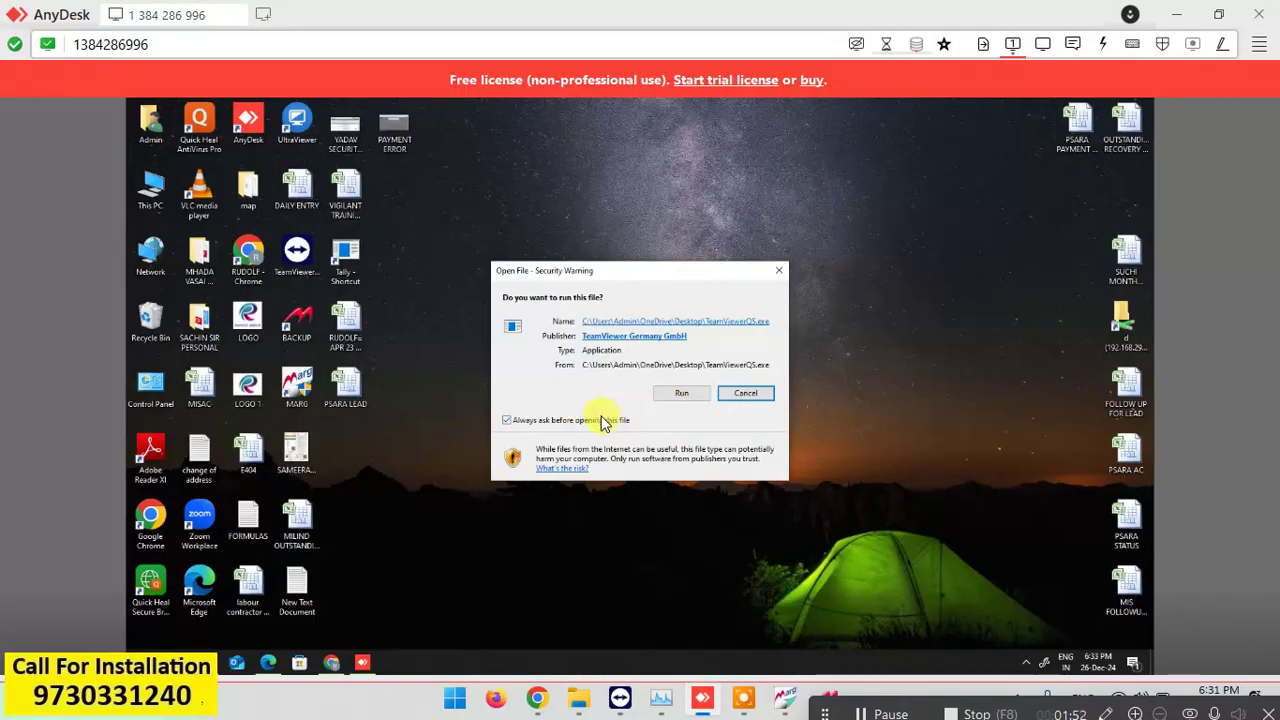
click(679, 394)
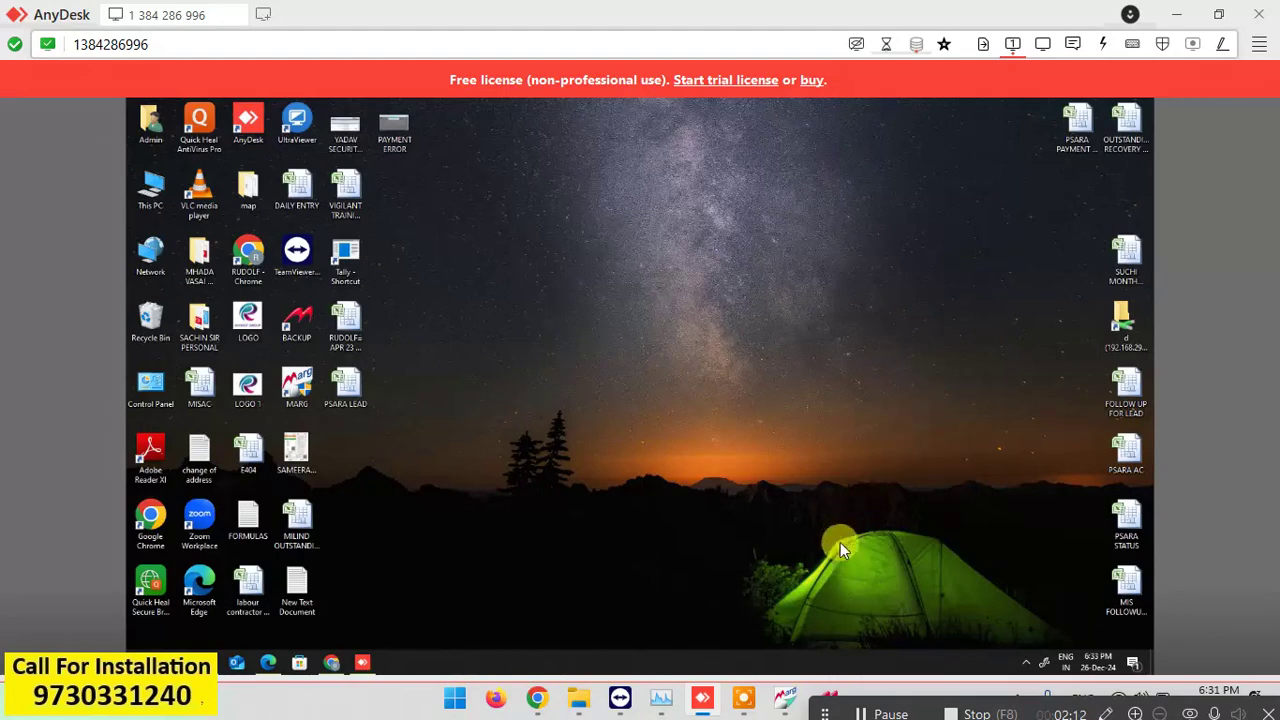
Minimize AnyDesk and return to the Our Software page in Chrome.
click(360, 666)
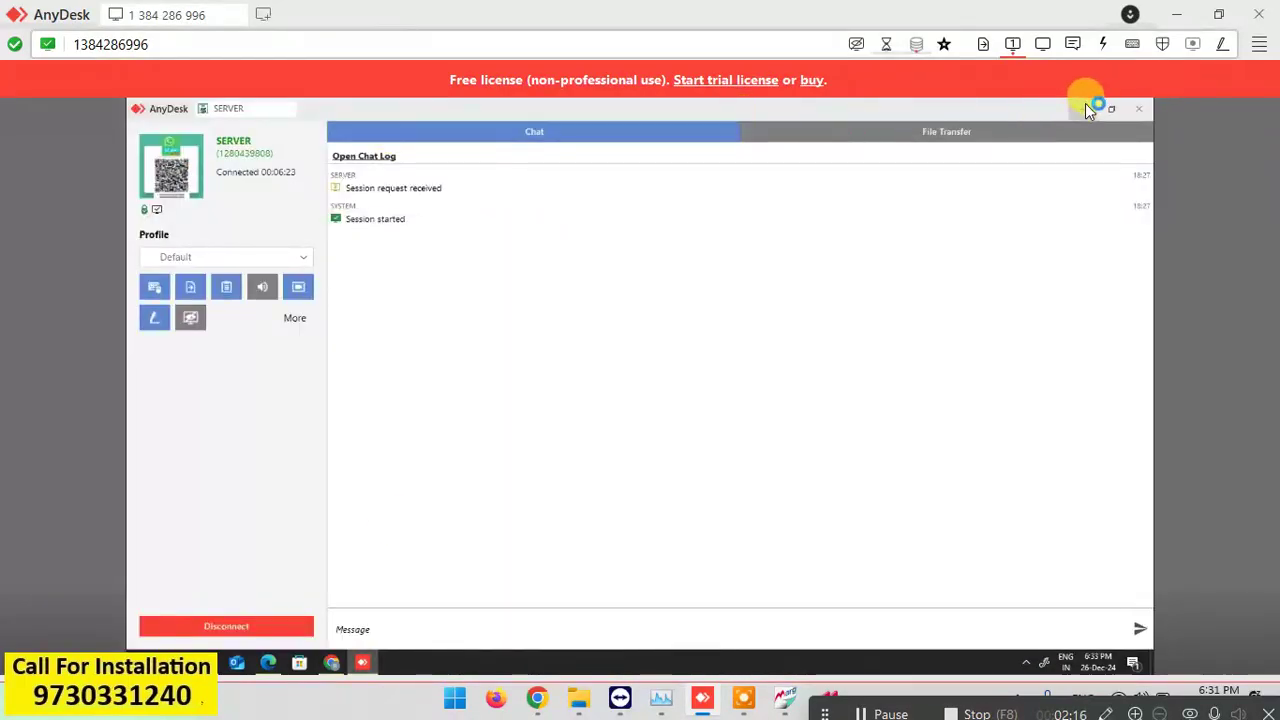
click(1085, 106)
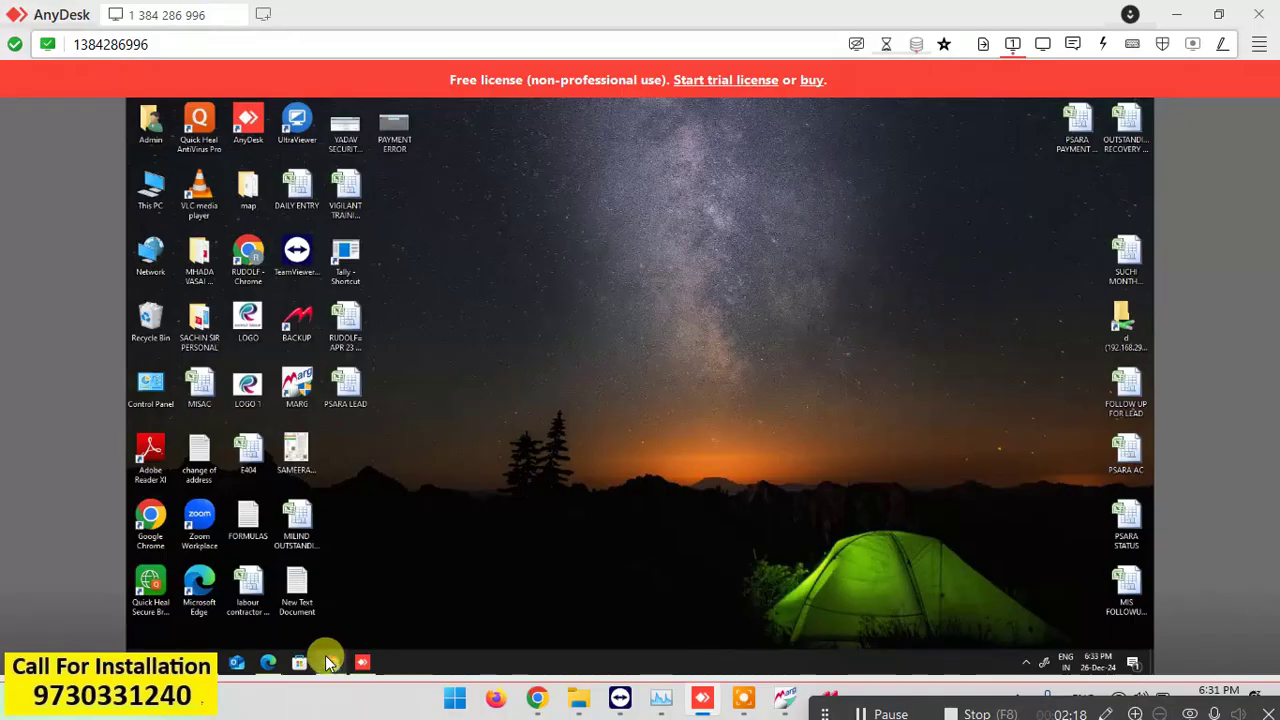
click(329, 662)
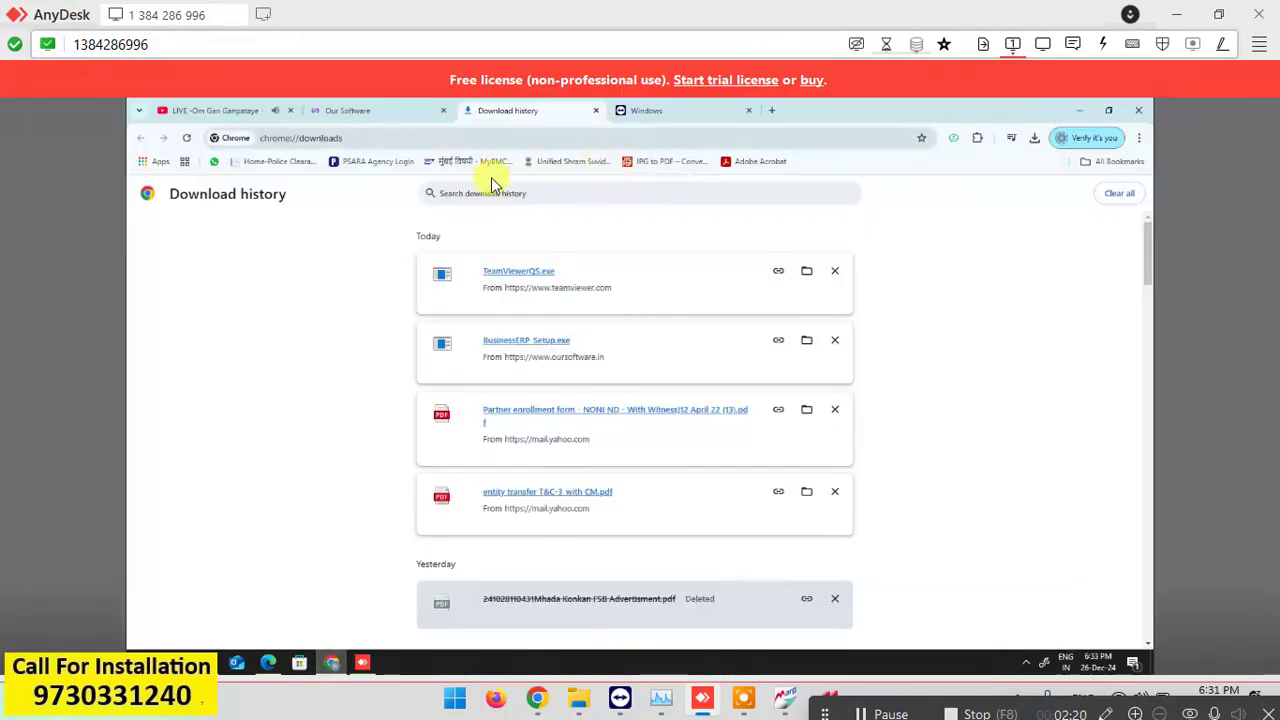
click(387, 114)
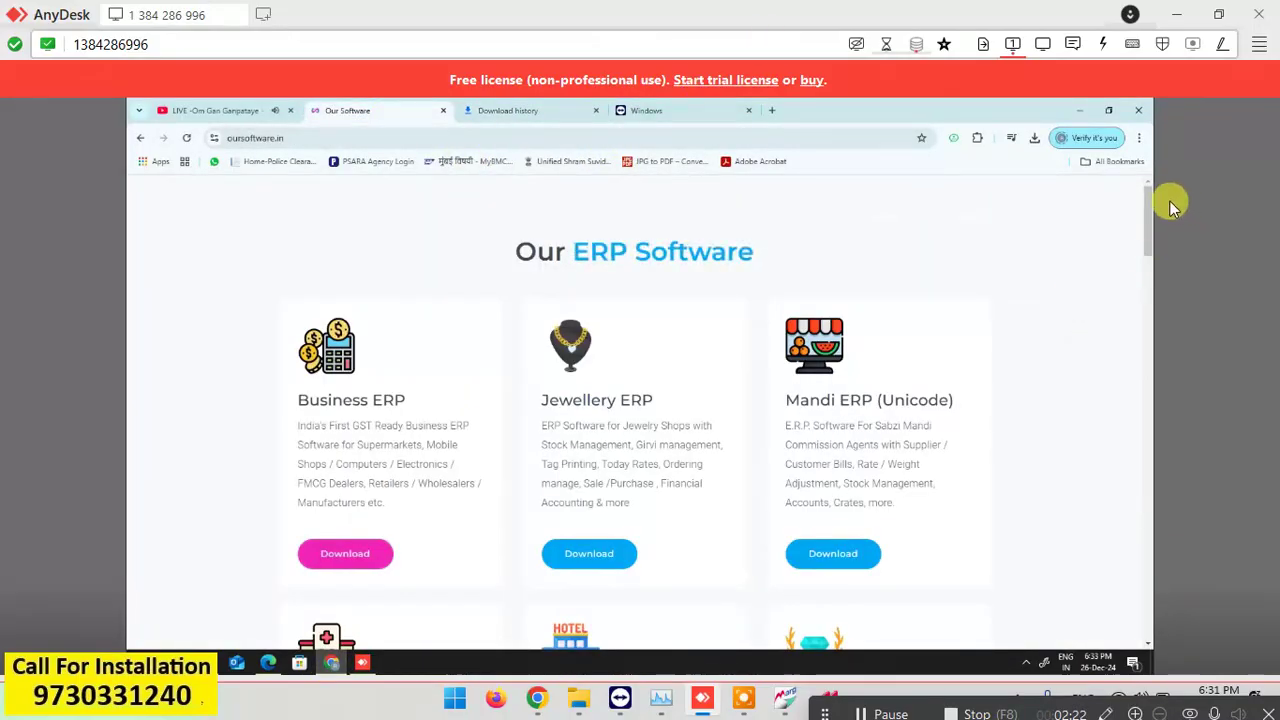
drag(1150, 212, 1150, 601)
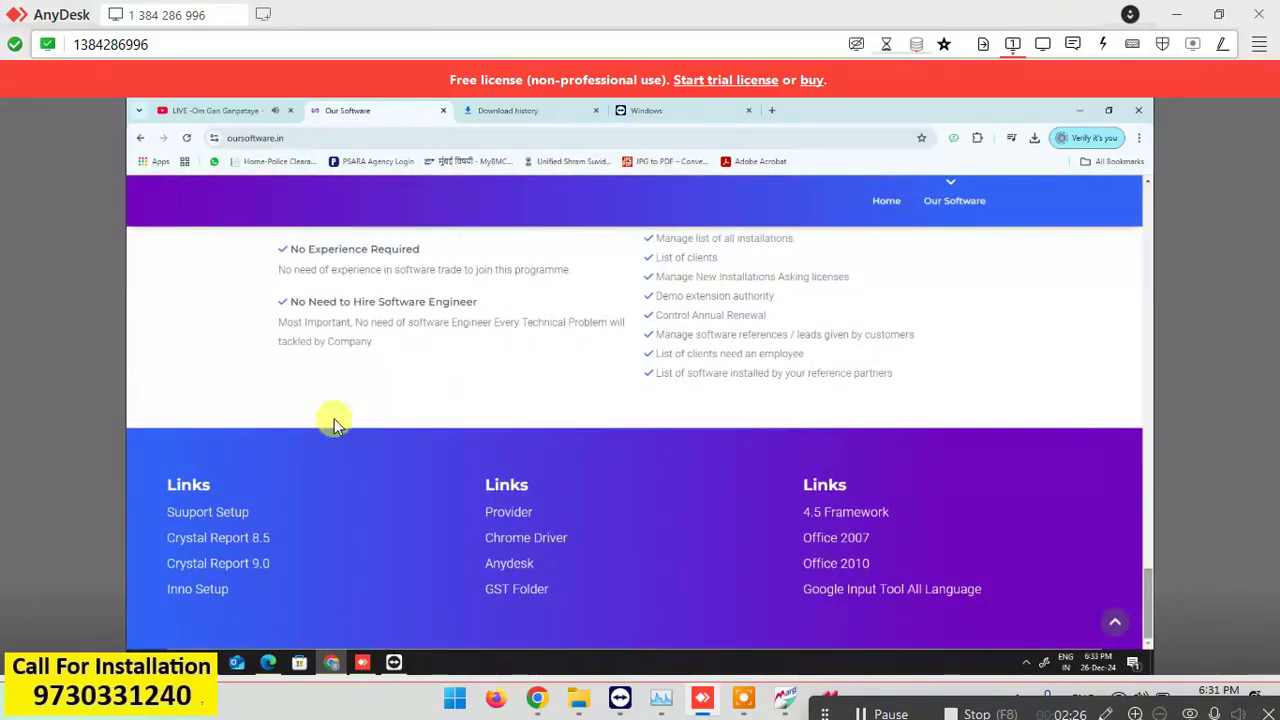
Download the Support Setup, Crystal Report 8.5 and Provider installers from Our Software.
click(214, 520)
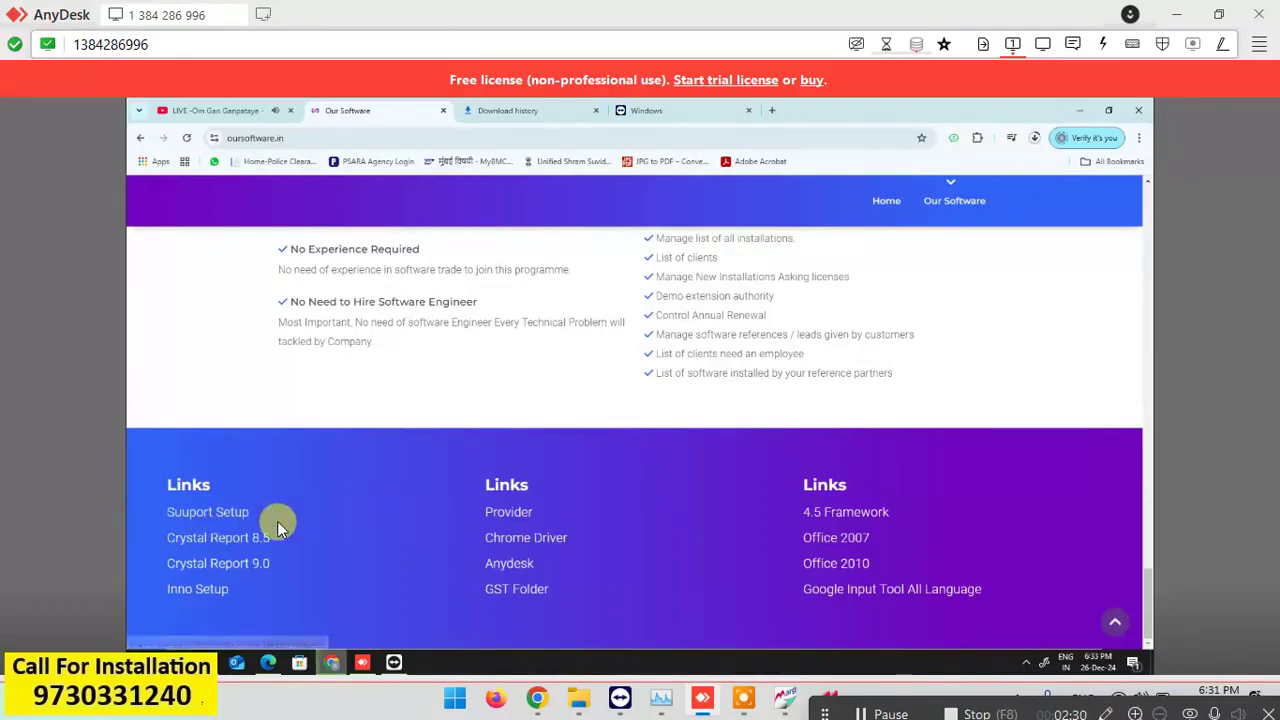
click(247, 538)
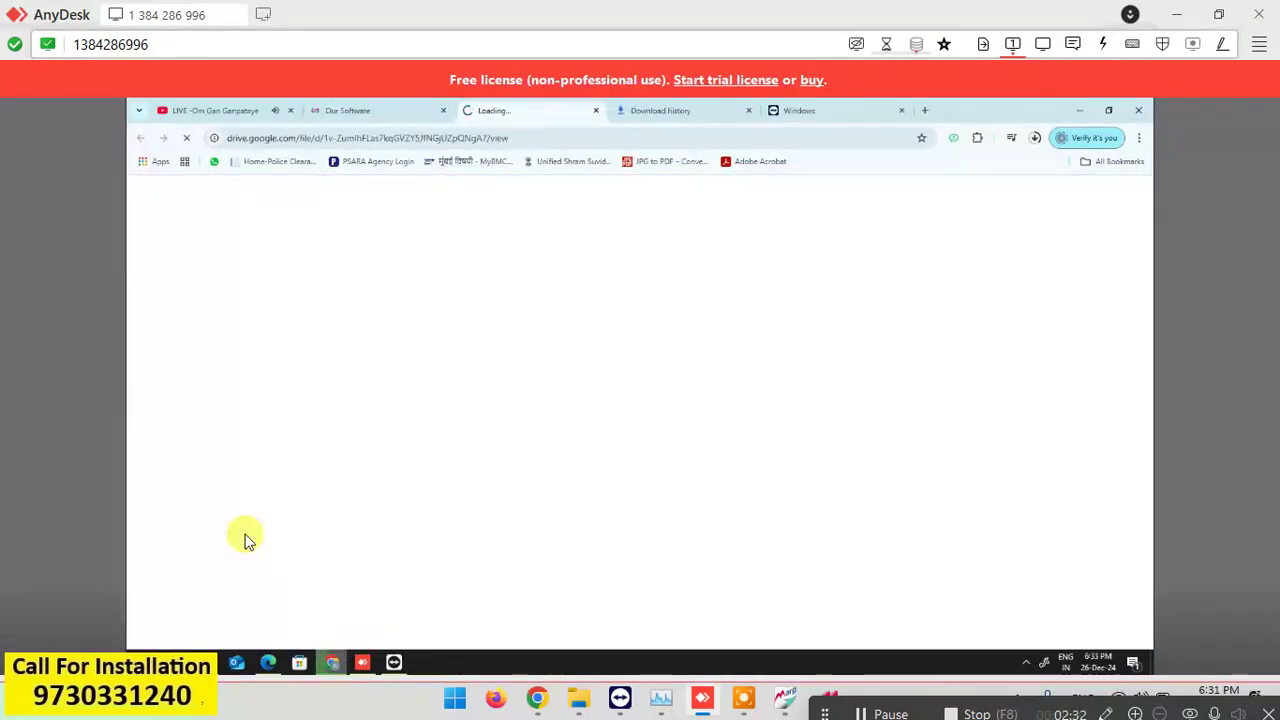
click(387, 111)
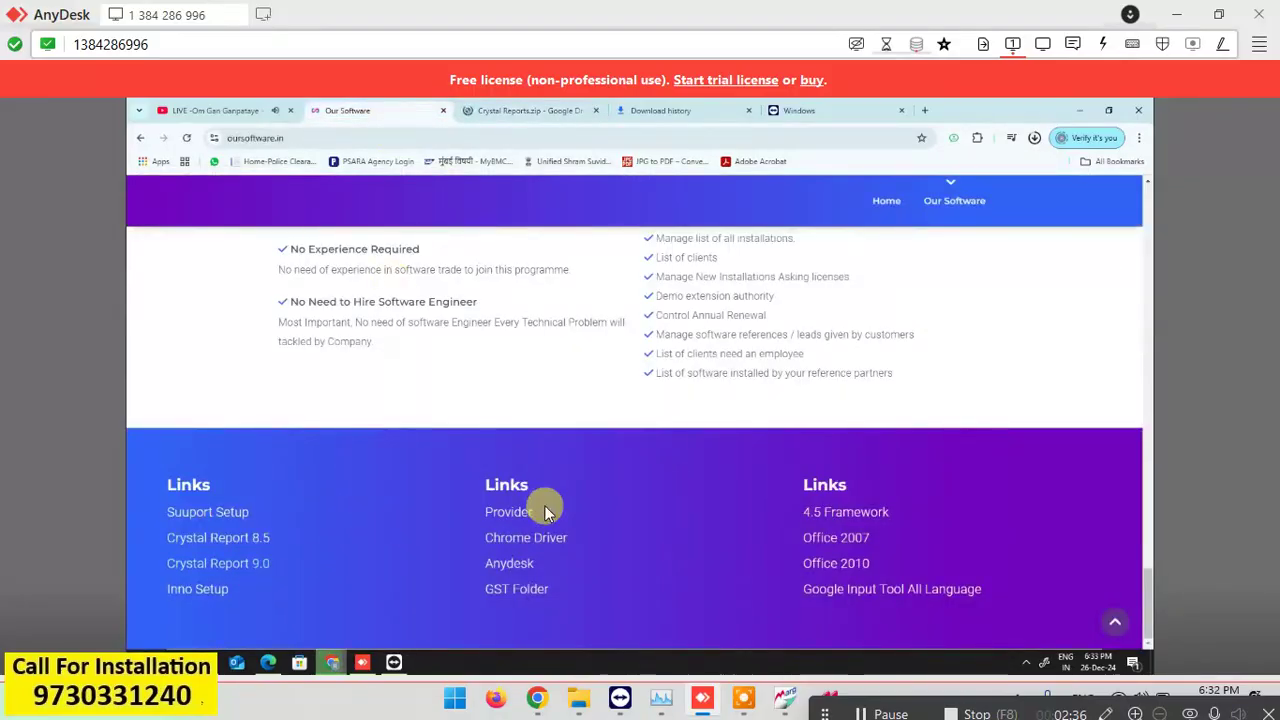
click(508, 511)
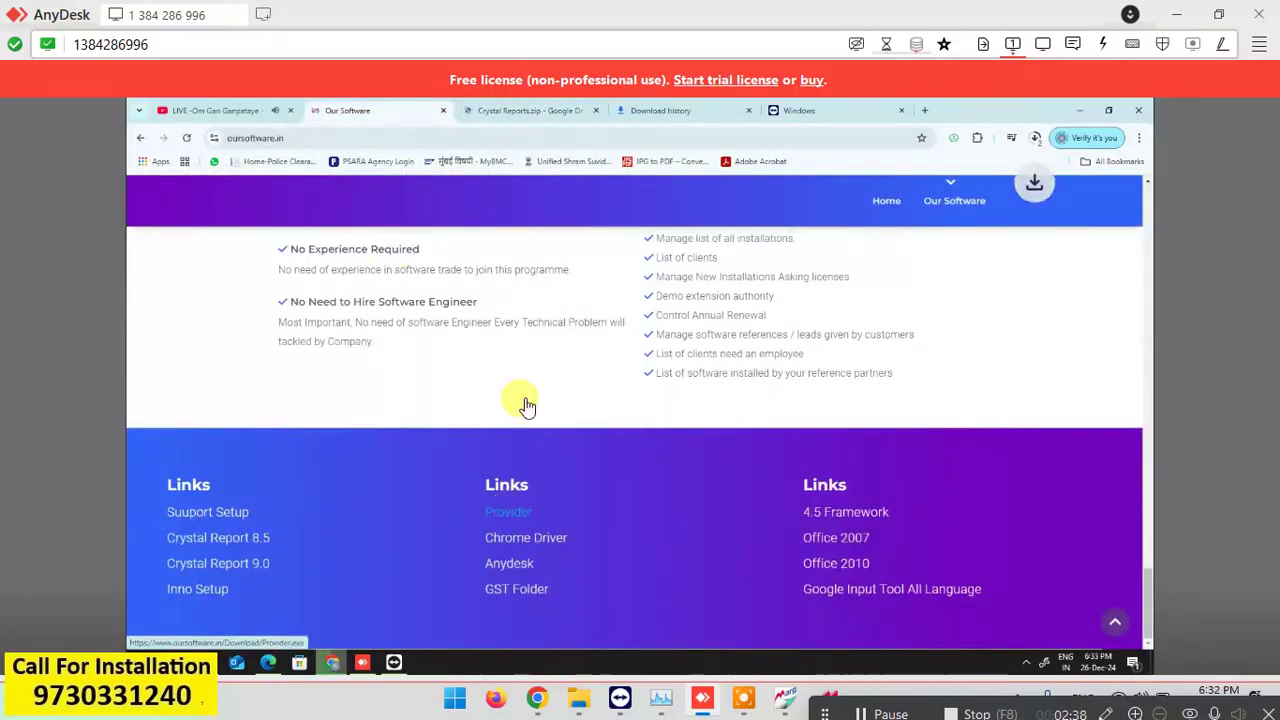
click(652, 111)
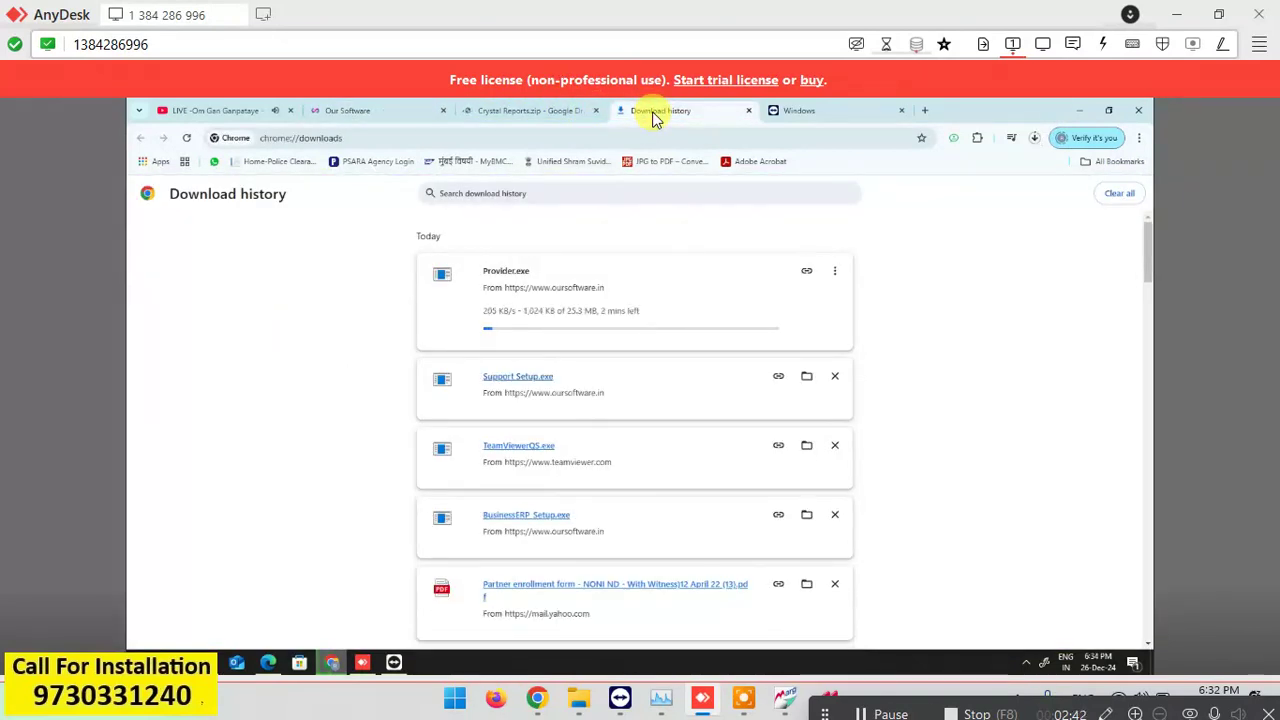
Download Crystal Reports.zip from Google Drive and check its progress.
click(536, 113)
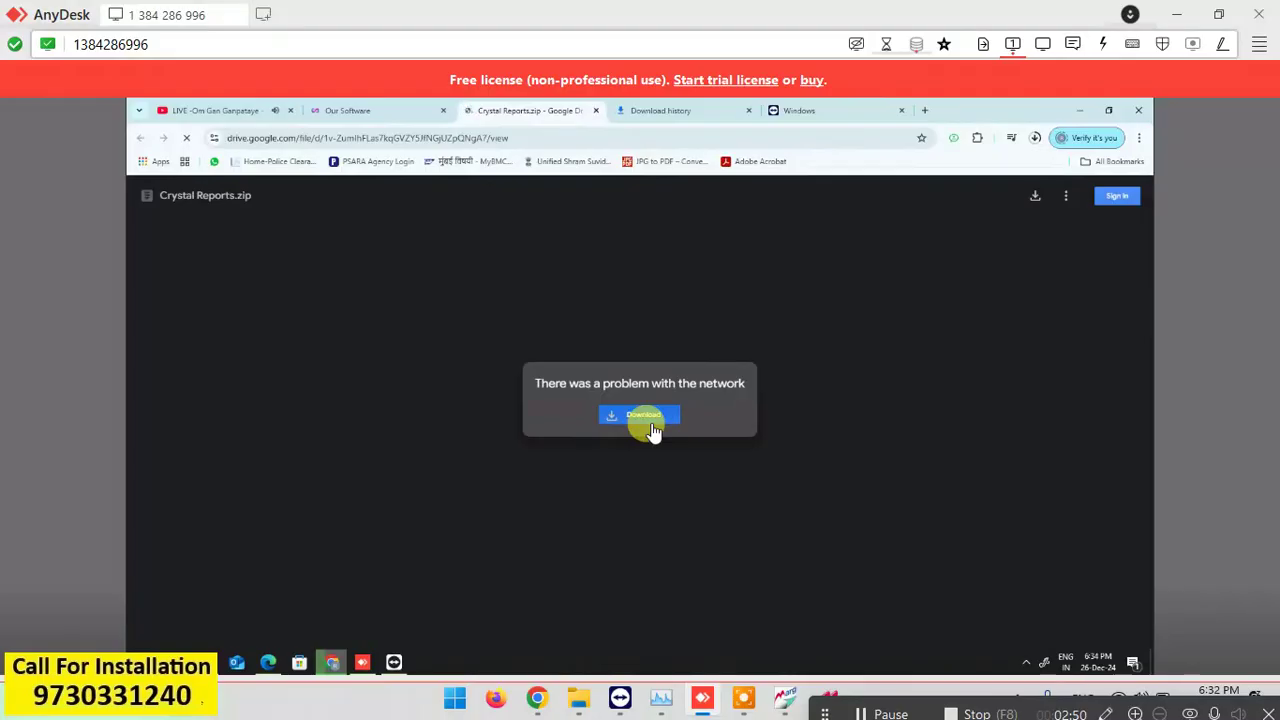
click(649, 418)
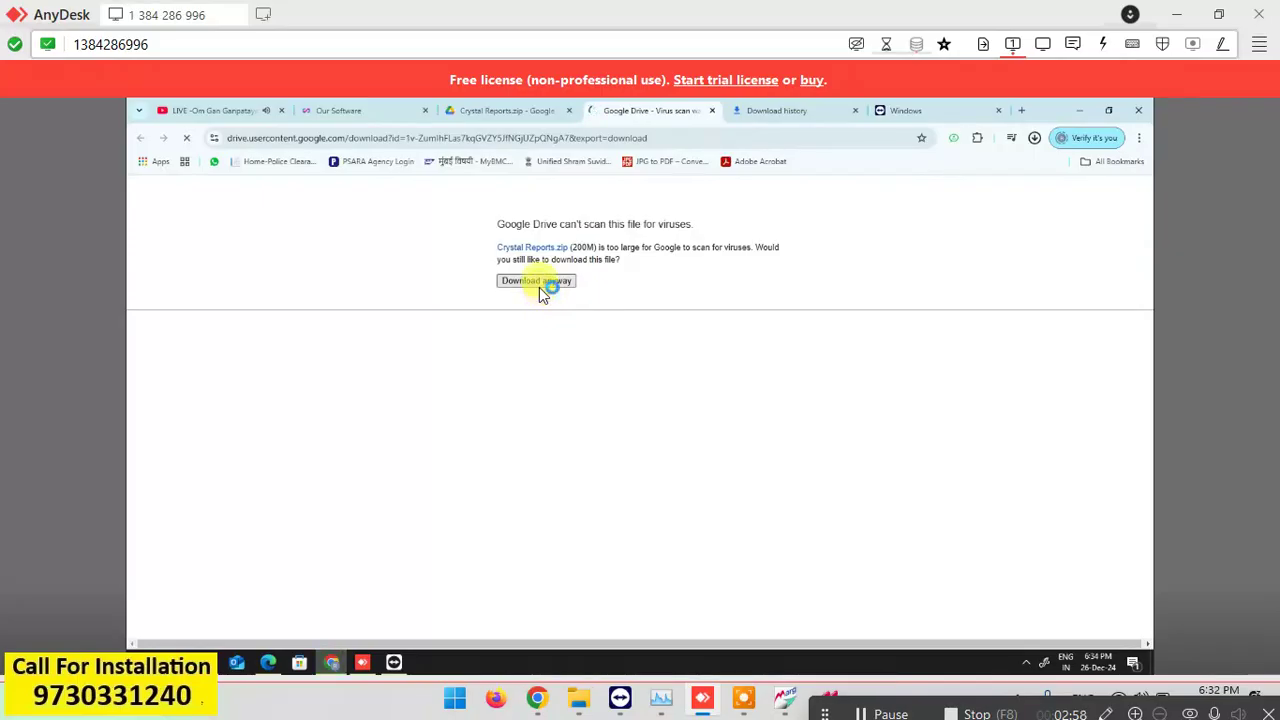
click(779, 114)
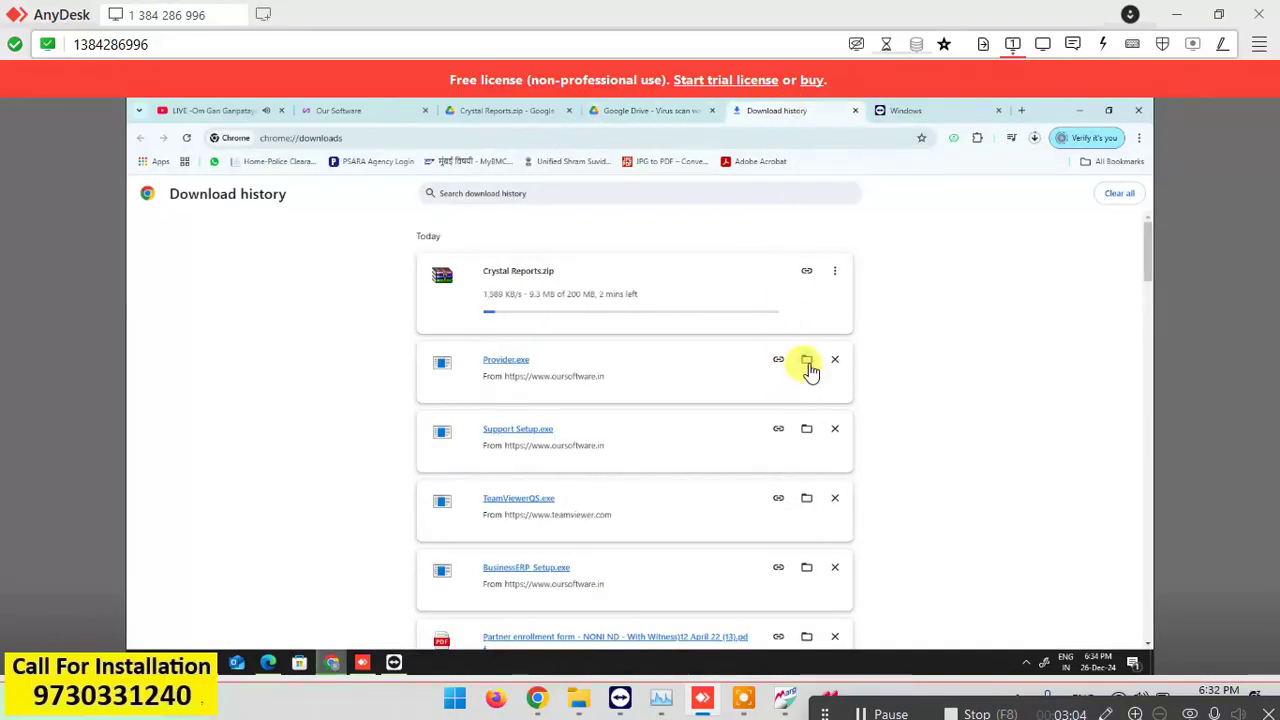
Minimize Chrome and drag the full TeamViewer window left beside the support panel.
click(1080, 112)
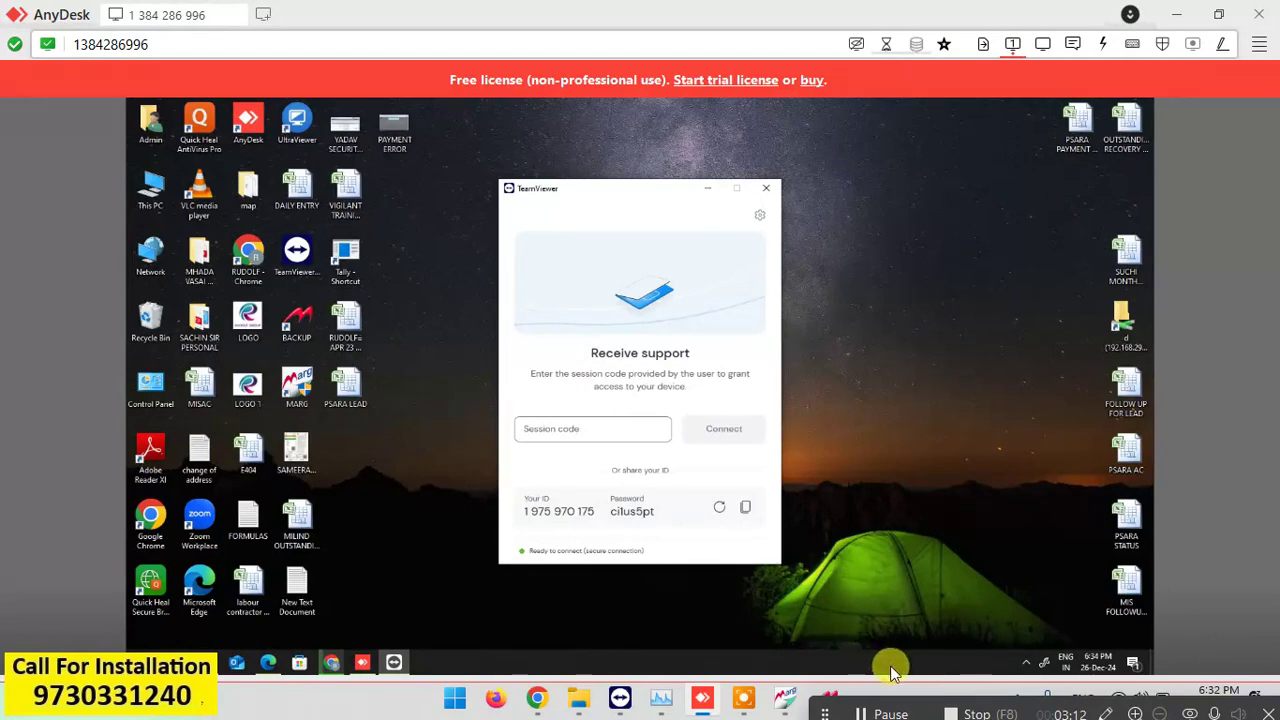
click(620, 697)
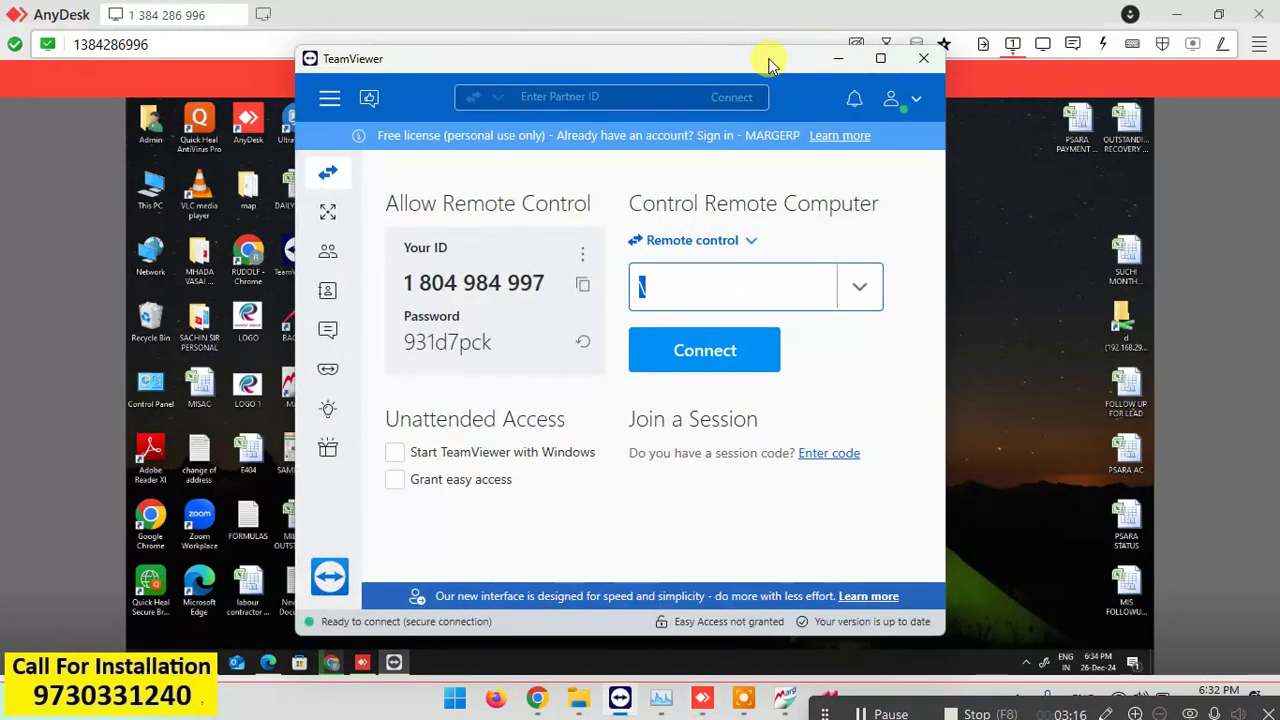
drag(770, 65, 305, 90)
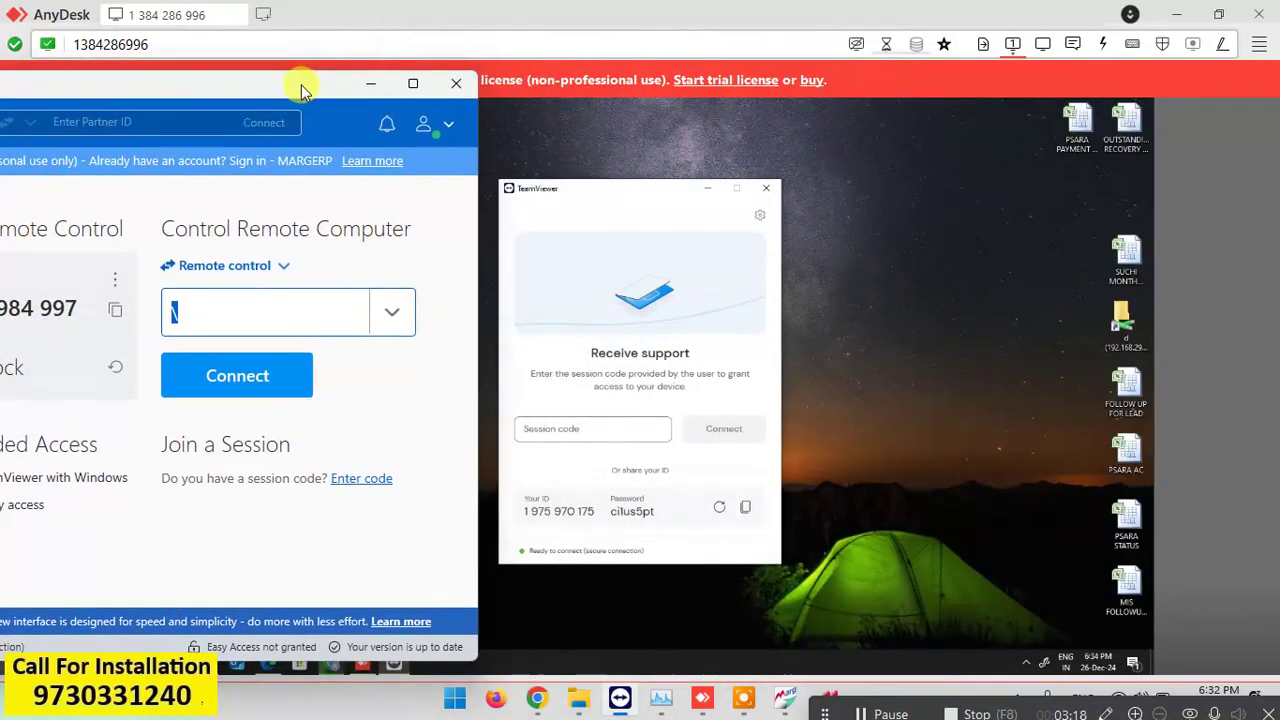
click(893, 713)
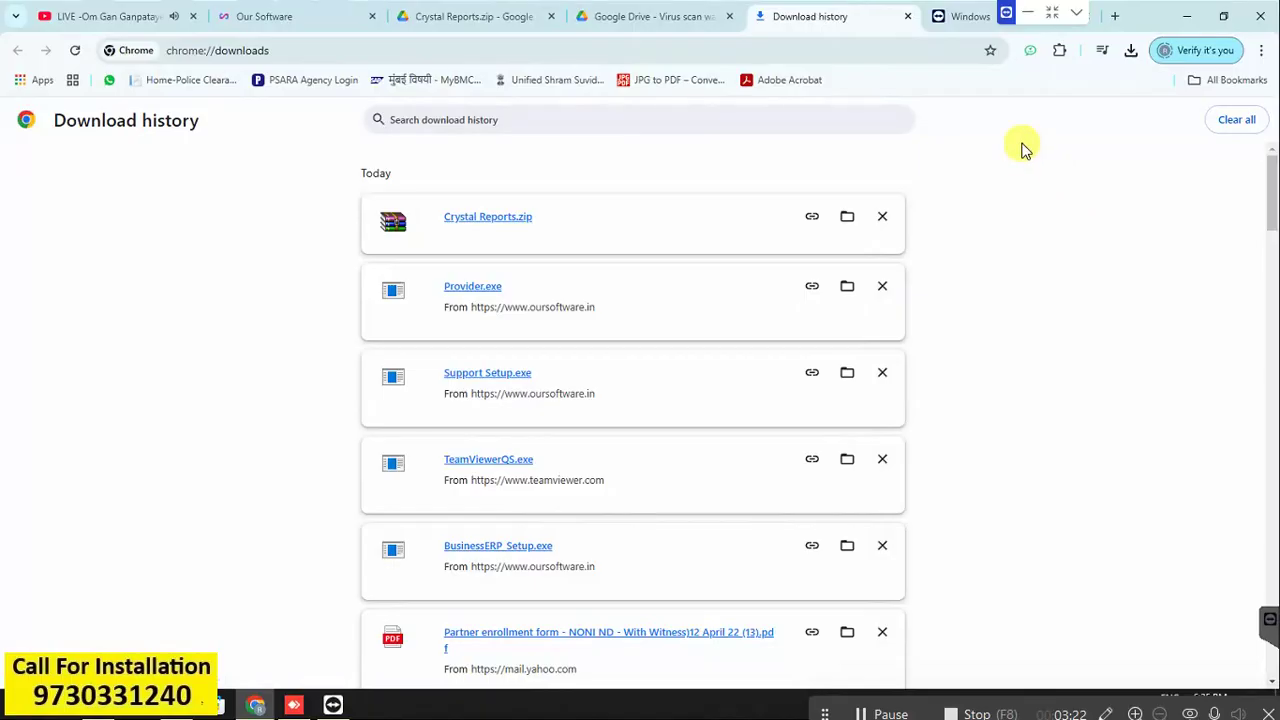
Open Crystal Reports.zip, read the key in Serial.txt, and run setup.exe from the archive.
click(504, 221)
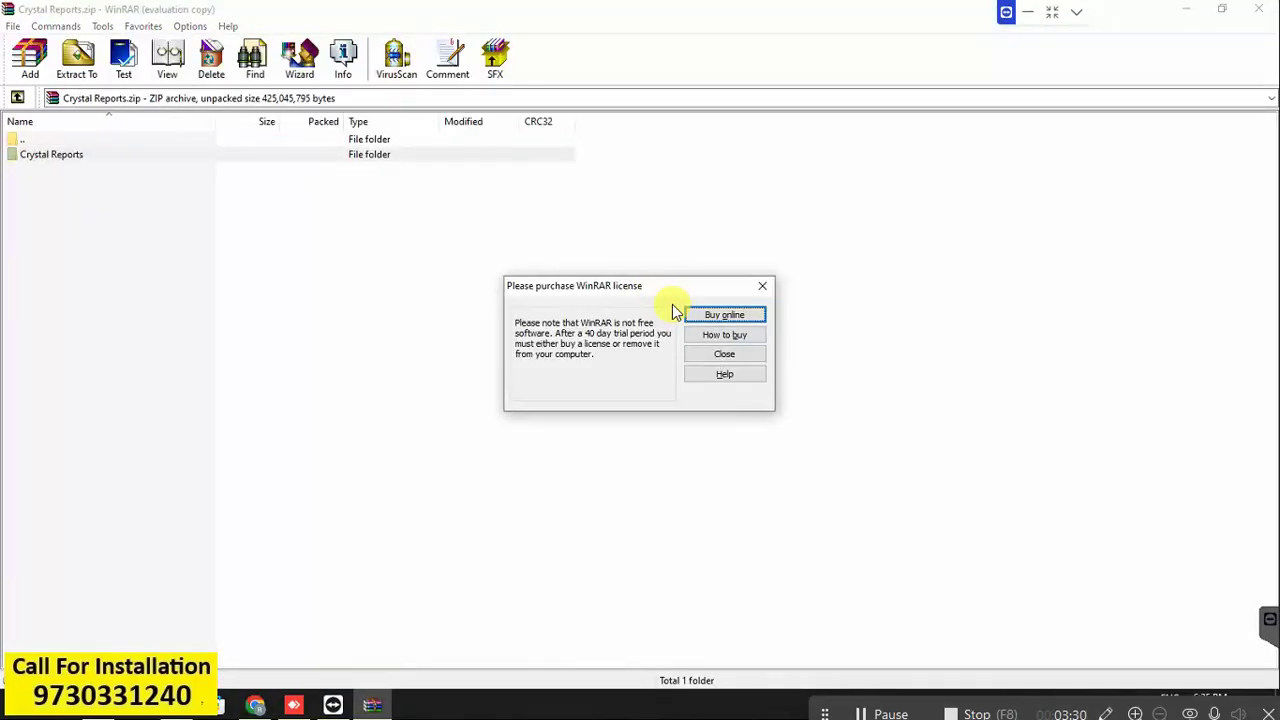
key(Escape)
key(Return)
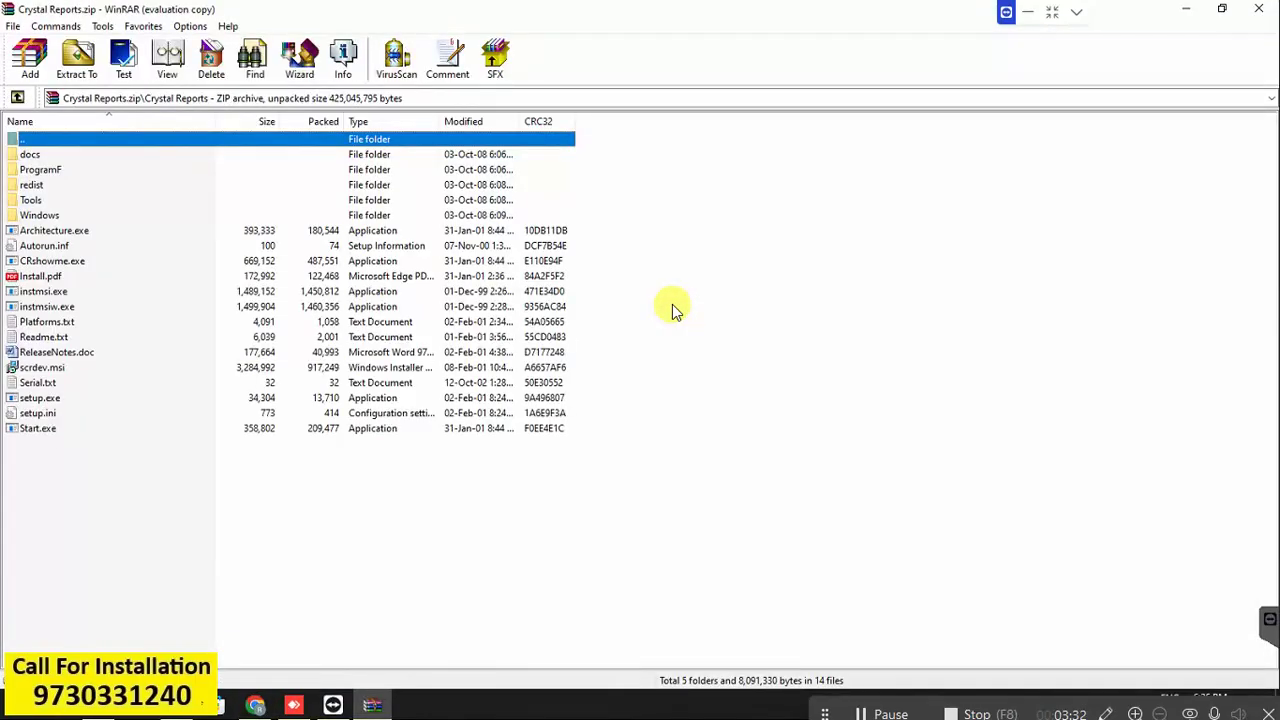
key(s)
key(s)
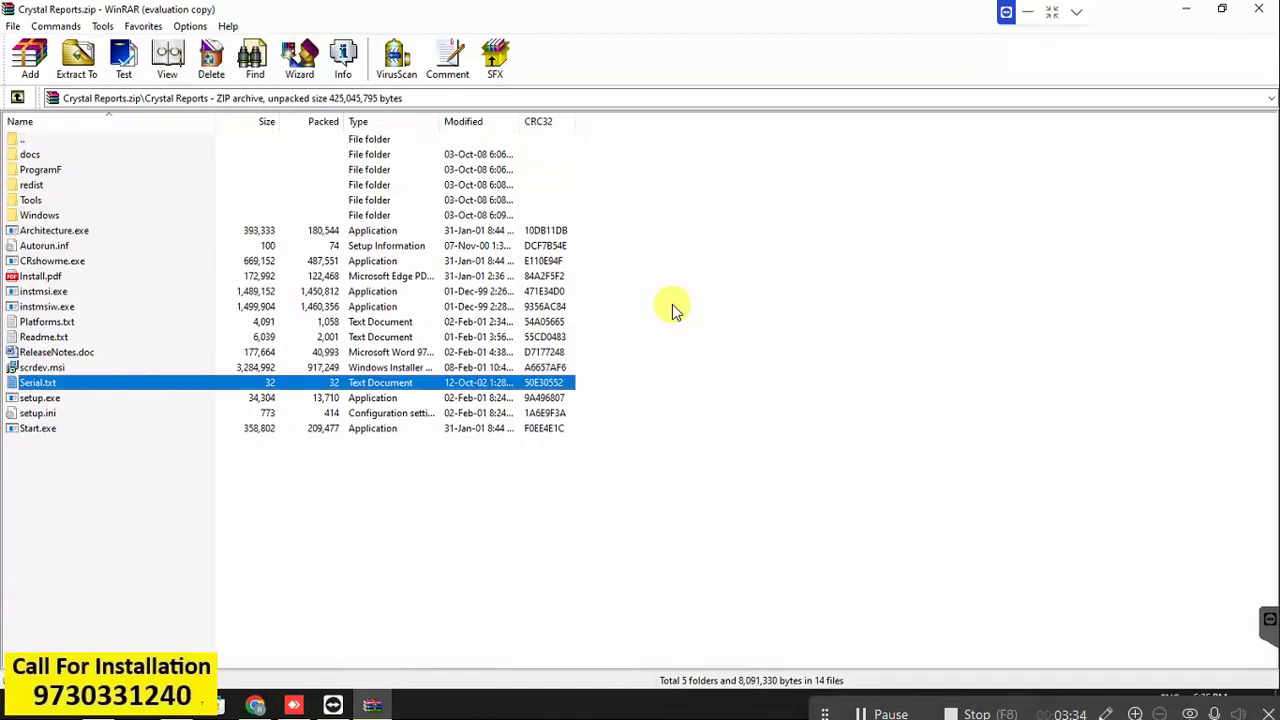
key(Return)
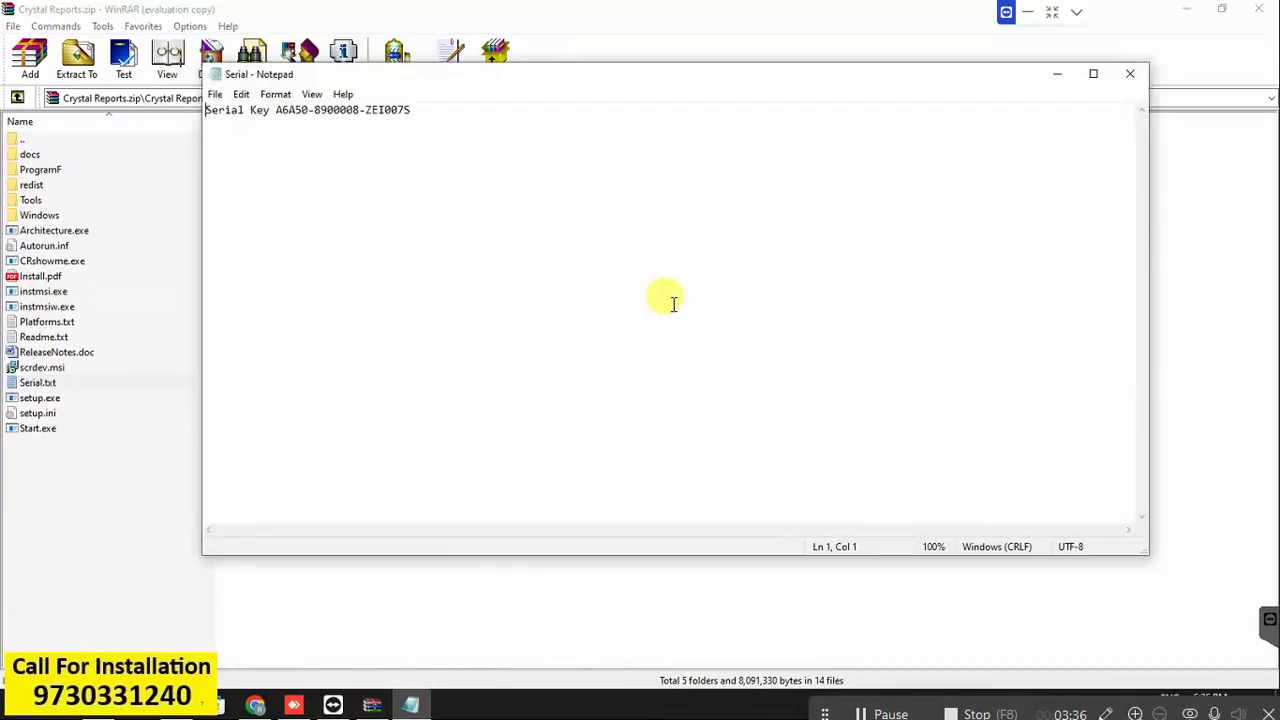
click(37, 413)
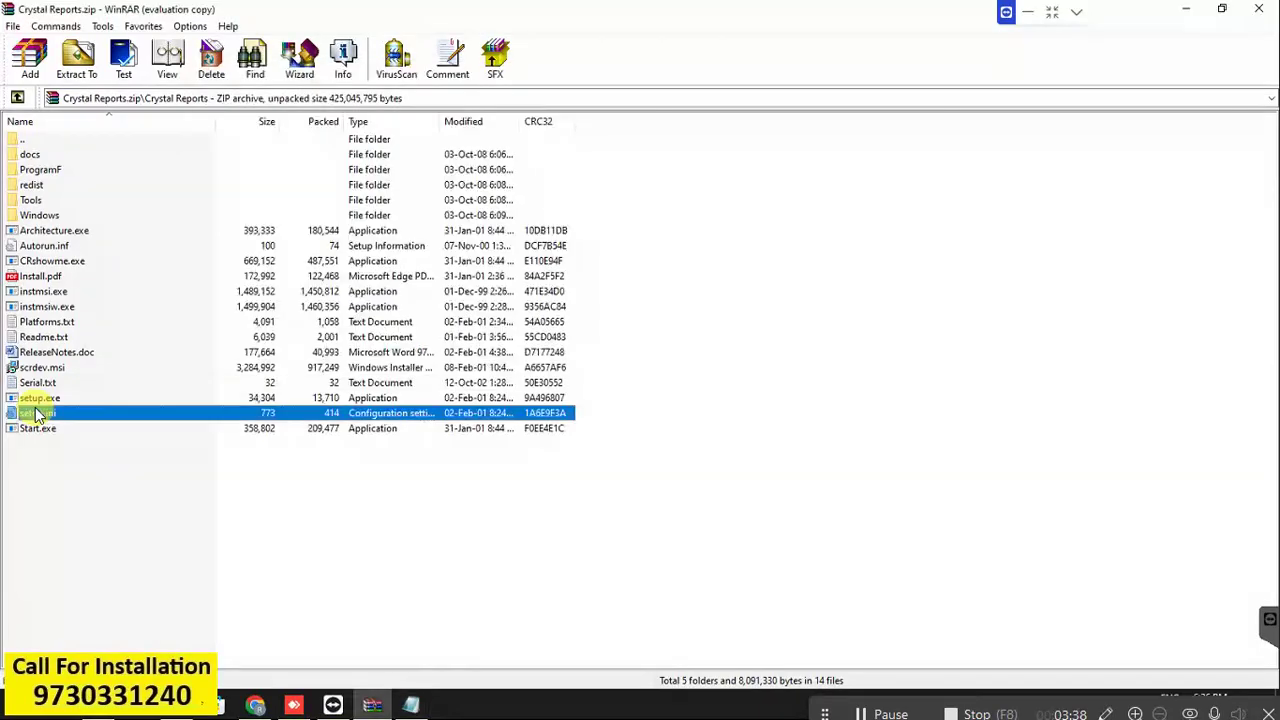
key(Up)
key(Return)
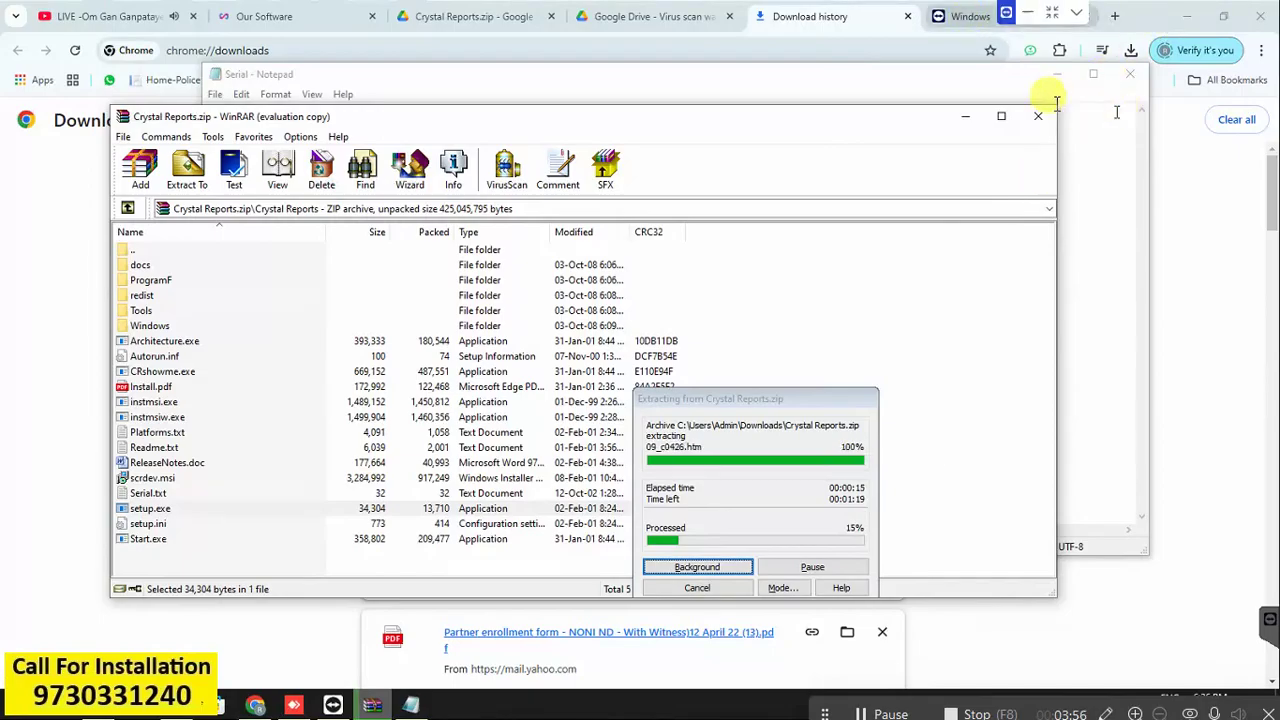
Review then minimize the serial key notes, close WinRAR, and show Crystal Reports.zip in Downloads.
click(986, 84)
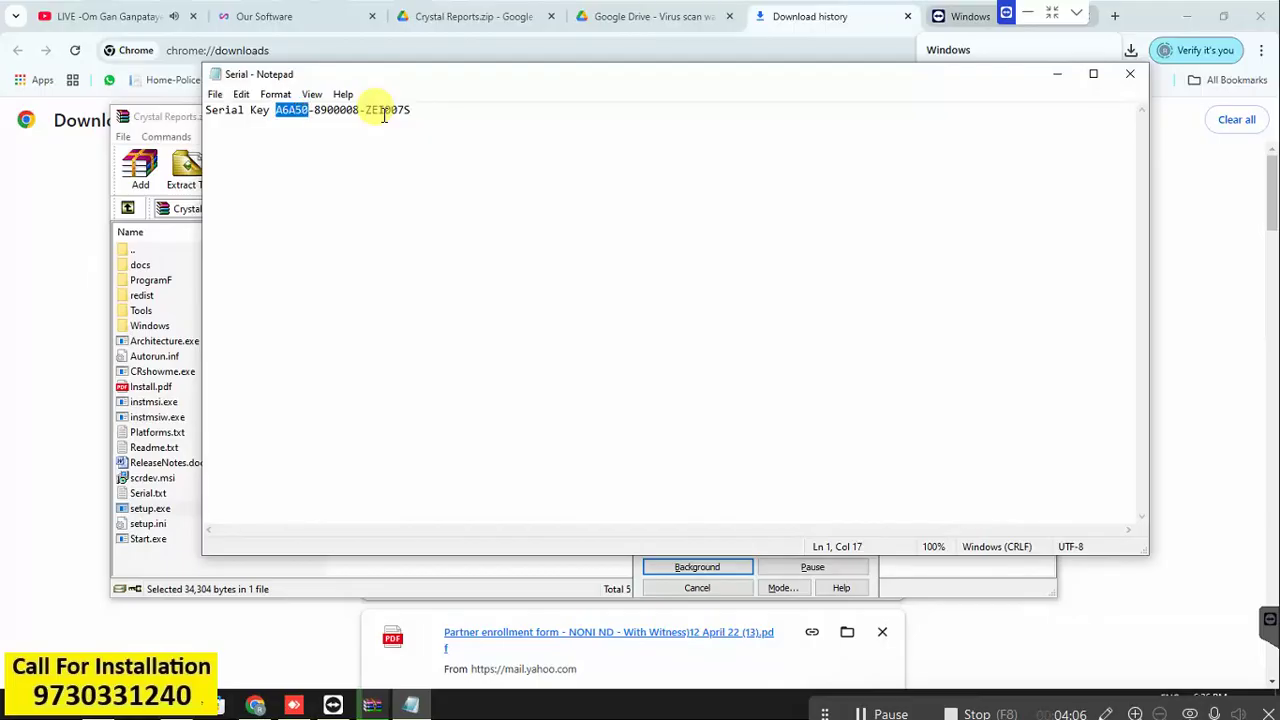
click(383, 112)
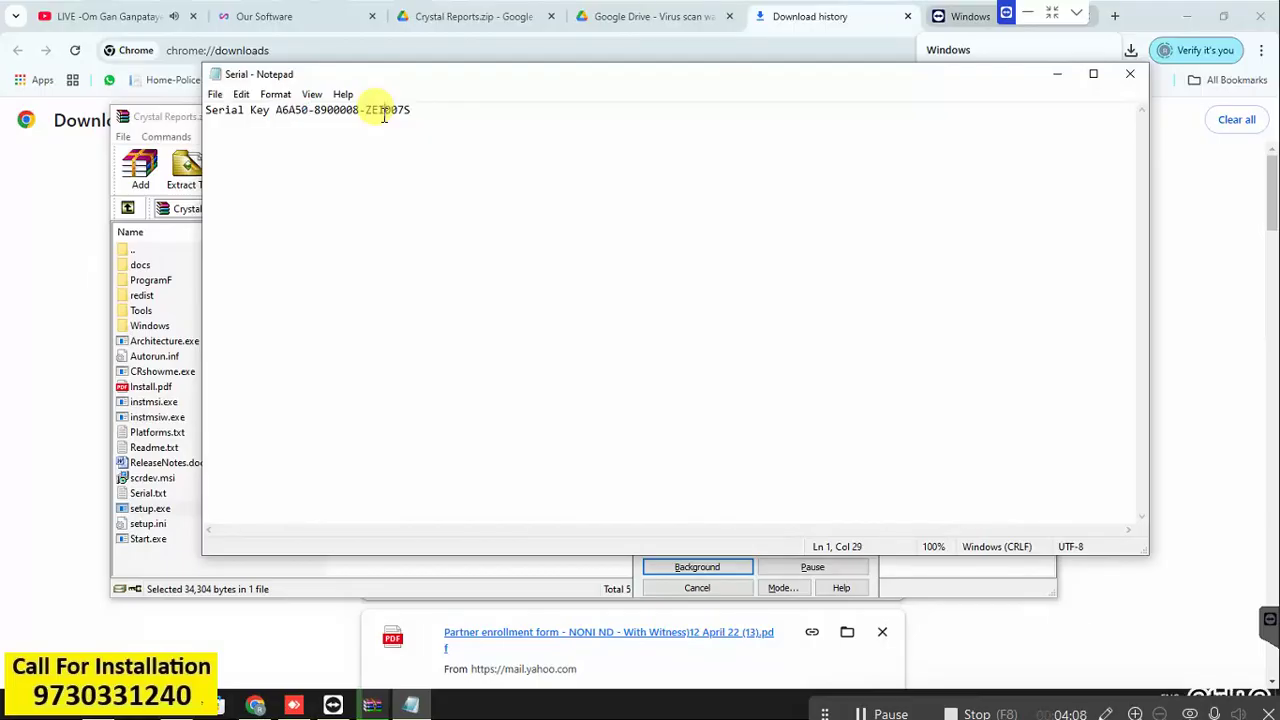
click(1061, 74)
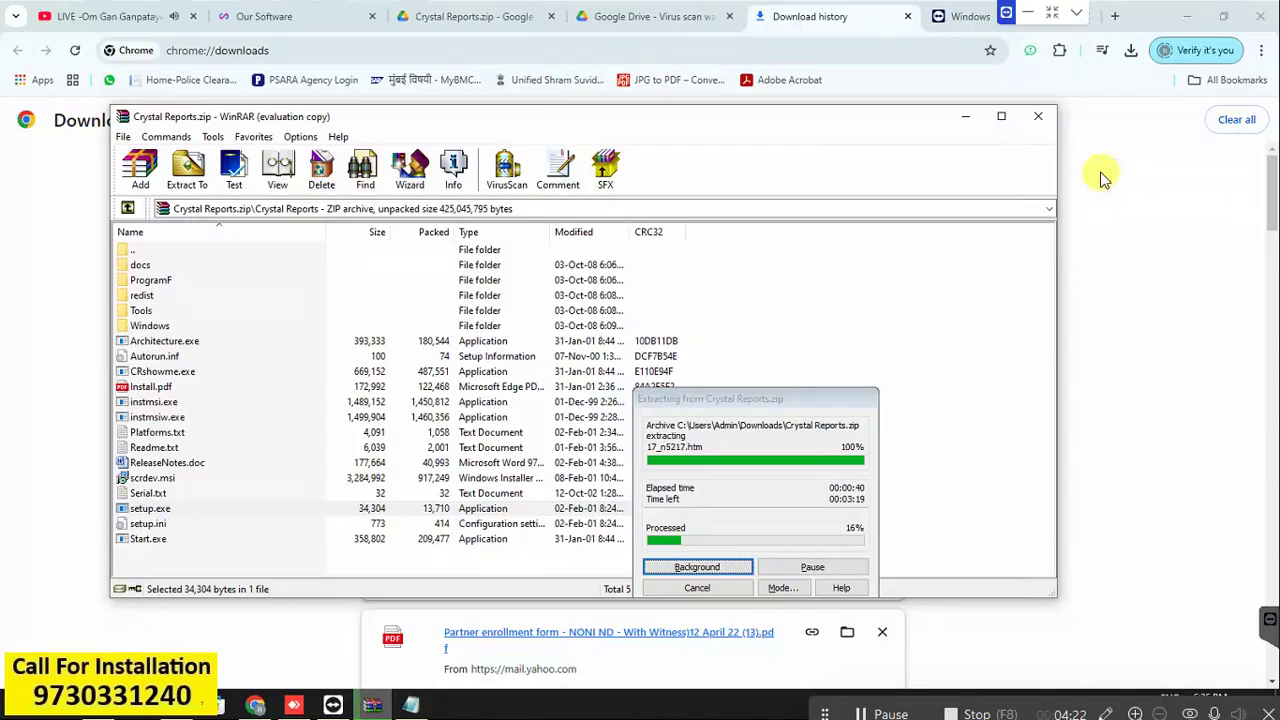
click(1039, 118)
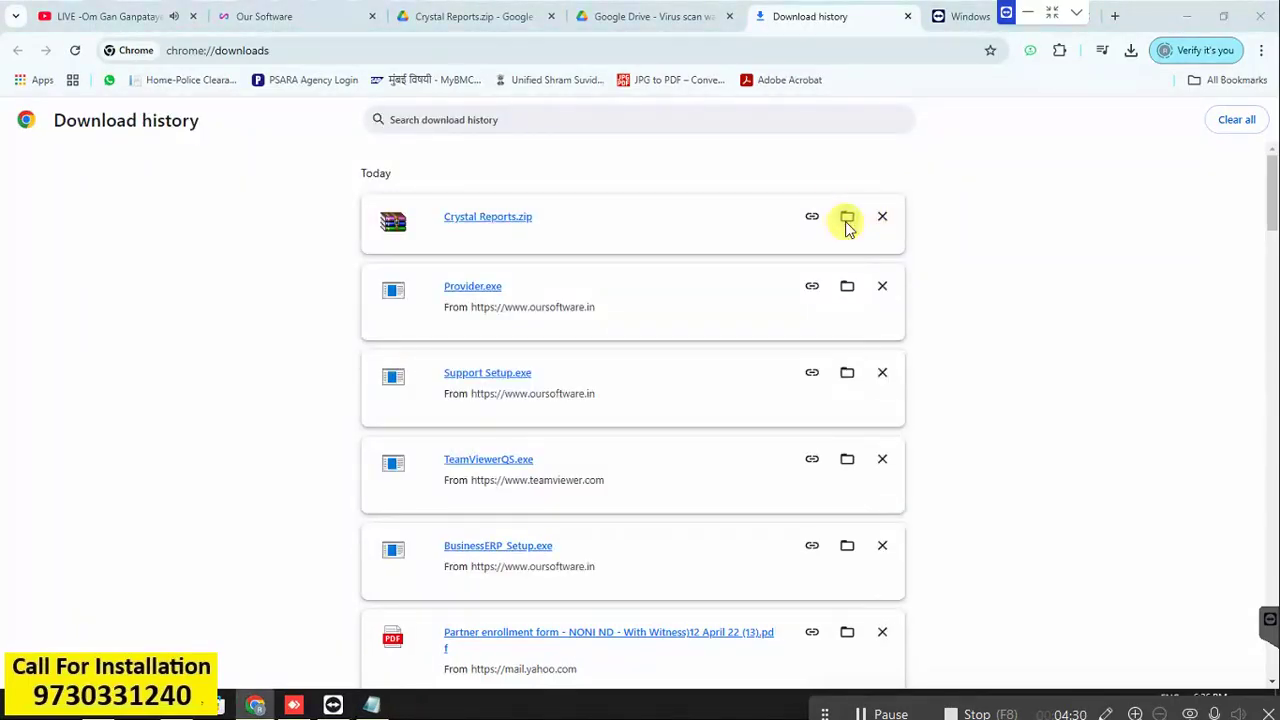
click(847, 222)
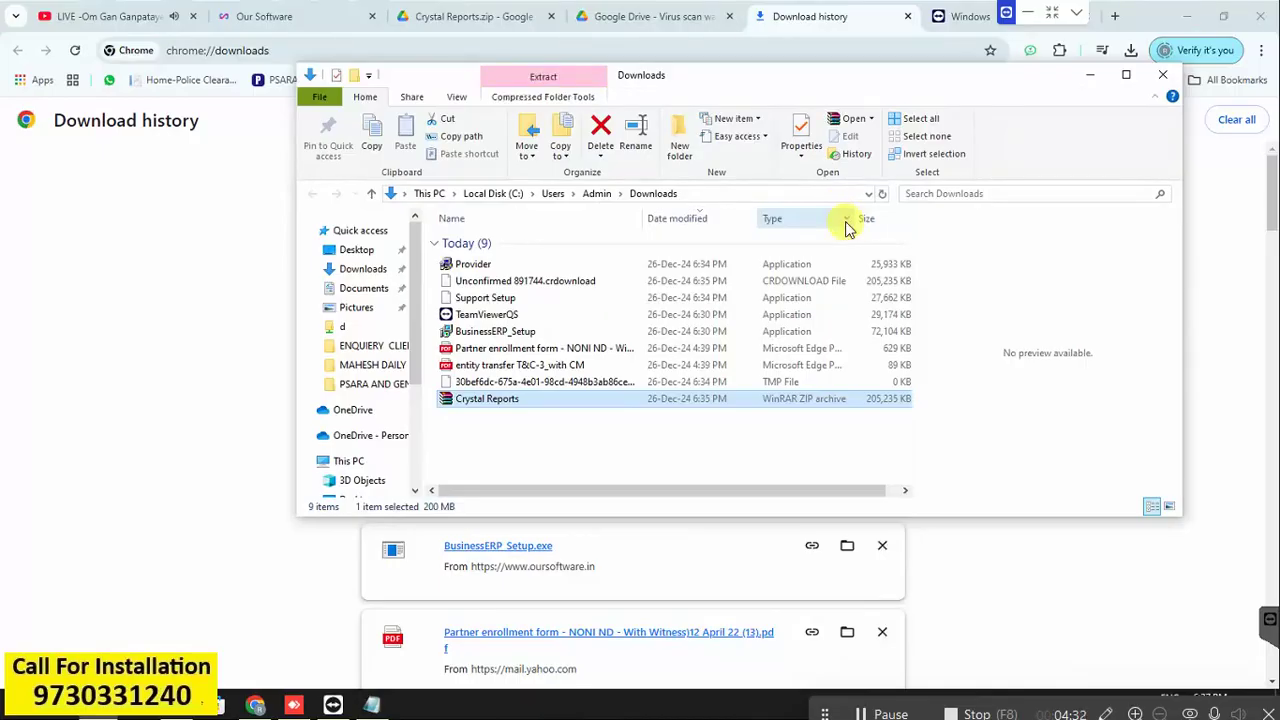
Extract Crystal Reports.zip to a Crystal Reports folder and select the BusinessERP_Setup installer.
click(479, 398)
right_click(481, 400)
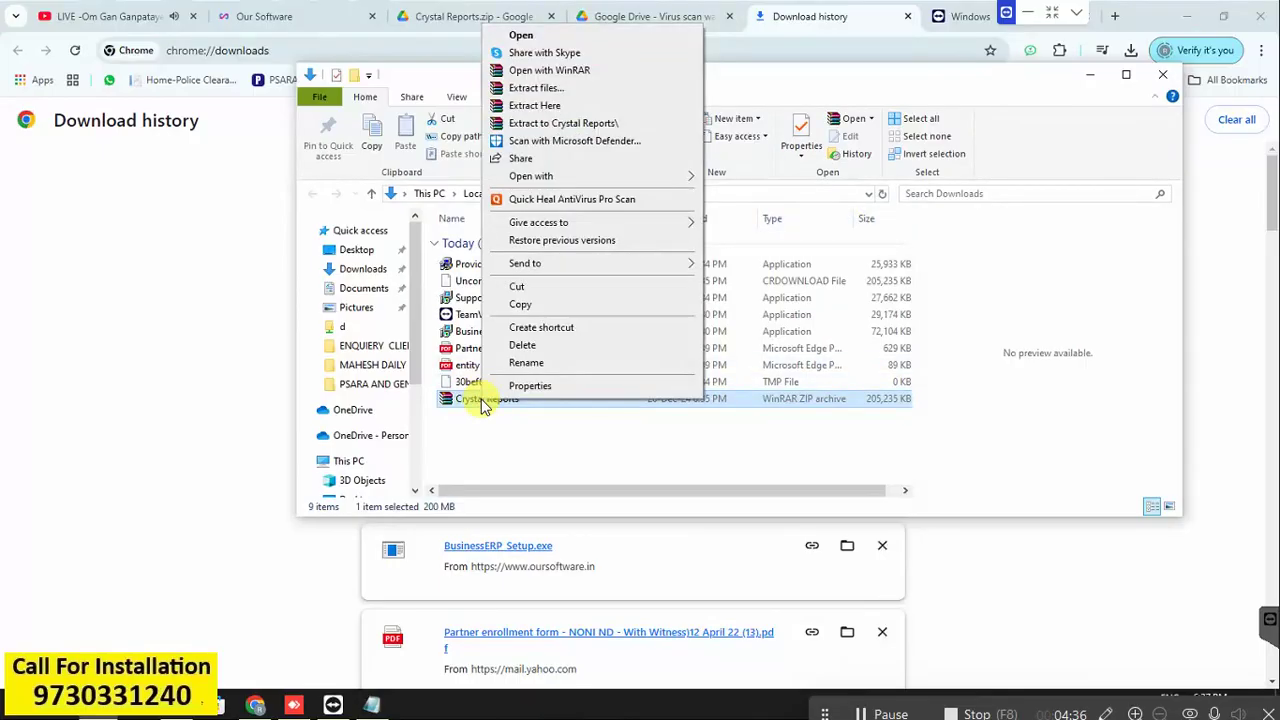
click(605, 125)
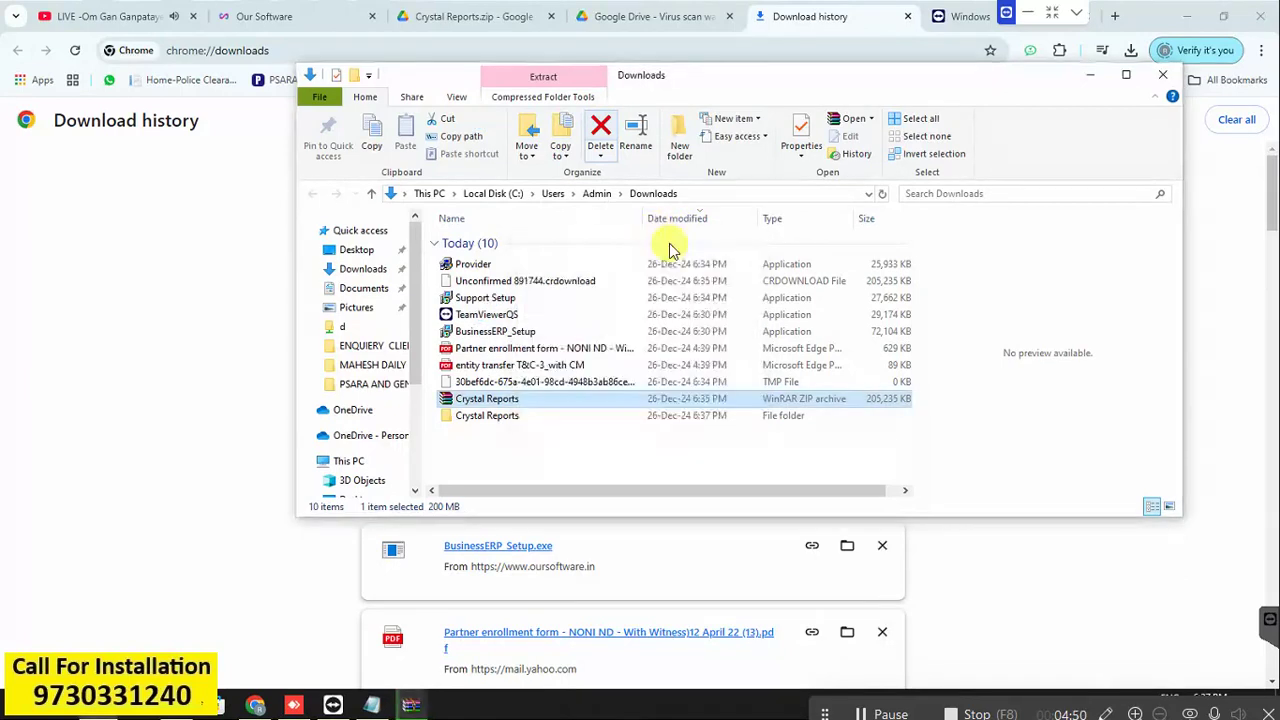
click(542, 304)
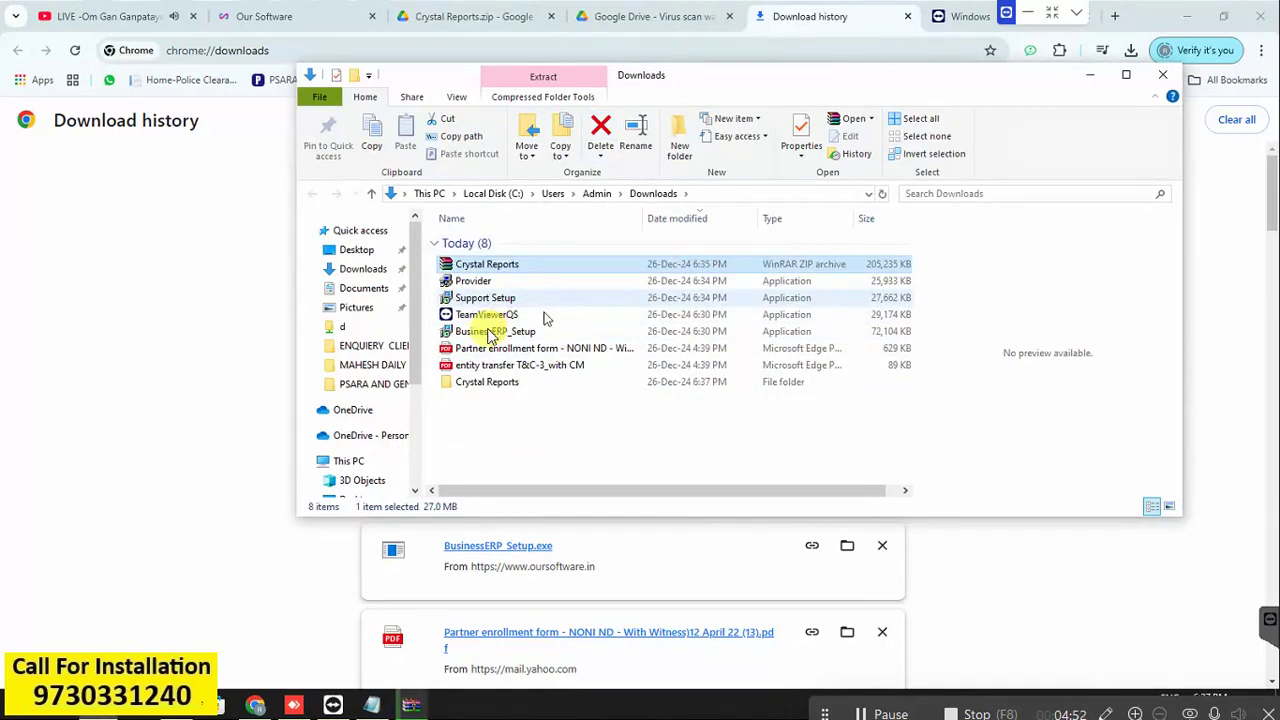
click(481, 332)
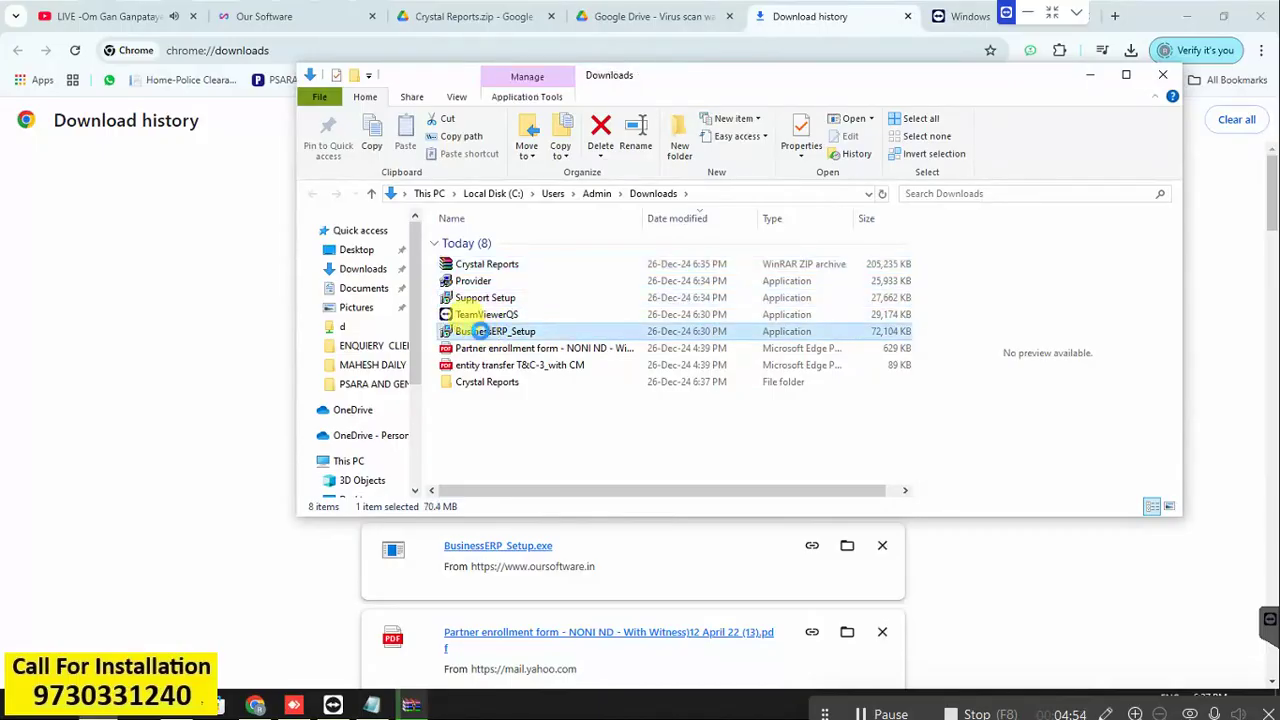
Run BusinessERP_Setup as administrator and keep D:\Business ERP as the install folder.
right_click(481, 332)
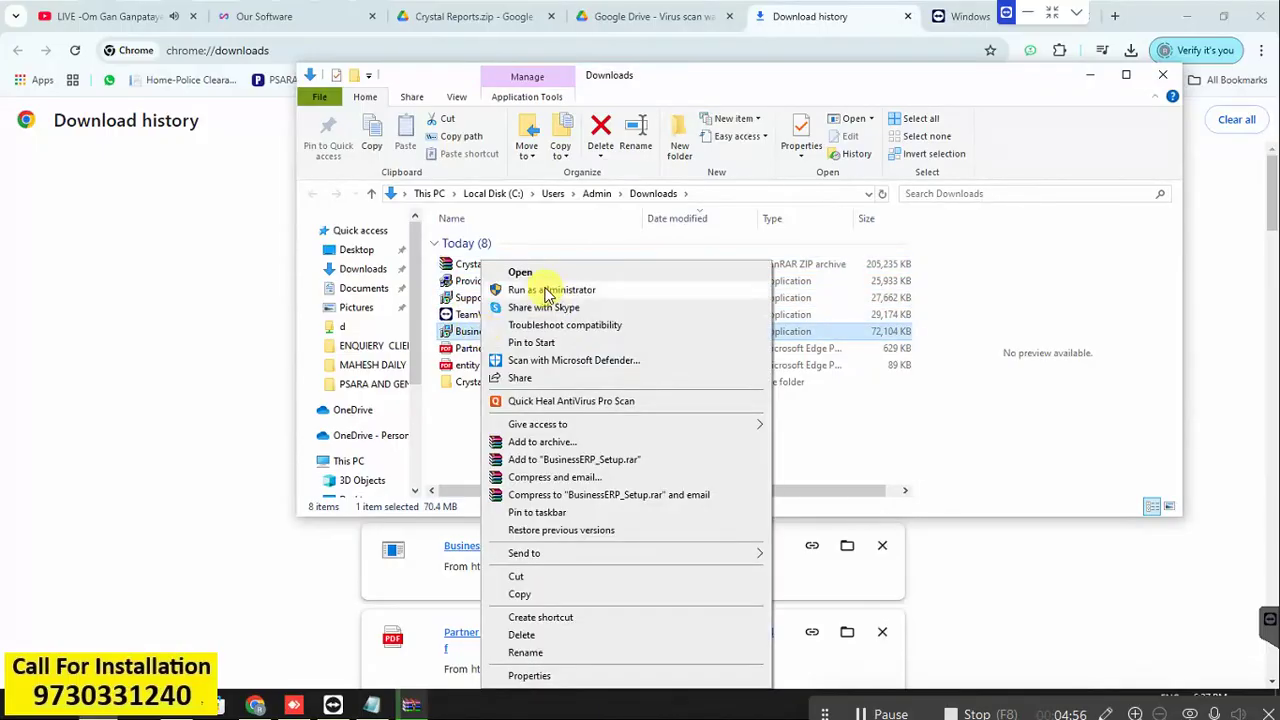
click(547, 292)
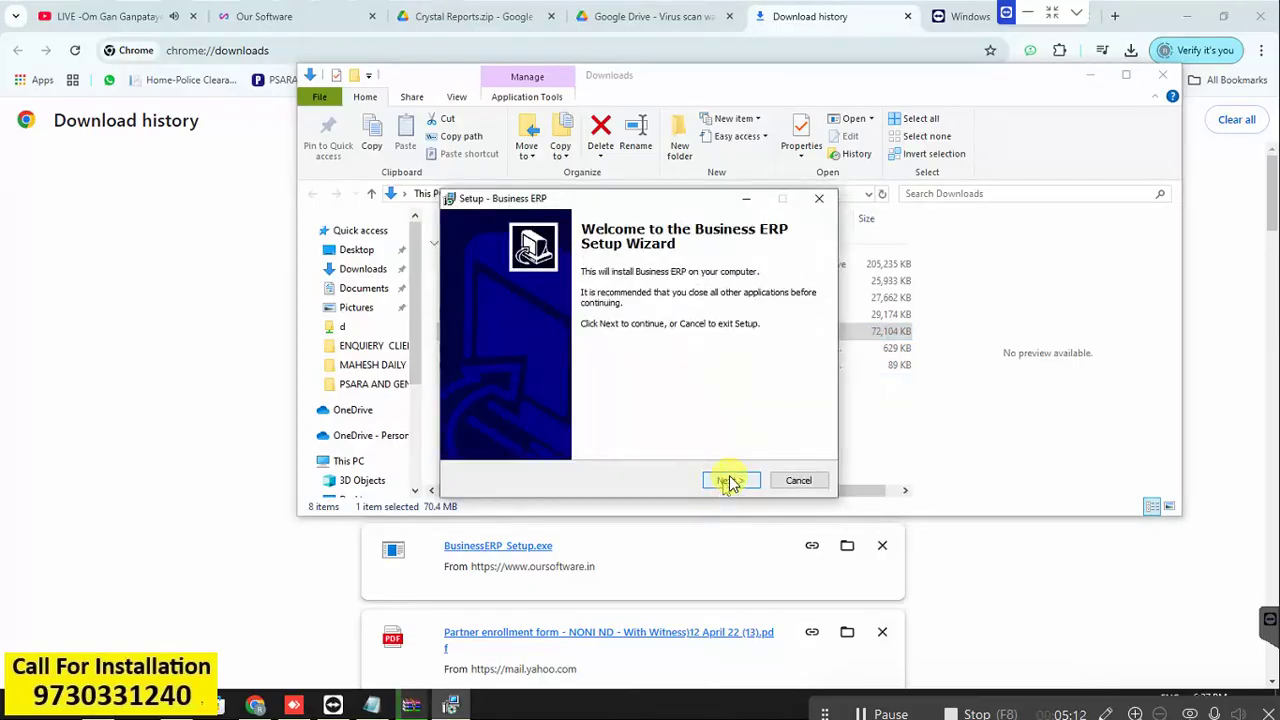
click(729, 481)
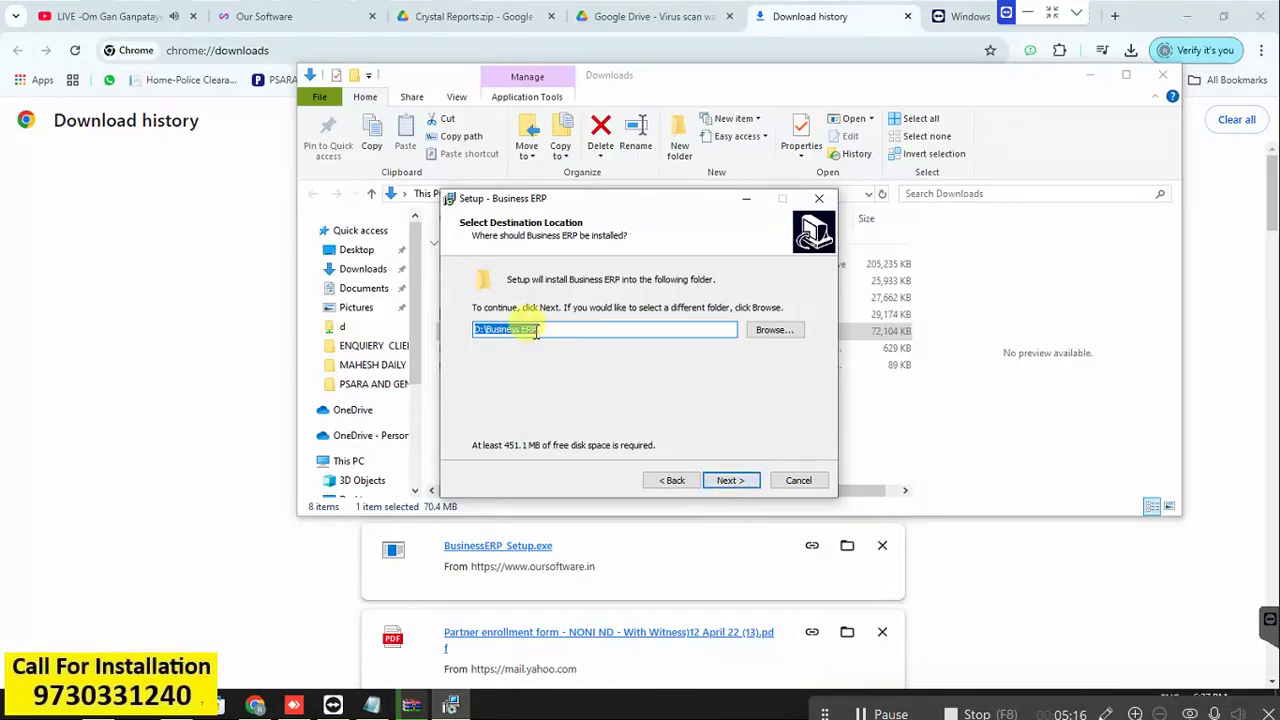
click(780, 332)
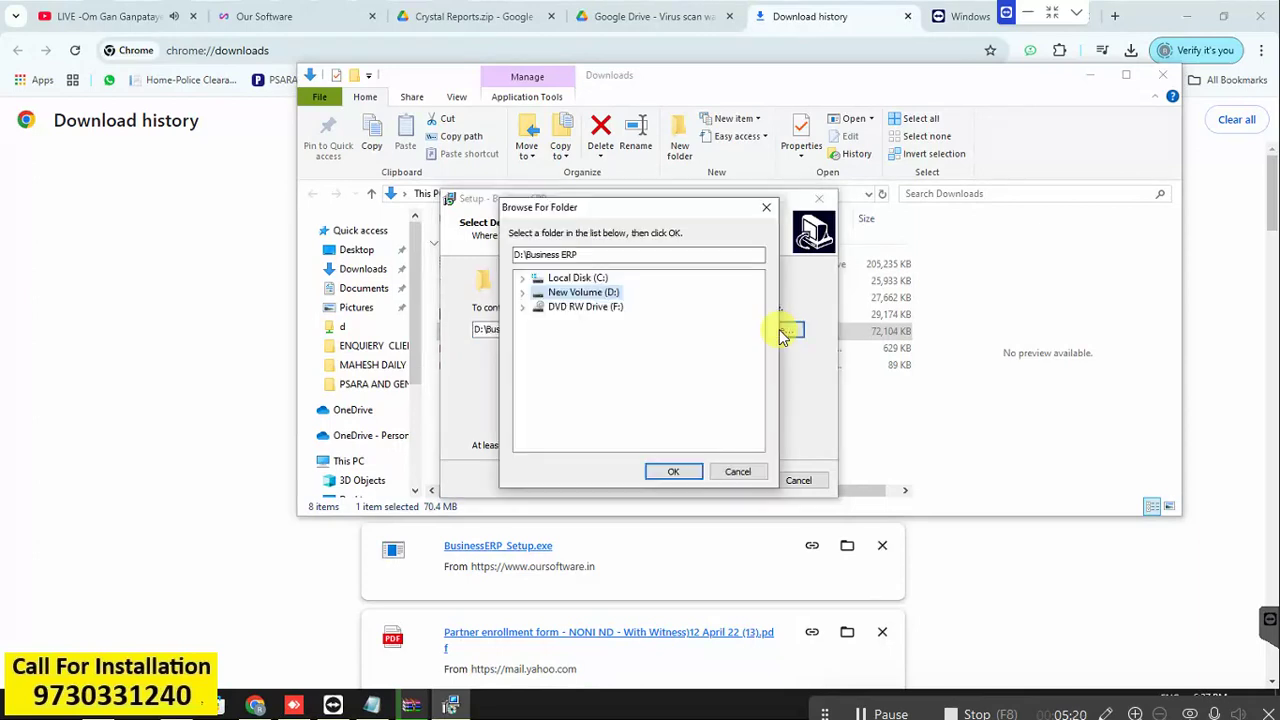
click(676, 474)
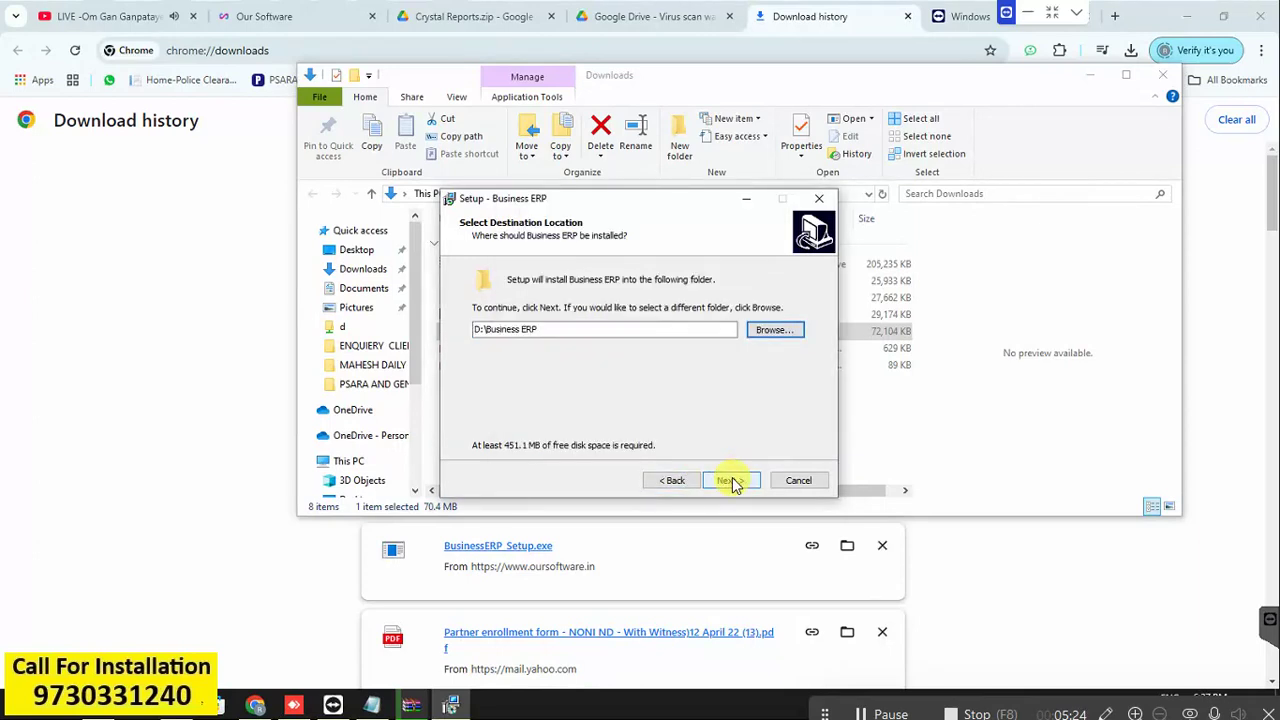
click(729, 481)
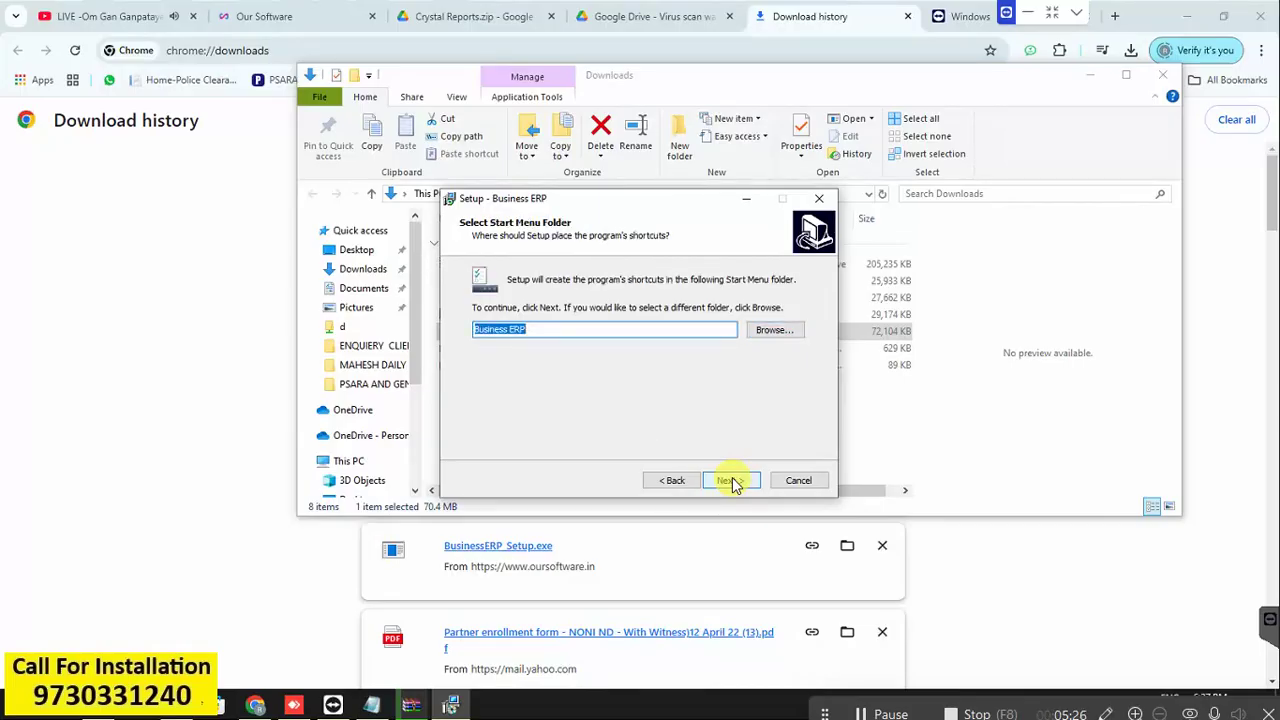
Accept the shortcut folder, choose desktop and Quick Launch icons, and start installing.
click(731, 482)
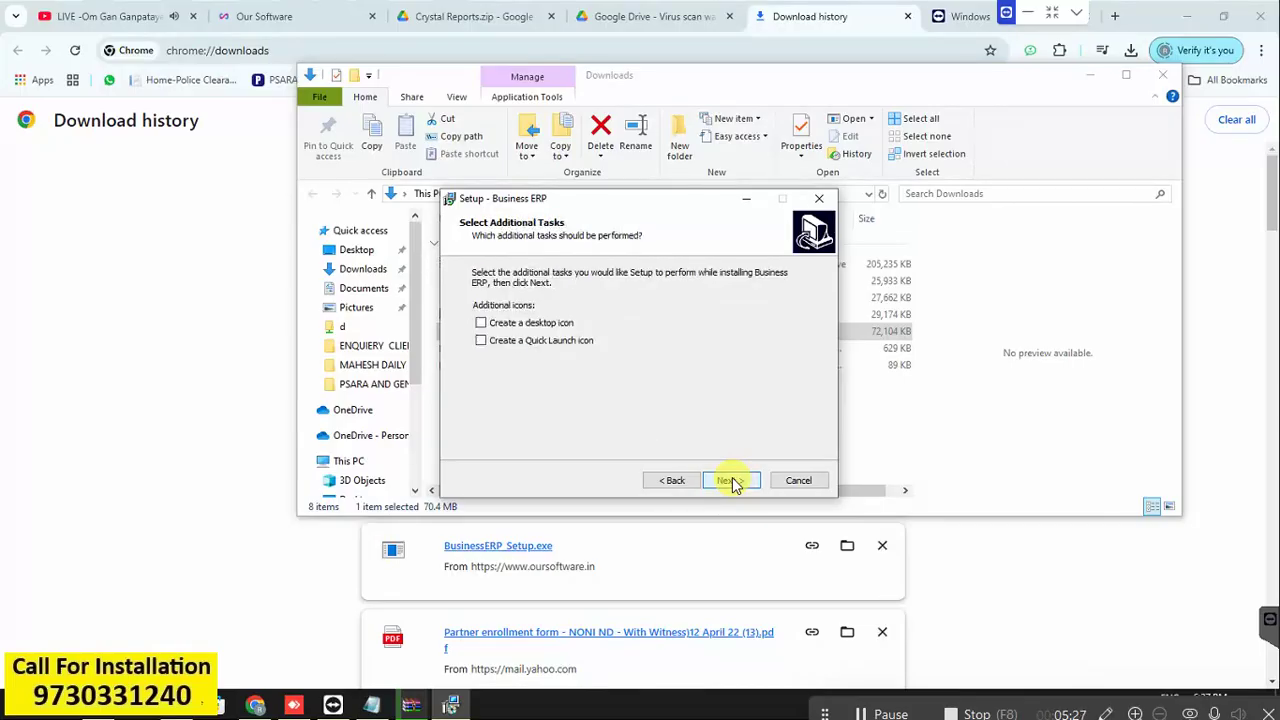
click(515, 325)
click(512, 341)
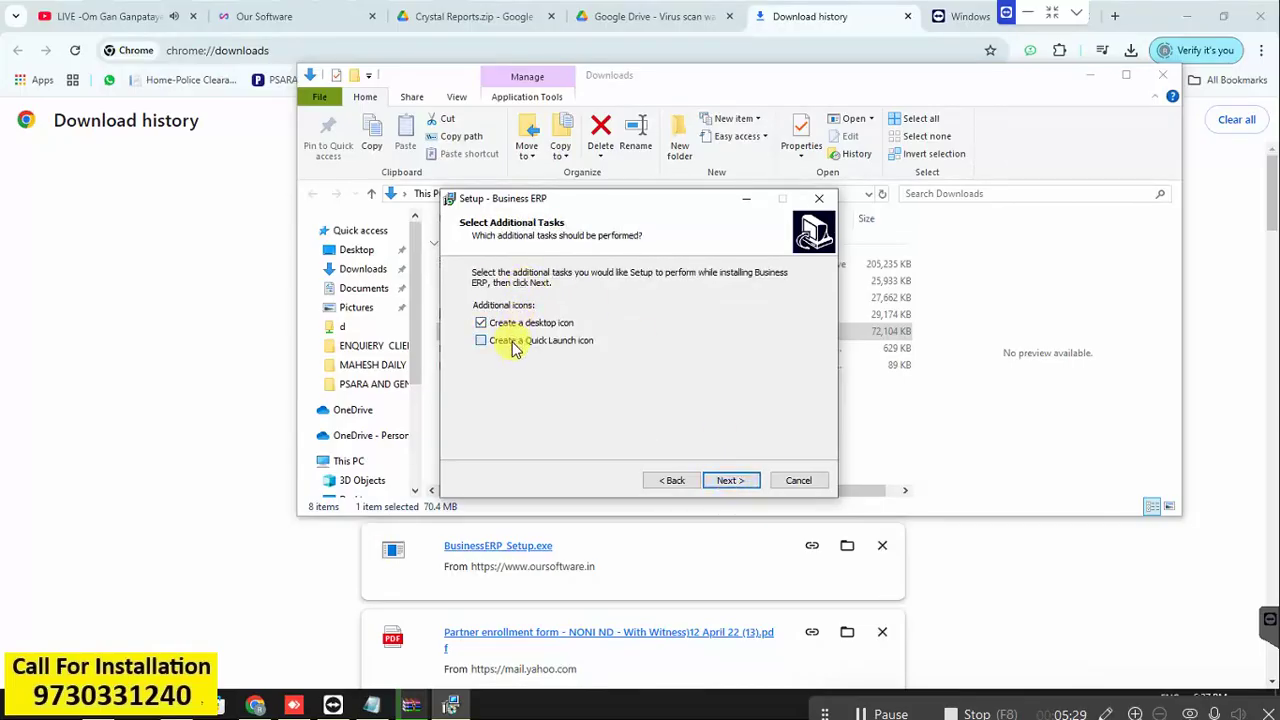
click(730, 481)
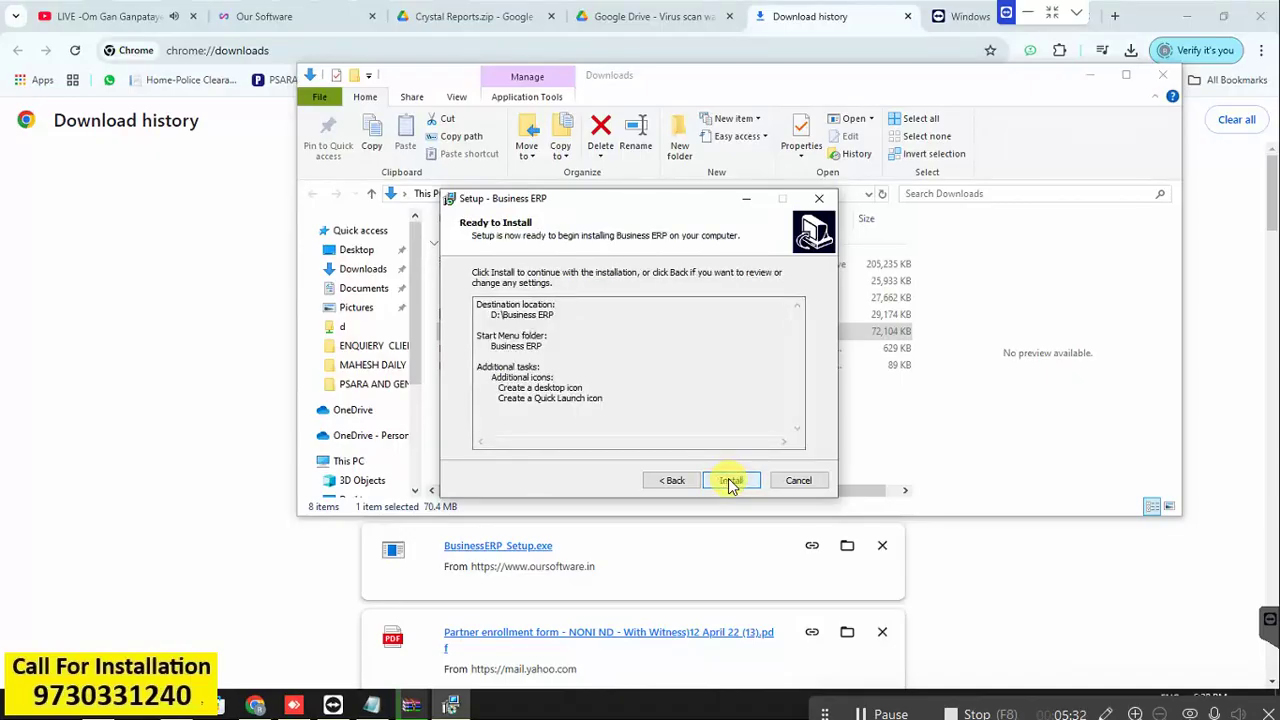
click(731, 481)
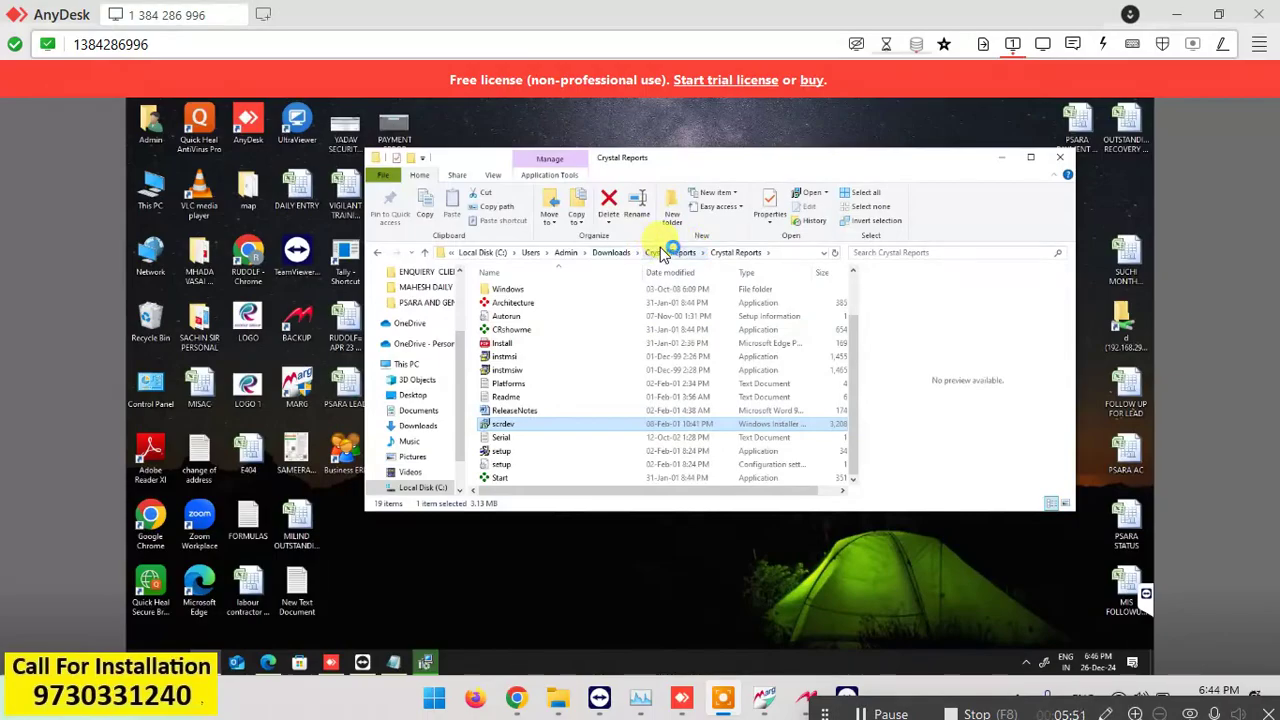
Check the Business ERP install, then open the extracted Crystal Reports folder and preview Serial.
click(618, 256)
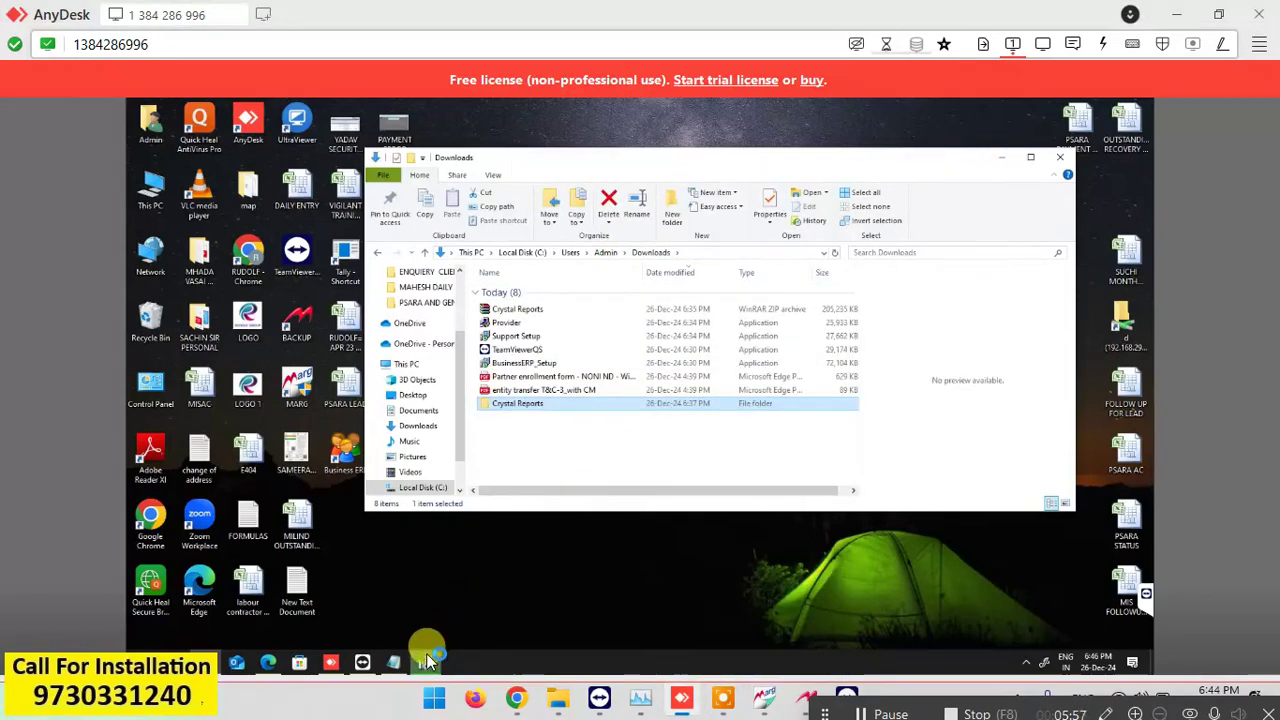
click(426, 660)
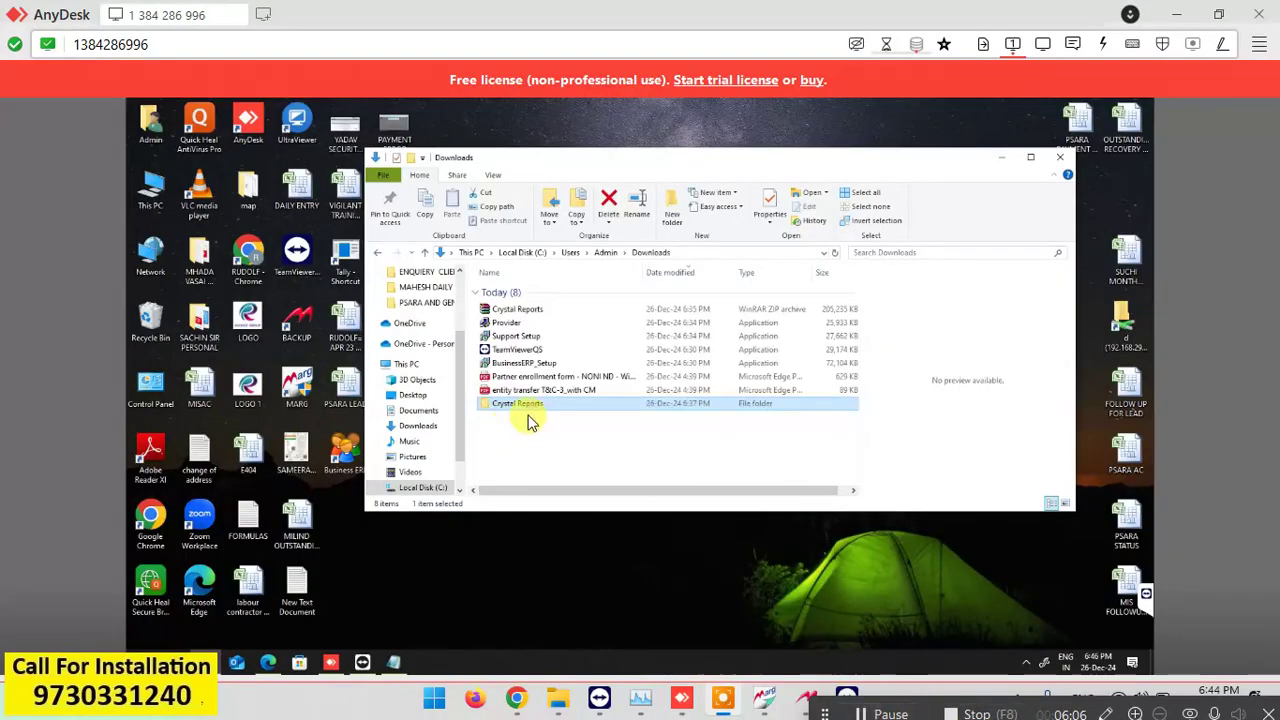
double_click(512, 405)
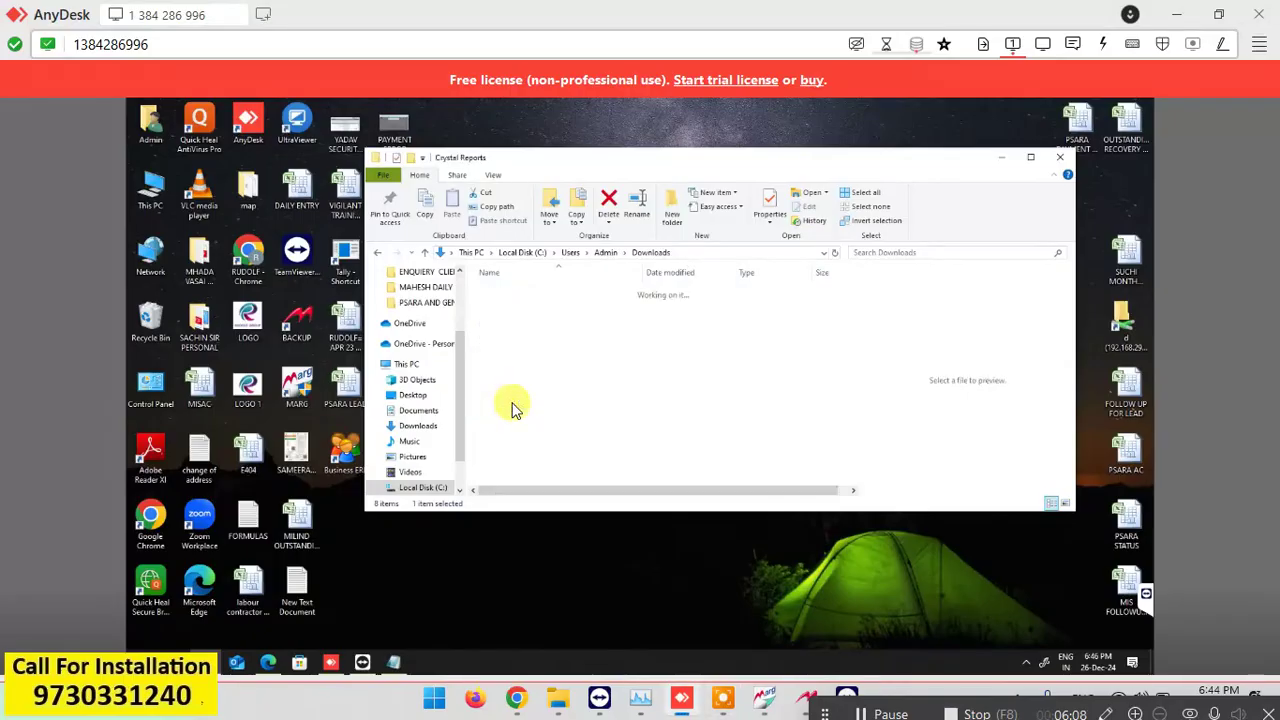
key(Down)
key(Return)
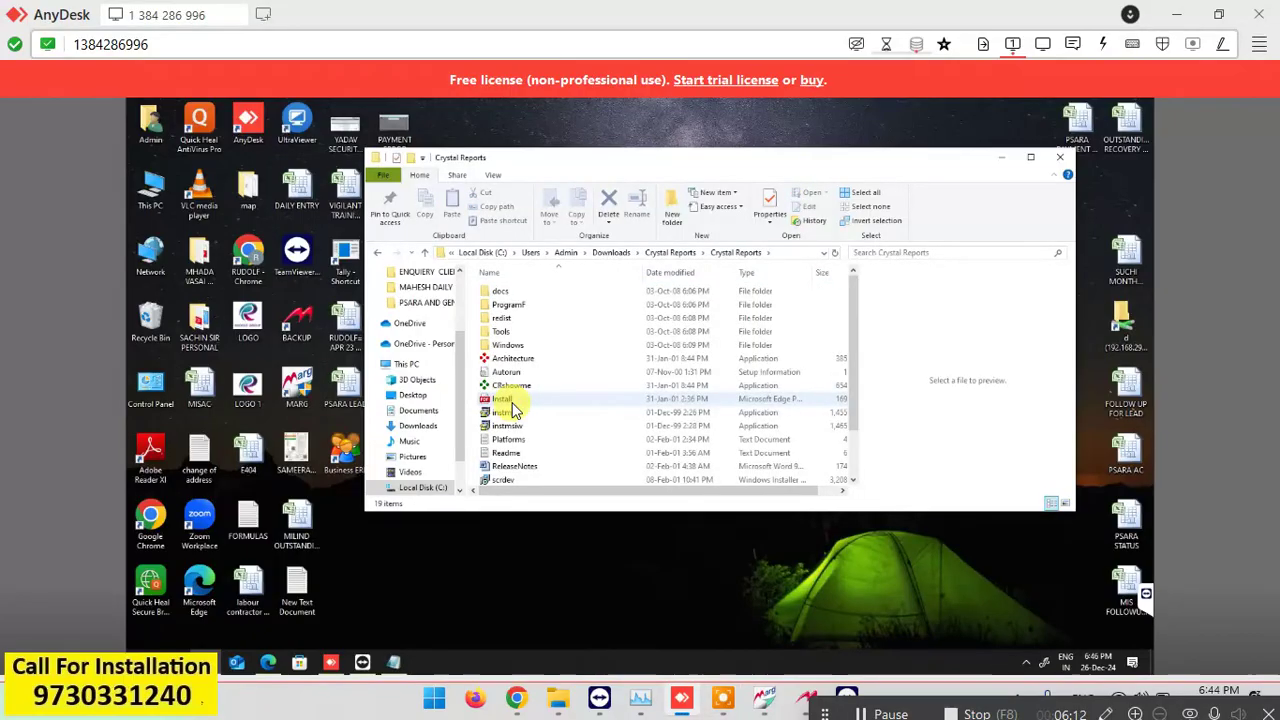
scroll(510, 410, down, 2)
click(503, 423)
key(Down)
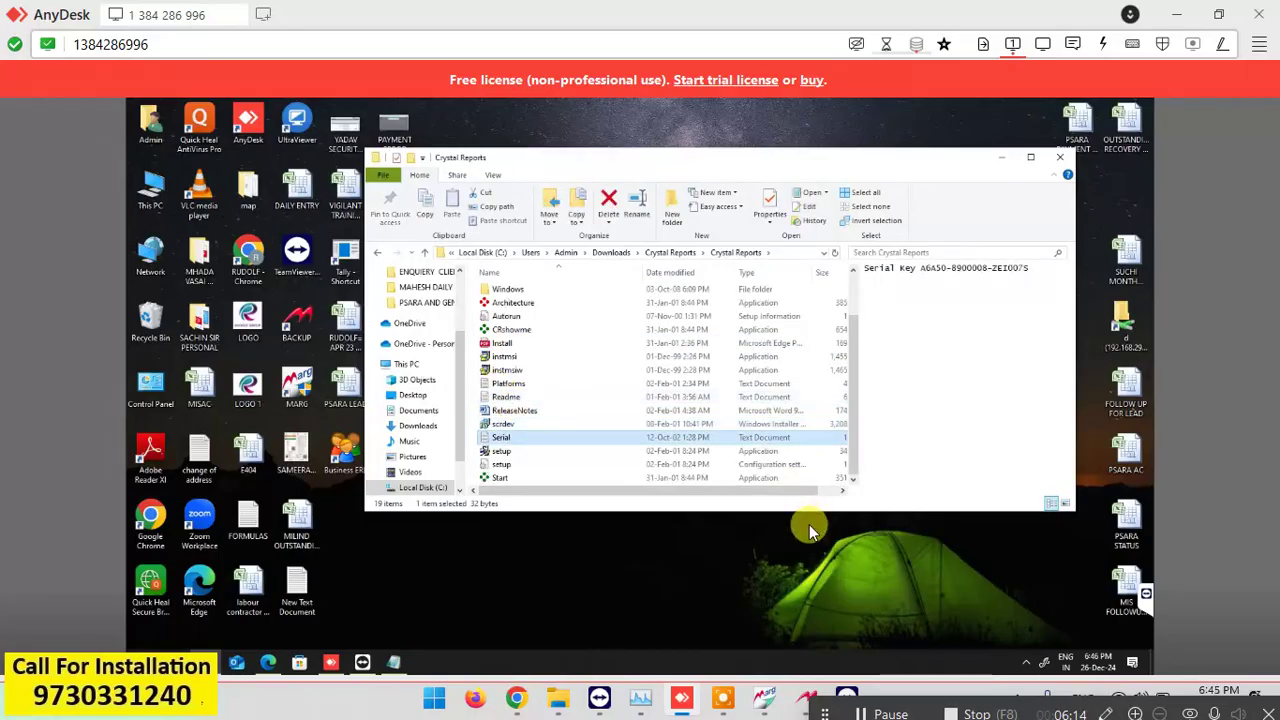
click(499, 451)
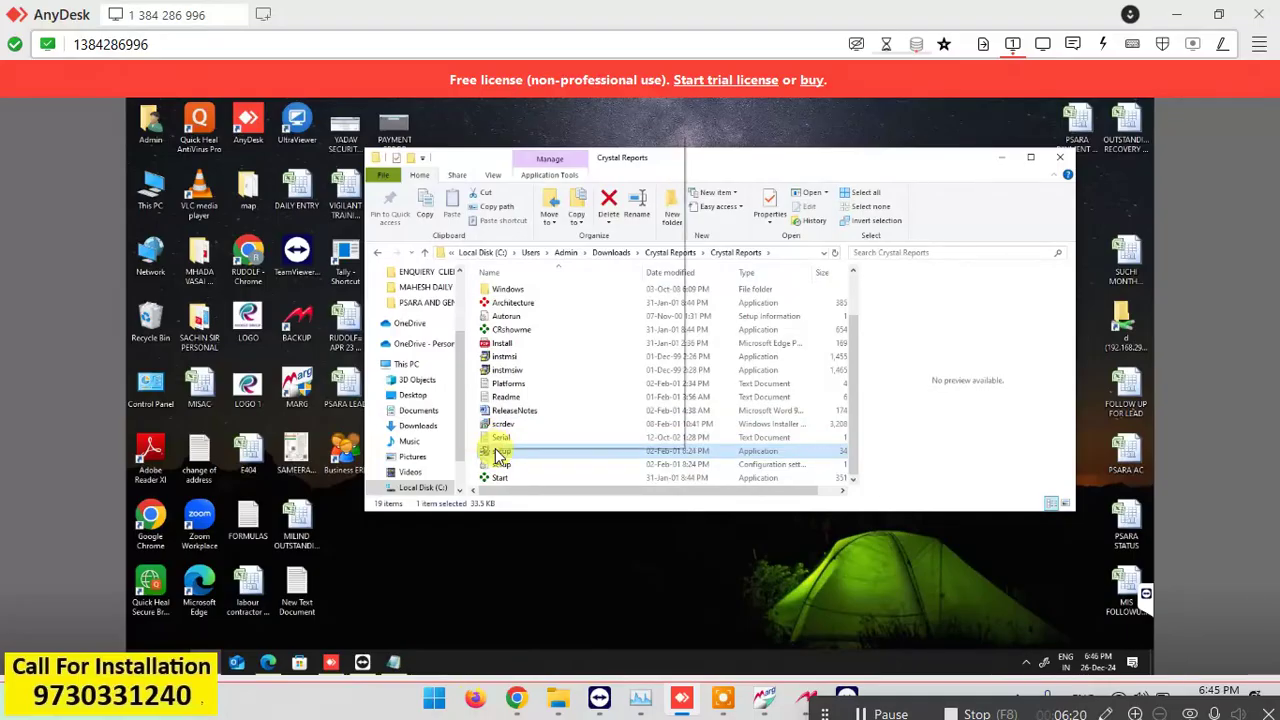
Run the Crystal Reports 8.5 setup as administrator, accept the licence, enter the CD key and finish.
right_click(497, 451)
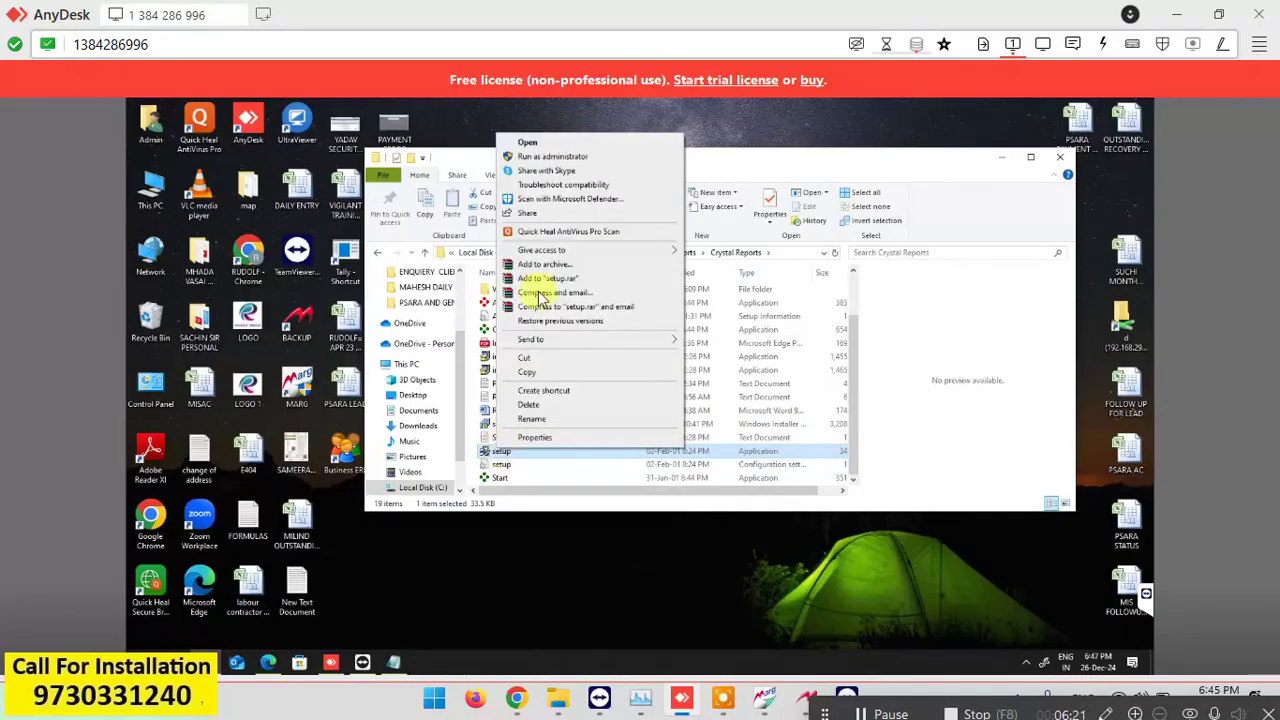
click(565, 158)
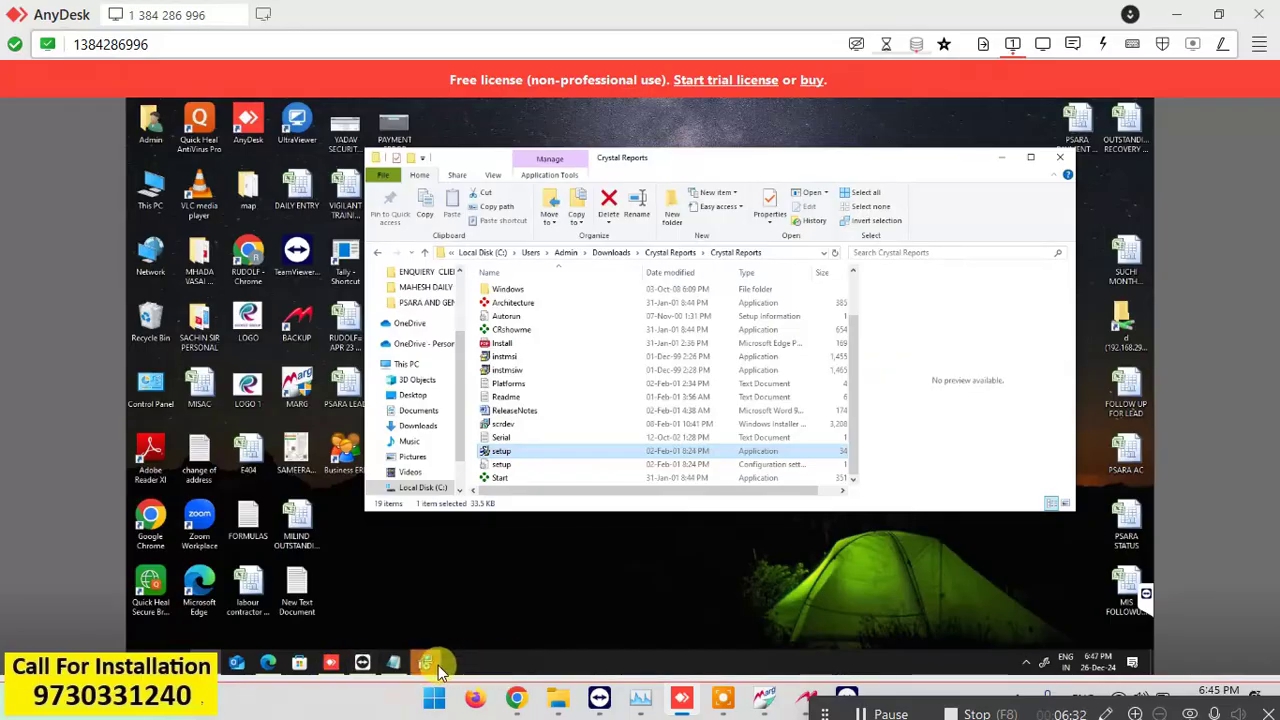
click(437, 669)
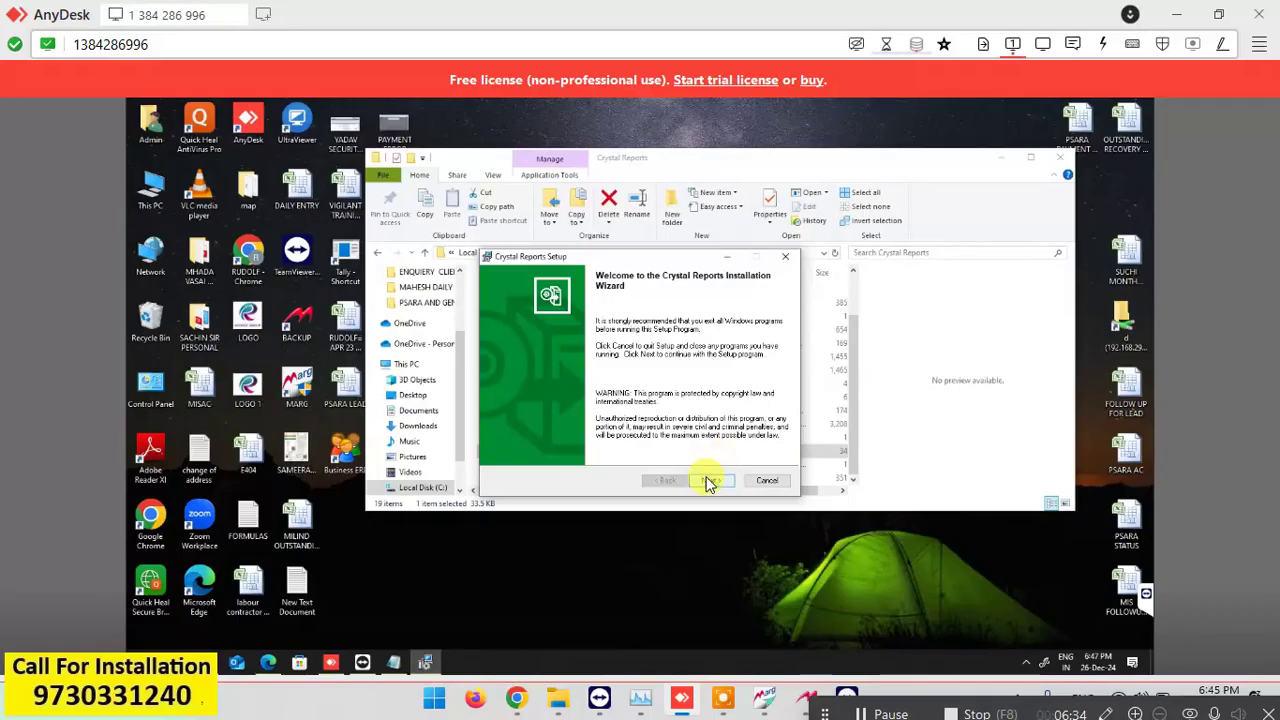
click(712, 480)
click(588, 445)
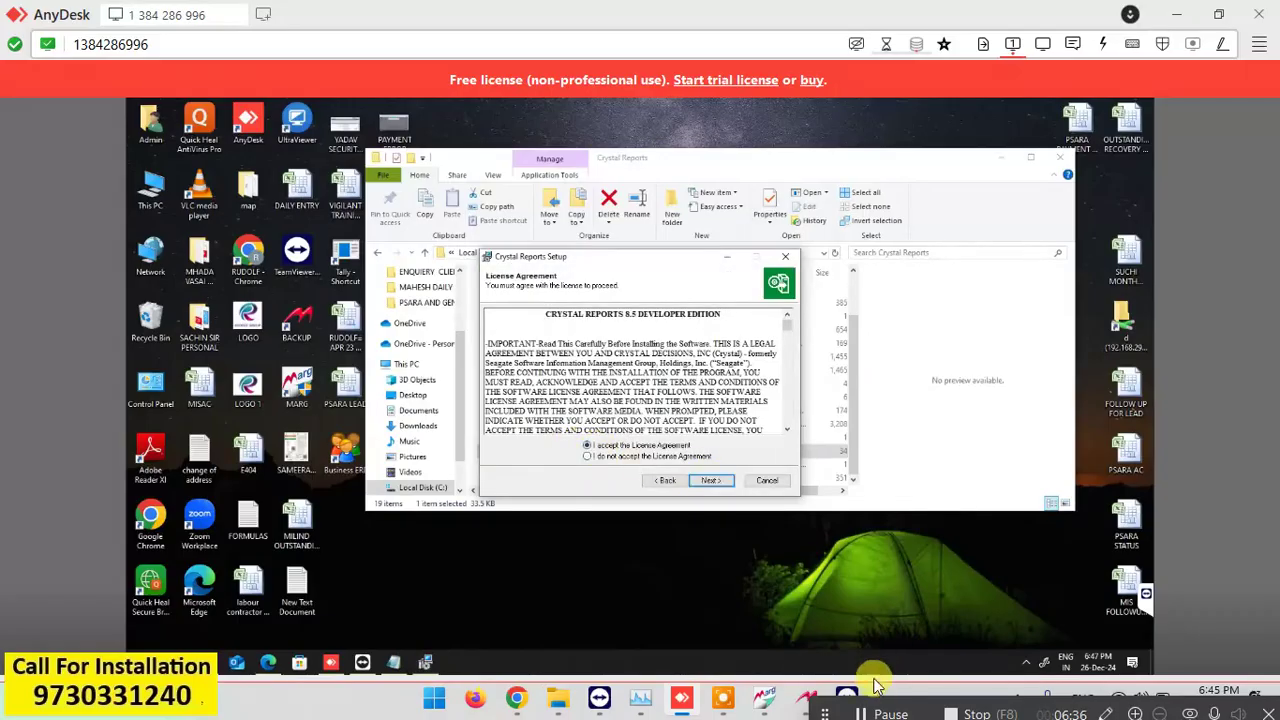
click(711, 482)
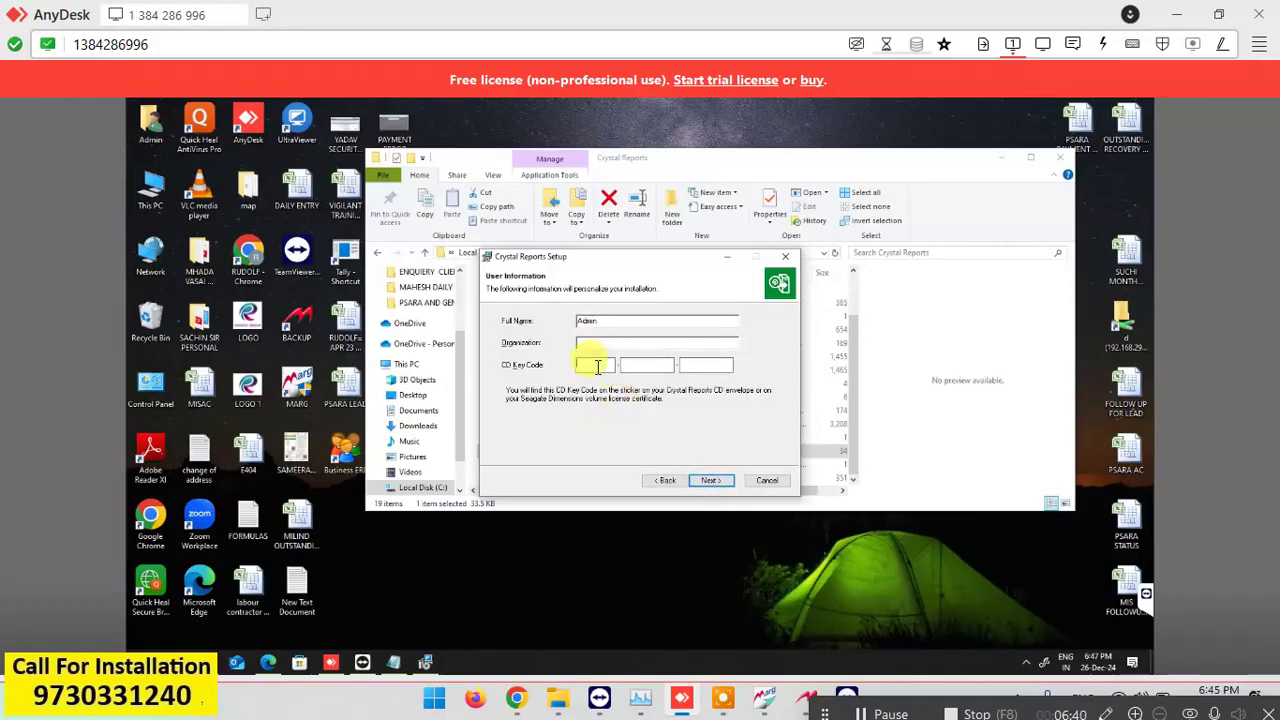
click(393, 664)
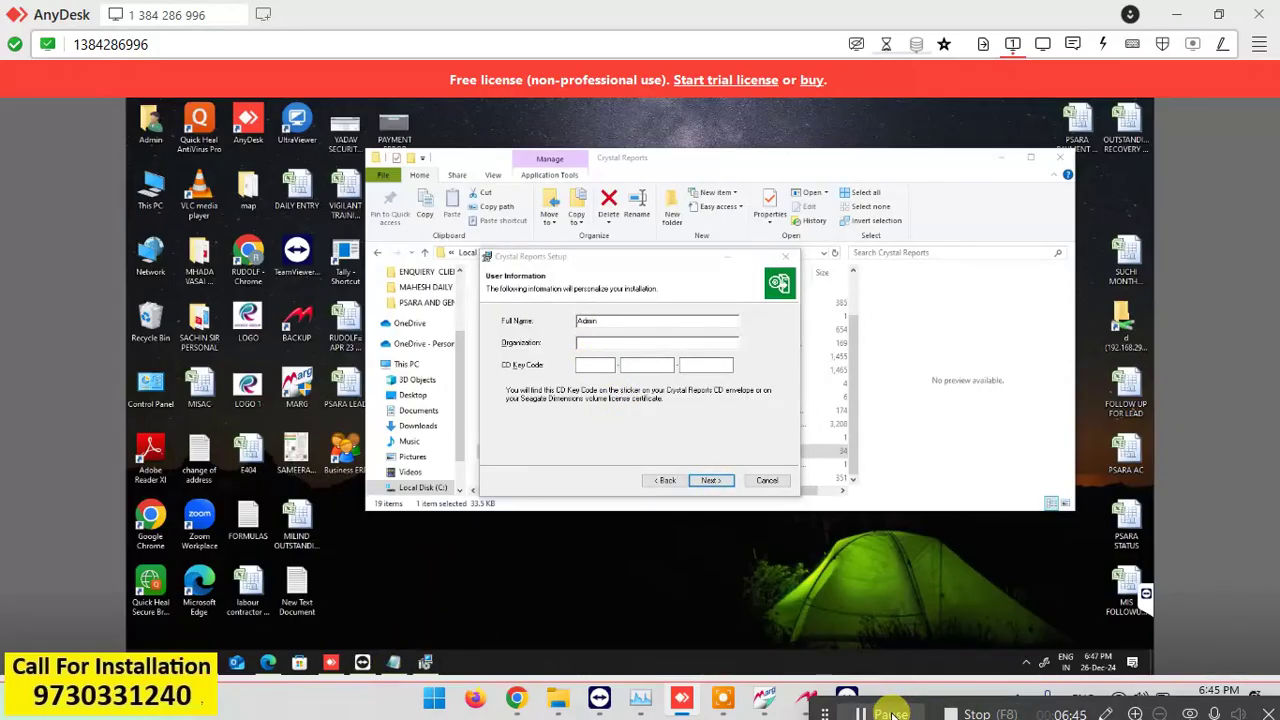
click(890, 714)
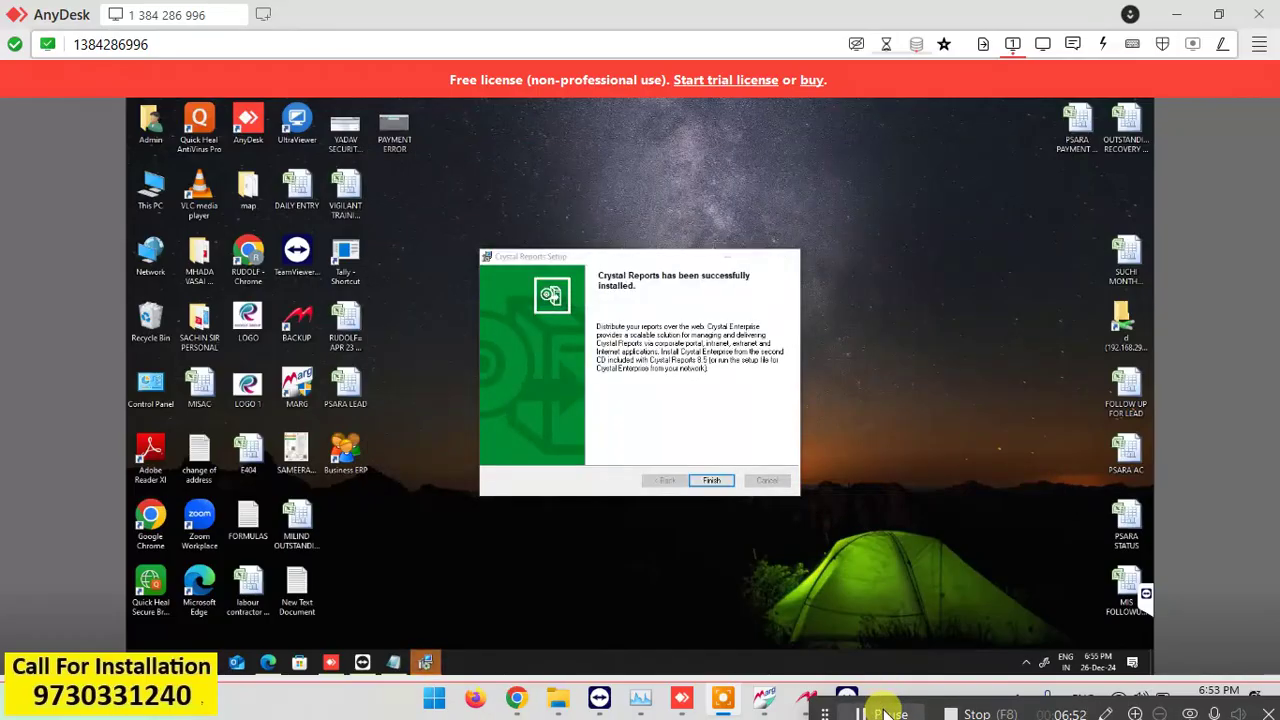
click(720, 478)
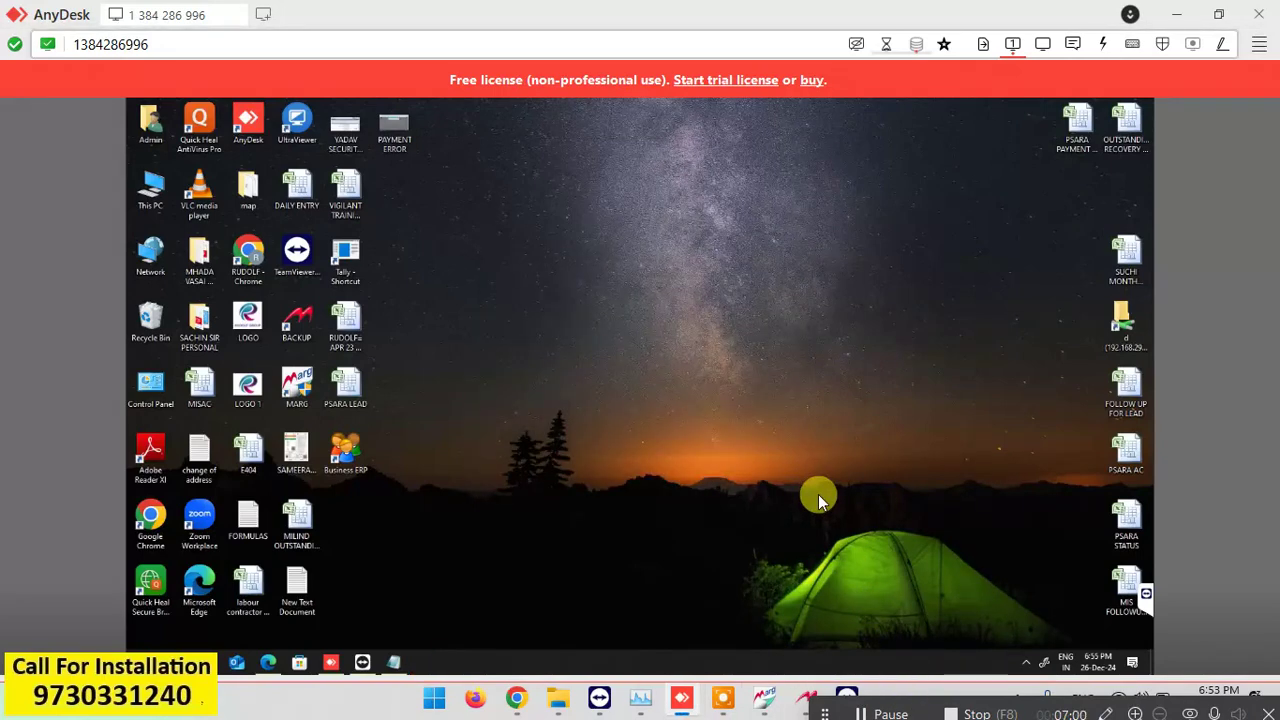
Set the Business ERP shortcut's compatibility to always run as administrator for all users.
right_click(358, 456)
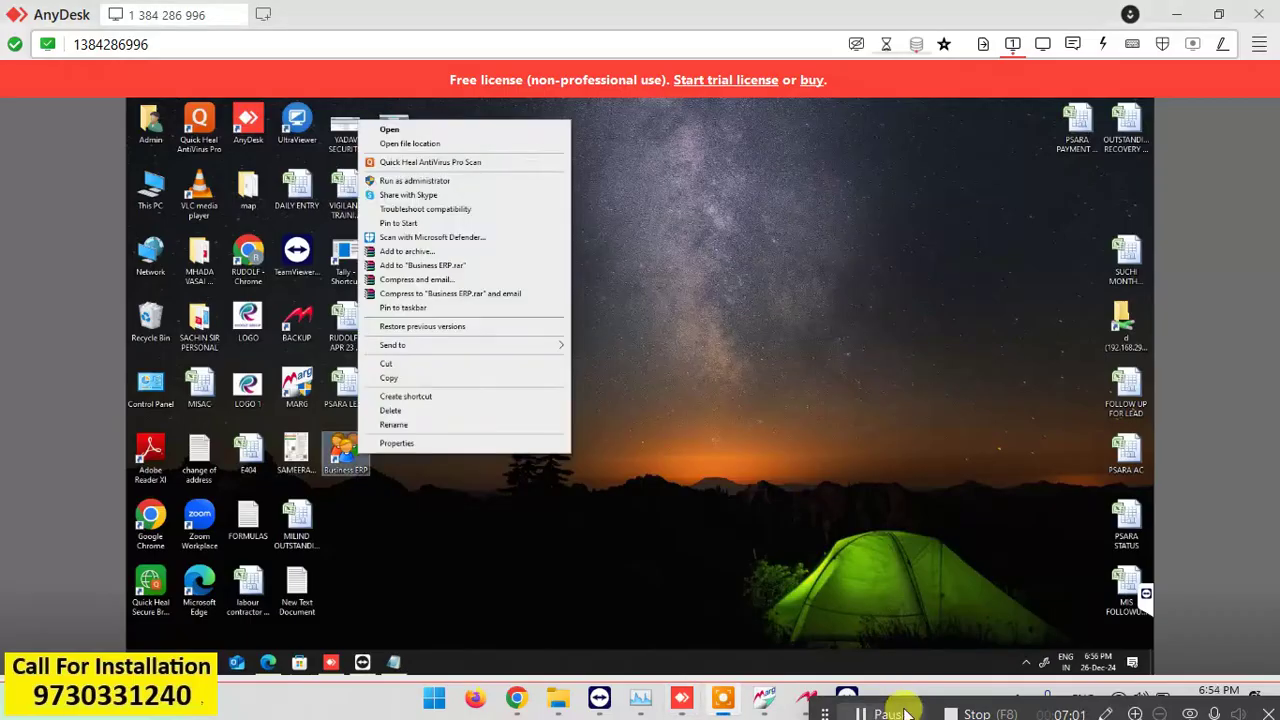
click(447, 445)
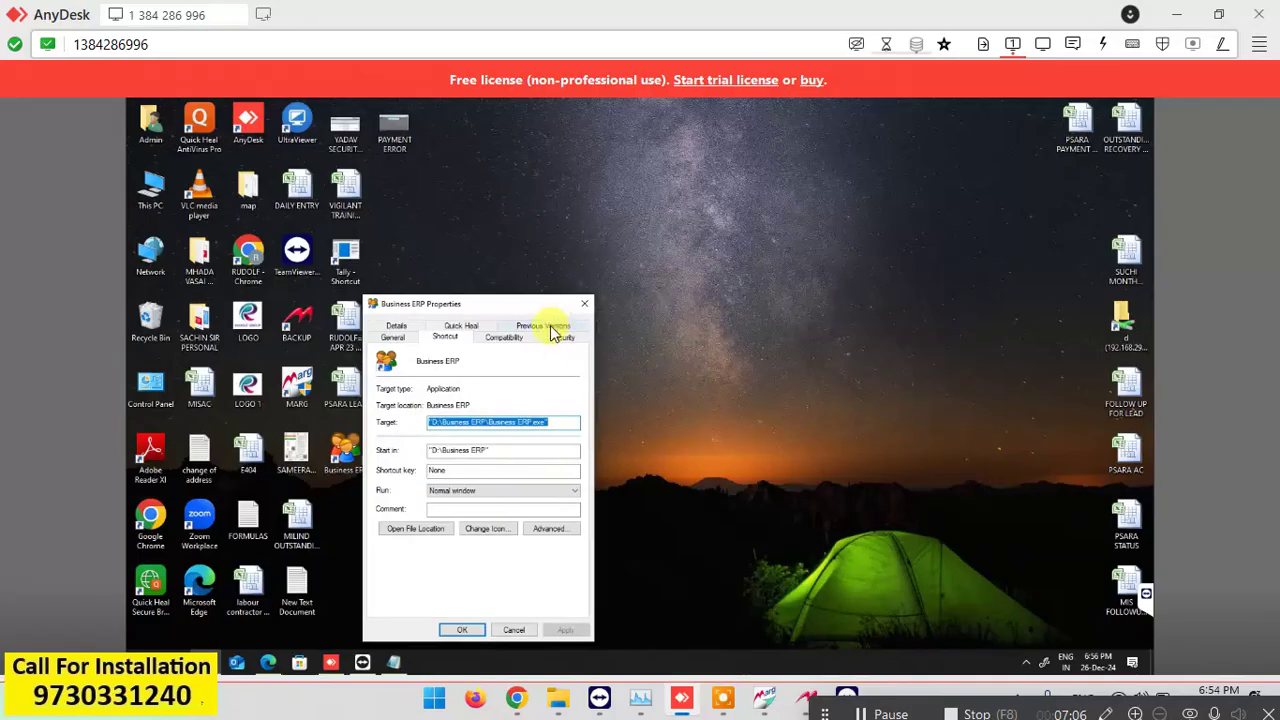
click(512, 340)
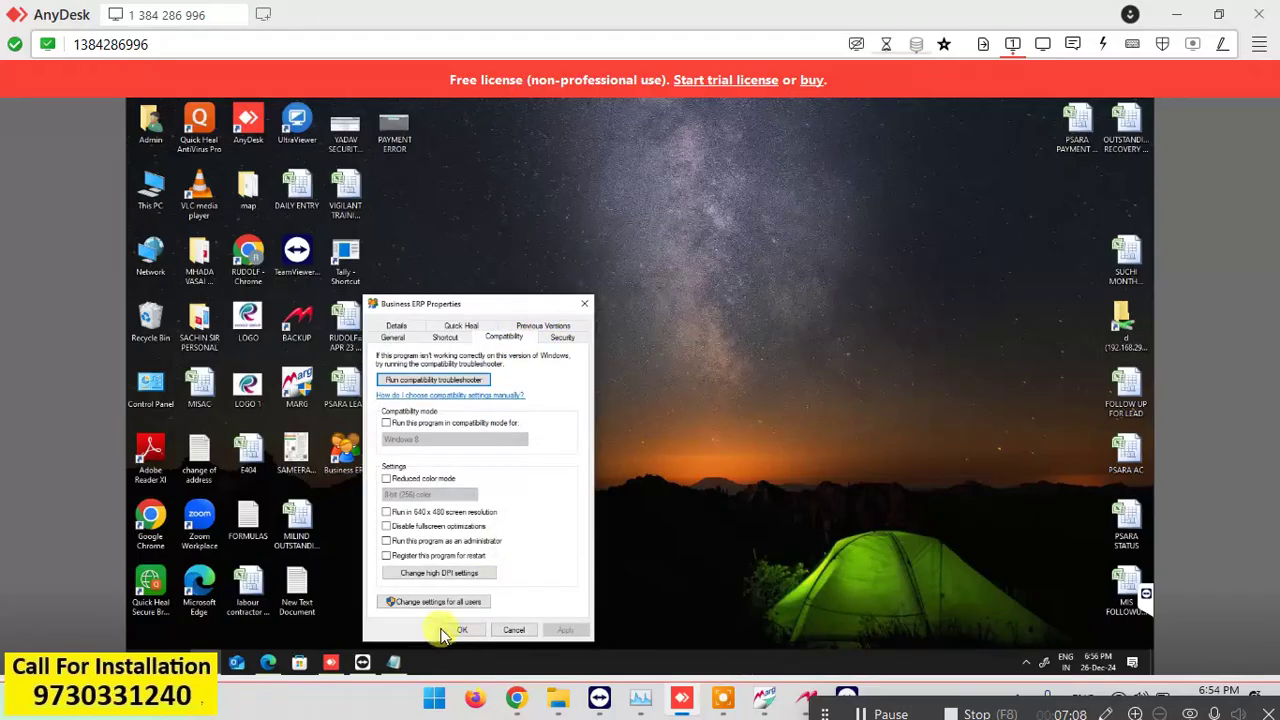
click(472, 610)
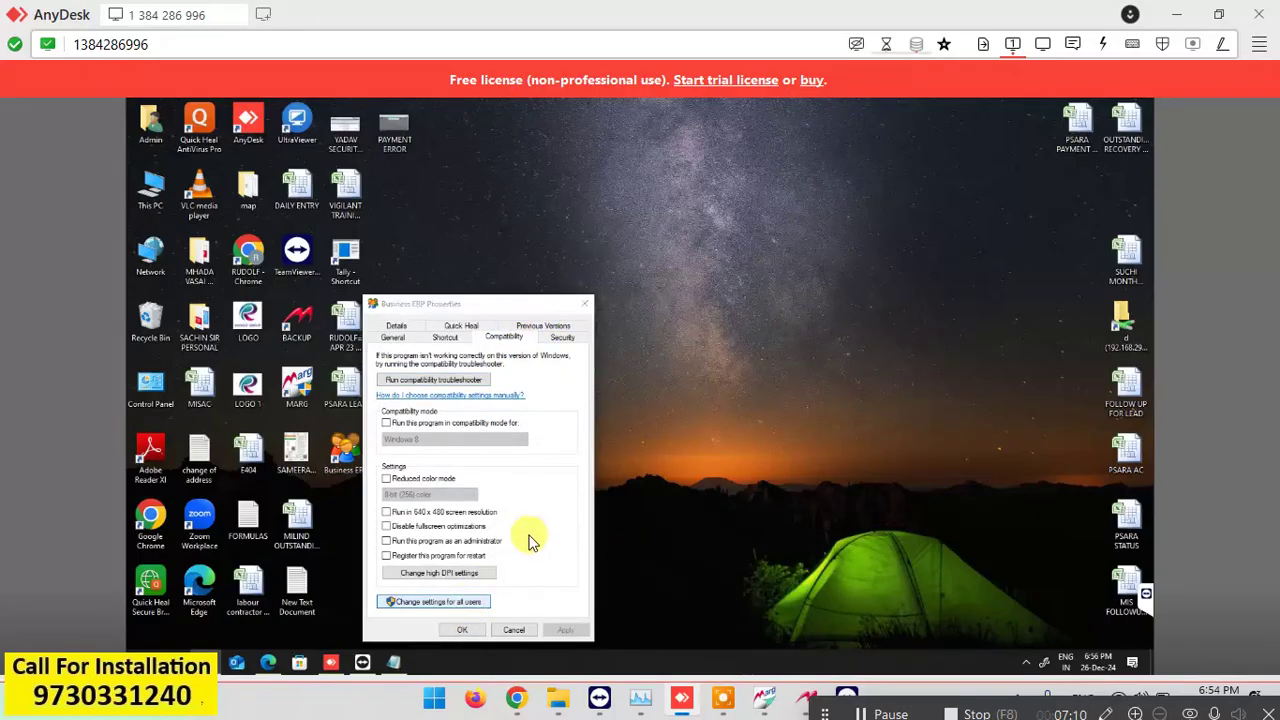
click(489, 562)
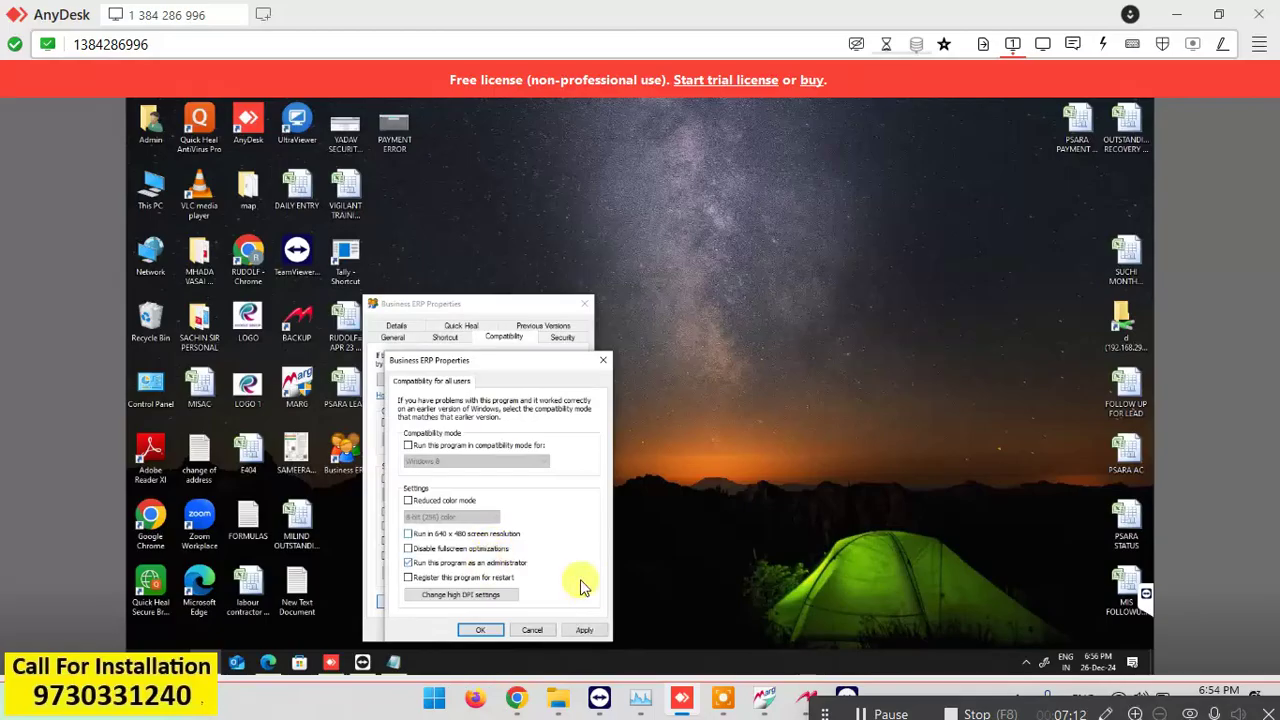
click(585, 631)
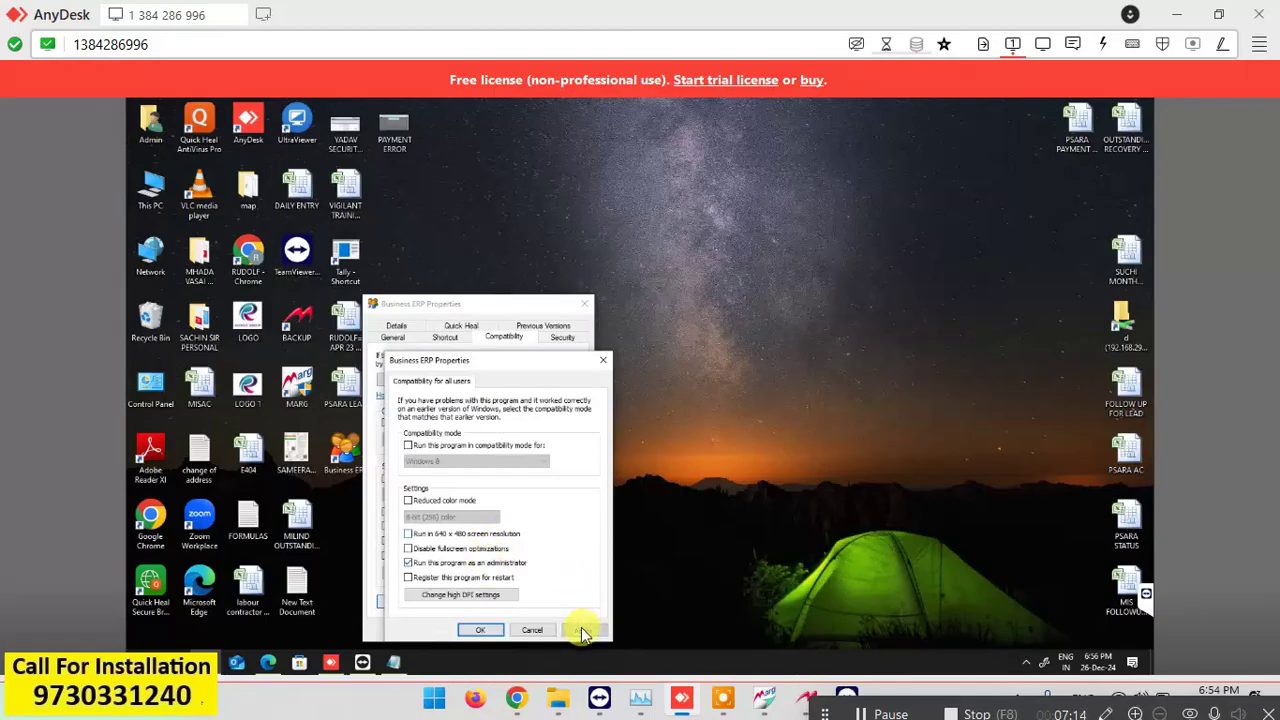
click(484, 630)
click(463, 631)
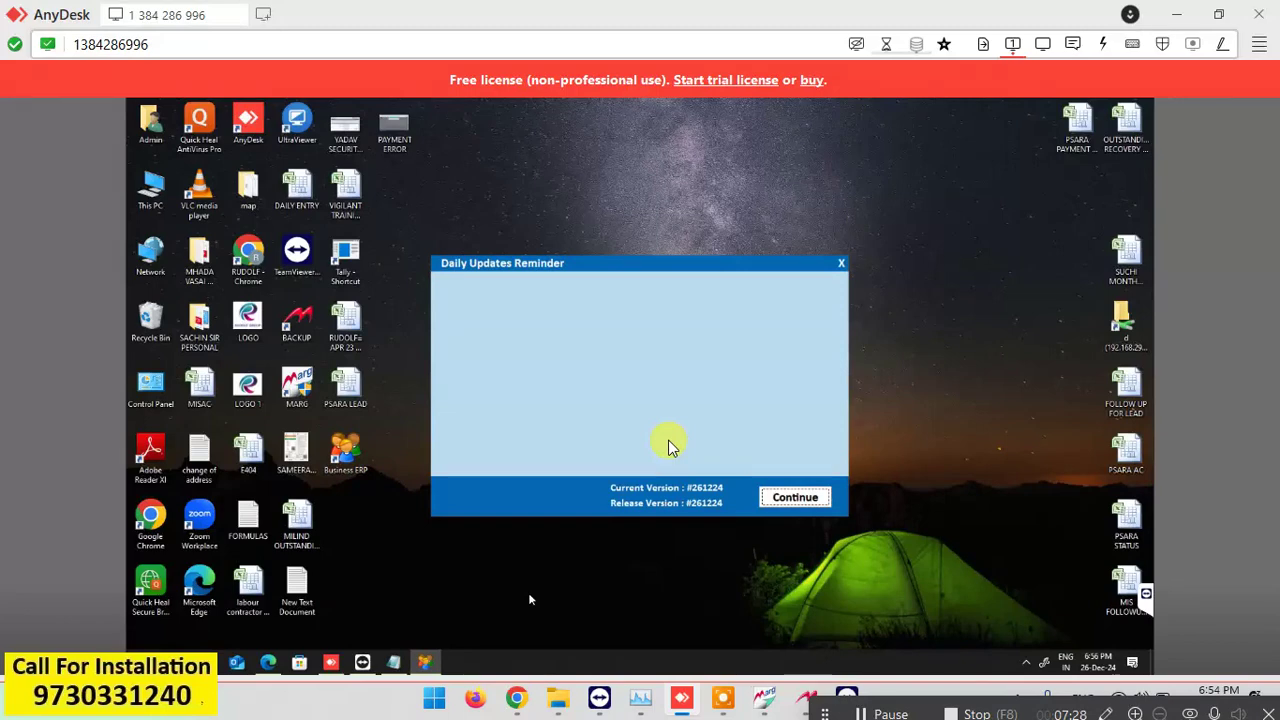
Dismiss the daily updates reminder and start creating a new company.
click(797, 499)
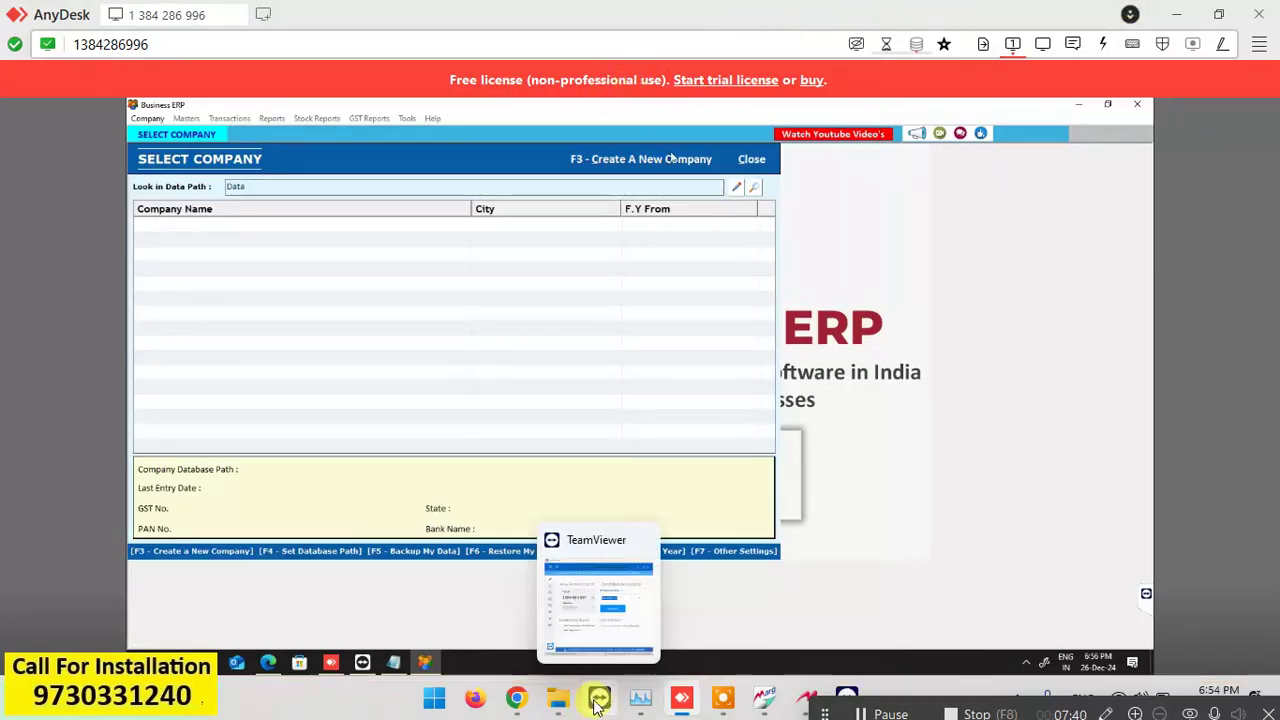
mouse_move(598, 702)
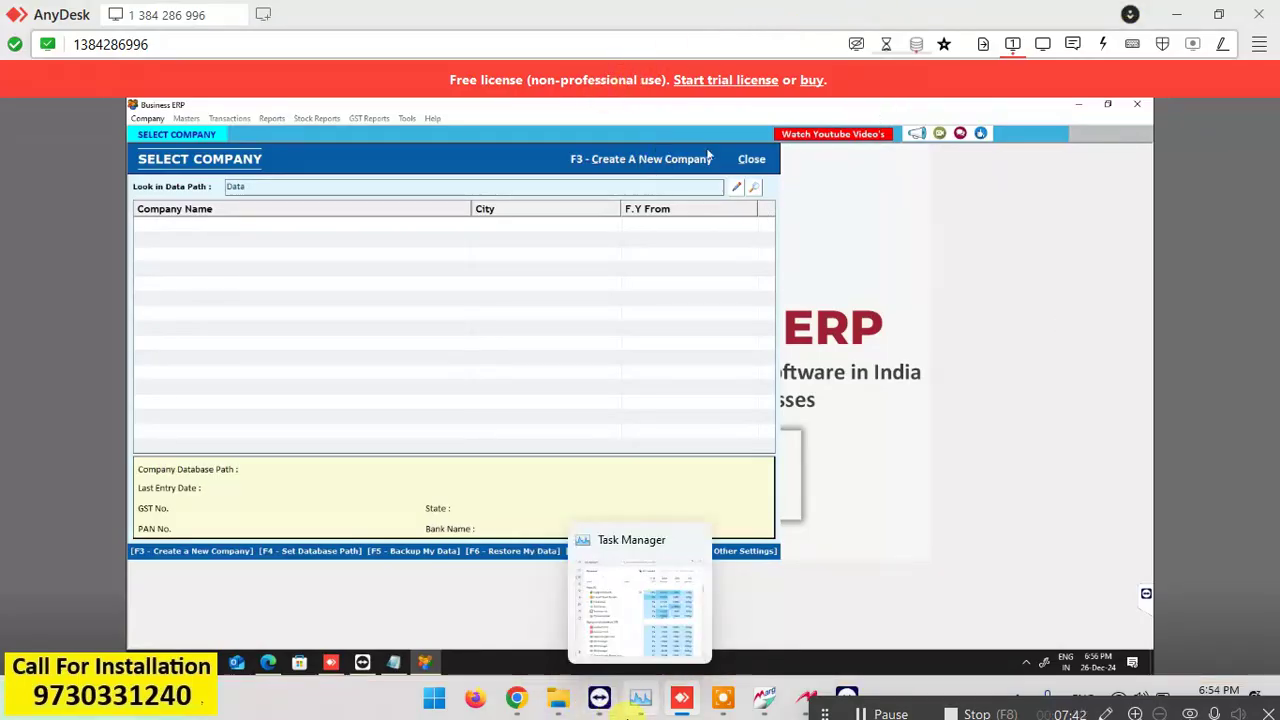
click(708, 157)
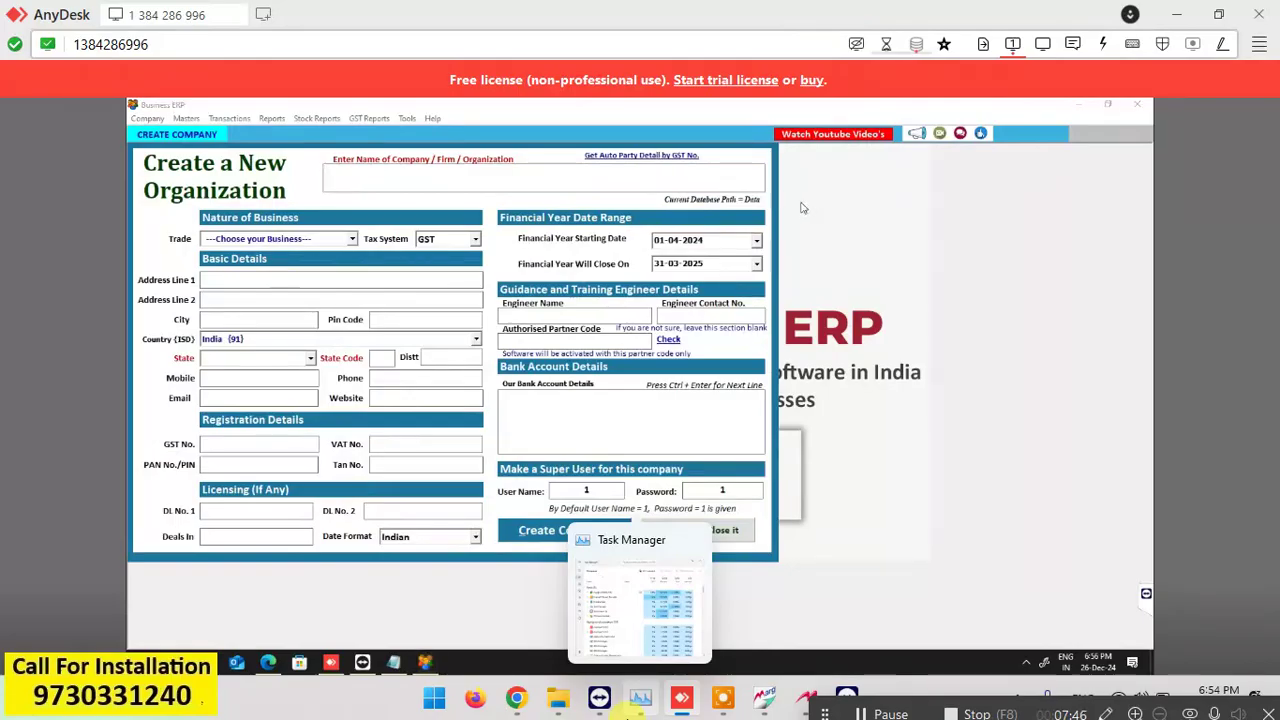
Show the TeamViewer remote session full screen and close the new-company form with Esc.
click(849, 694)
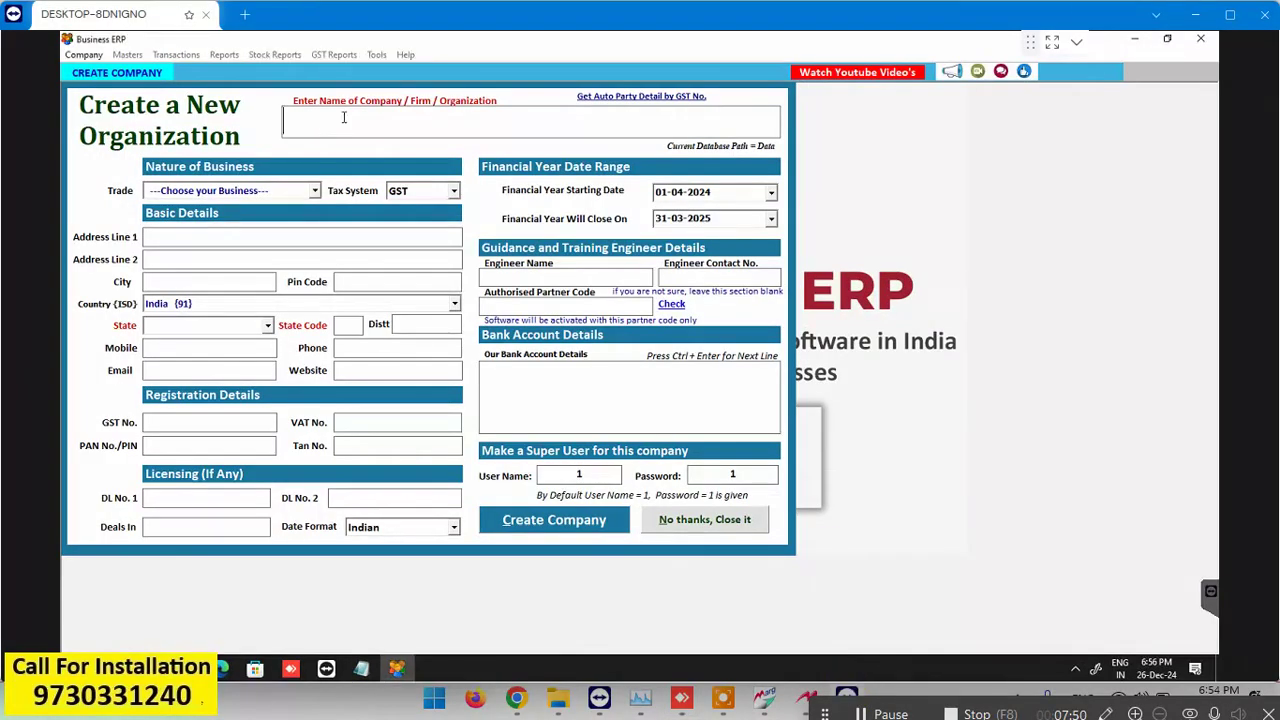
click(1053, 44)
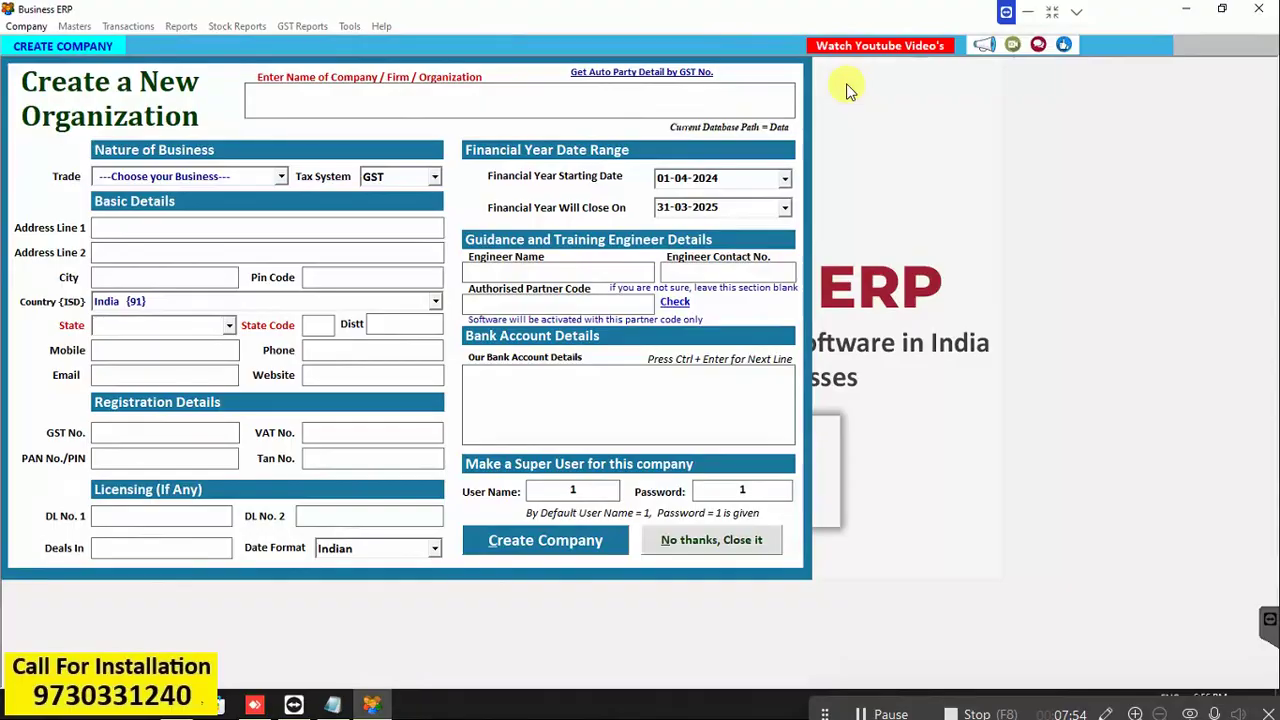
key(Escape)
key(Escape)
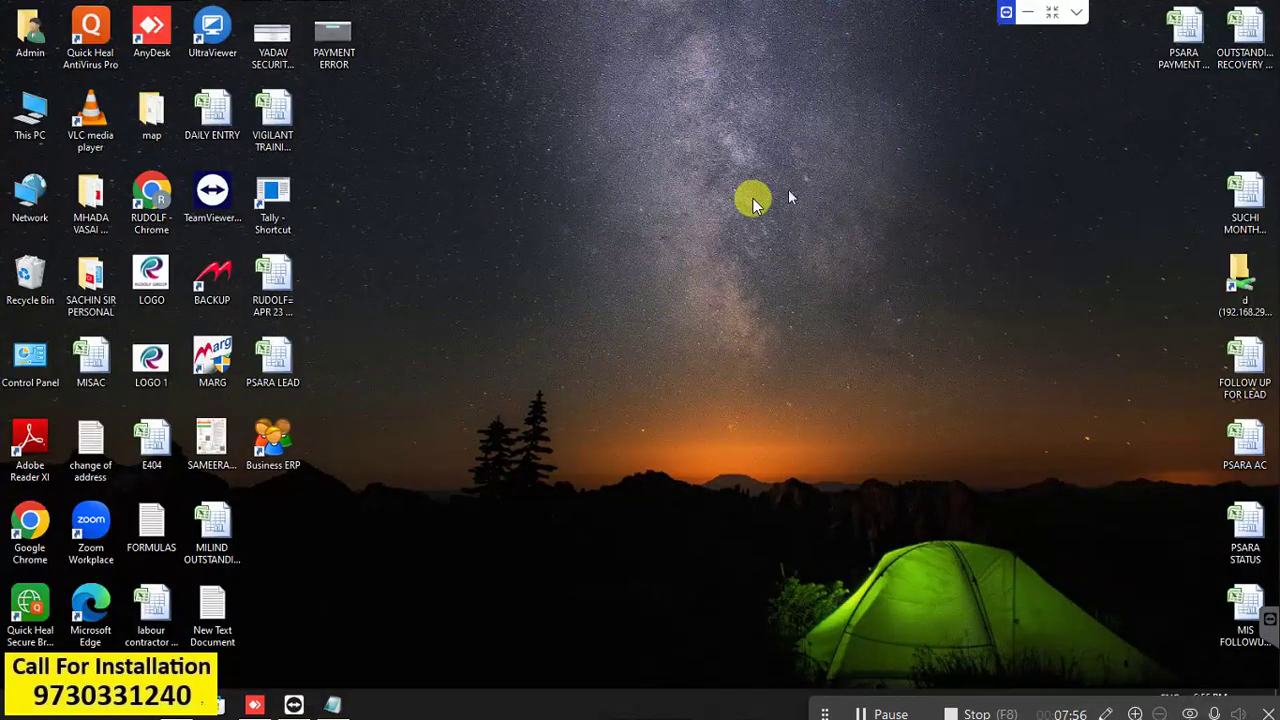
Change the remote display resolution to 1280 × 720 in Display settings, then close Settings.
right_click(753, 200)
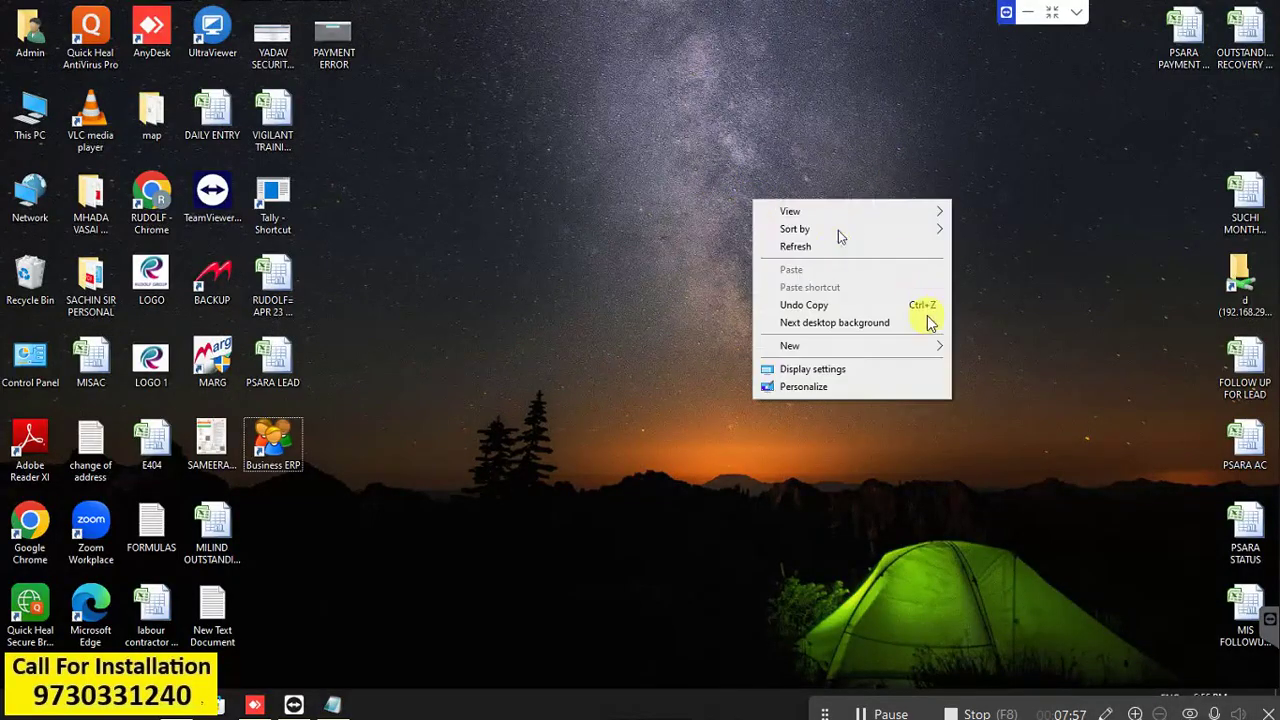
click(842, 370)
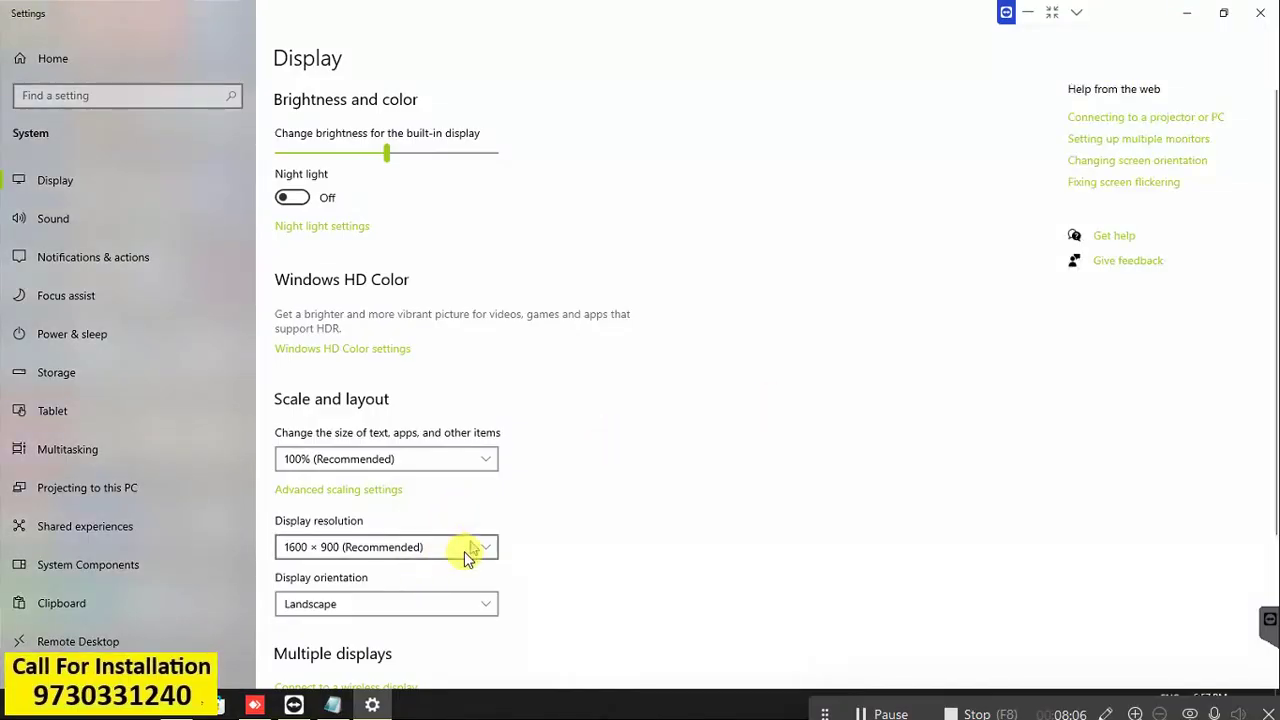
click(481, 547)
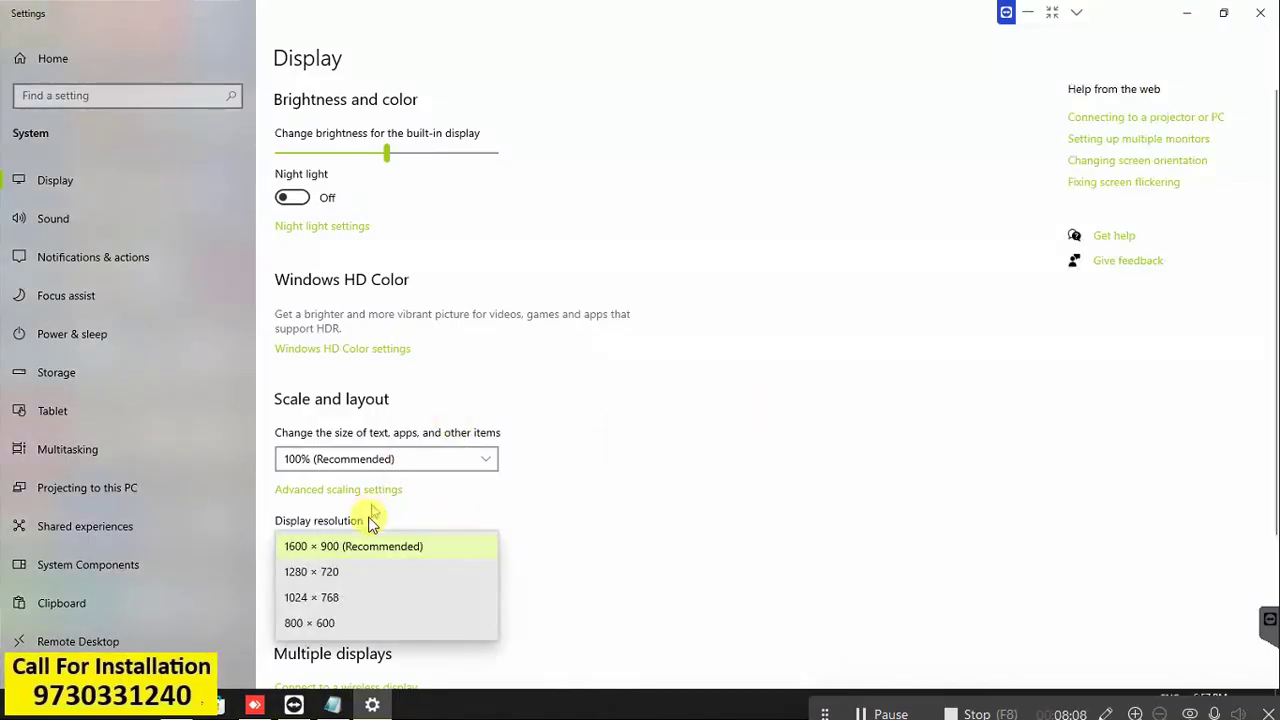
click(339, 571)
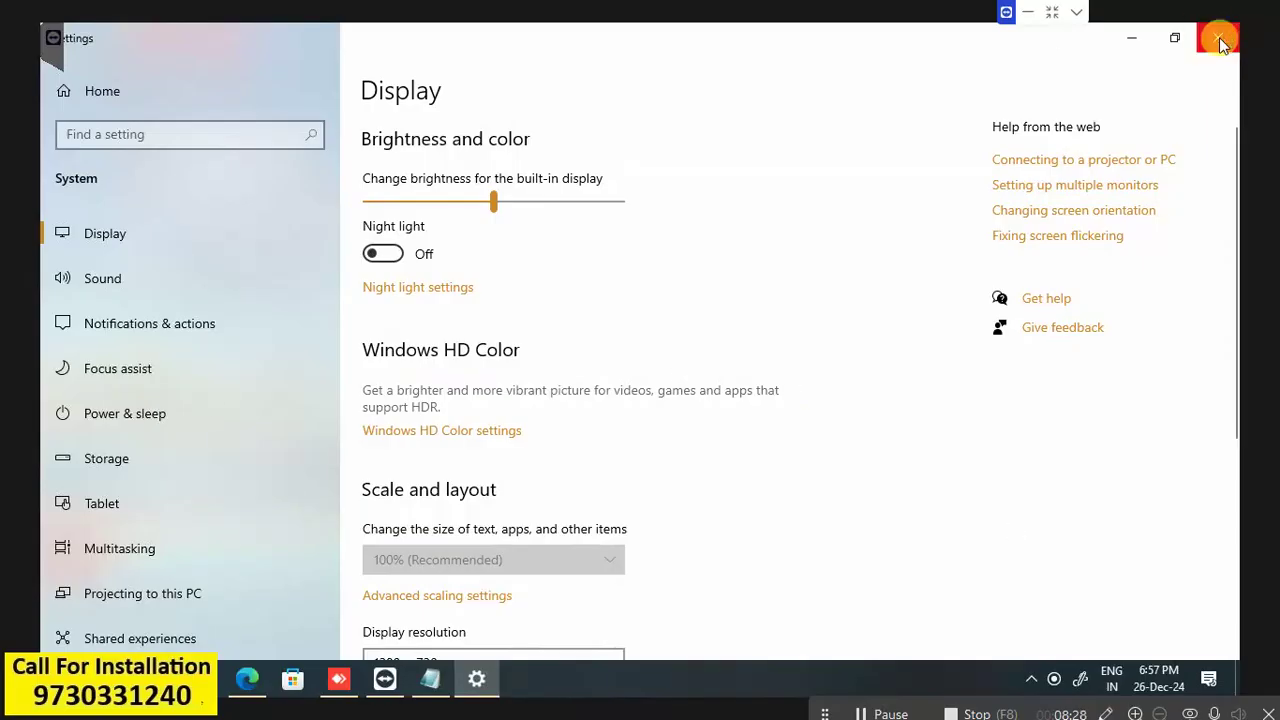
click(1219, 37)
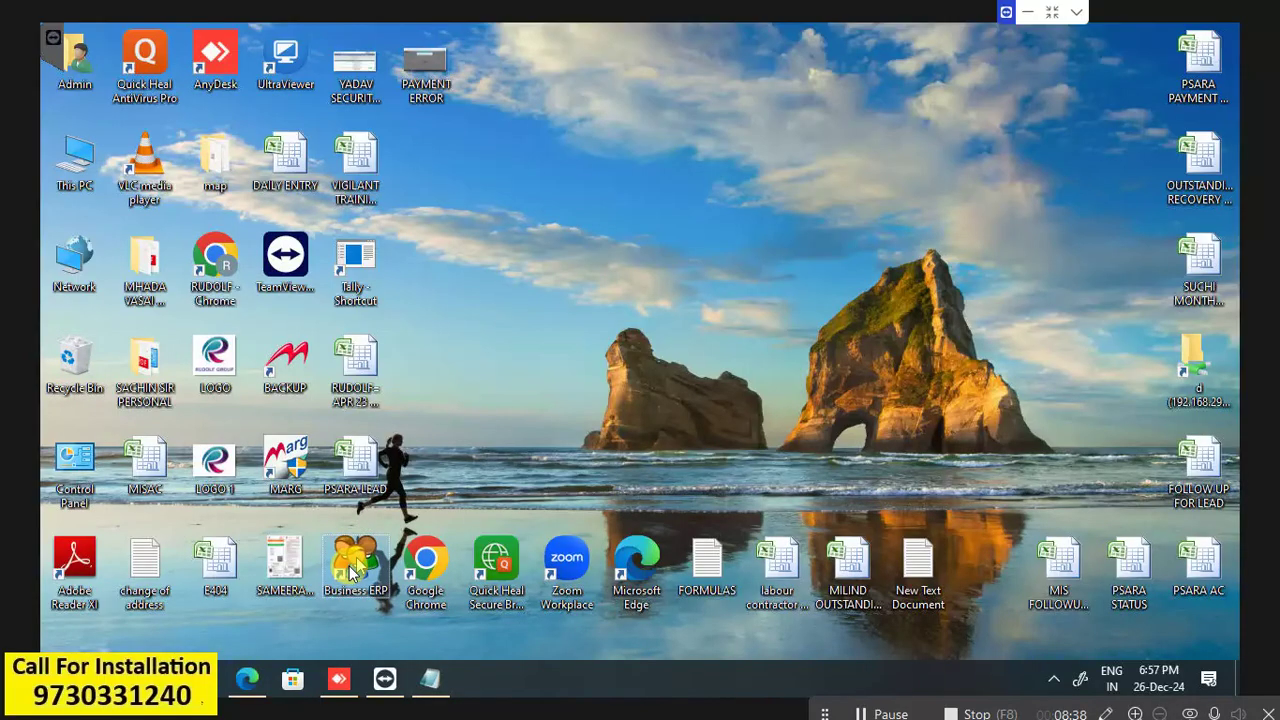
Launch Business ERP from the desktop and continue past the Daily Updates Reminder.
double_click(352, 566)
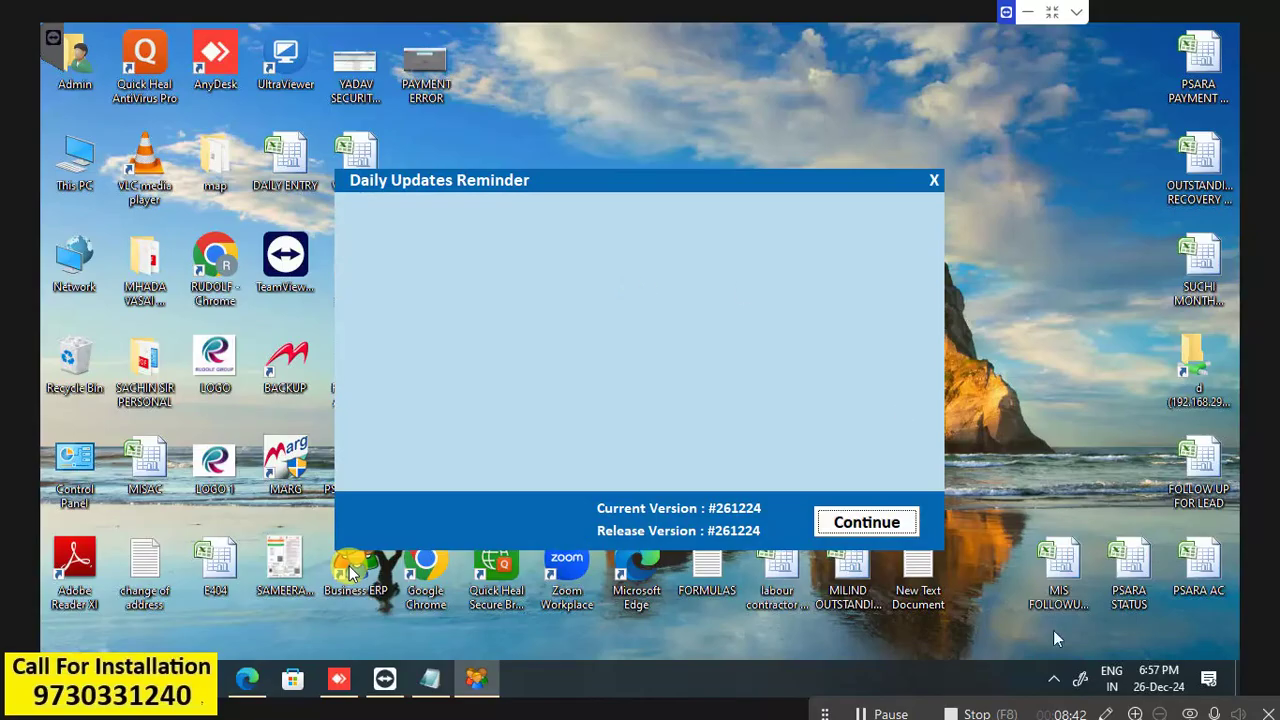
click(849, 516)
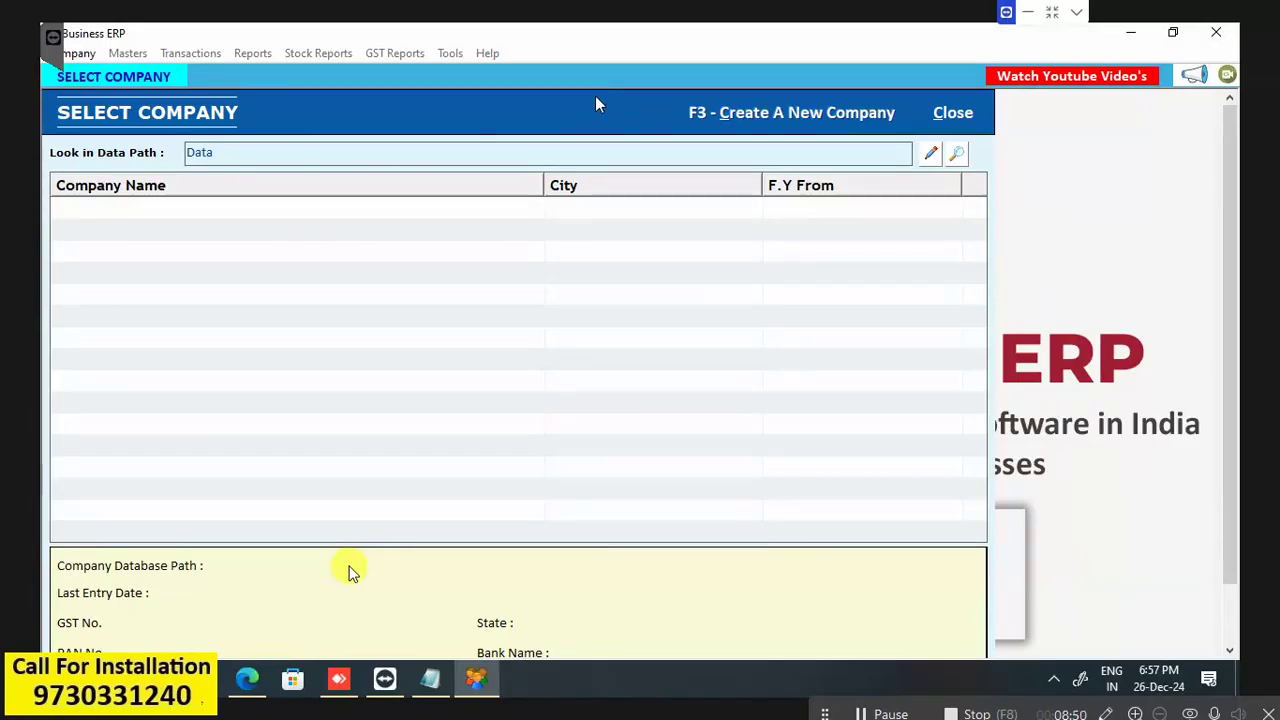
Start a new company with F3 and name it RUDOLF BUSINESS SOLUTIONS.
key(F3)
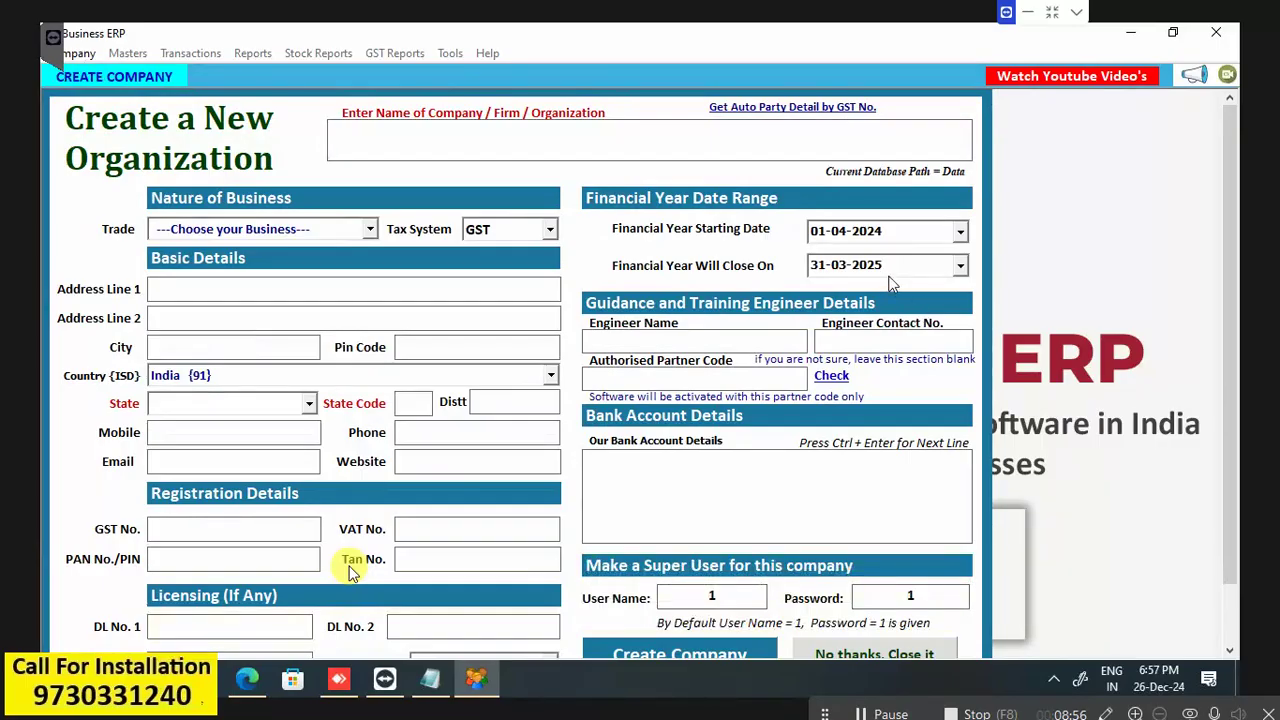
text(RUDOL)
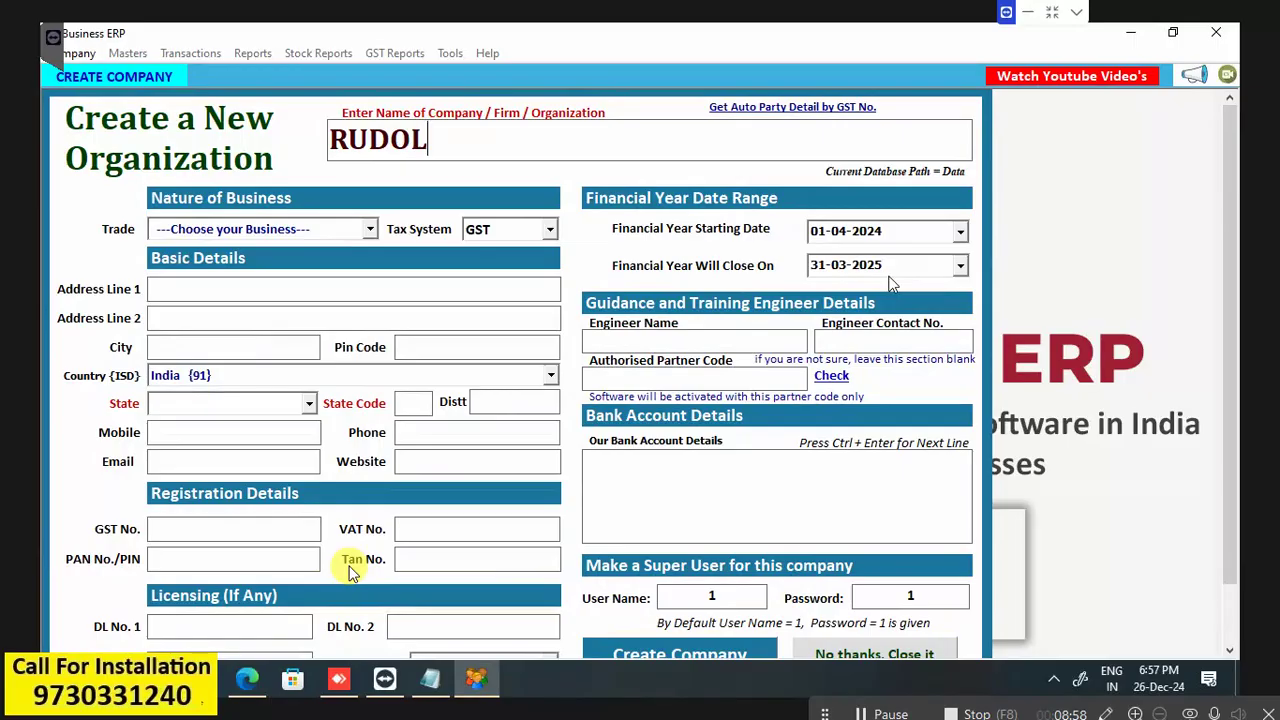
text(F BUSHI)
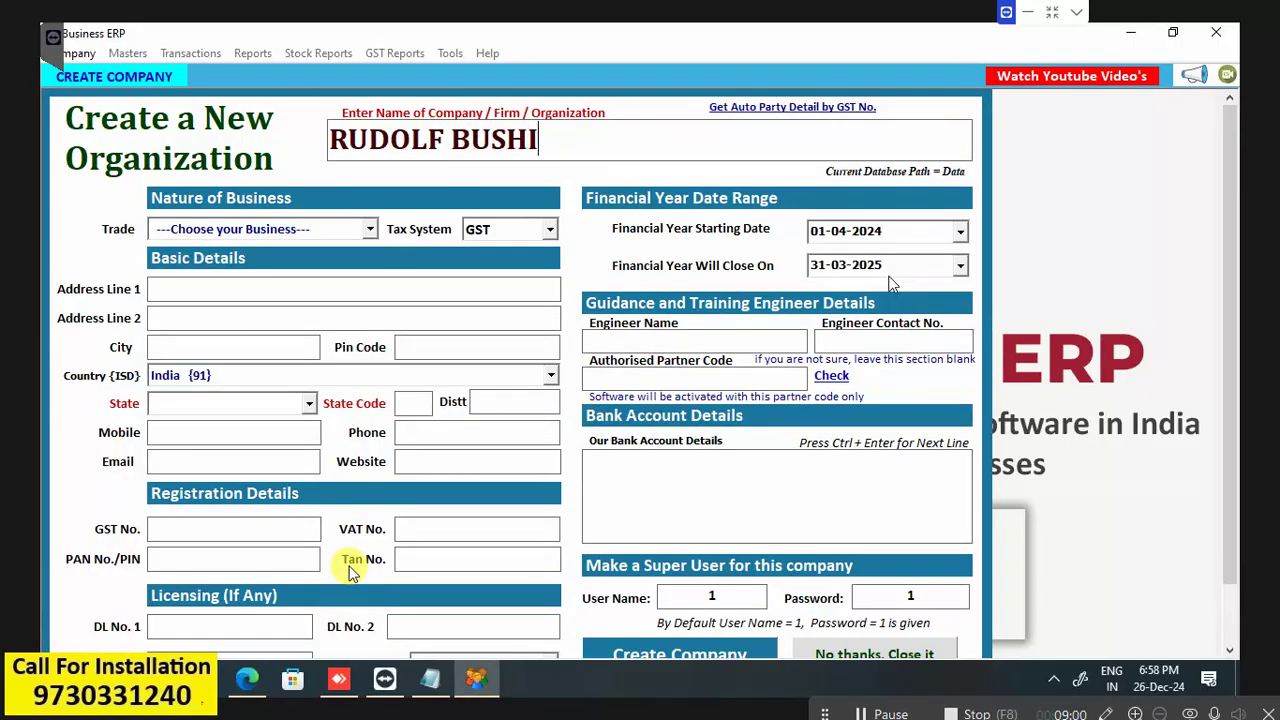
key(BackSpace)
key(BackSpace)
text(INESS )
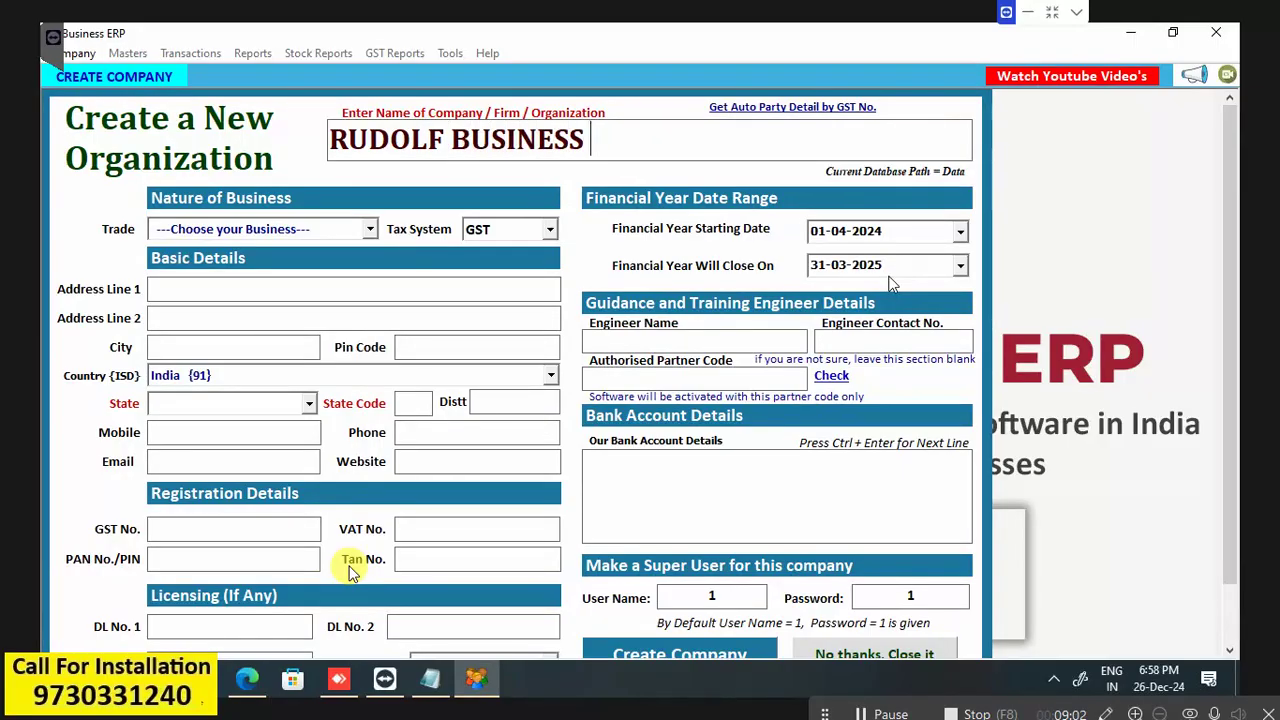
text(SOLUTINO)
key(BackSpace)
key(BackSpace)
key(BackSpace)
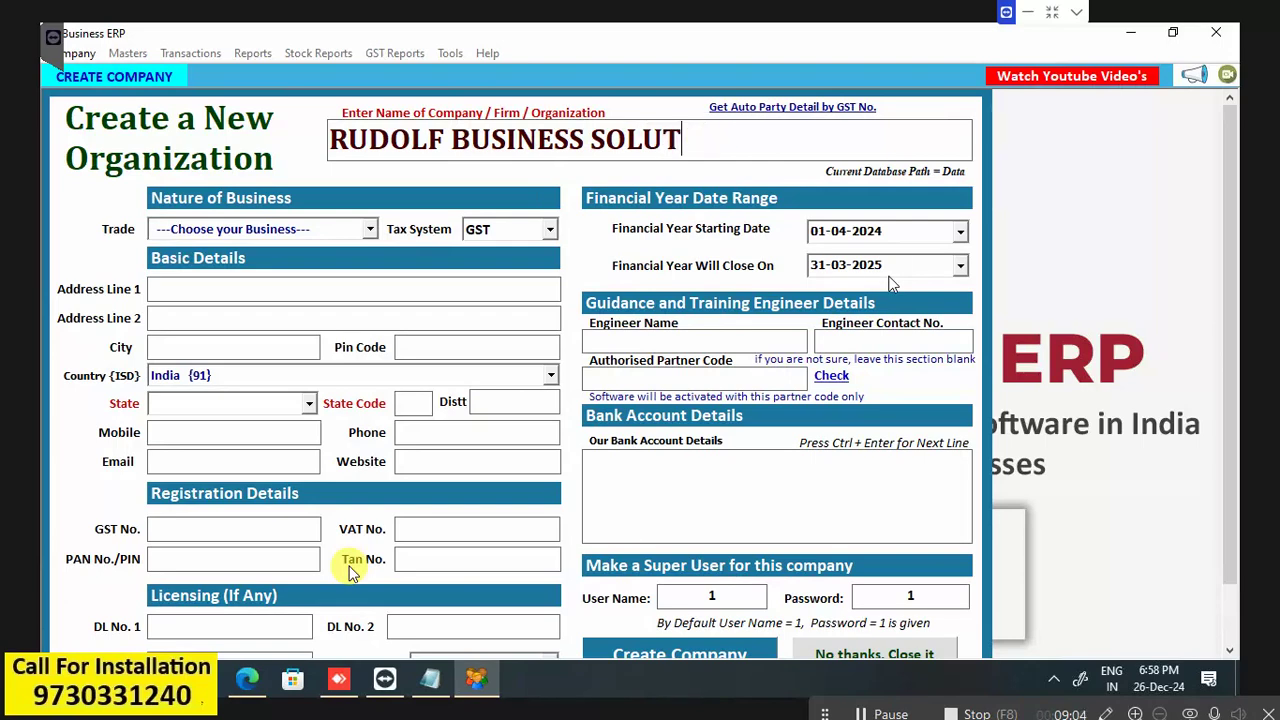
text(IONS)
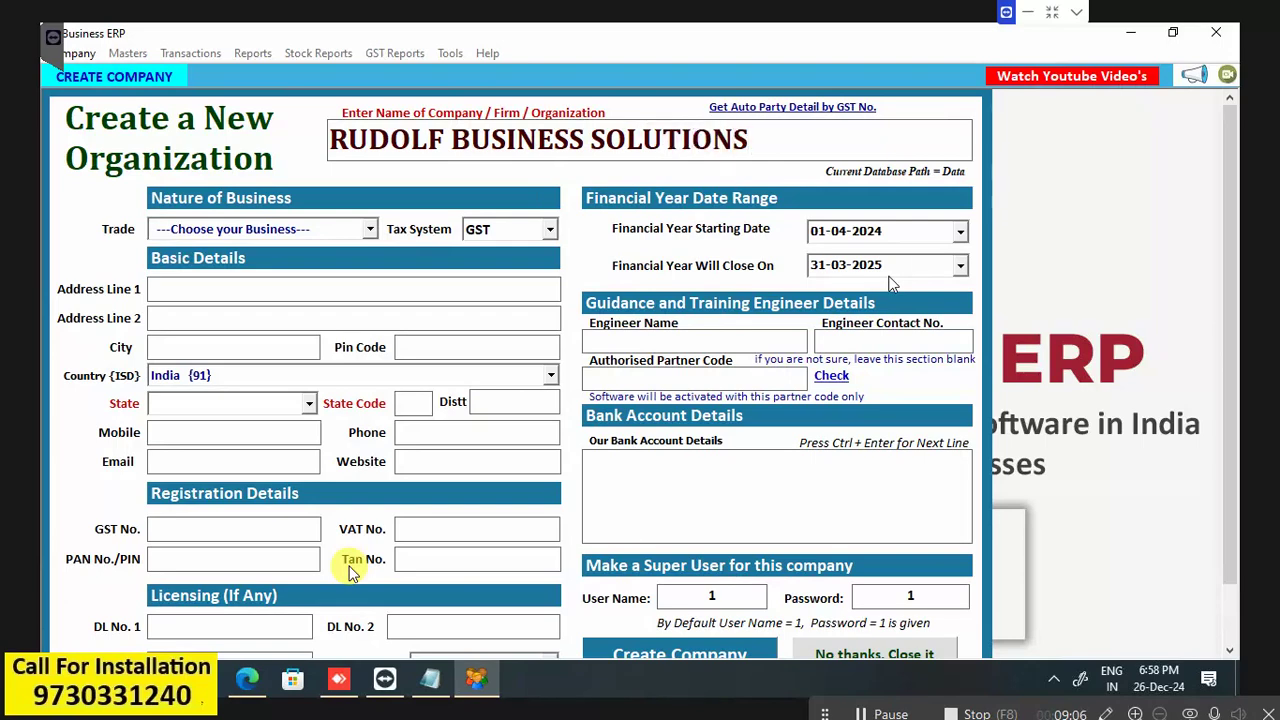
Keep the default business type and GST tax system, advancing past the address fields.
key(Return)
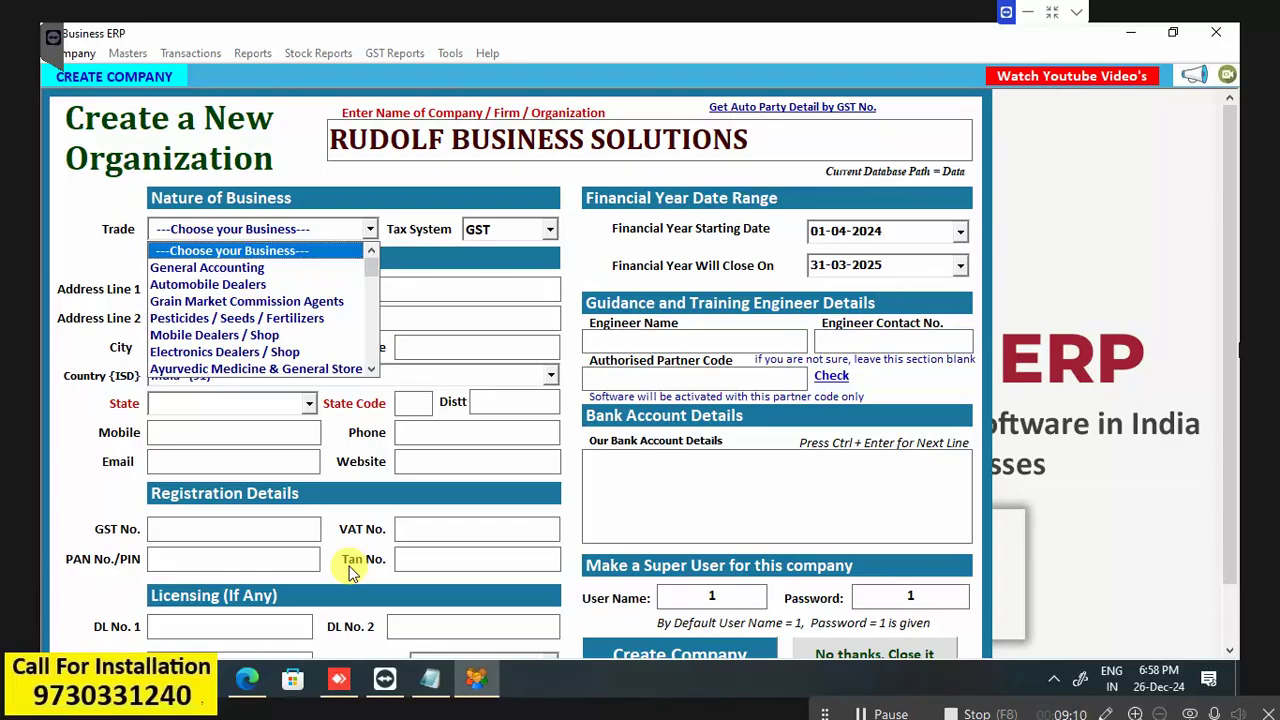
key(Return)
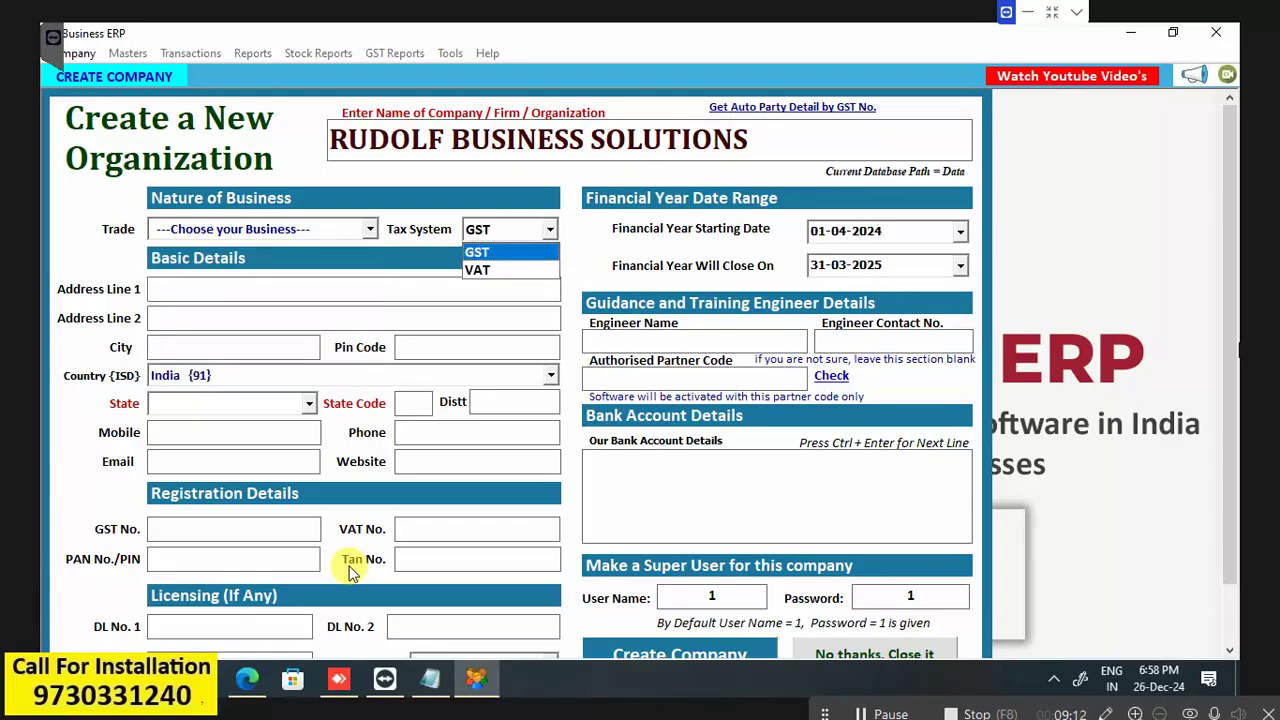
key(Return)
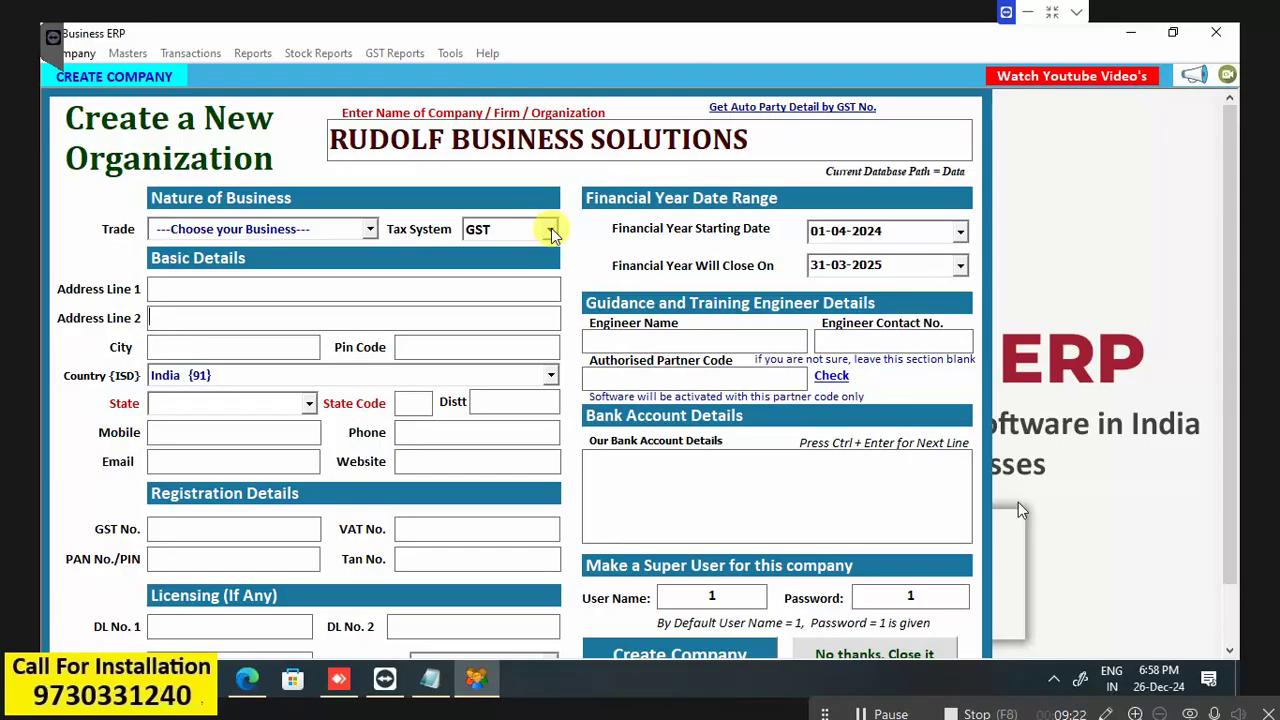
key(Return)
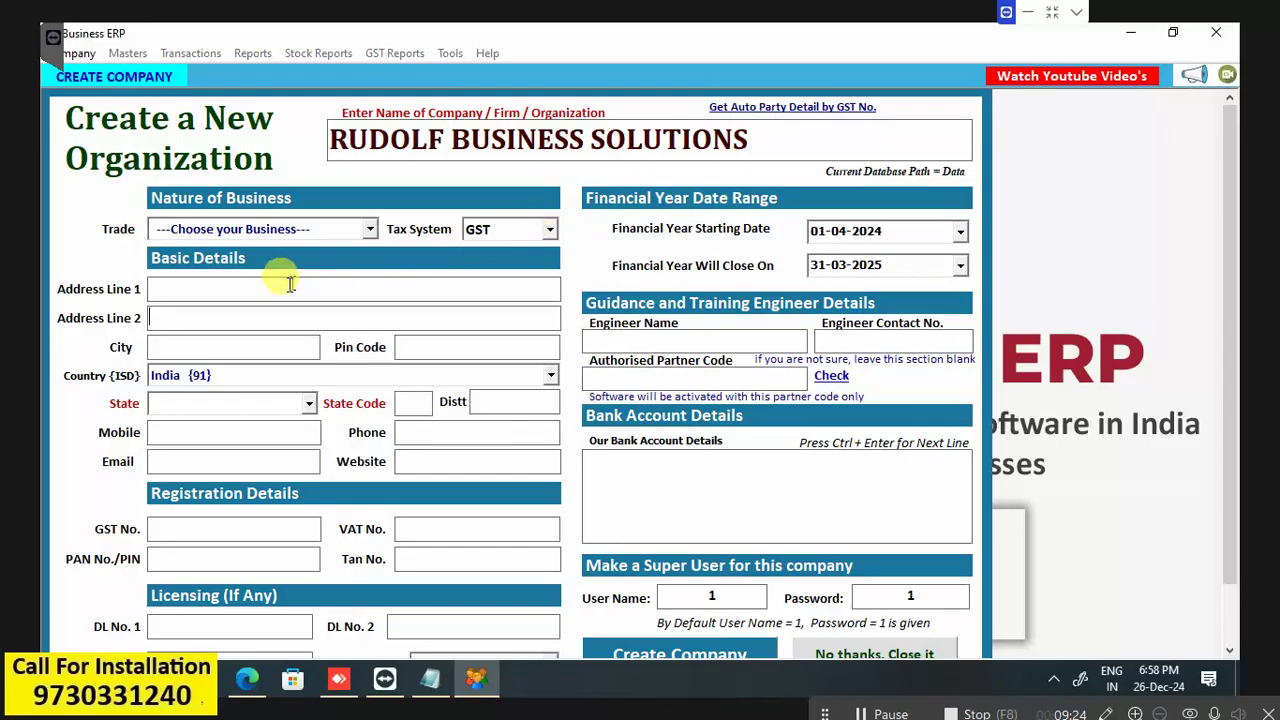
key(Return)
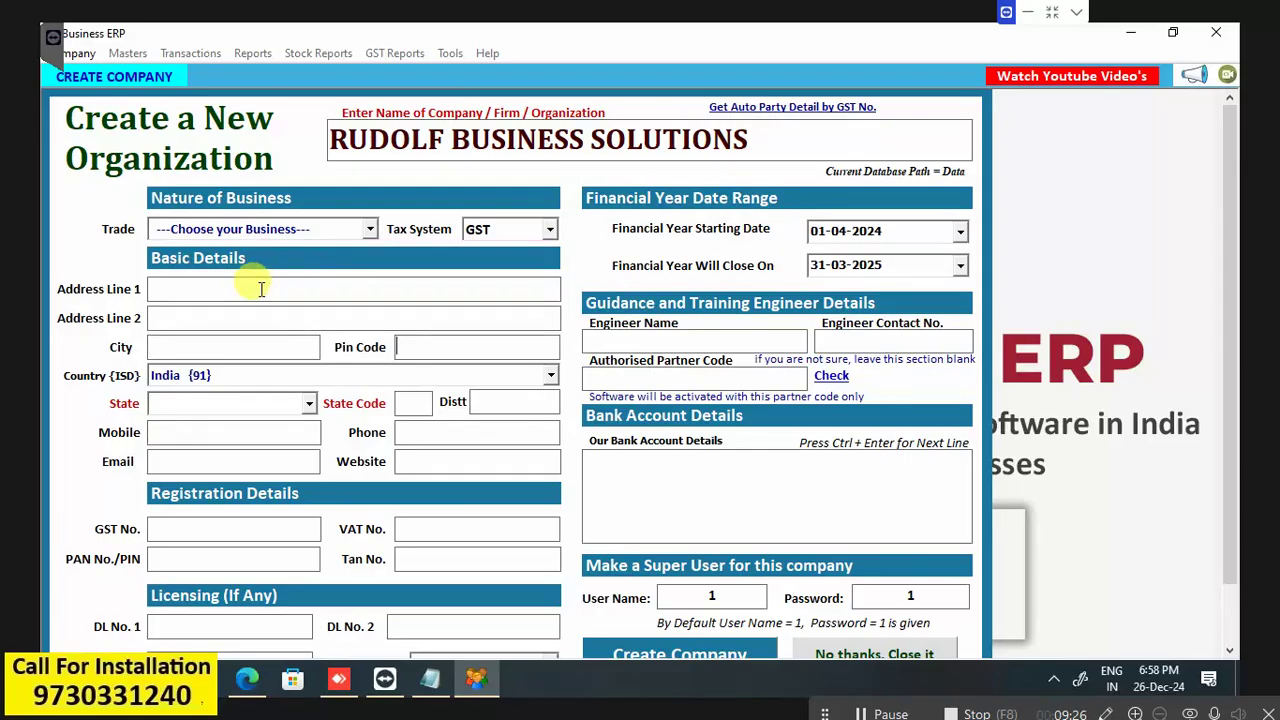
key(Return)
key(Return)
key(Return)
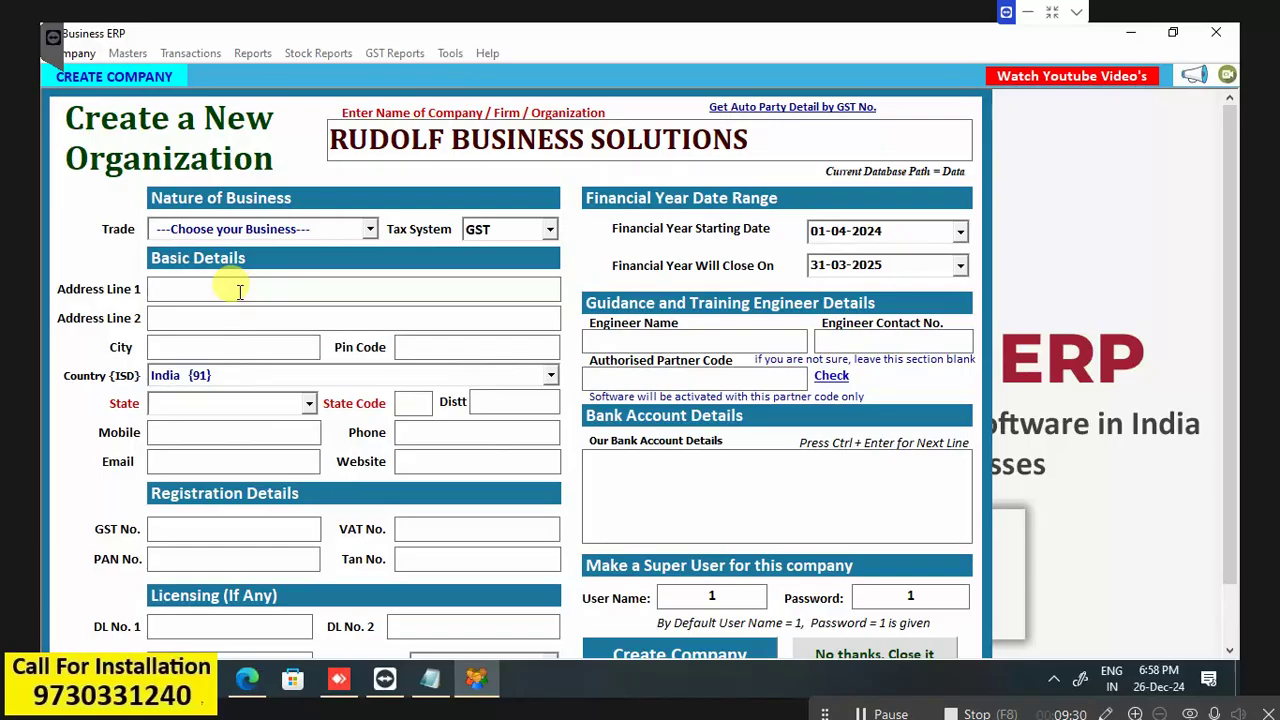
Enter address BORIVALI WEST / MUMBAI, city MUMBAI and pin code 400092.
click(240, 289)
text(BORIVLI)
key(BackSpace)
text(ALI WEST)
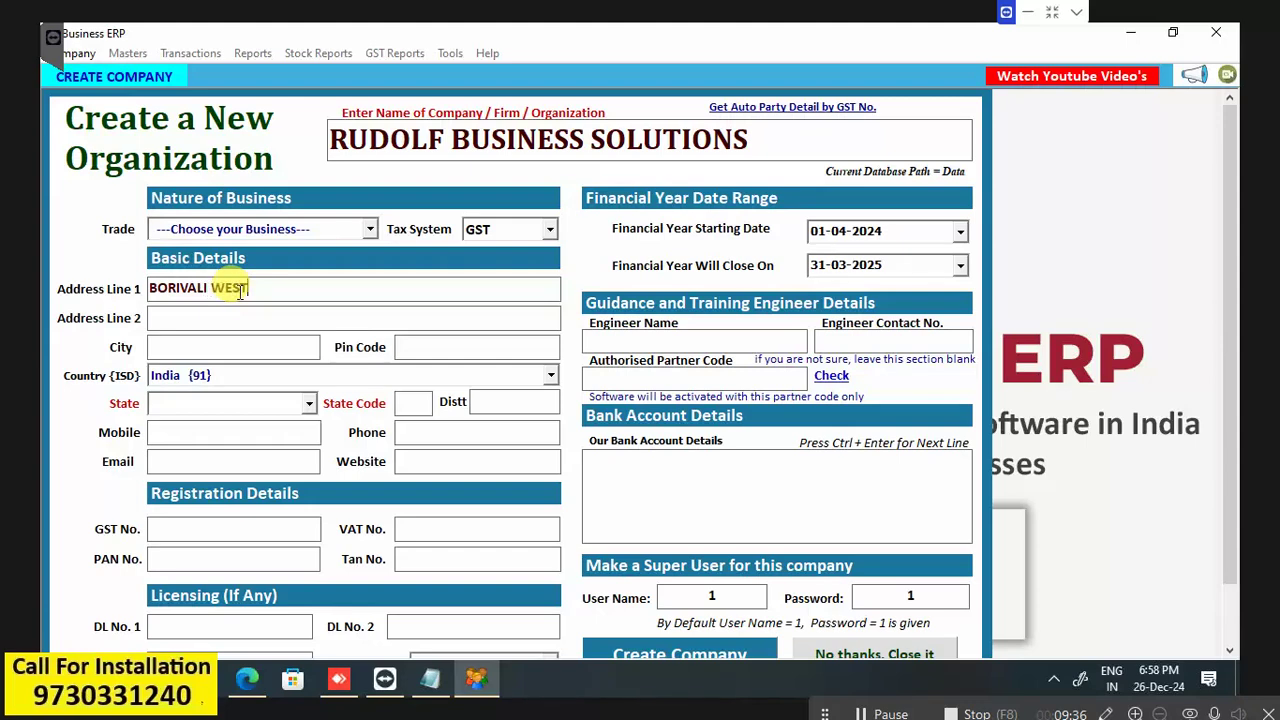
key(Return)
text(MUMBAI)
key(Return)
text(MUMBAI)
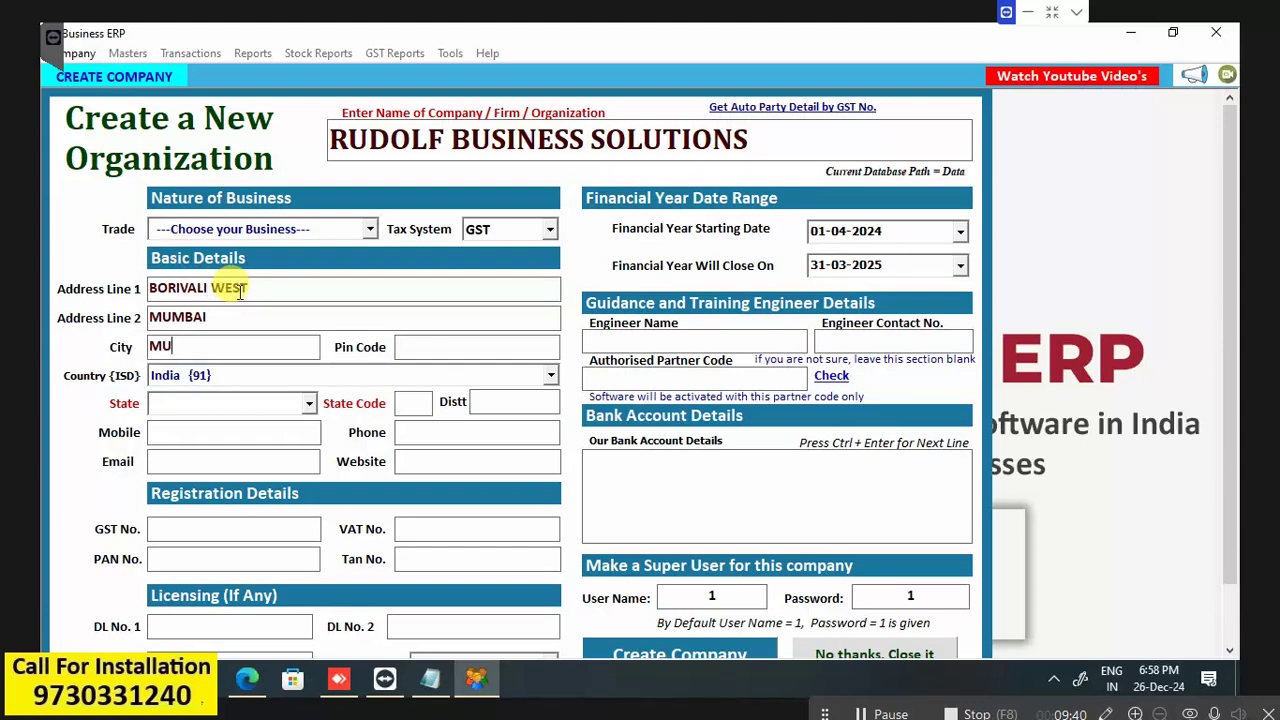
key(Return)
text(400092)
Choose Maharashtra as the state, enter the mobile number and create the company.
key(Return)
key(Return)
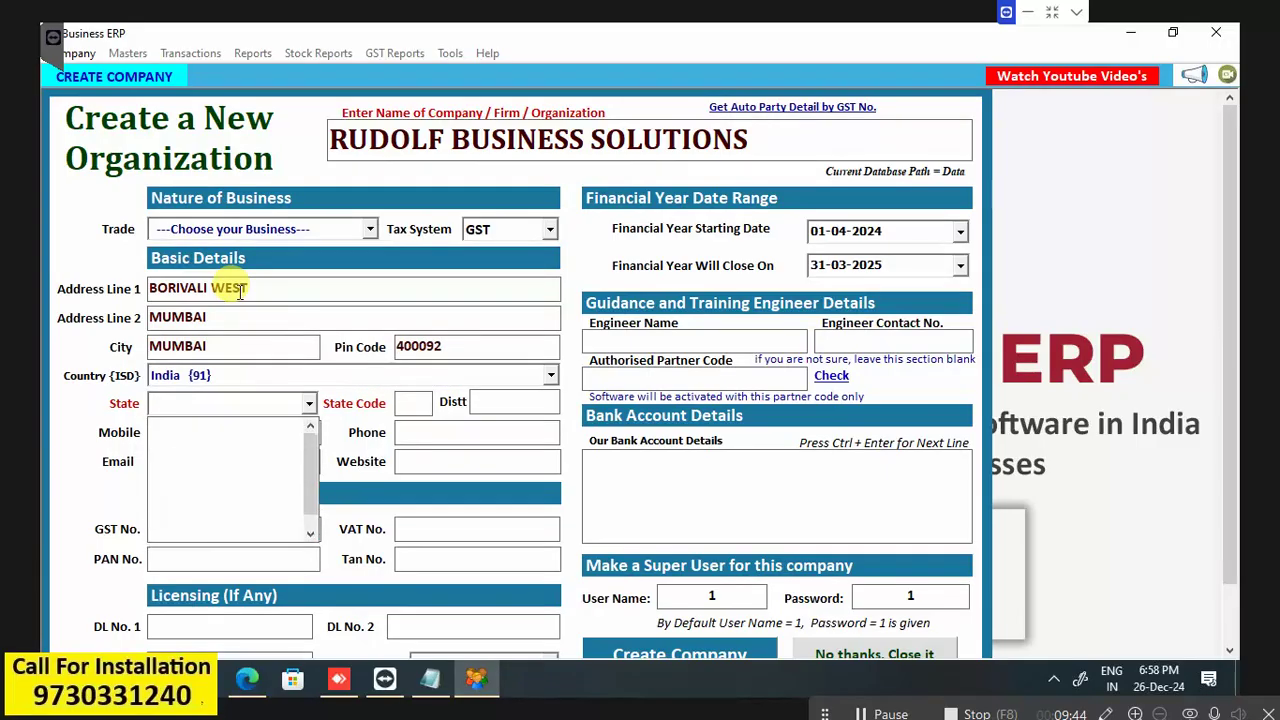
text(Maharashtra)
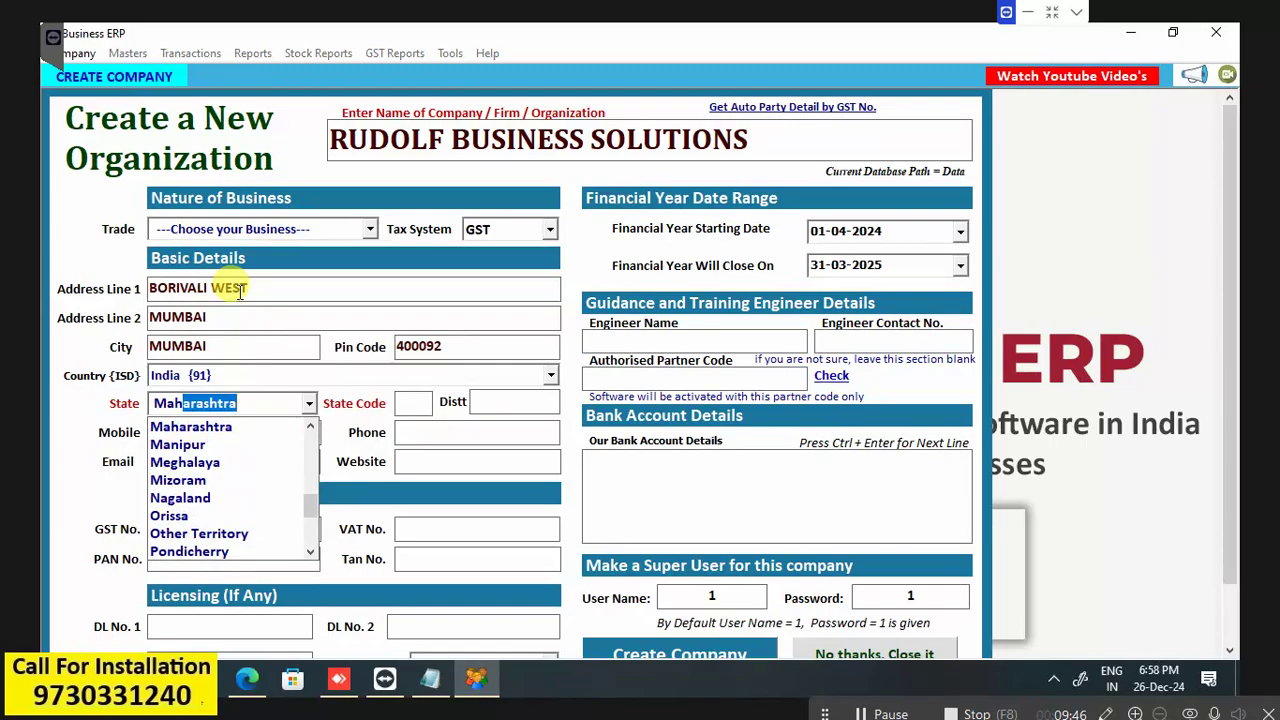
key(Return)
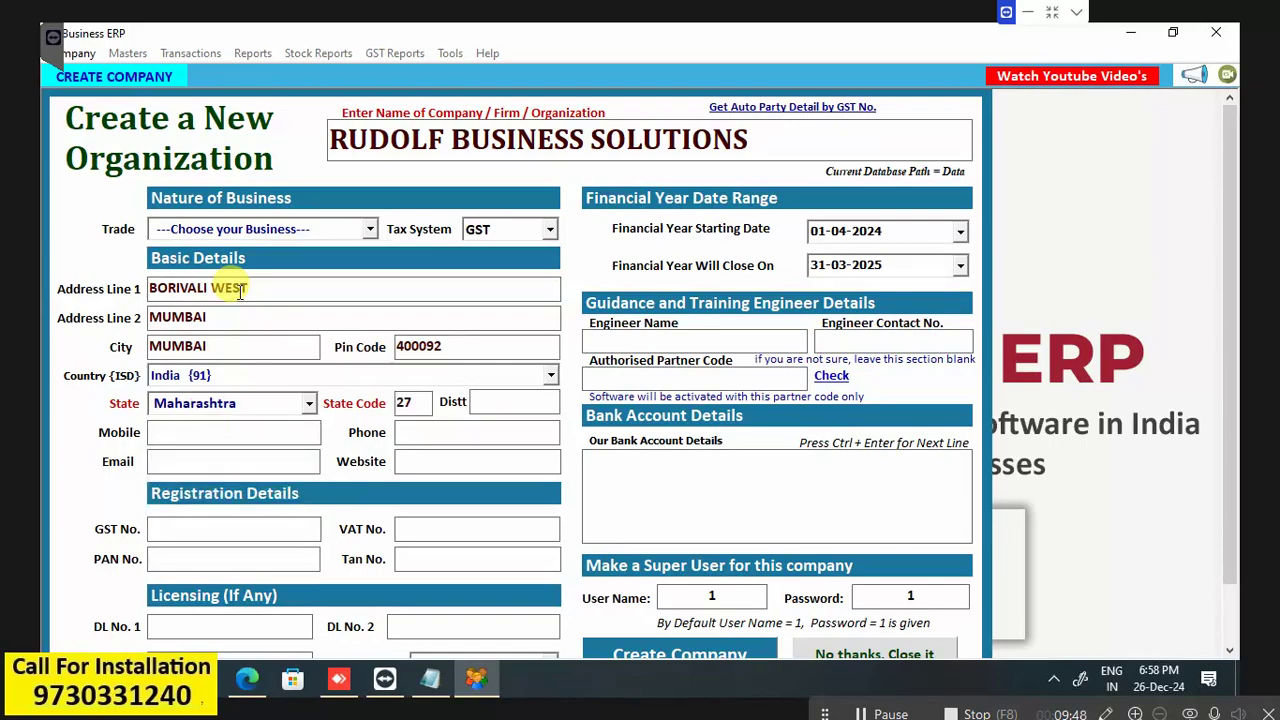
click(697, 655)
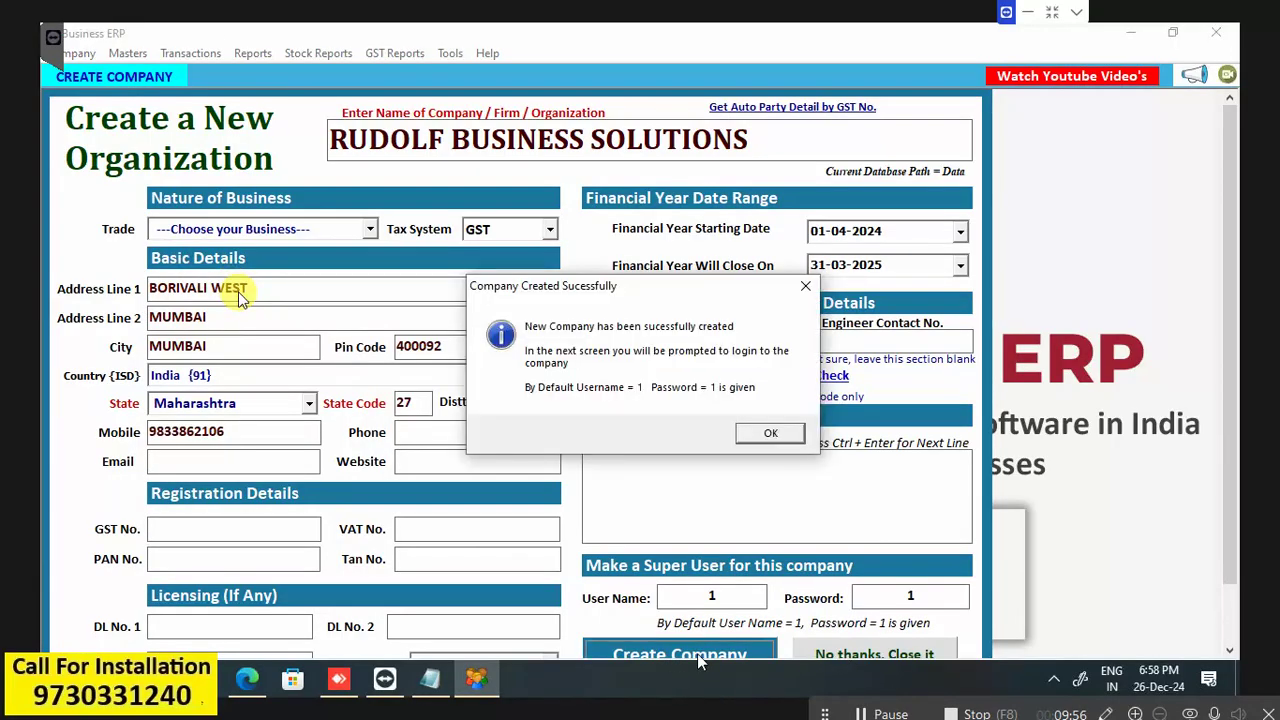
click(782, 440)
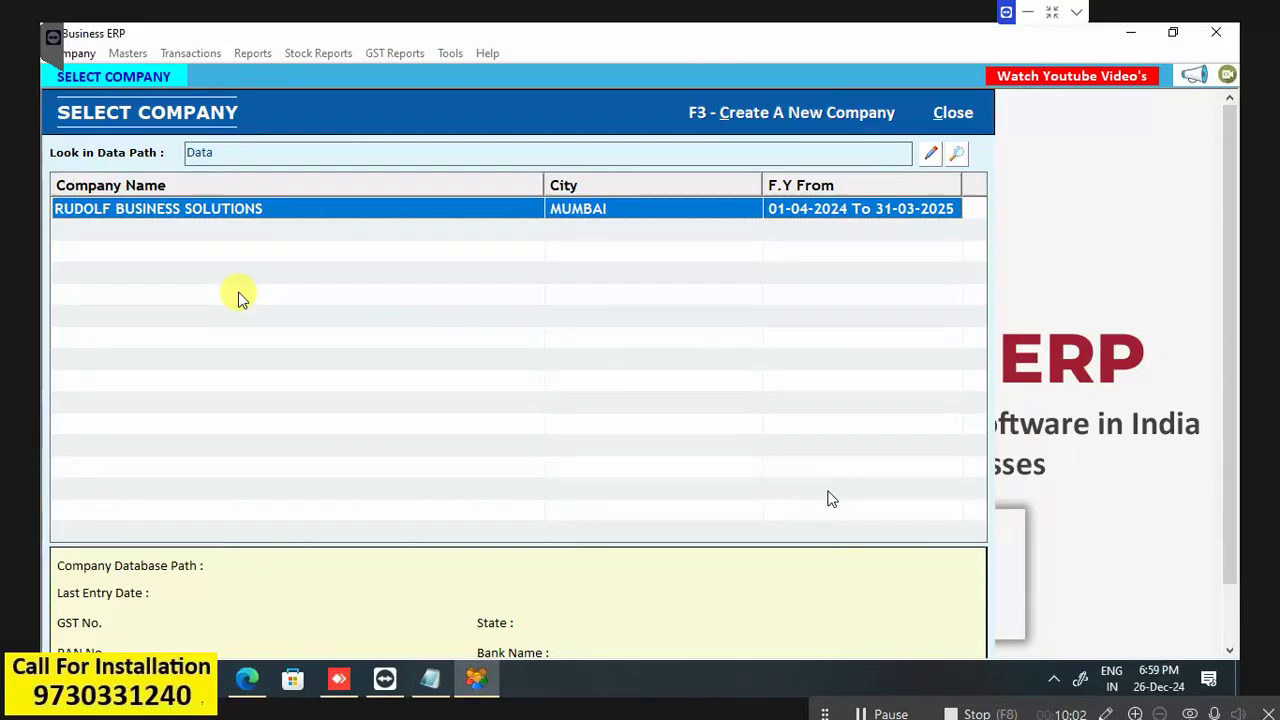
Open RUDOLF BUSINESS SOLUTIONS and log in with the super user's username and password.
key(Return)
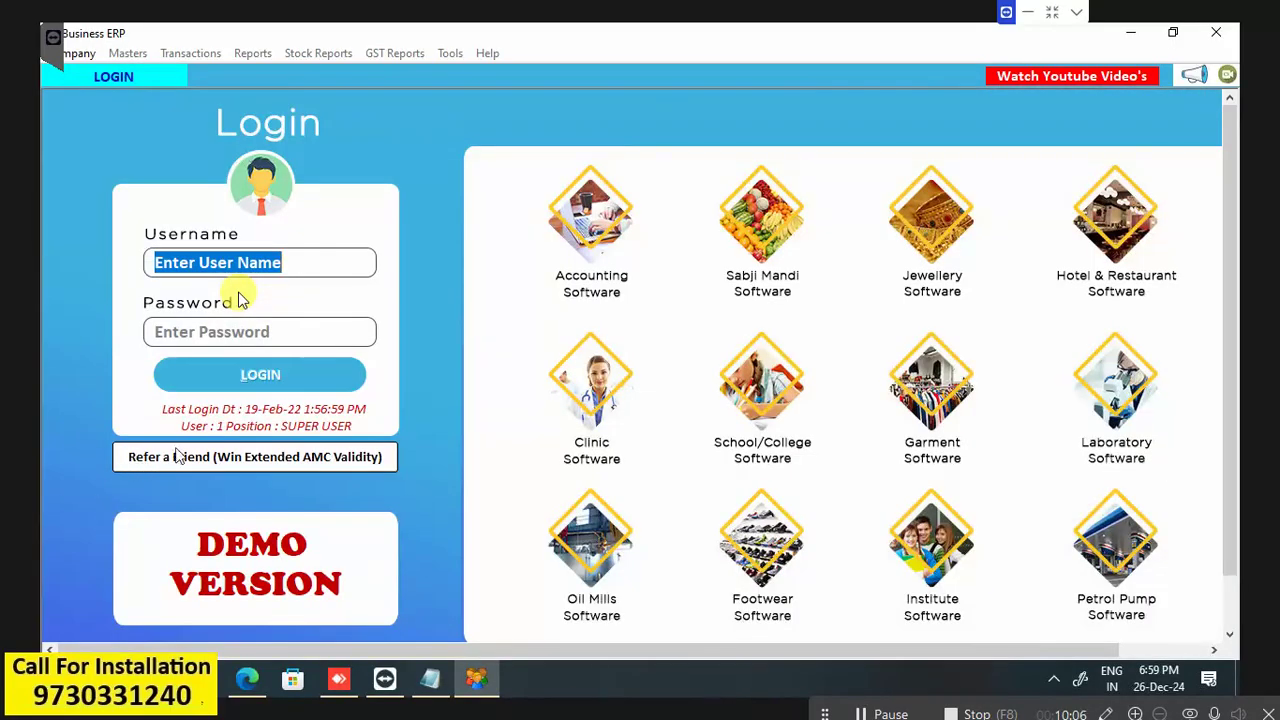
click(219, 329)
text(*******)
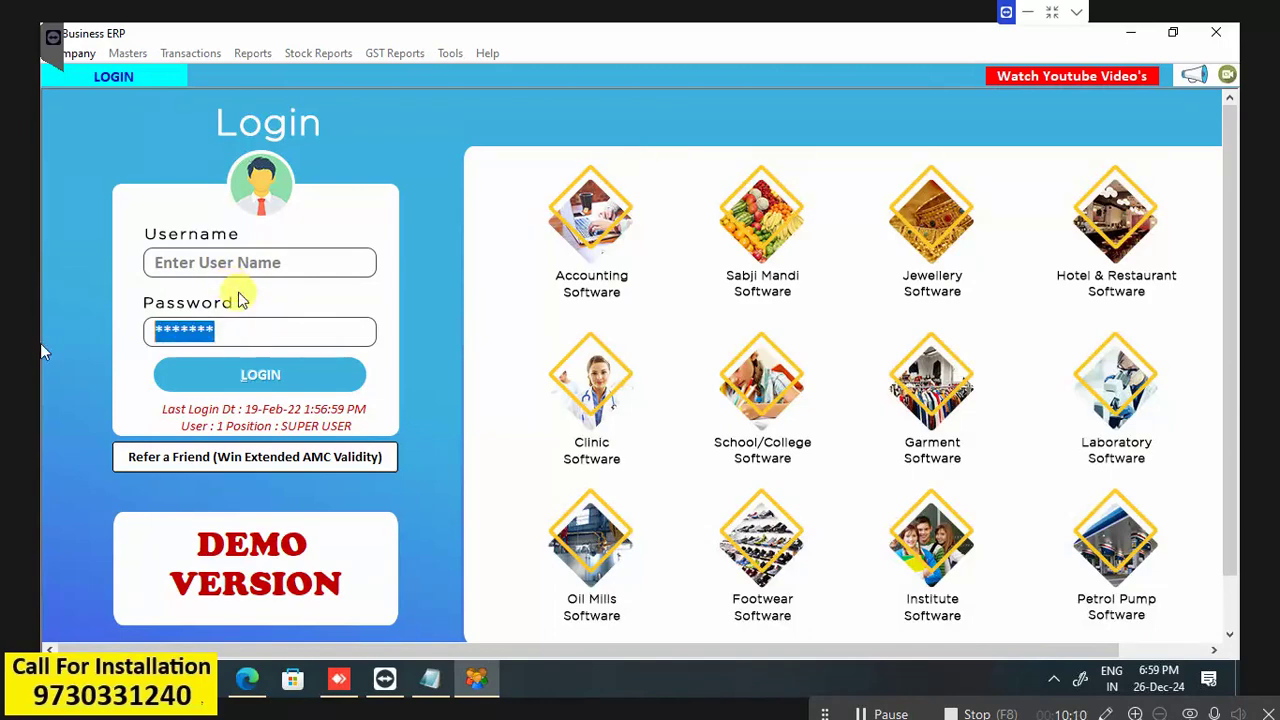
key(BackSpace)
drag(155, 261, 238, 258)
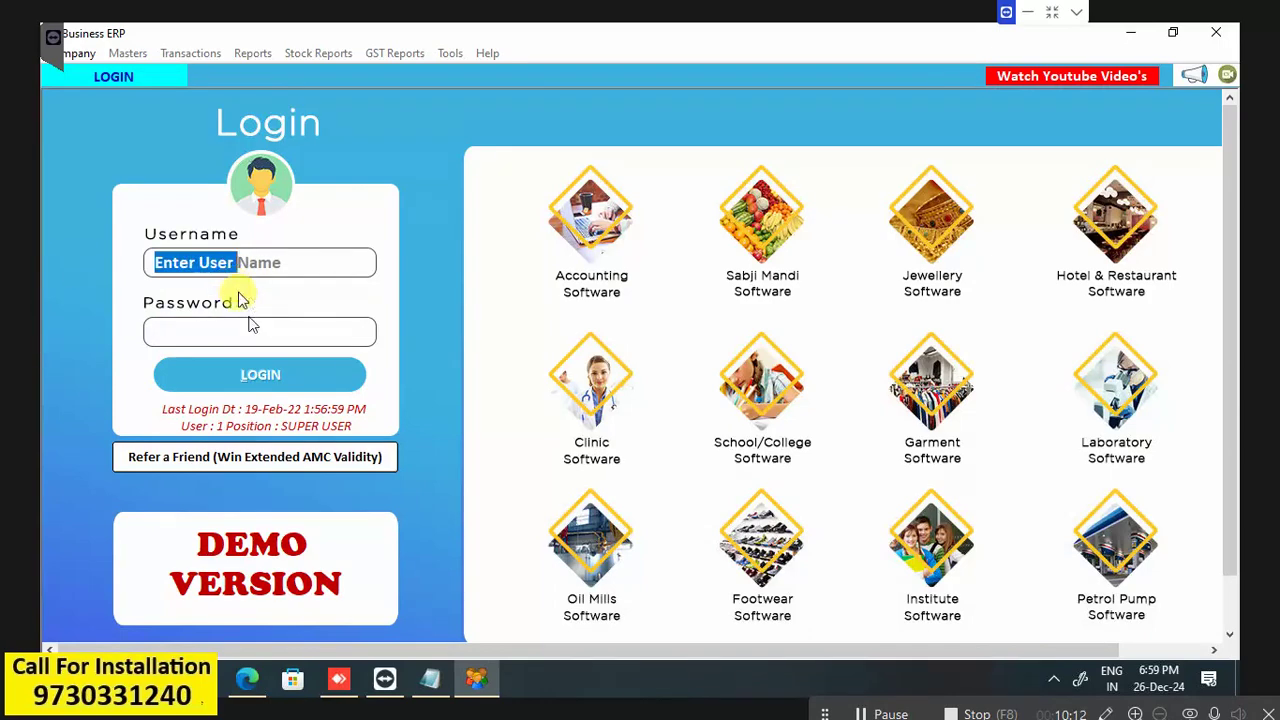
text(1)
click(236, 331)
text(1)
click(291, 372)
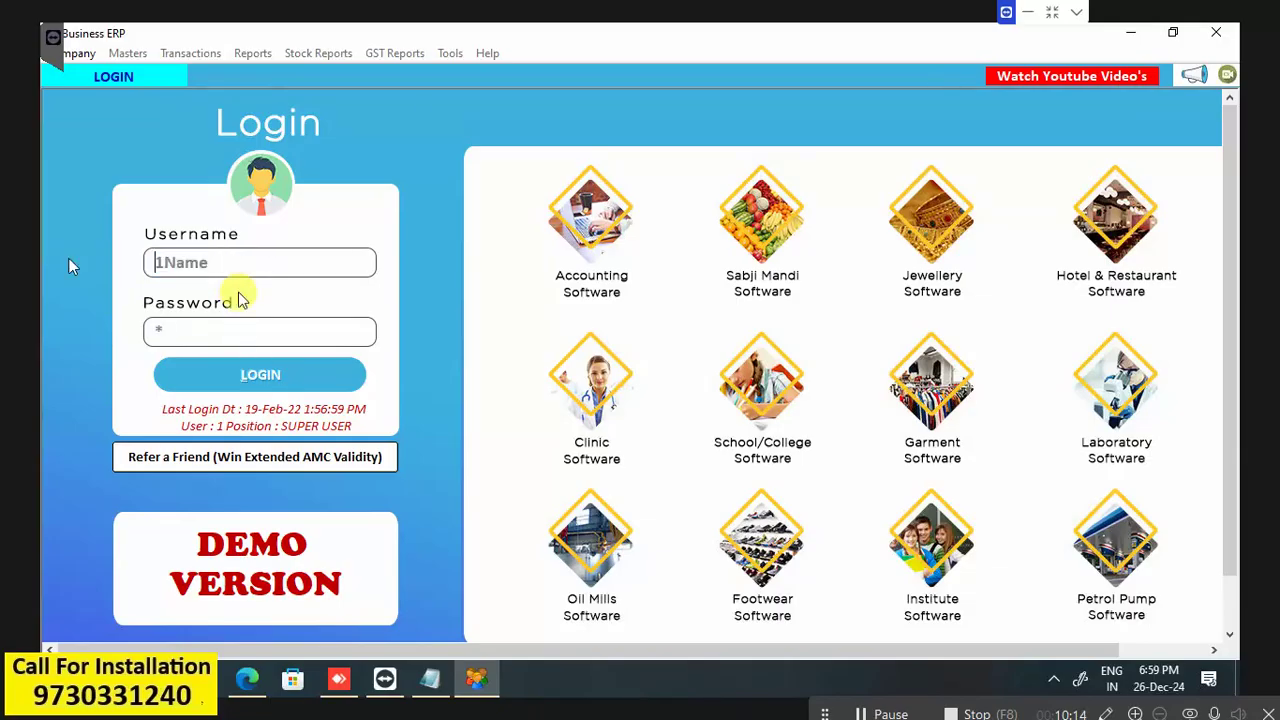
key(ctrl+a)
text(1)
click(243, 374)
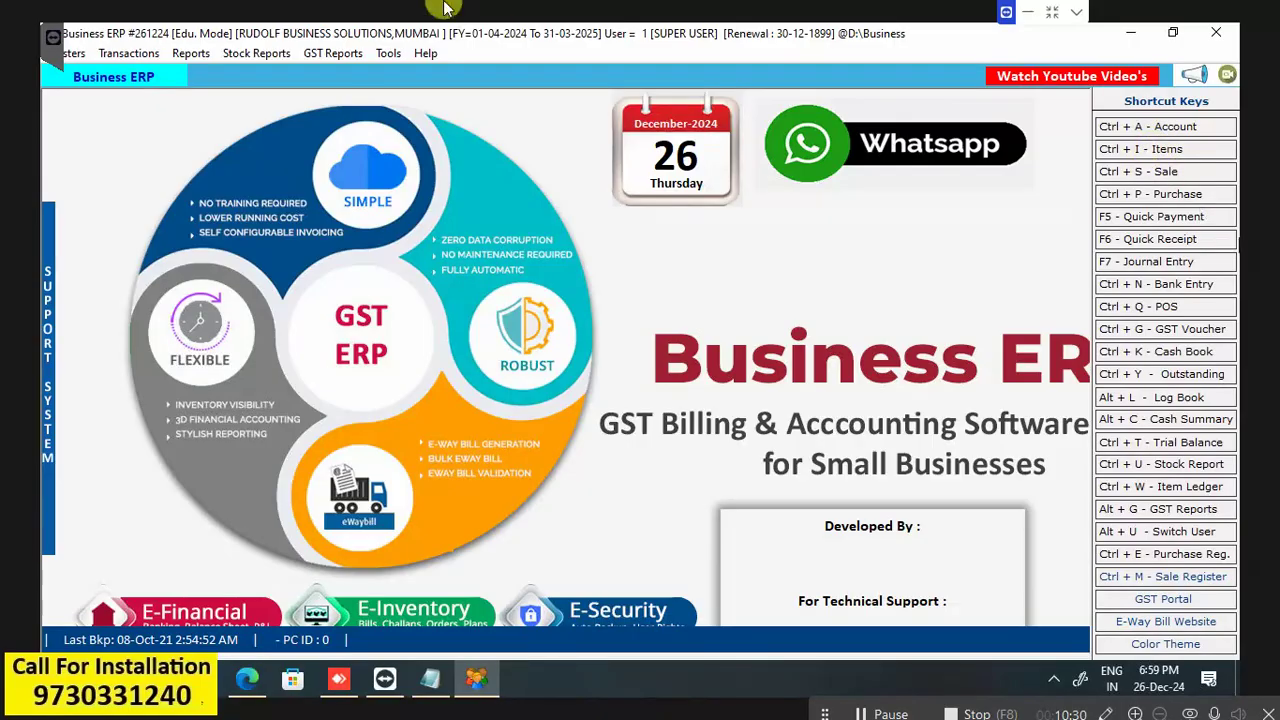
Glance at the Transactions menu, then open the empty List of Items with the Ctrl + I button.
click(128, 54)
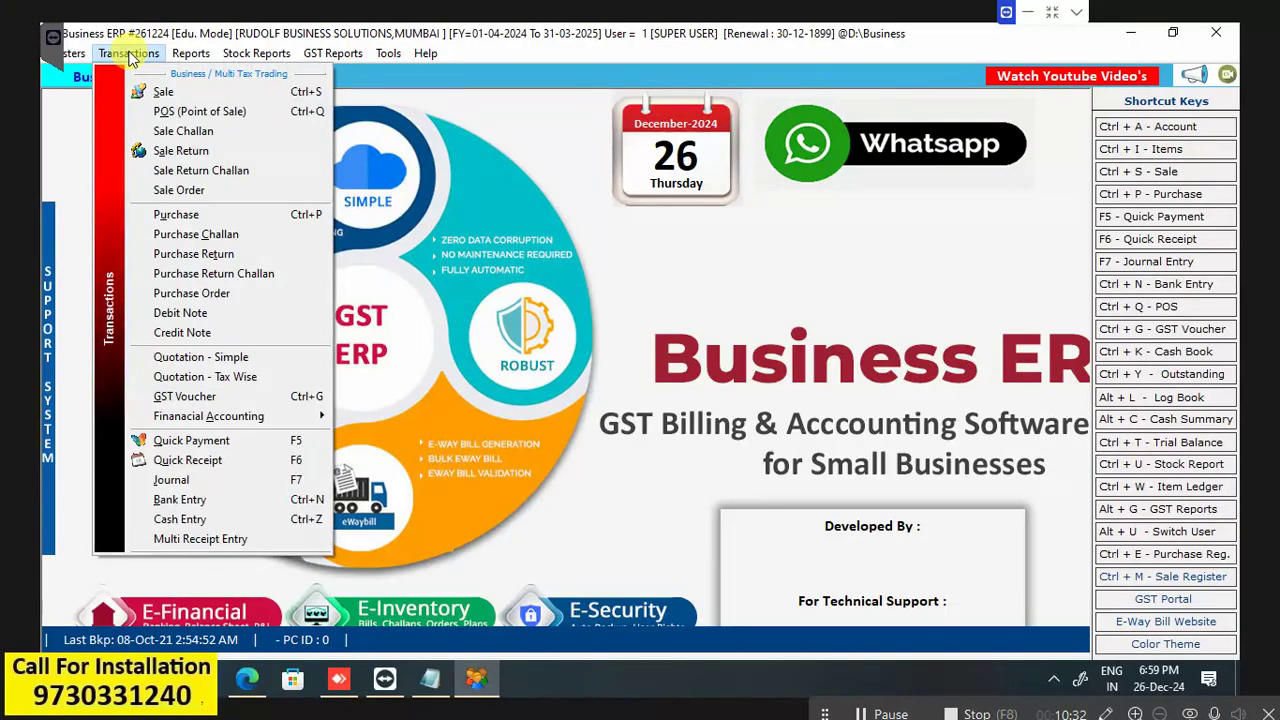
click(518, 32)
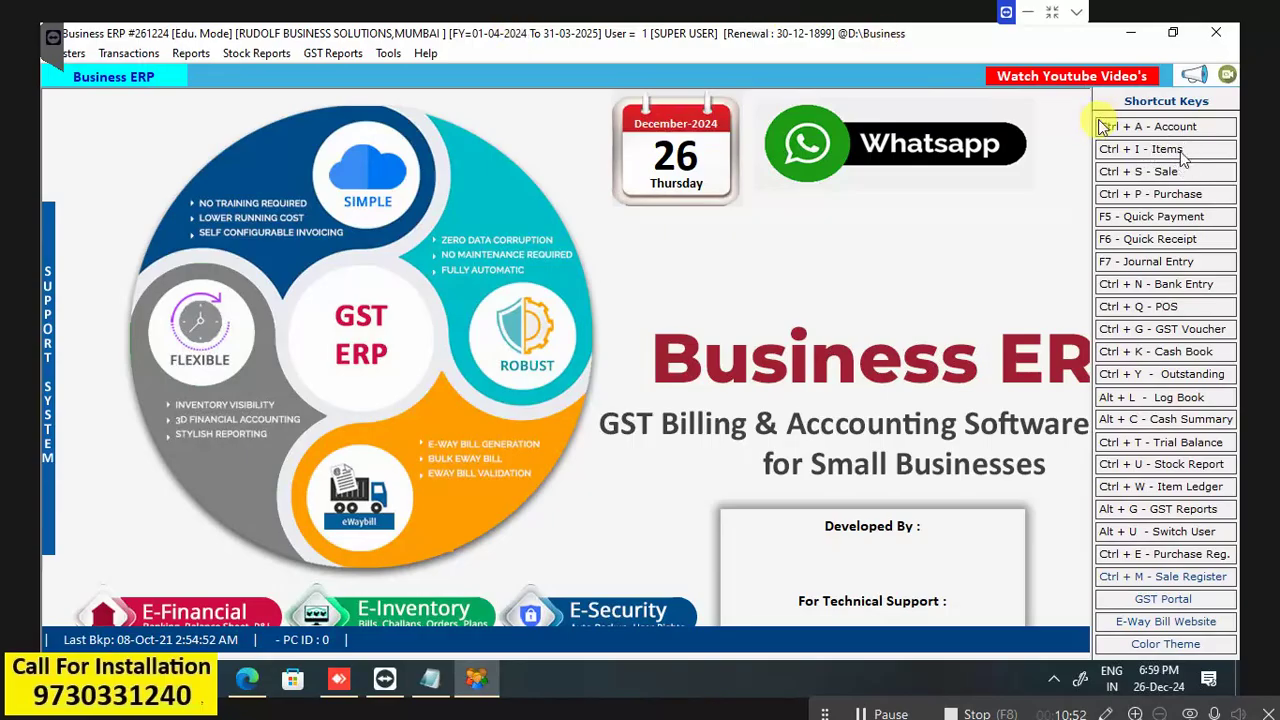
click(1182, 152)
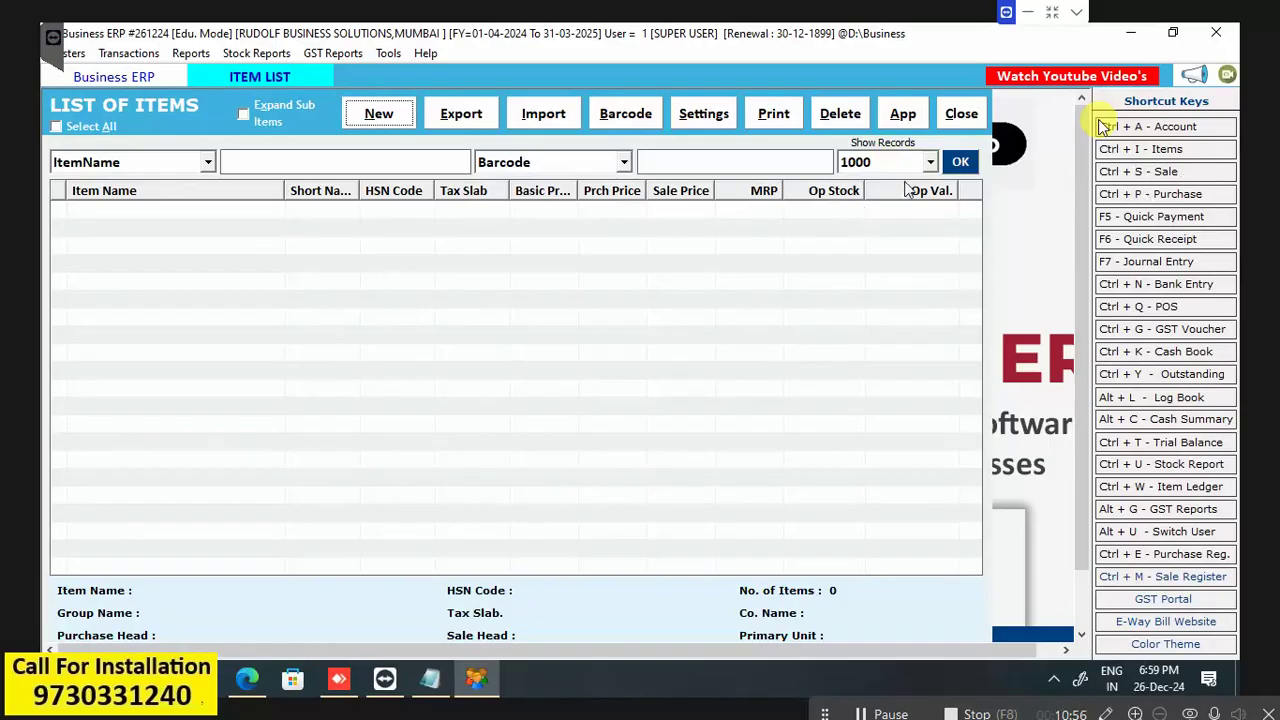
Create a new item named GOMASTA INTIMATION with the Tax Free tax slab.
click(371, 114)
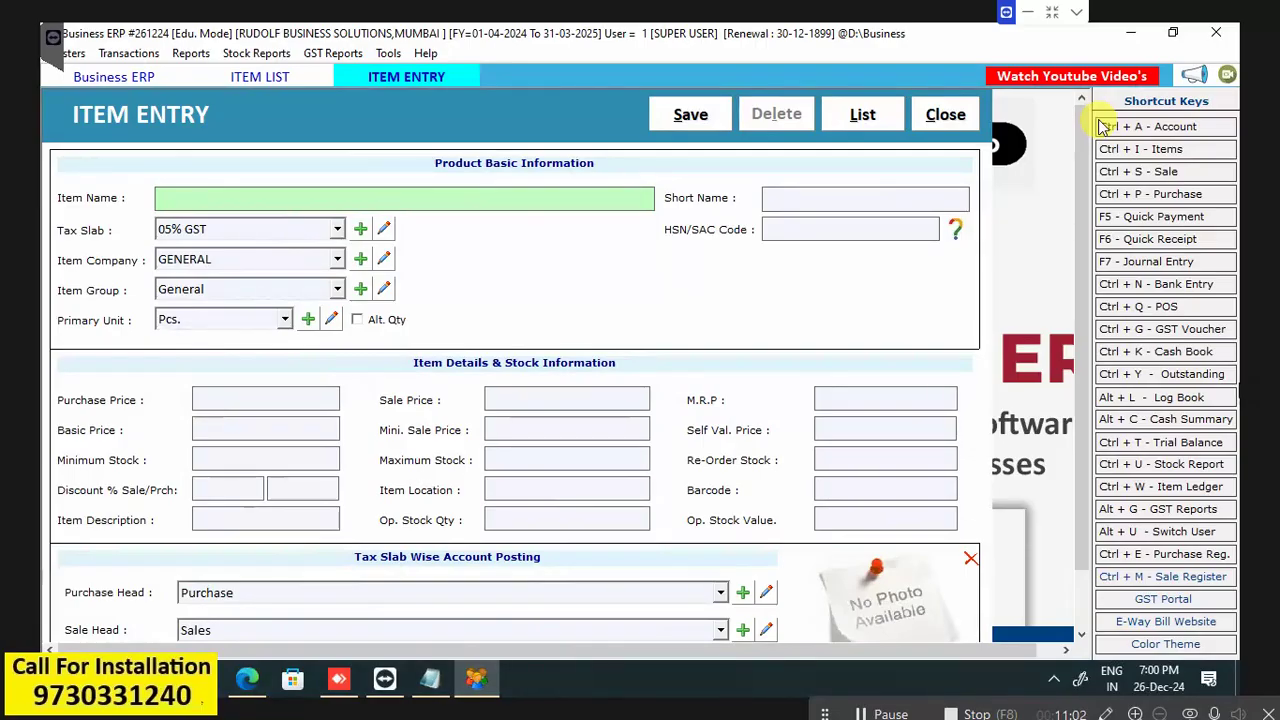
text(GOMASTO)
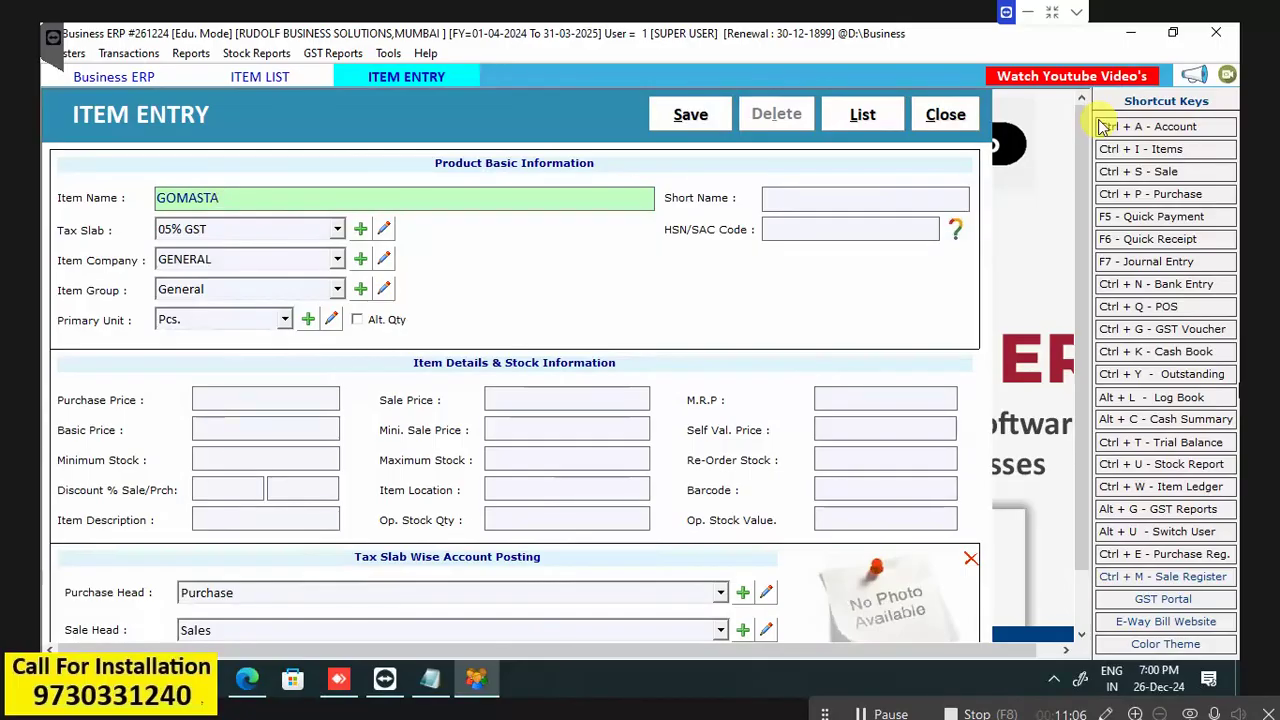
text( INTIMATION)
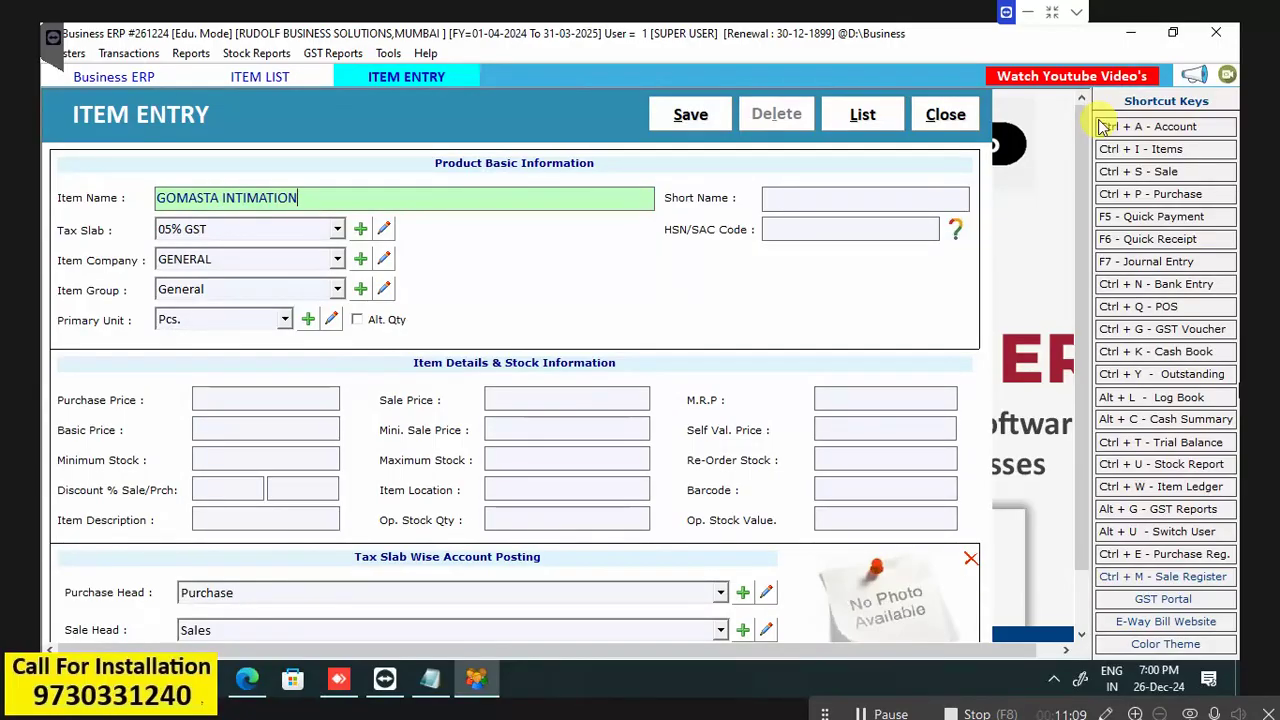
key(Return)
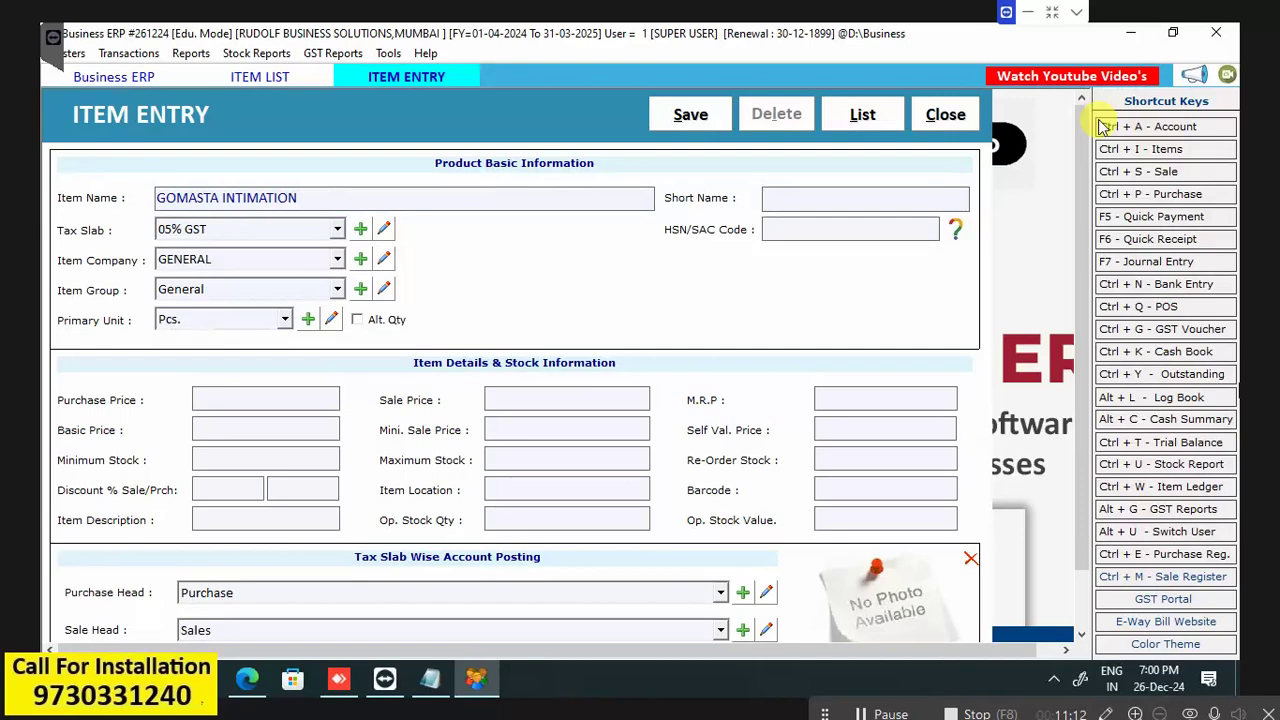
key(Return)
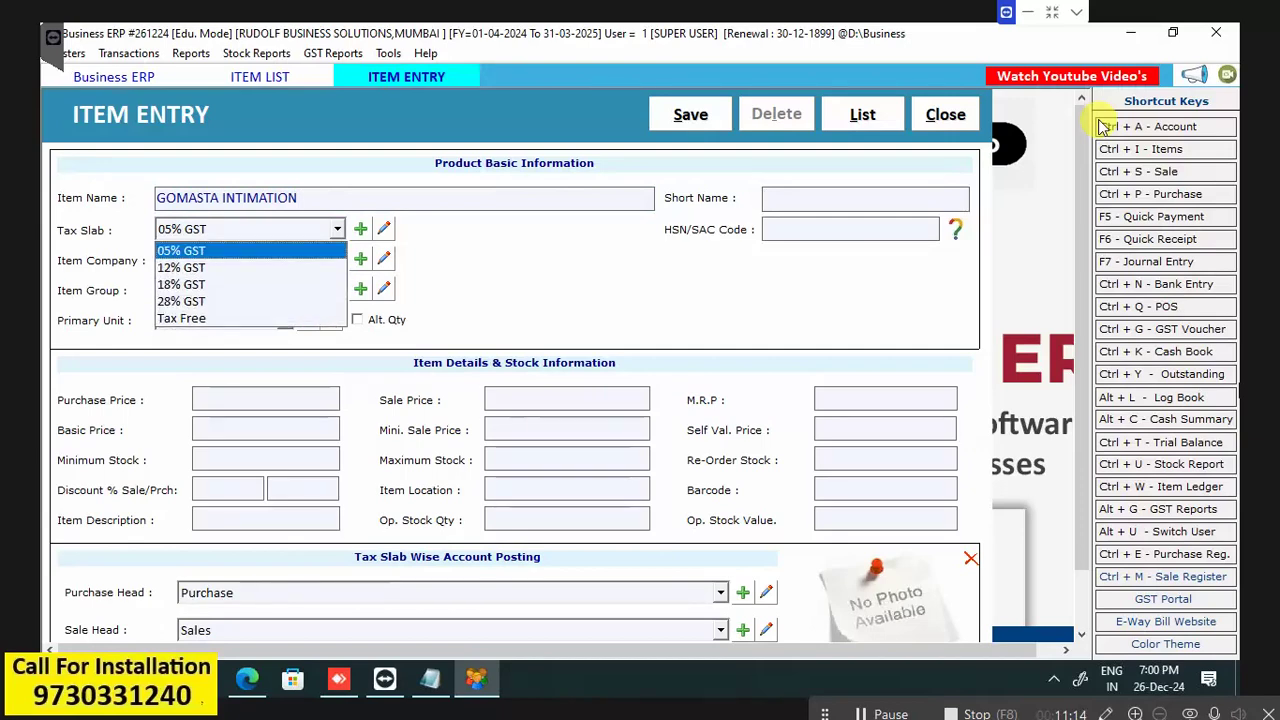
key(Down)
key(Down)
key(Down)
key(Down)
key(Return)
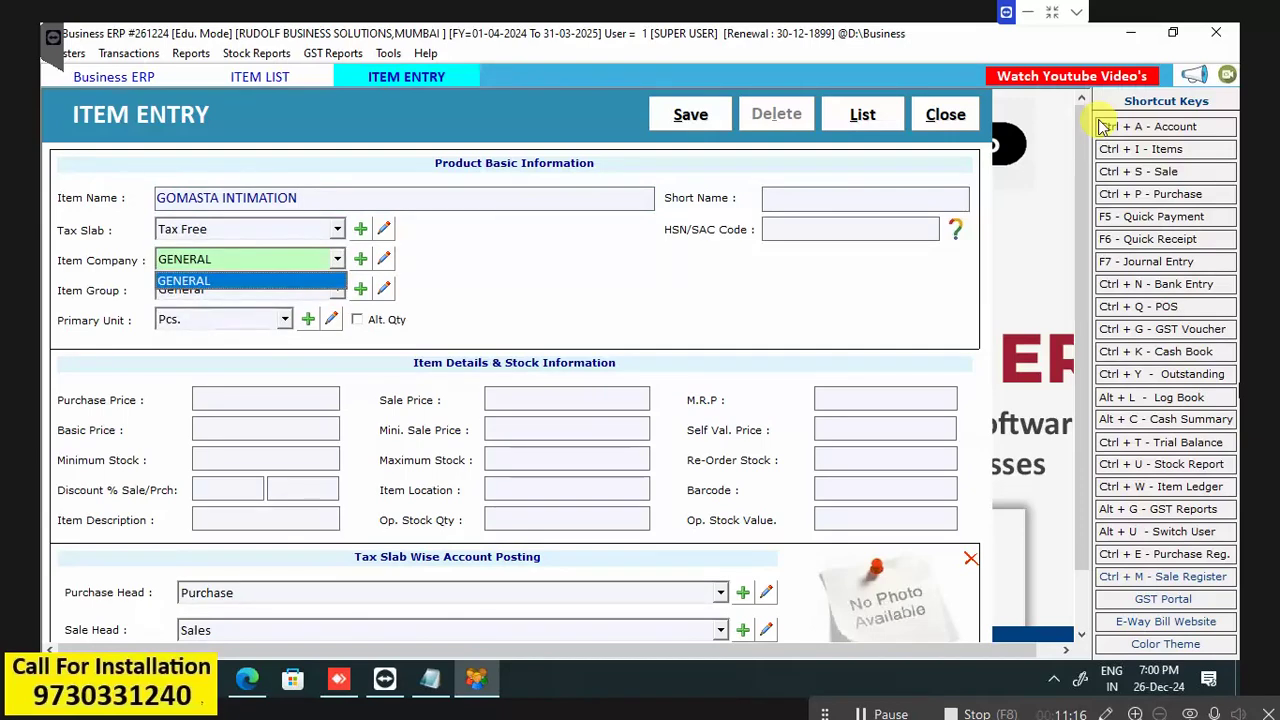
key(Return)
key(Return)
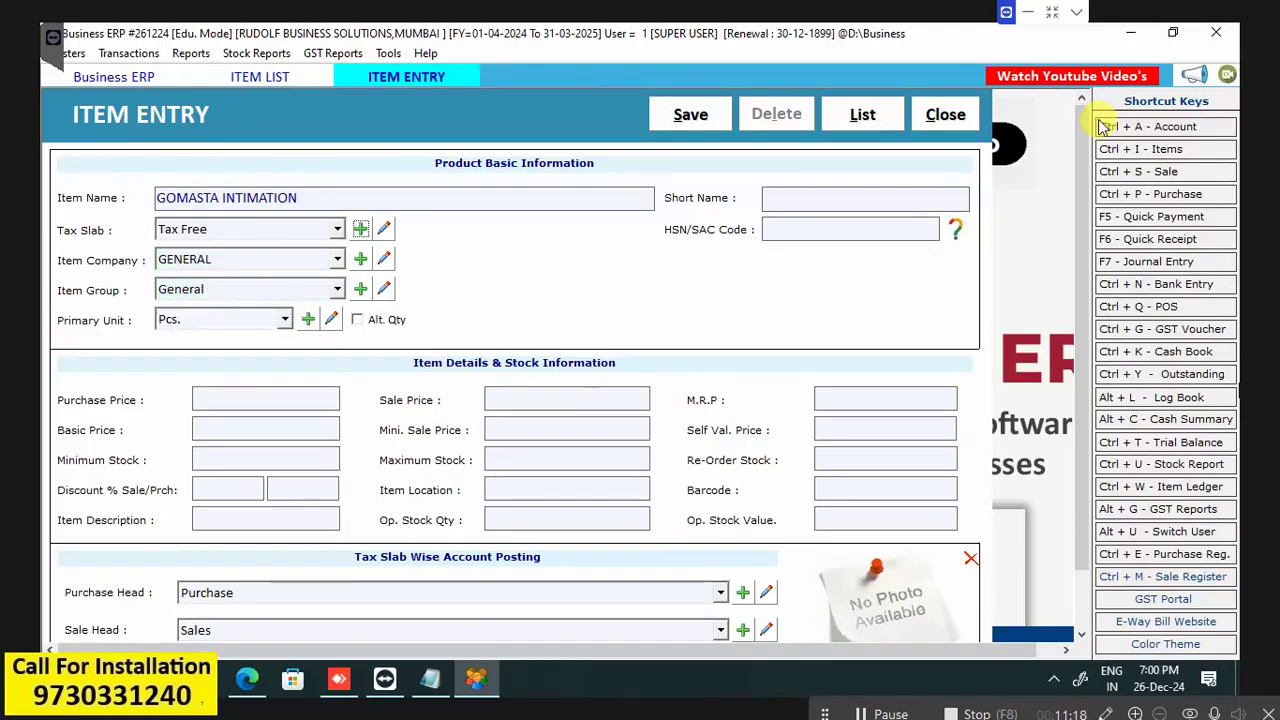
Set its sale price to 1000, keep Sales as sale head, and save the item.
key(Tab)
key(Tab)
key(Tab)
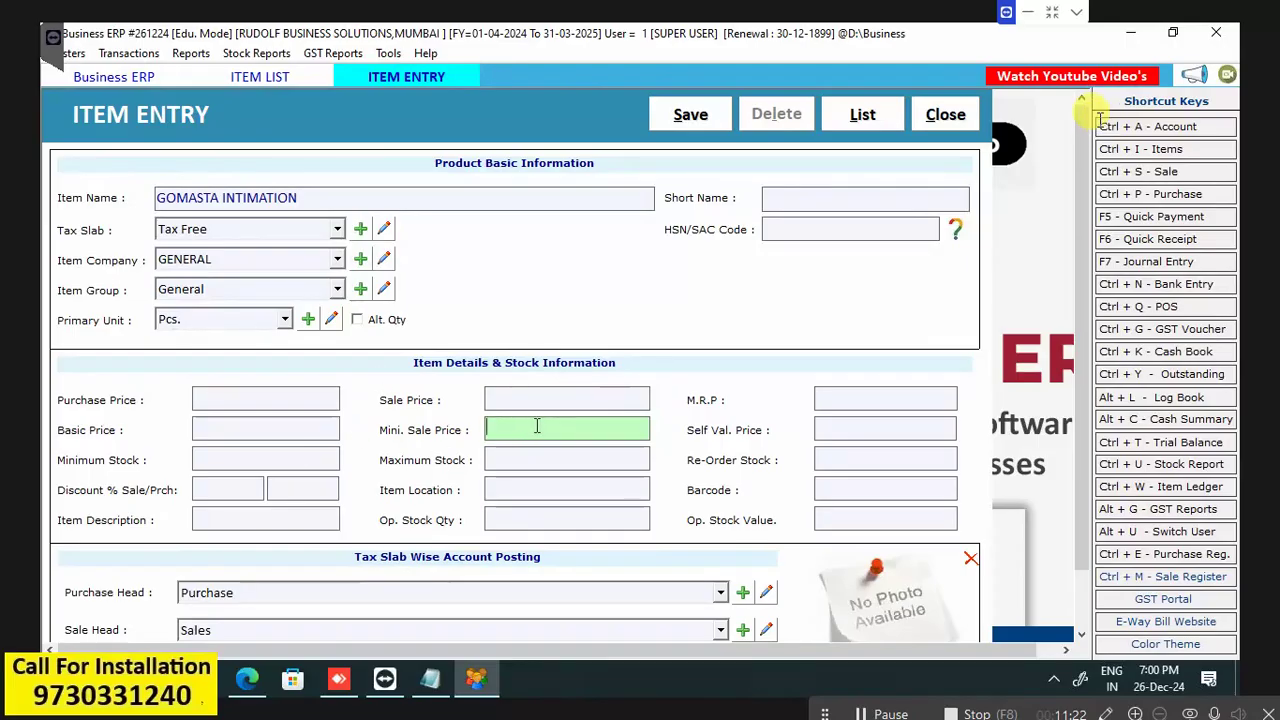
key(shift+Tab)
text(1000)
key(Return)
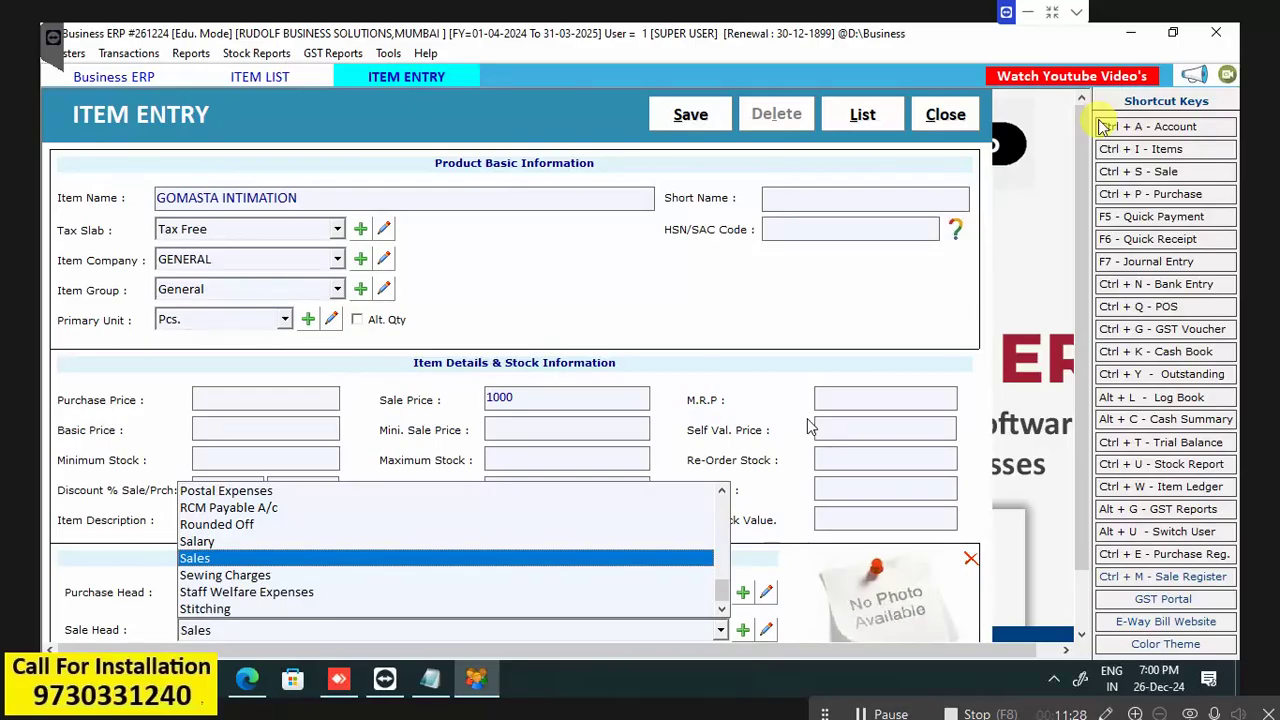
key(Return)
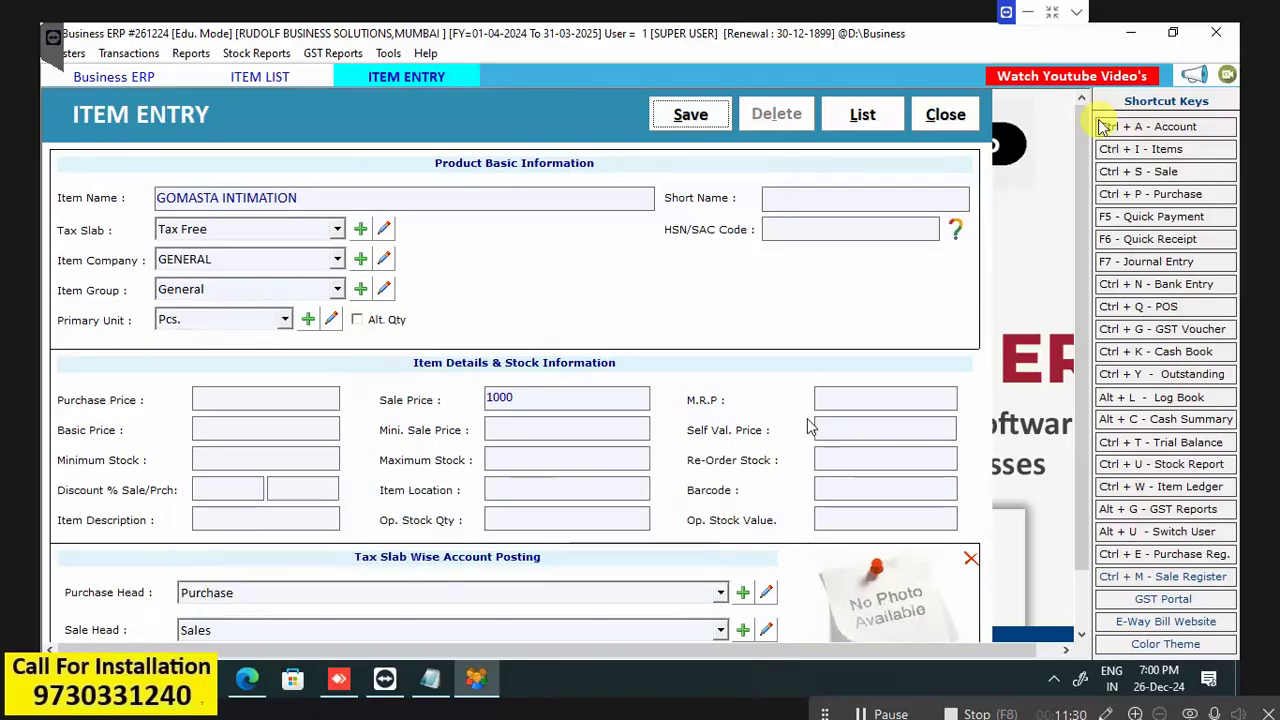
key(Return)
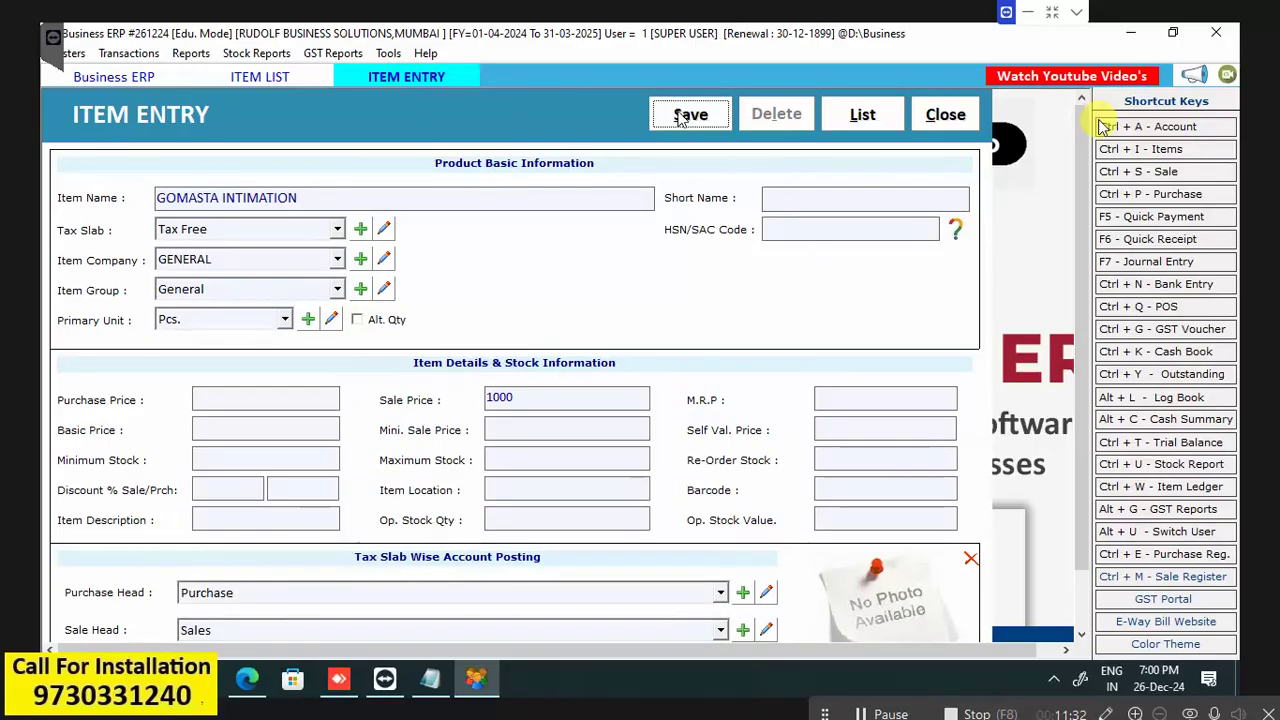
click(722, 412)
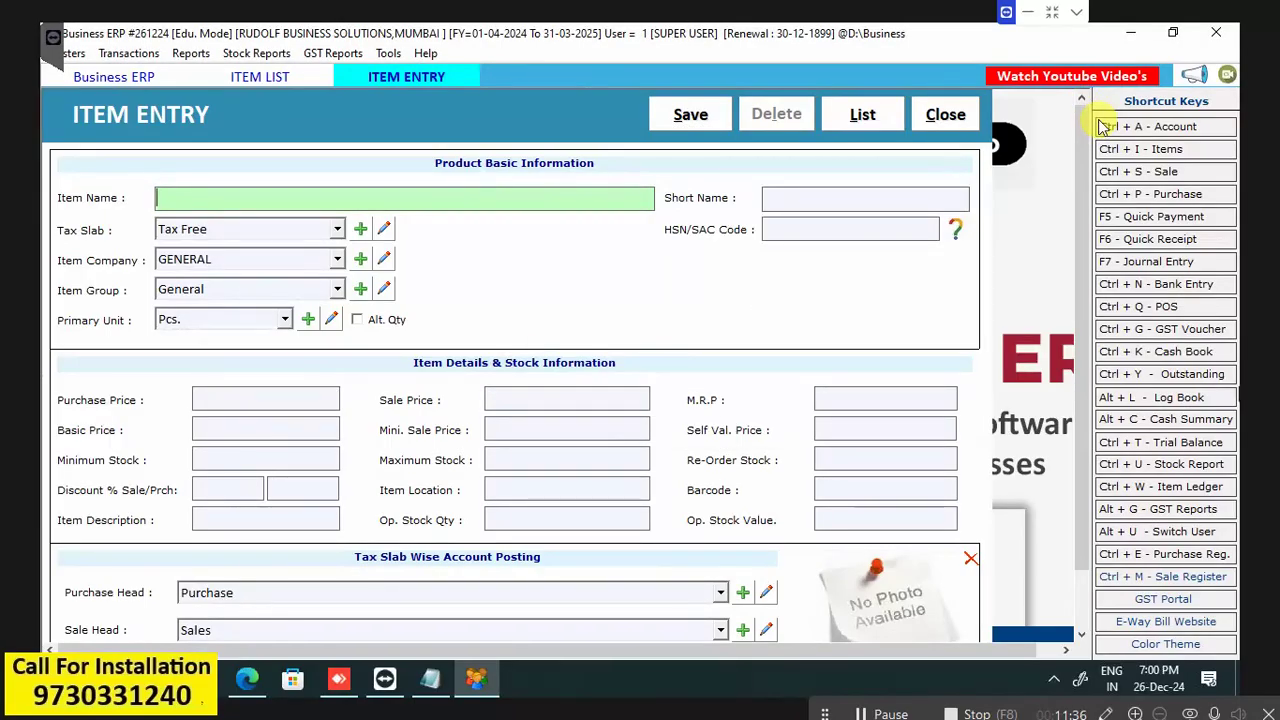
Enter the item GOMASTA REGISTRATION with sale price 2000 and save it.
text(GOMASTA )
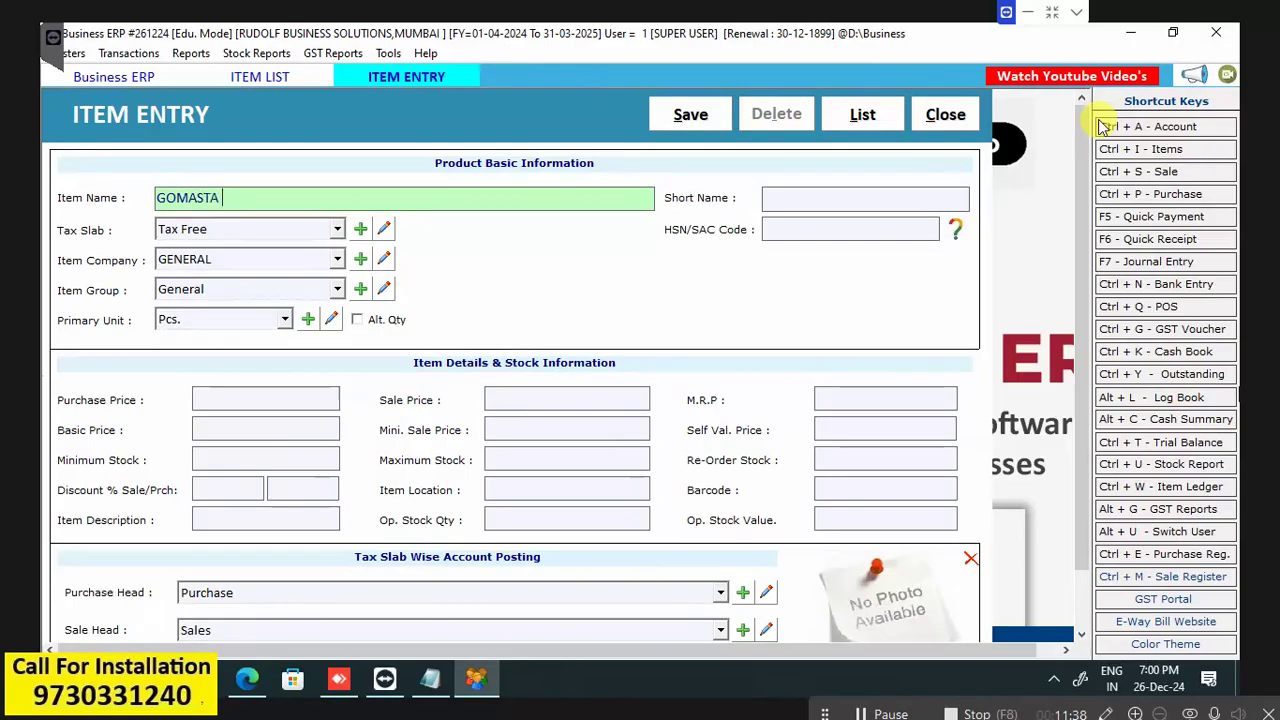
text(RESIGT)
key(BackSpace)
key(BackSpace)
key(BackSpace)
key(BackSpace)
text(GISTRATION)
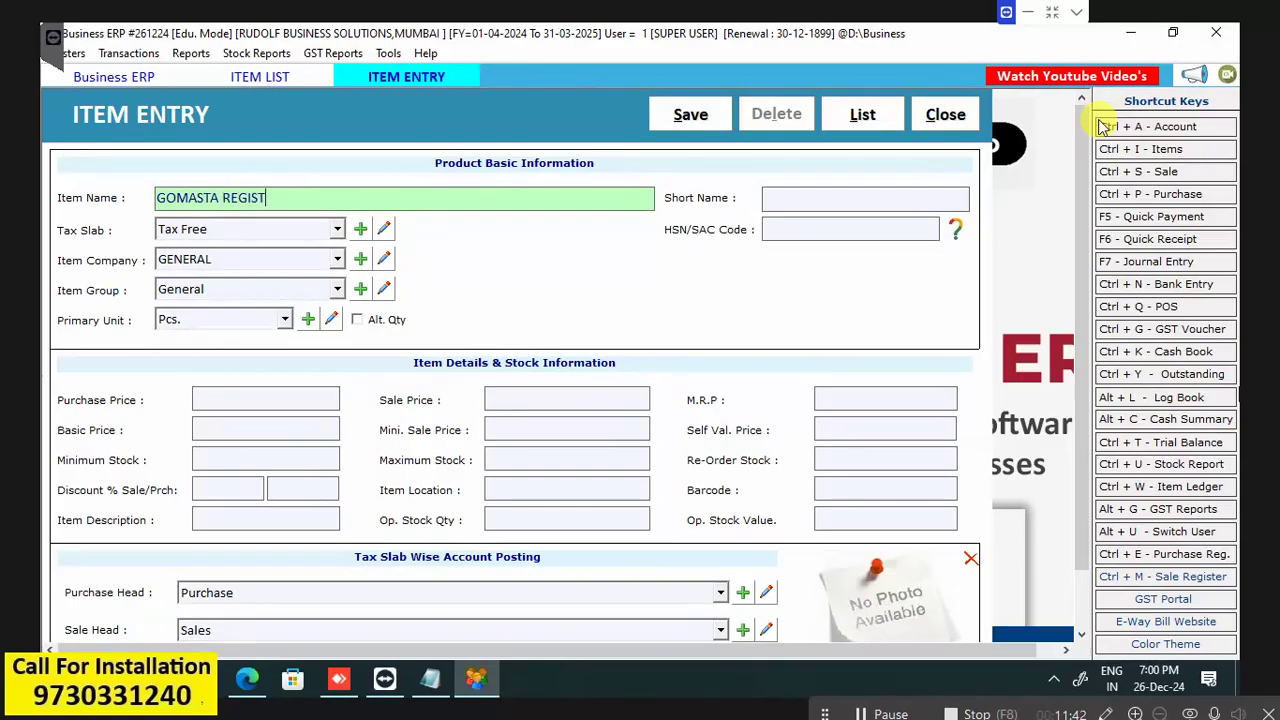
key(Tab)
key(Tab)
key(Tab)
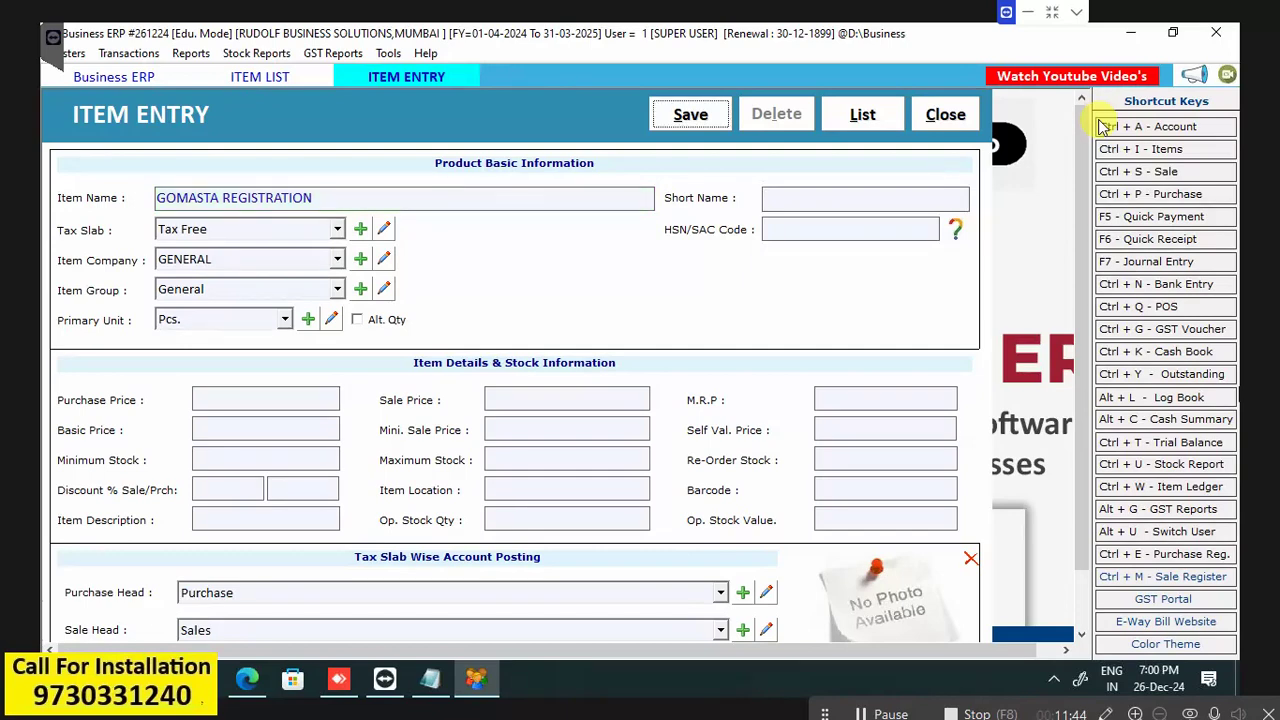
key(Tab)
key(Tab)
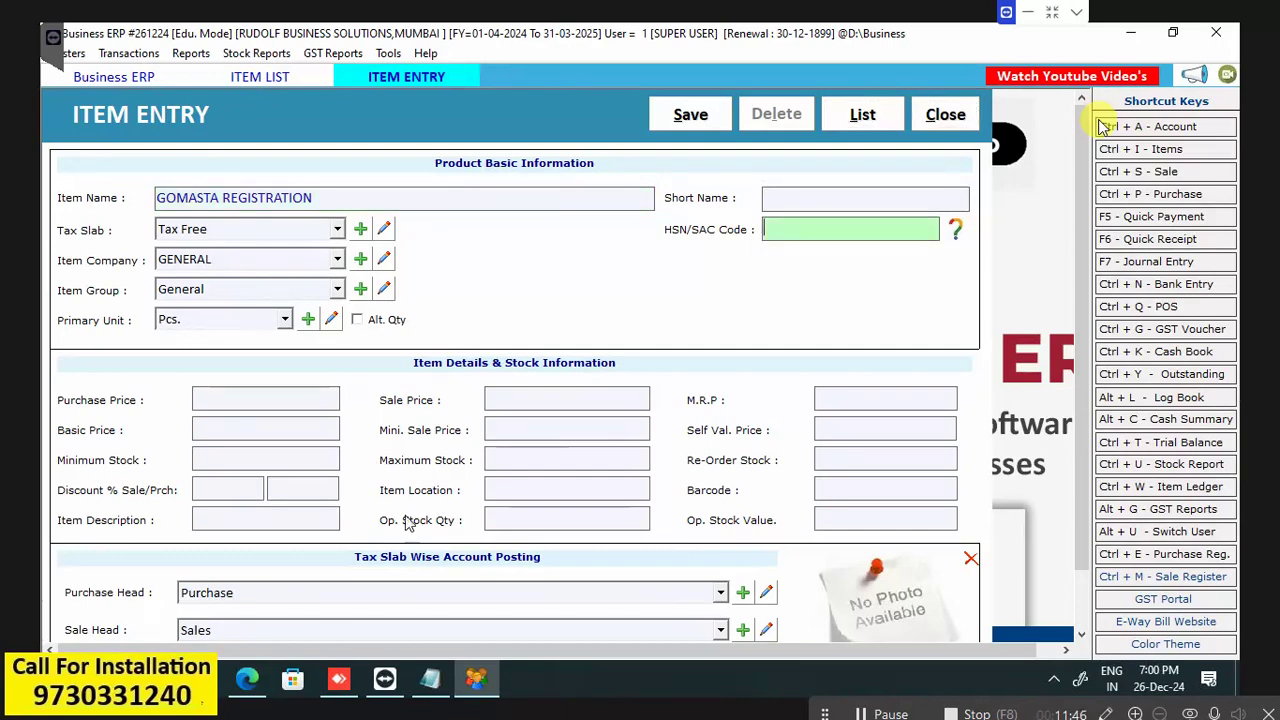
click(551, 397)
text(2000)
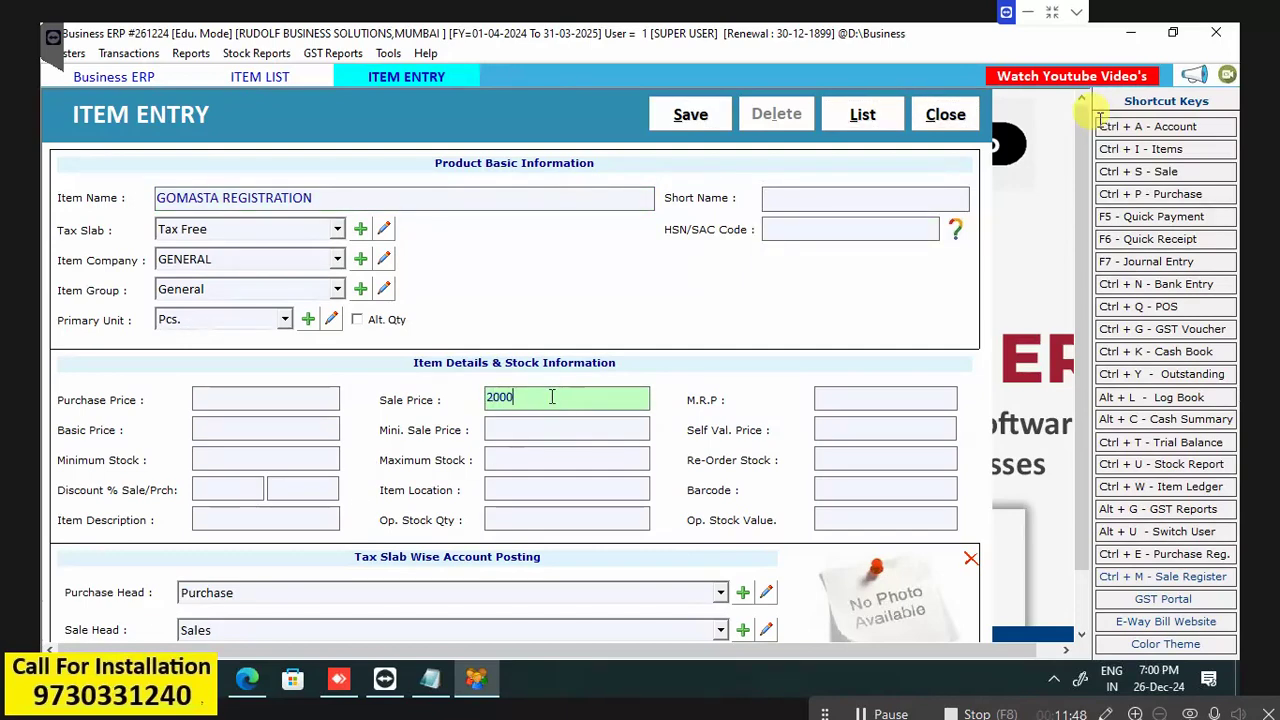
key(alt+s)
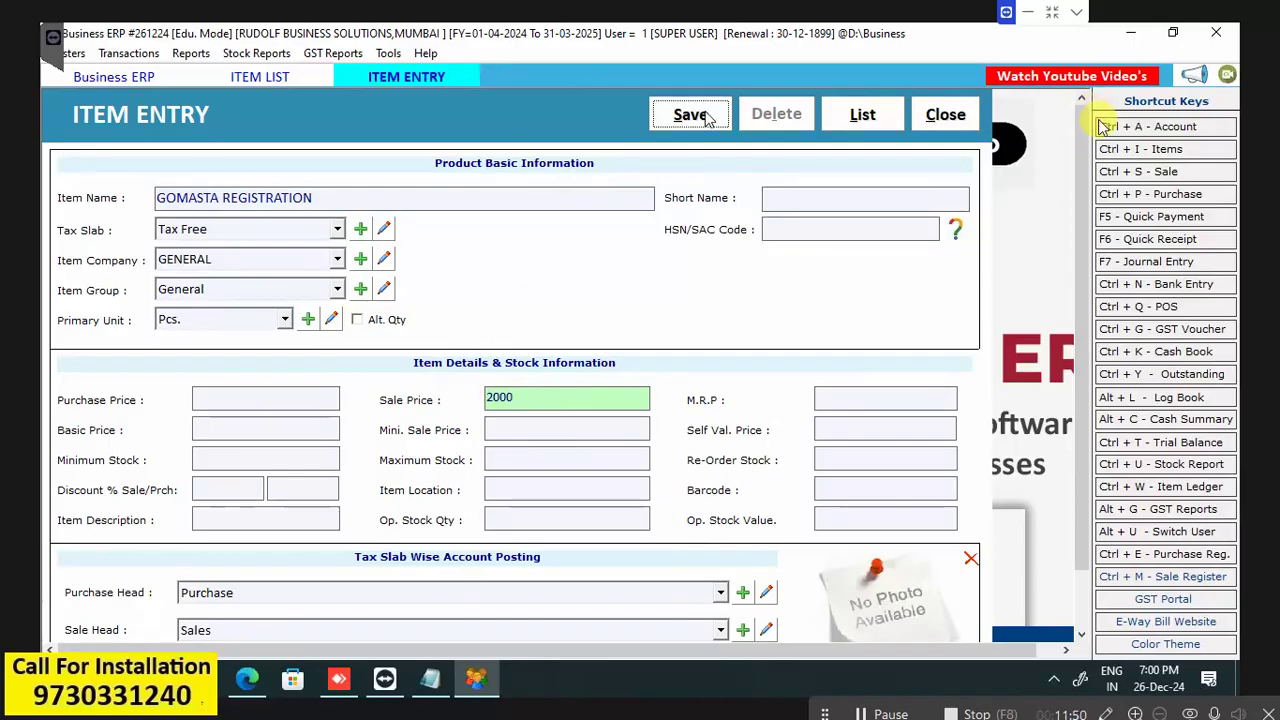
Acknowledge the save and close the Item Entry and List of Items windows.
click(732, 409)
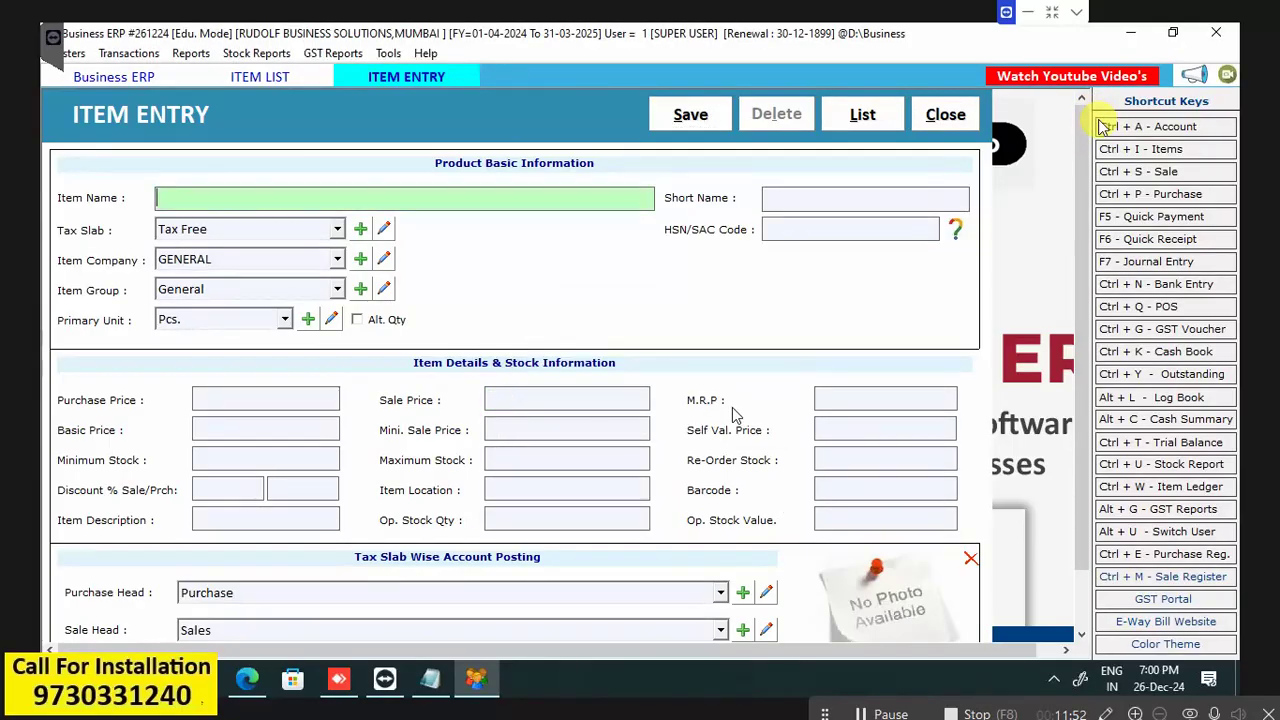
click(969, 118)
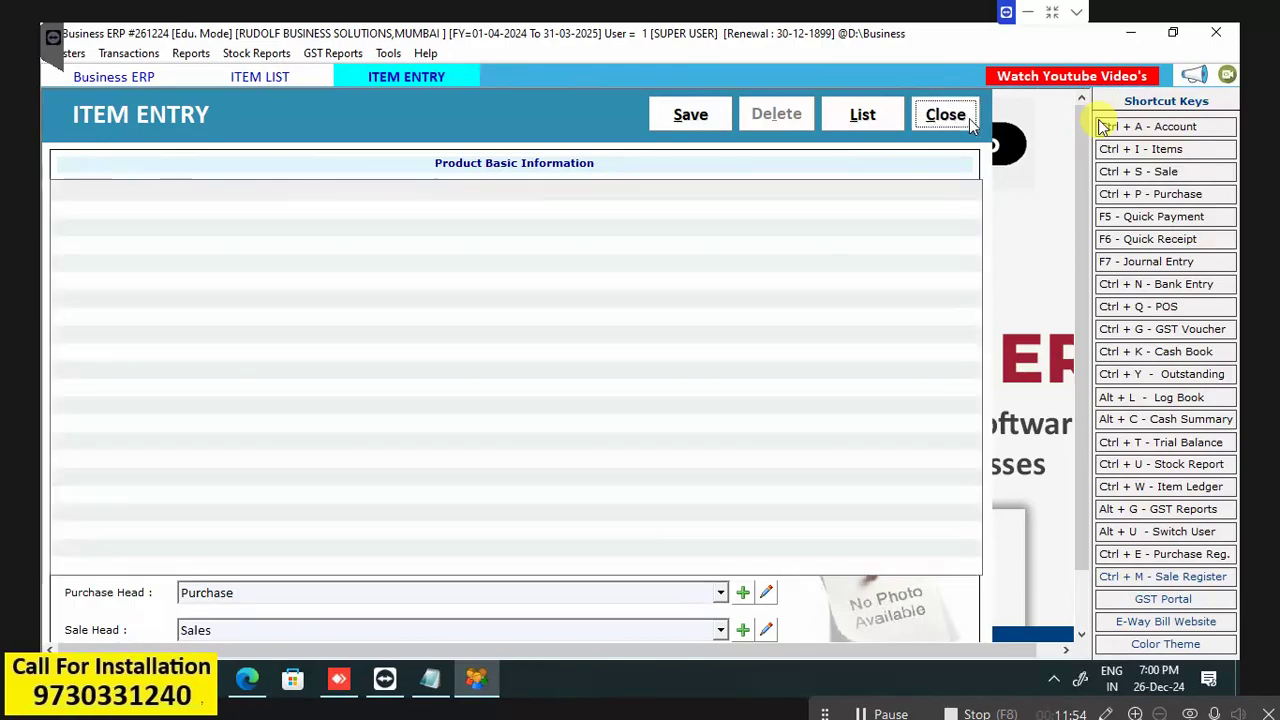
click(972, 118)
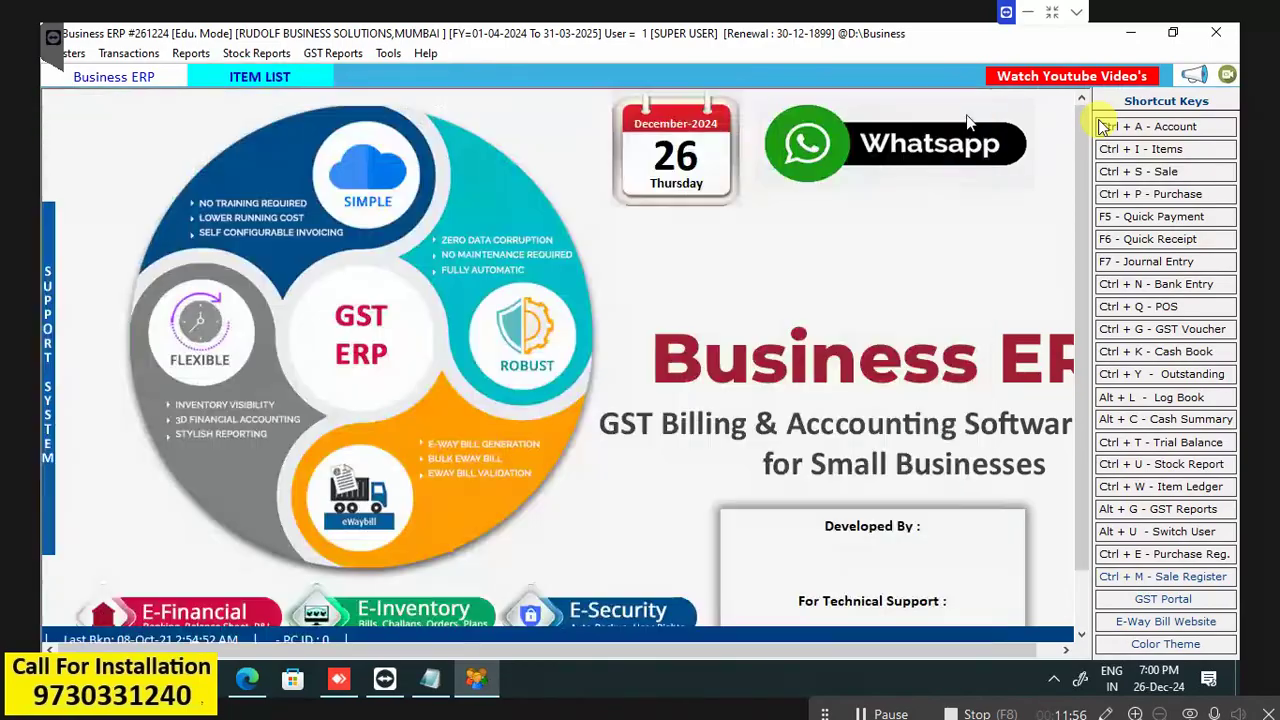
Check the item list for both GOMASTA items, then start a new blank sale bill.
click(1181, 152)
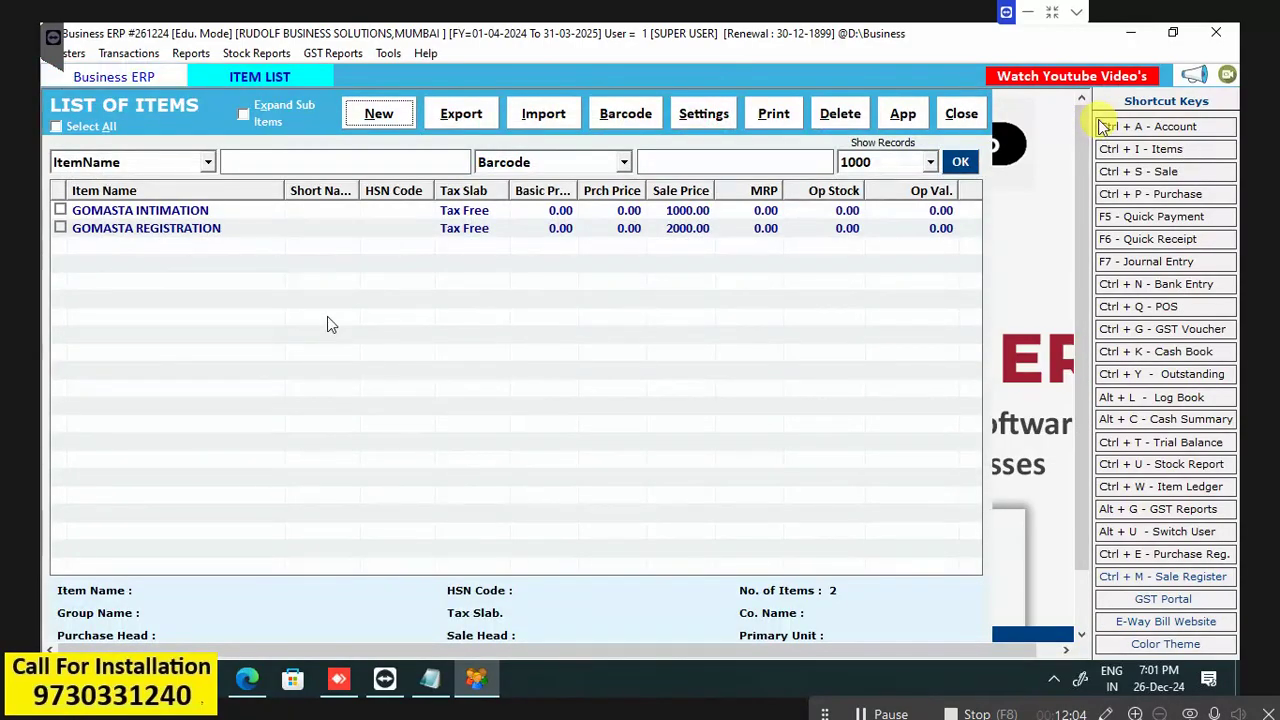
click(960, 114)
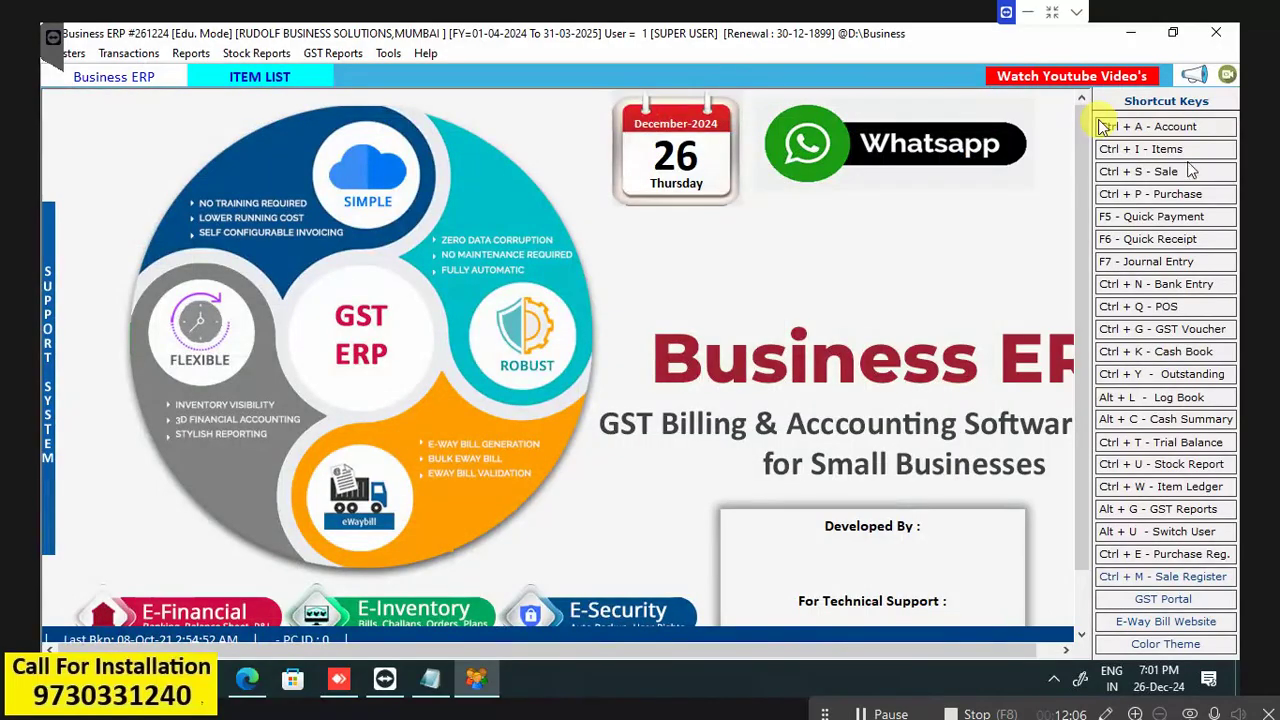
click(1168, 174)
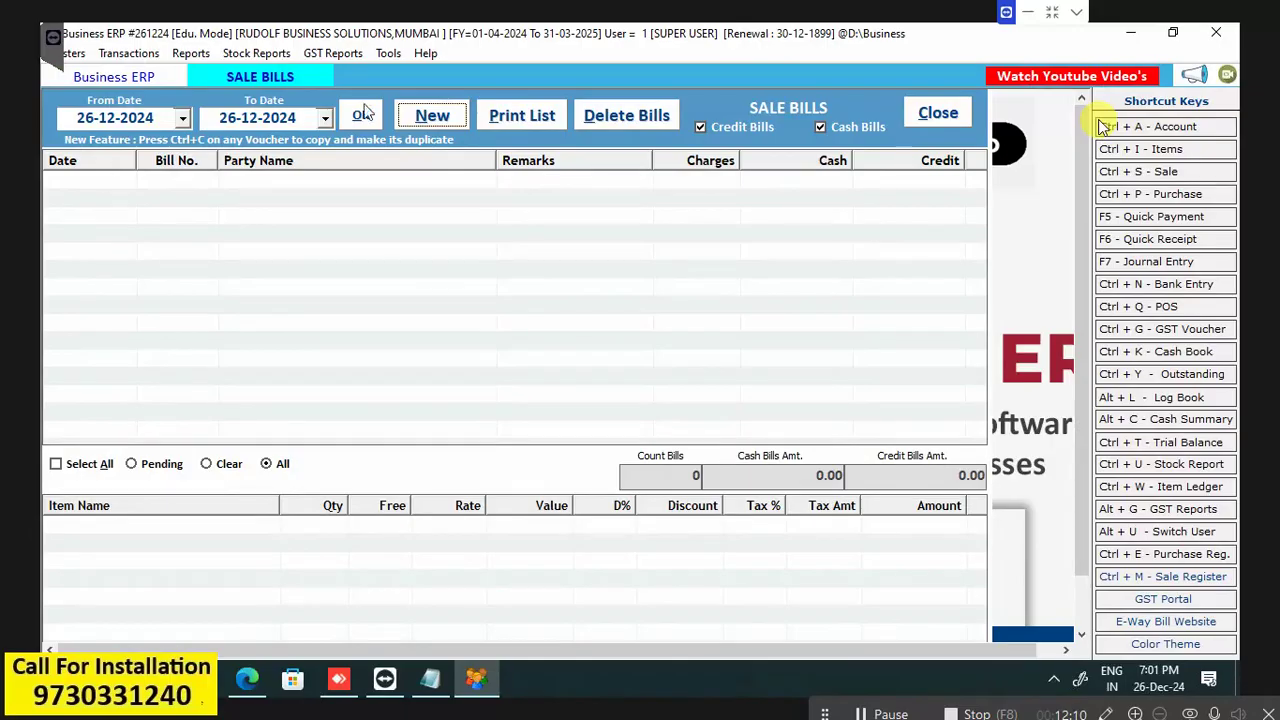
click(426, 118)
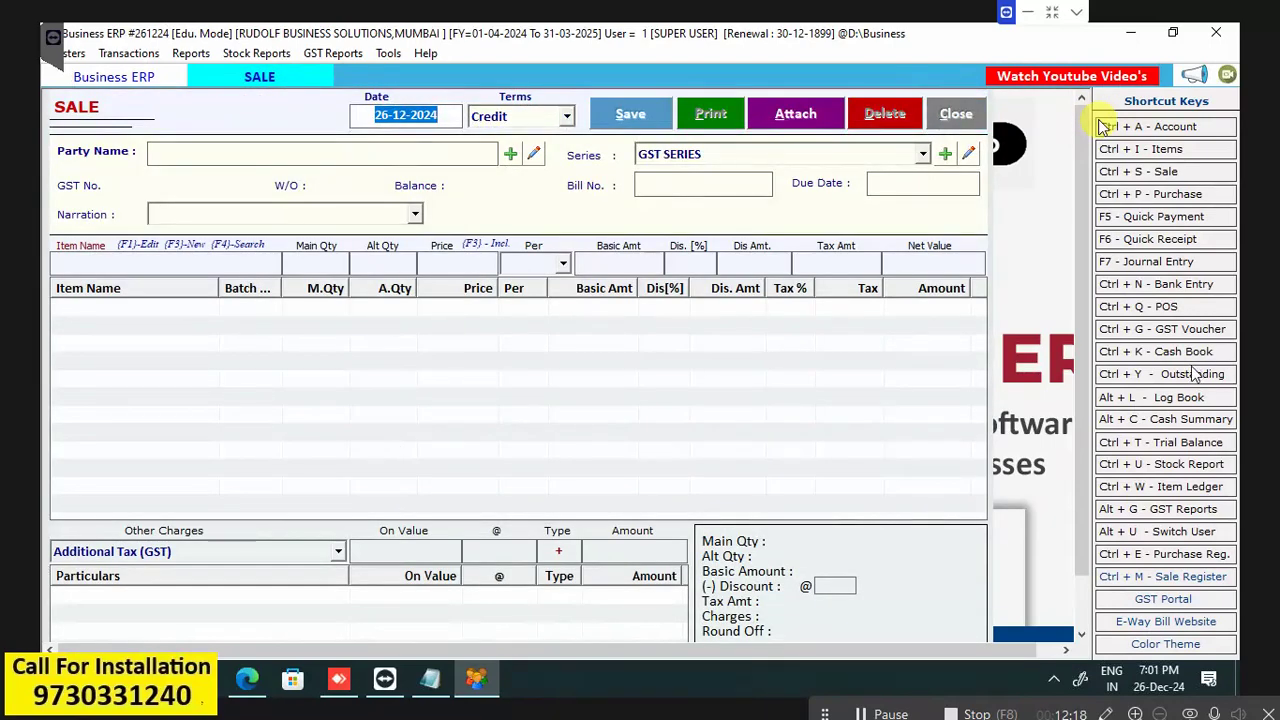
Create the customer account ABC COMPANY in group CUSTOMERS from the bill's party field.
key(Return)
key(Return)
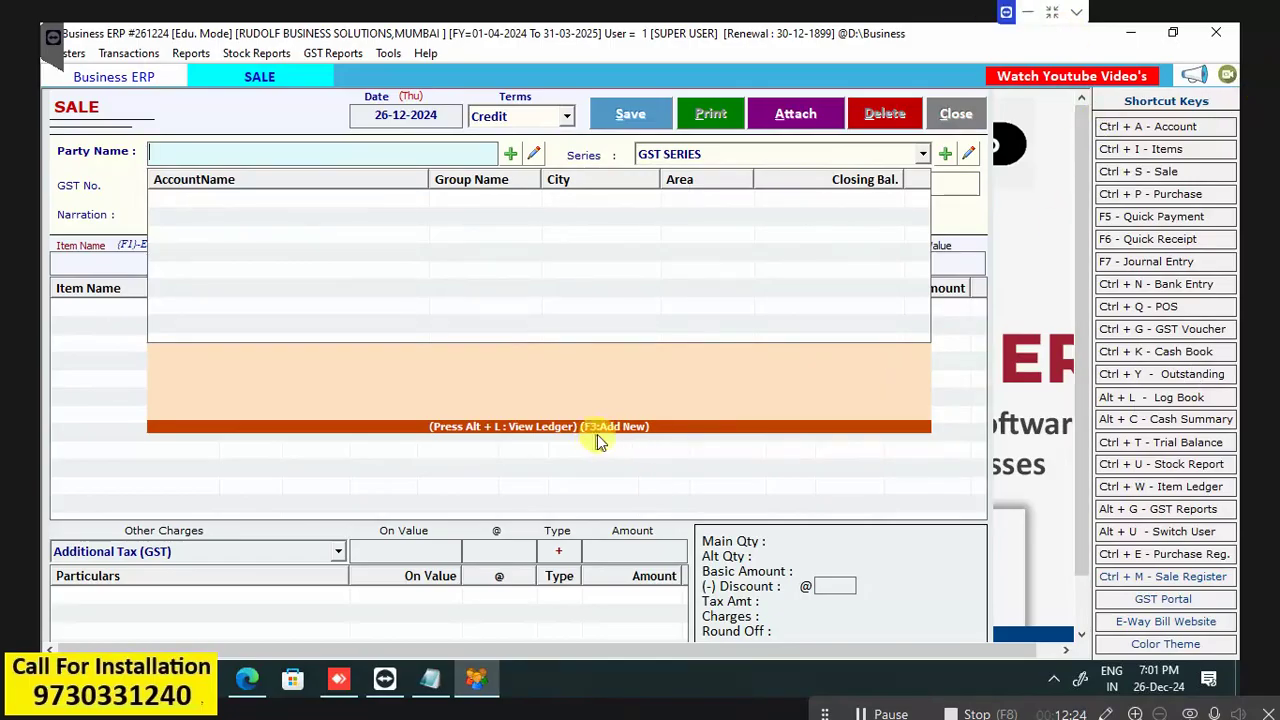
click(627, 429)
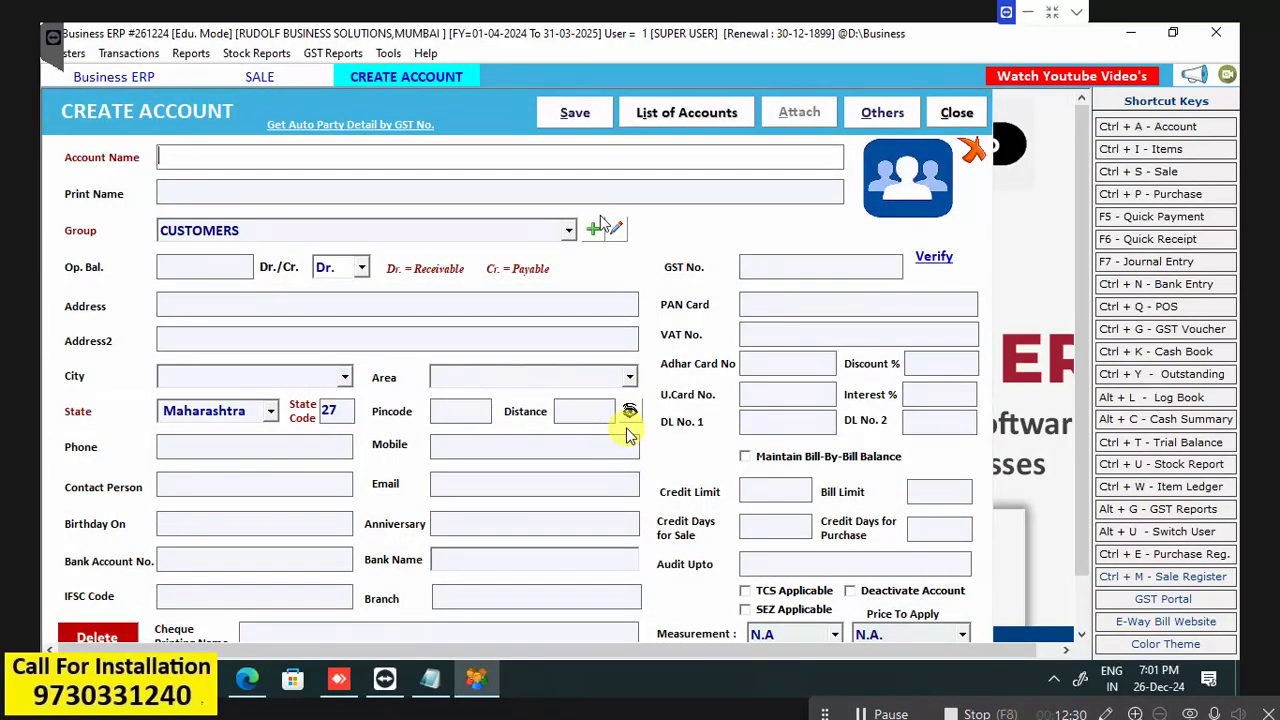
text(ABC COMPAN)
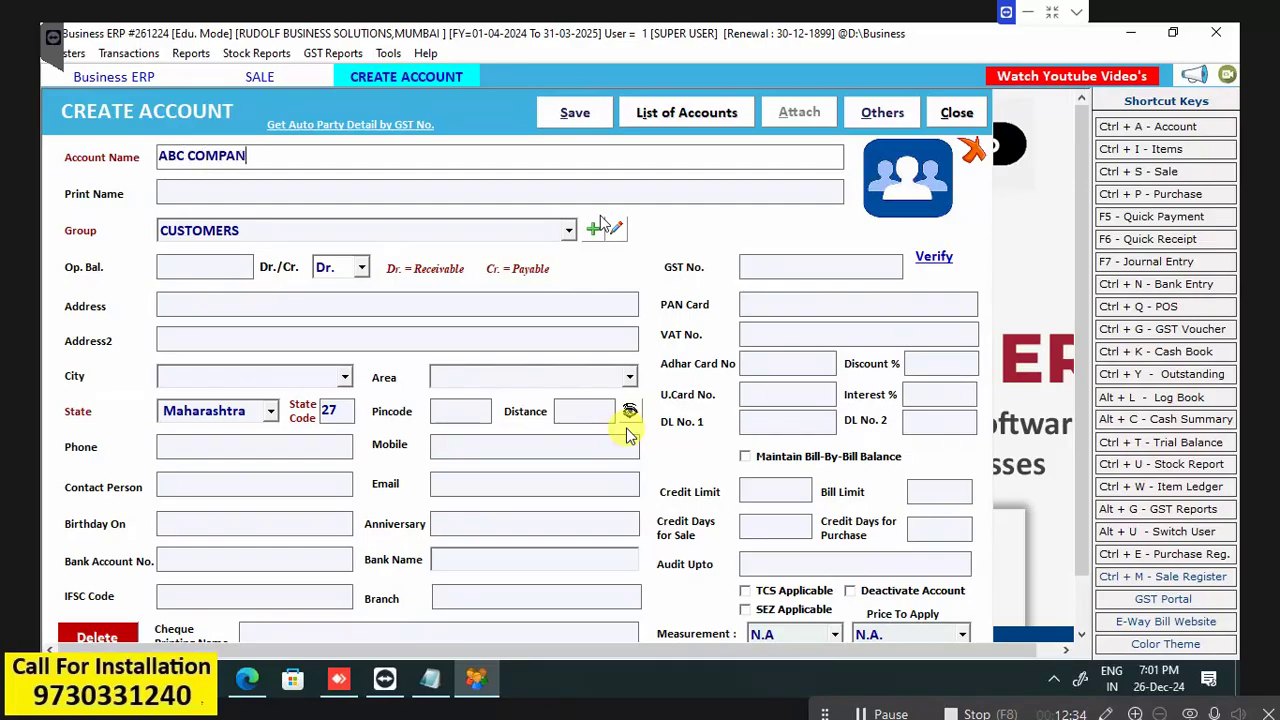
text(Y)
key(Return)
key(Return)
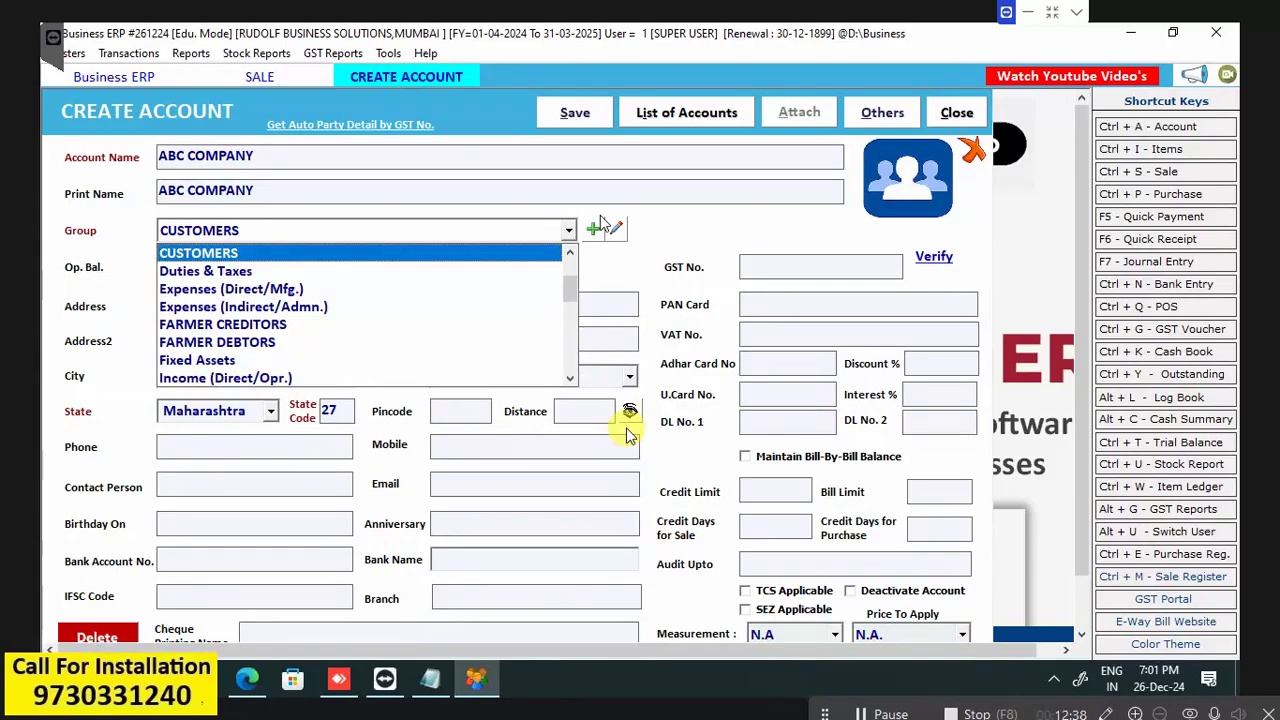
key(Return)
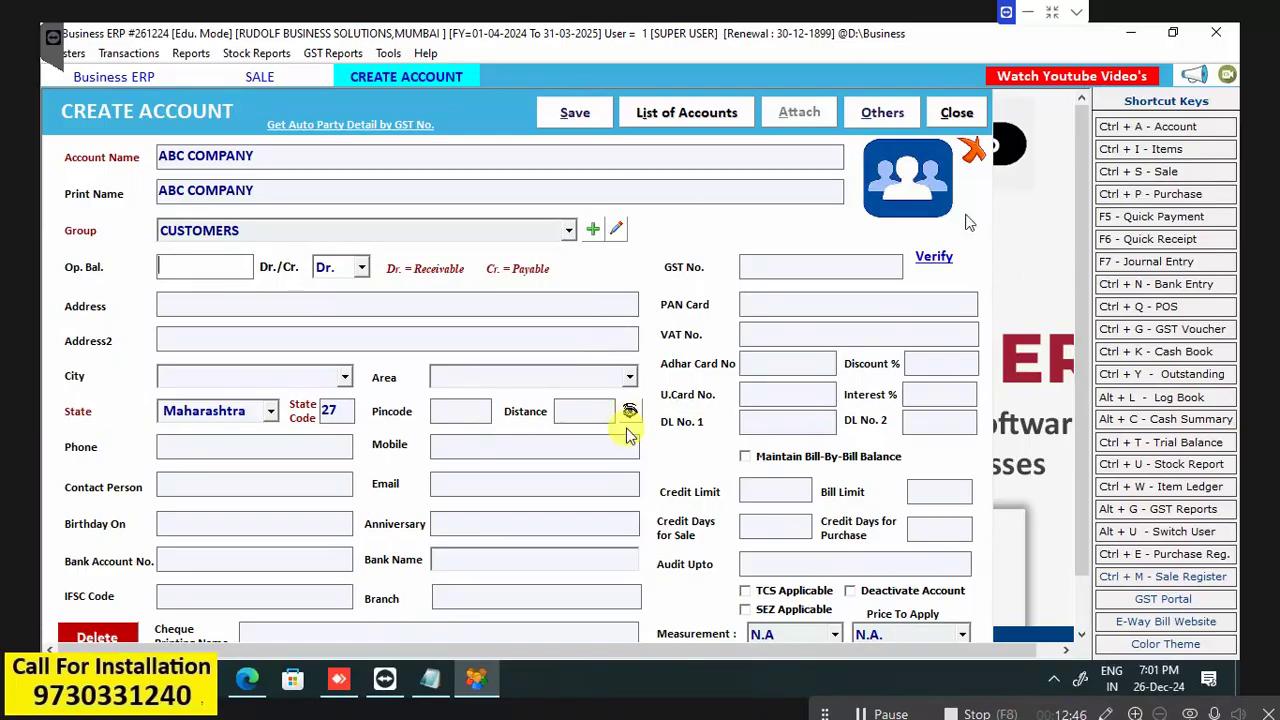
click(575, 113)
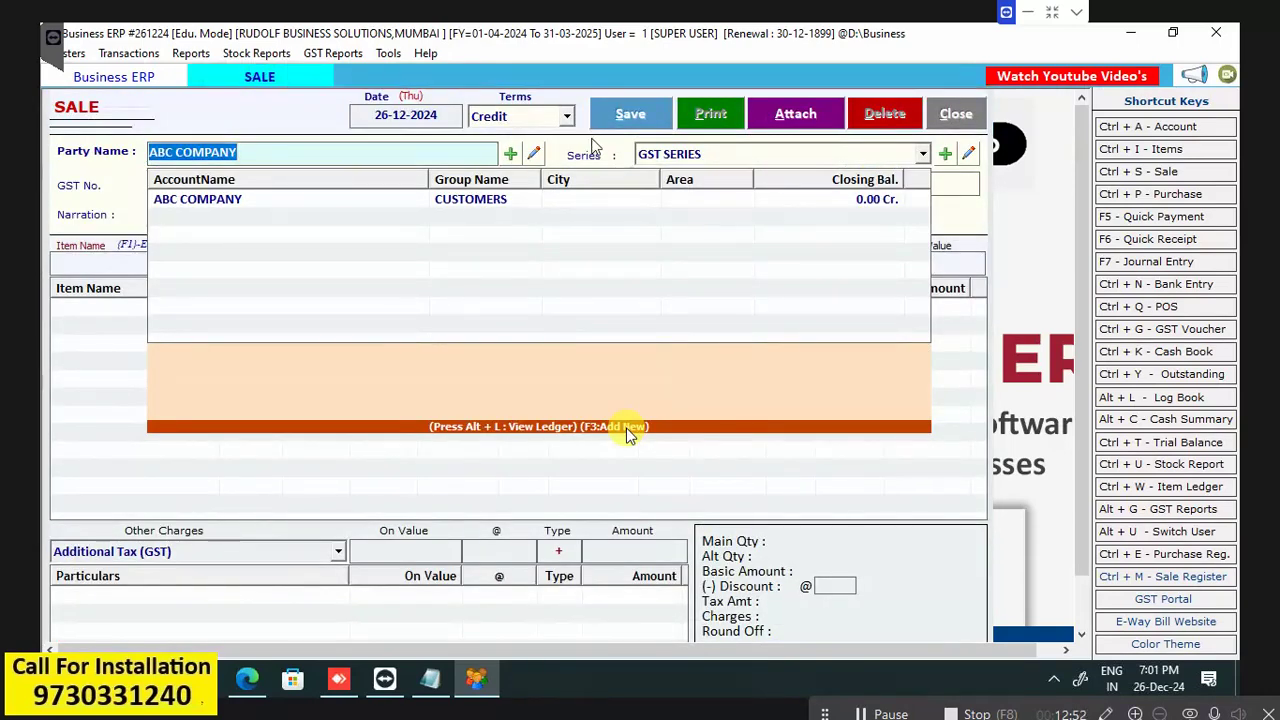
Select ABC COMPANY as the bill's party, keeping GST SERIES and the due date.
click(210, 200)
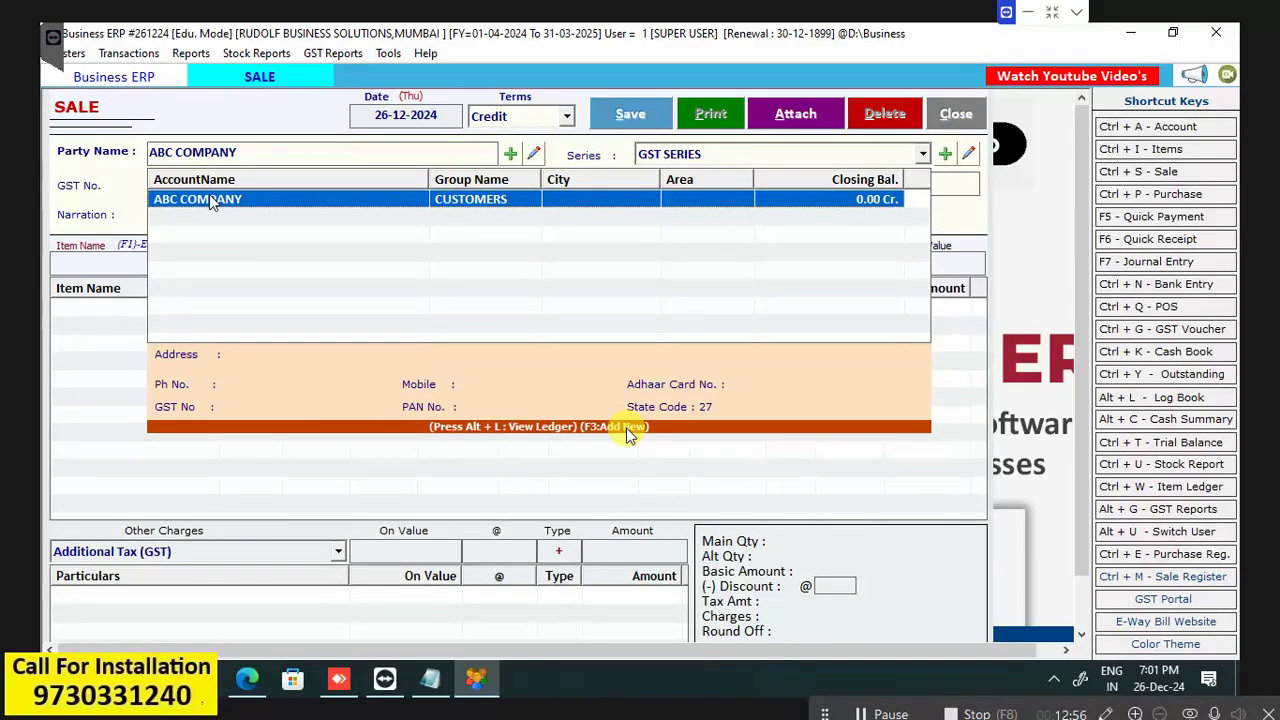
key(Return)
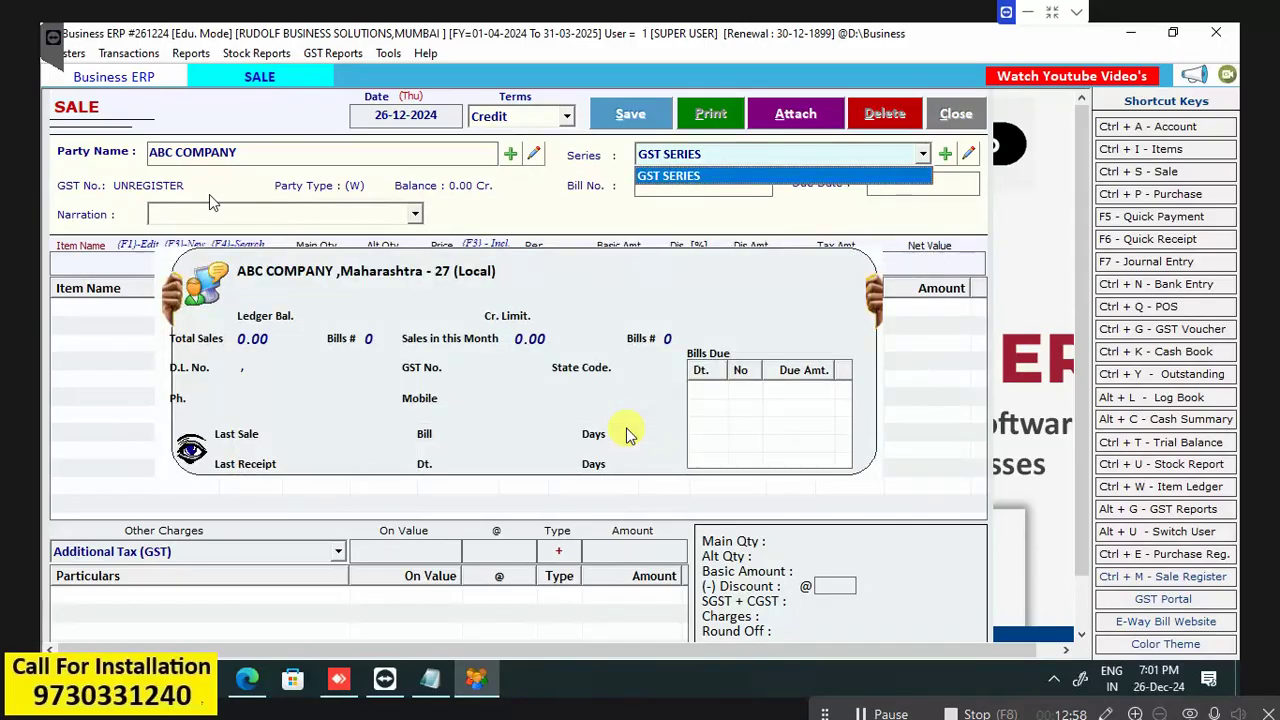
key(Return)
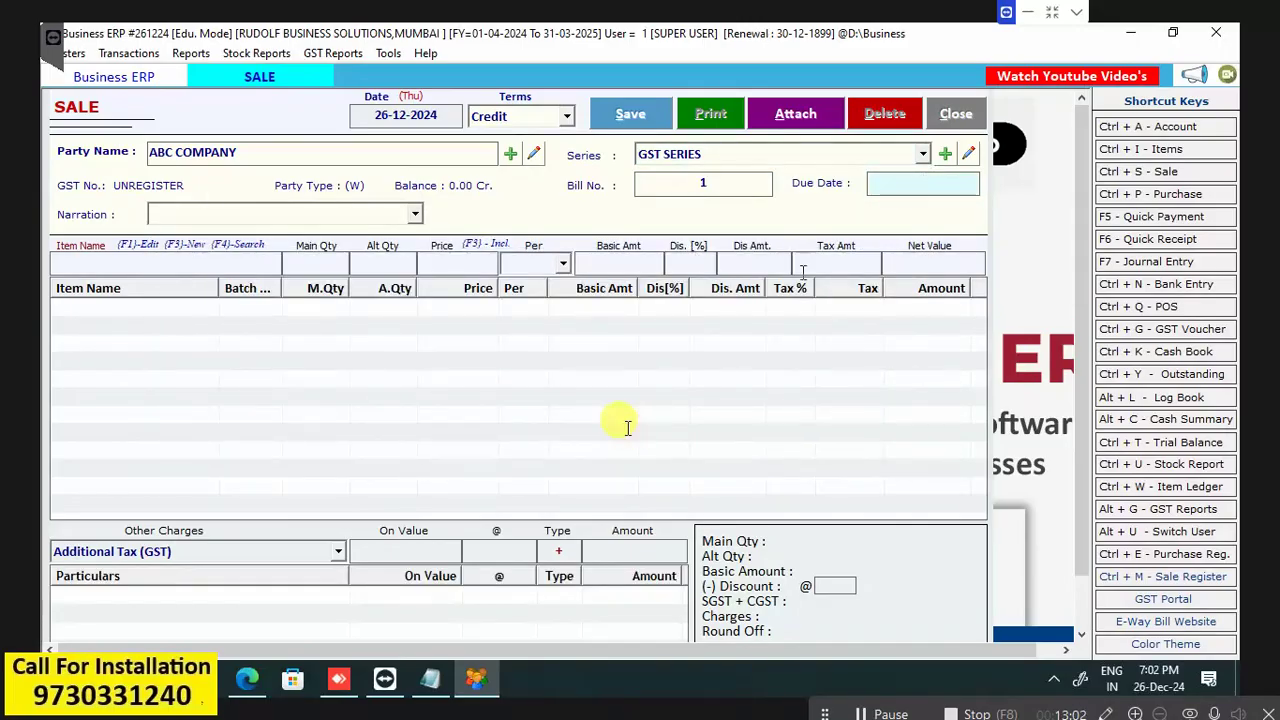
key(Return)
key(Return)
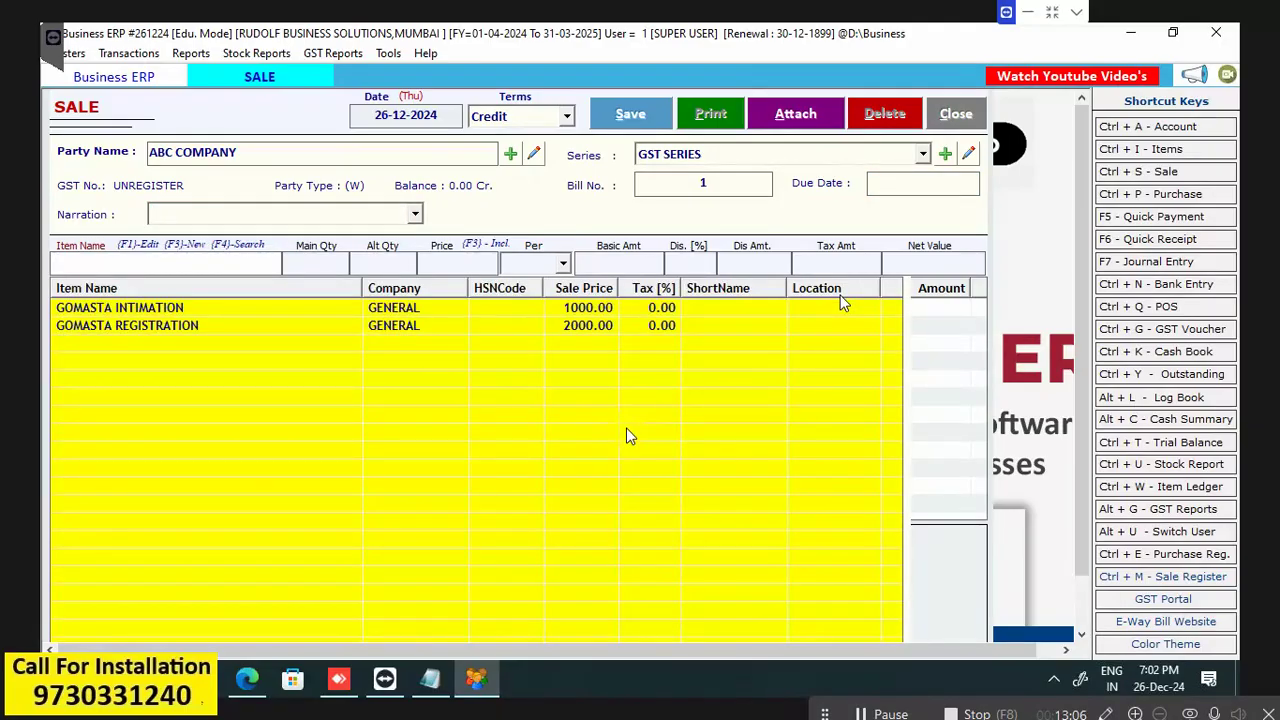
Add GOMASTA INTIMATION, quantity 1 at 1000, as the first bill line.
click(167, 313)
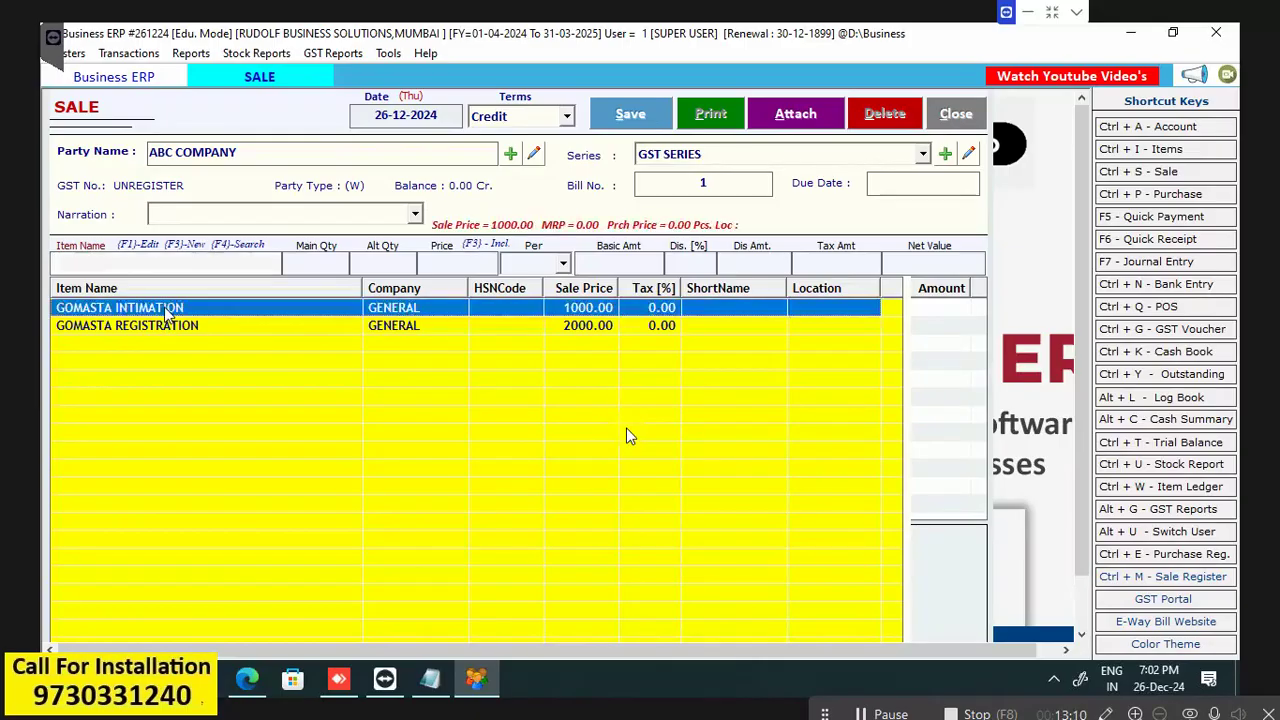
key(Return)
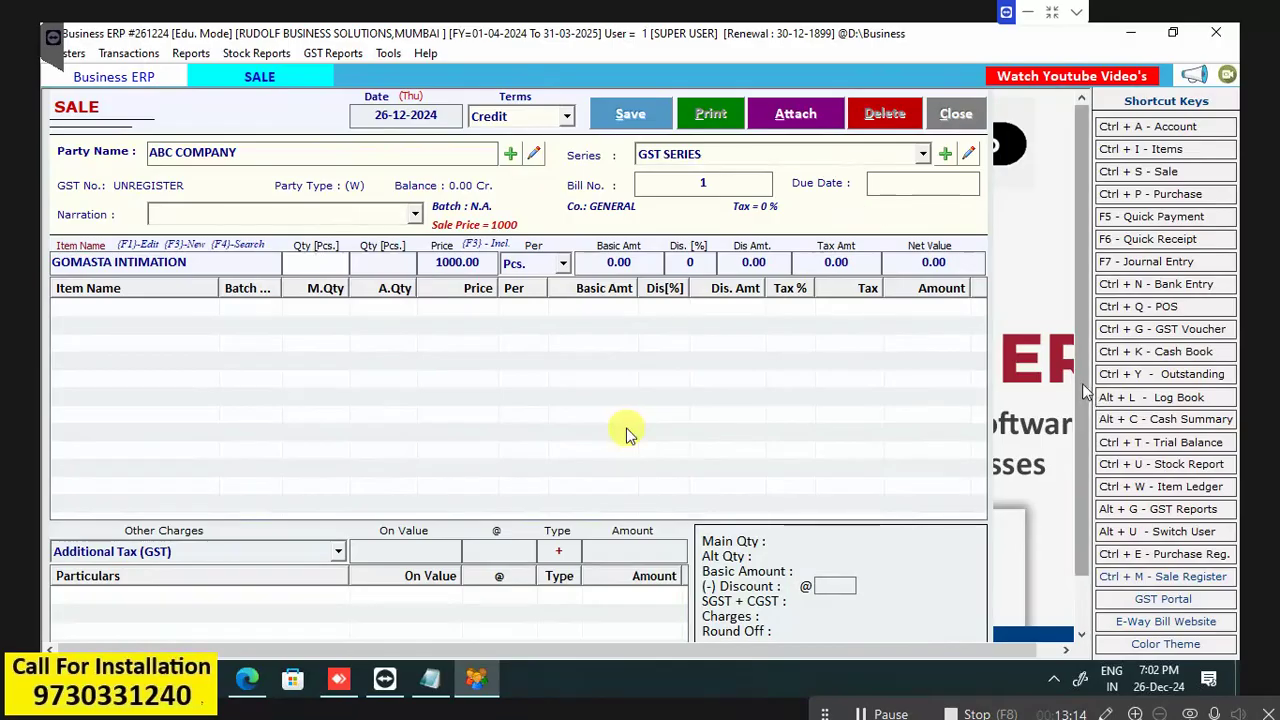
scroll(818, 563, down, 2)
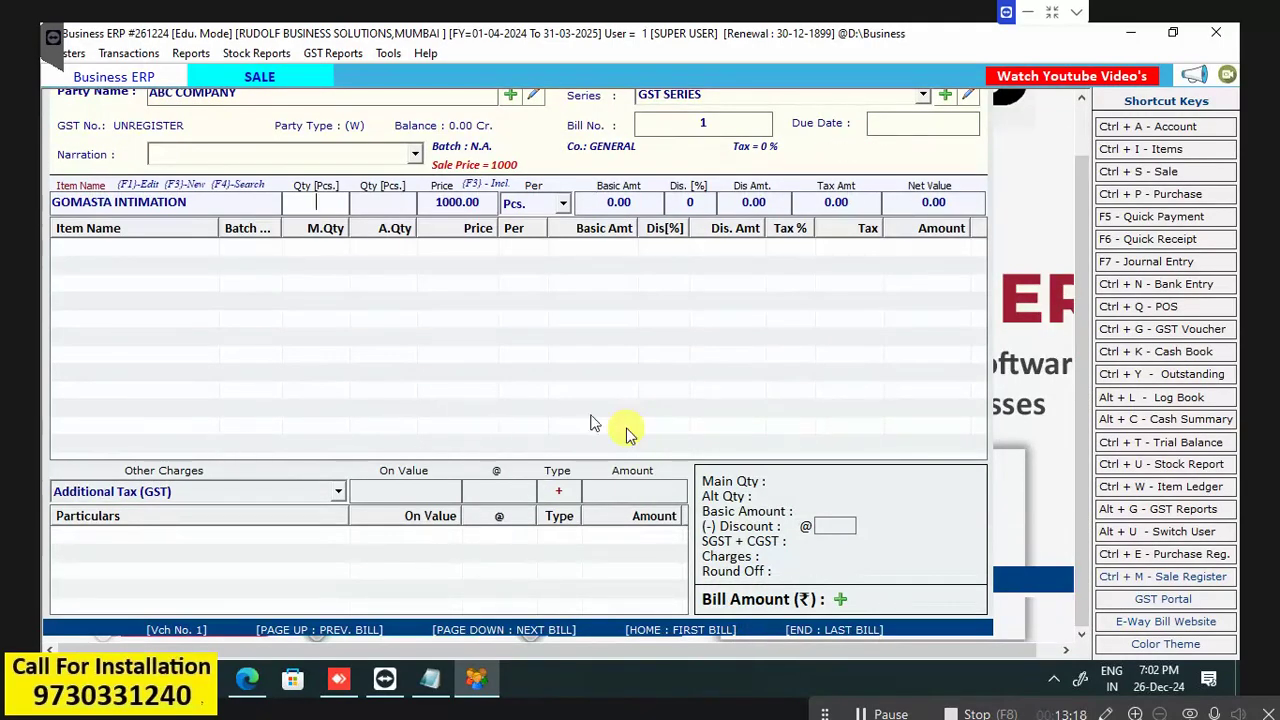
text(1)
key(Return)
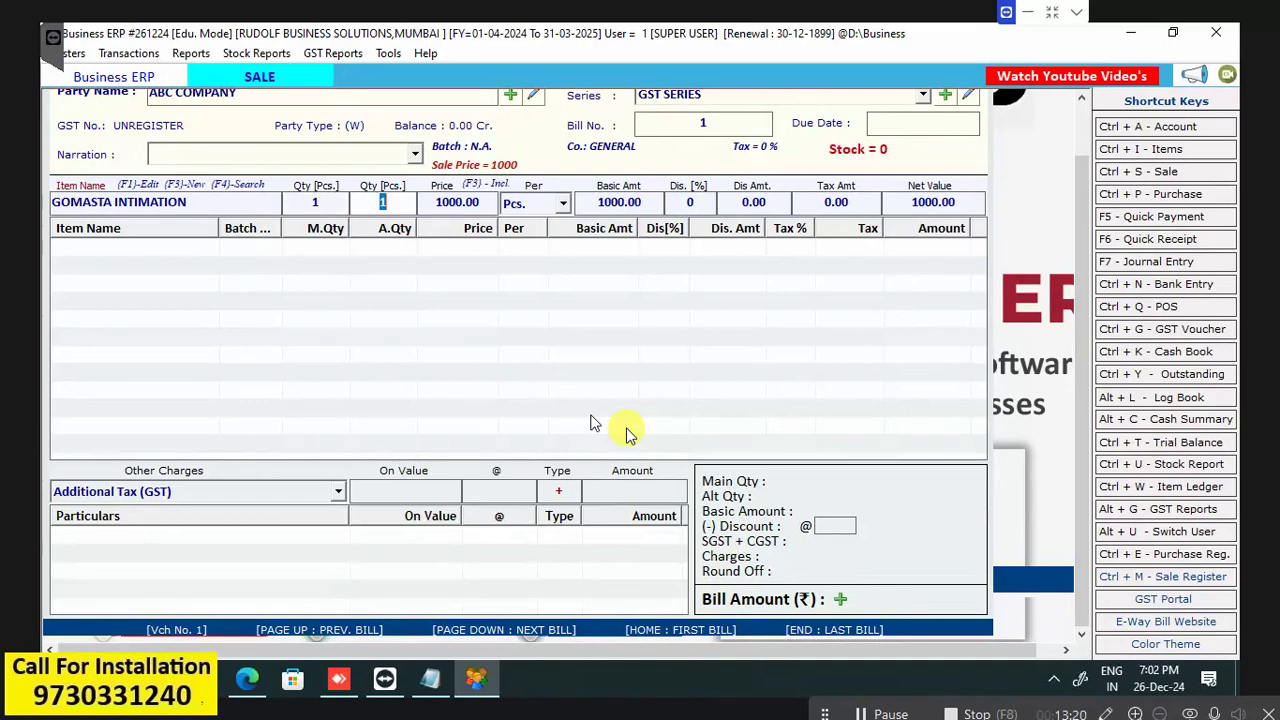
key(Return)
key(Return)
key(Return)
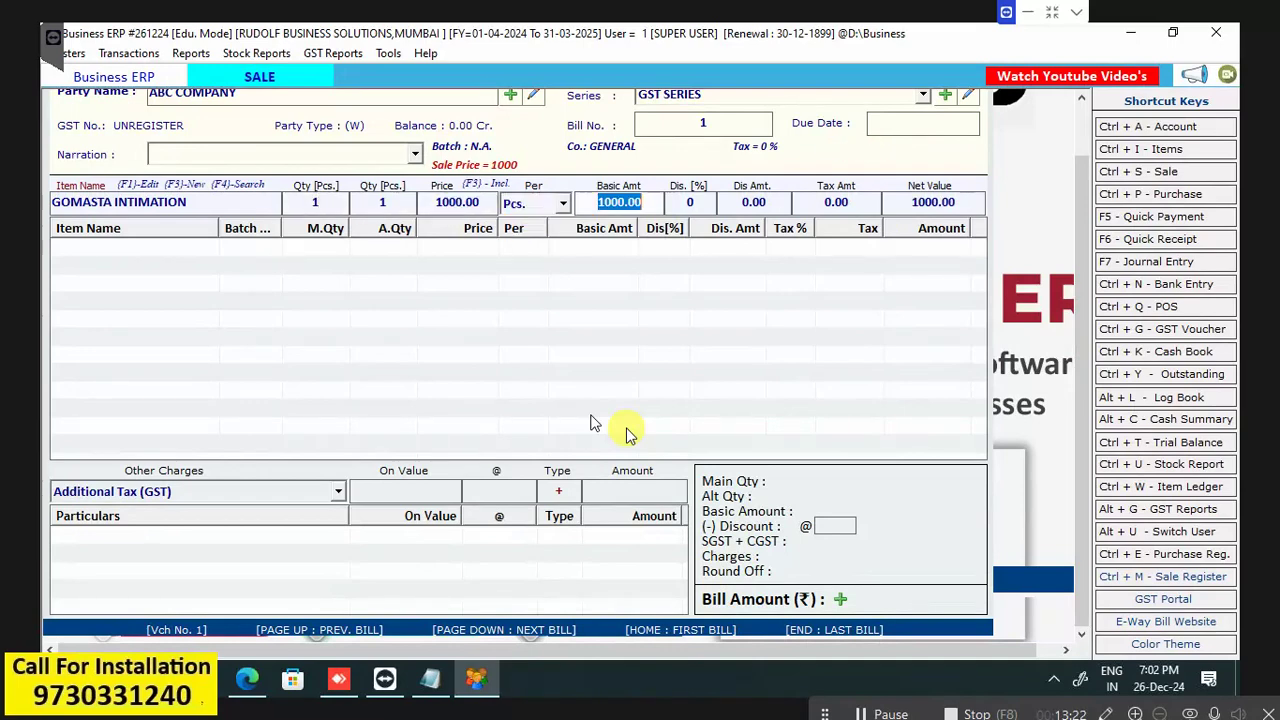
key(Return)
key(Return)
key(Return)
key(Return)
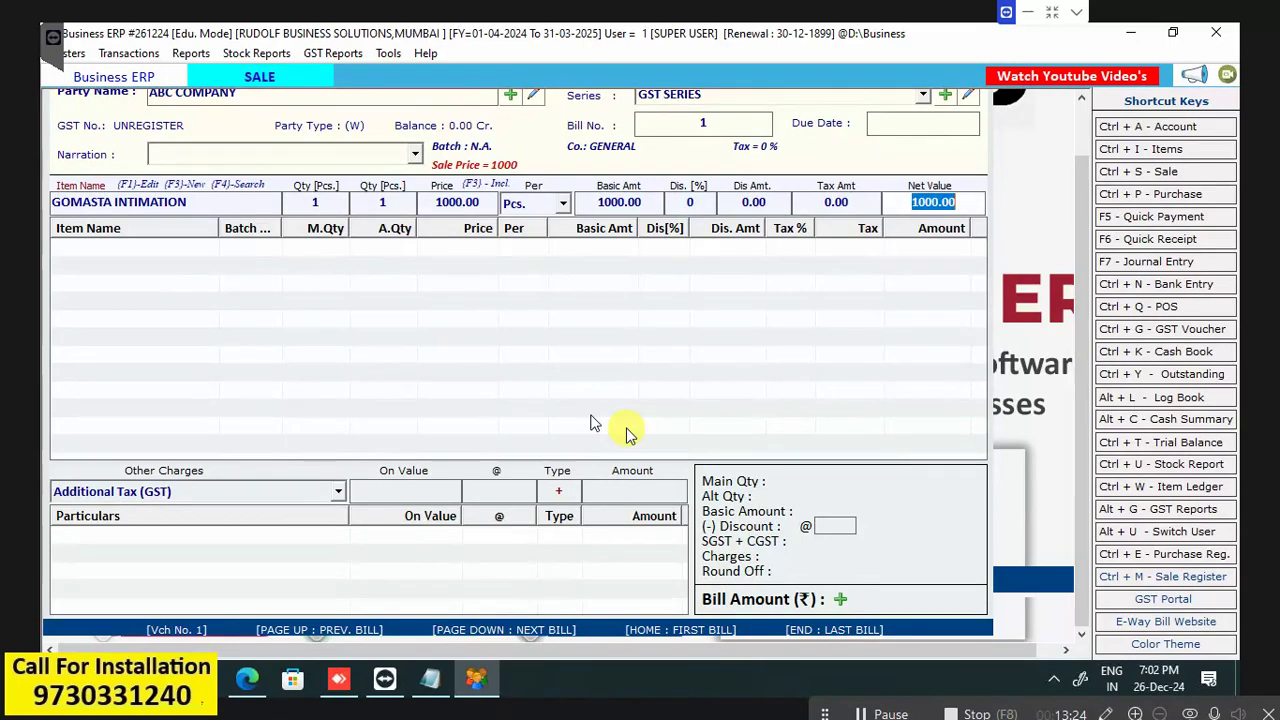
key(Return)
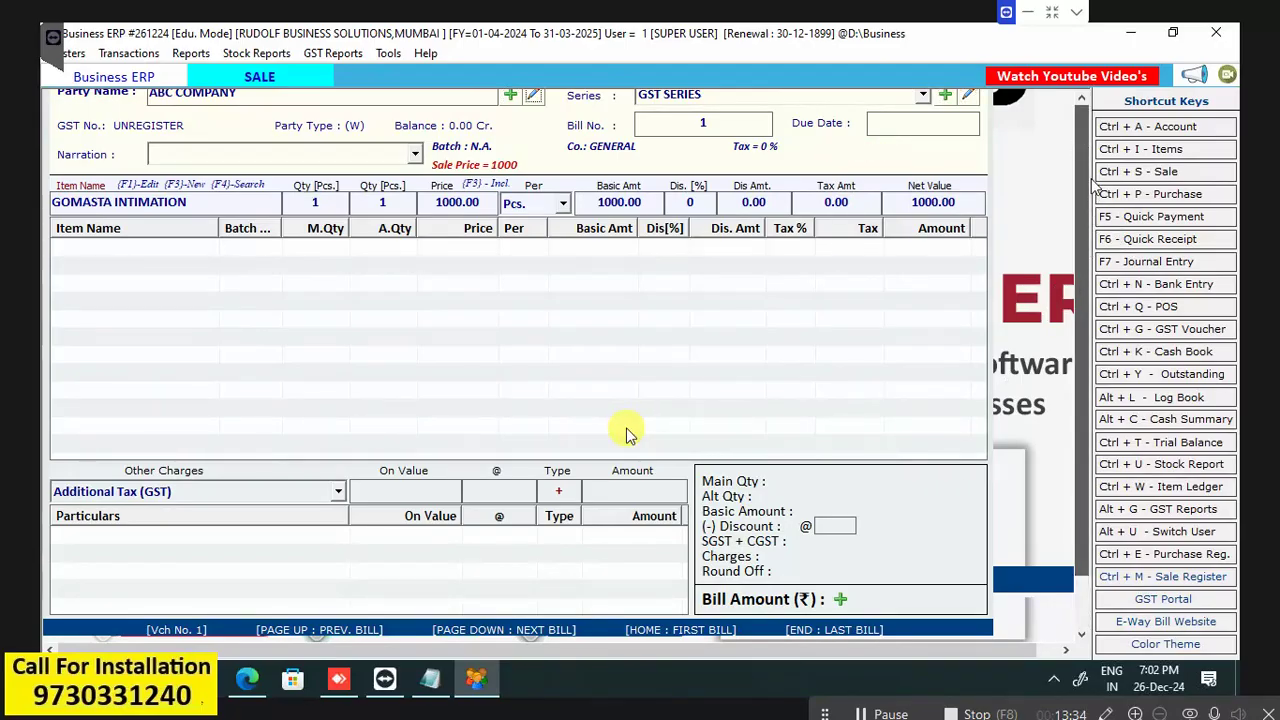
key(Tab)
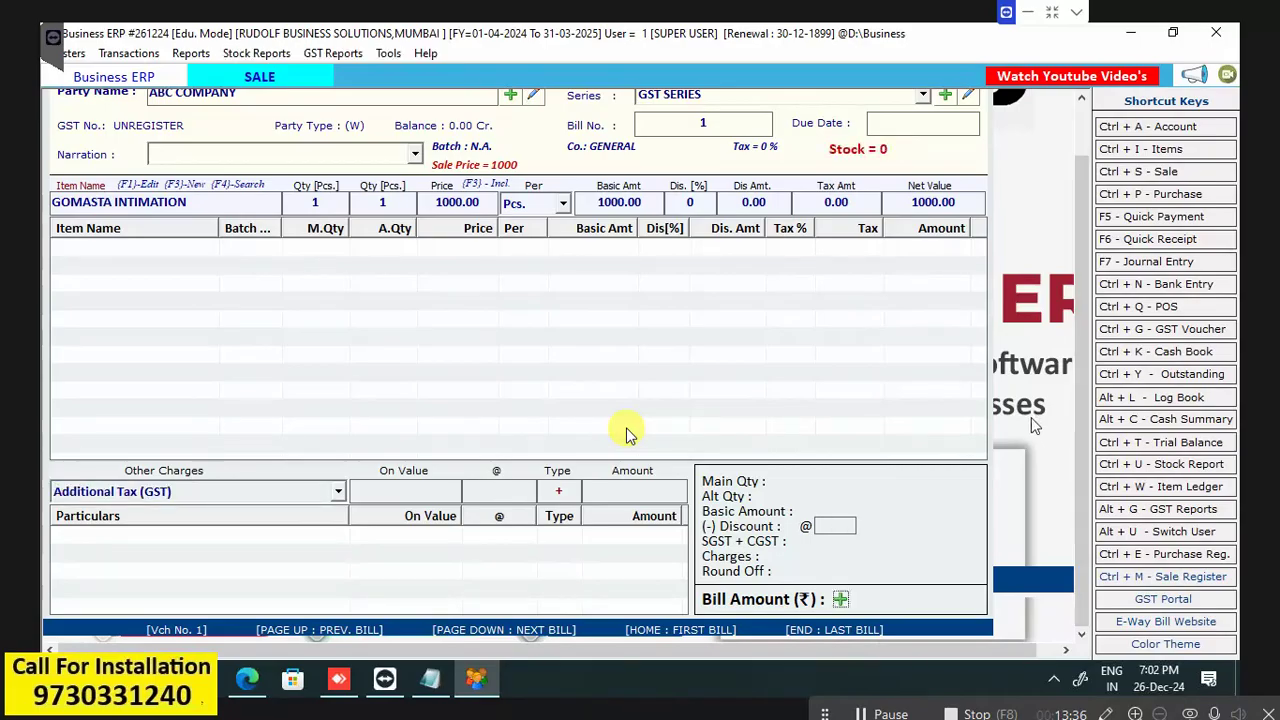
key(Tab)
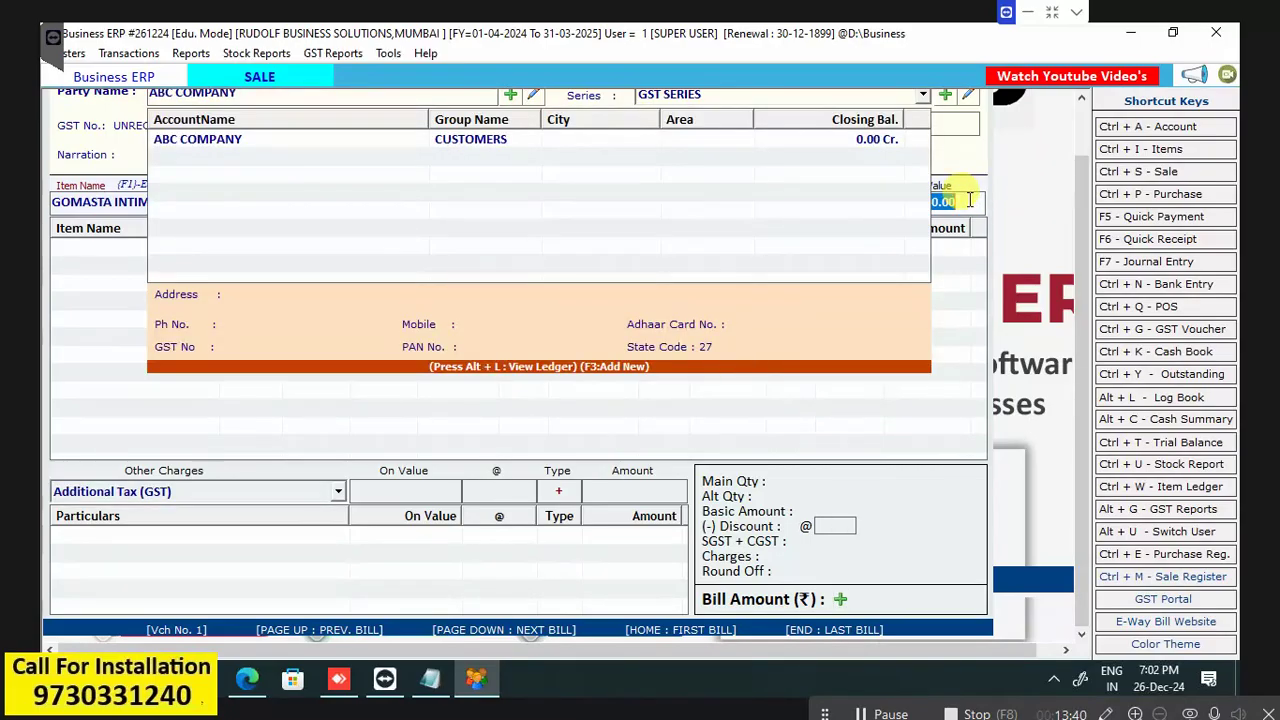
key(Return)
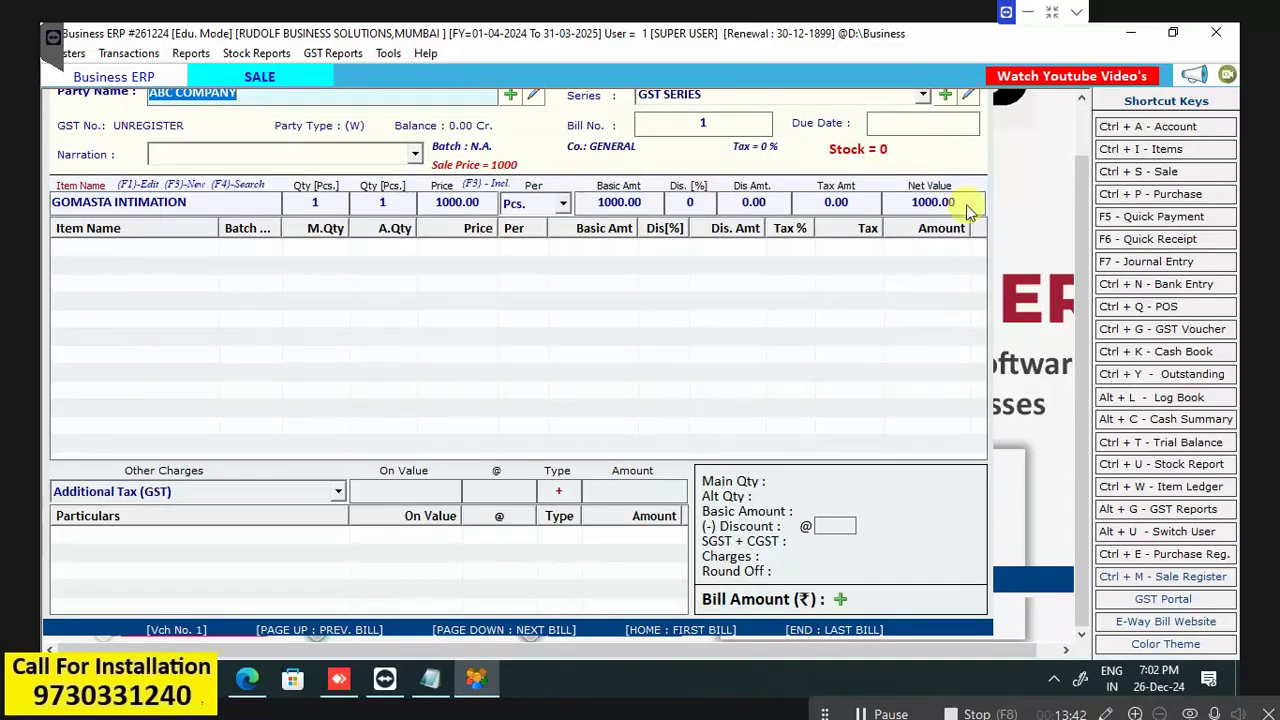
key(Return)
key(Return)
key(Return)
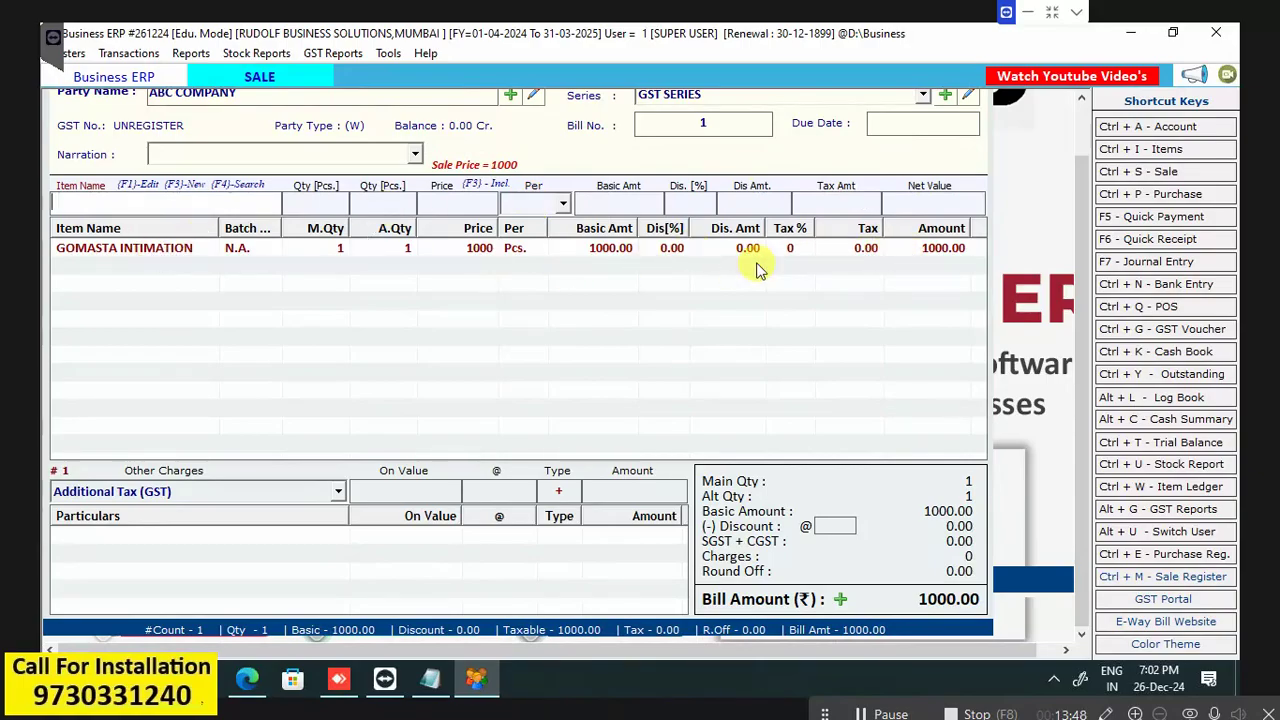
Add GOMASTA REGISTRATION, quantity 1 at 2000, as the next bill line.
key(Down)
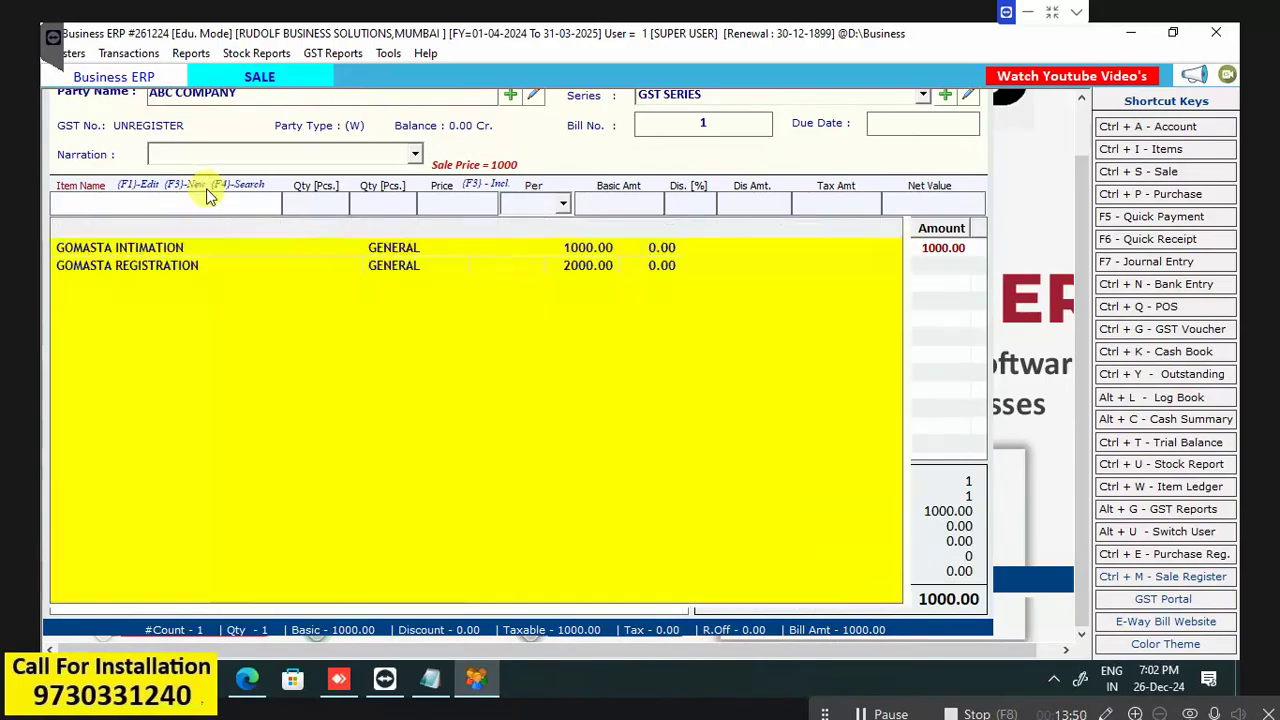
key(Down)
key(Down)
key(Return)
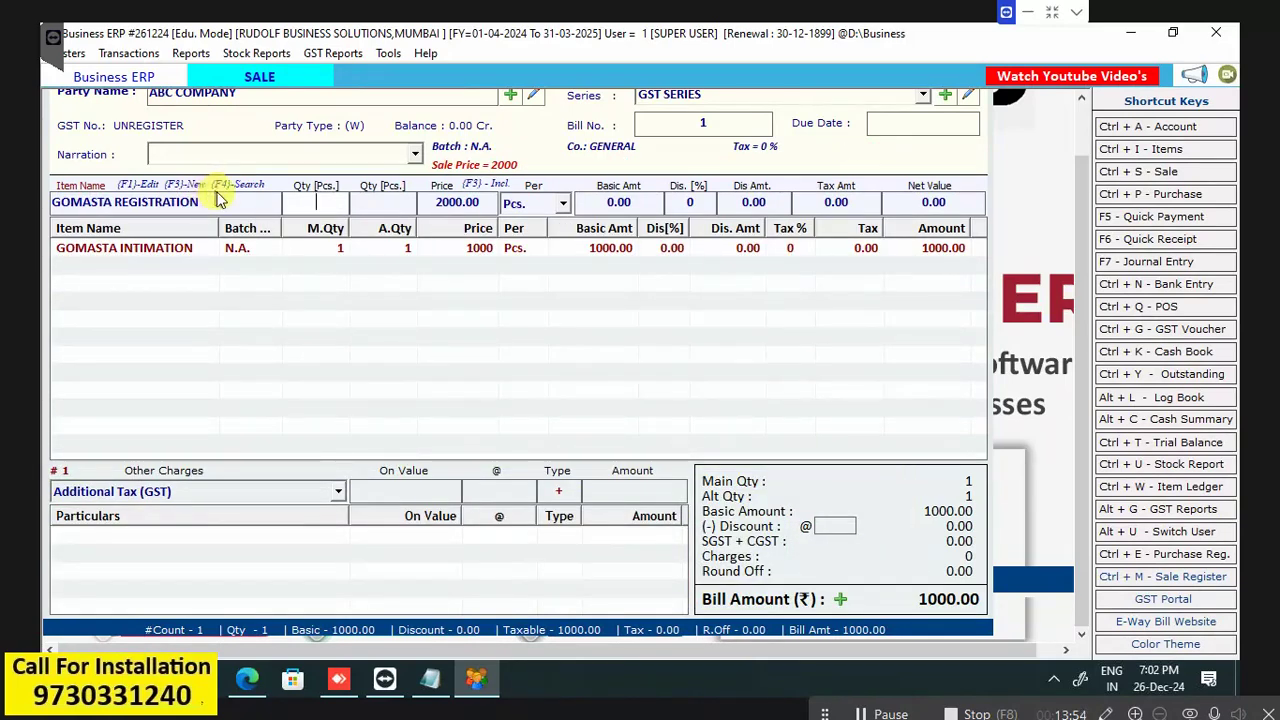
text(1)
key(Return)
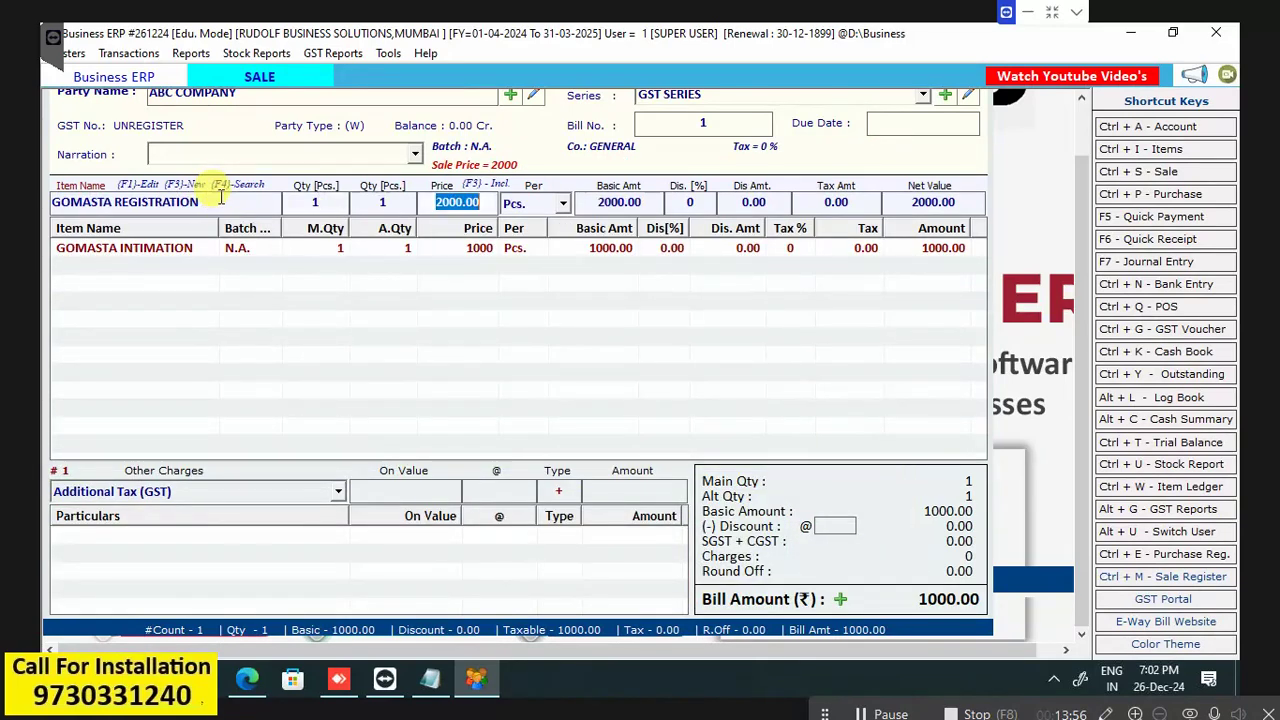
key(Return)
key(Return)
key(Return)
key(Return)
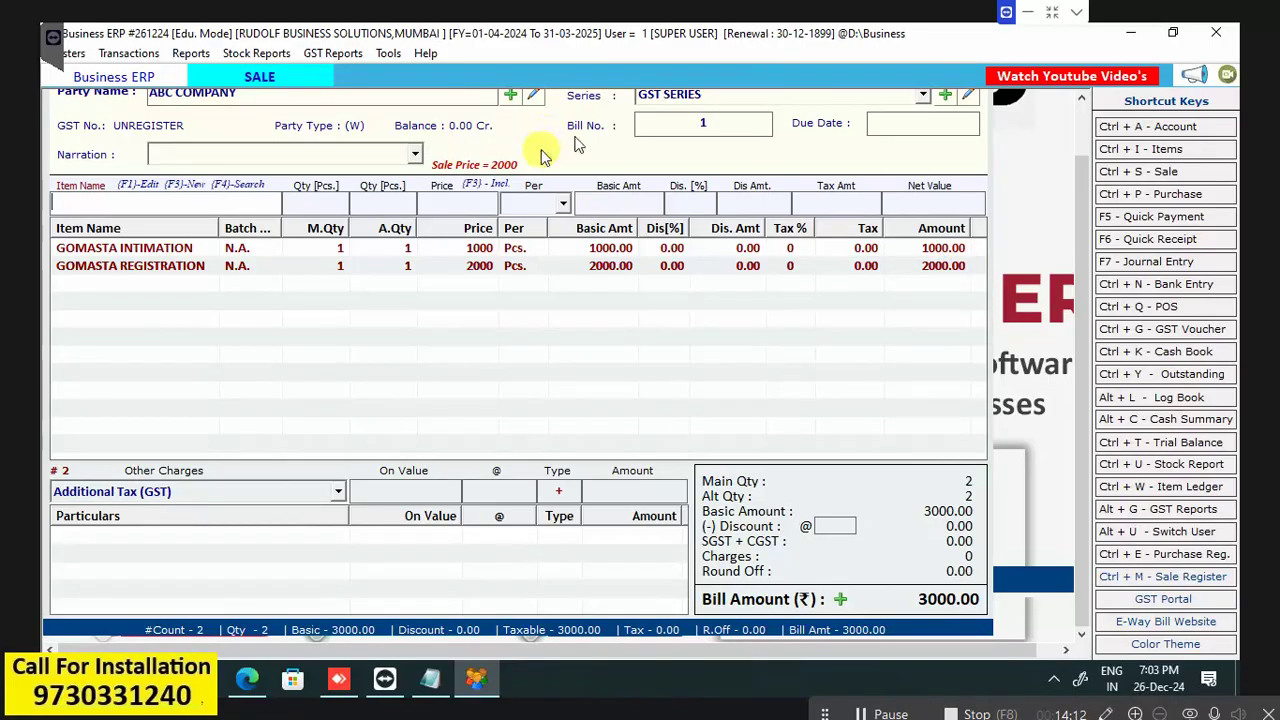
Reprice the GOMASTA INTIMATION line to 800.
double_click(196, 250)
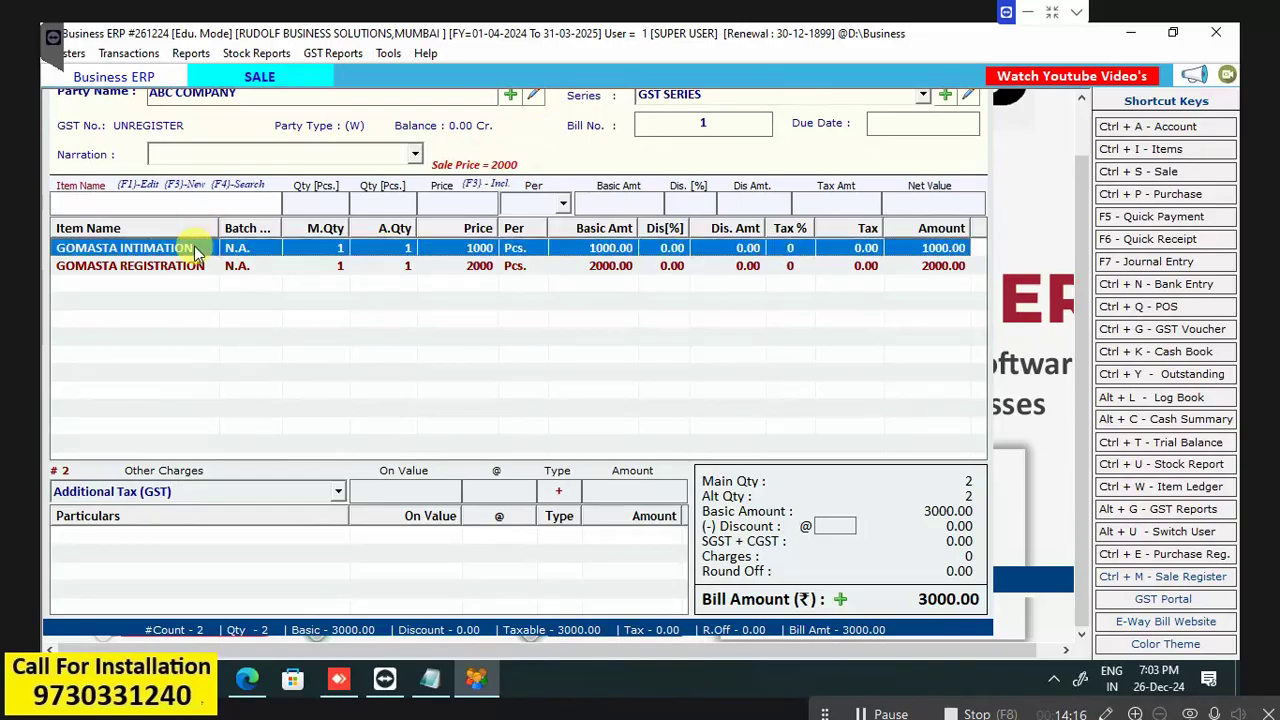
key(Return)
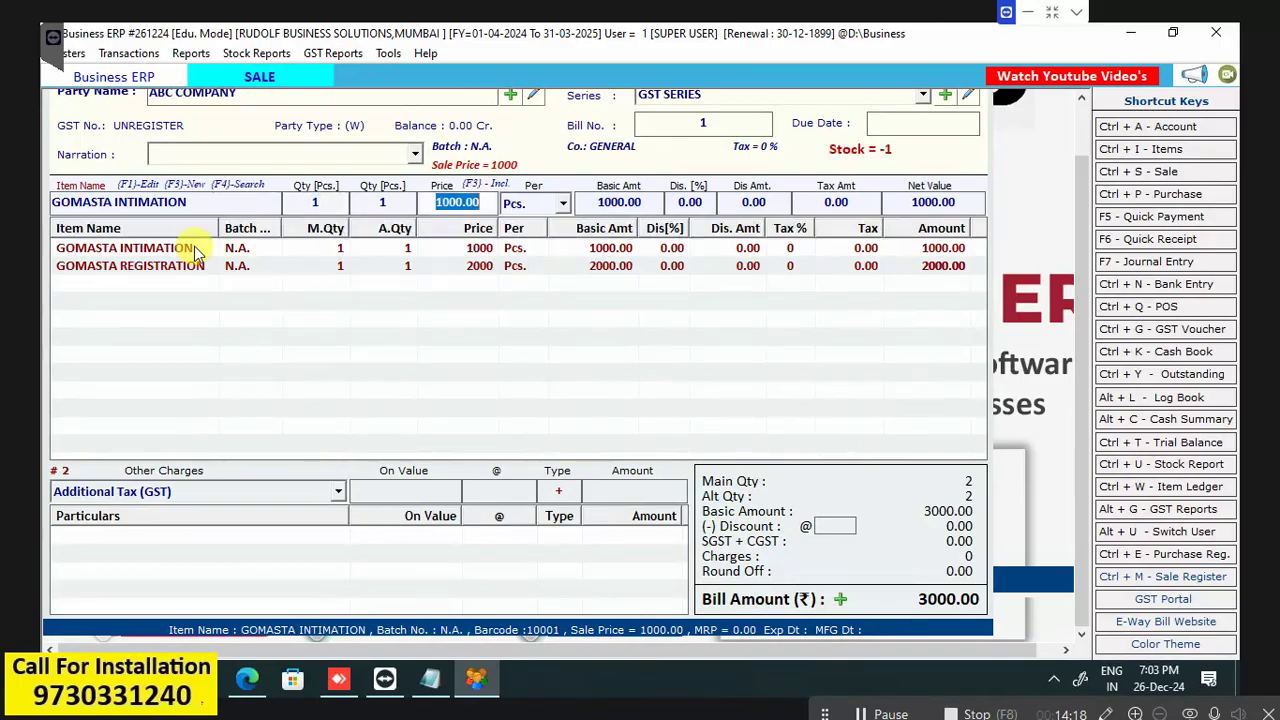
text(800)
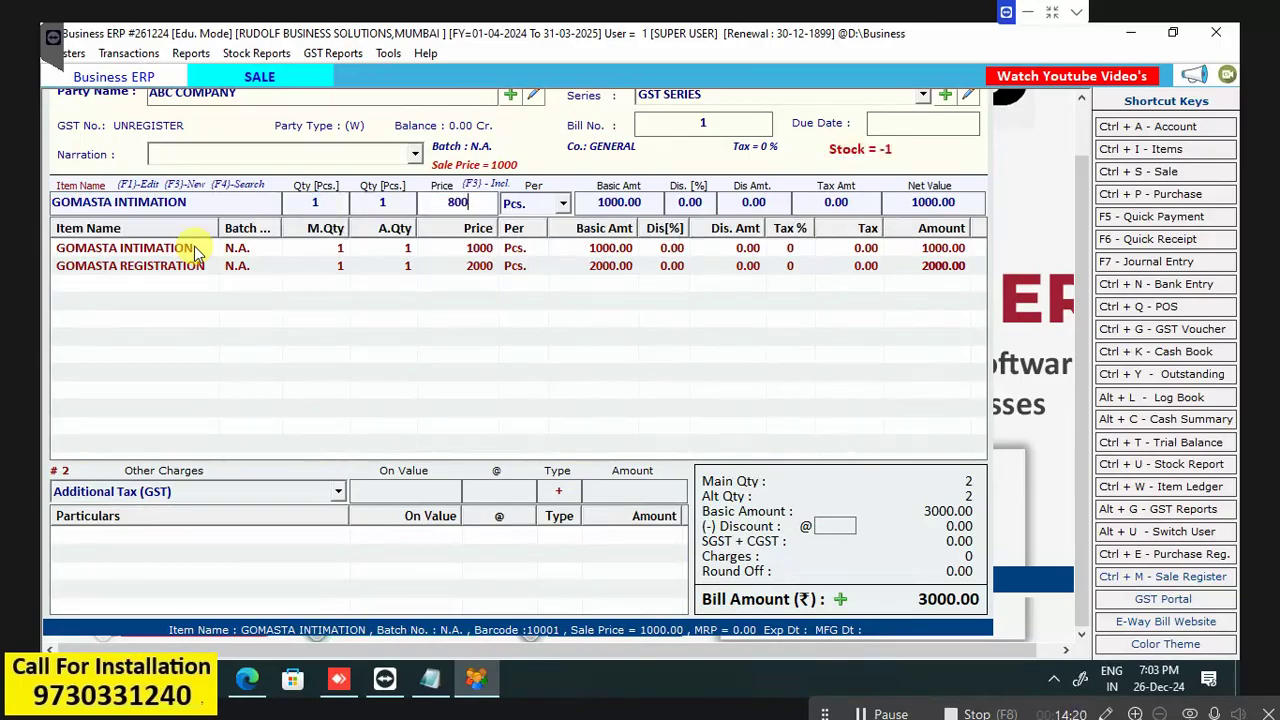
key(Return)
key(Return)
key(Return)
key(Return)
key(Return)
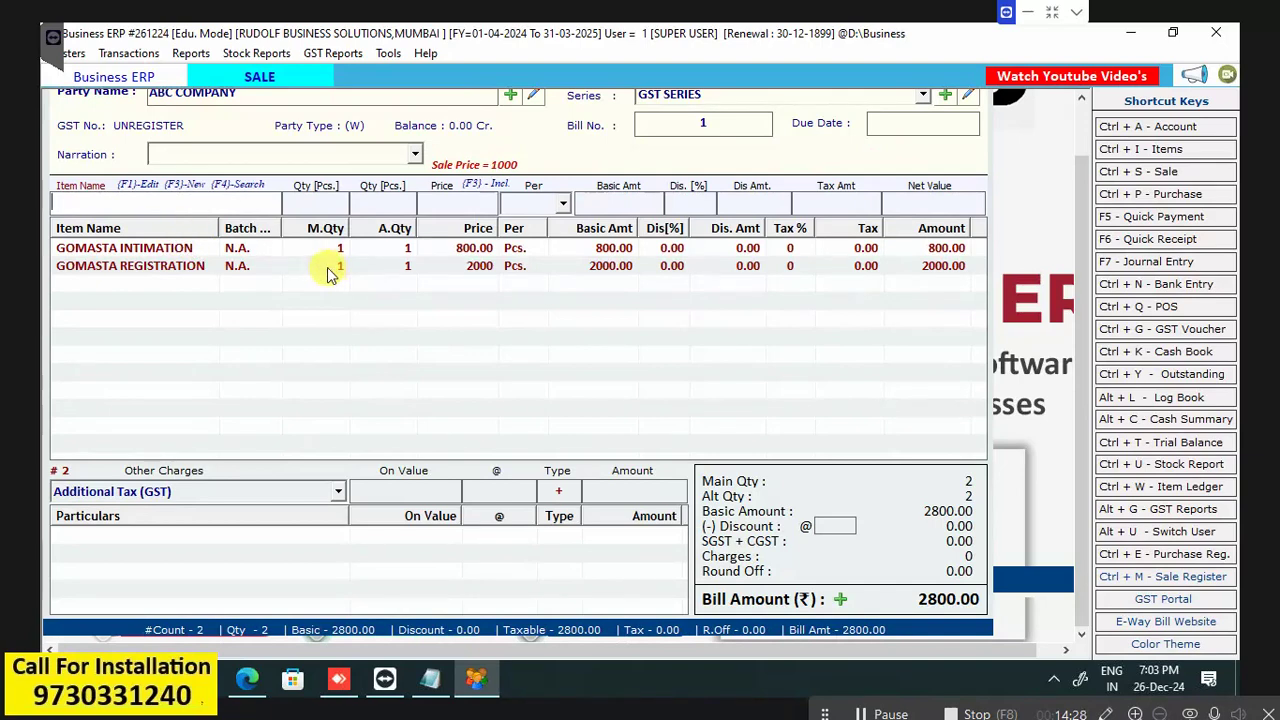
Reprice the GOMASTA REGISTRATION line to 1950, making the bill 2750.00.
double_click(323, 268)
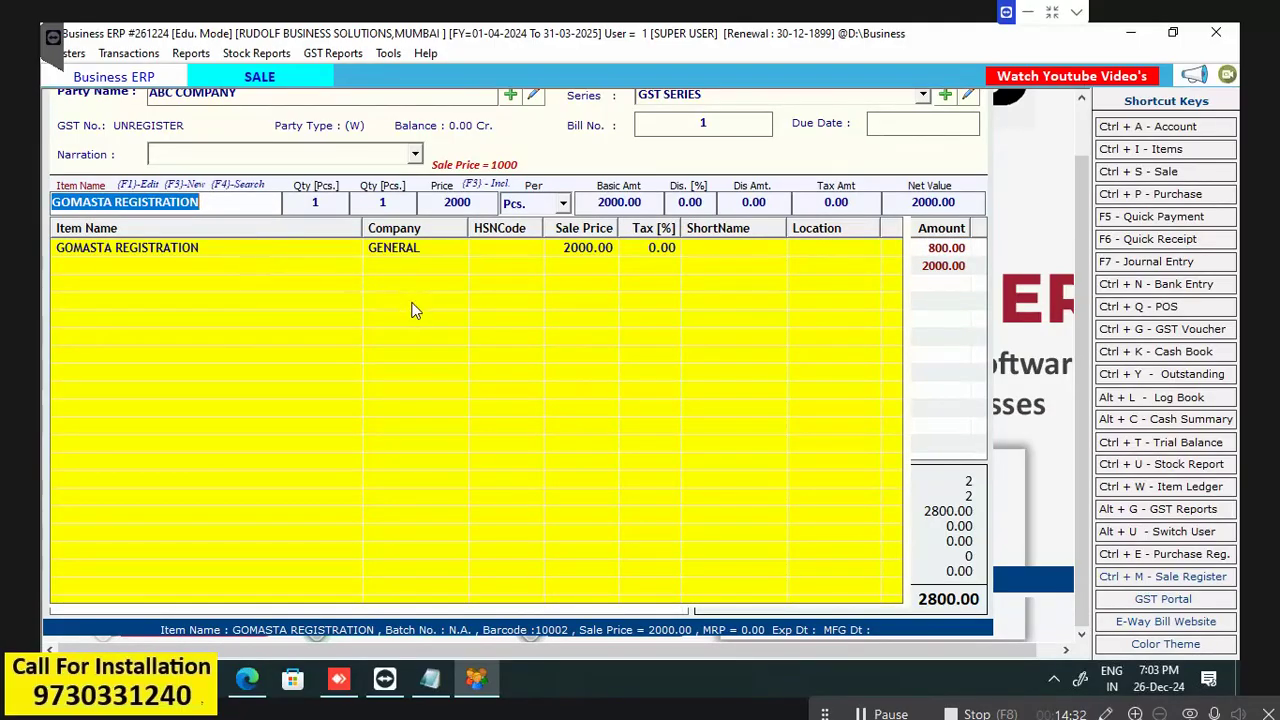
key(Escape)
double_click(271, 270)
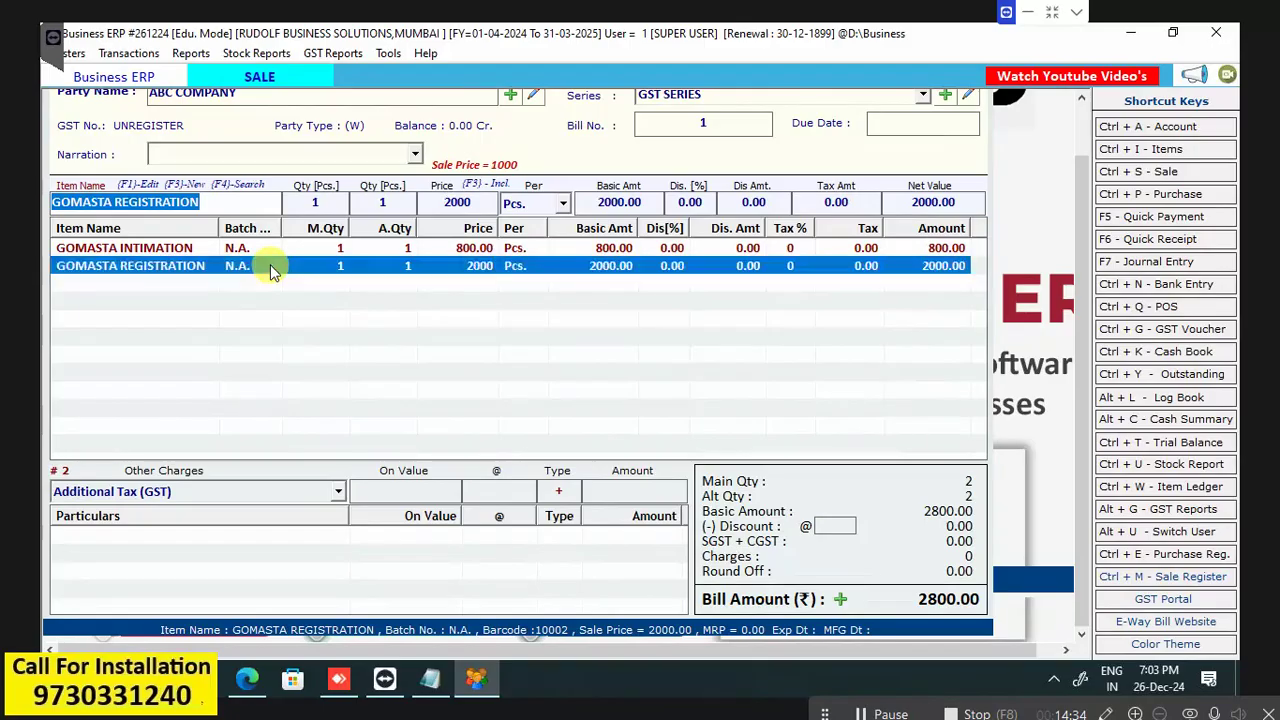
key(Return)
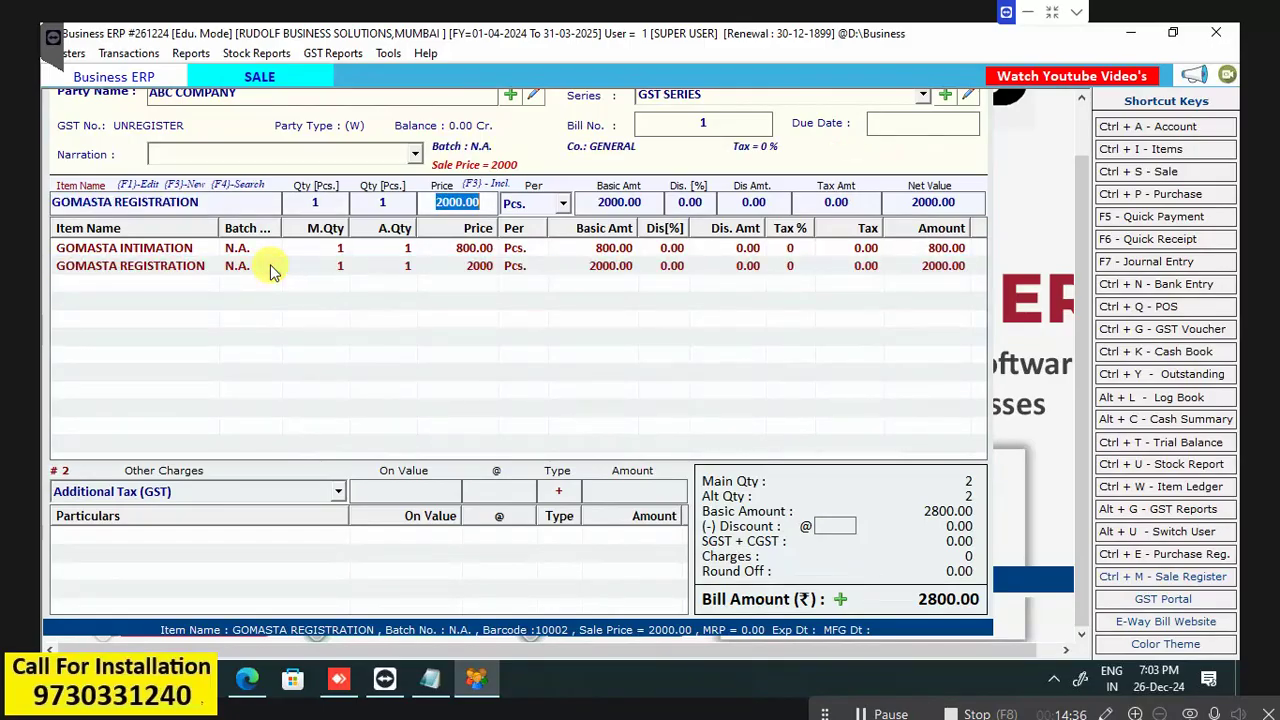
text(1950)
key(Return)
key(Return)
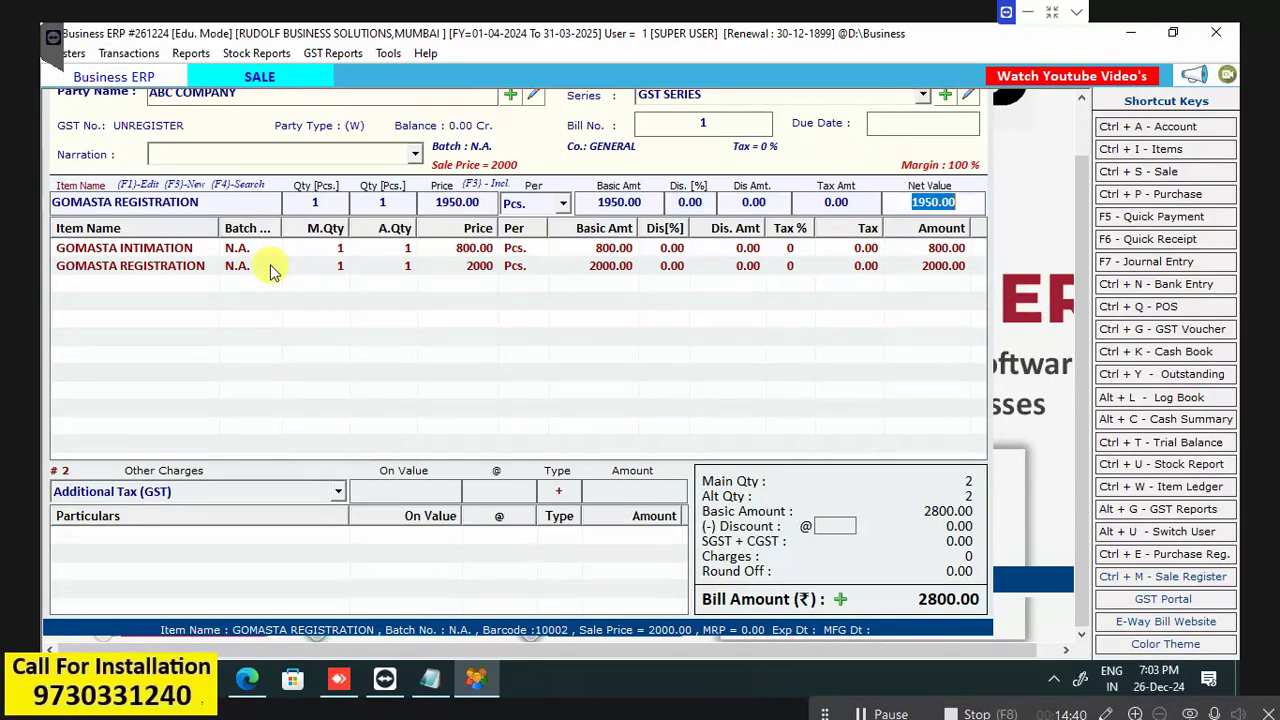
key(Return)
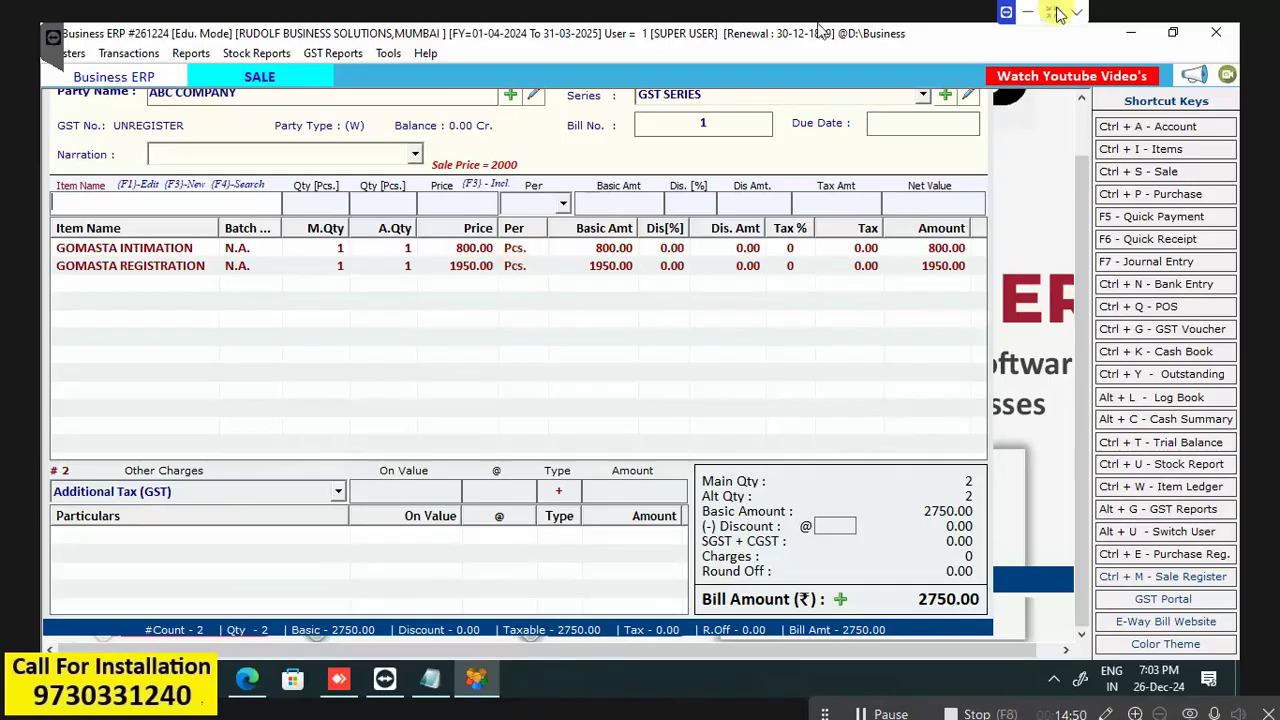
drag(1079, 180, 1081, 127)
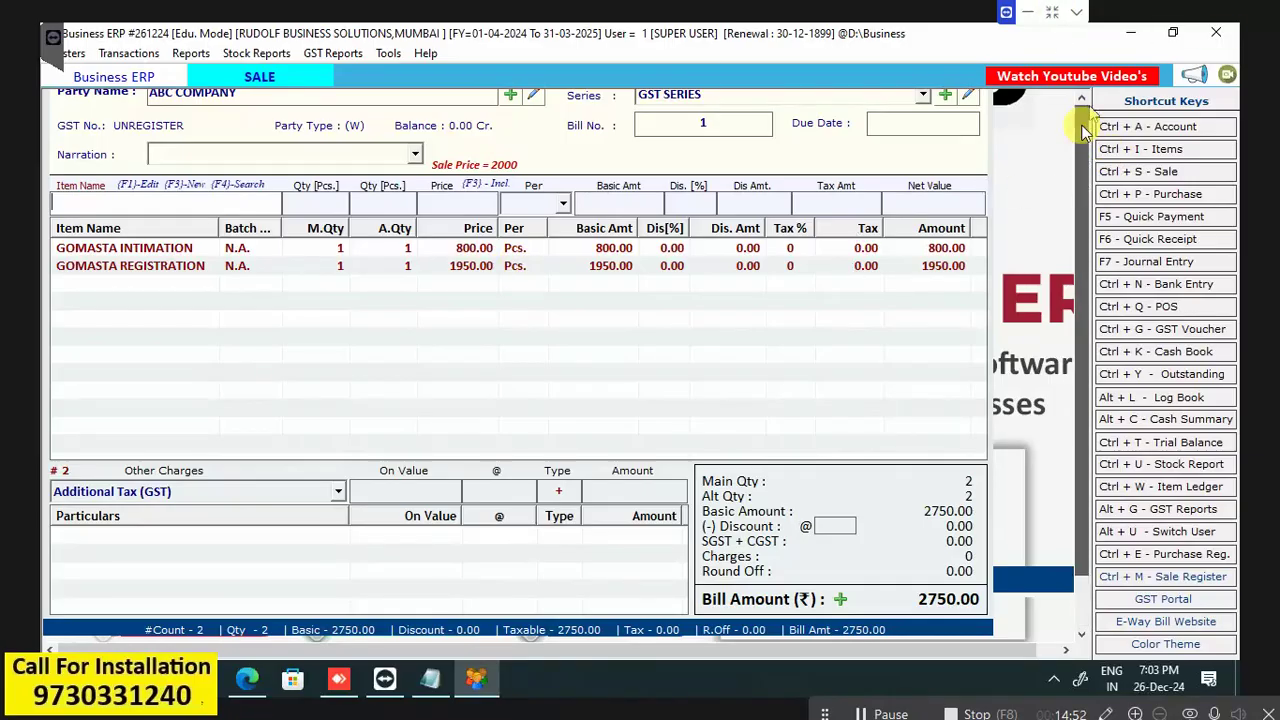
Save sale bill 1 for ABC COMPANY at 2750.00 and choose to print it.
click(642, 112)
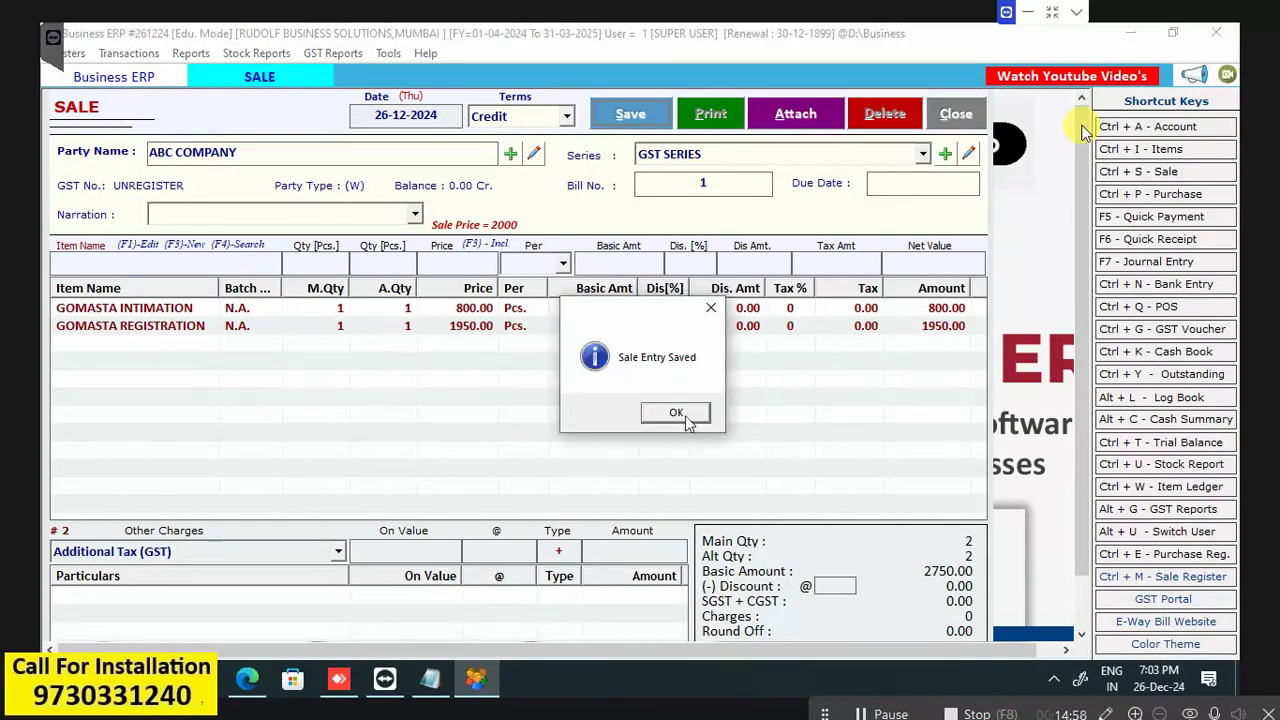
click(684, 414)
click(612, 414)
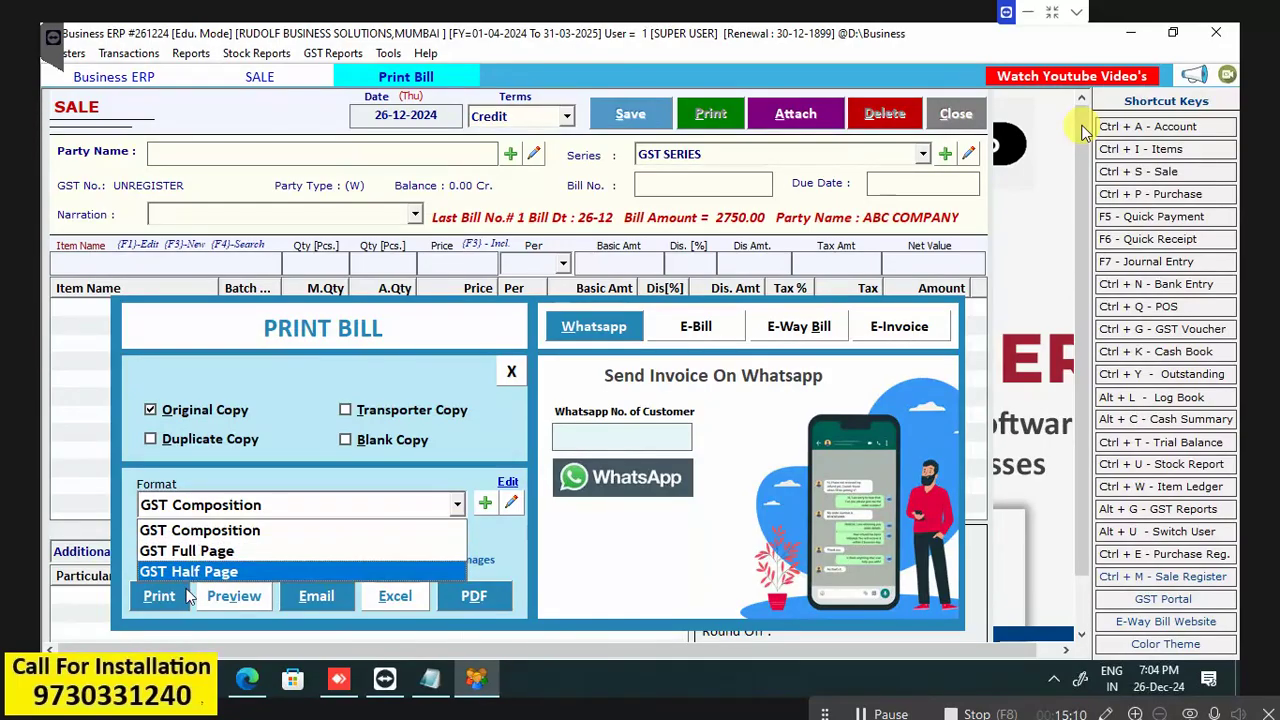
Choose the GST Composition format and preview bill 1 for ABC COMPANY.
click(235, 535)
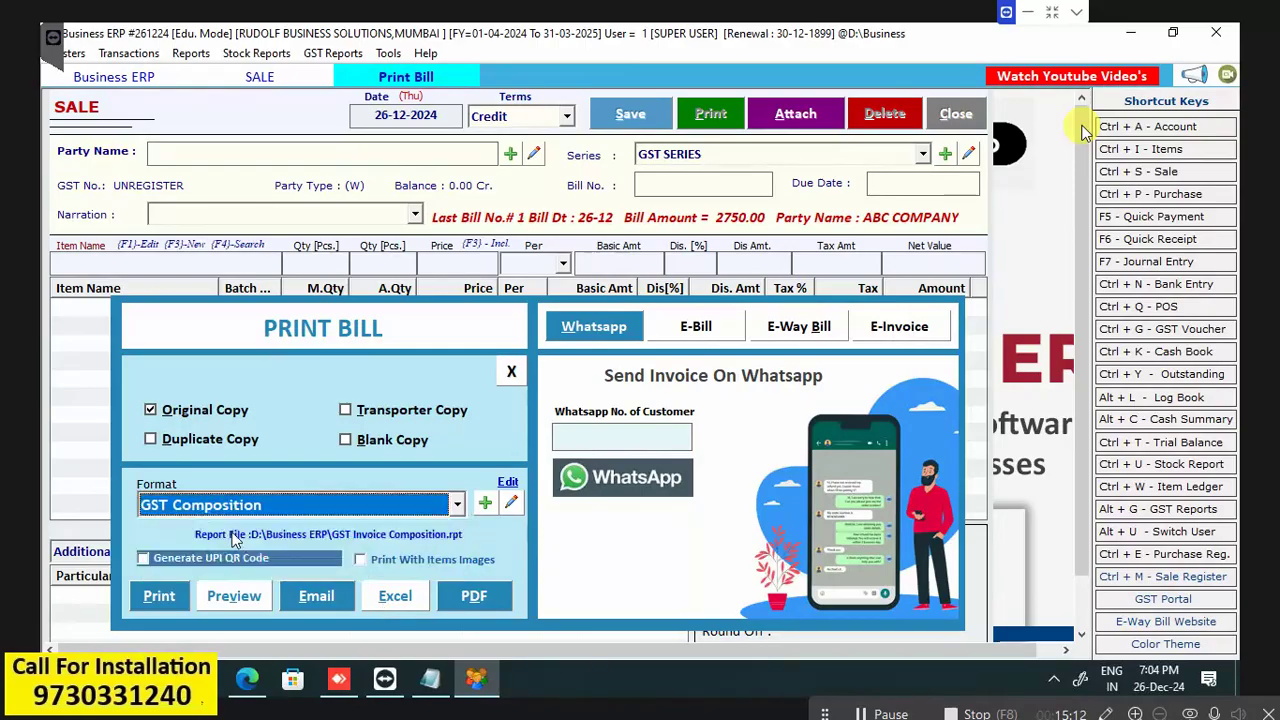
click(237, 597)
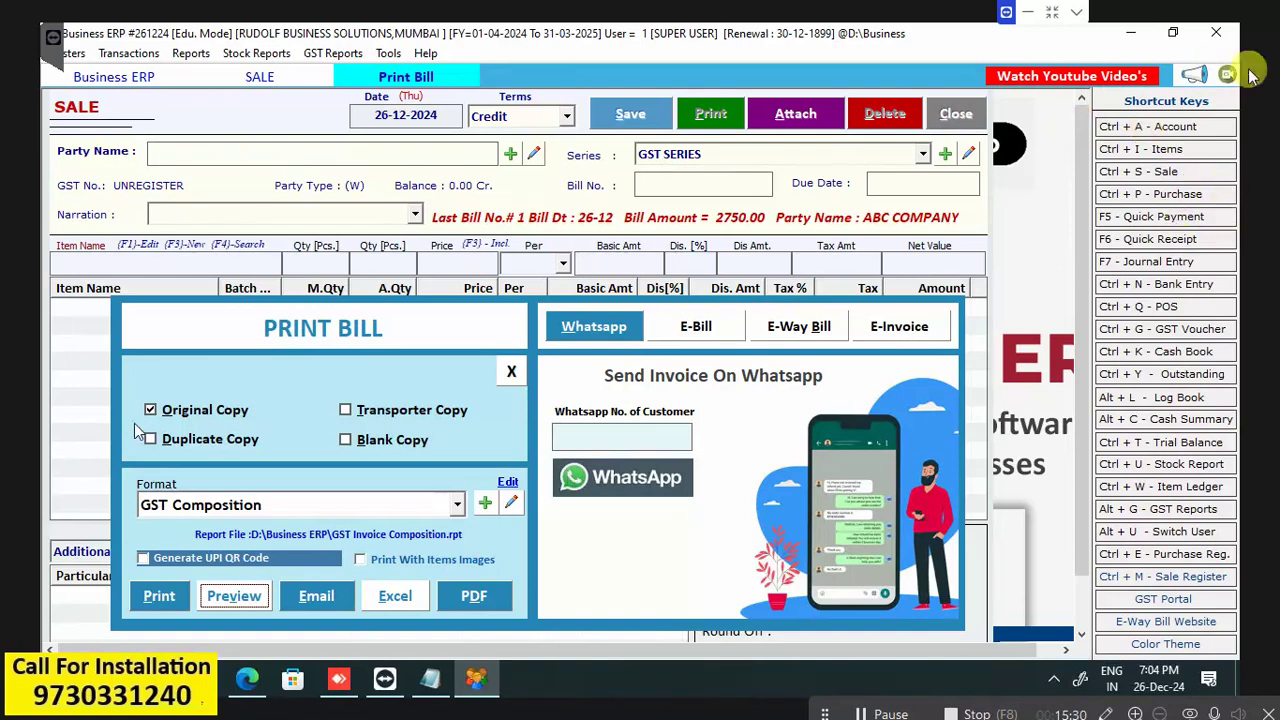
click(242, 603)
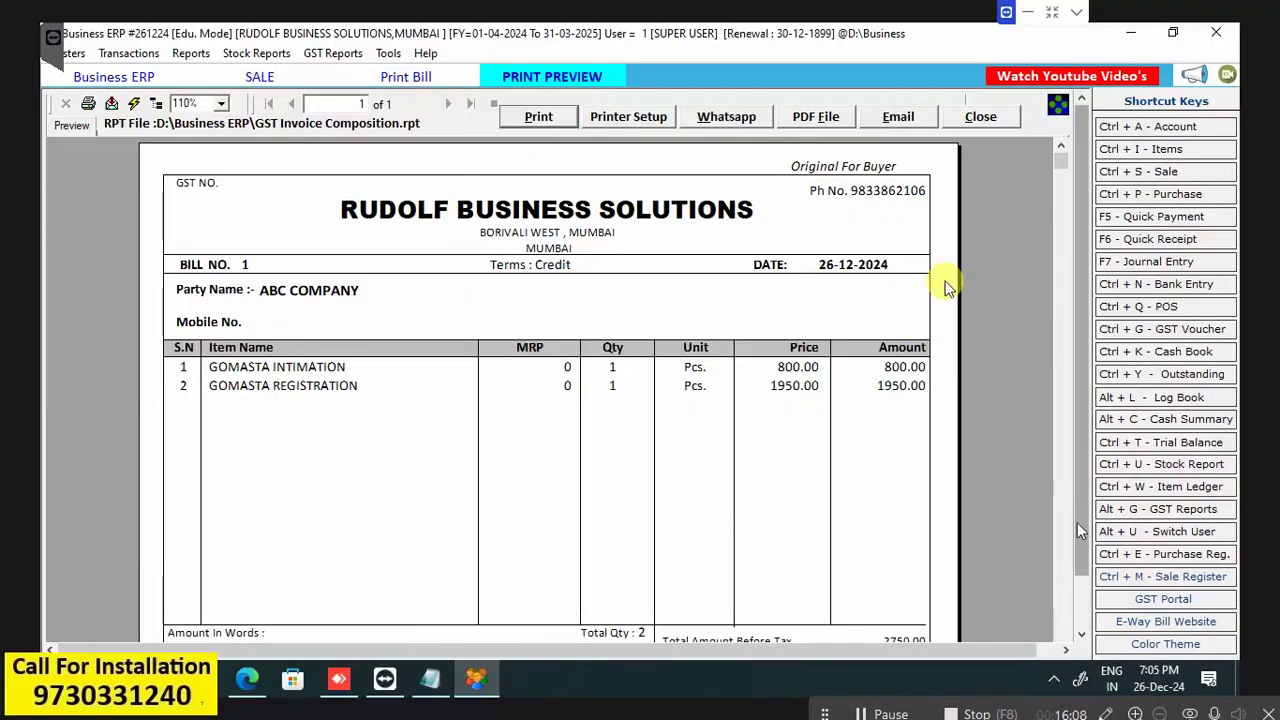
Scroll through the bill 1 preview, then close it.
drag(1085, 455, 1112, 548)
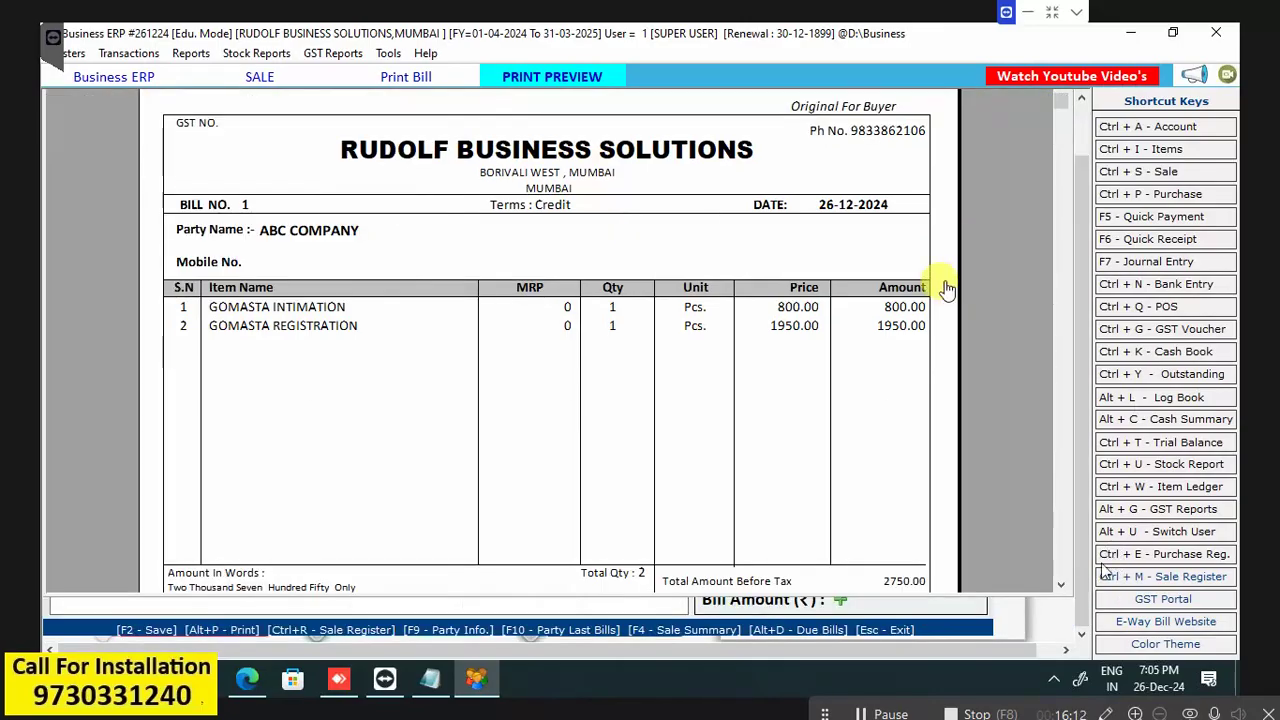
drag(1087, 430, 1093, 384)
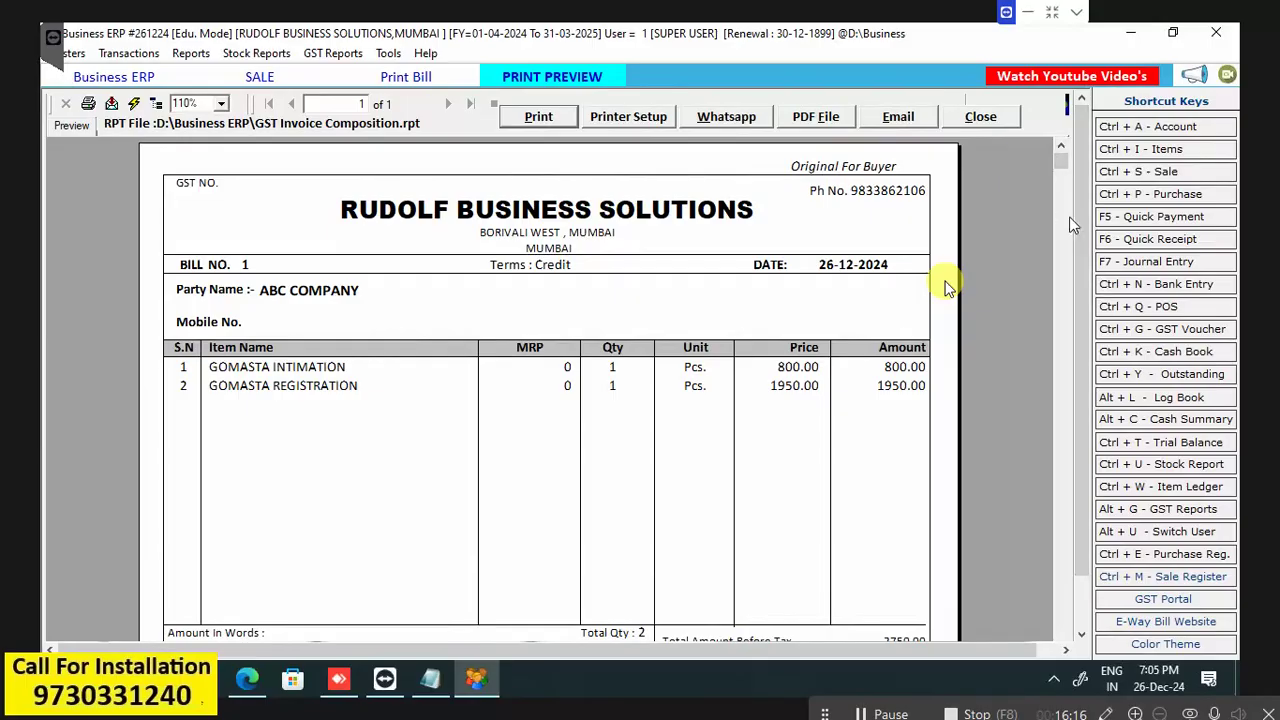
click(1082, 636)
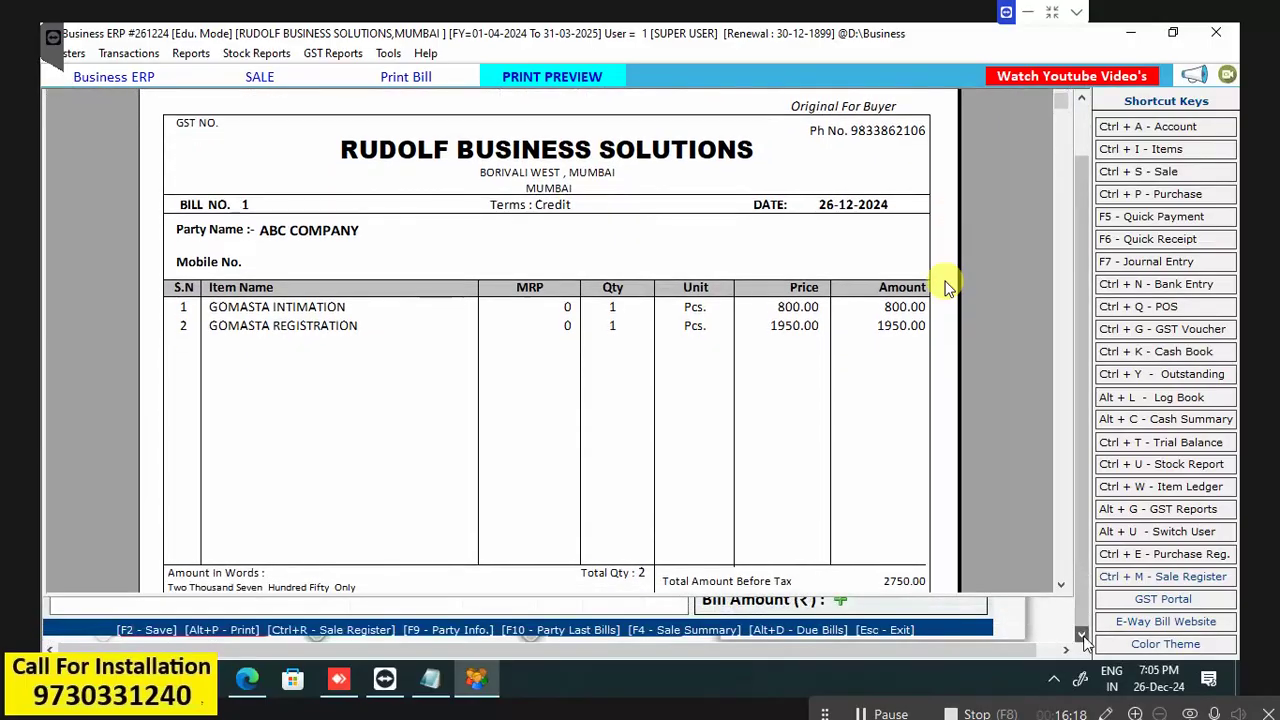
drag(1082, 568, 1083, 415)
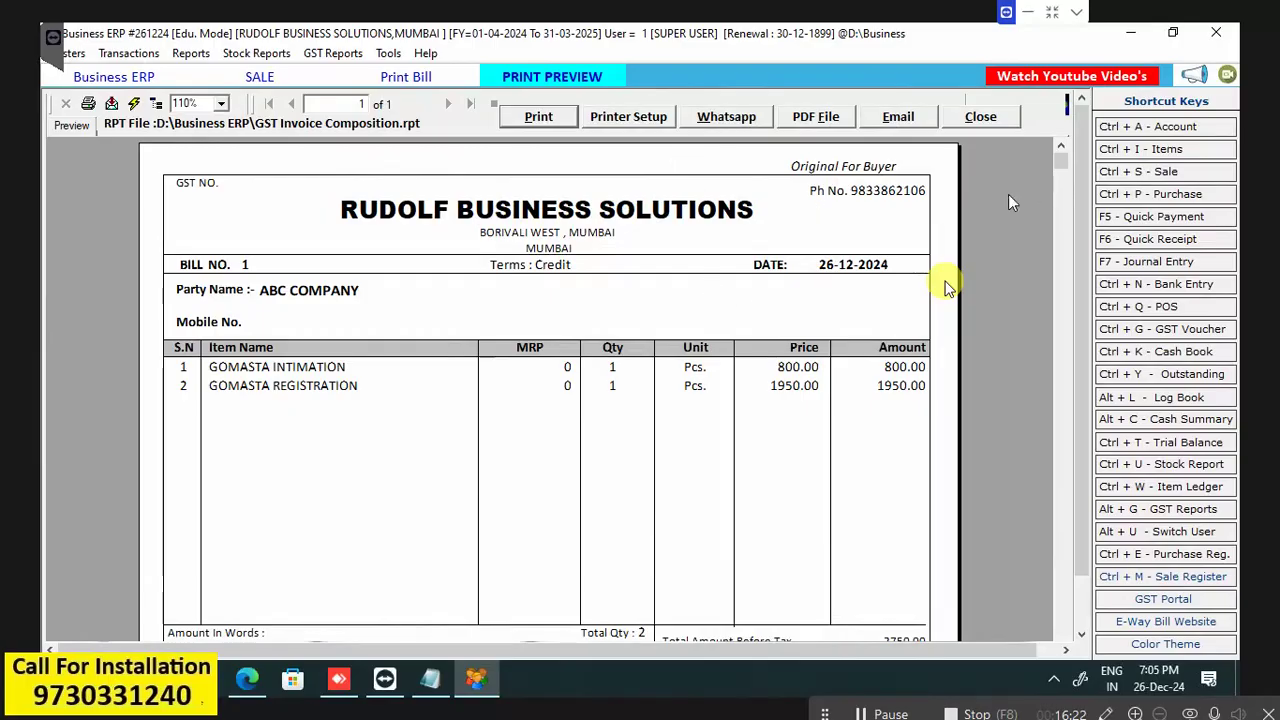
mouse_move(1062, 168)
mouse_down()
mouse_move(1085, 628)
mouse_move(1080, 180)
mouse_up()
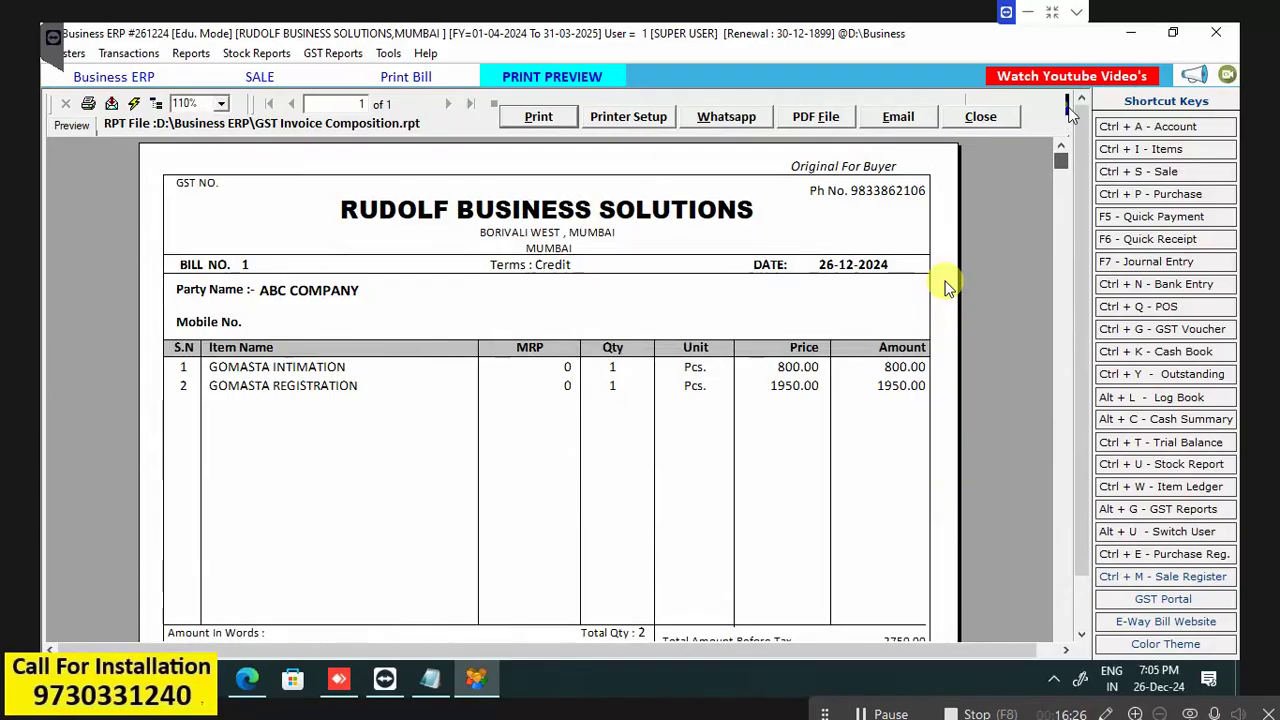
scroll(948, 288, down, 5)
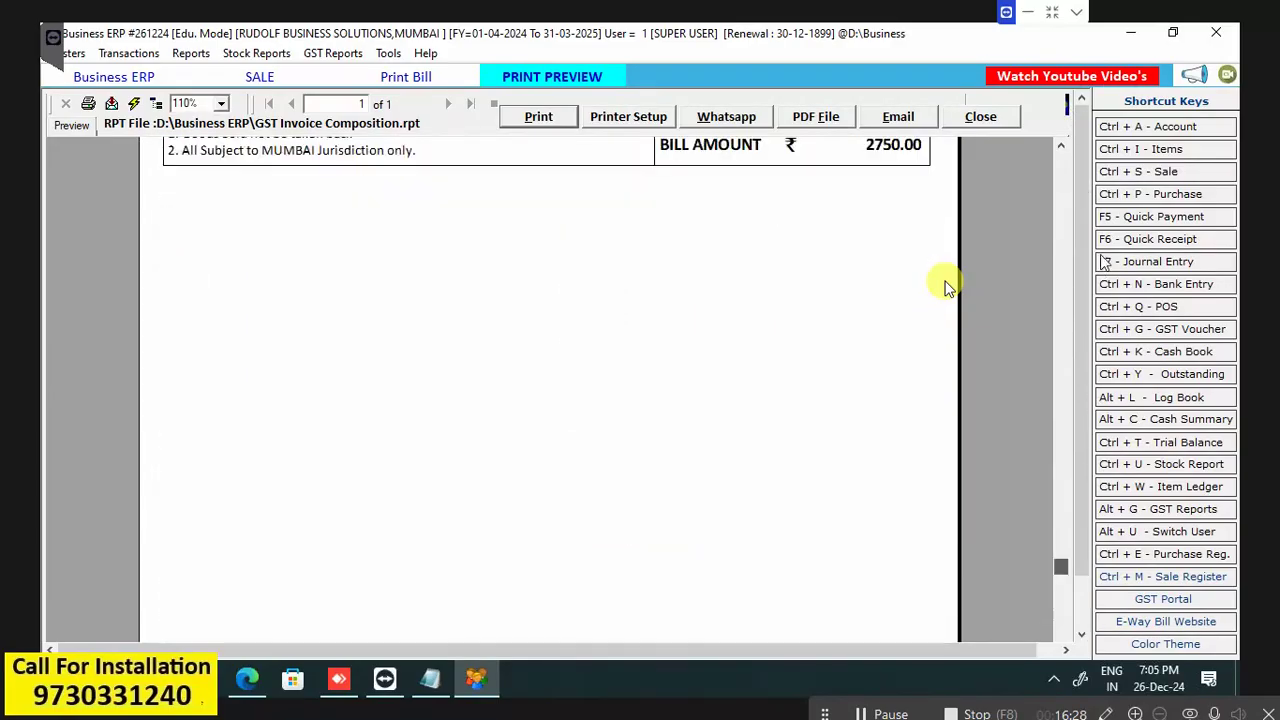
scroll(948, 288, up, 4)
scroll(948, 288, up, 3)
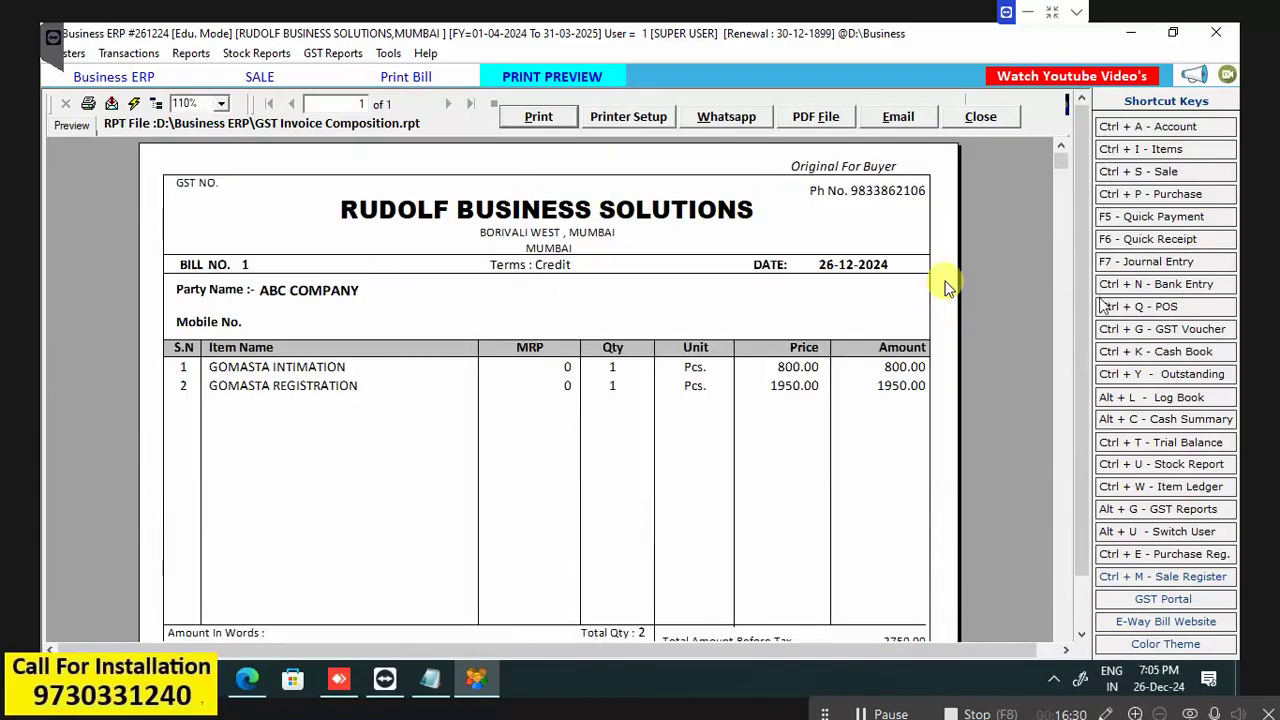
key(Escape)
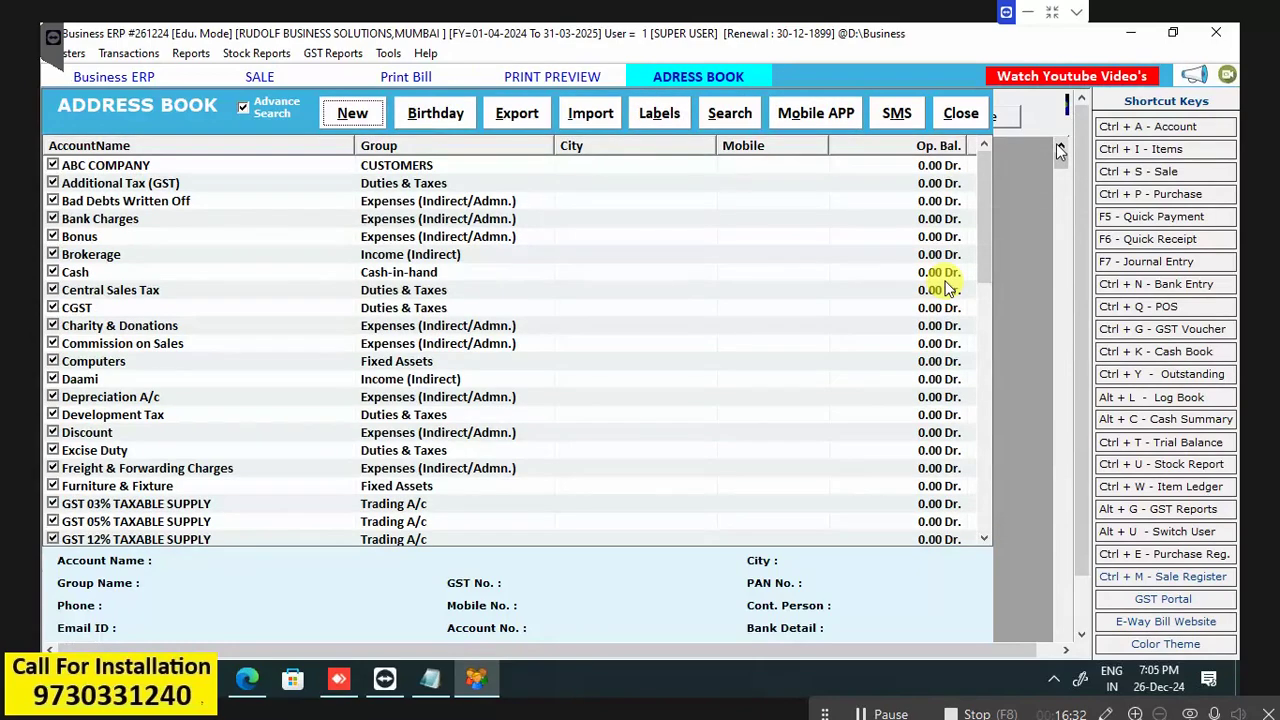
key(Escape)
key(Escape)
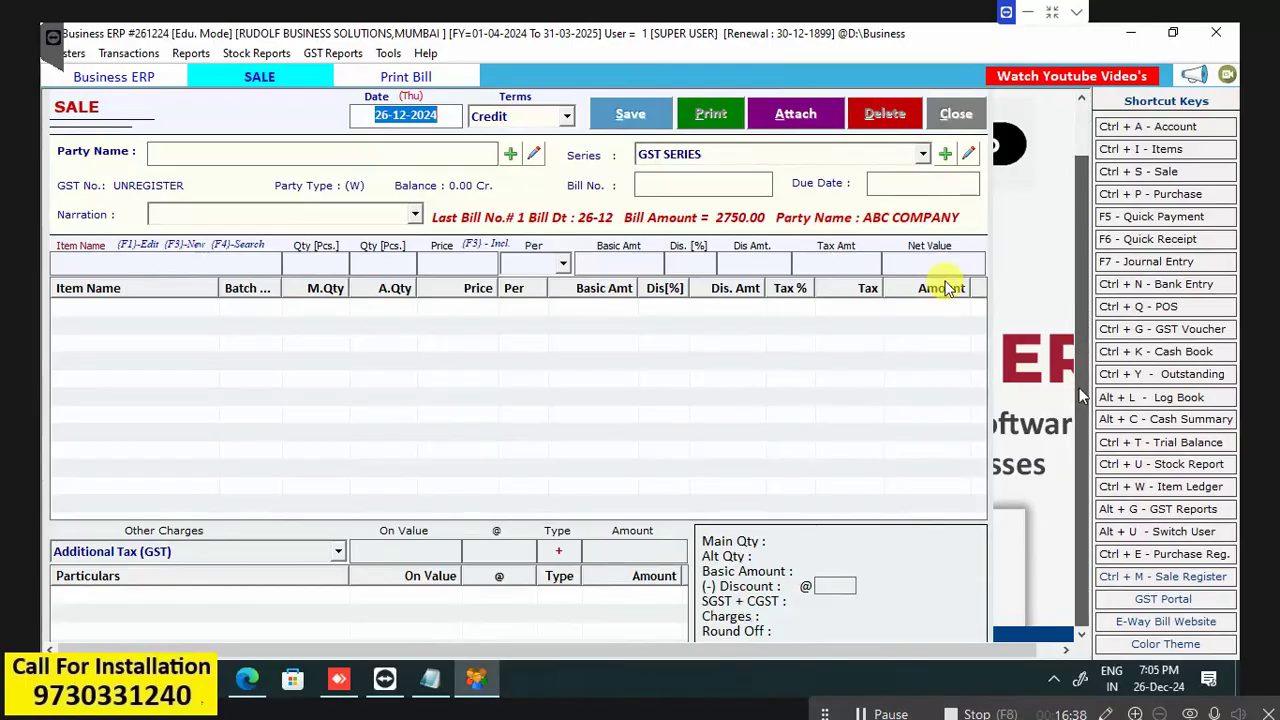
Close the Sale entry form and the Print Bill window.
scroll(1080, 430, down, 1)
scroll(1082, 380, up, 1)
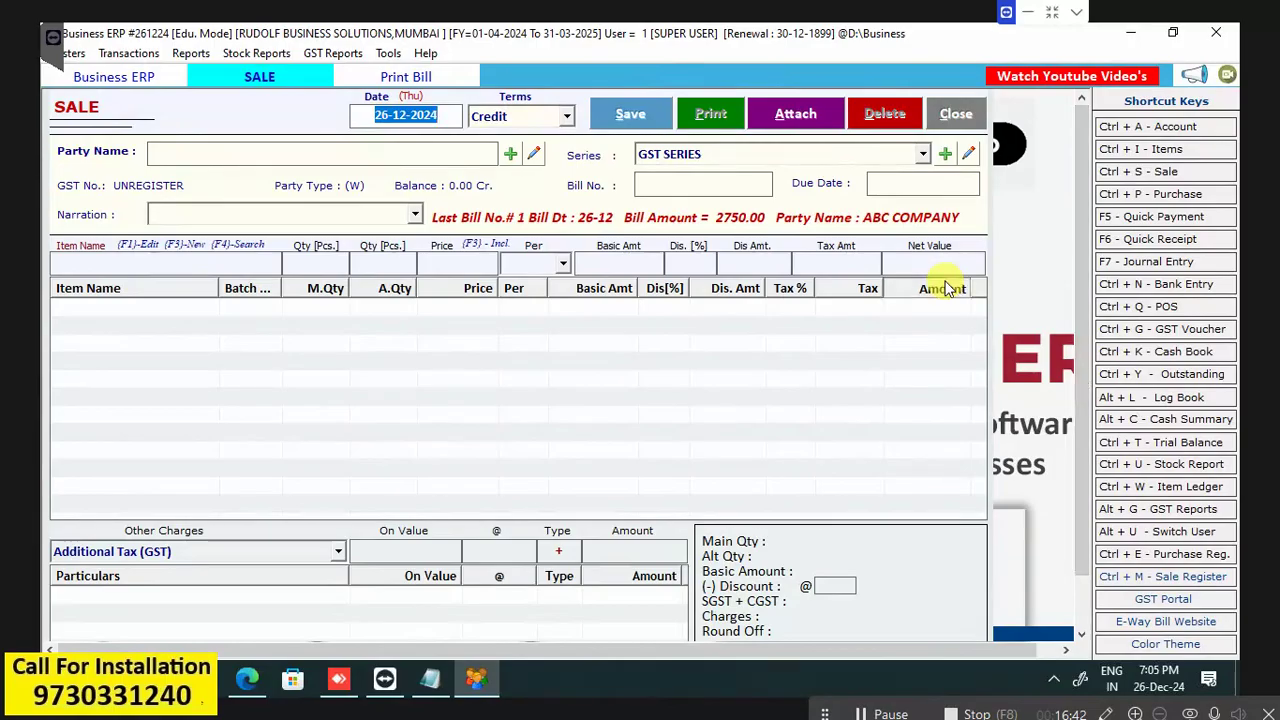
click(322, 154)
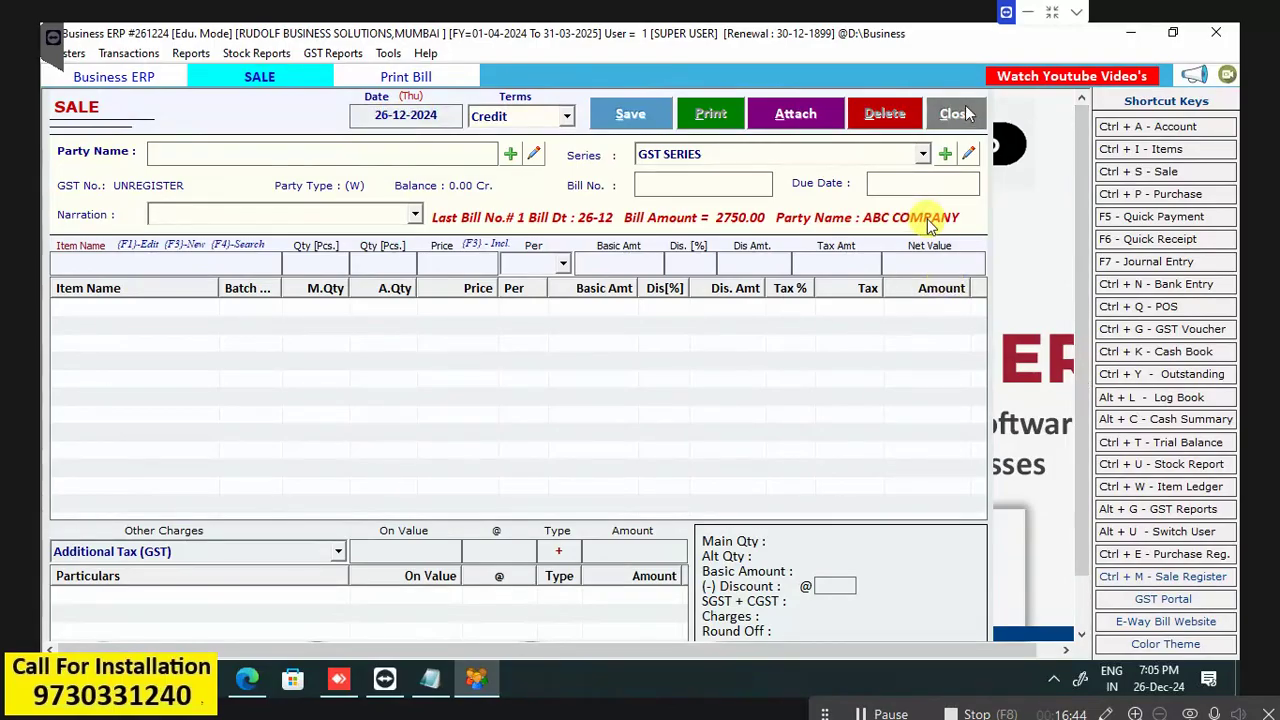
click(927, 219)
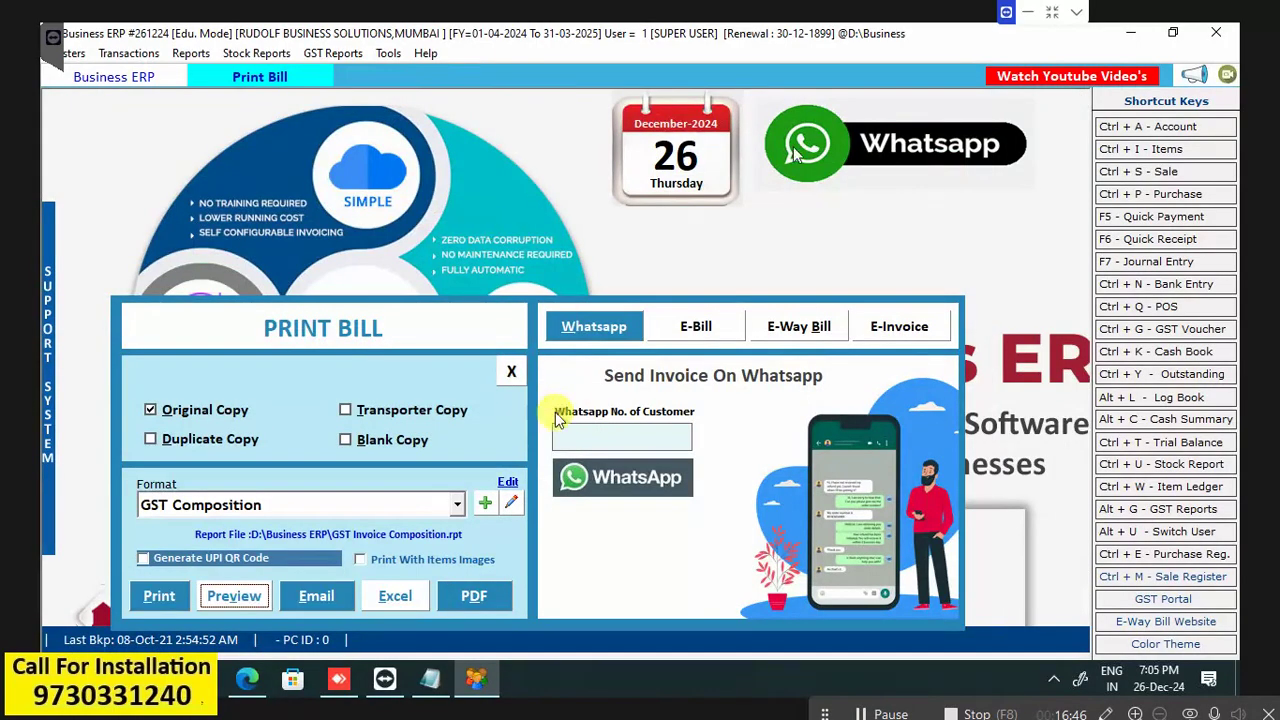
click(511, 374)
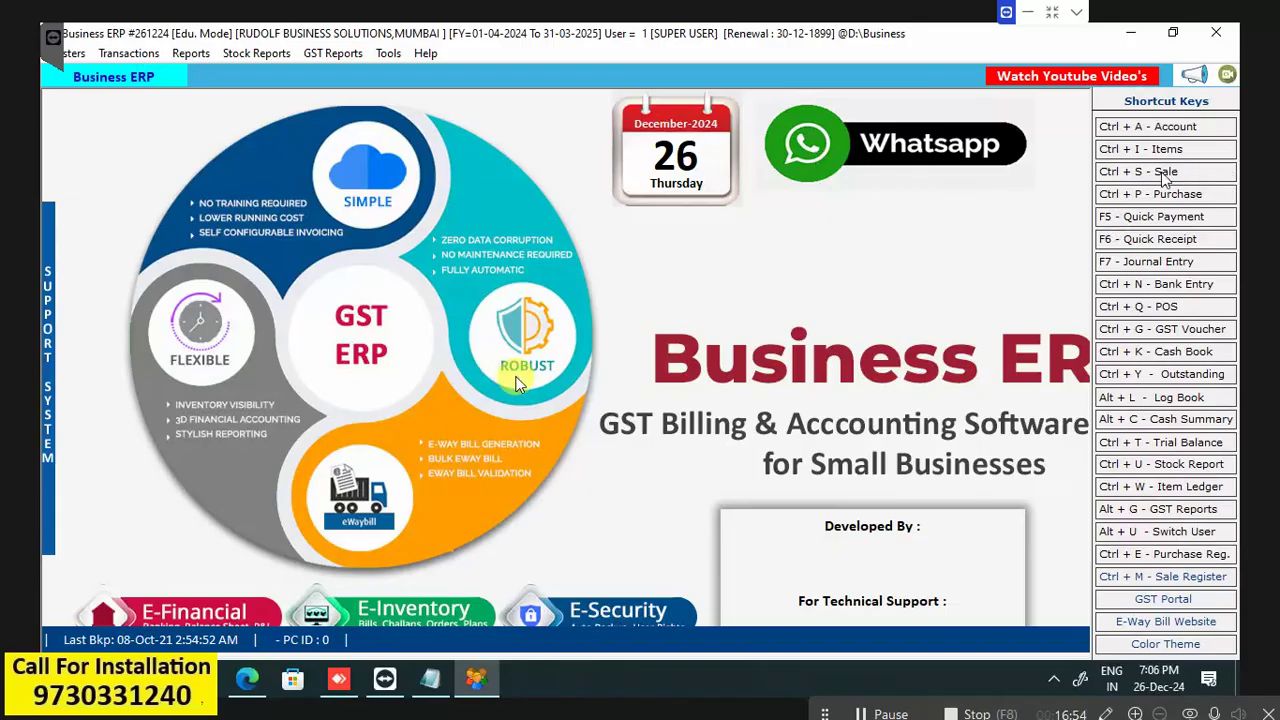
click(1163, 175)
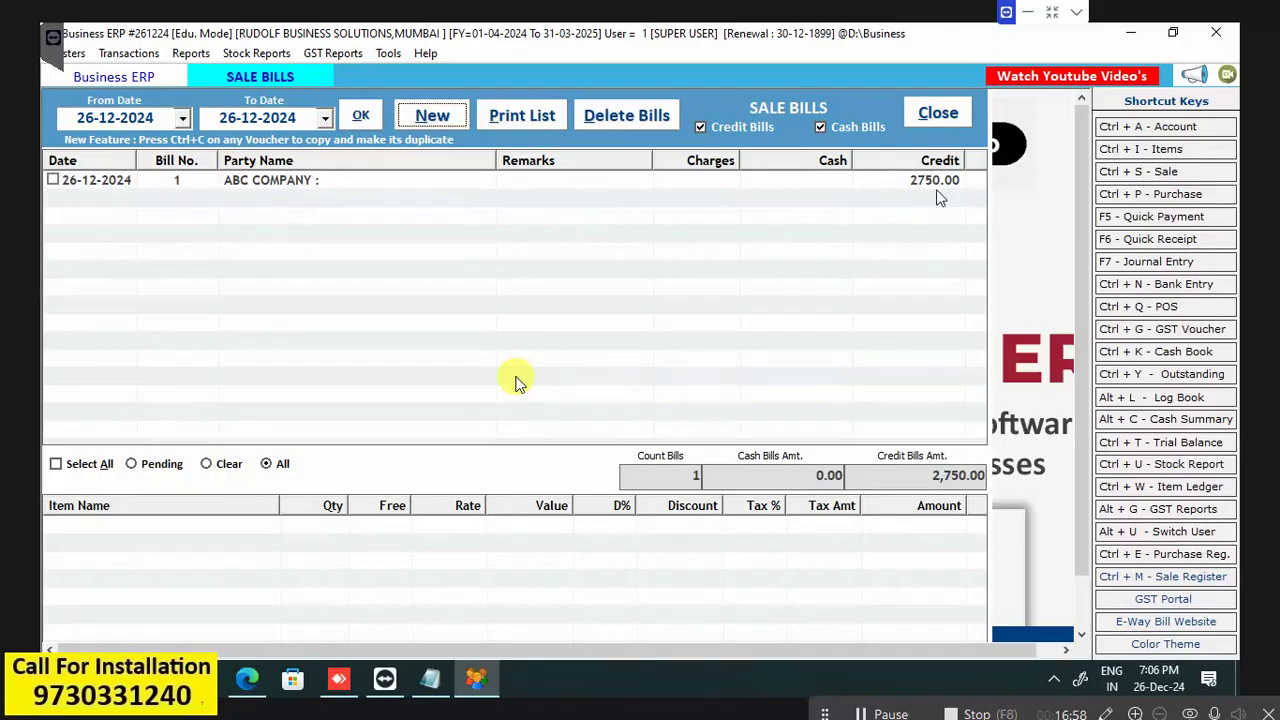
click(278, 186)
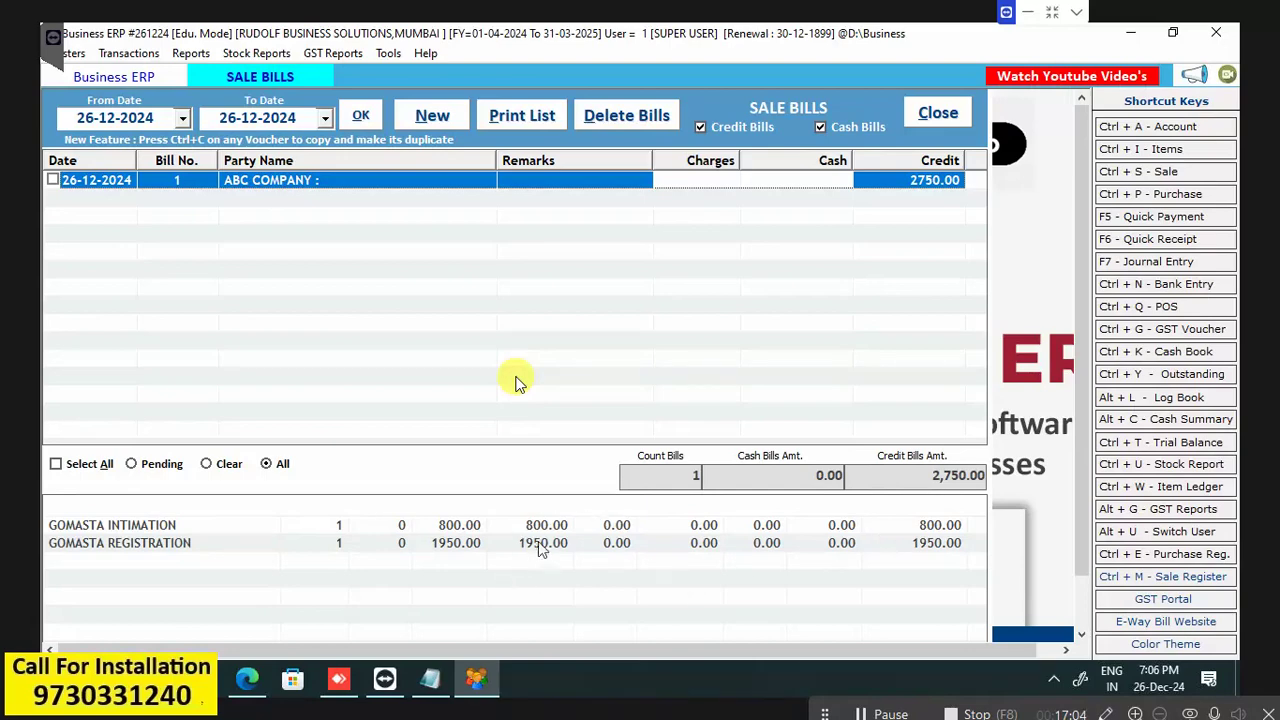
key(Return)
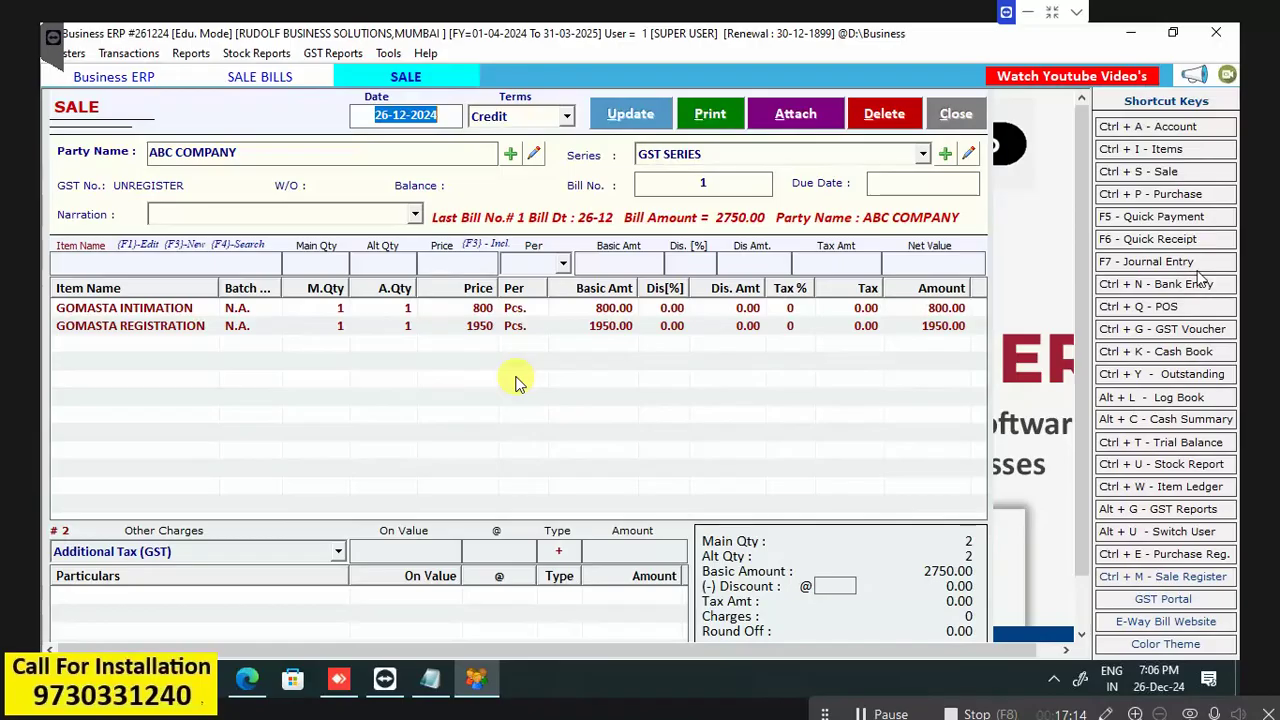
click(955, 113)
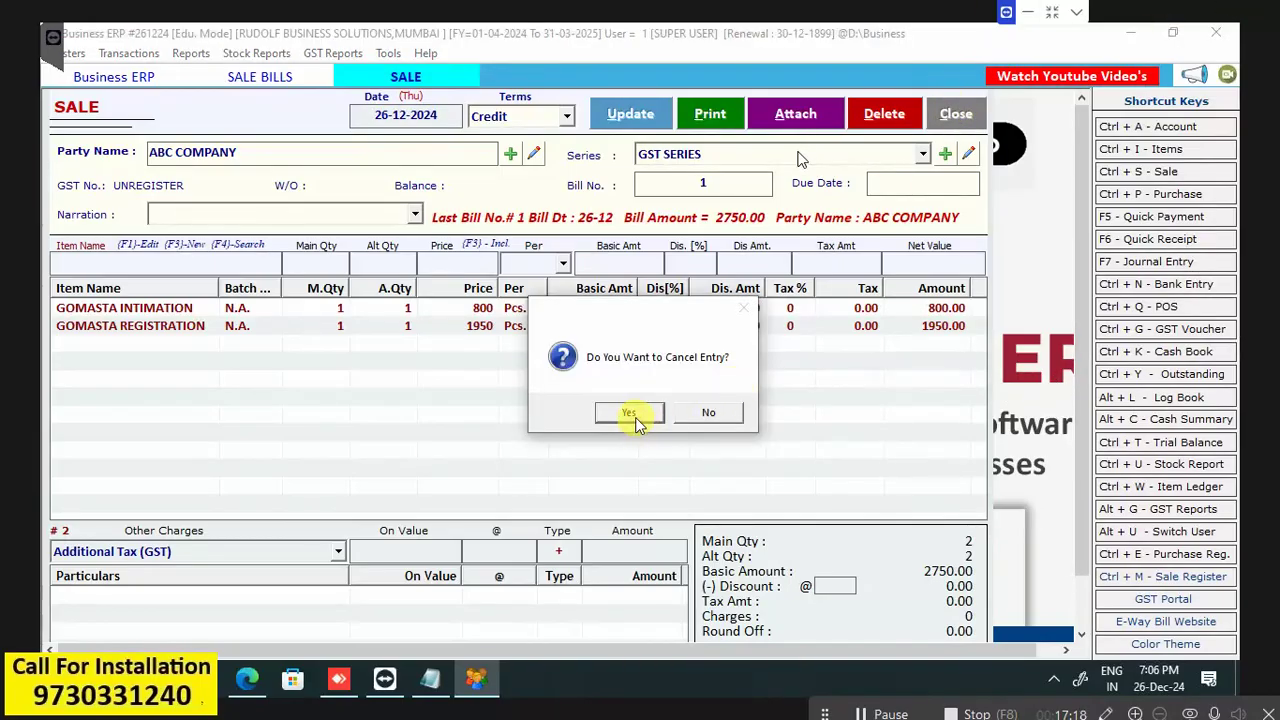
click(630, 413)
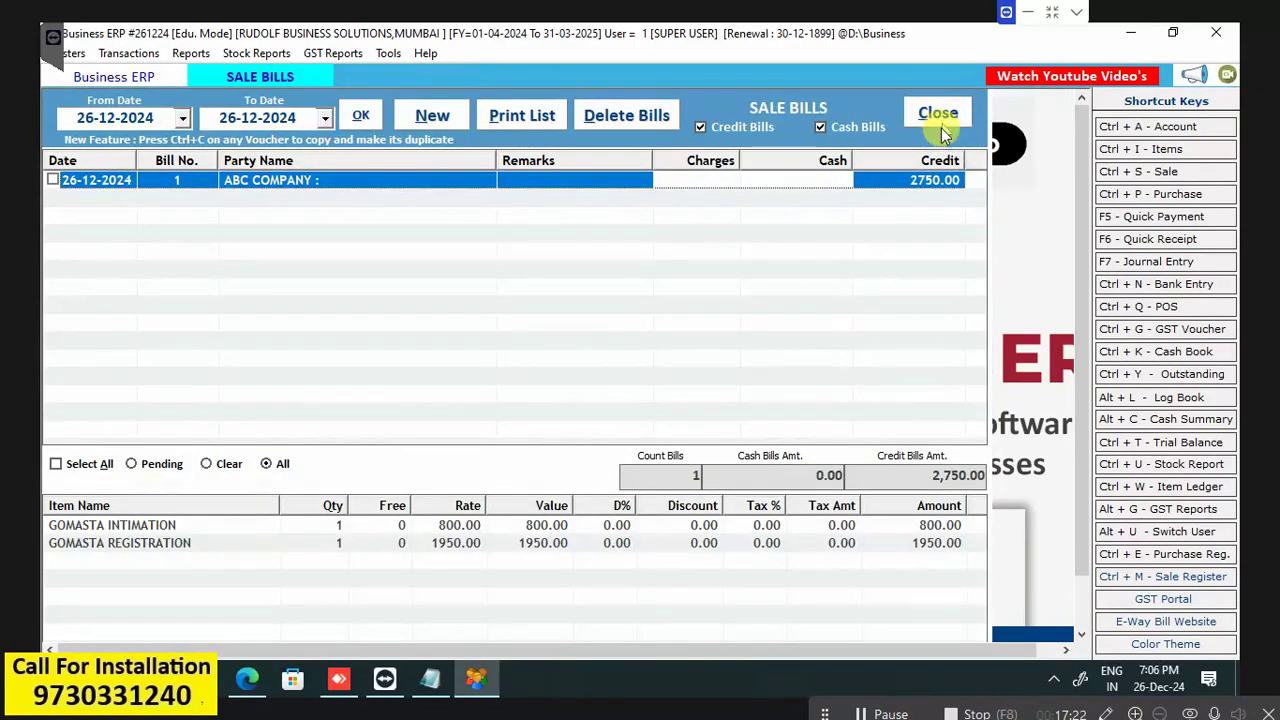
click(940, 118)
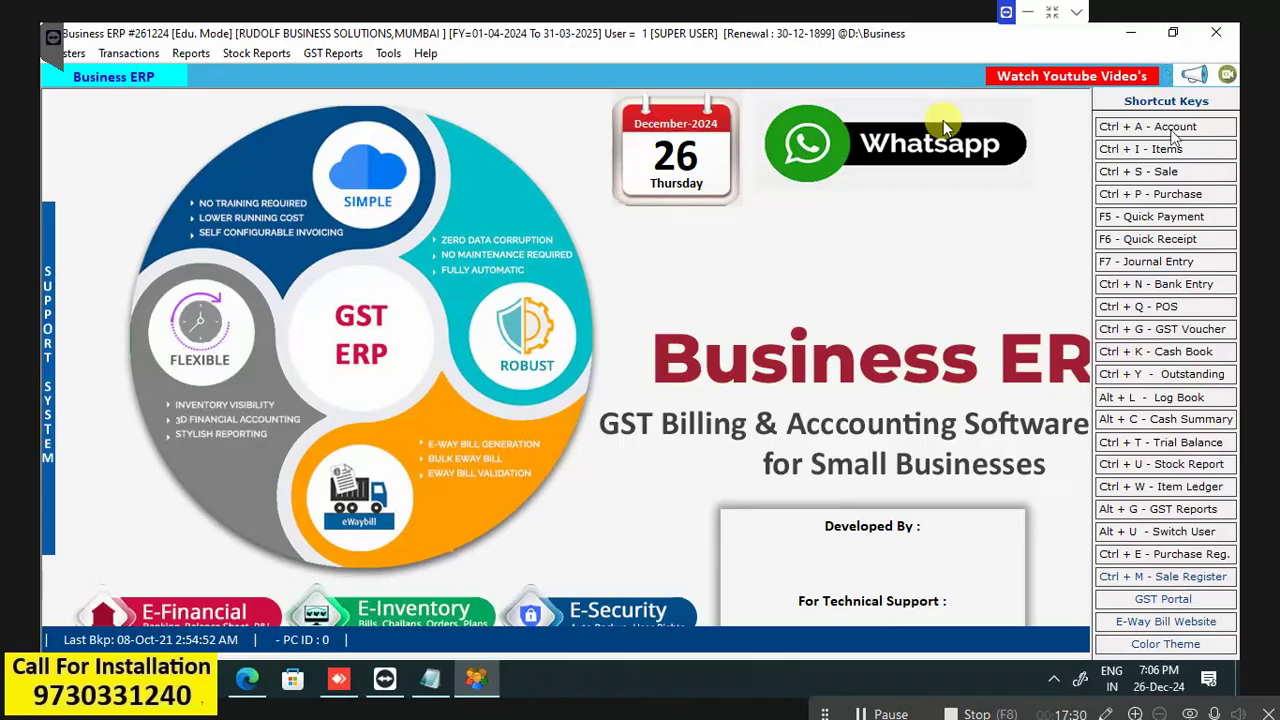
Fill in a quick cash receipt of 2000 from ABC COMPANY.
click(1180, 240)
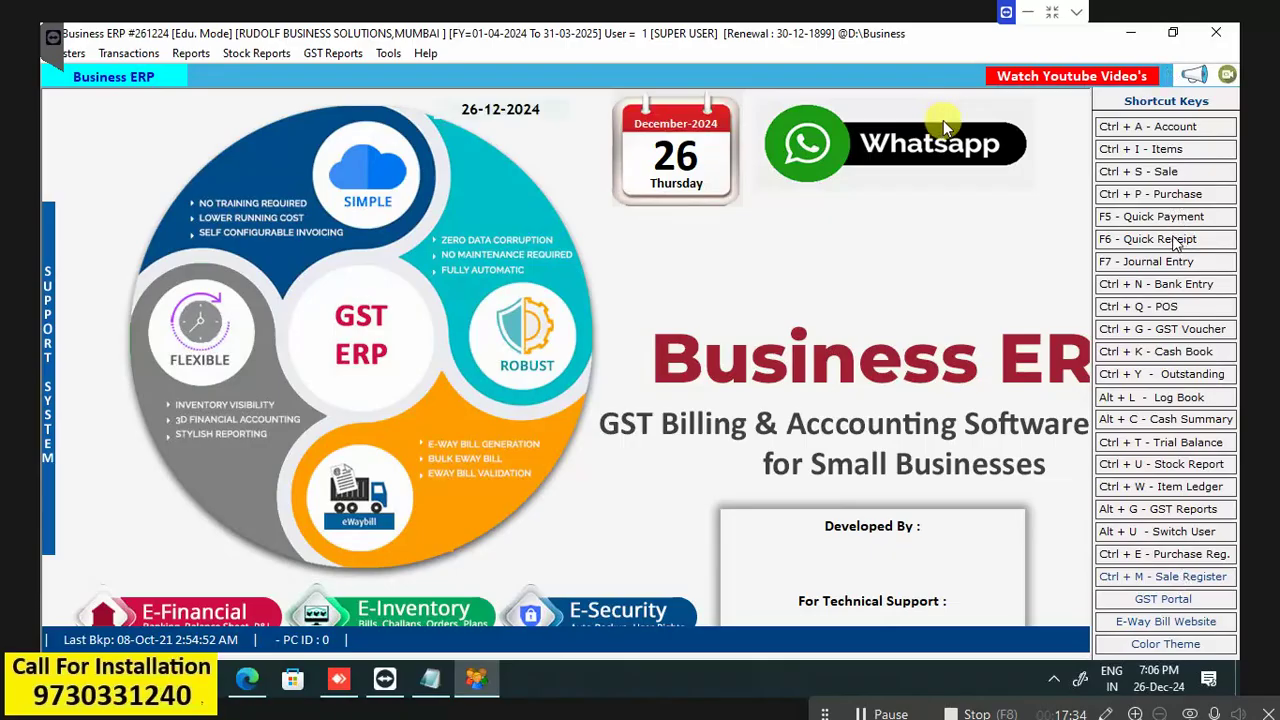
key(Return)
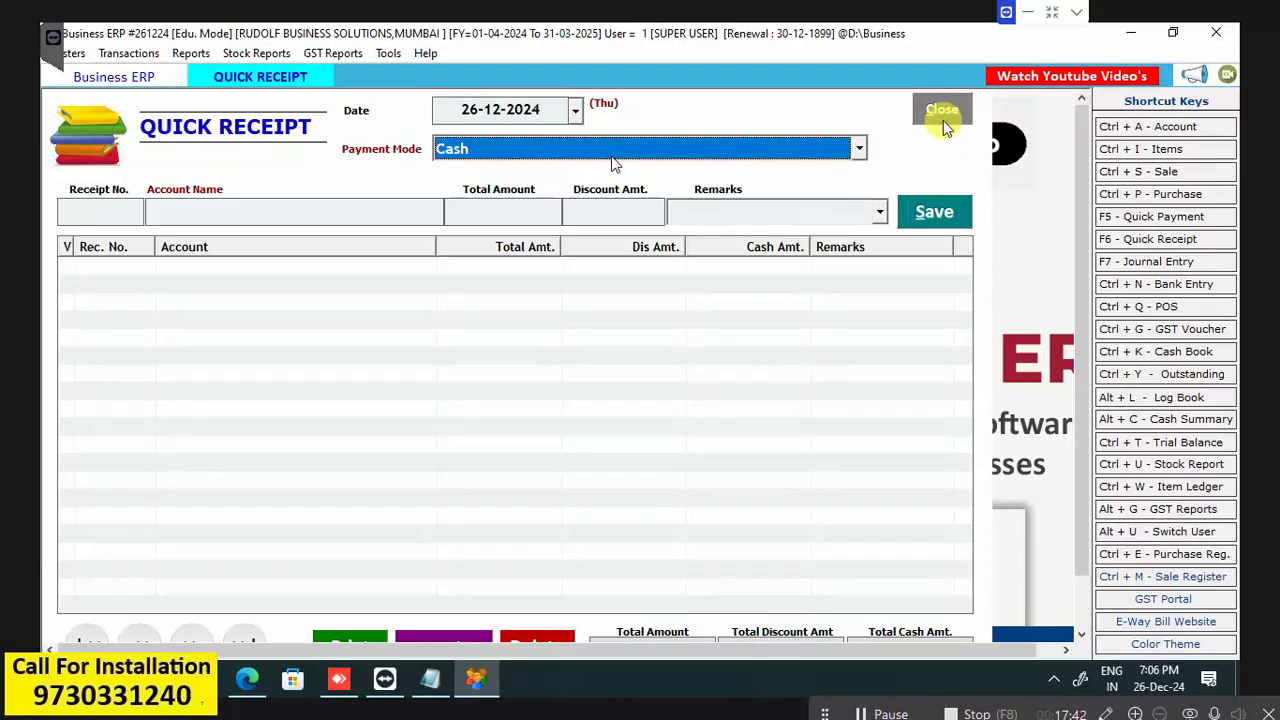
key(Return)
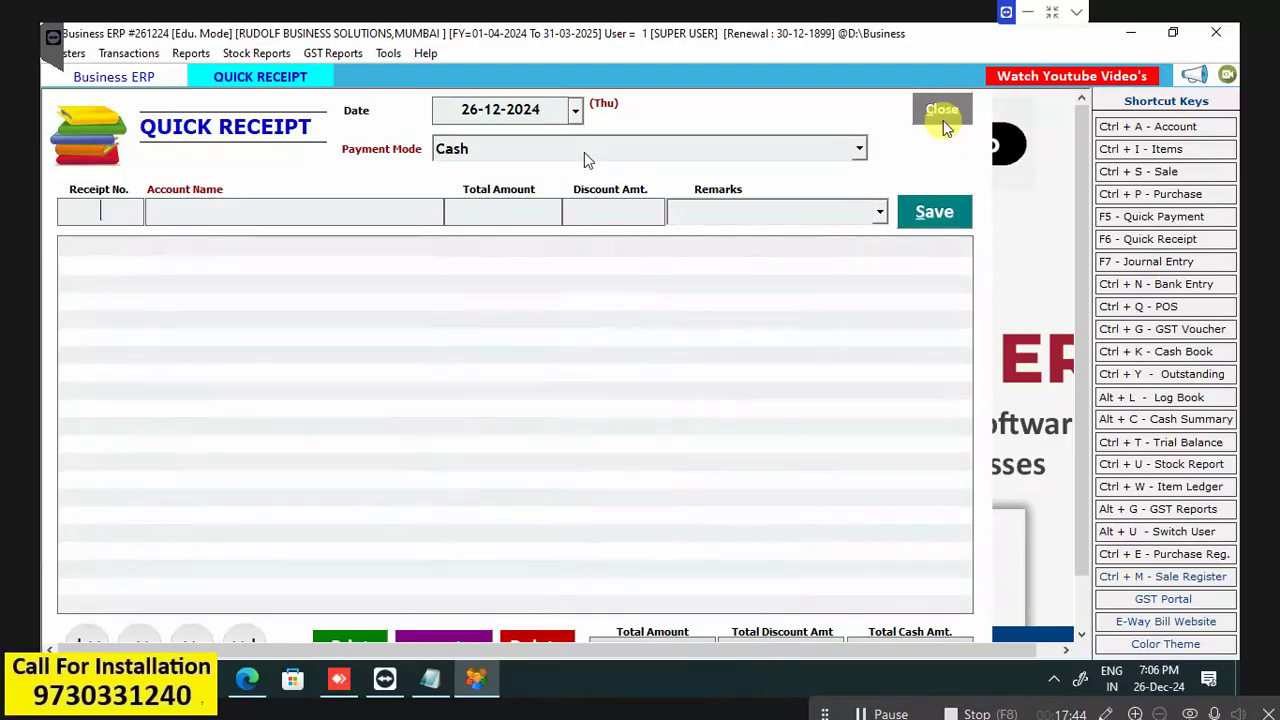
key(Return)
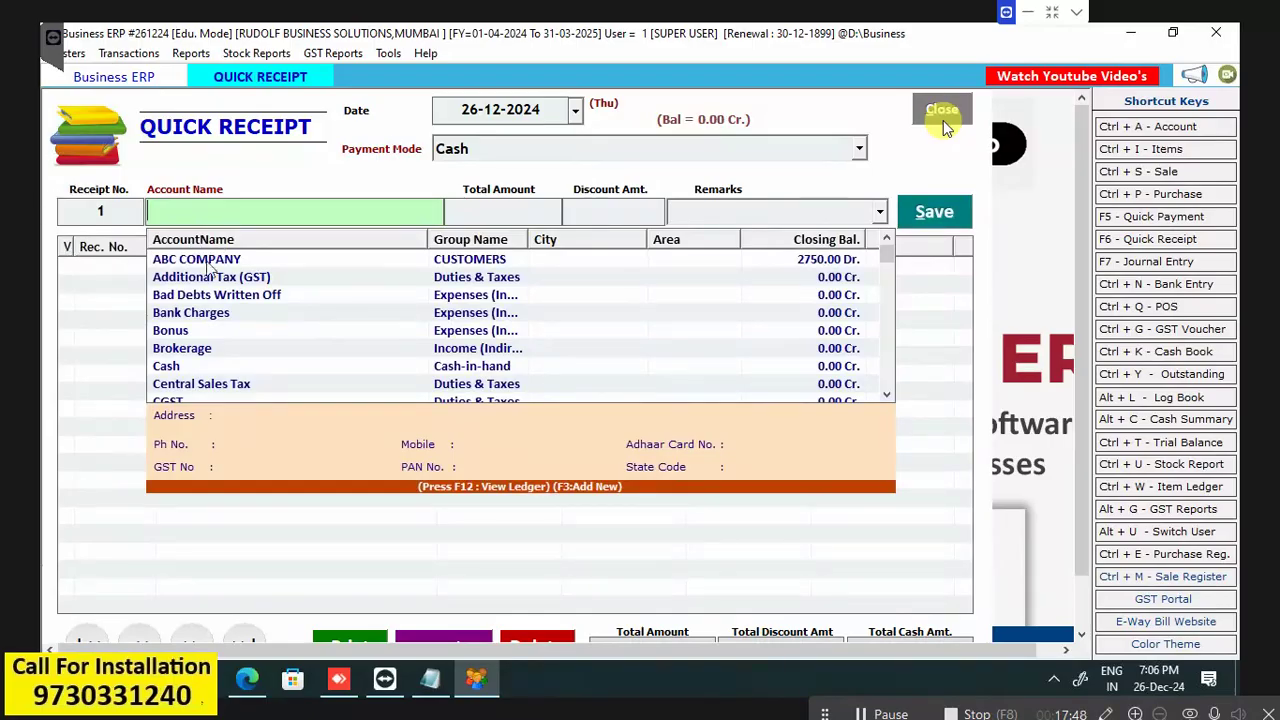
click(207, 263)
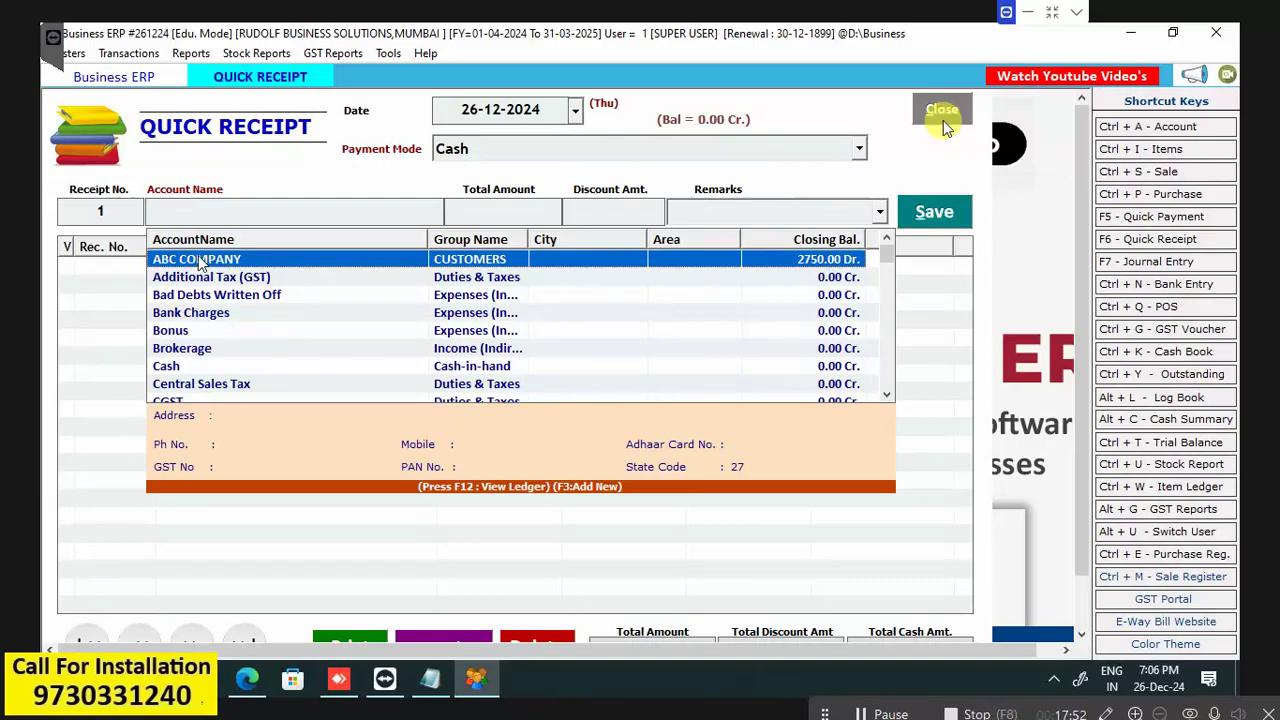
double_click(224, 259)
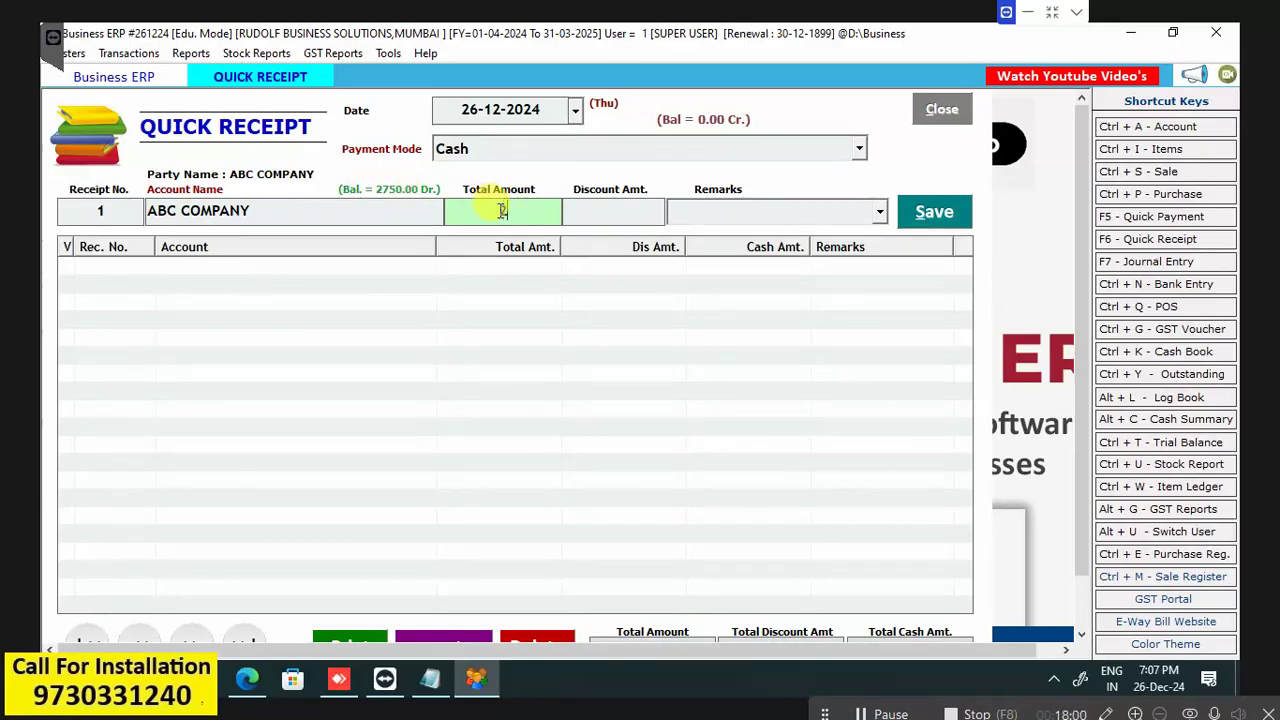
text(2000)
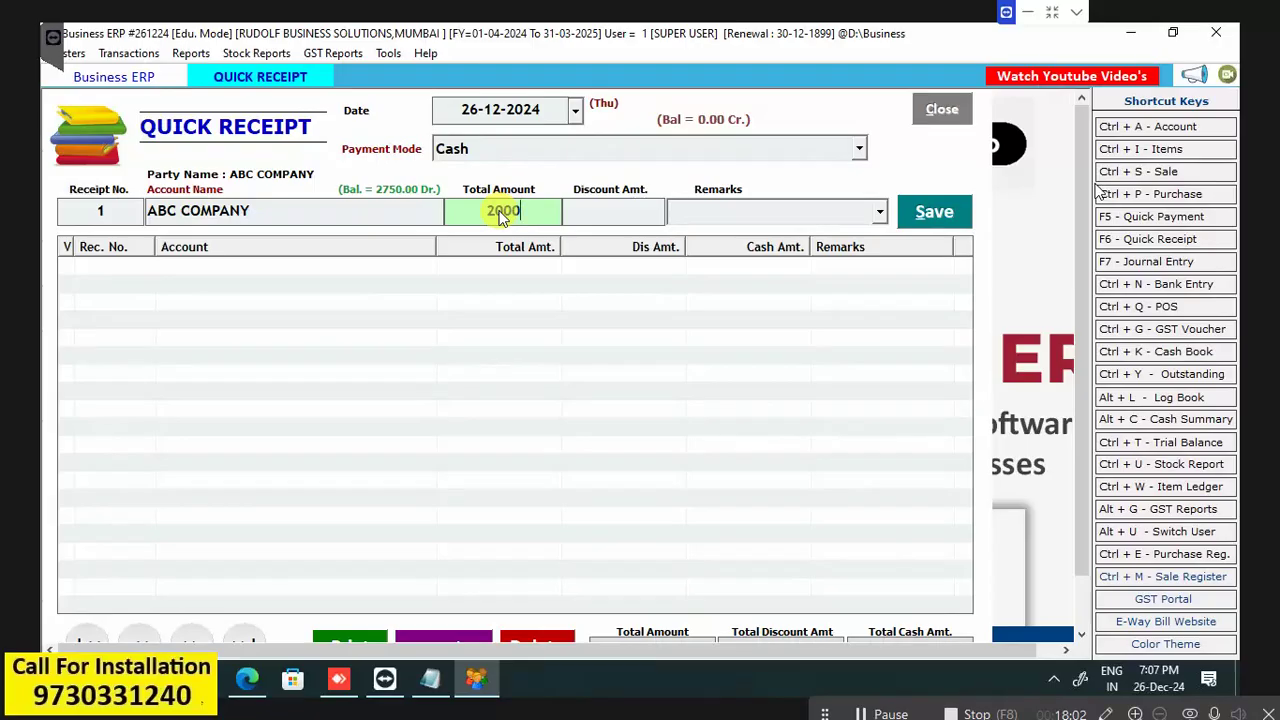
key(Return)
key(Return)
key(Return)
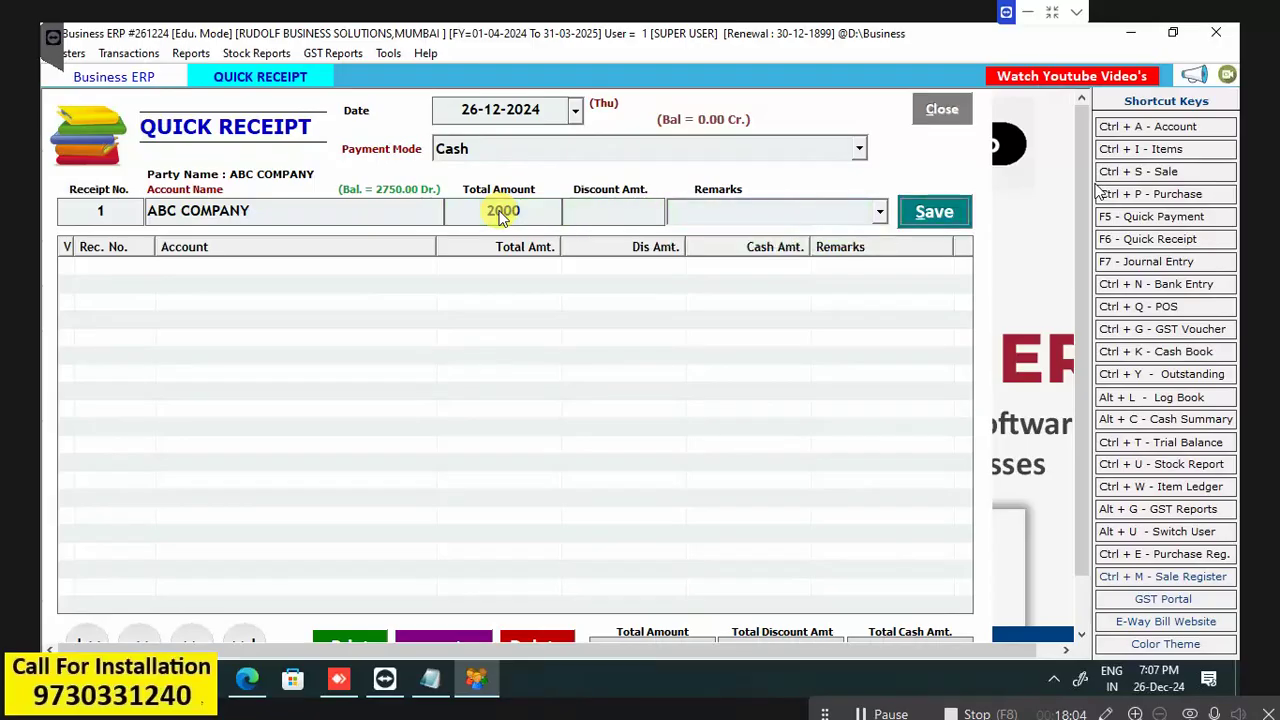
Save the 2000 receipt and close the Quick Receipt form.
click(936, 213)
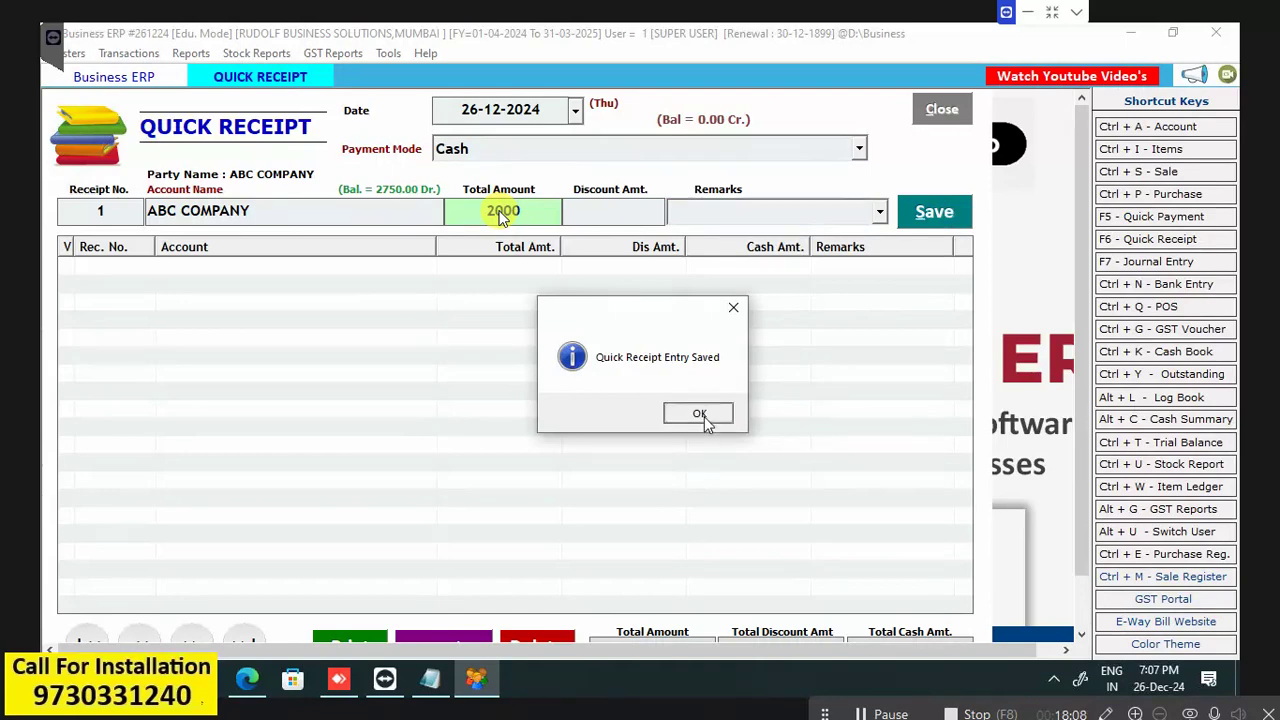
click(700, 414)
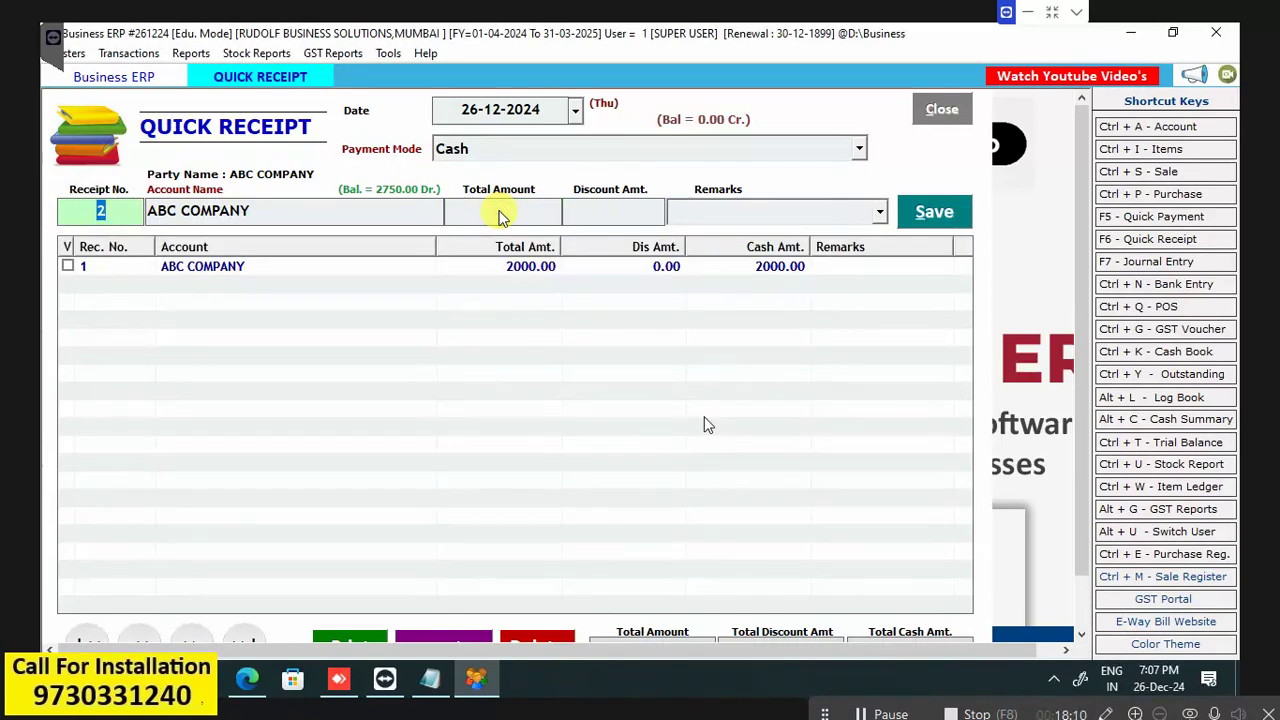
click(941, 110)
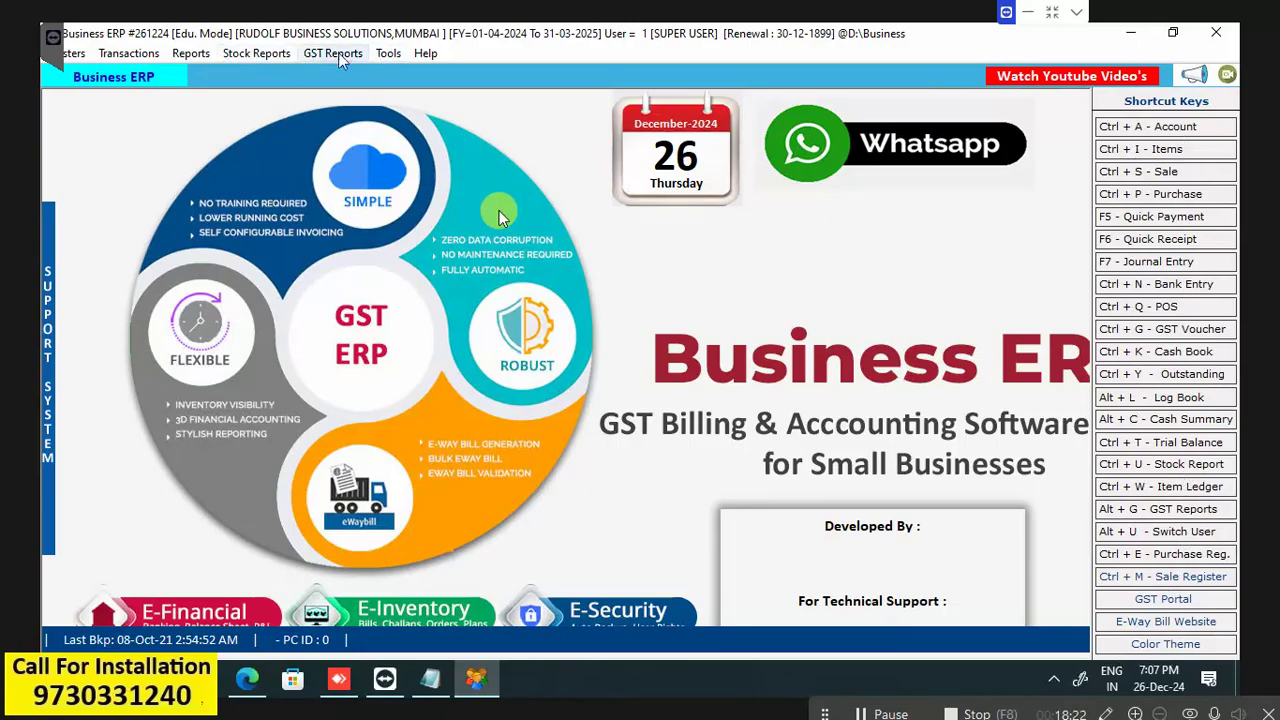
From the Reports ledger account list, refresh all account balances and acknowledge the update.
click(184, 56)
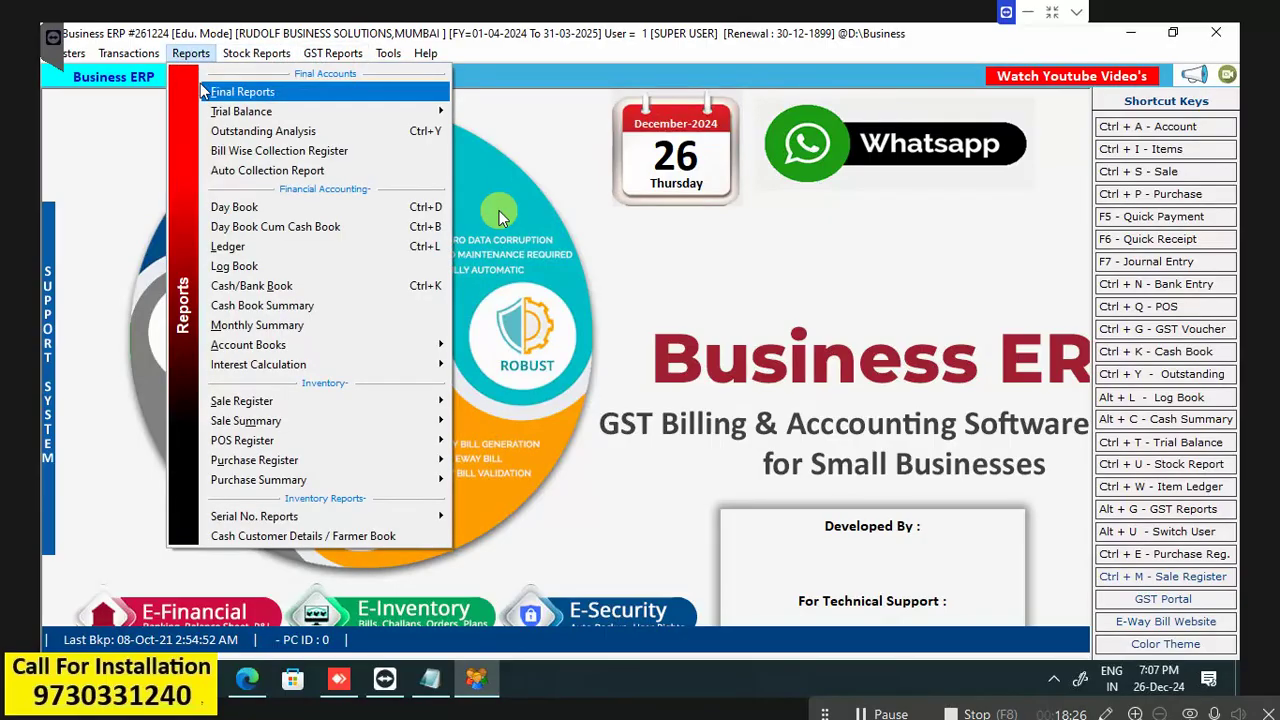
click(229, 247)
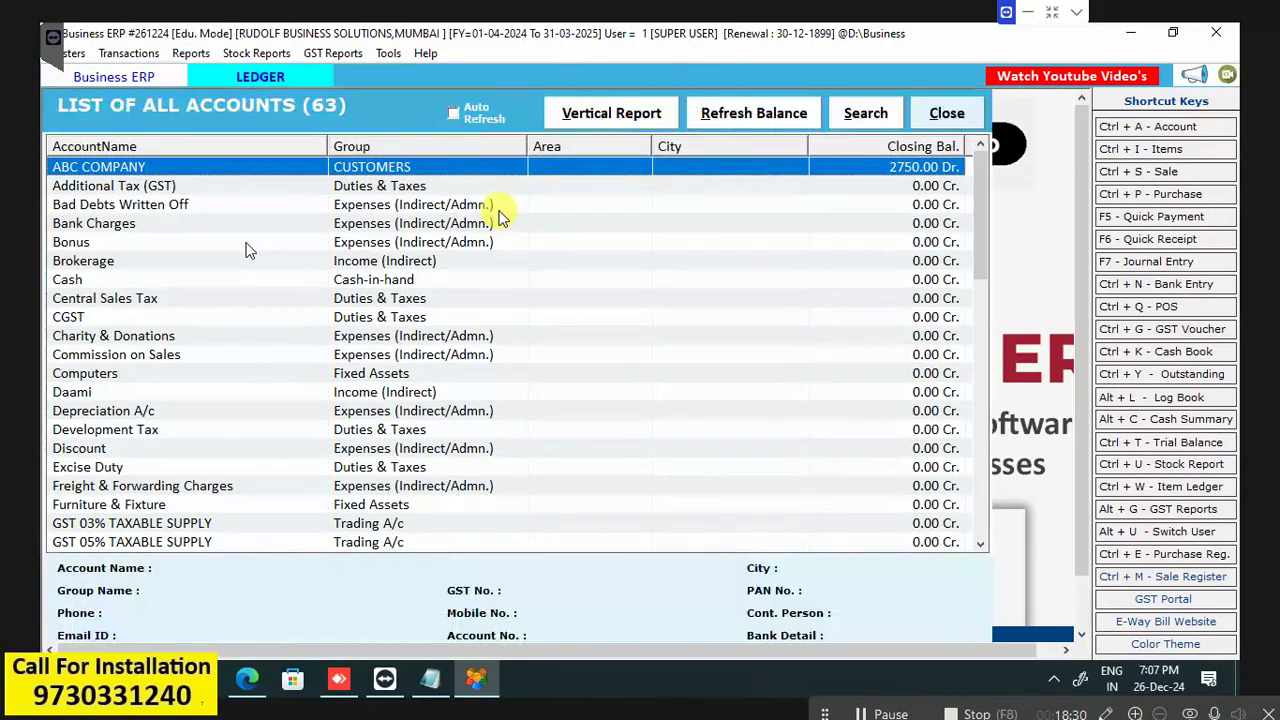
key(Return)
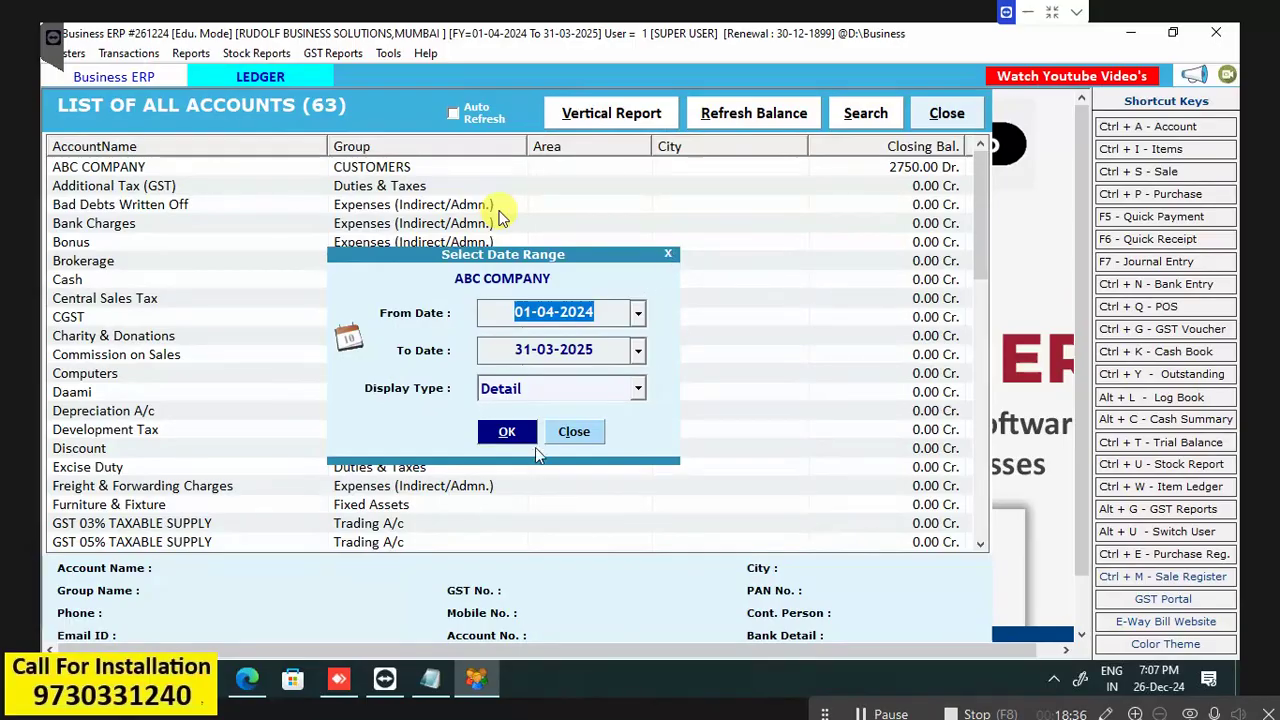
click(575, 431)
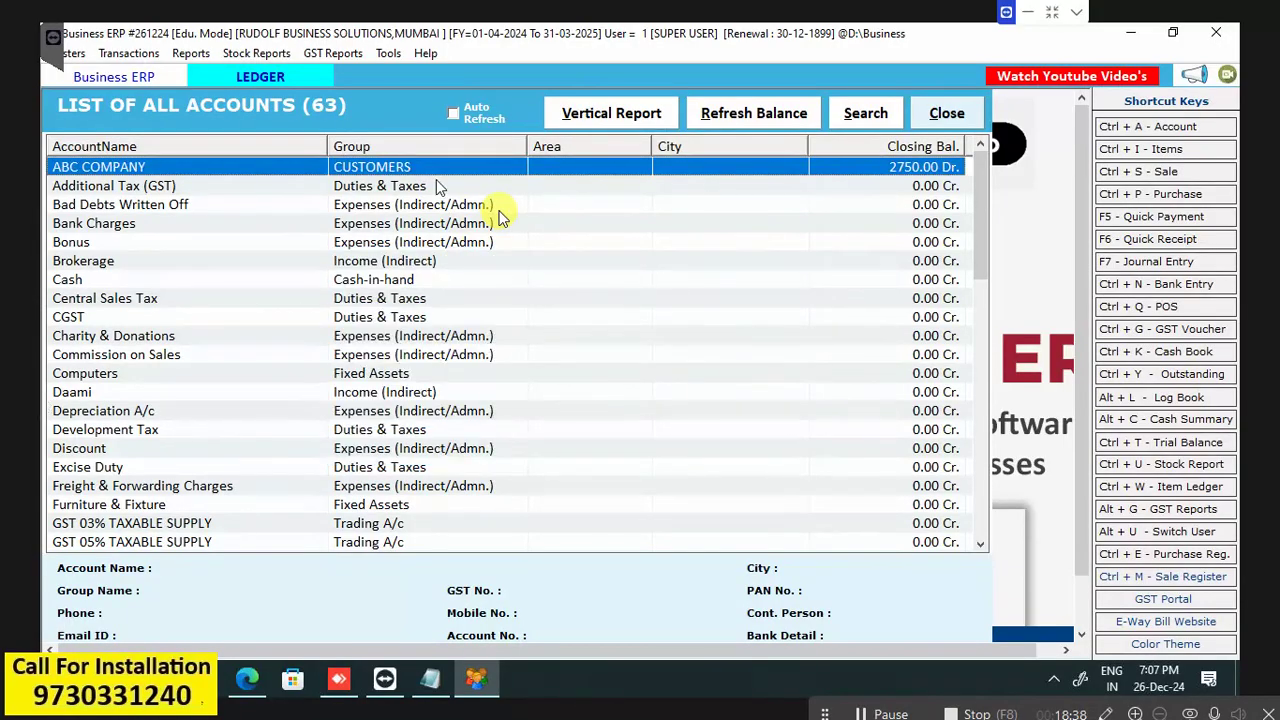
click(760, 118)
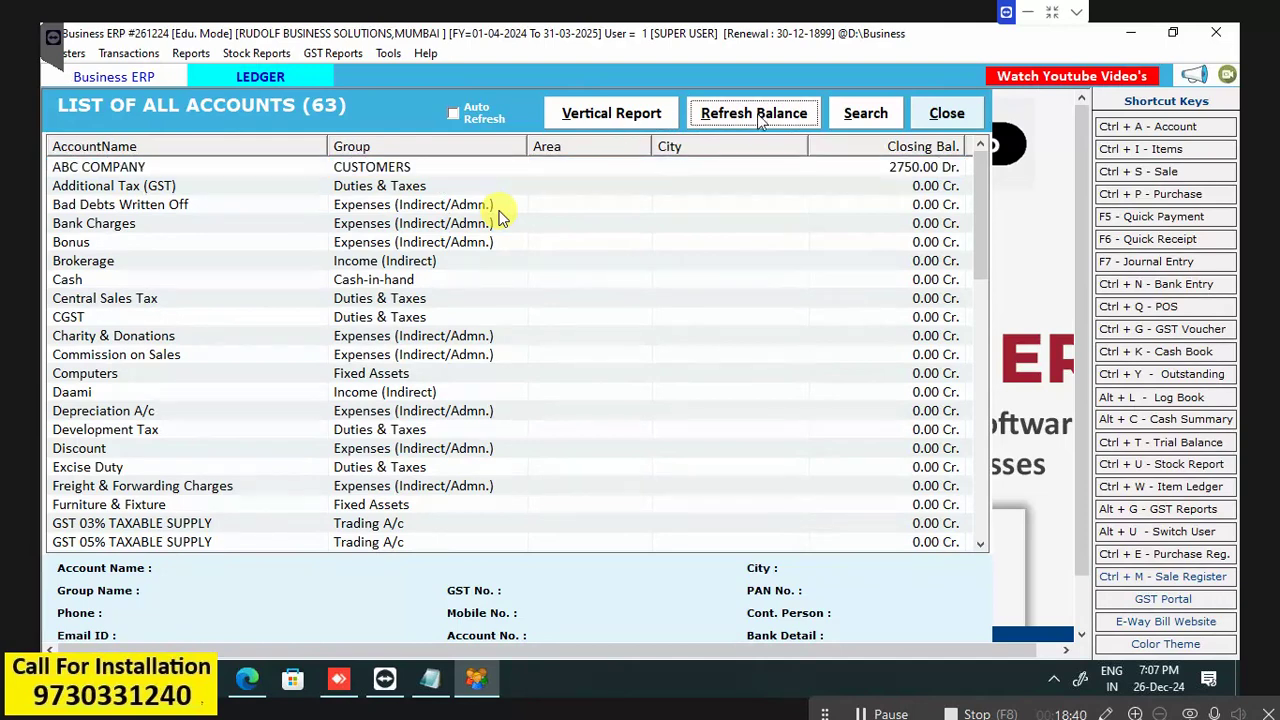
click(743, 416)
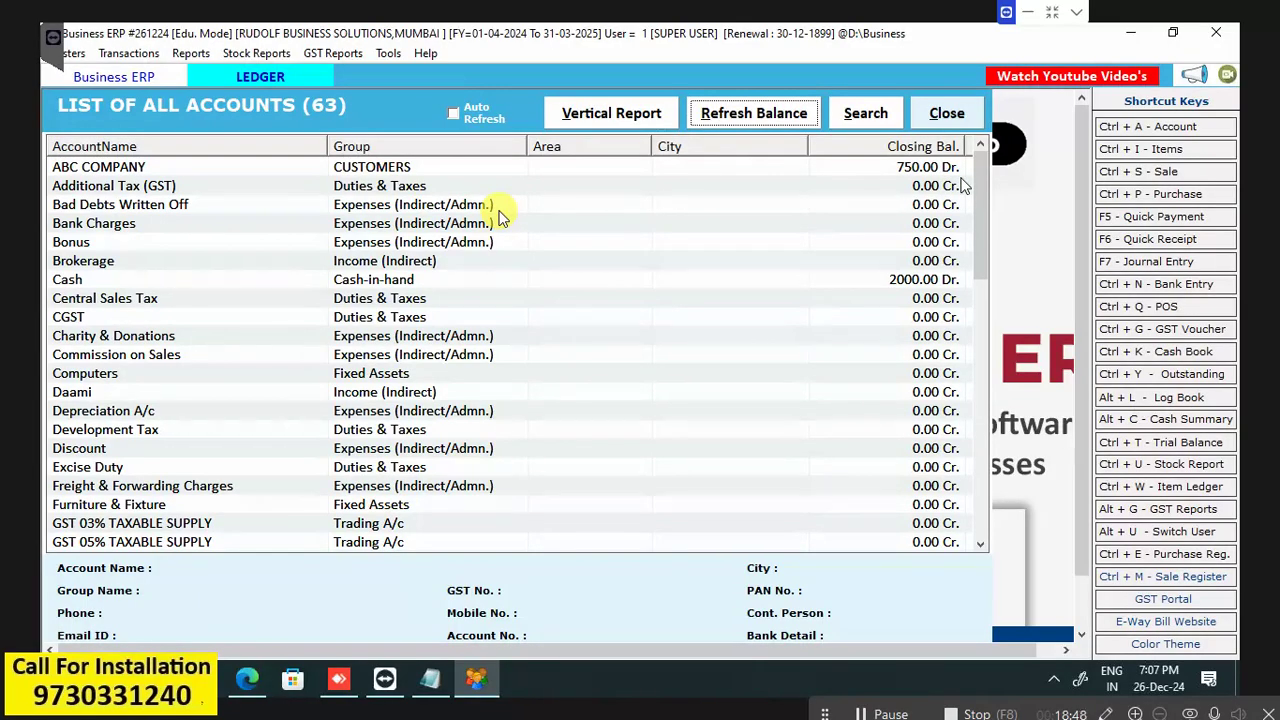
Open ABC COMPANY's detailed ledger for 01-04-2024 to 31-03-2025.
double_click(90, 168)
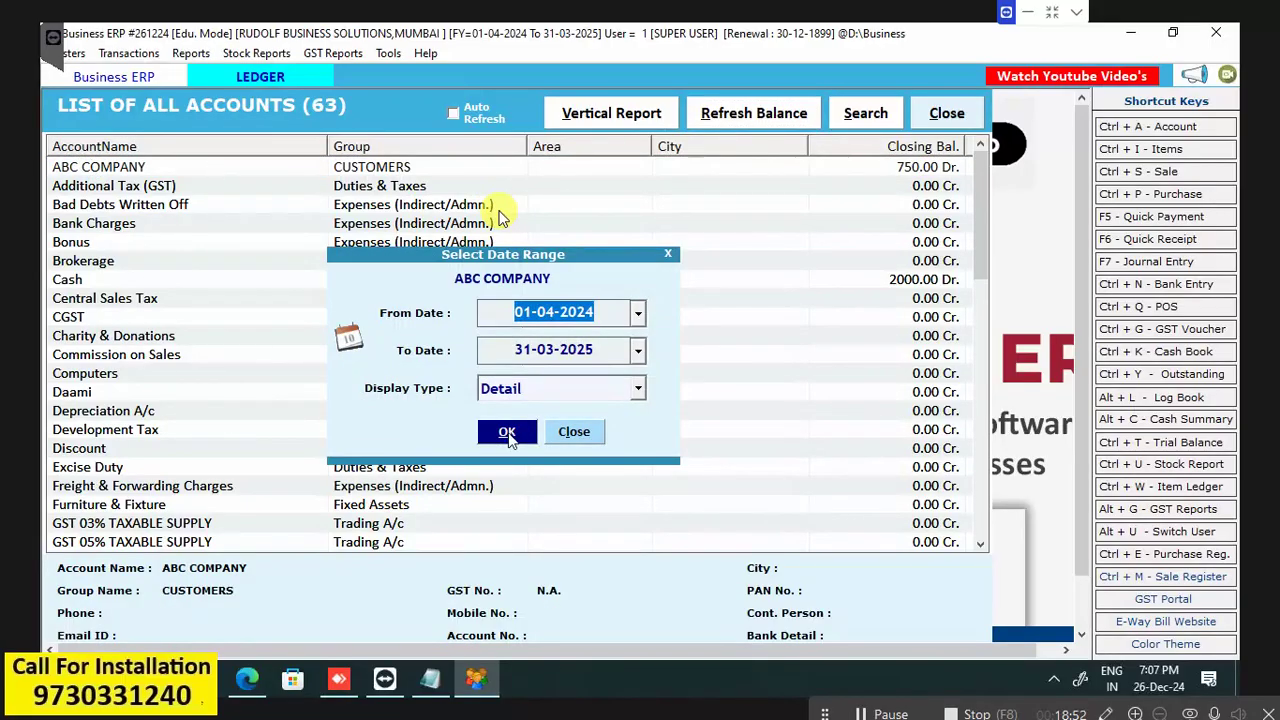
key(Tab)
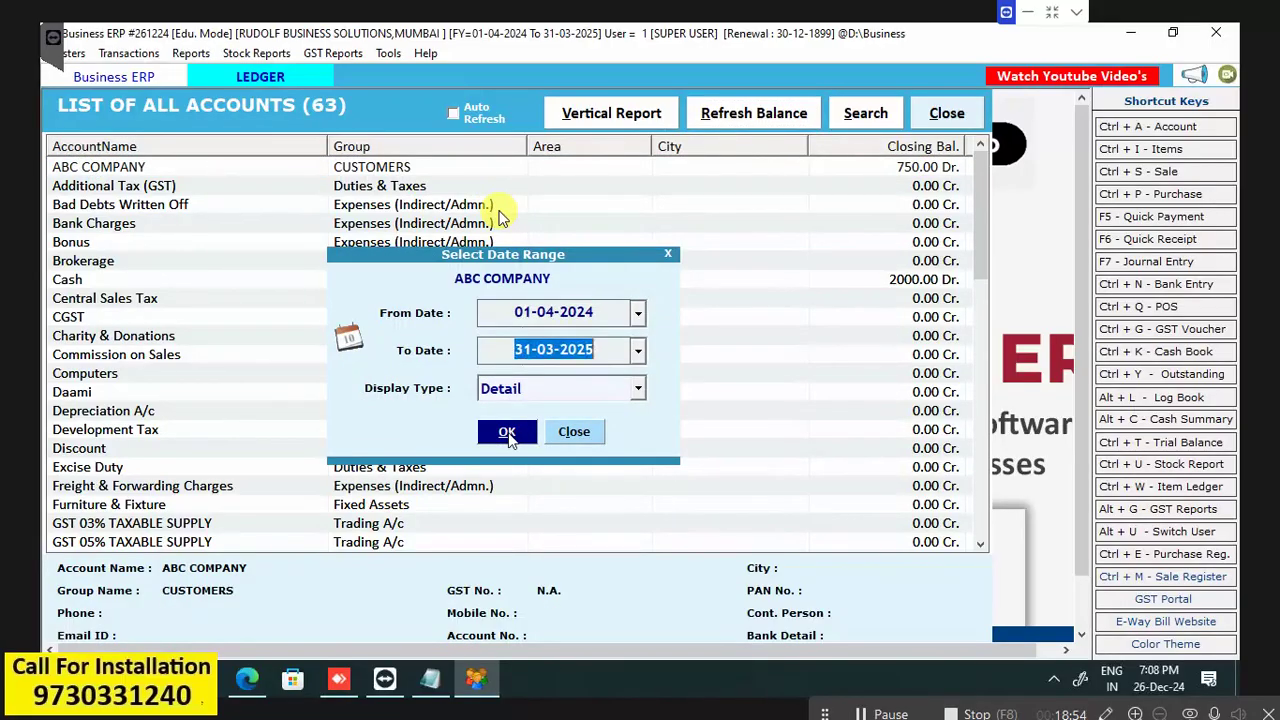
key(Tab)
click(516, 436)
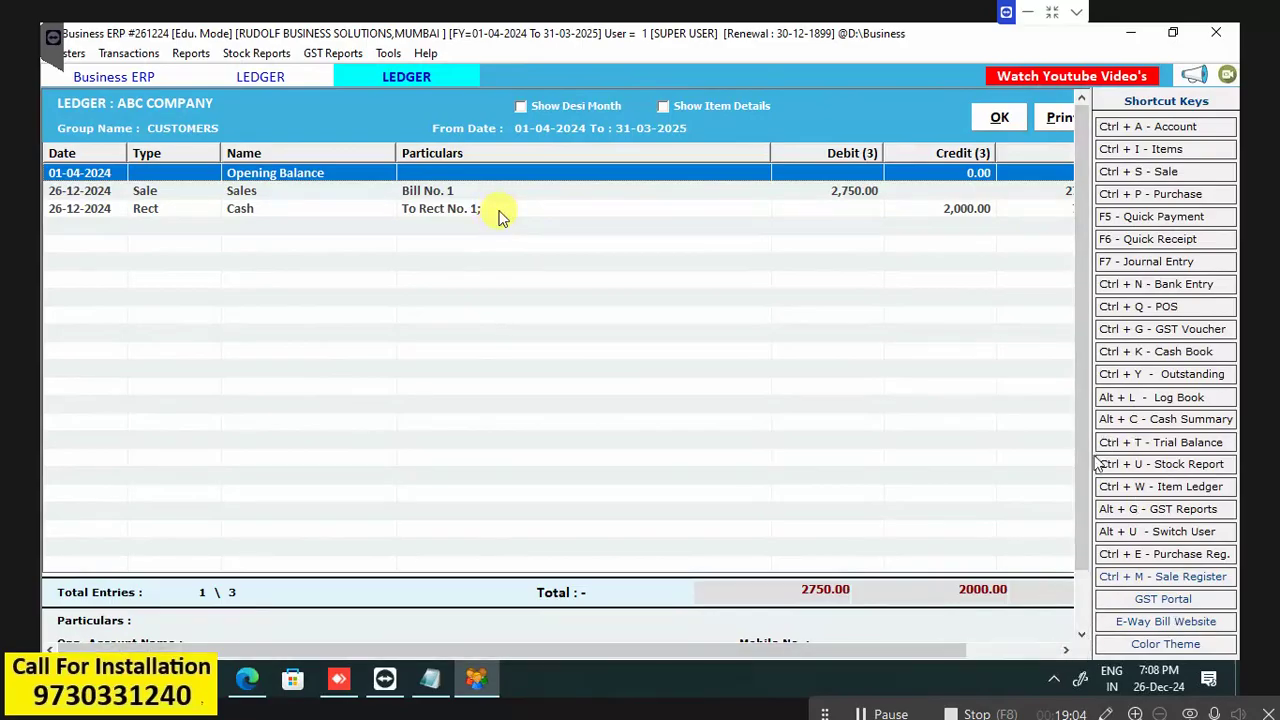
Scroll the ABC COMPANY ledger to confirm the 750.00 Dr balance, then close it.
click(970, 651)
mouse_move(1042, 655)
mouse_down()
mouse_move(918, 657)
mouse_move(1058, 653)
mouse_up()
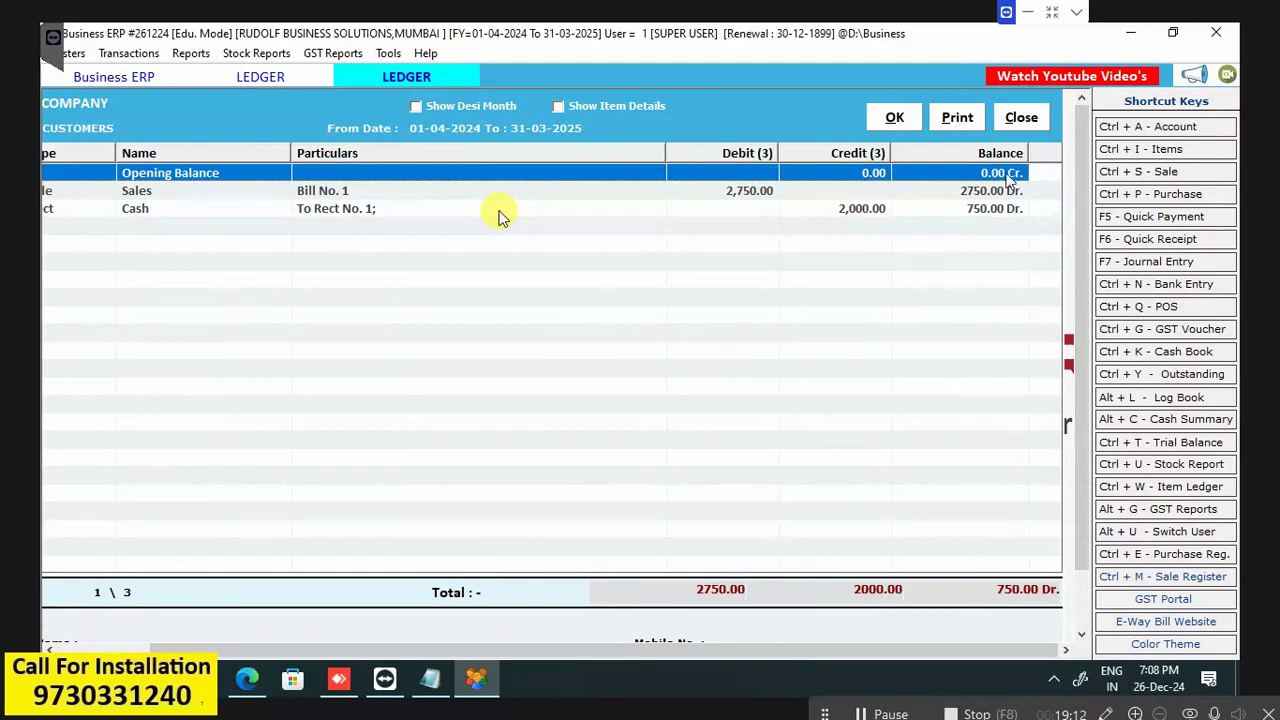
drag(950, 660, 841, 652)
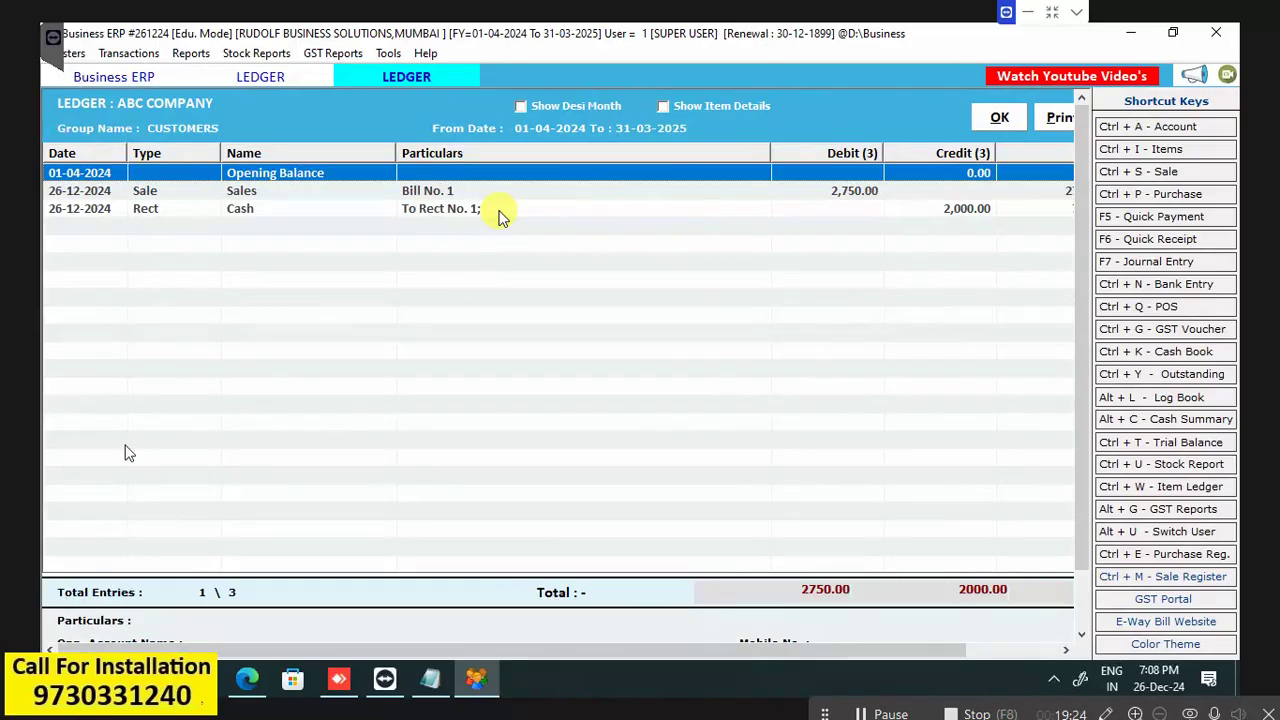
click(1004, 118)
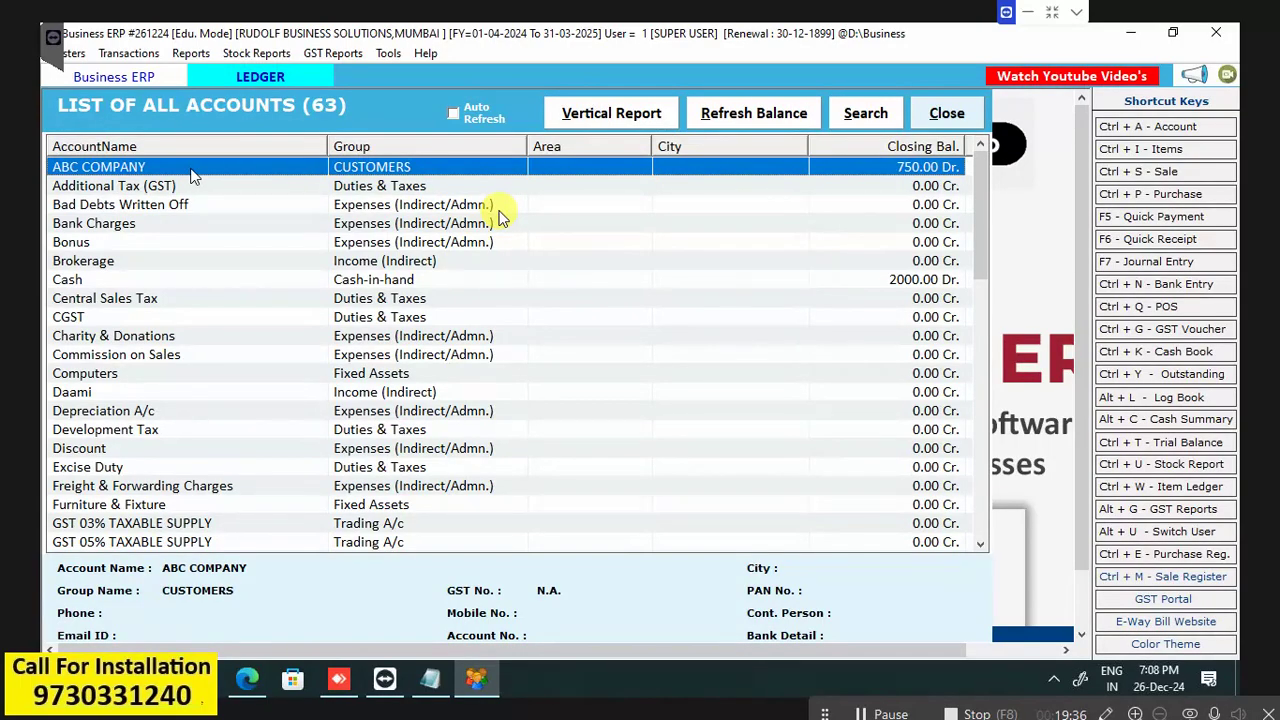
Close the account list and WhatsApp popup, then run Outstanding Analysis as on 26-12-2024.
click(926, 121)
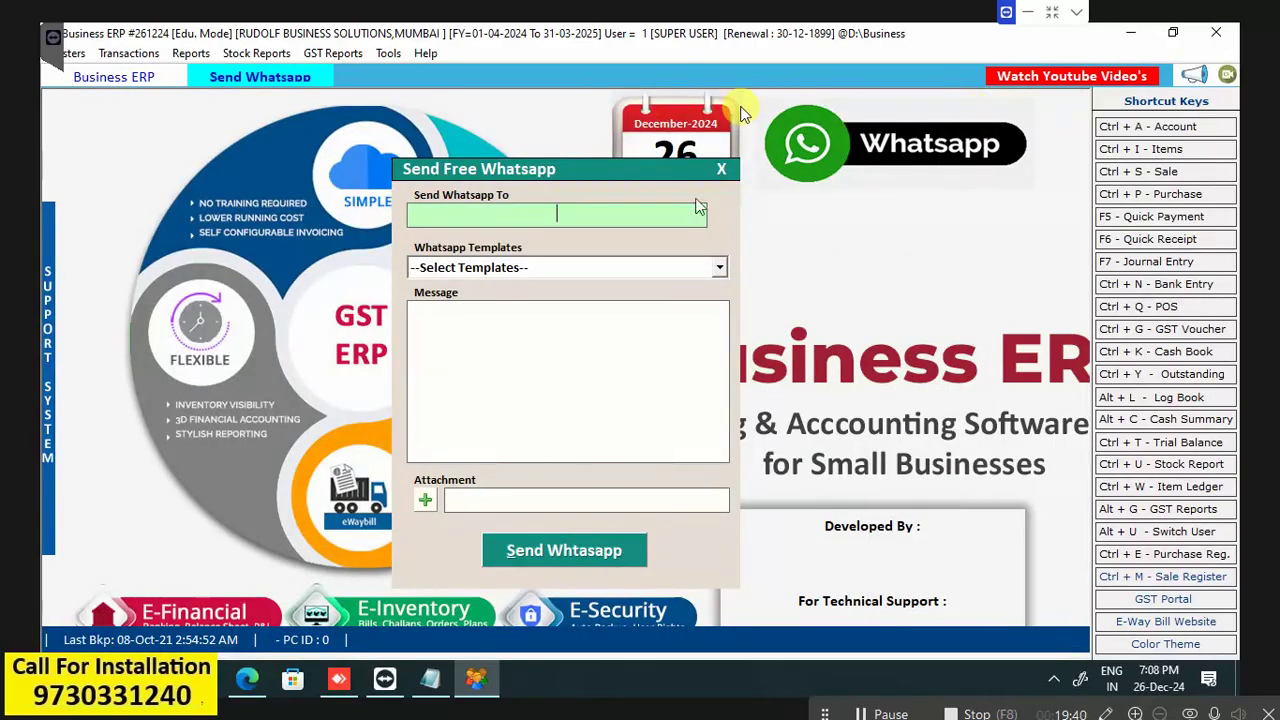
key(Escape)
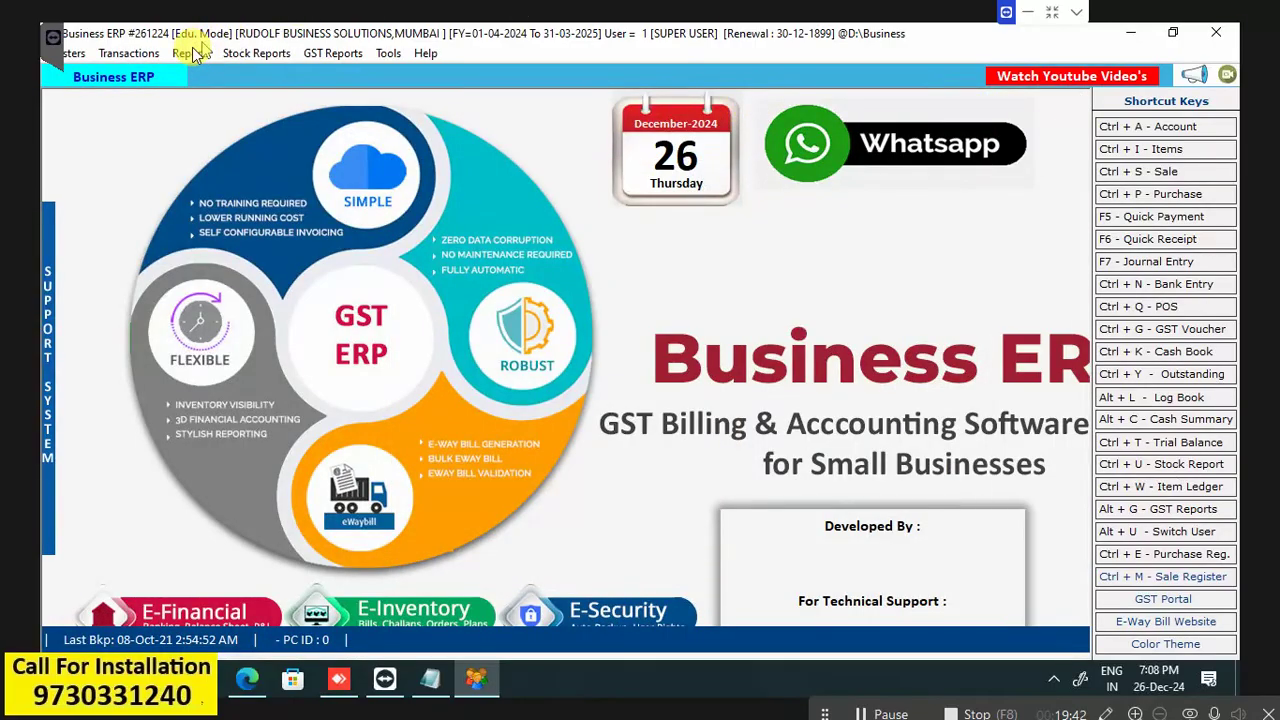
click(193, 54)
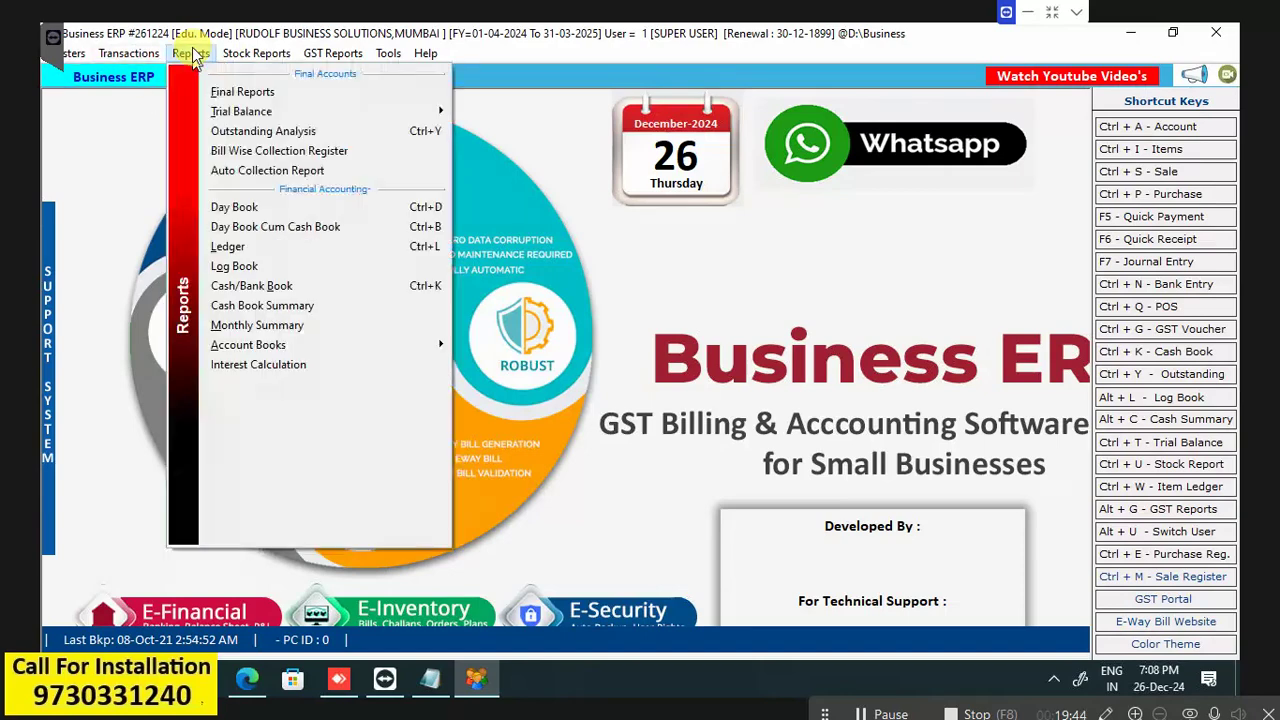
click(240, 136)
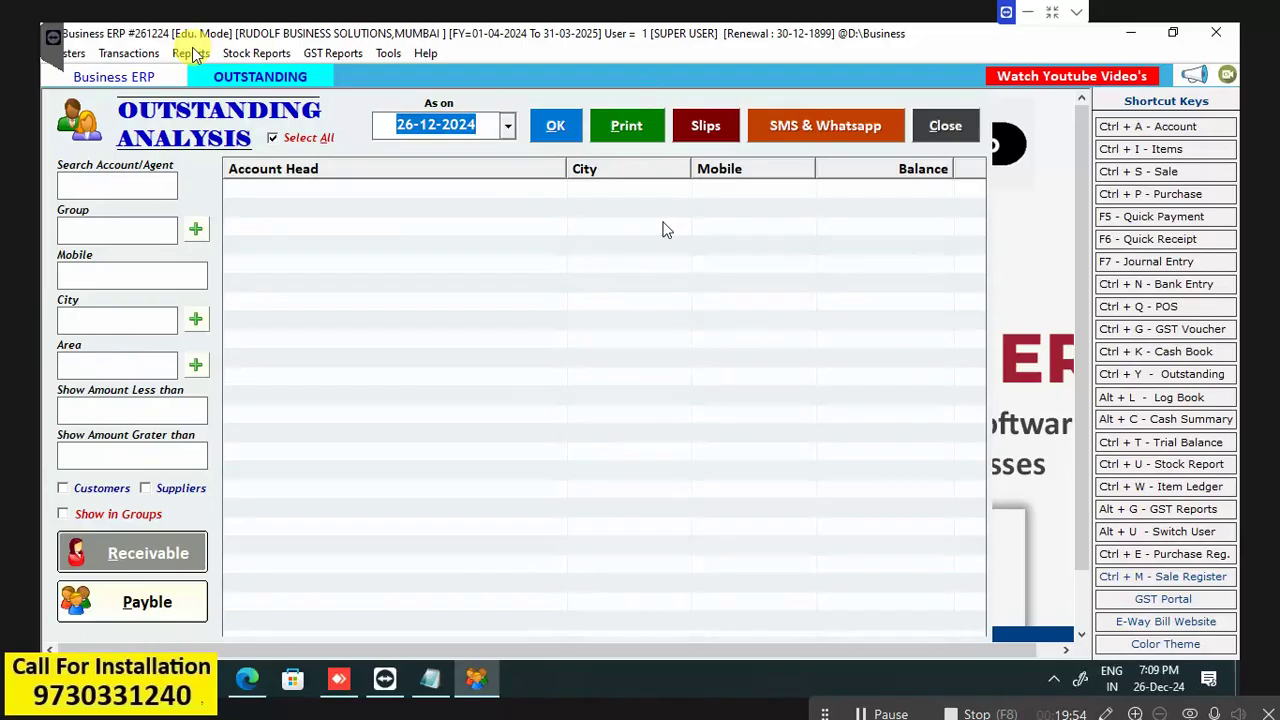
key(Tab)
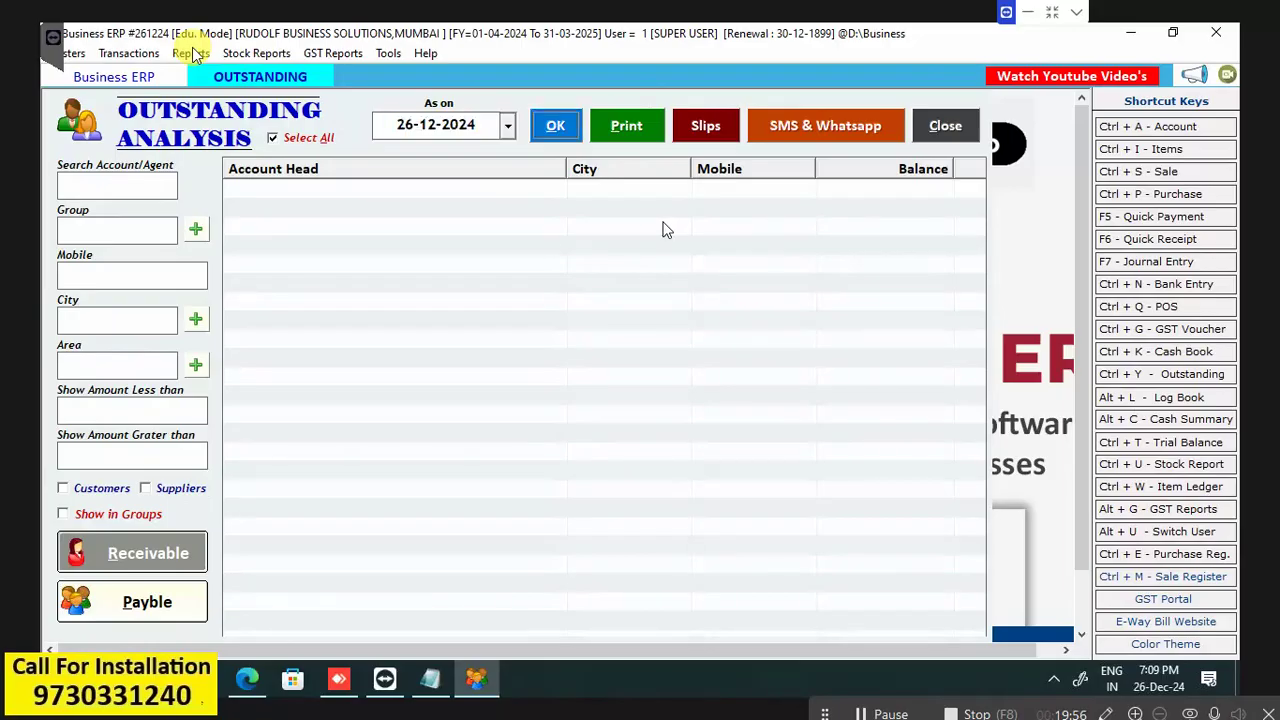
click(556, 136)
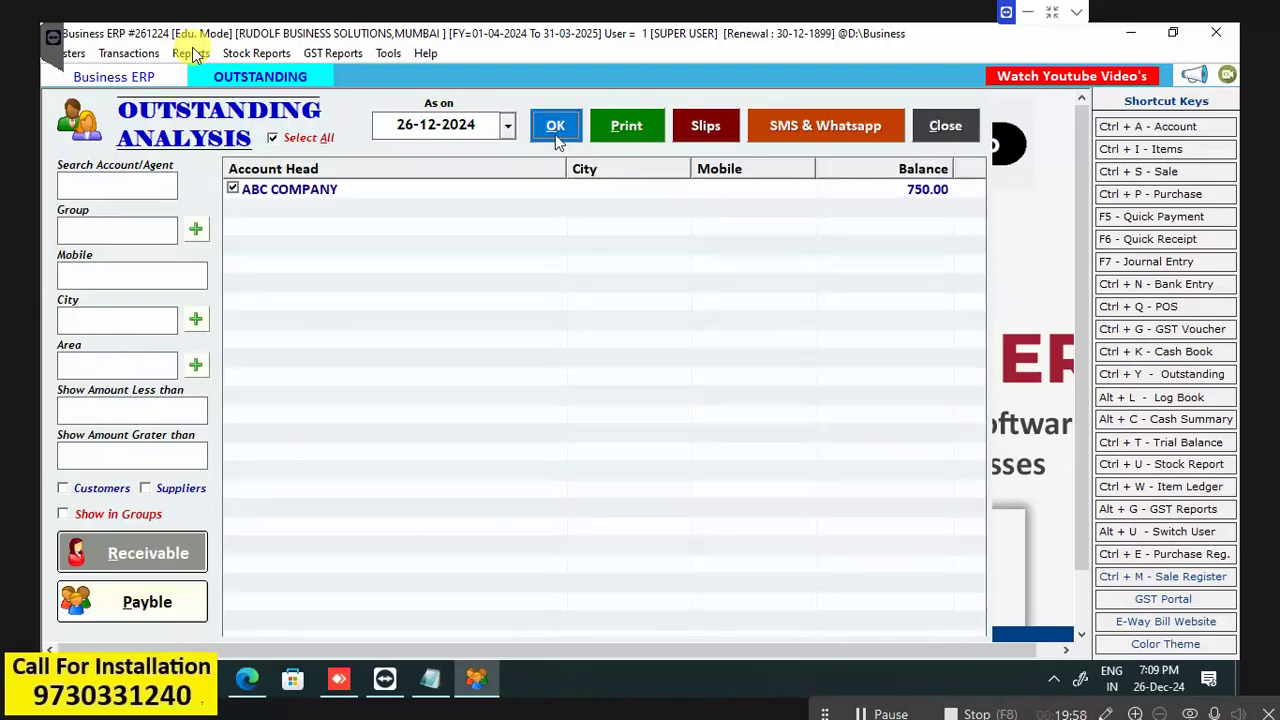
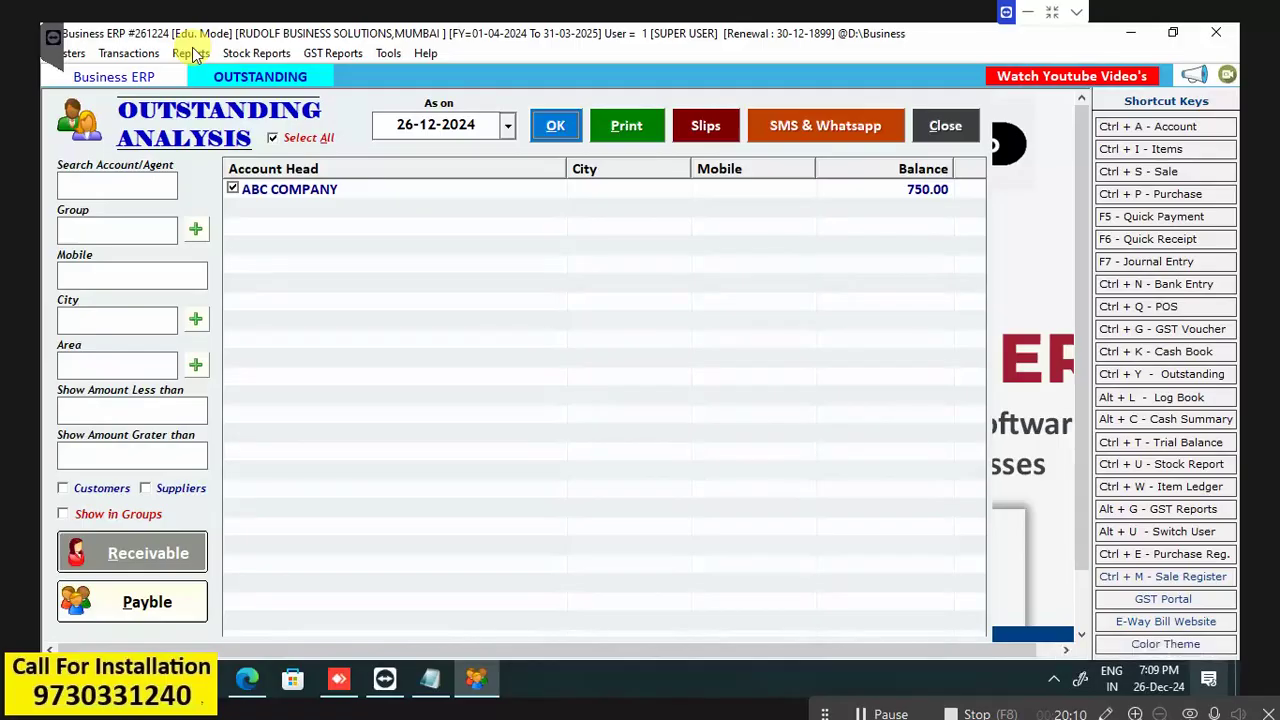
Close the Outstanding Analysis report as on 26-12-2024.
click(946, 126)
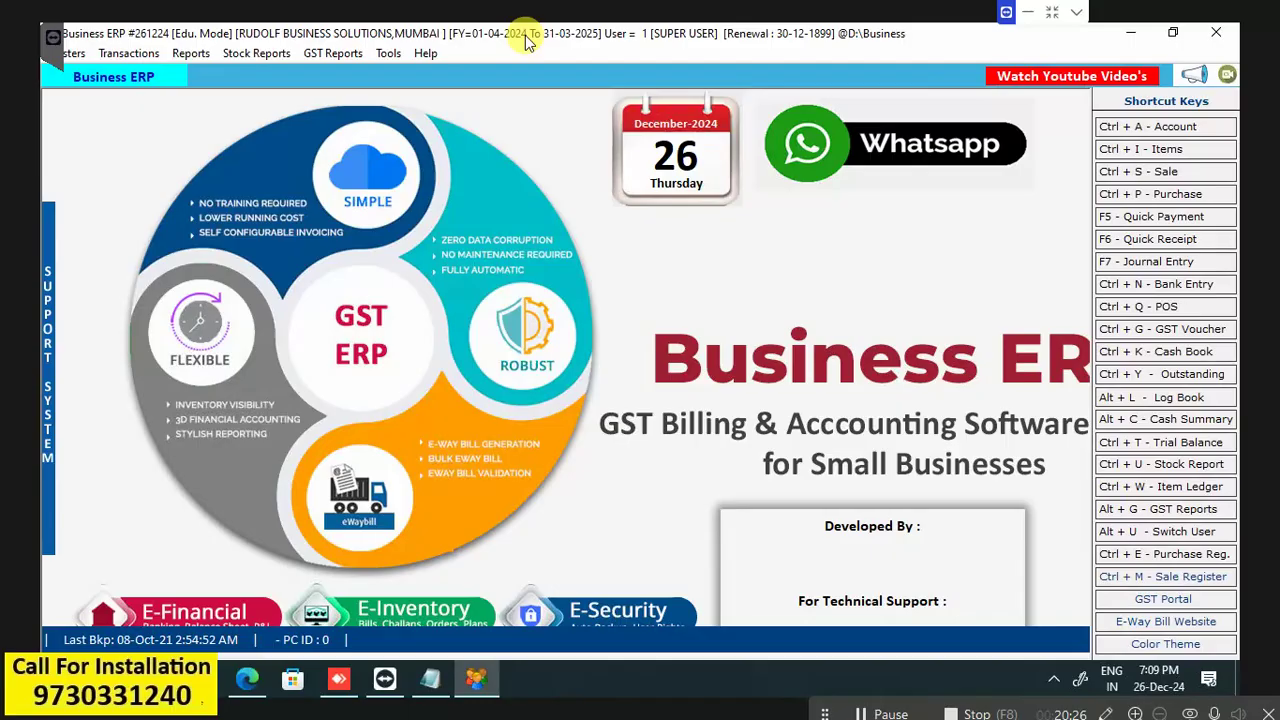
Open the Bank Entry form and exit it unsaved, then bring up the Transactions menu.
click(1203, 287)
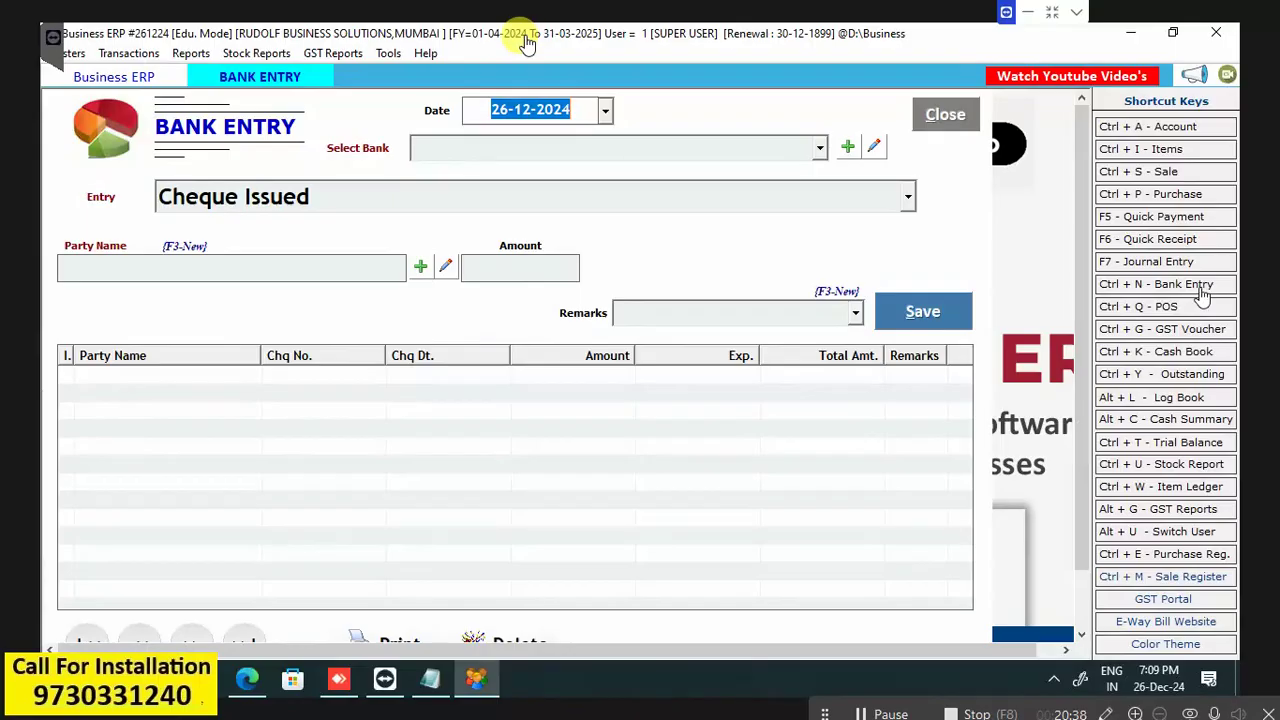
key(Escape)
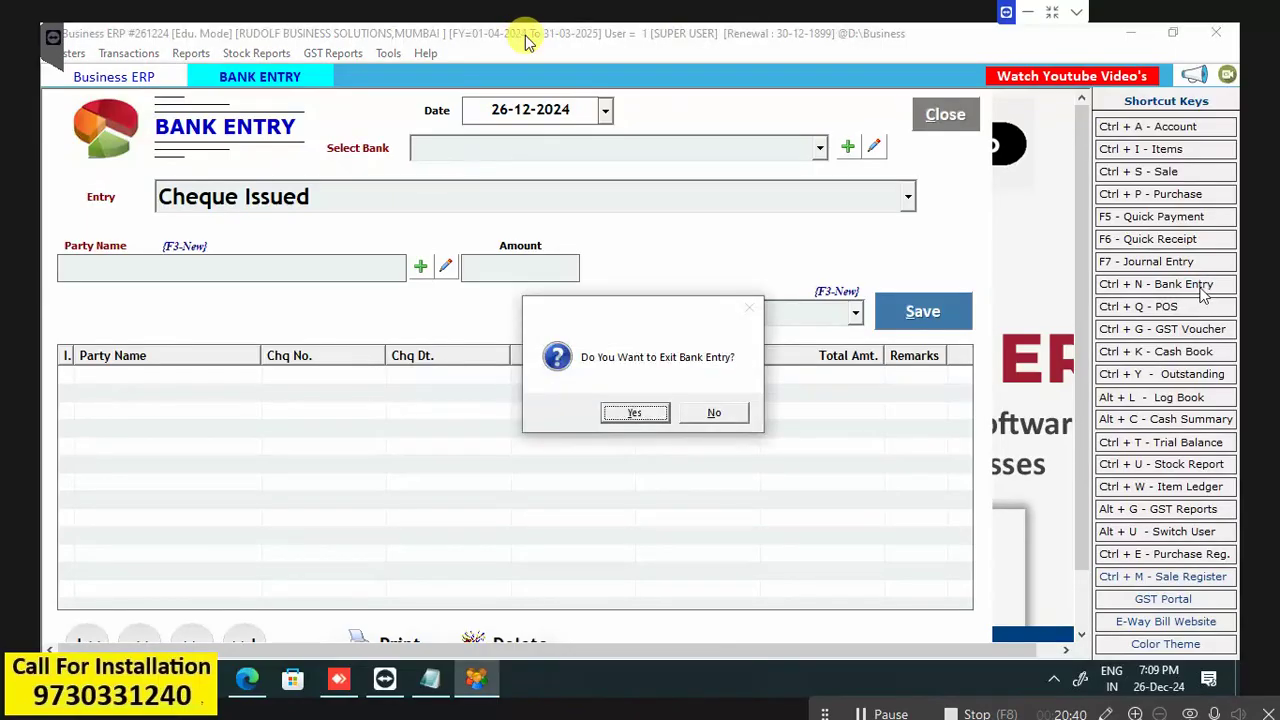
key(Return)
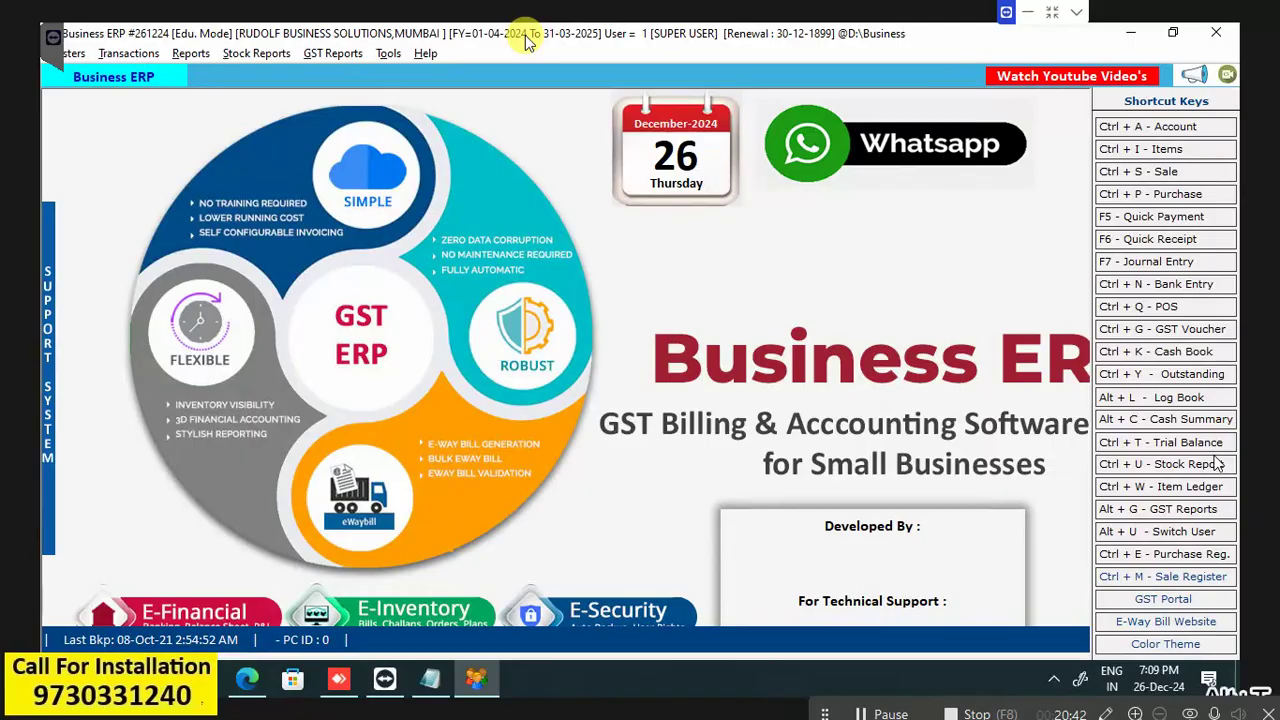
key(alt+t)
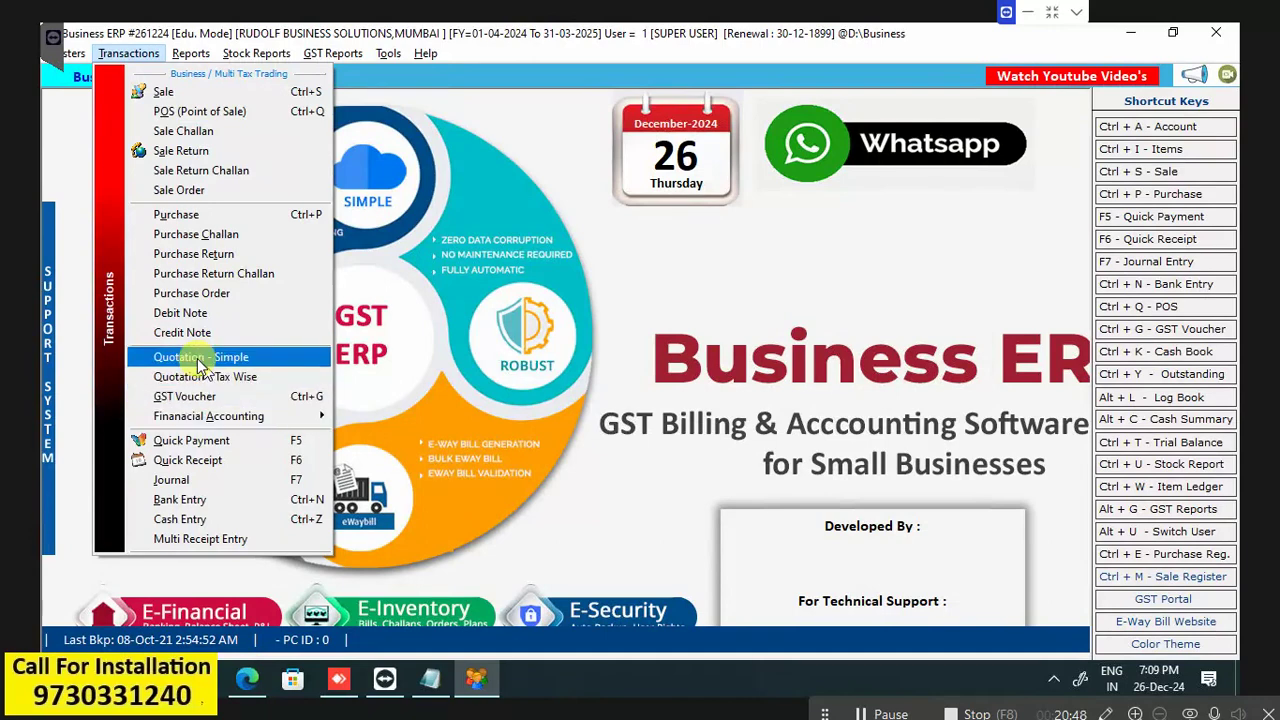
Start a new simple quotation and create a new party account named 'DEF COMPANY'.
click(200, 360)
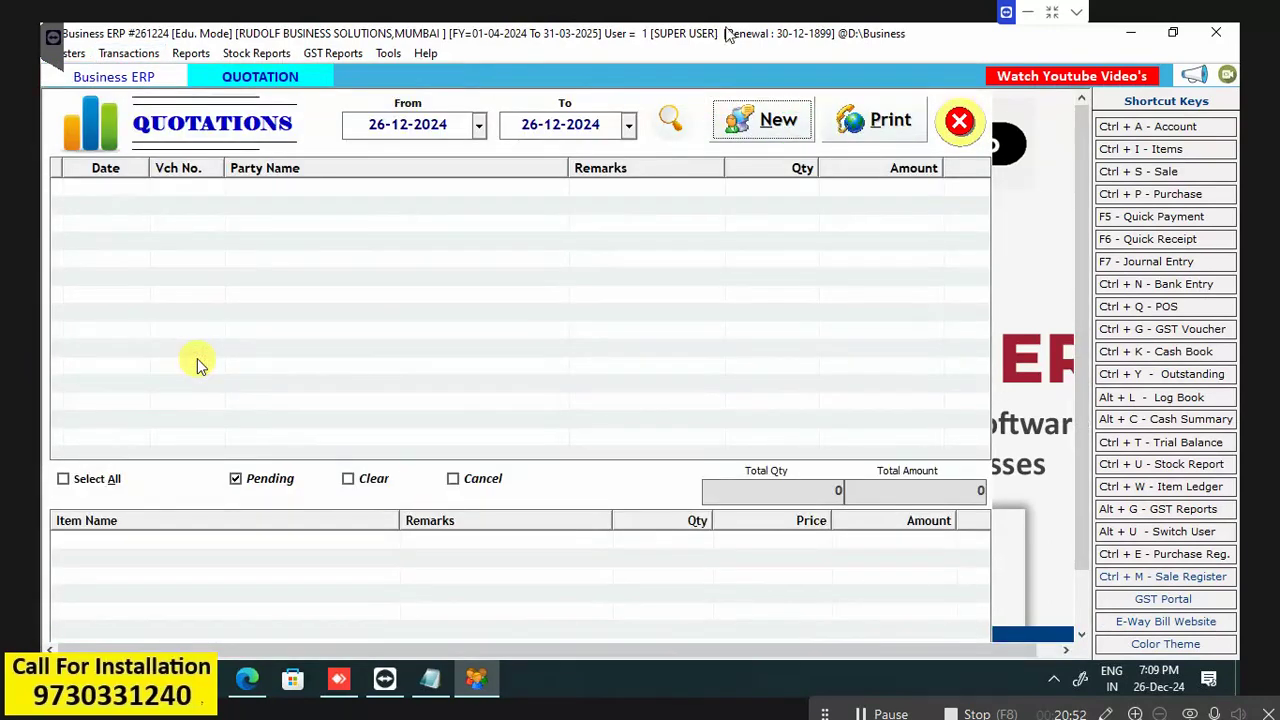
click(779, 135)
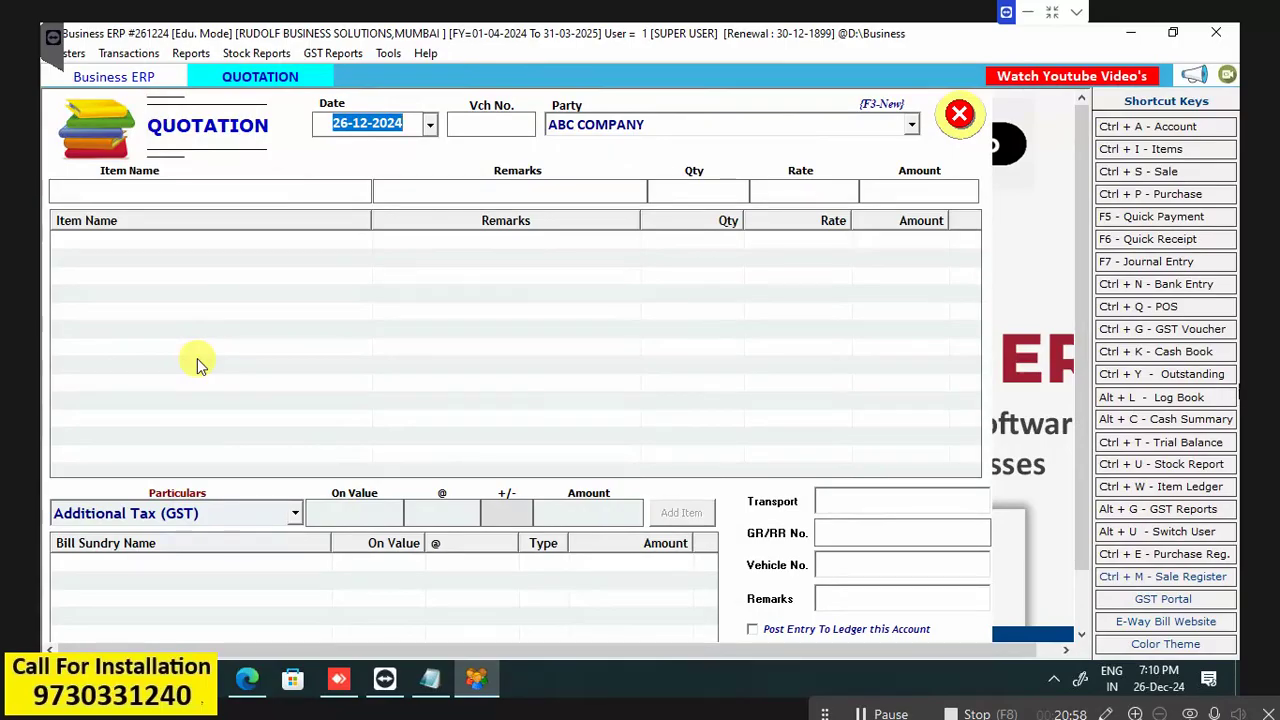
key(Return)
key(Return)
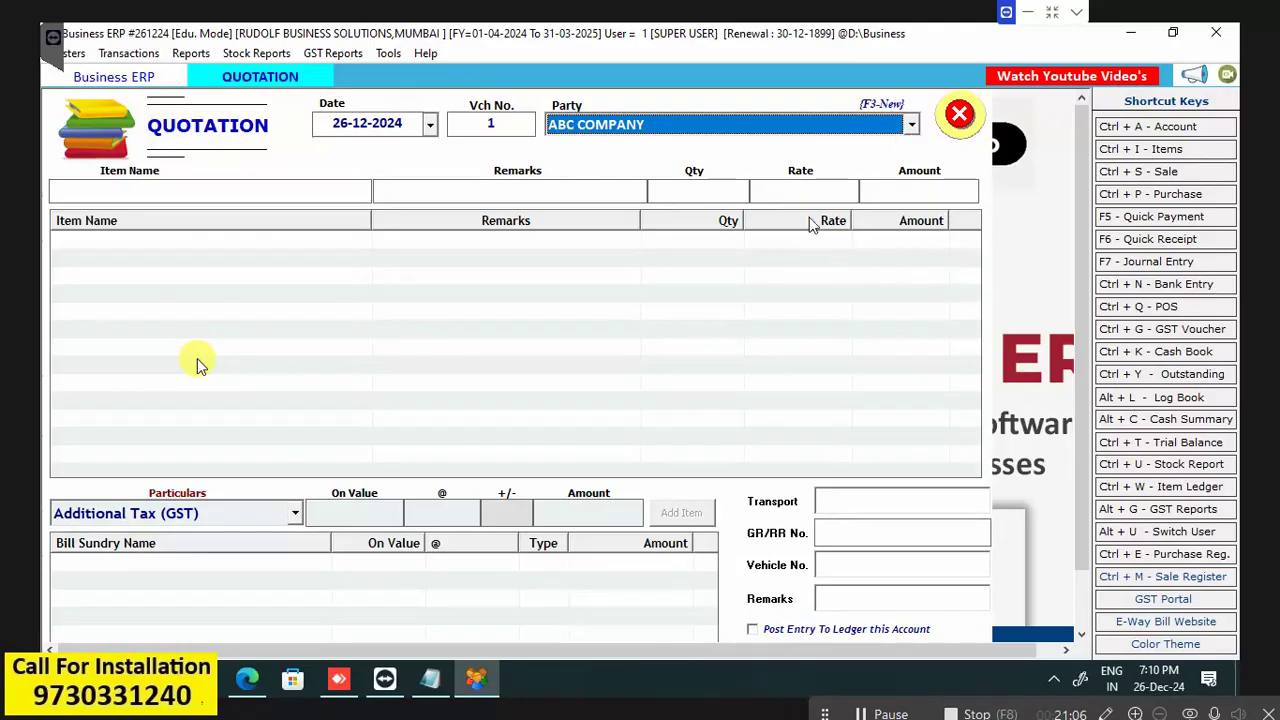
key(F3)
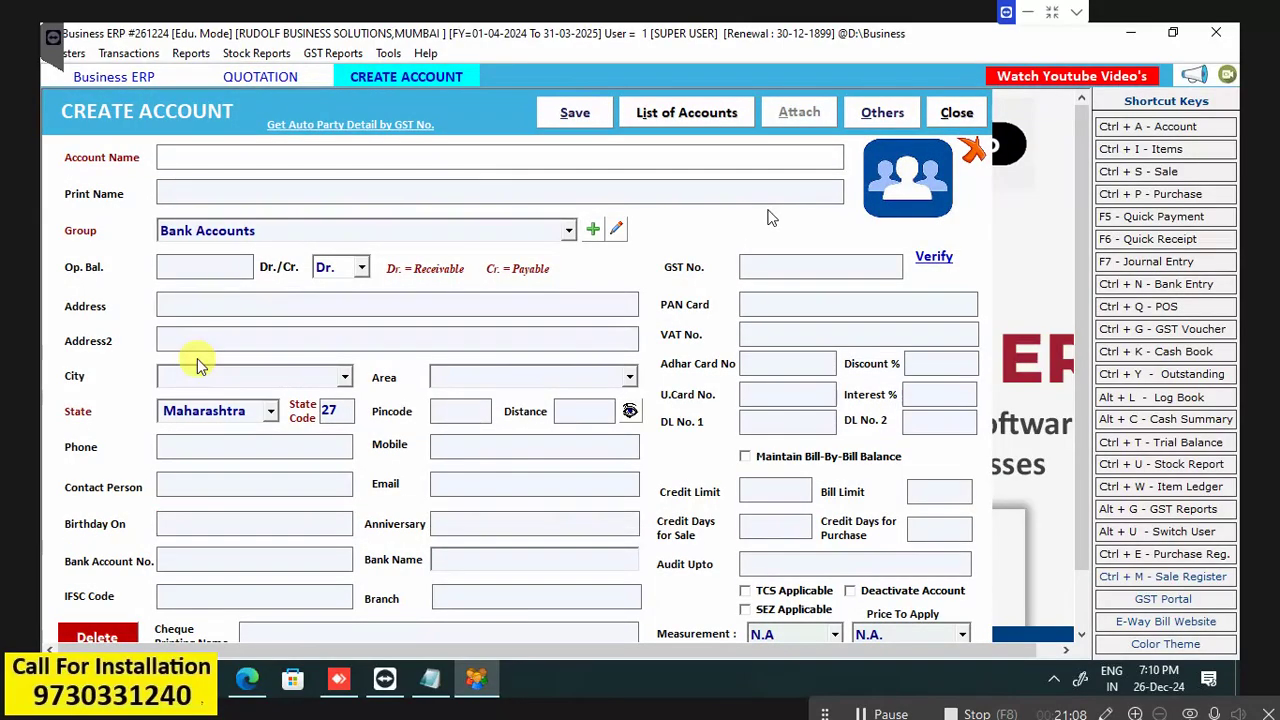
text(DEF COMPANY)
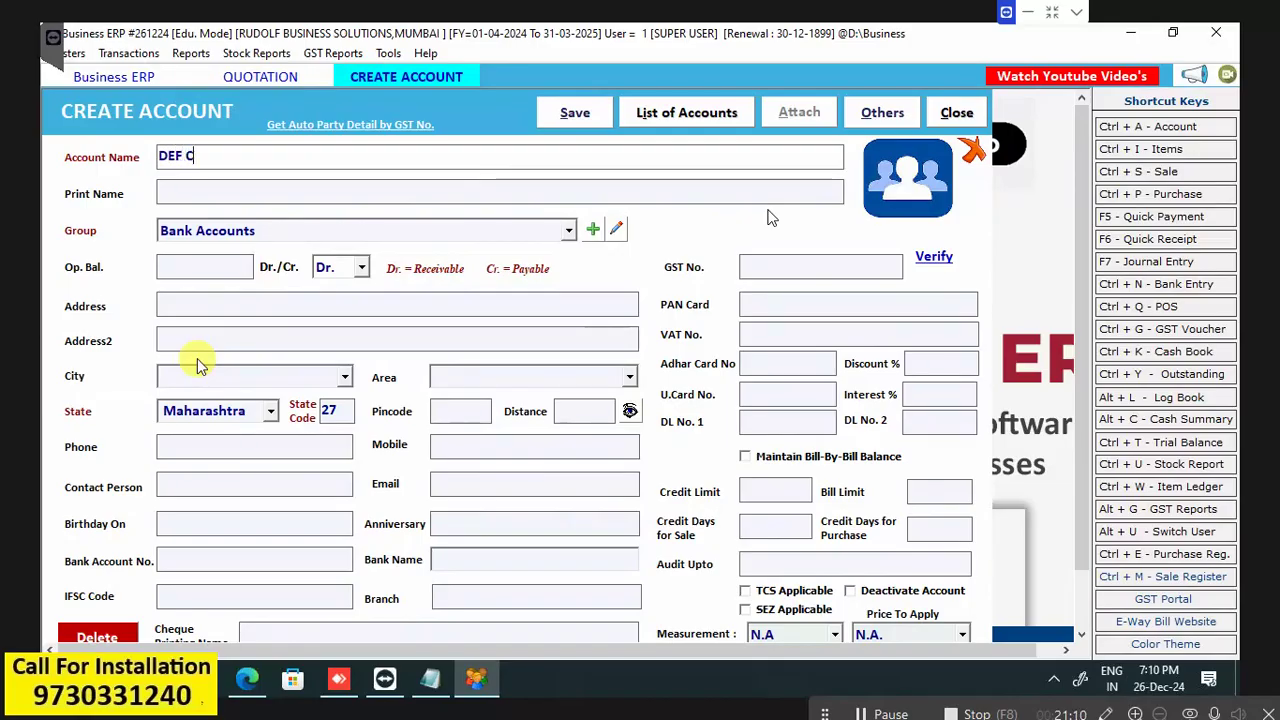
click(576, 116)
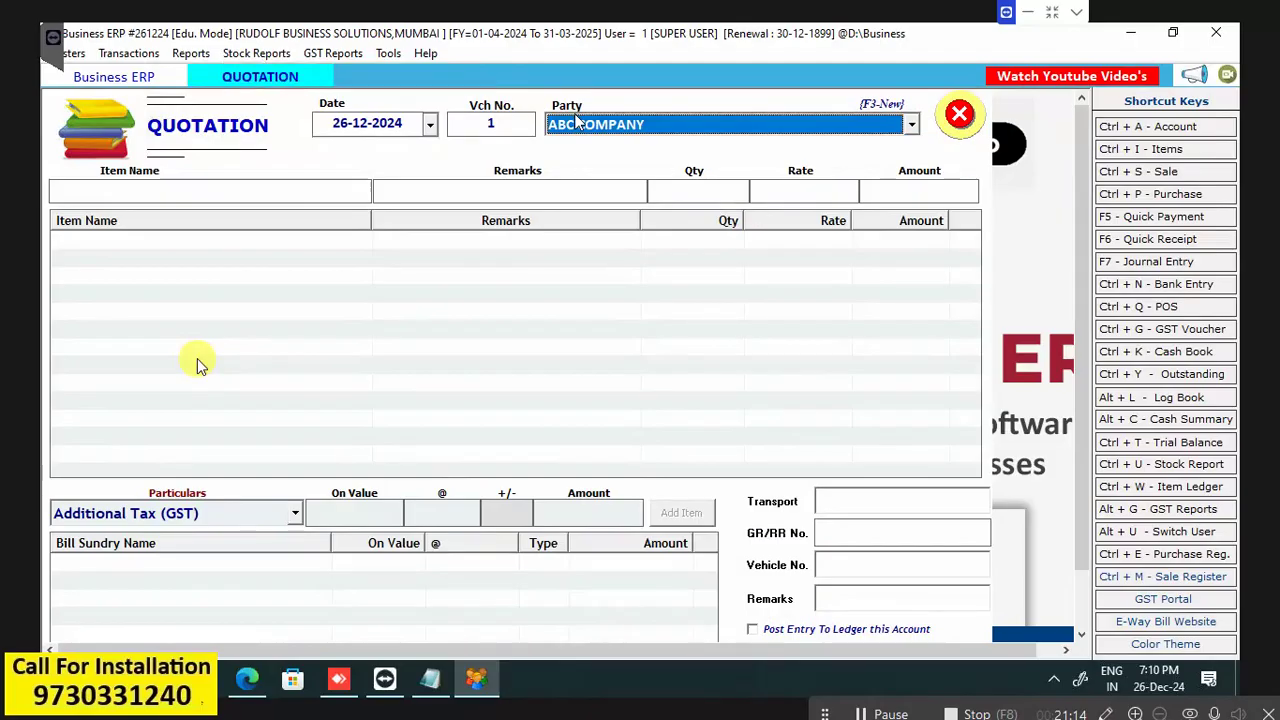
Set ABC COMPANY as the quotation party, then cancel the quotation entry.
key(Return)
click(573, 120)
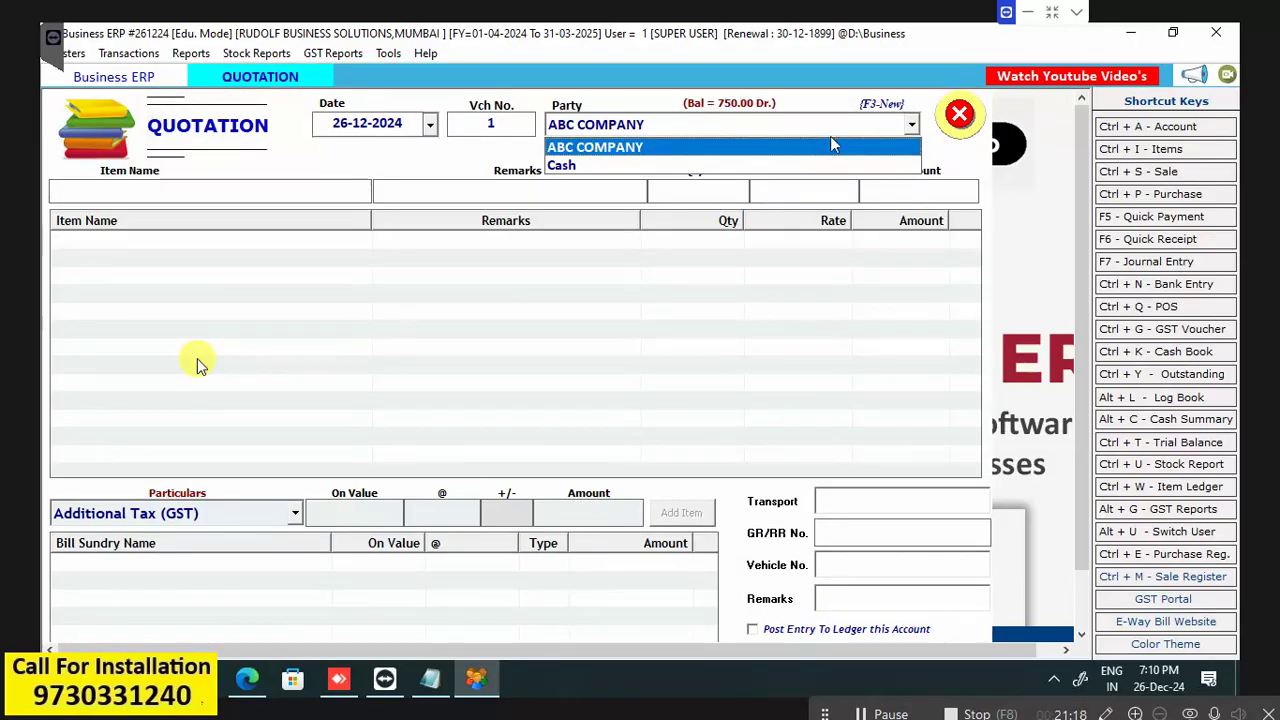
click(830, 147)
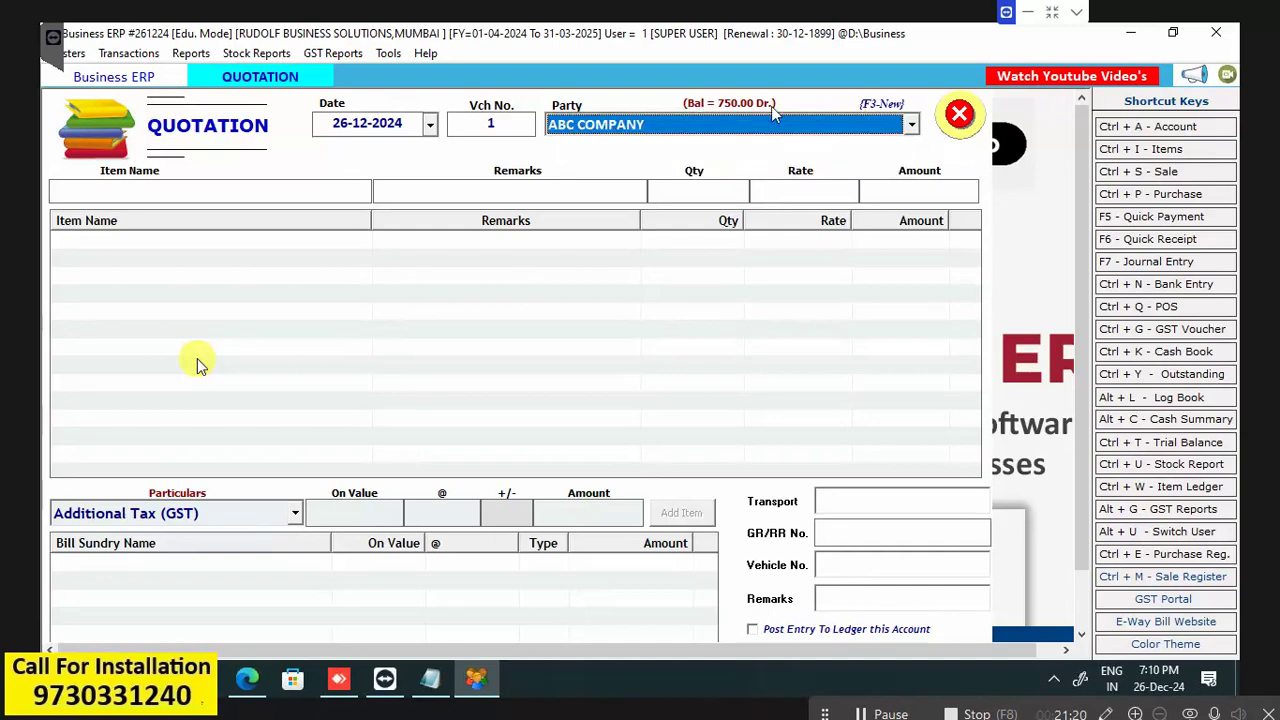
key(Escape)
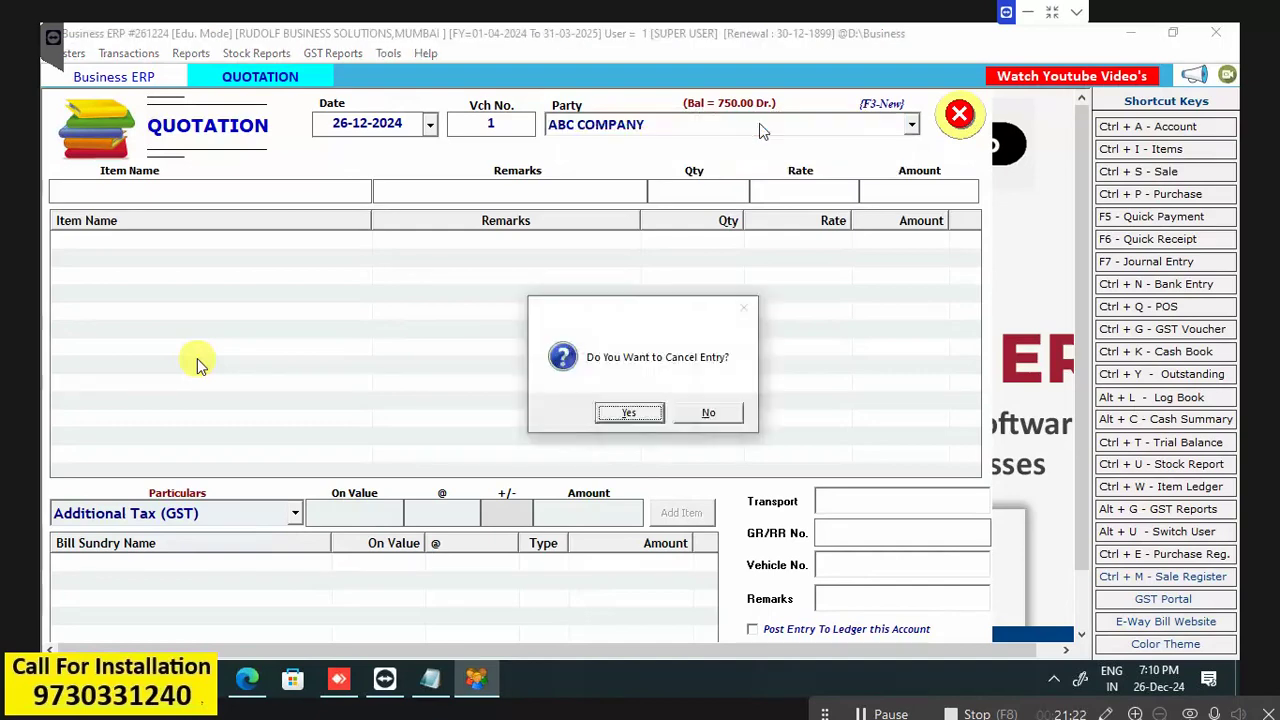
click(630, 413)
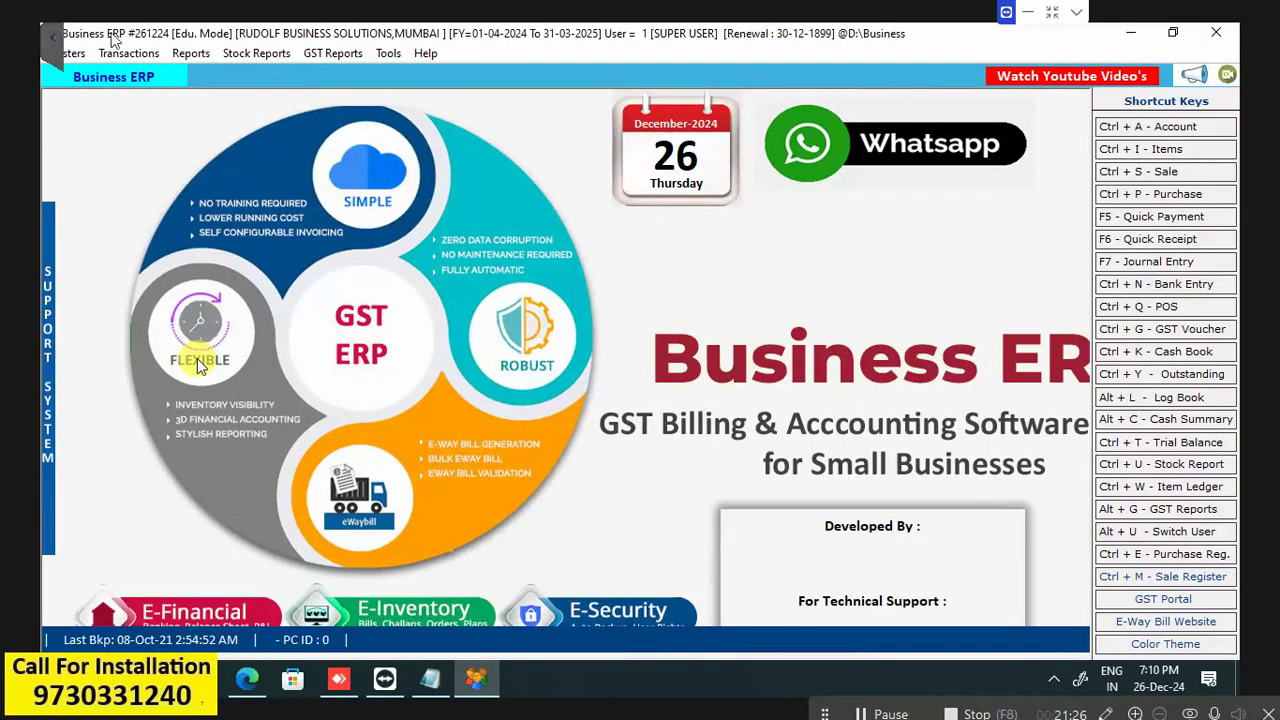
Dismiss the Reports menu and open the Quotation - Simple register from Transactions.
click(198, 55)
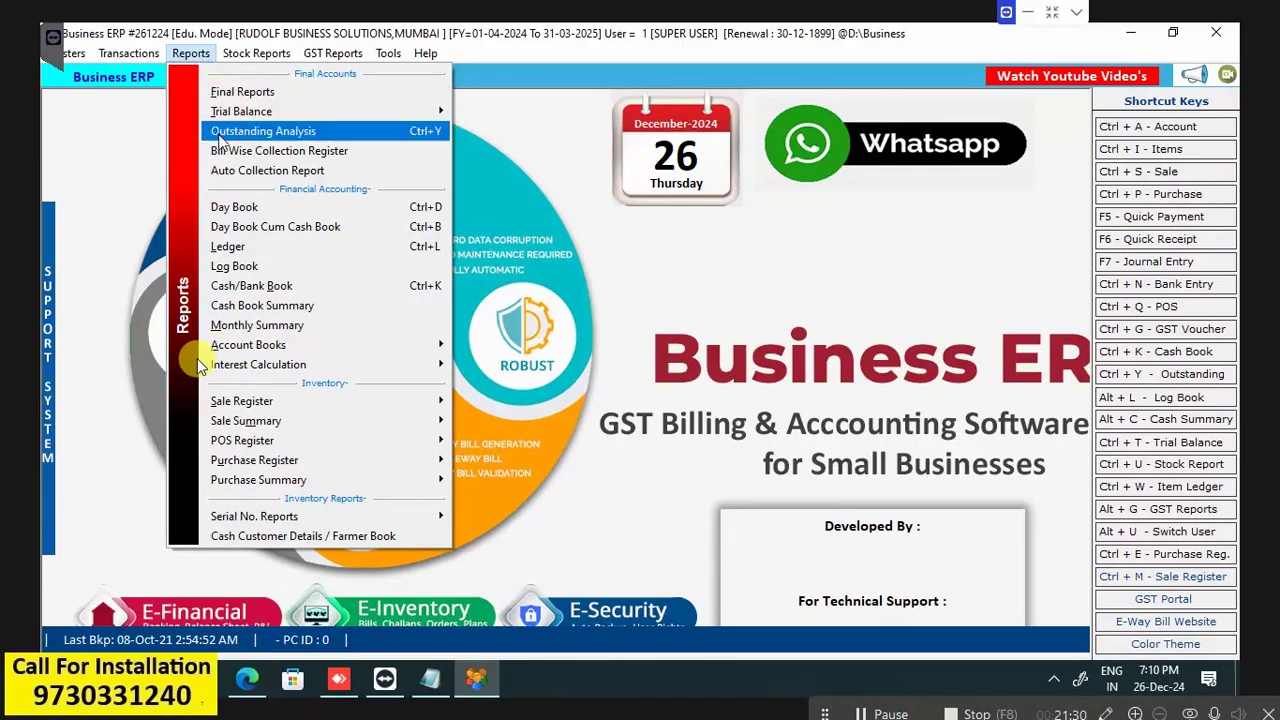
mouse_move(224, 116)
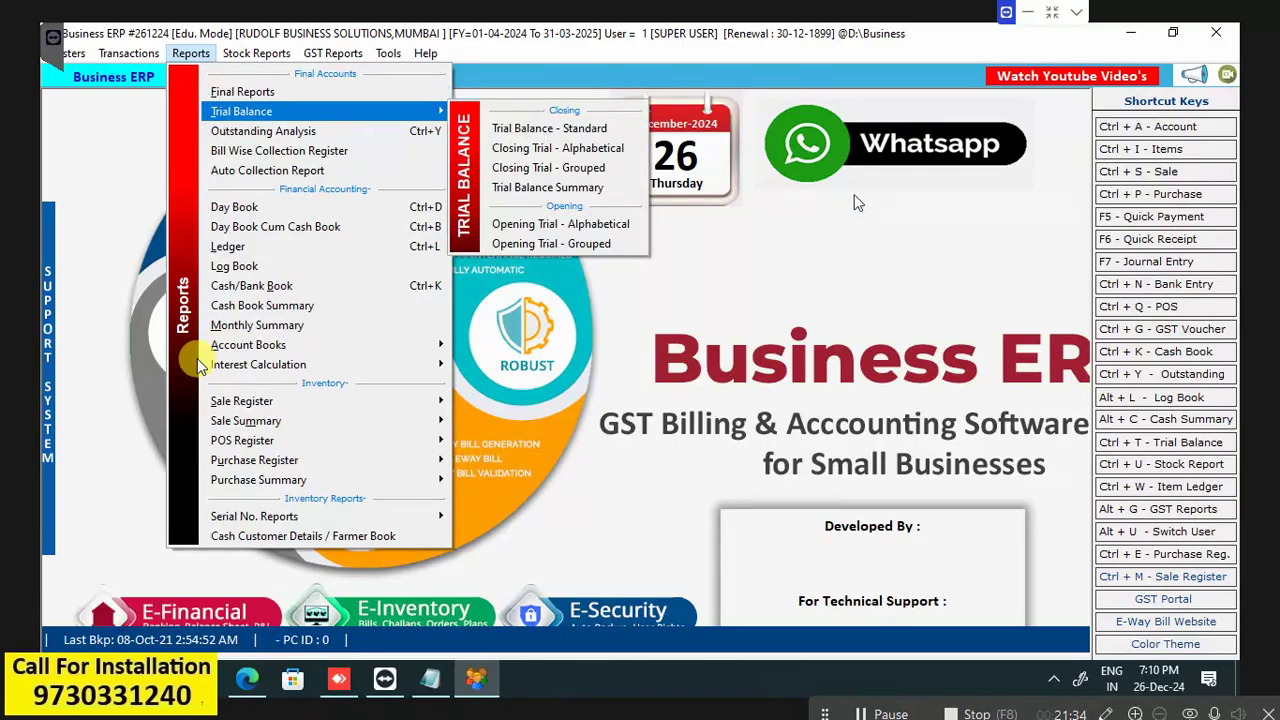
click(843, 231)
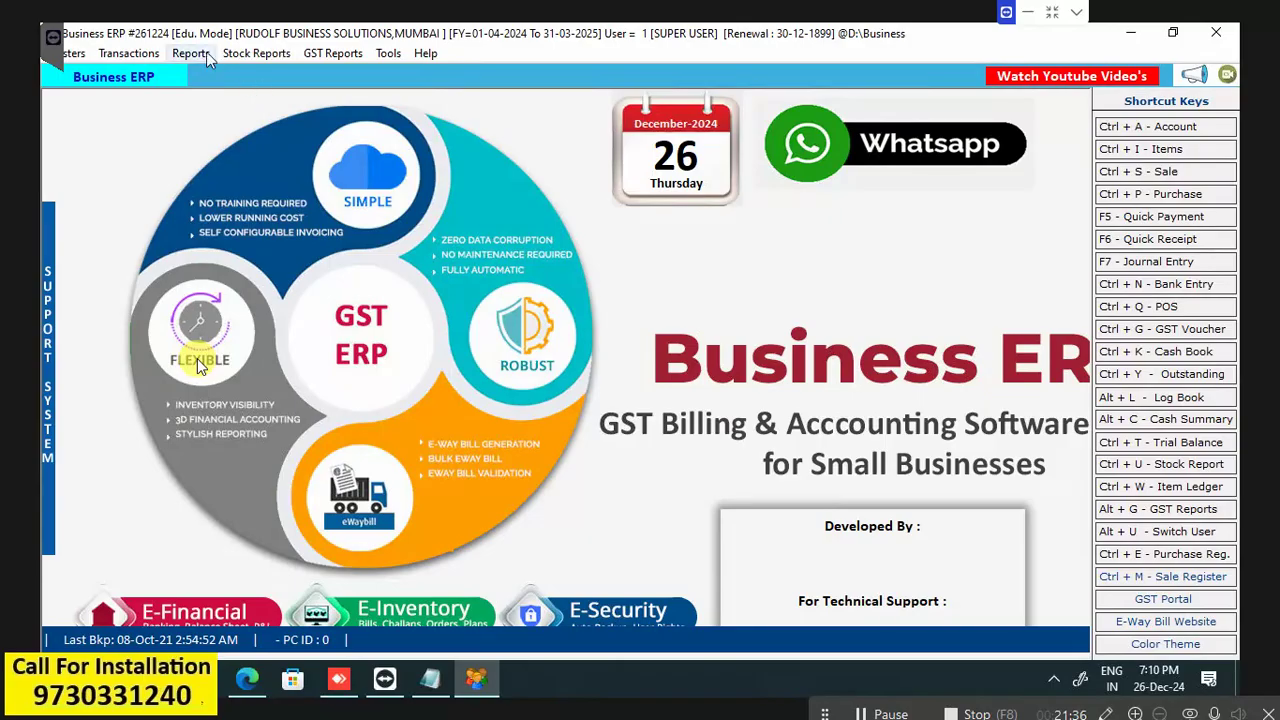
click(136, 55)
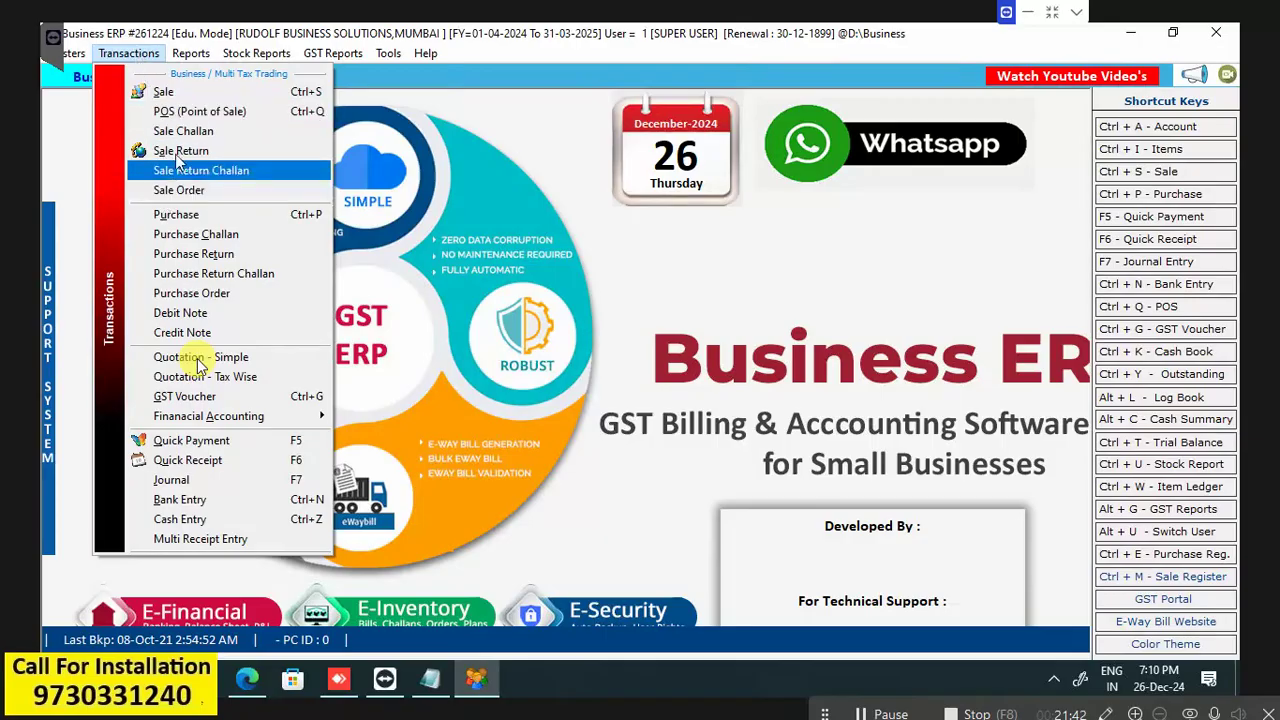
click(191, 53)
click(128, 53)
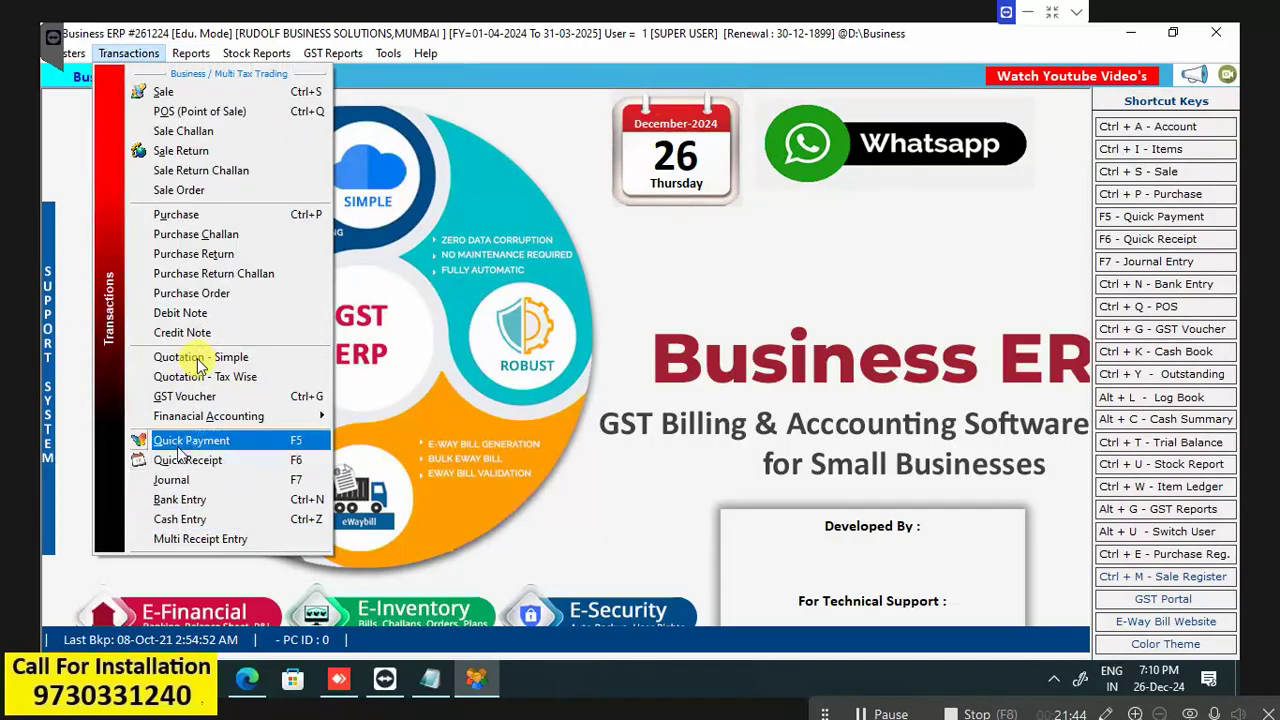
click(198, 366)
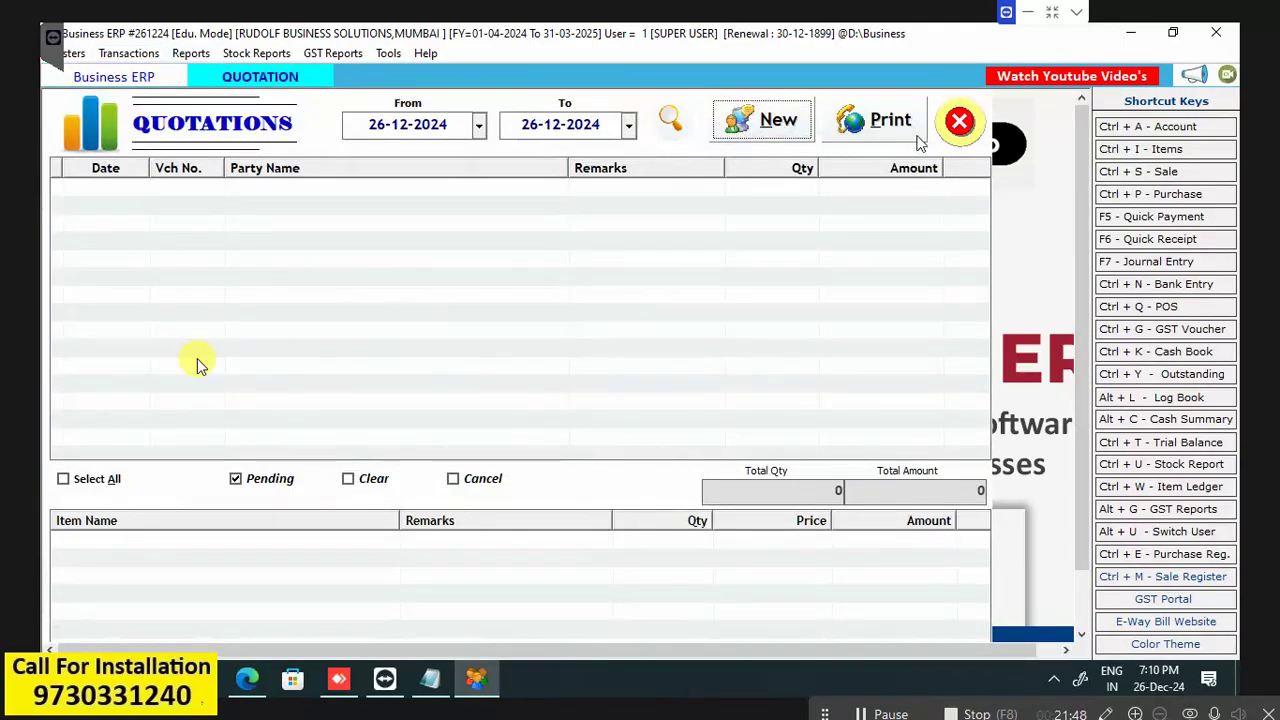
Start a new quotation with ABC COMPANY as party, check its date, then cancel the entry.
click(752, 124)
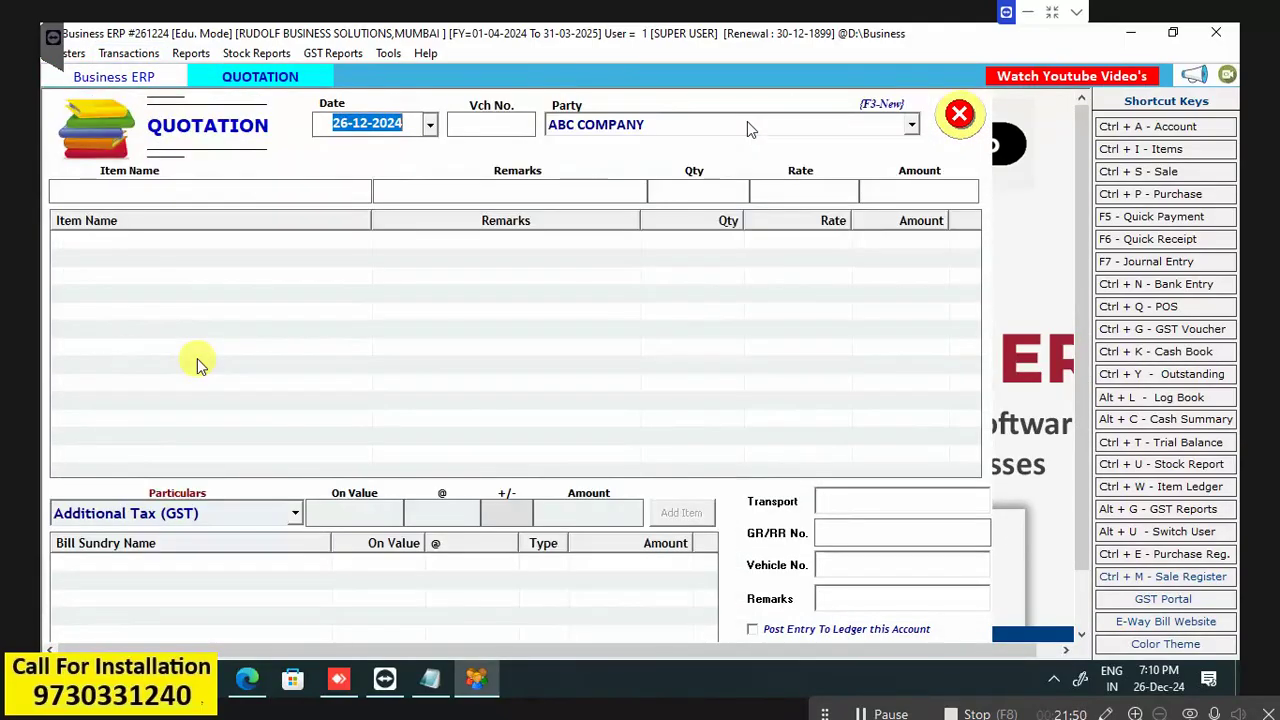
click(745, 126)
click(623, 130)
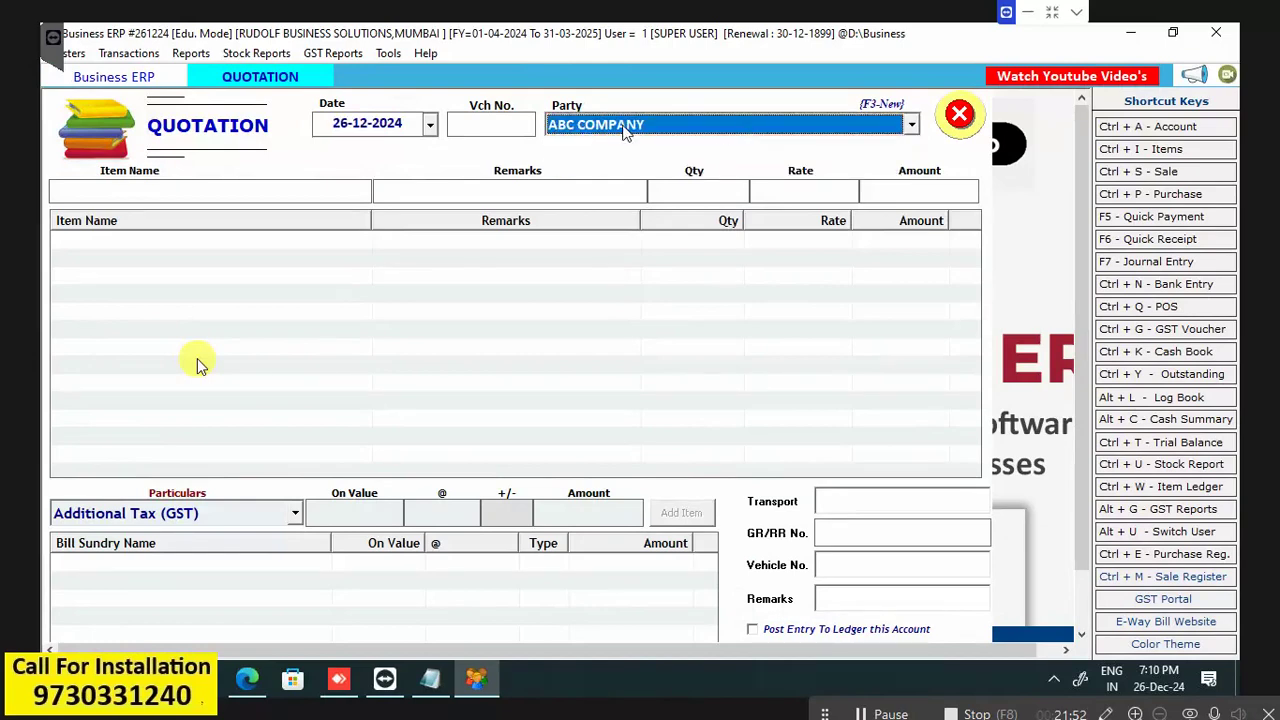
key(Return)
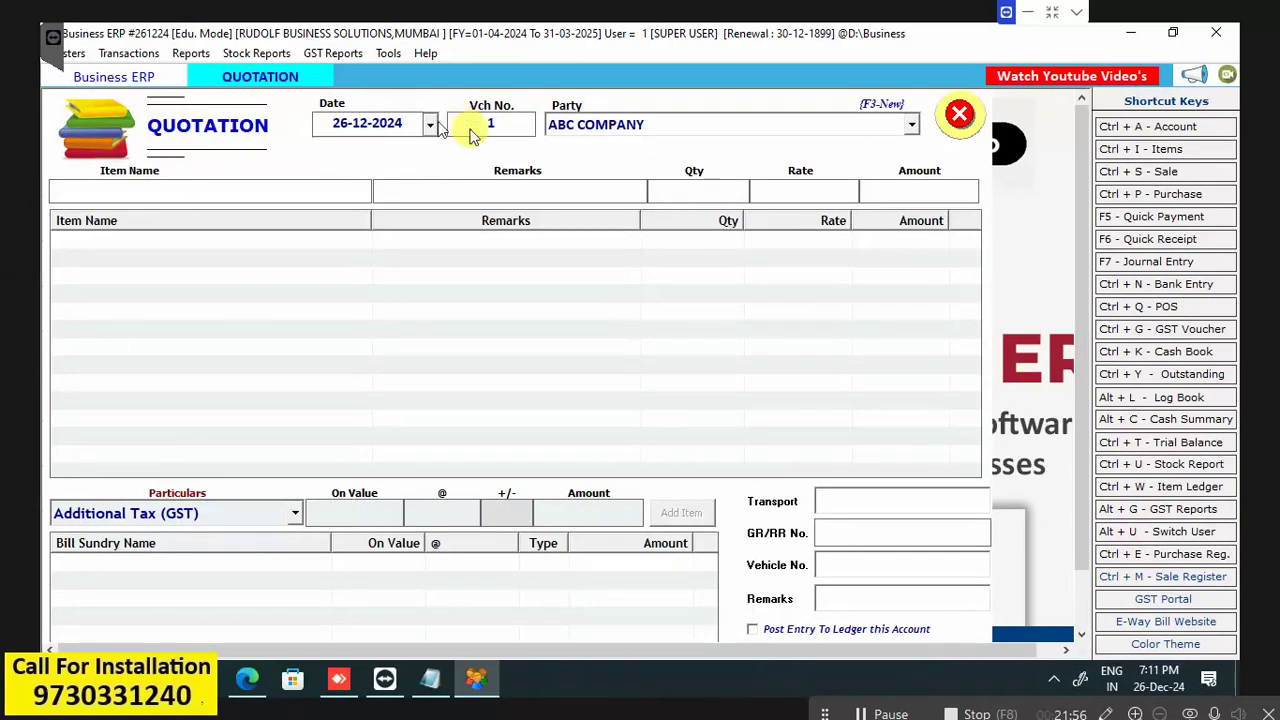
key(Return)
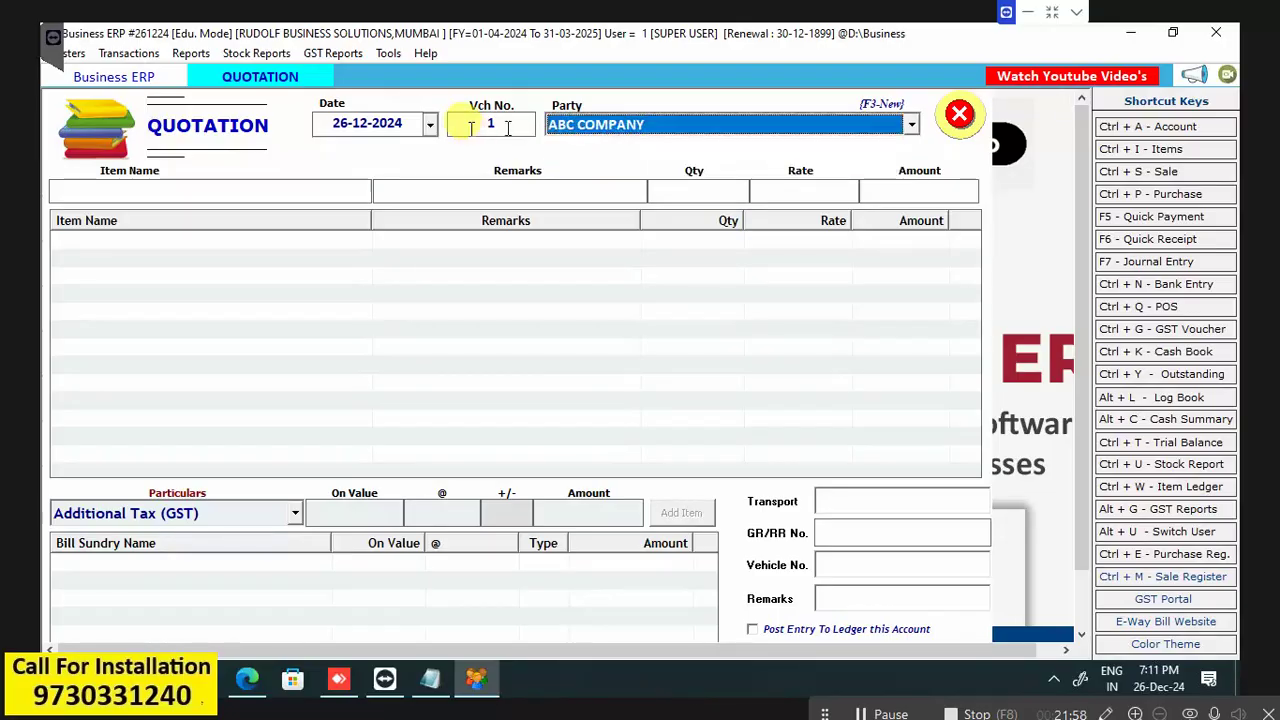
click(430, 123)
click(432, 124)
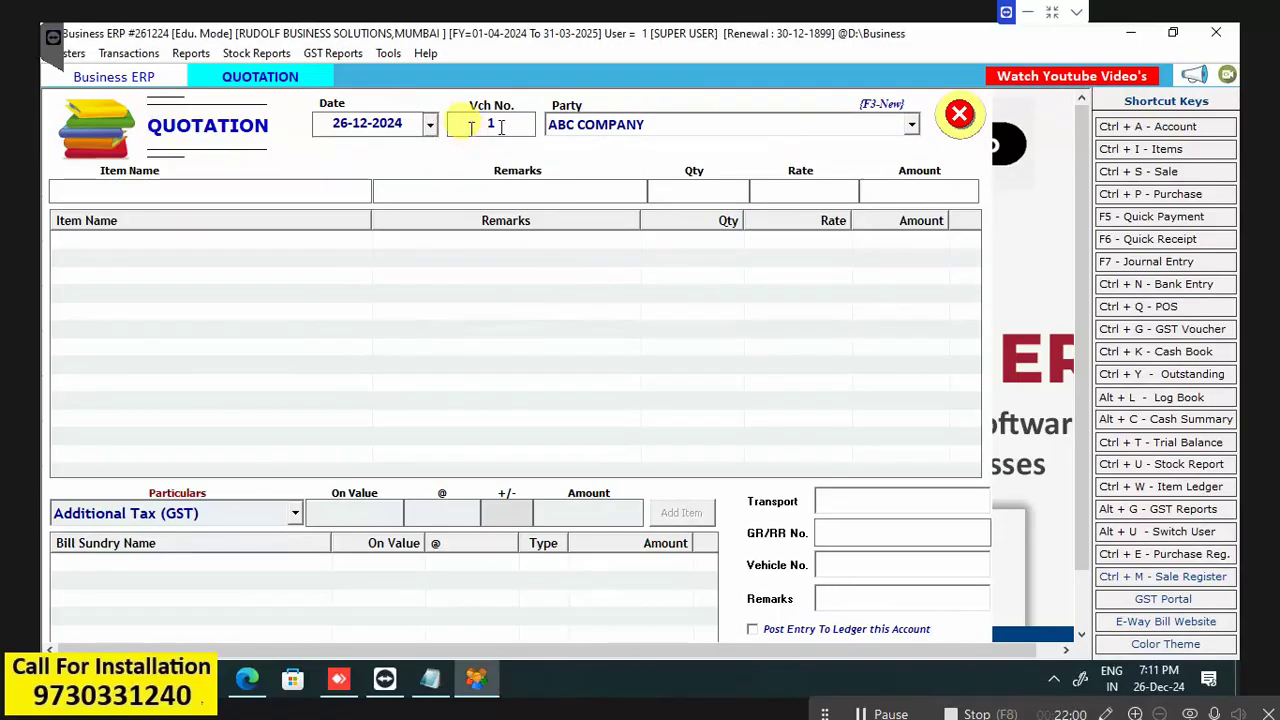
click(583, 128)
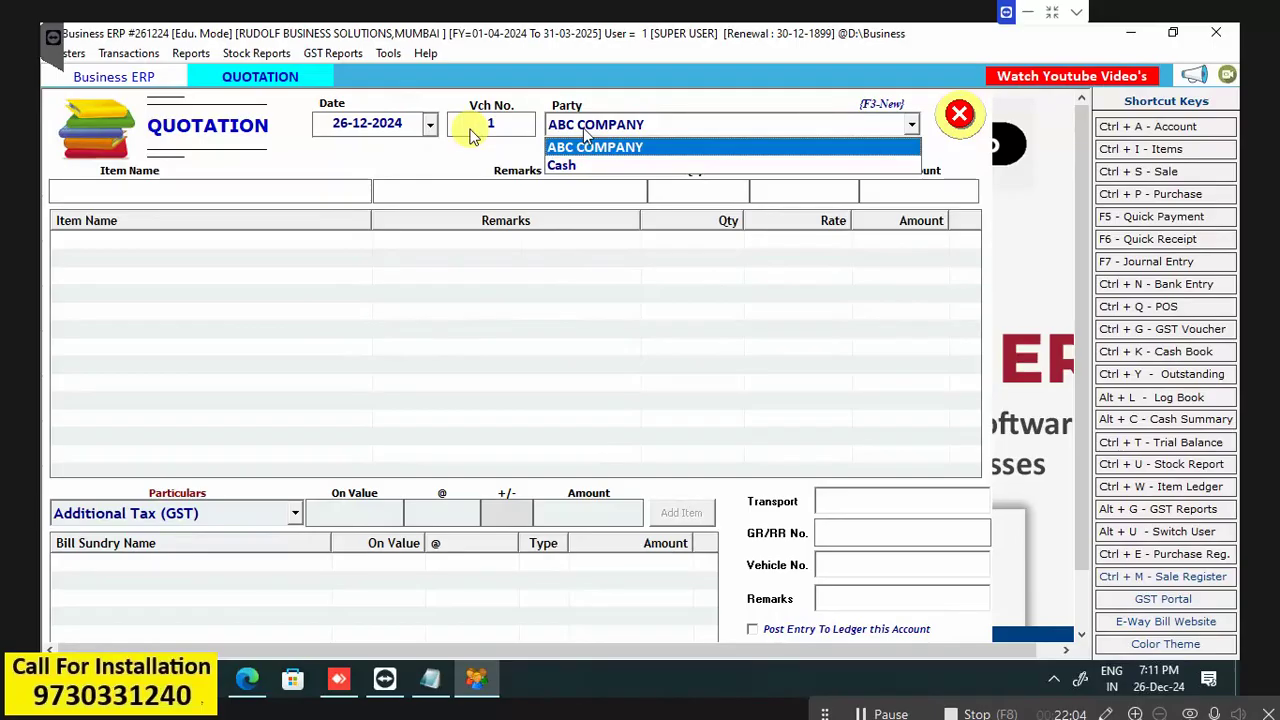
key(Escape)
key(Escape)
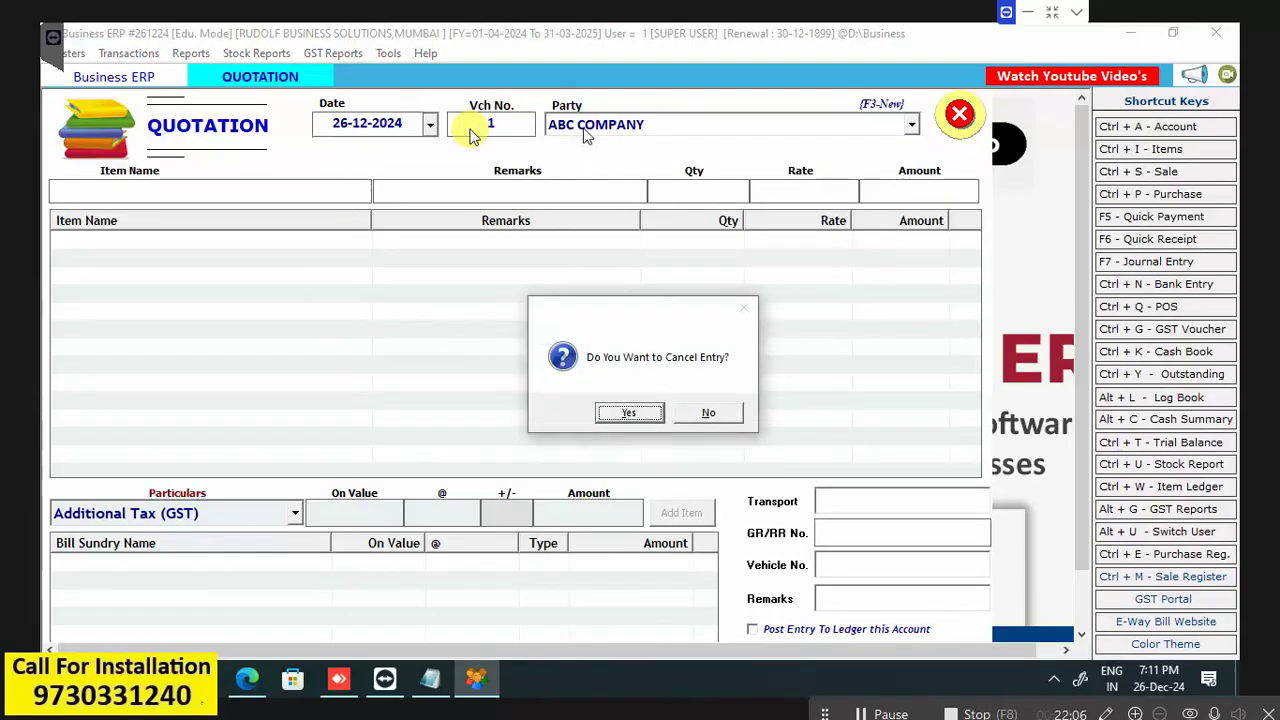
click(629, 413)
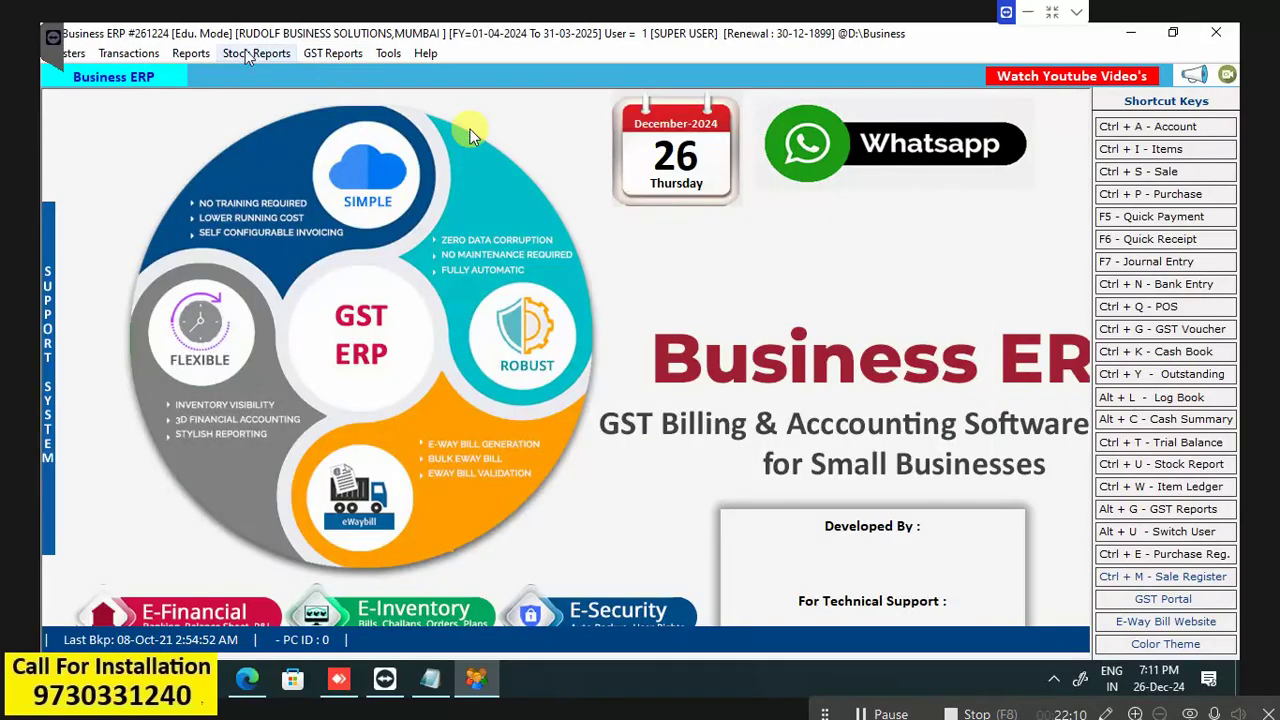
Open the ledger account list, search 'DEF' and open DEF COMPANY for editing.
click(188, 56)
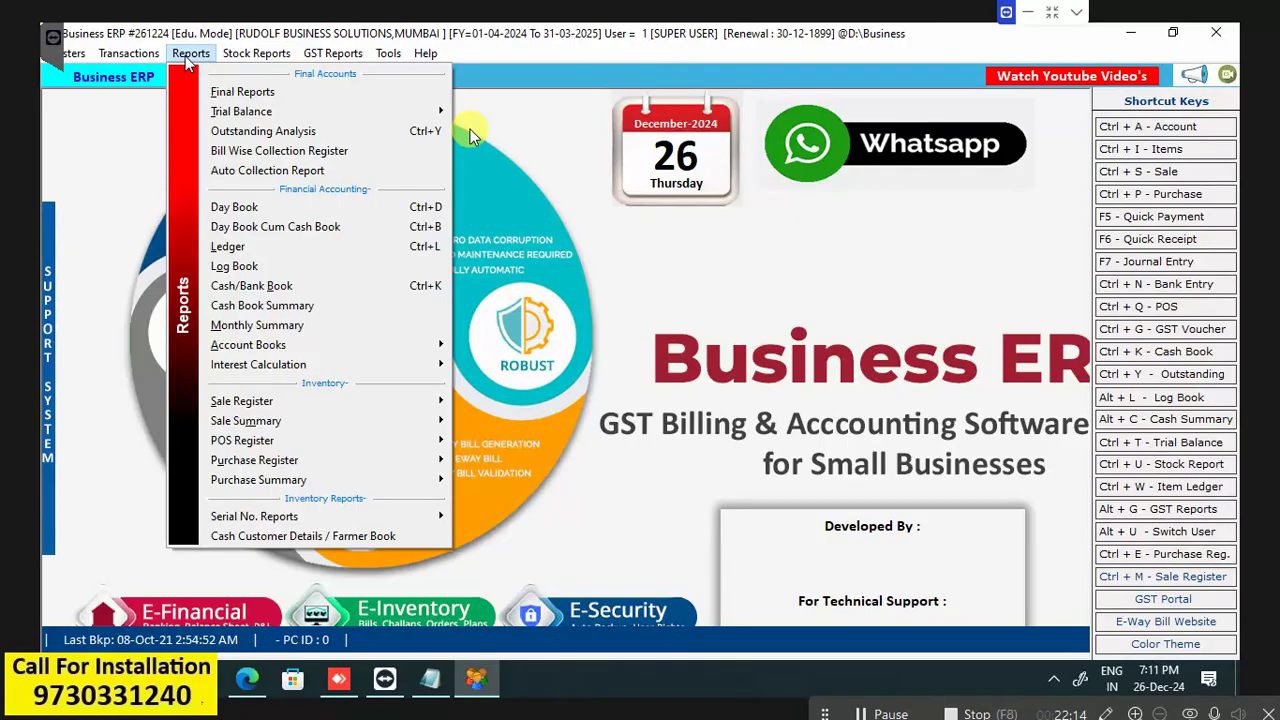
click(275, 246)
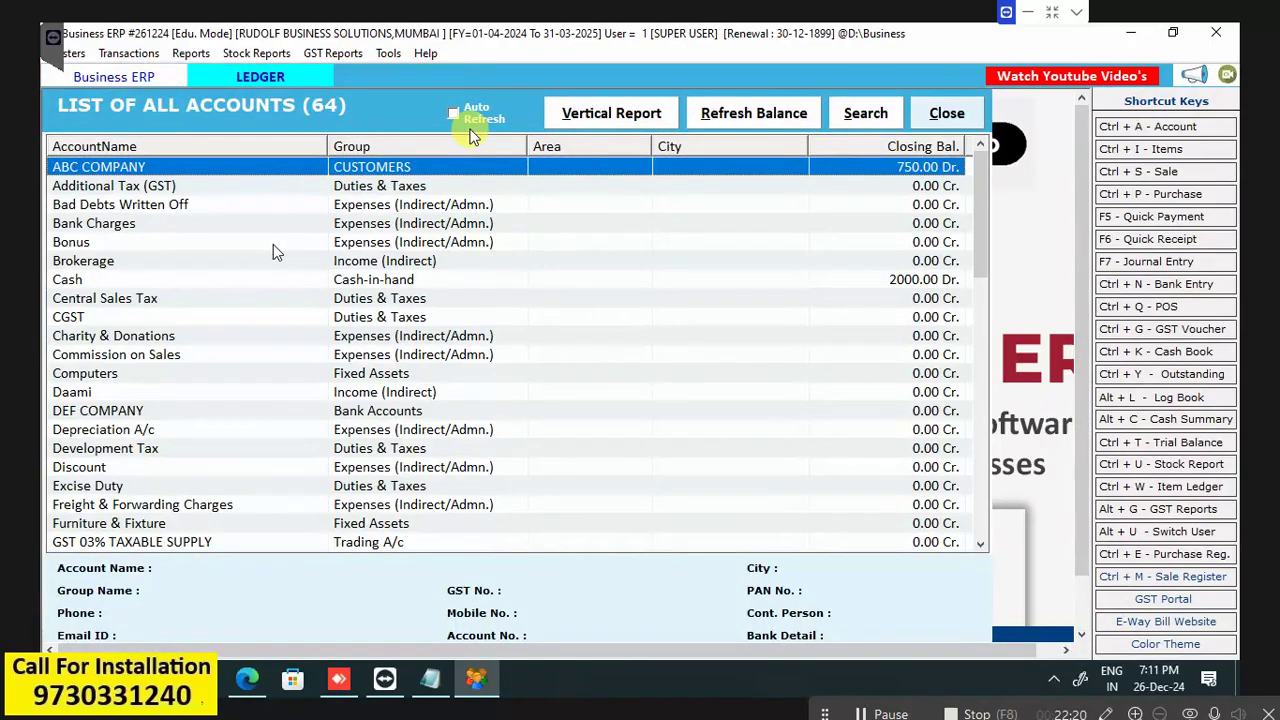
text(D)
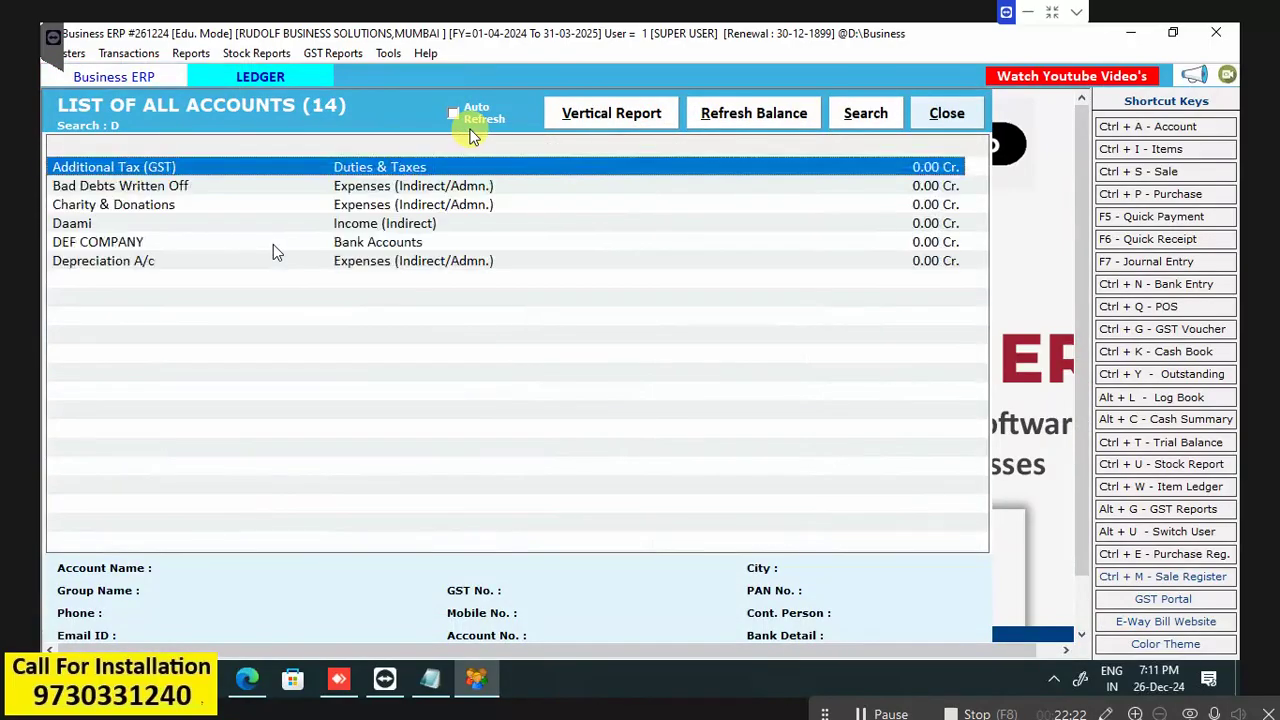
text(EF)
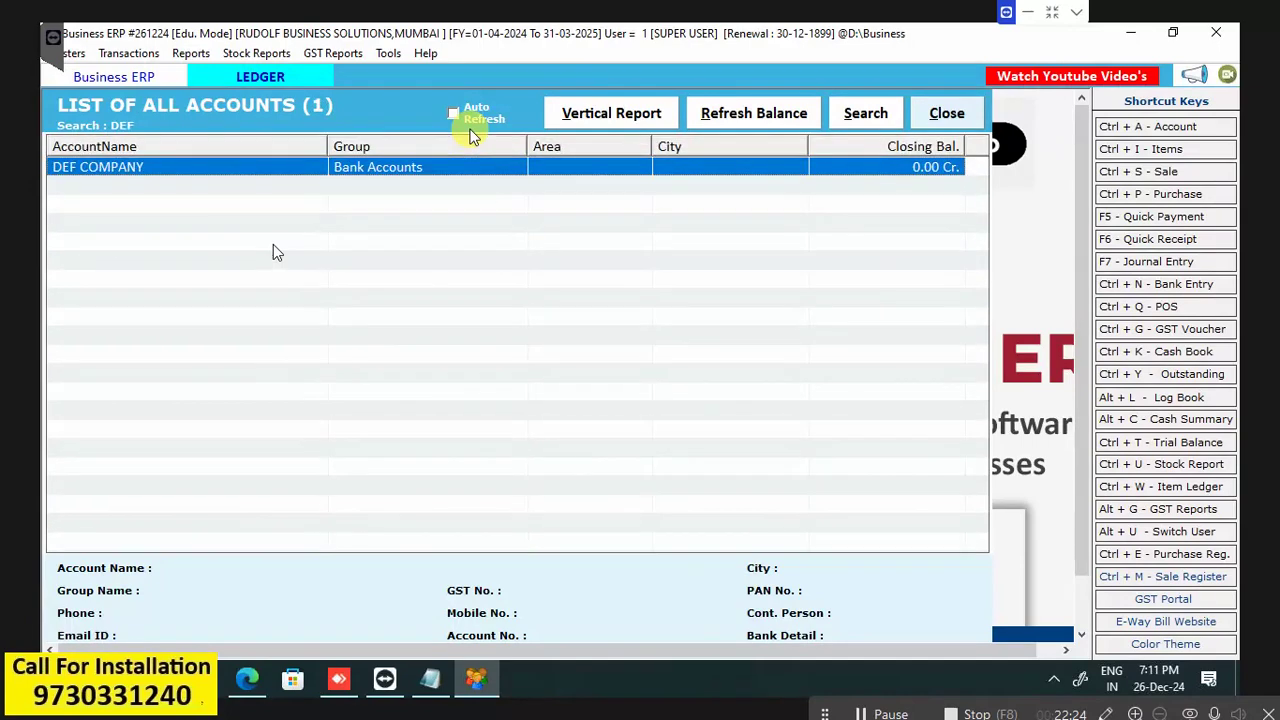
click(418, 172)
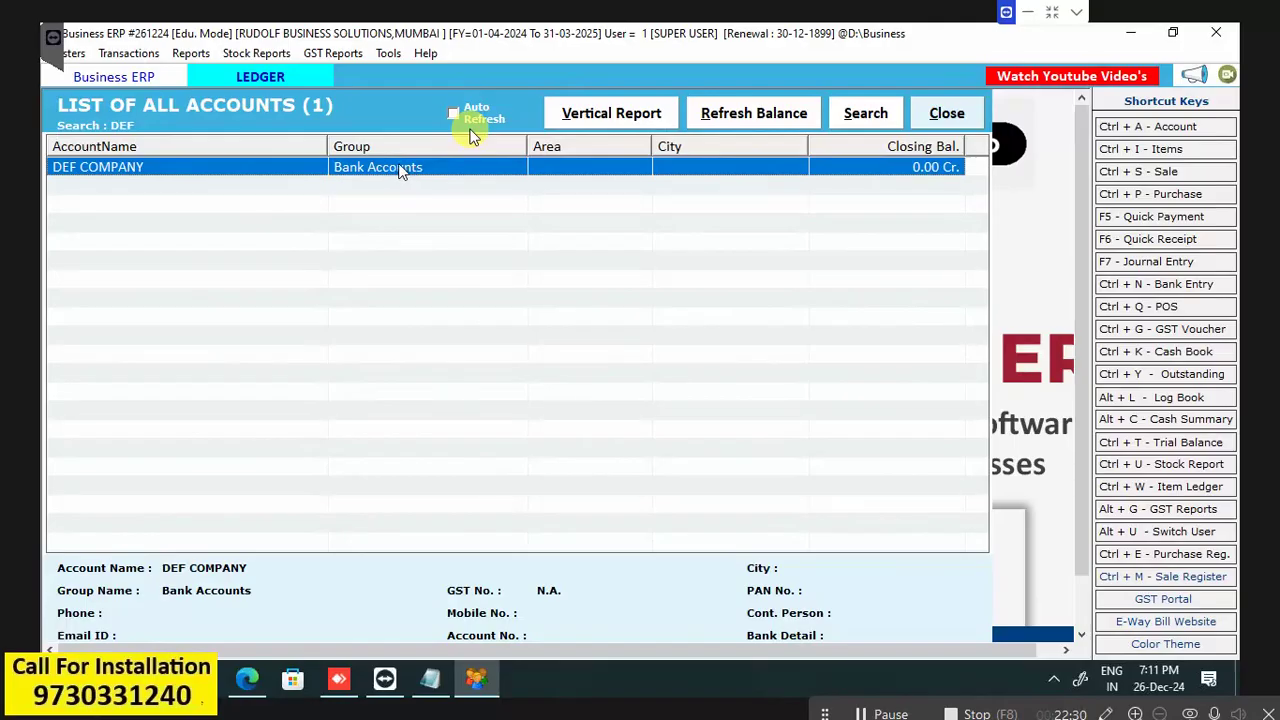
double_click(511, 172)
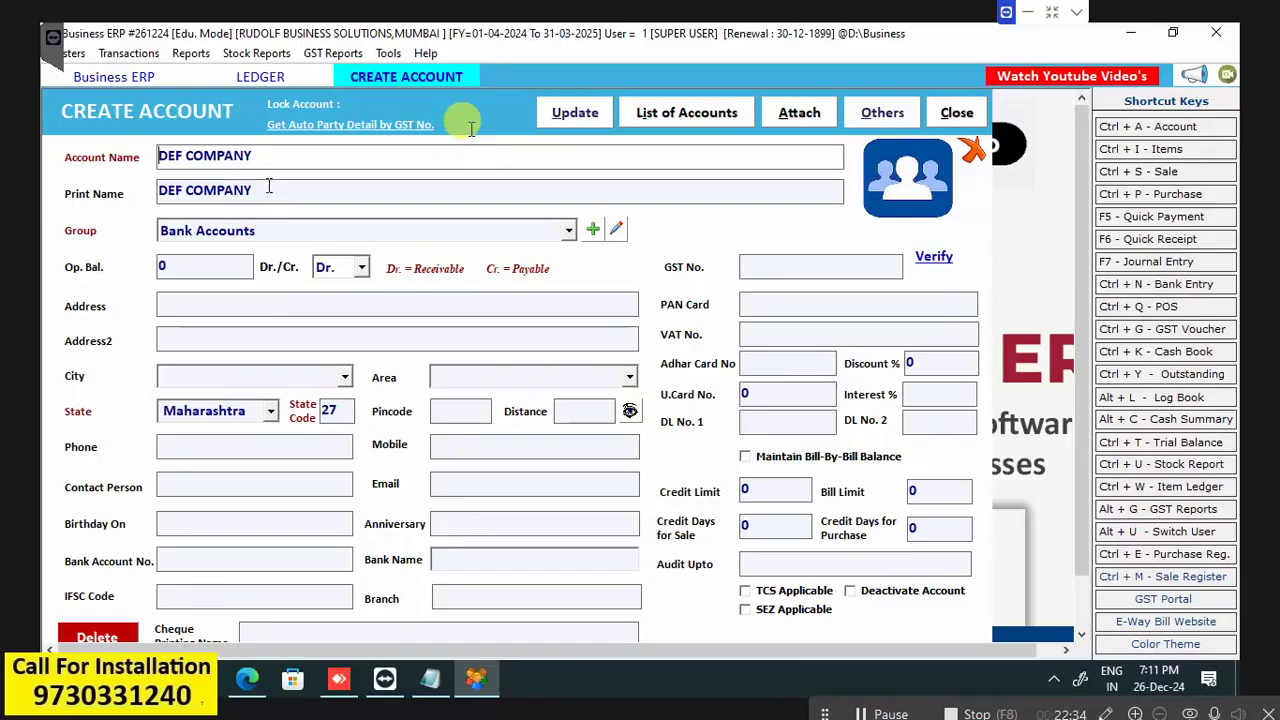
Change DEF COMPANY's group to CUSTOMERS, save it, and close both windows.
click(568, 231)
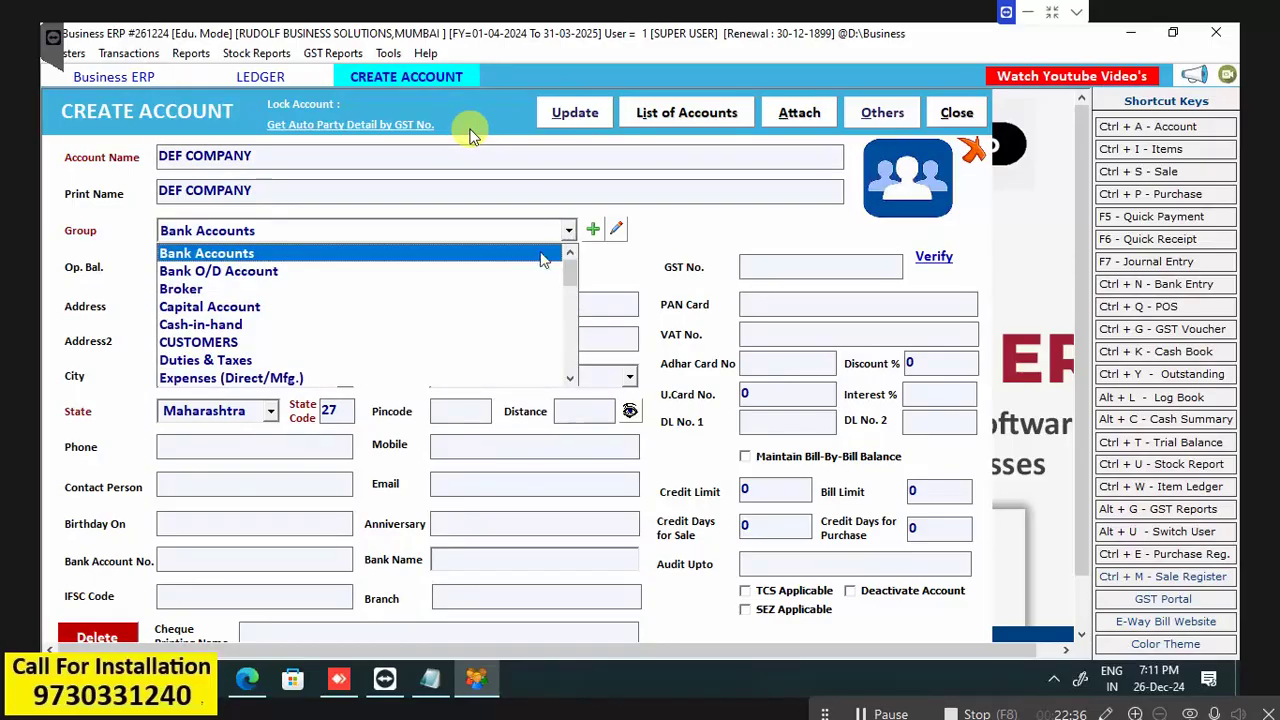
click(507, 343)
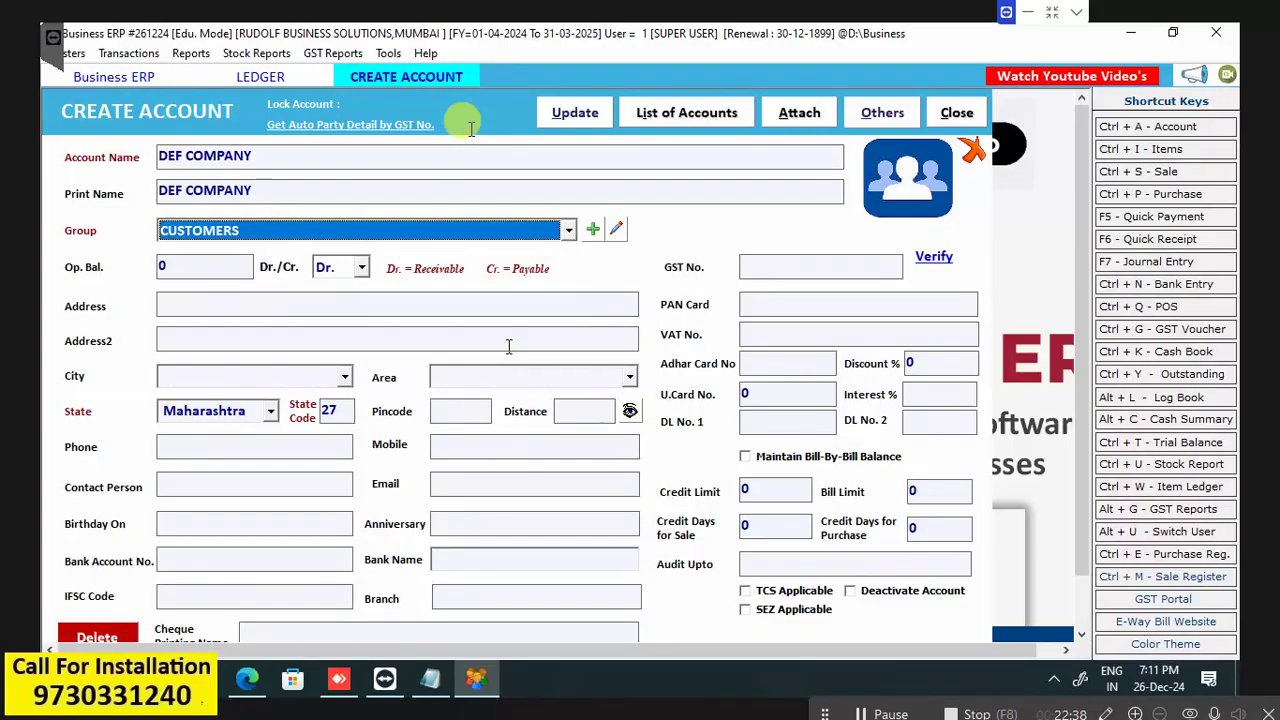
click(575, 114)
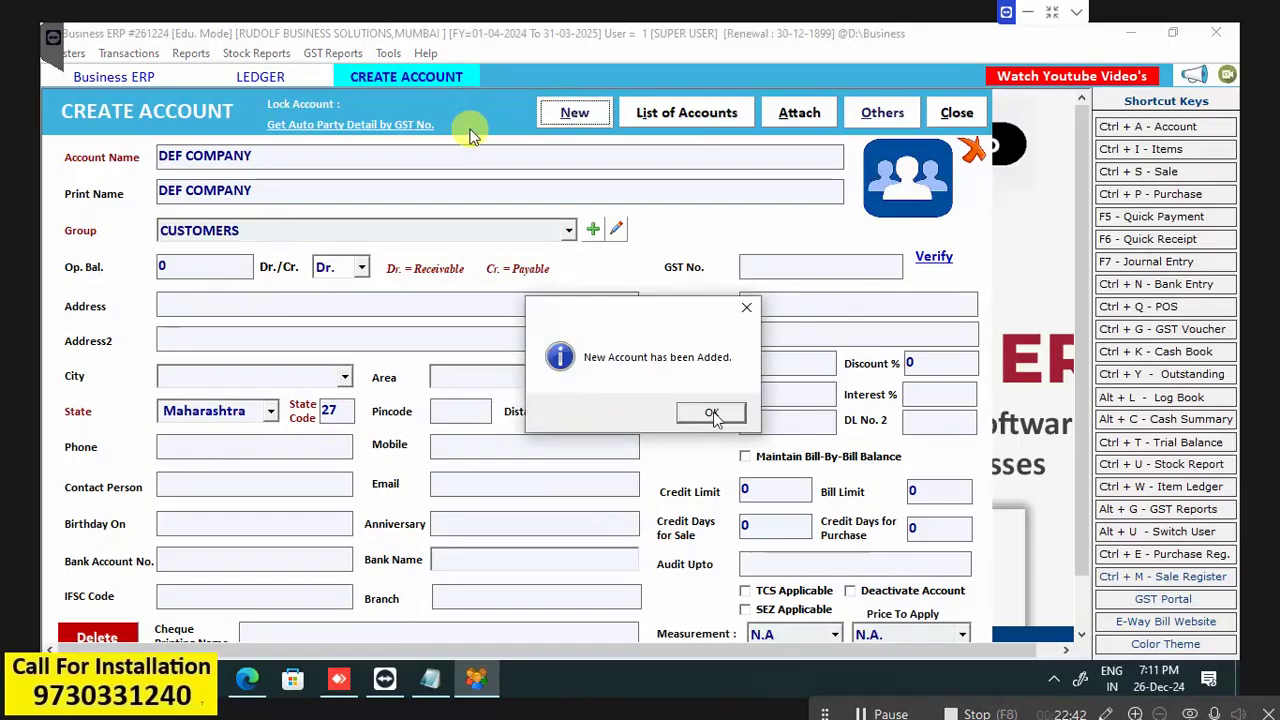
click(712, 413)
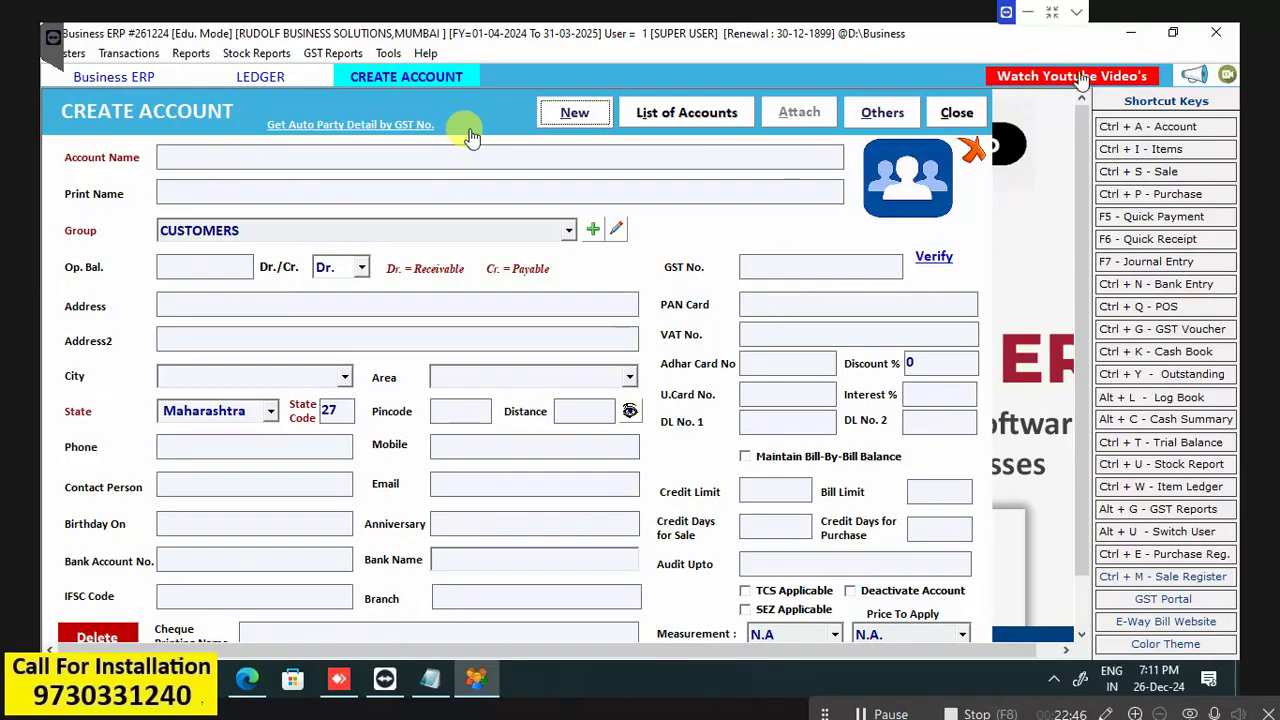
click(945, 114)
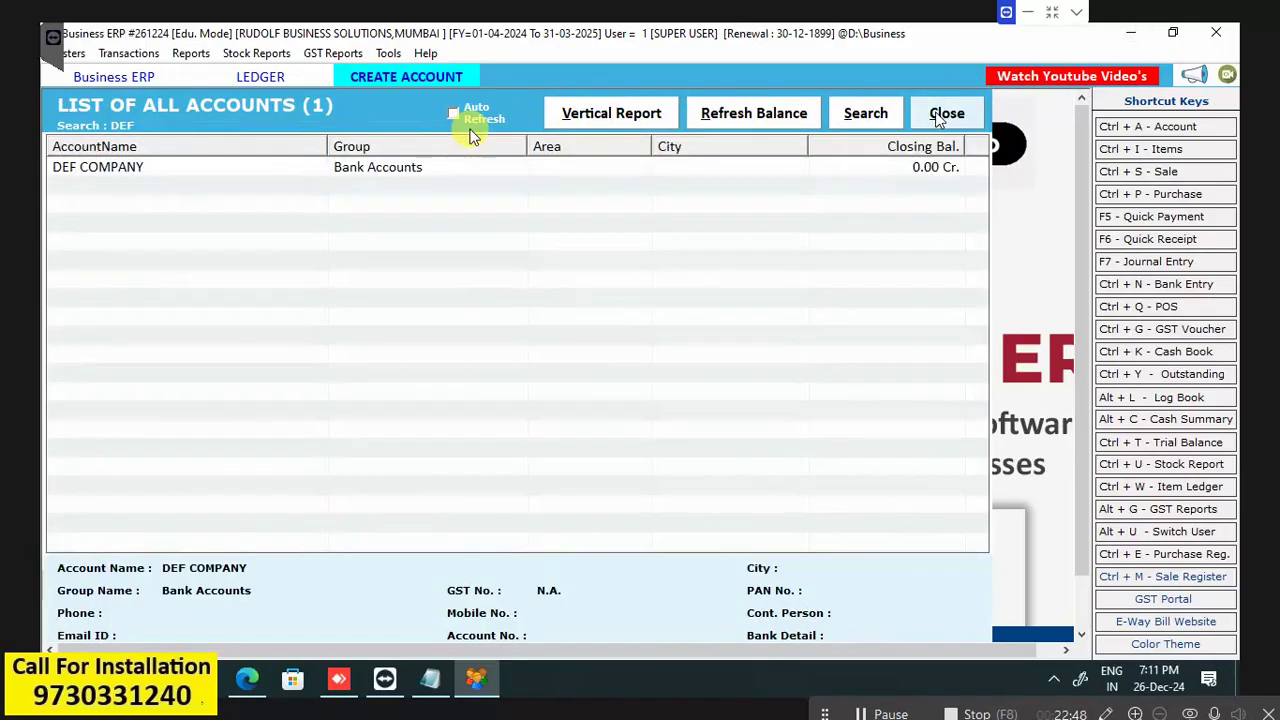
click(945, 114)
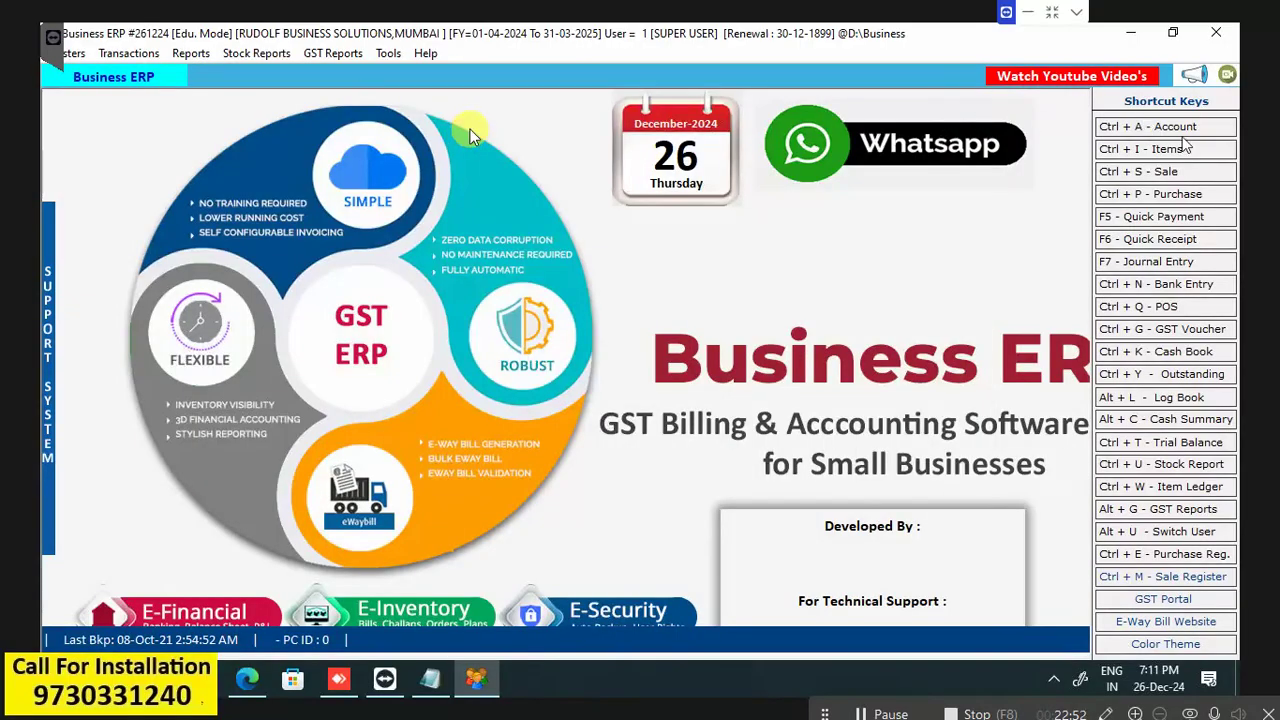
click(190, 55)
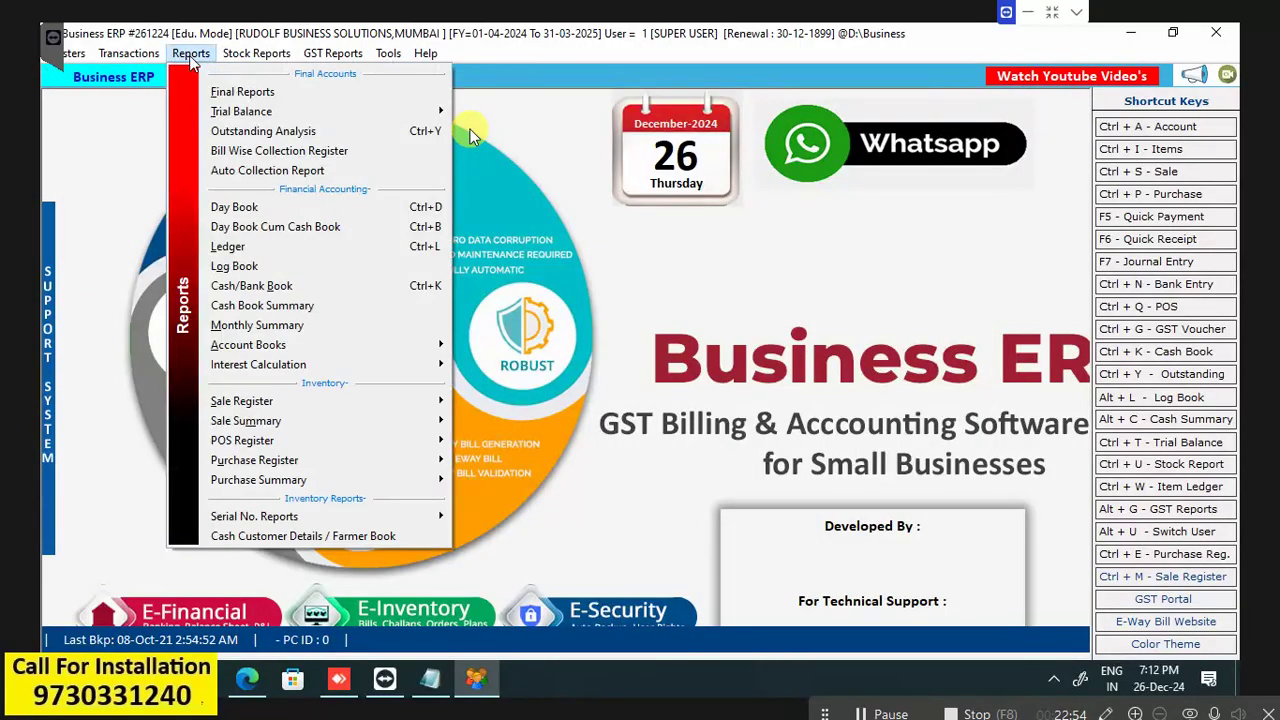
mouse_move(266, 443)
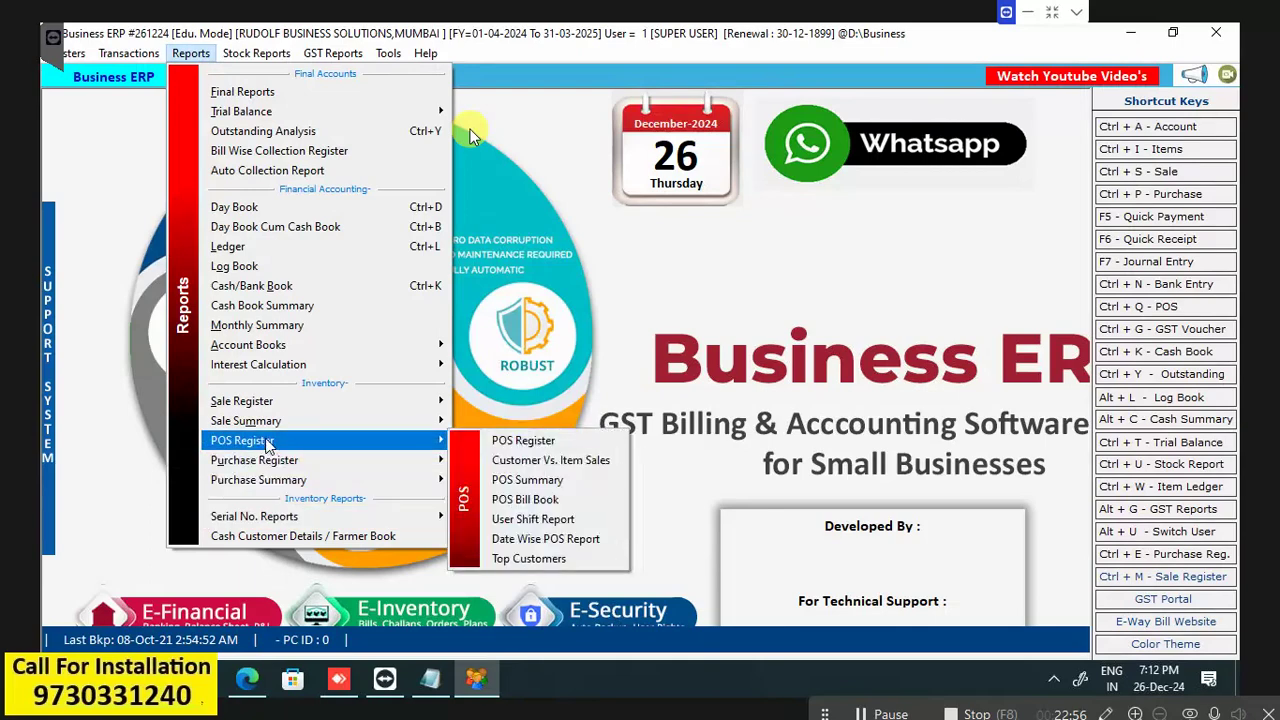
mouse_move(128, 53)
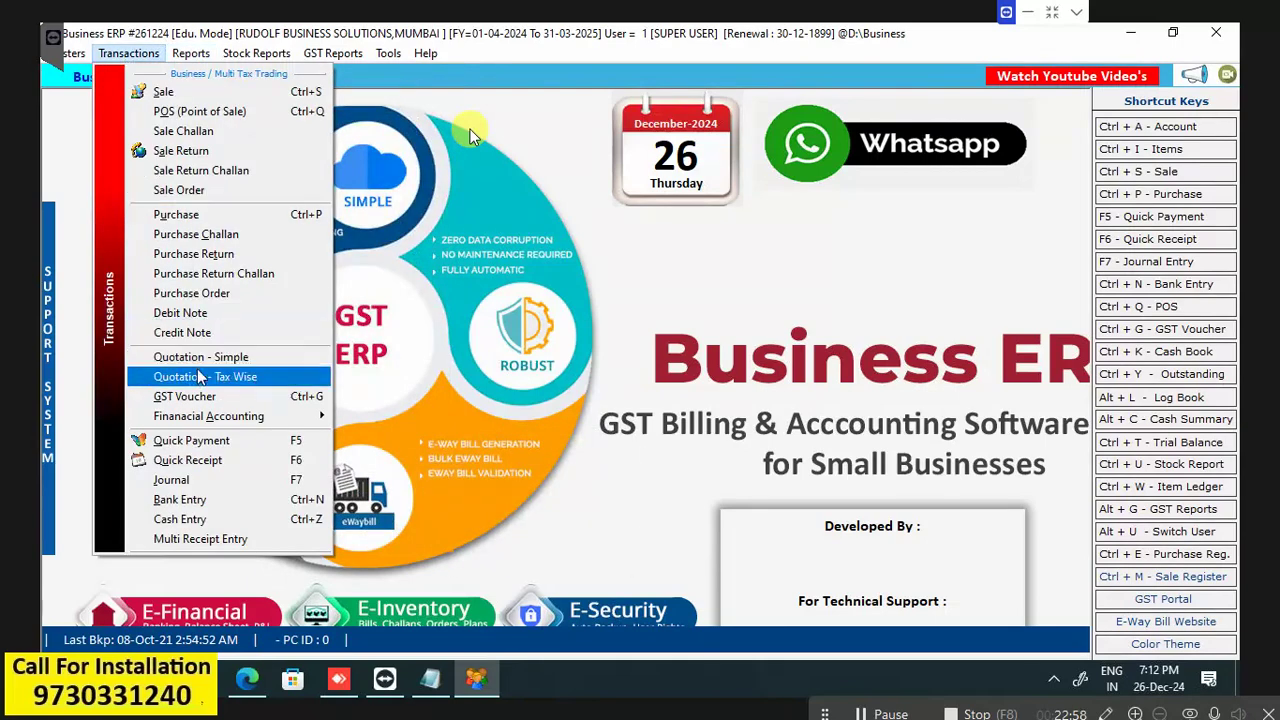
click(199, 376)
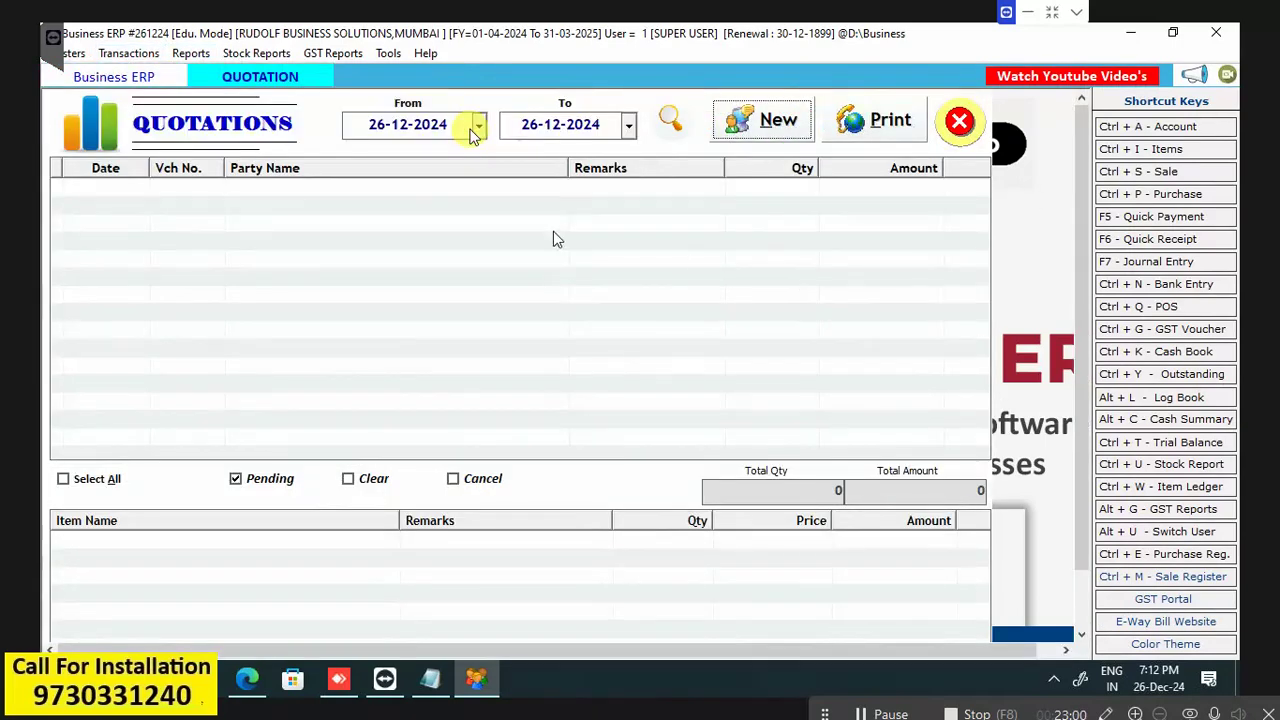
key(Tab)
key(Tab)
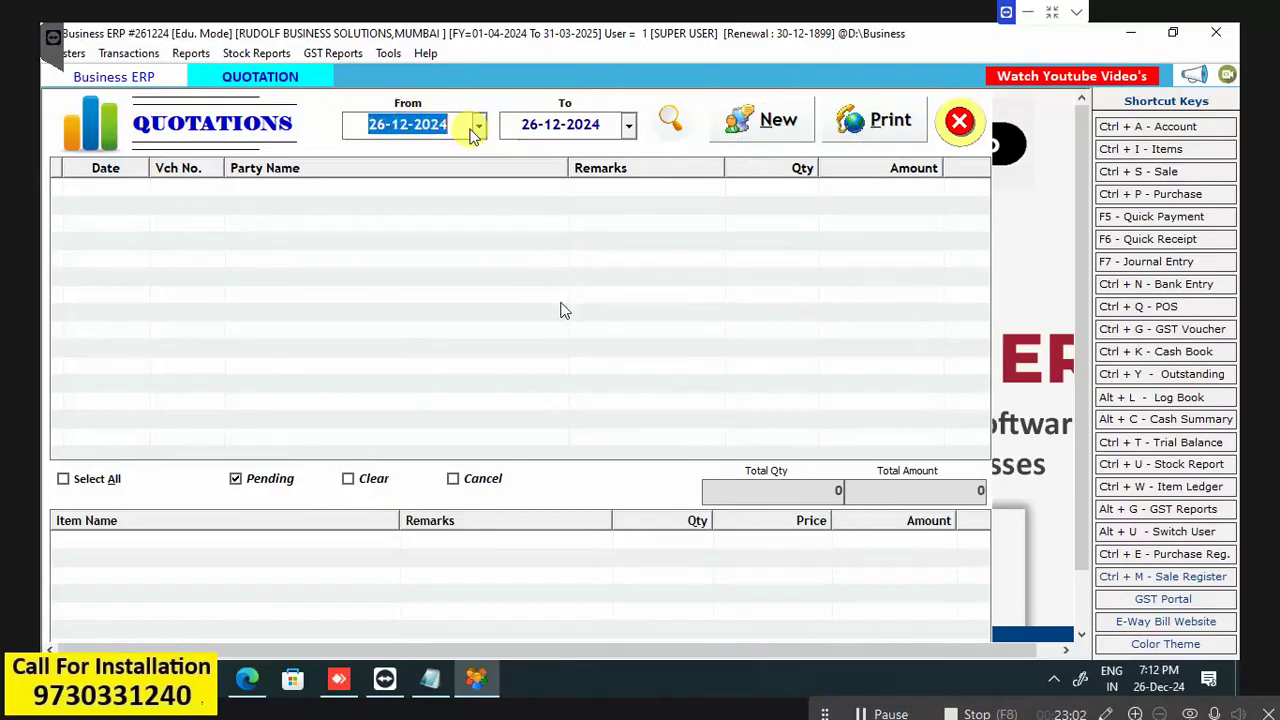
key(Tab)
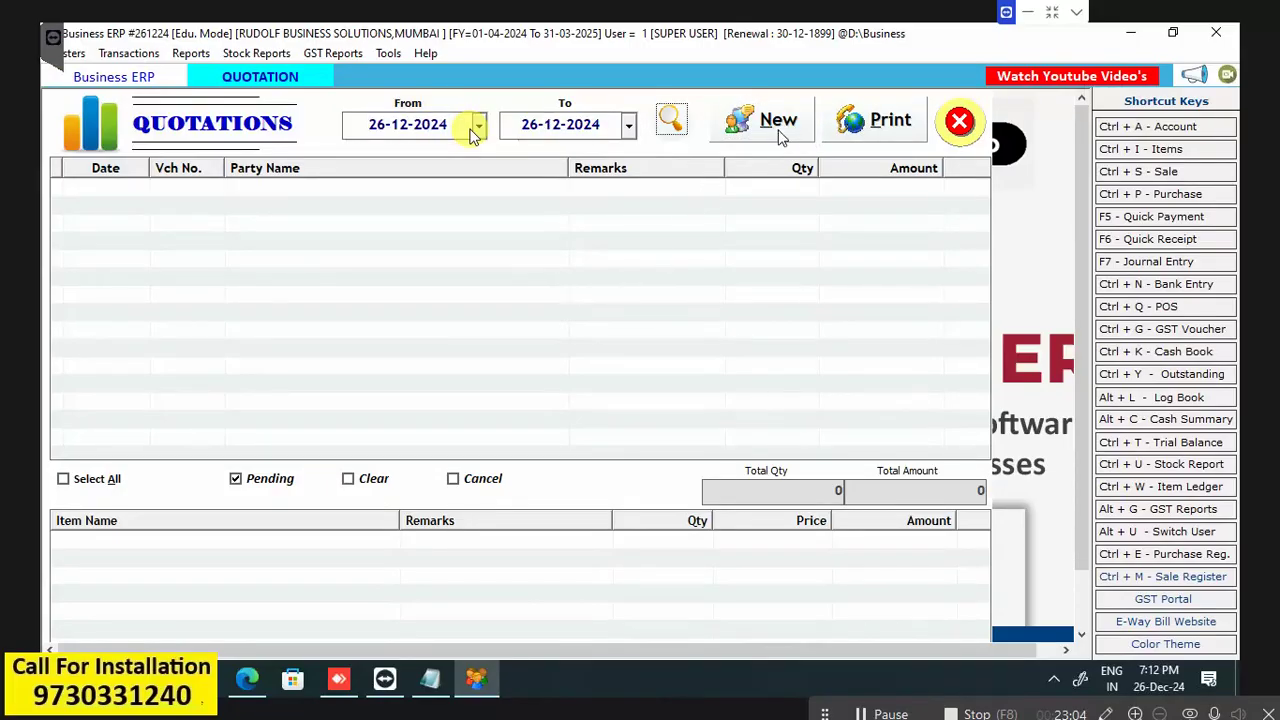
click(779, 124)
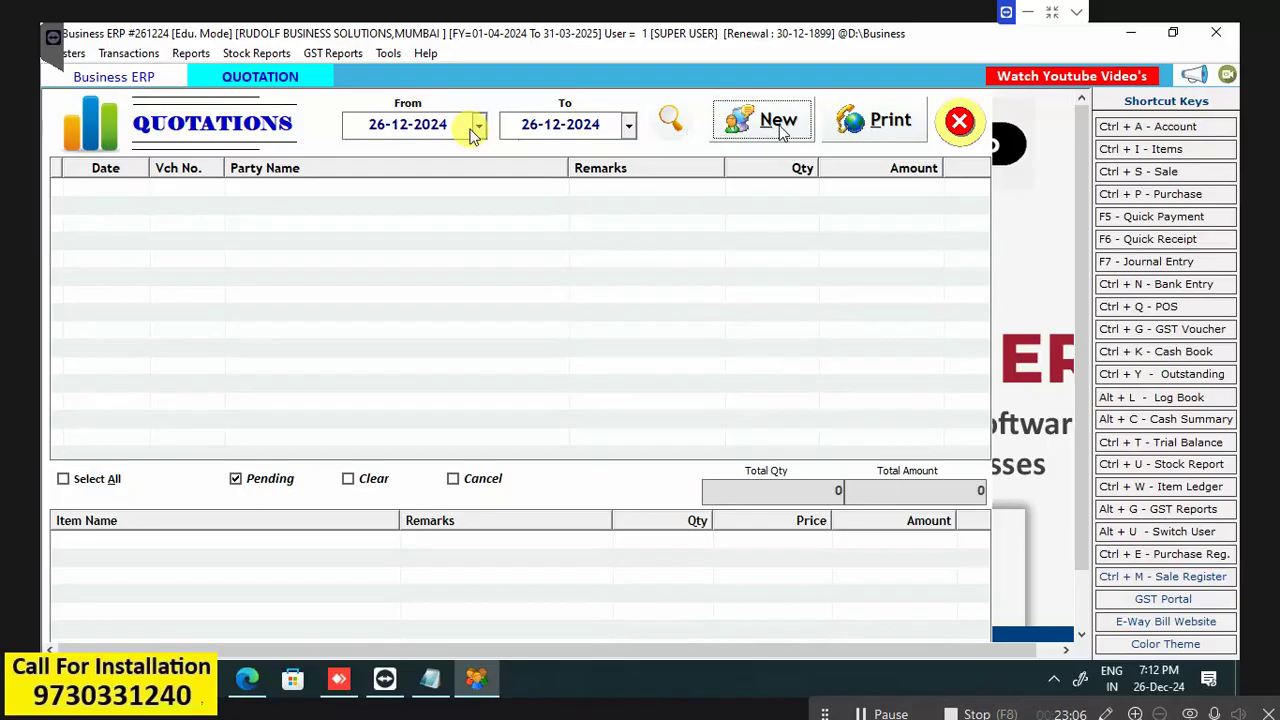
key(Return)
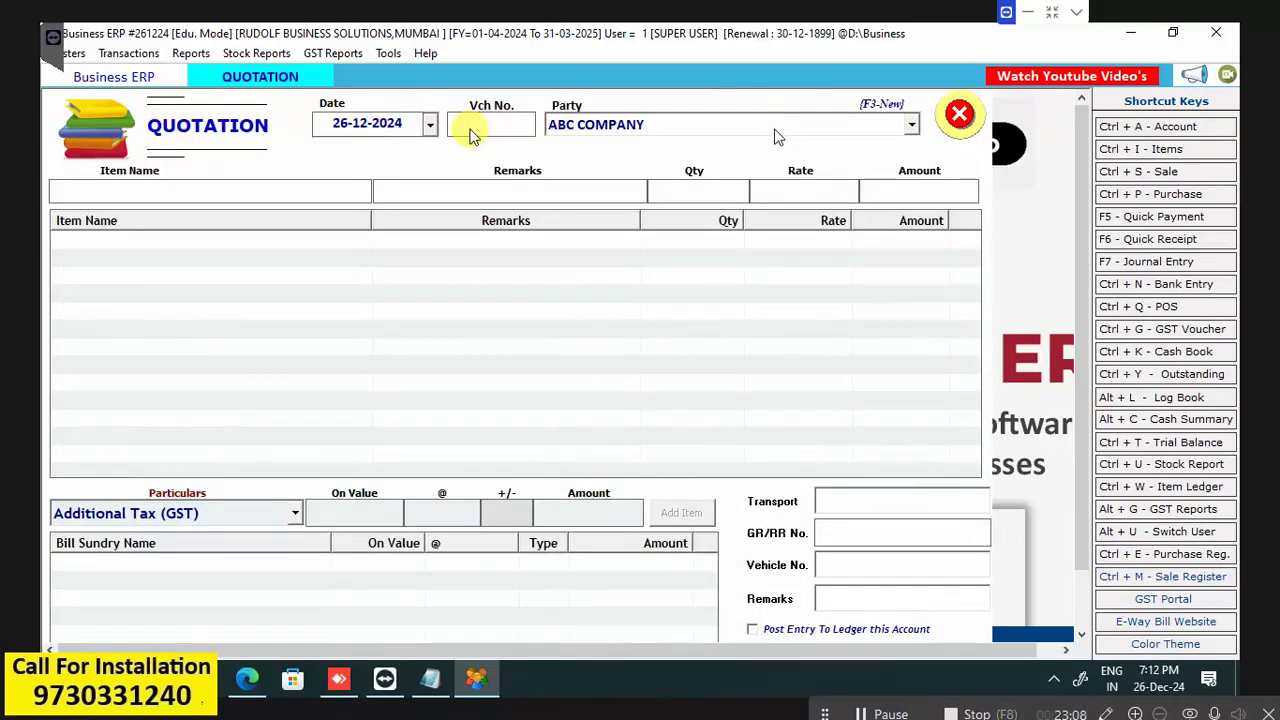
click(779, 137)
click(744, 180)
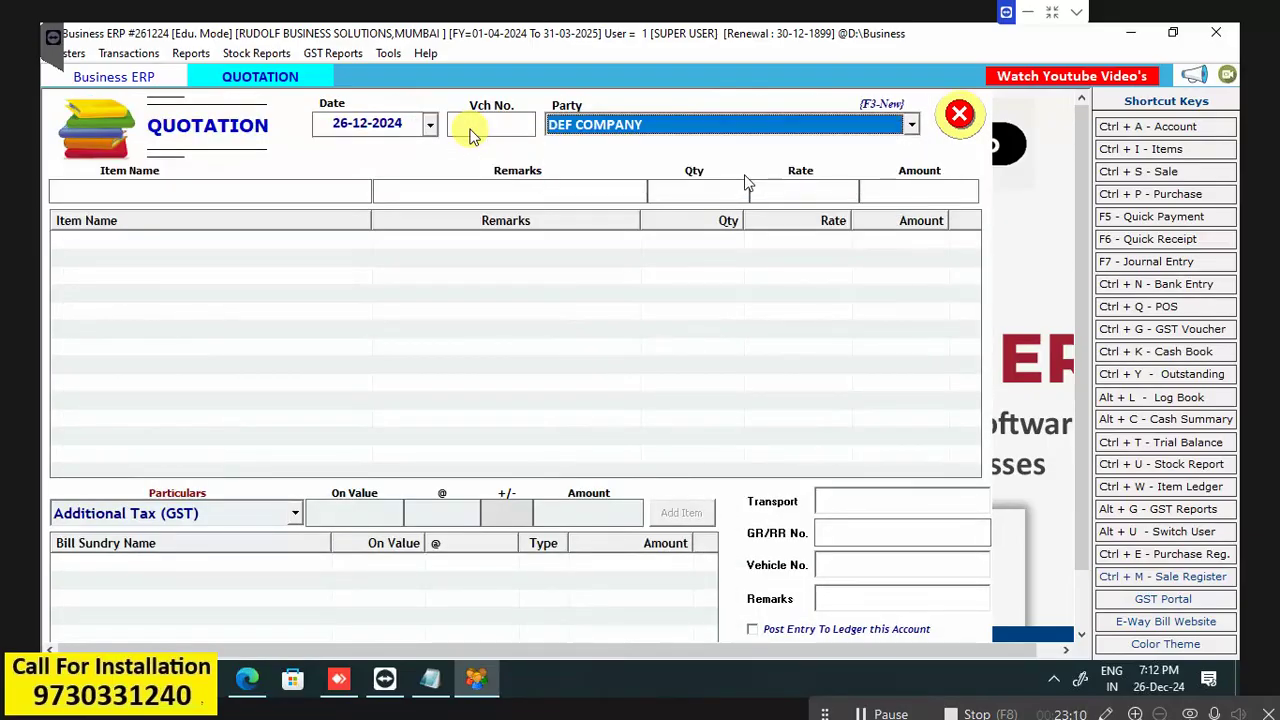
click(393, 123)
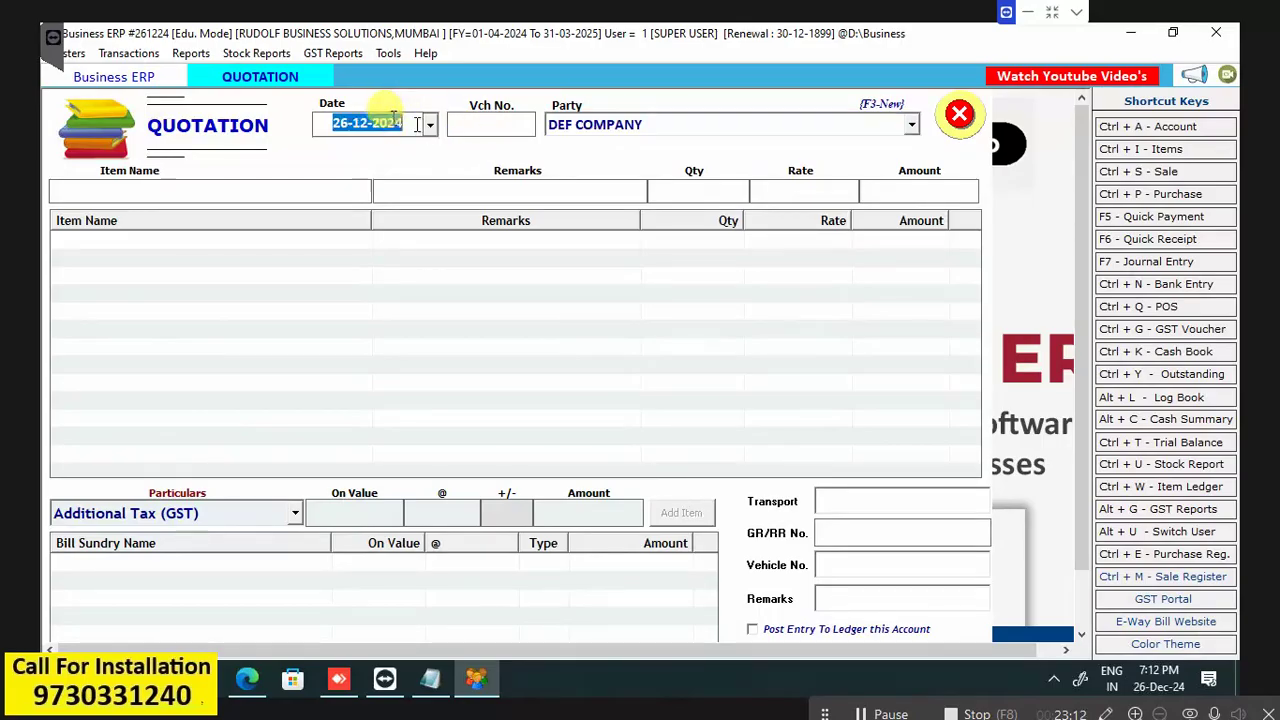
click(430, 126)
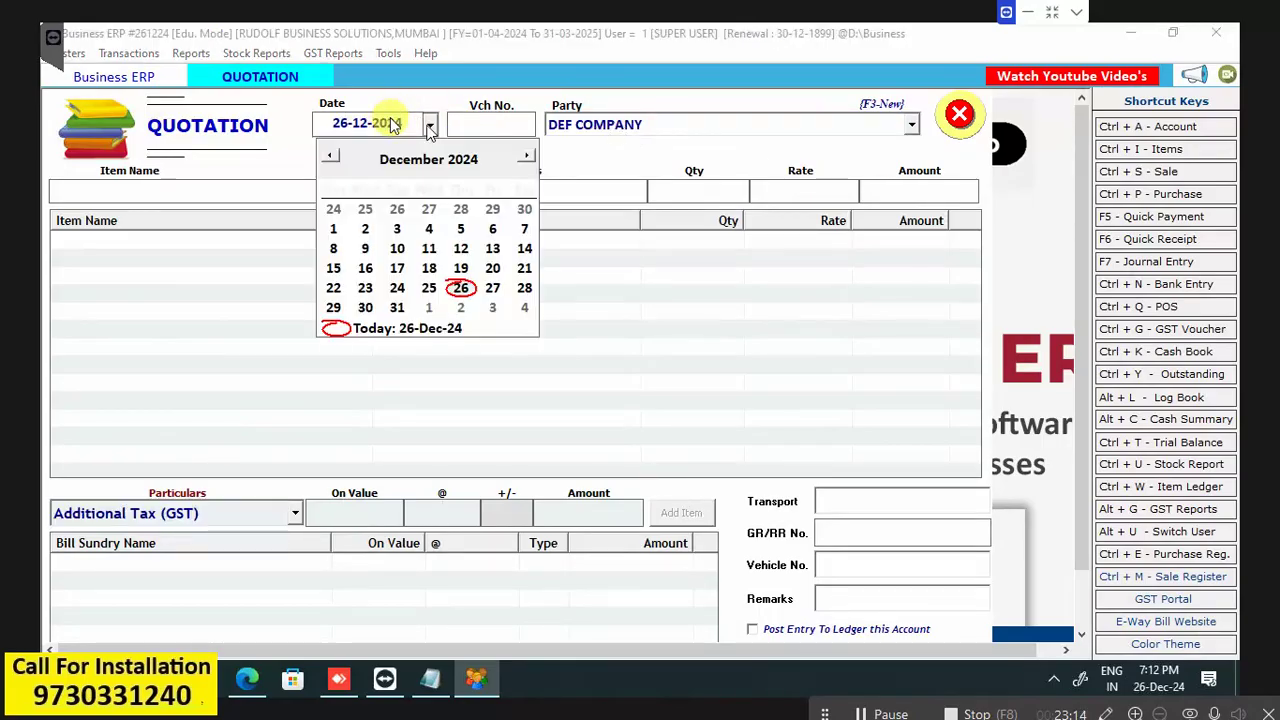
click(460, 289)
key(Tab)
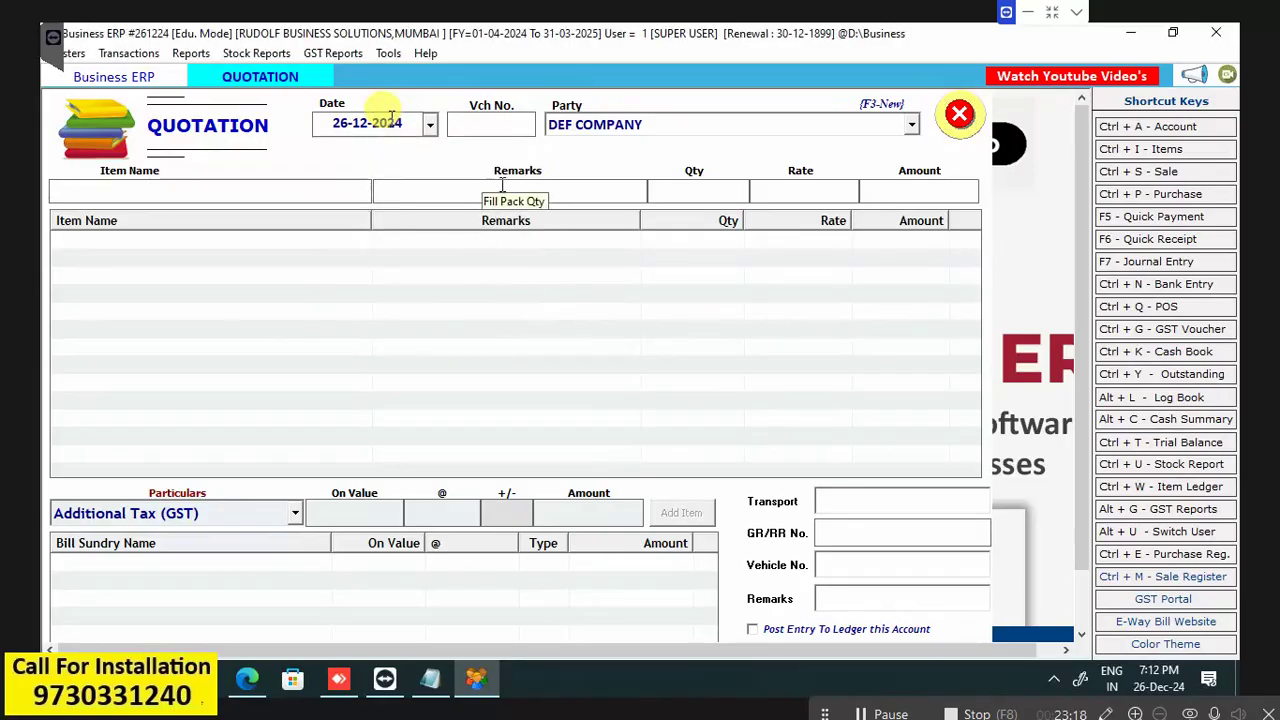
key(Return)
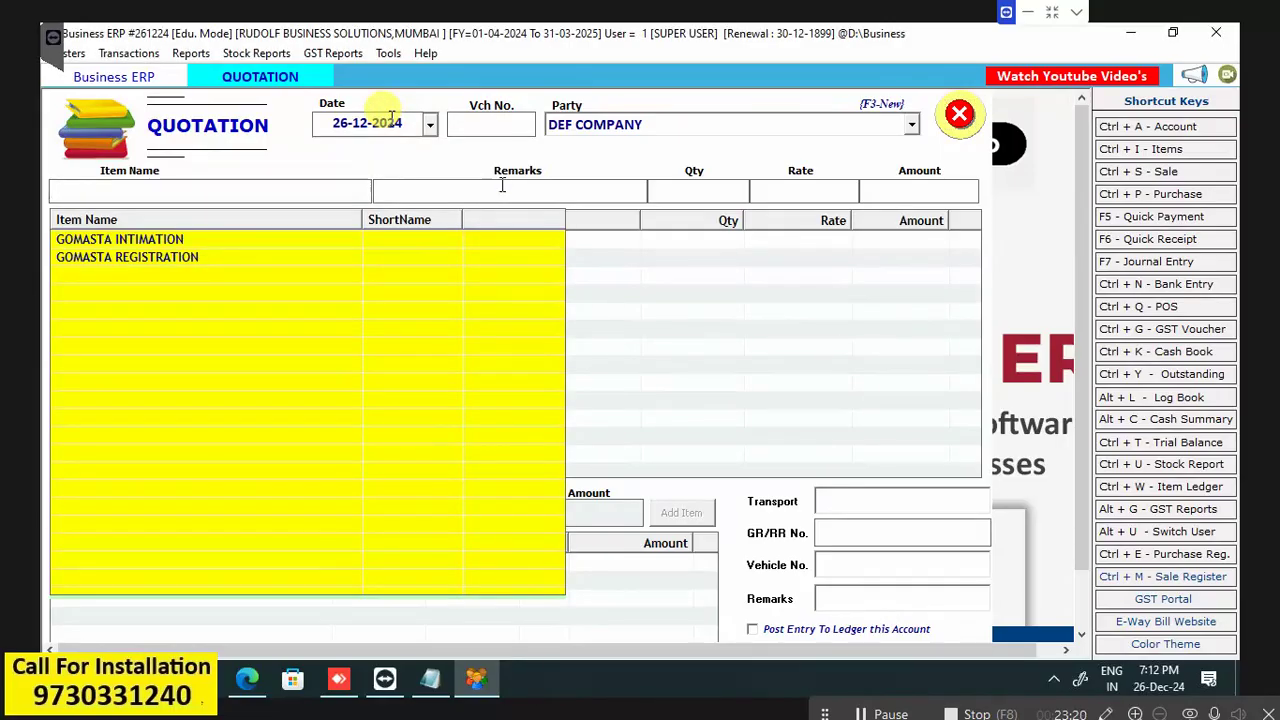
click(958, 116)
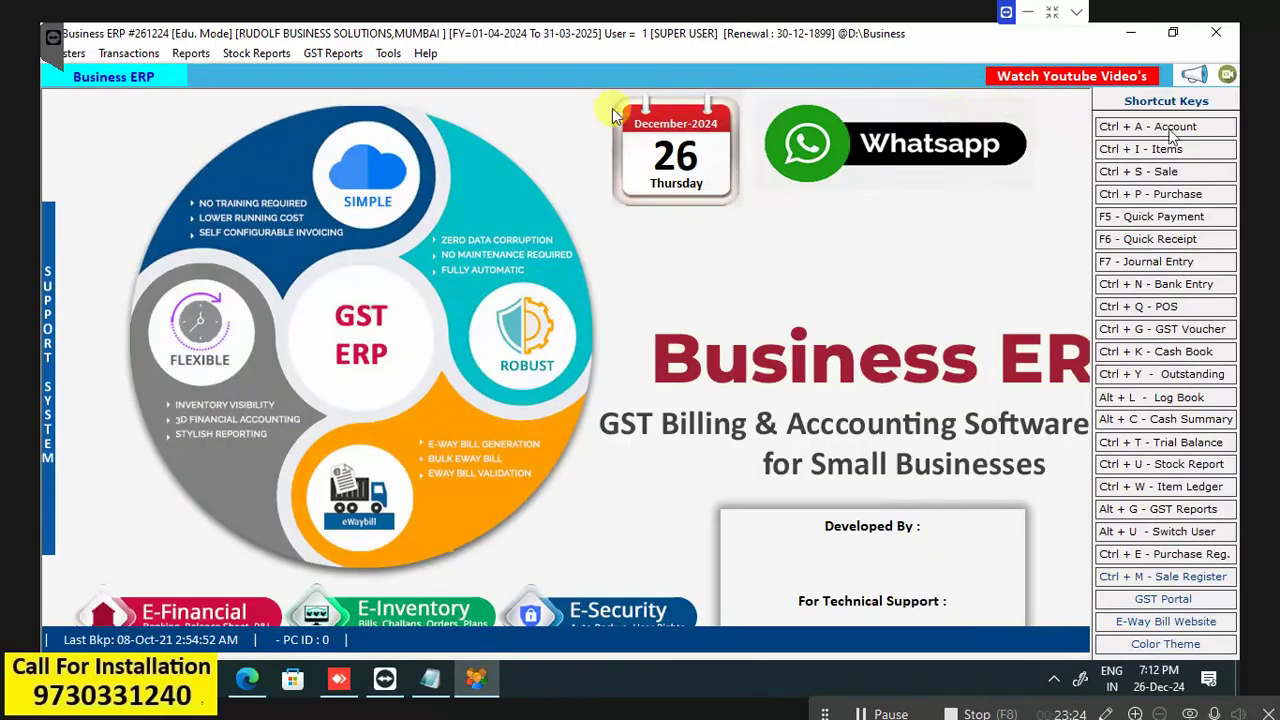
Start a new simple quotation with DEF COMPANY as party and bring up the item list.
click(122, 53)
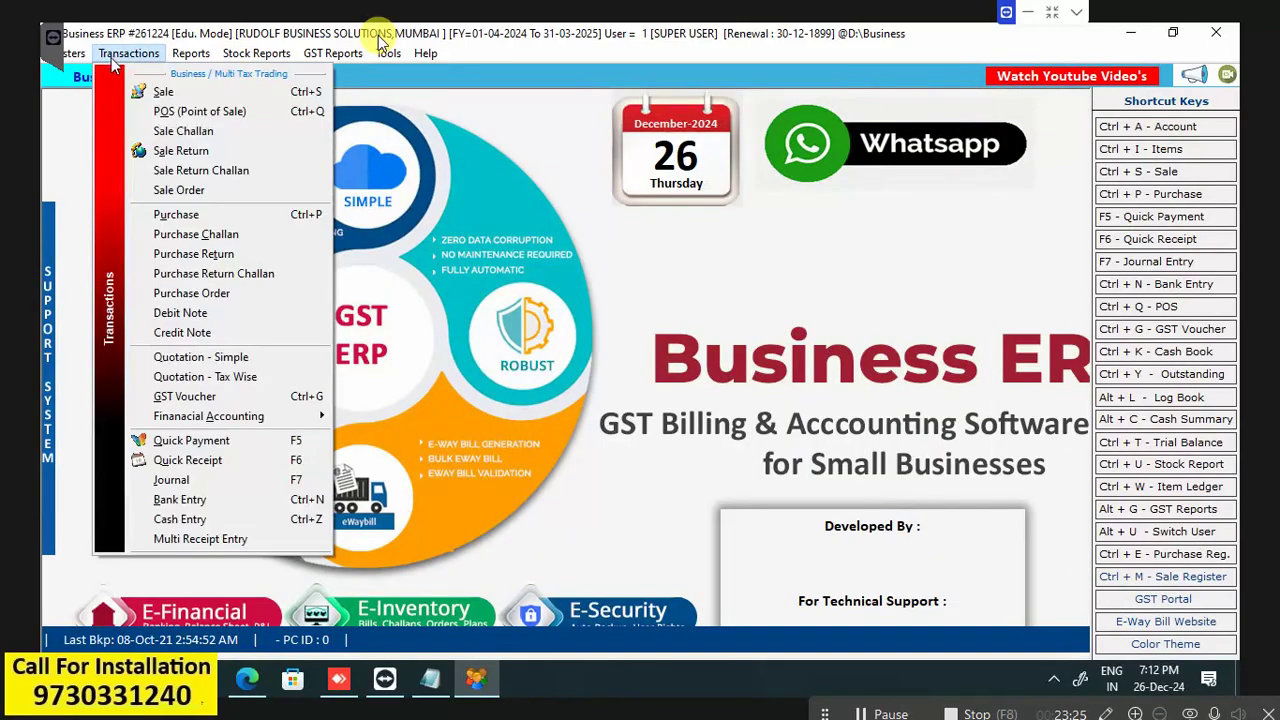
click(214, 360)
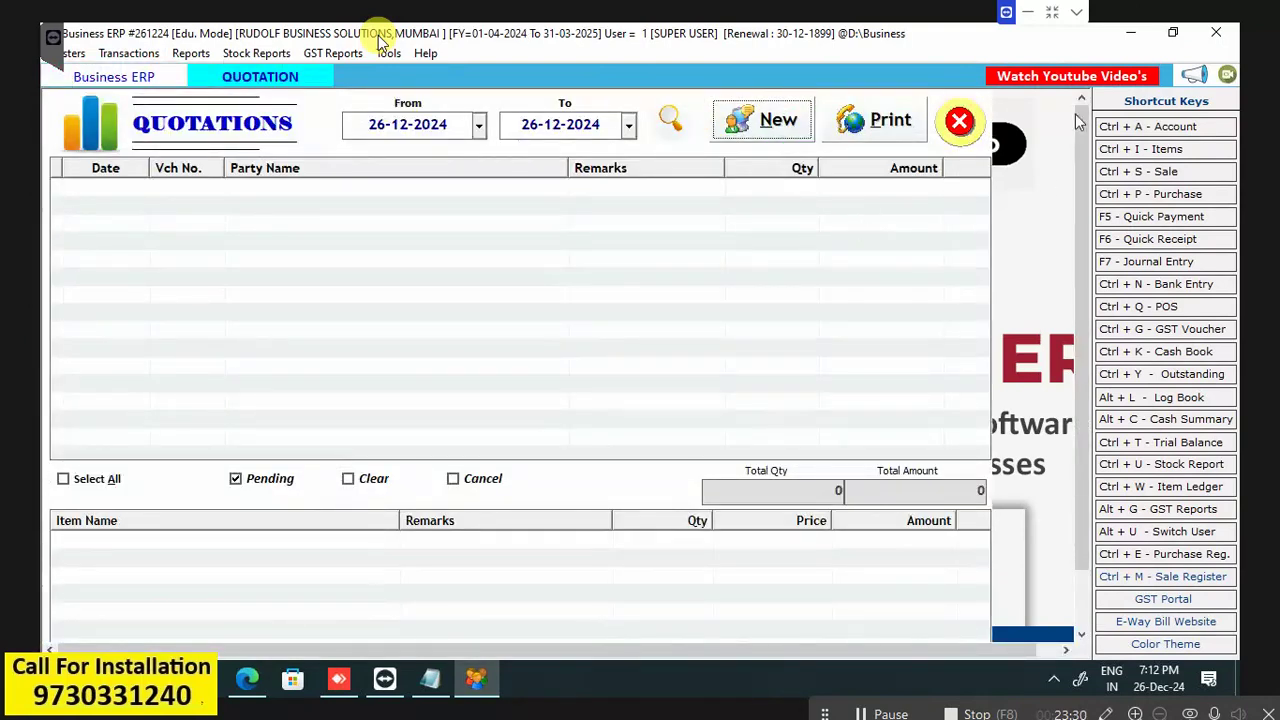
click(779, 122)
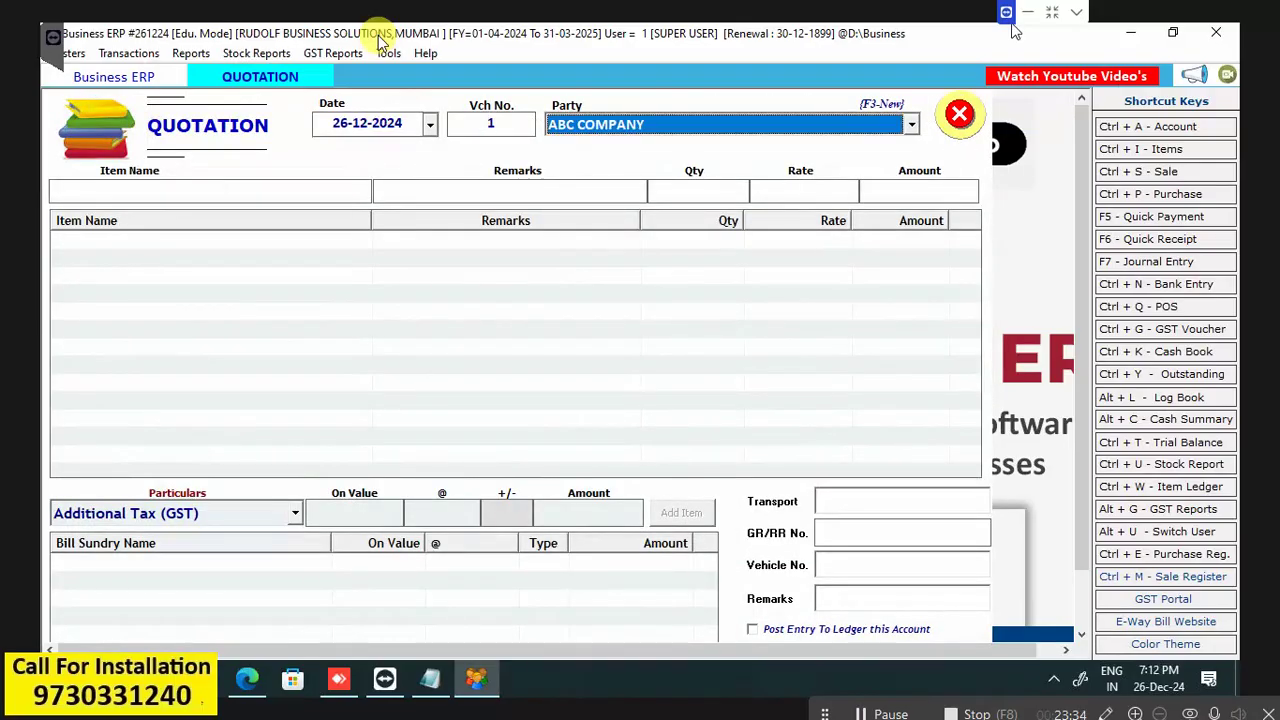
key(Down)
key(Down)
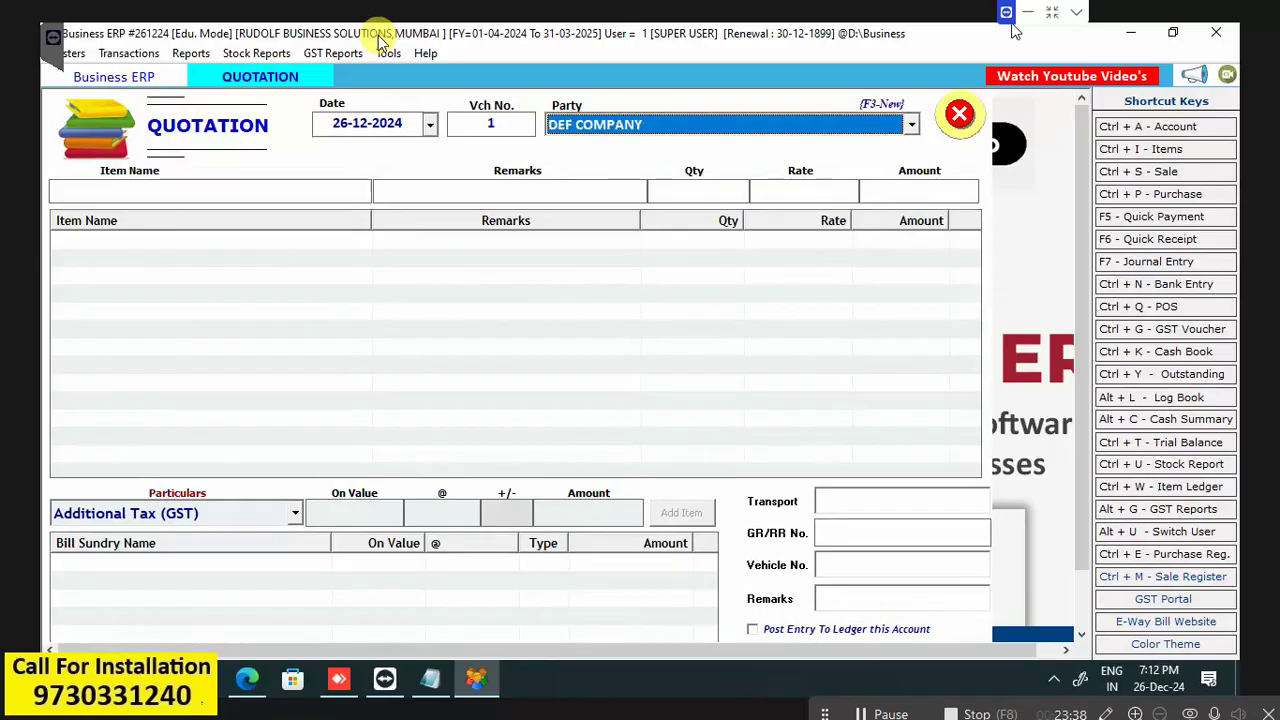
key(Return)
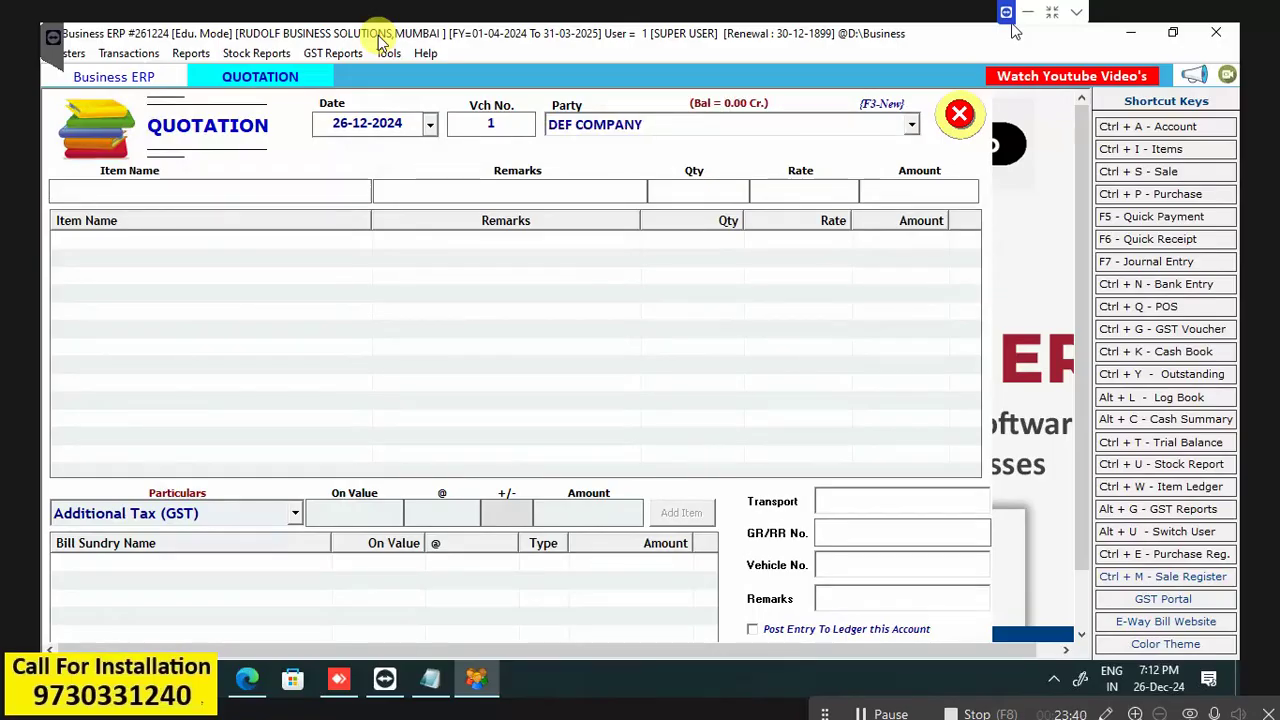
key(space)
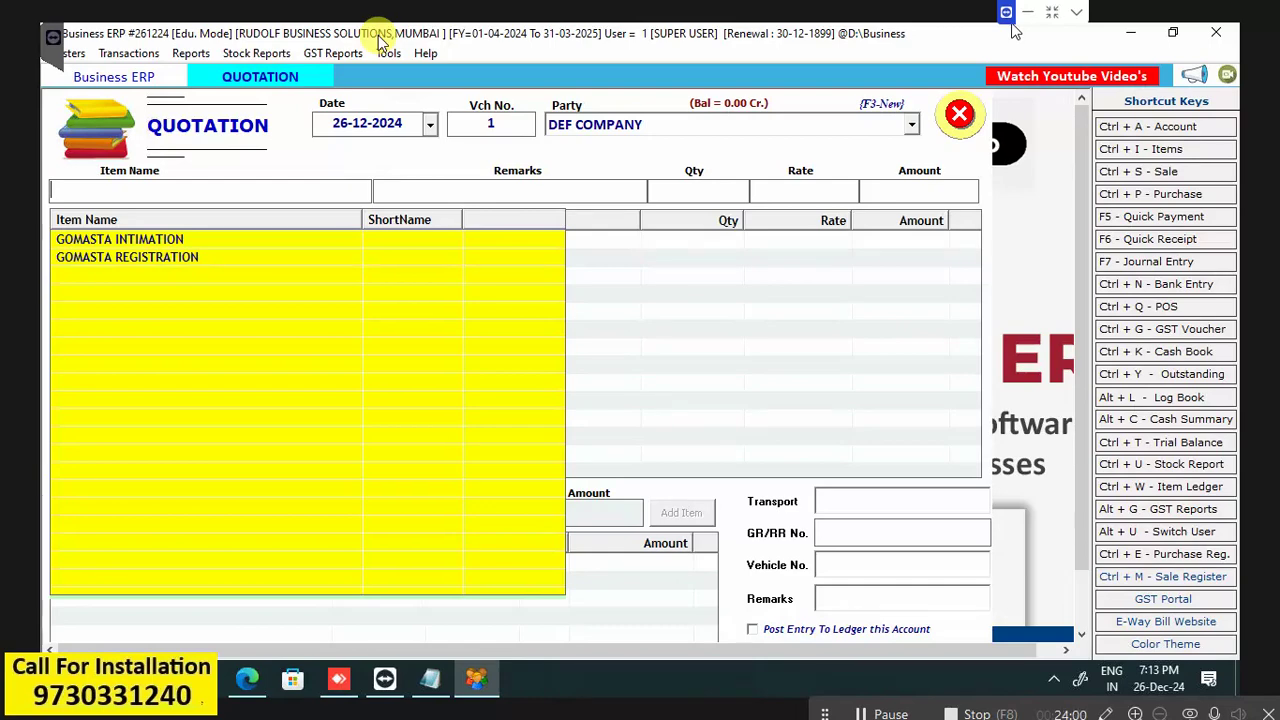
Add GOMASTA INTIMATION to the quotation with quantity 1 at rate 1200.
key(Down)
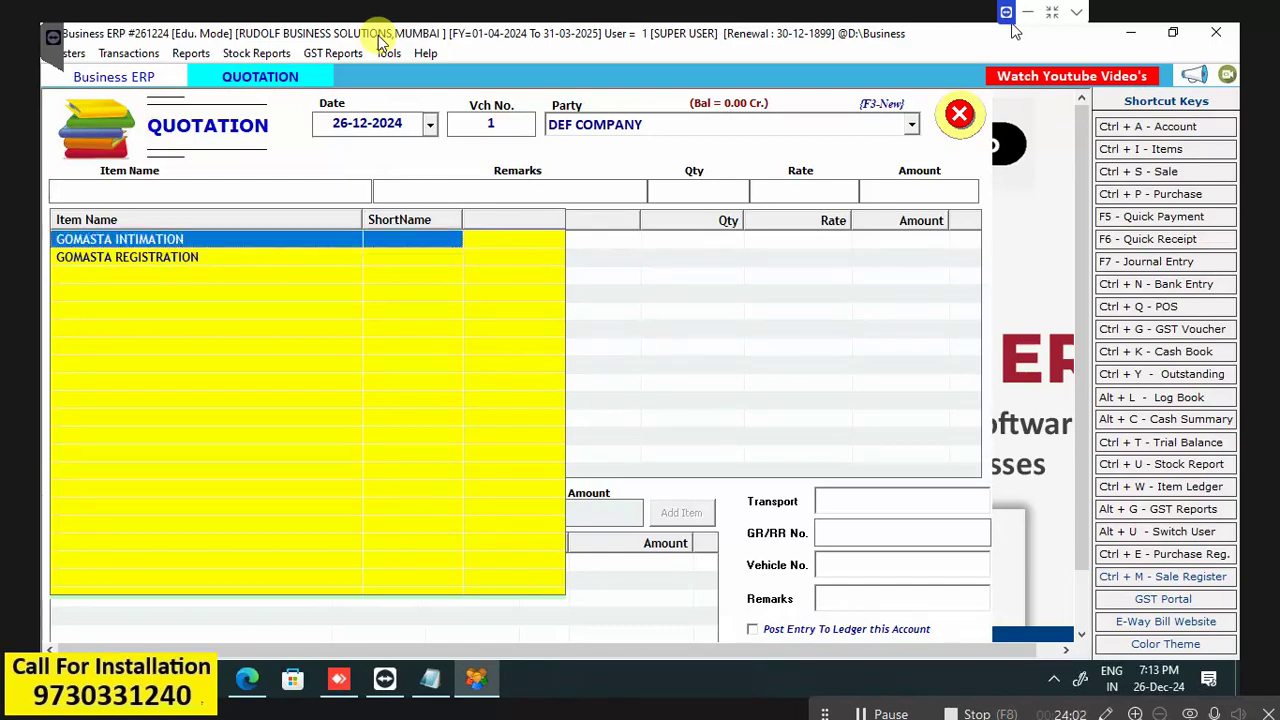
key(Return)
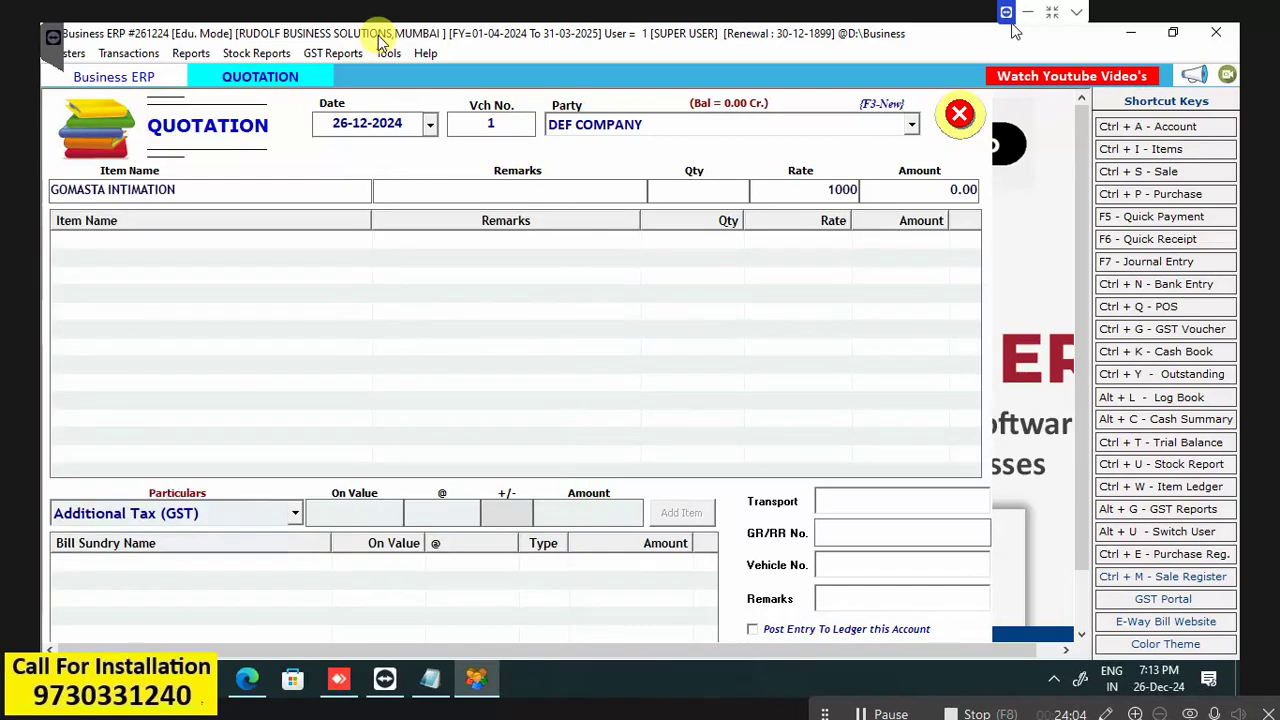
text(1200)
key(BackSpace)
key(BackSpace)
key(BackSpace)
key(BackSpace)
key(Return)
text(1)
key(Return)
text(1200)
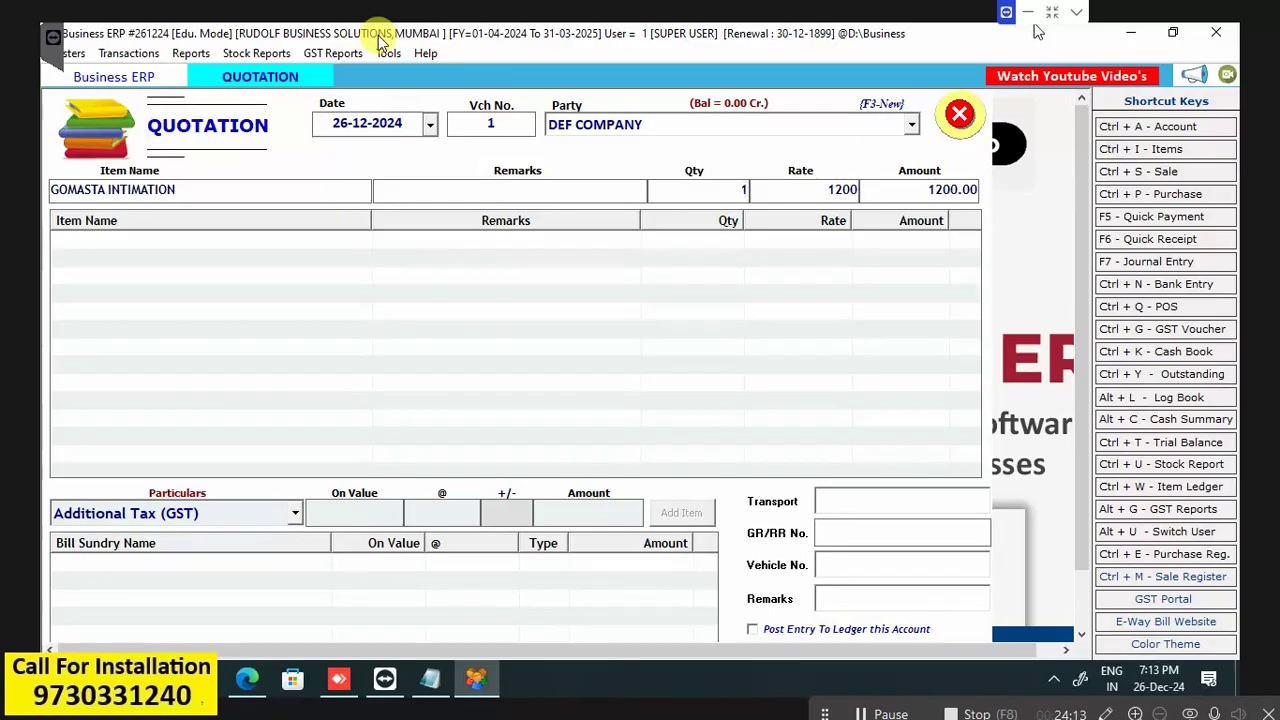
key(Return)
key(Return)
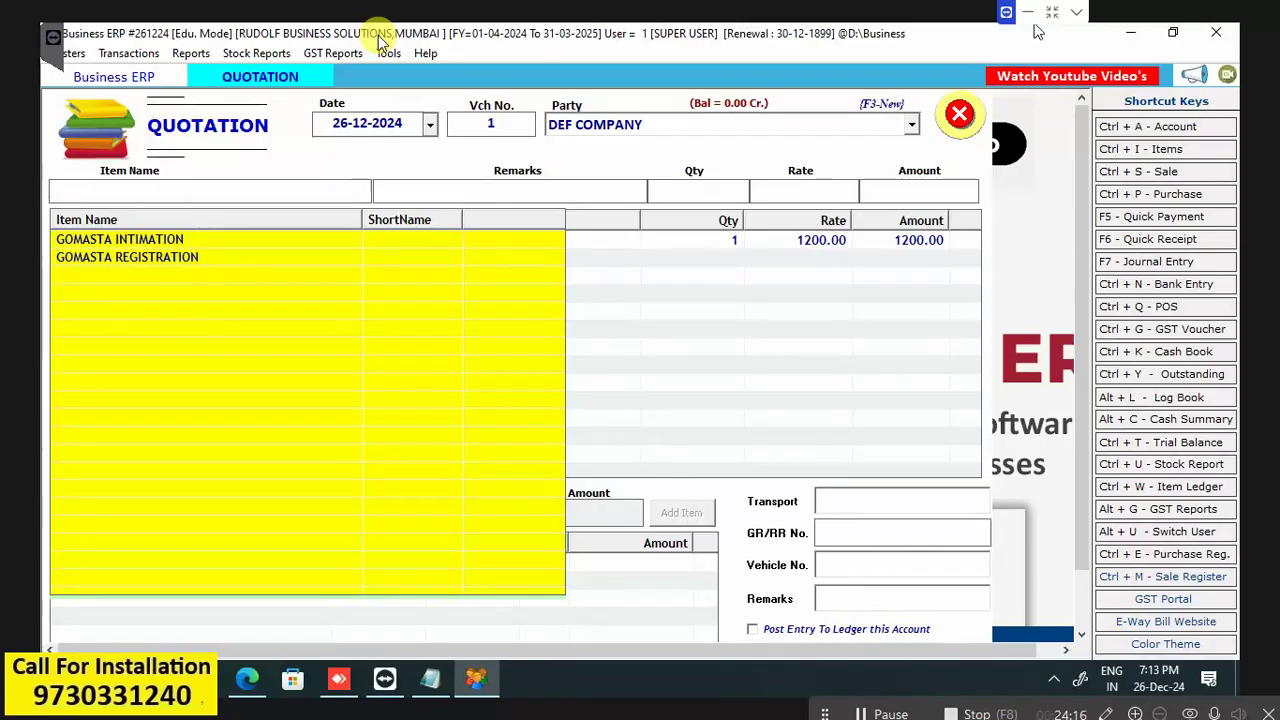
Close the item list keeping the entry, then save the quotation without printing.
key(Escape)
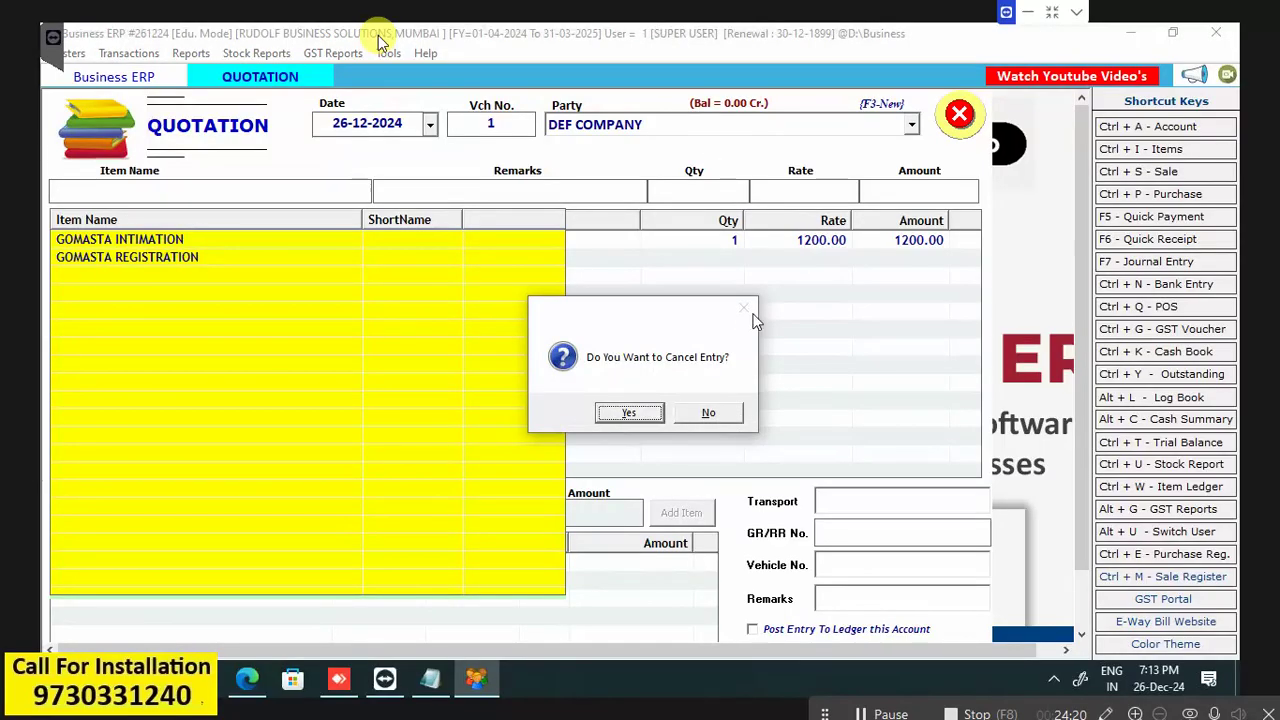
click(718, 415)
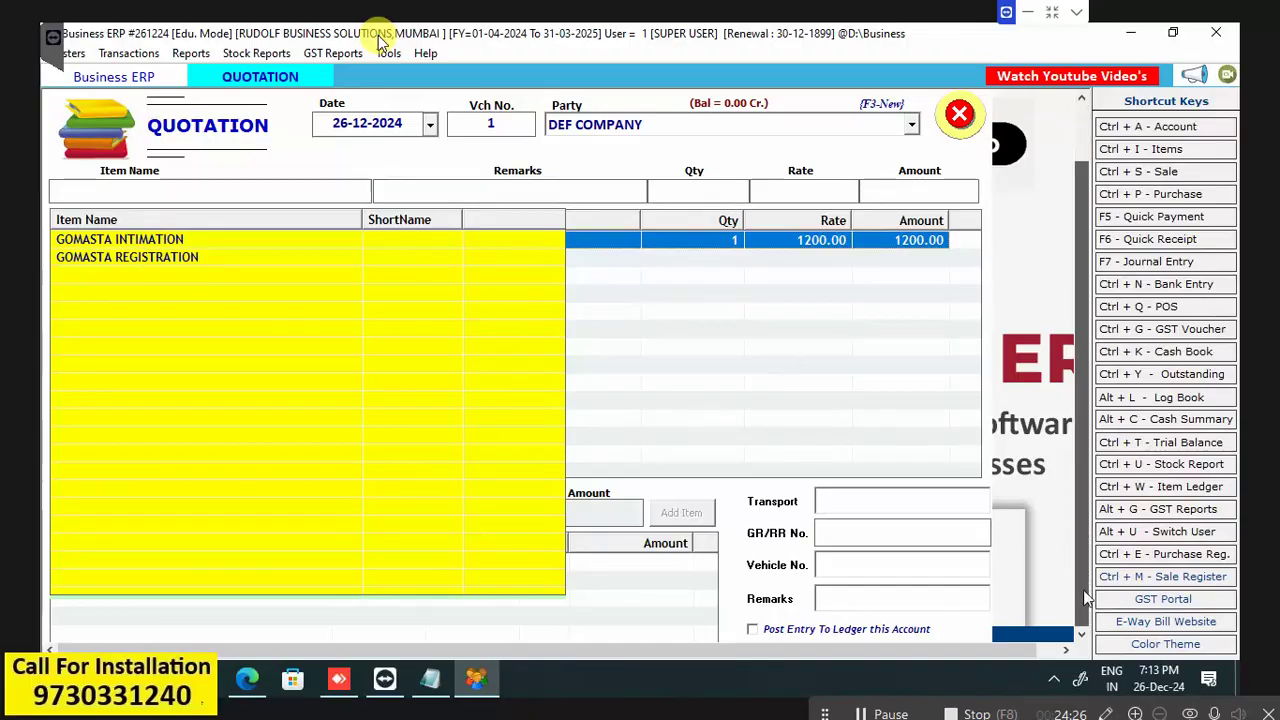
scroll(1087, 597, down, 1)
key(Escape)
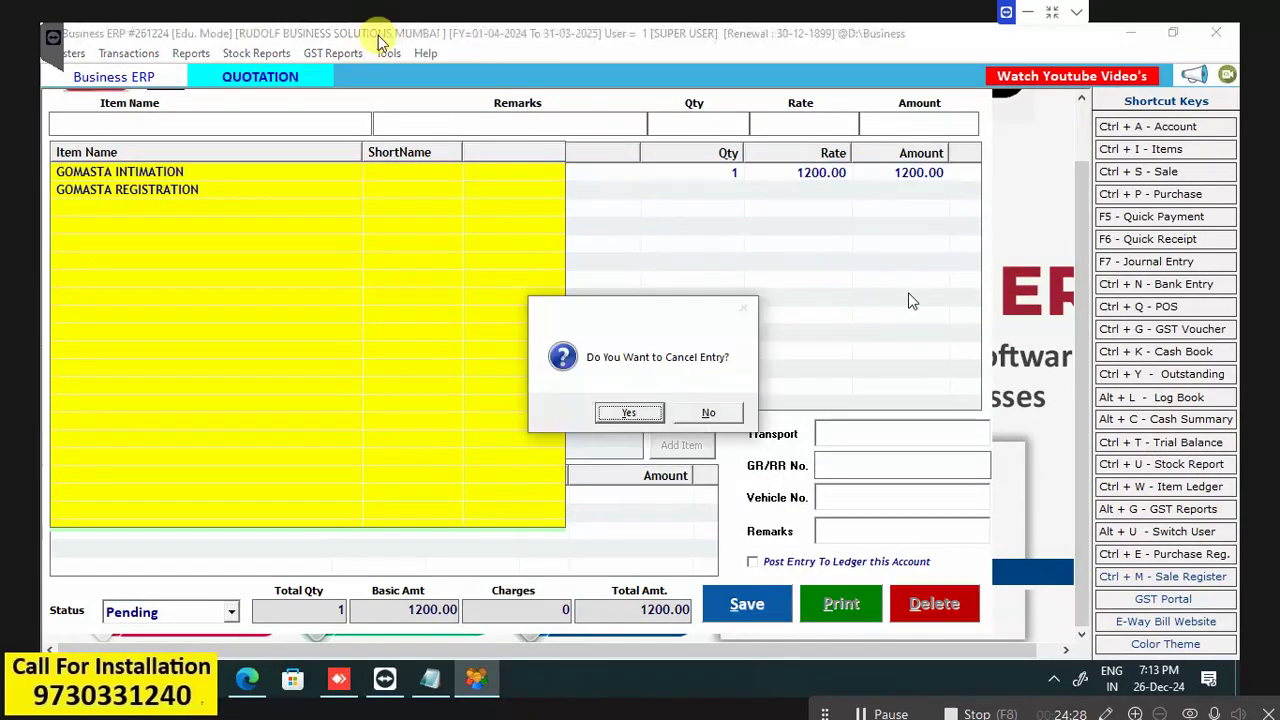
click(706, 413)
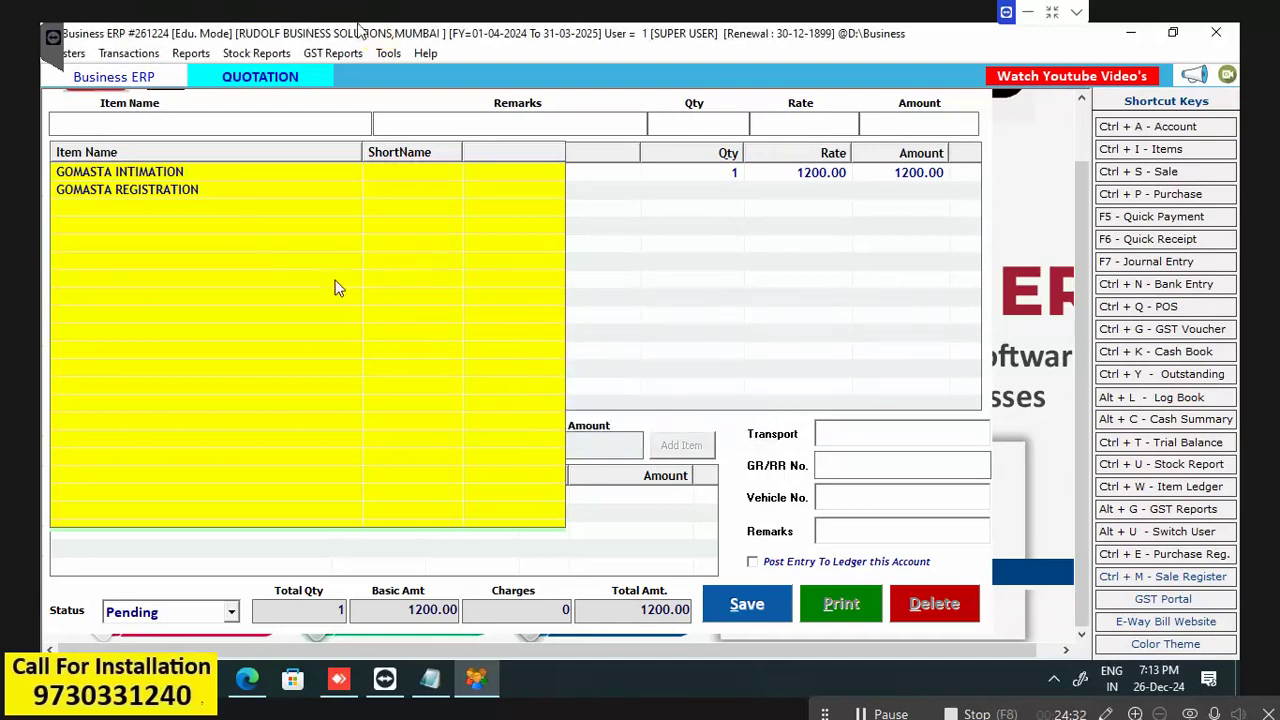
click(696, 176)
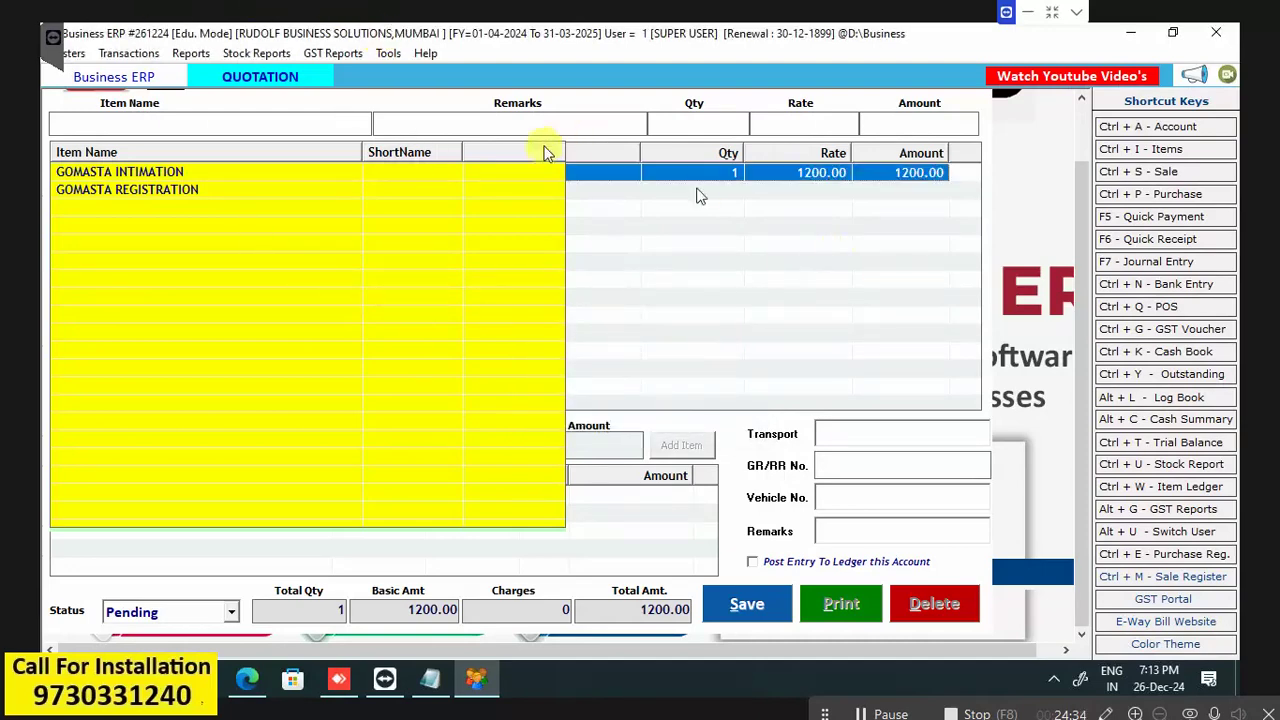
click(757, 612)
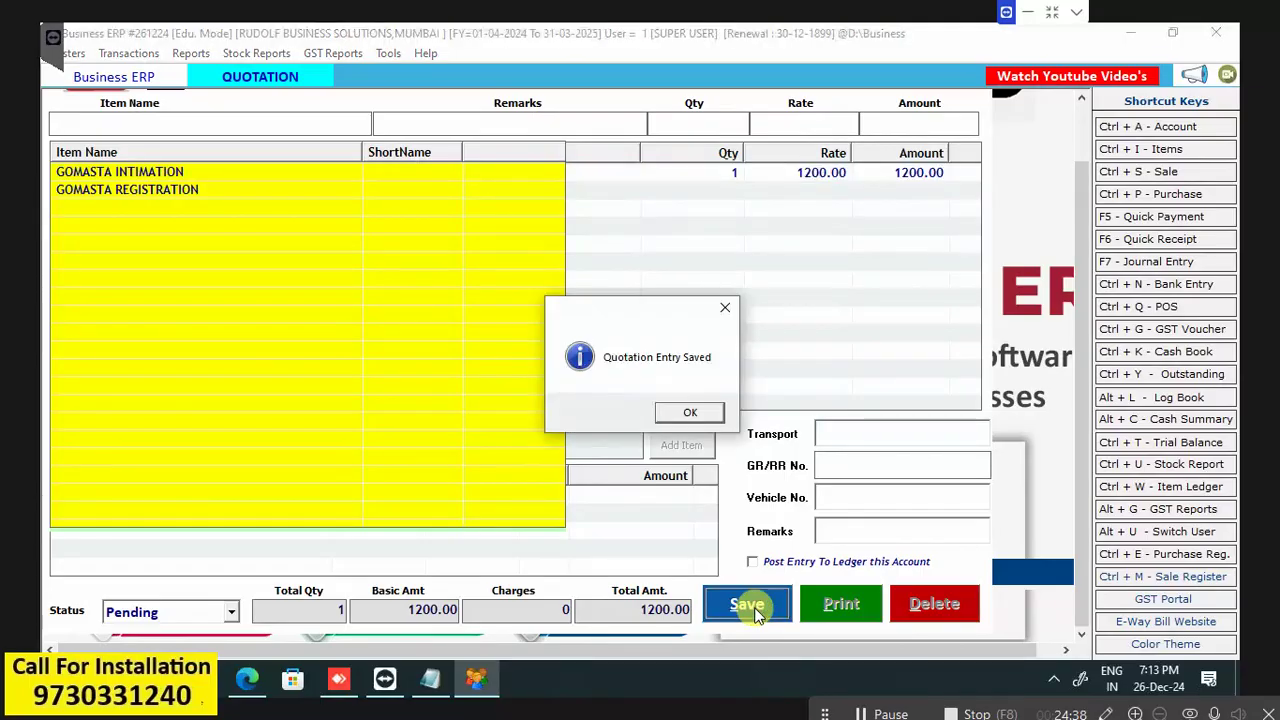
click(711, 413)
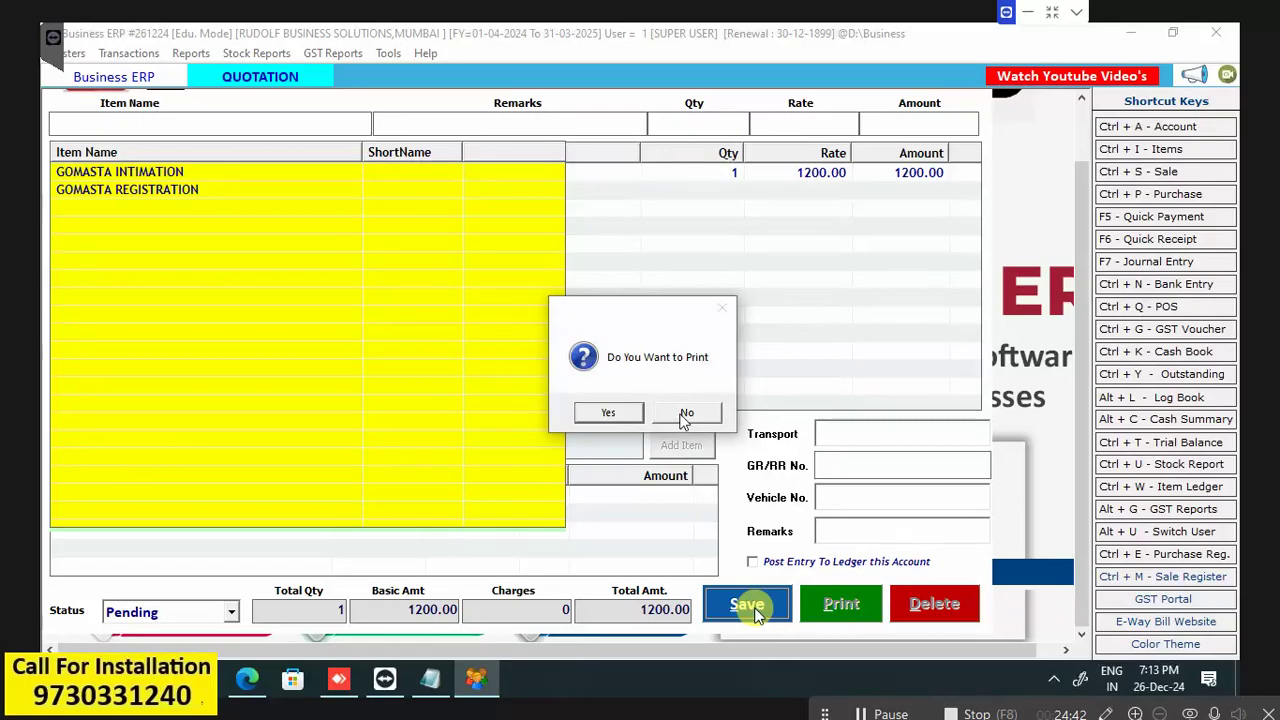
click(686, 414)
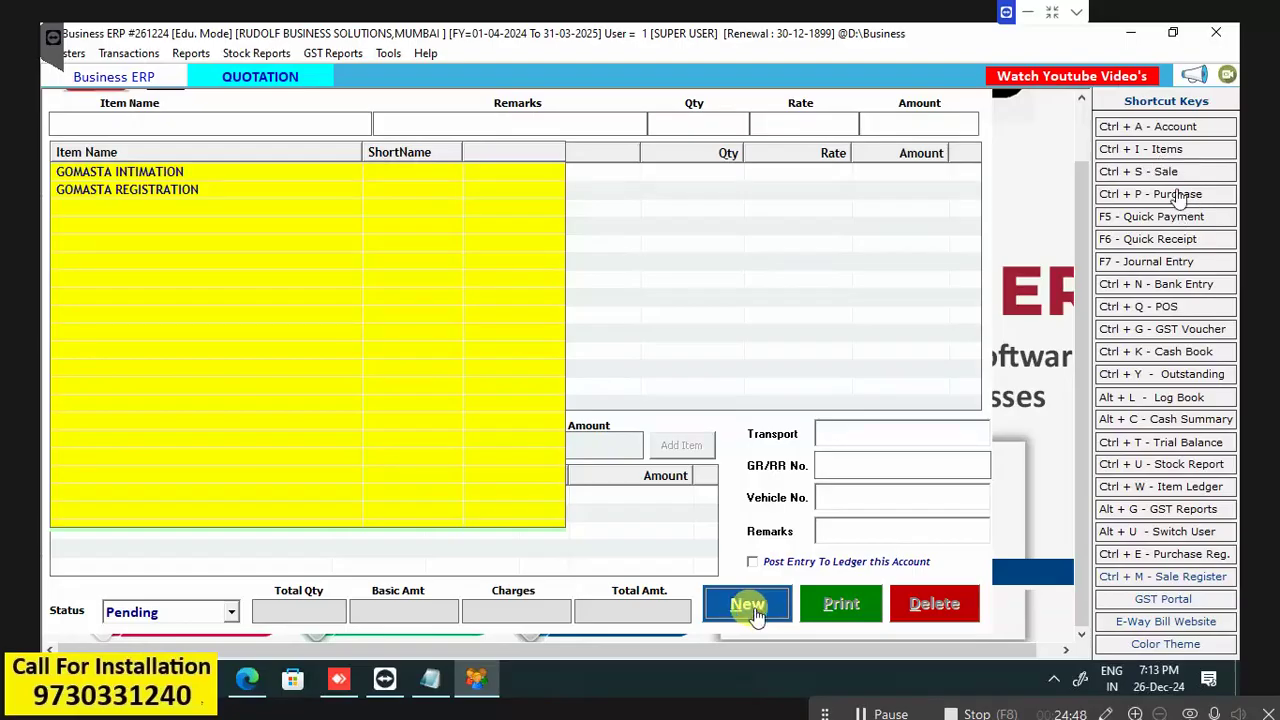
Discard the blank quotation and reopen DEF COMPANY's voucher 1 from the Quotation - Simple register.
click(750, 605)
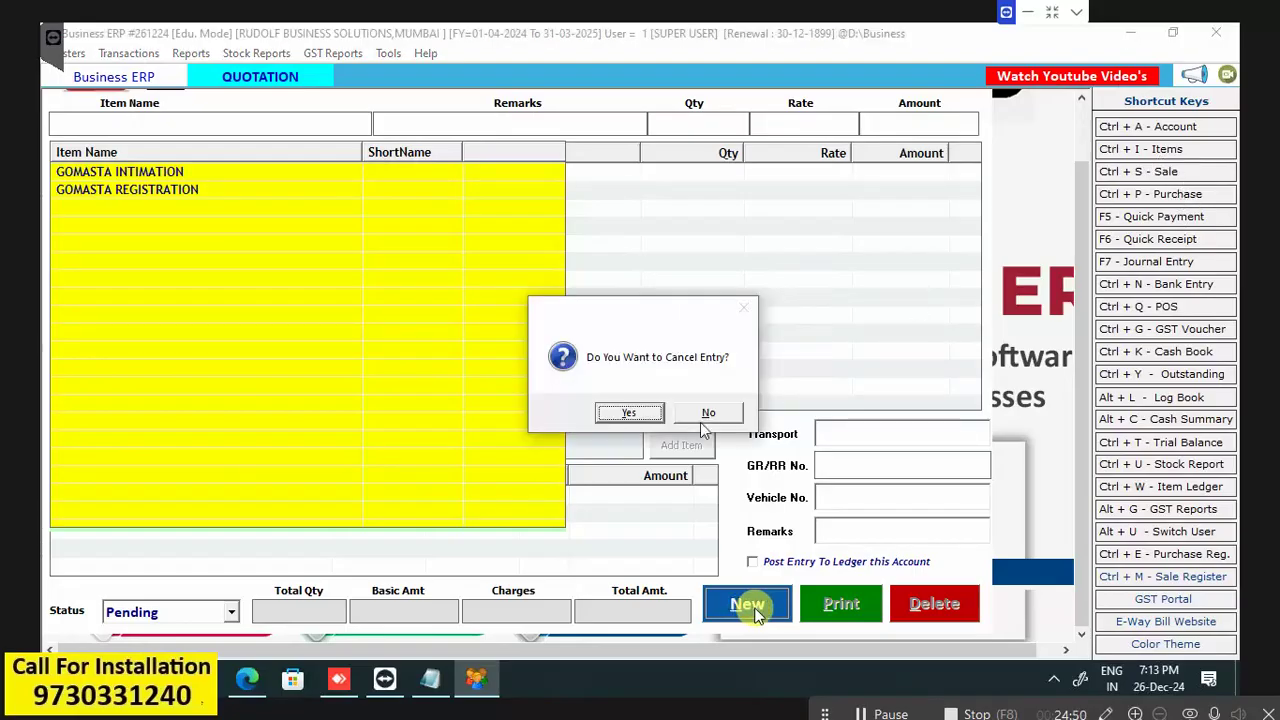
click(628, 418)
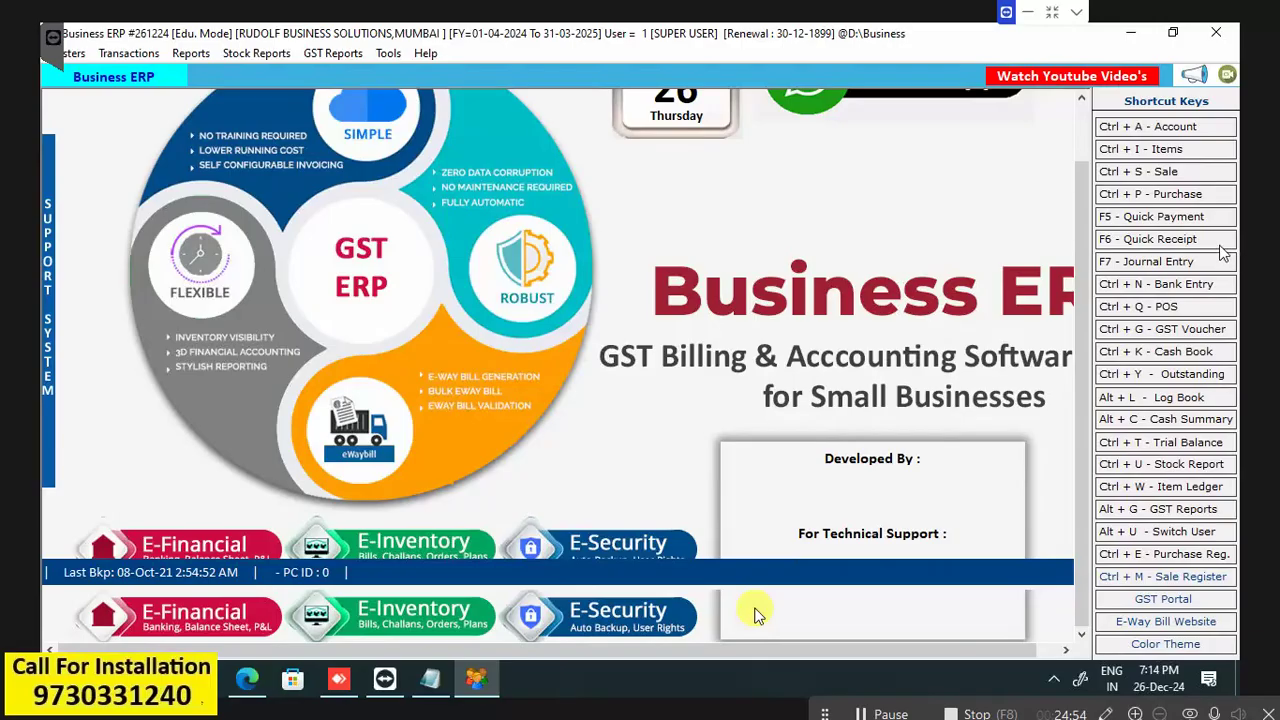
click(128, 53)
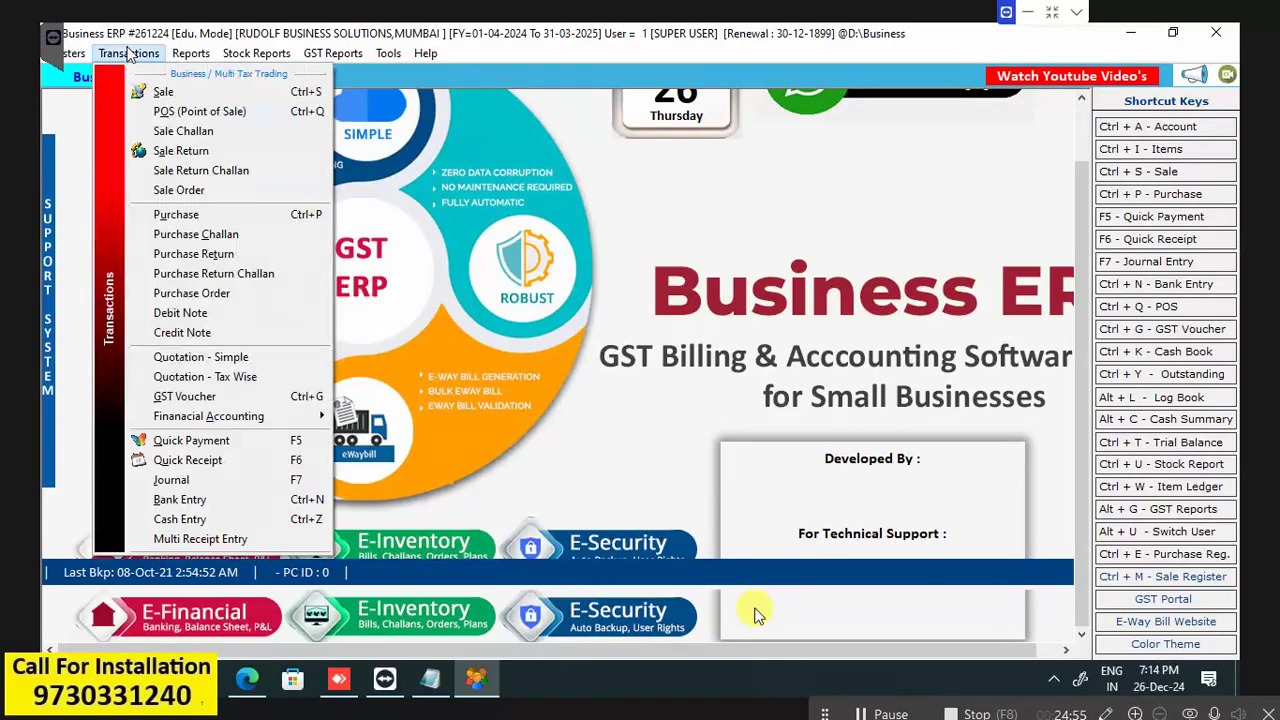
click(178, 360)
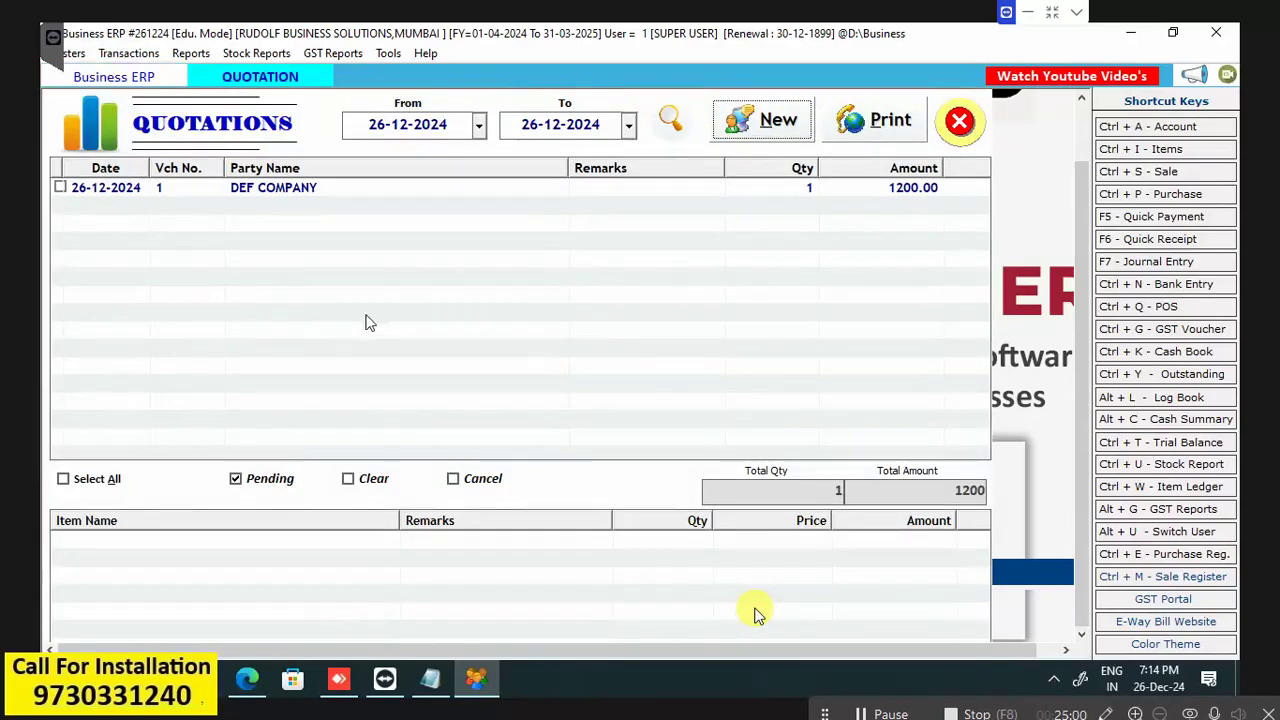
click(273, 190)
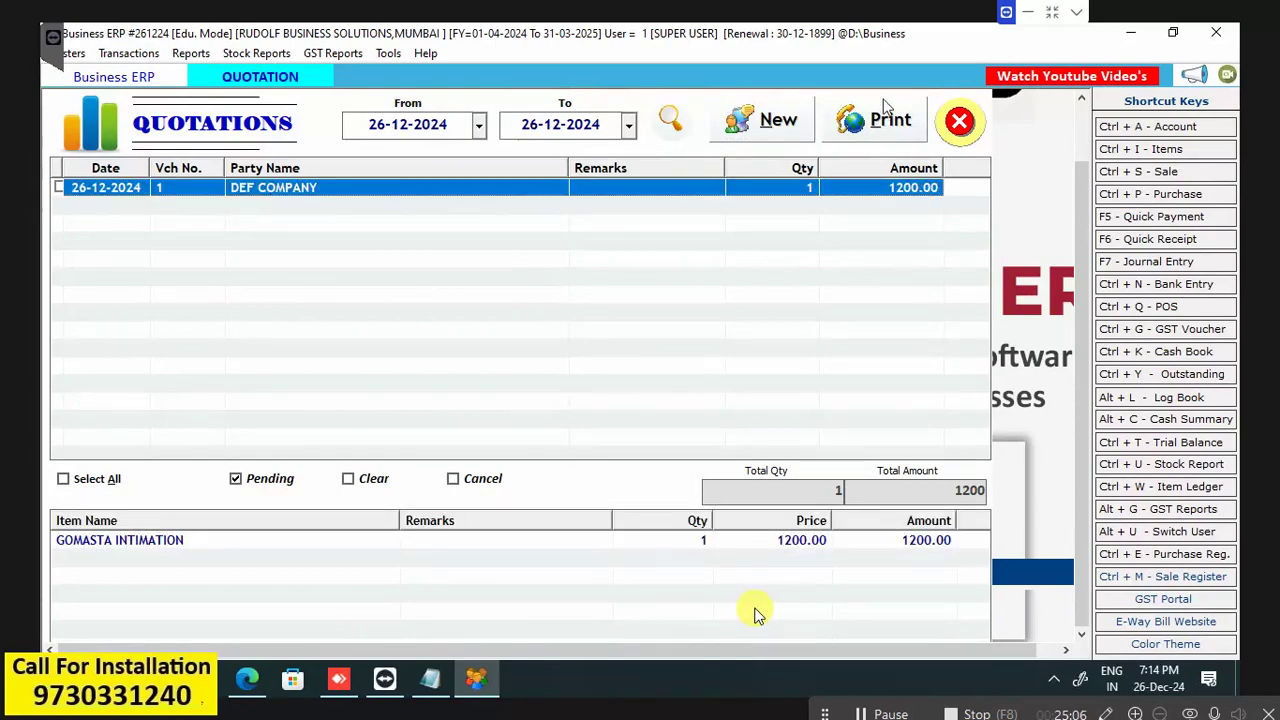
double_click(175, 188)
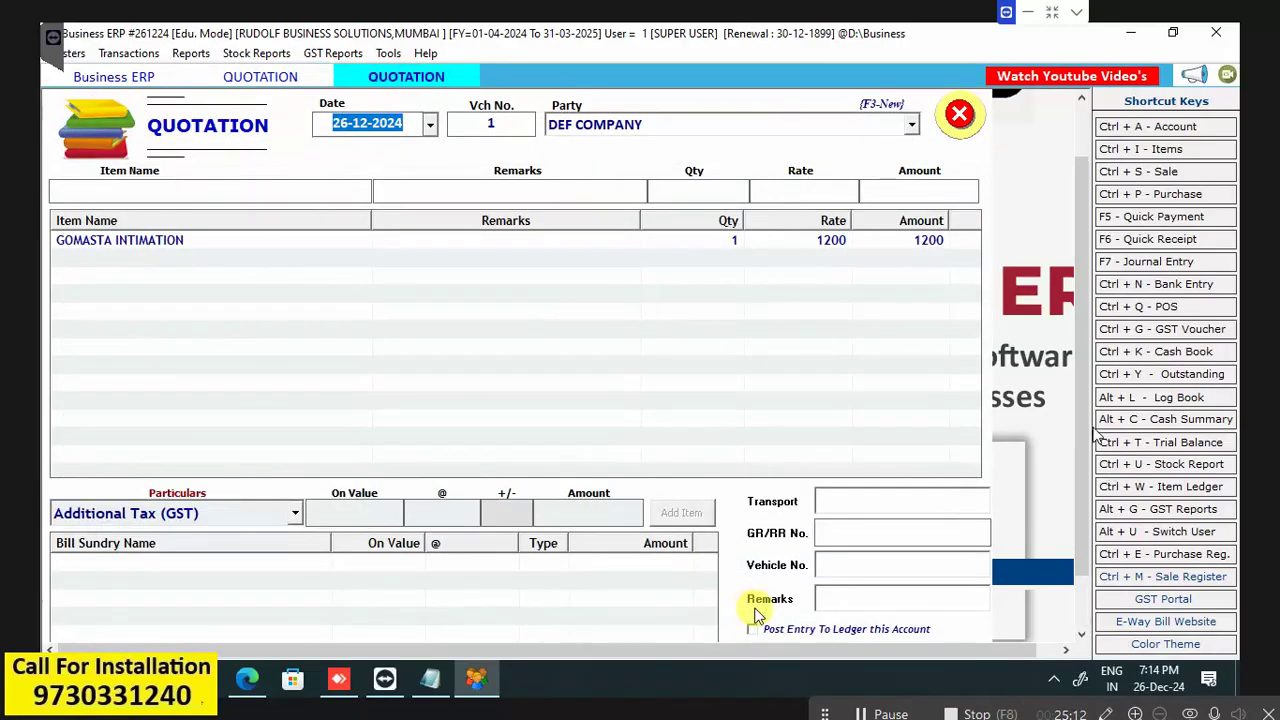
scroll(757, 614, down, 2)
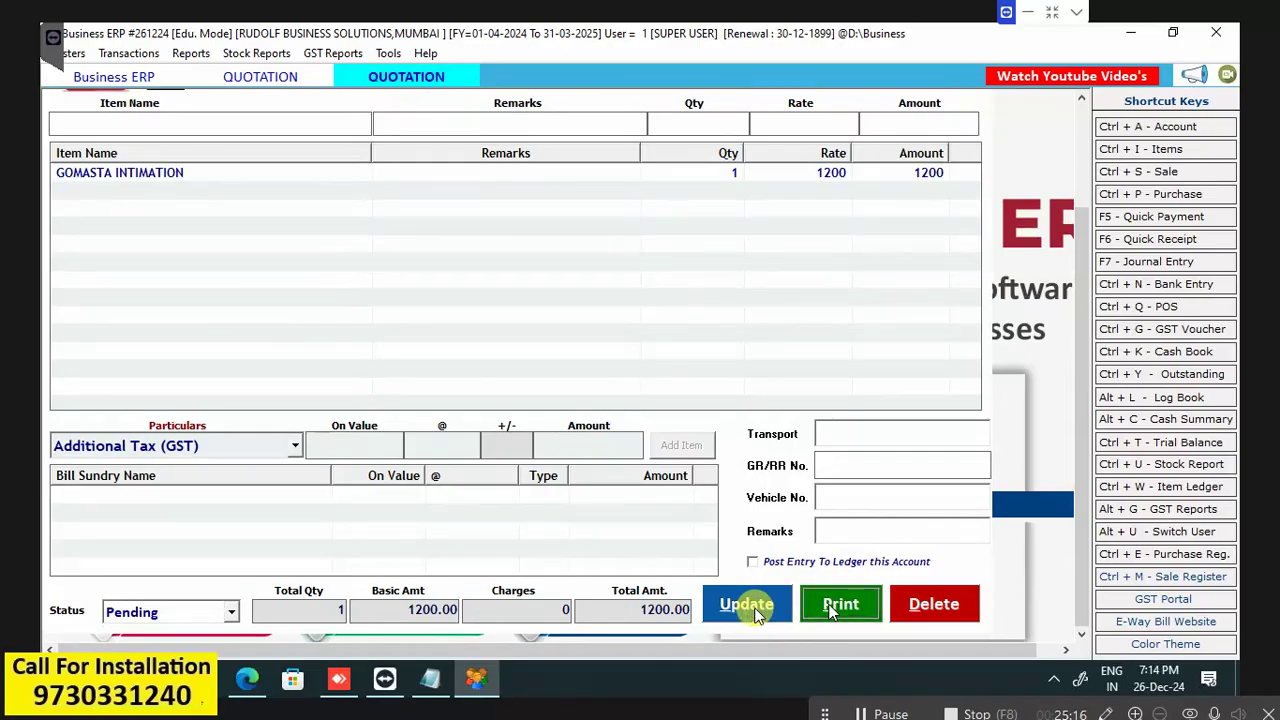
Open Print Bill for the DEF COMPANY quotation and choose the Quotation format.
click(757, 614)
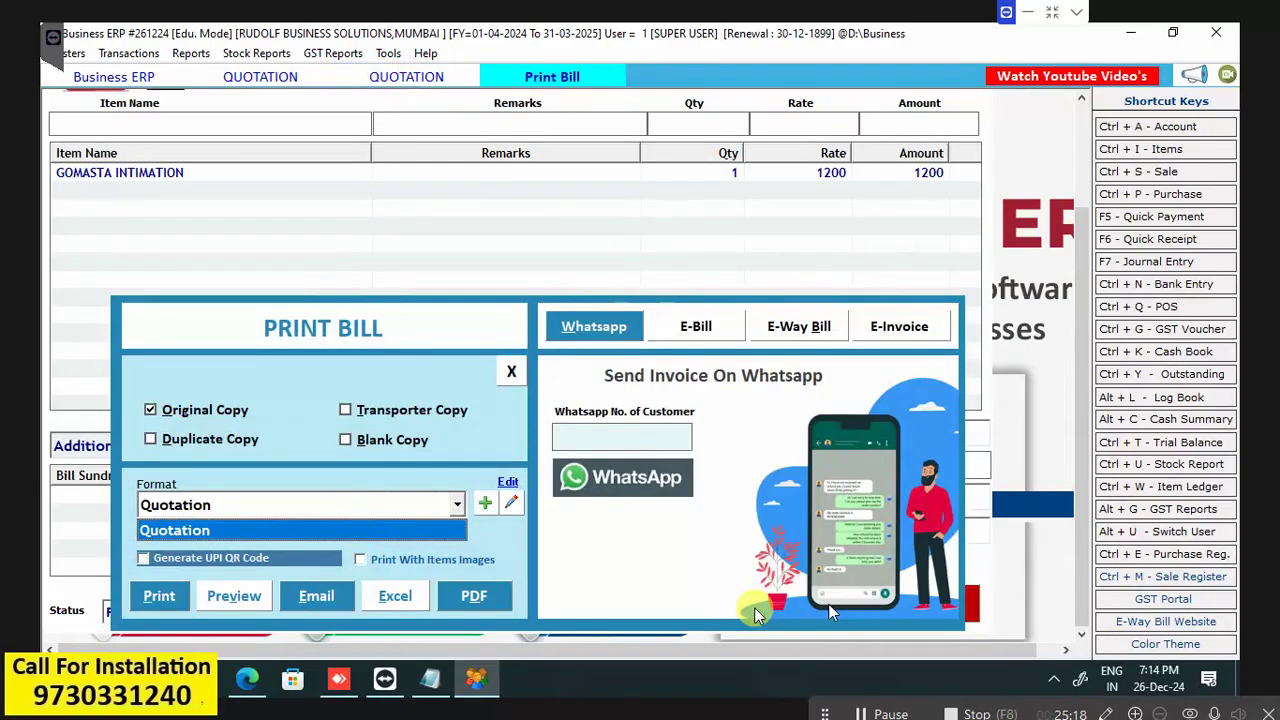
click(248, 600)
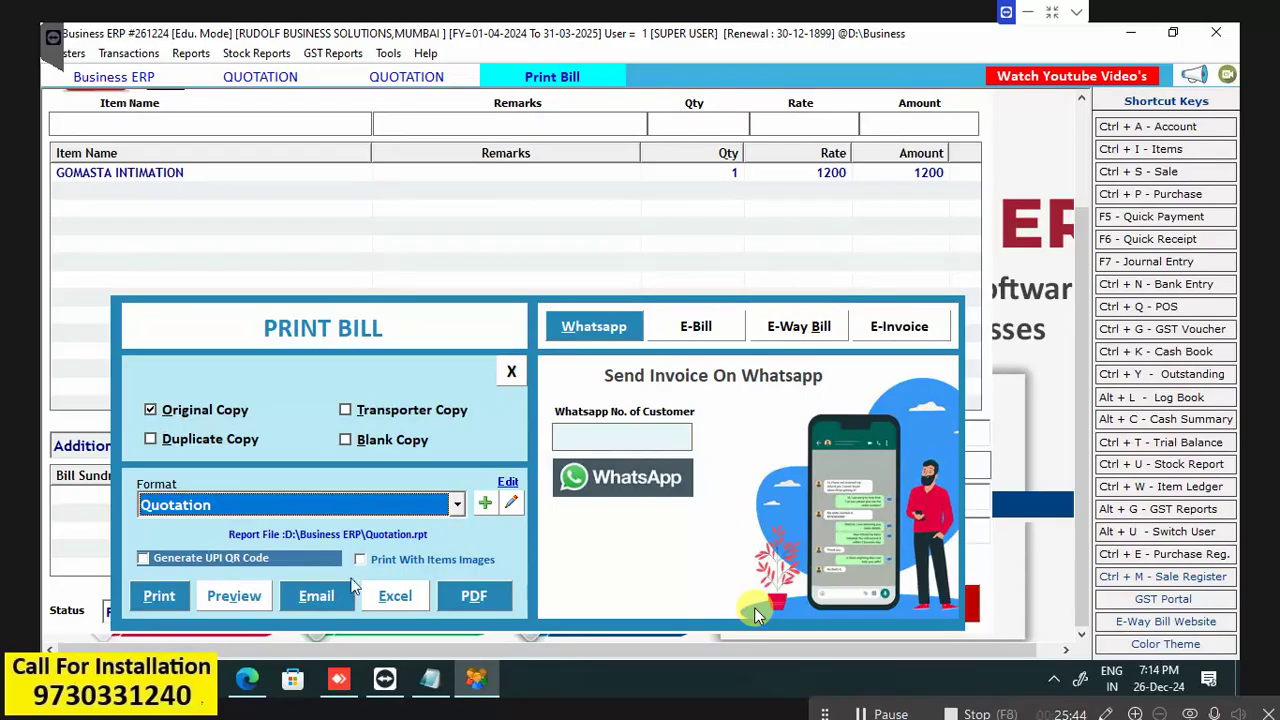
Open the DEF COMPANY quotation's print preview and scroll through its pages.
click(222, 604)
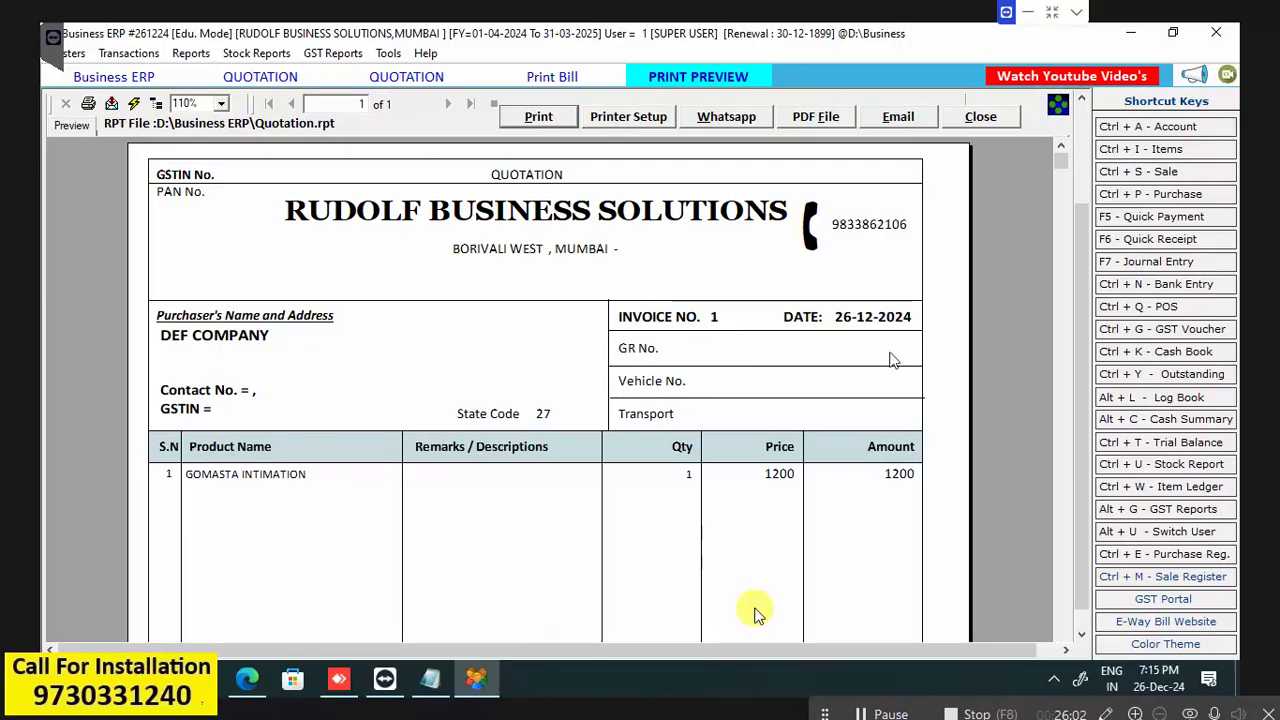
scroll(1000, 278, down, 1)
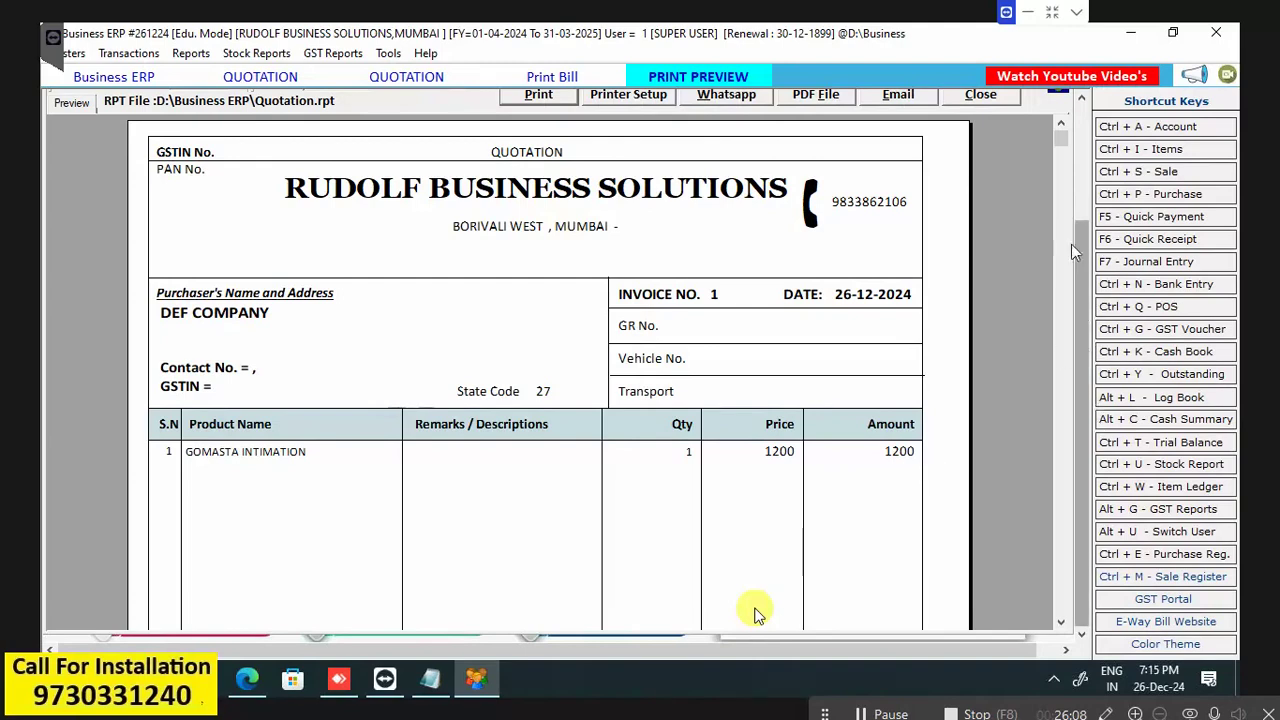
drag(1064, 148, 1066, 625)
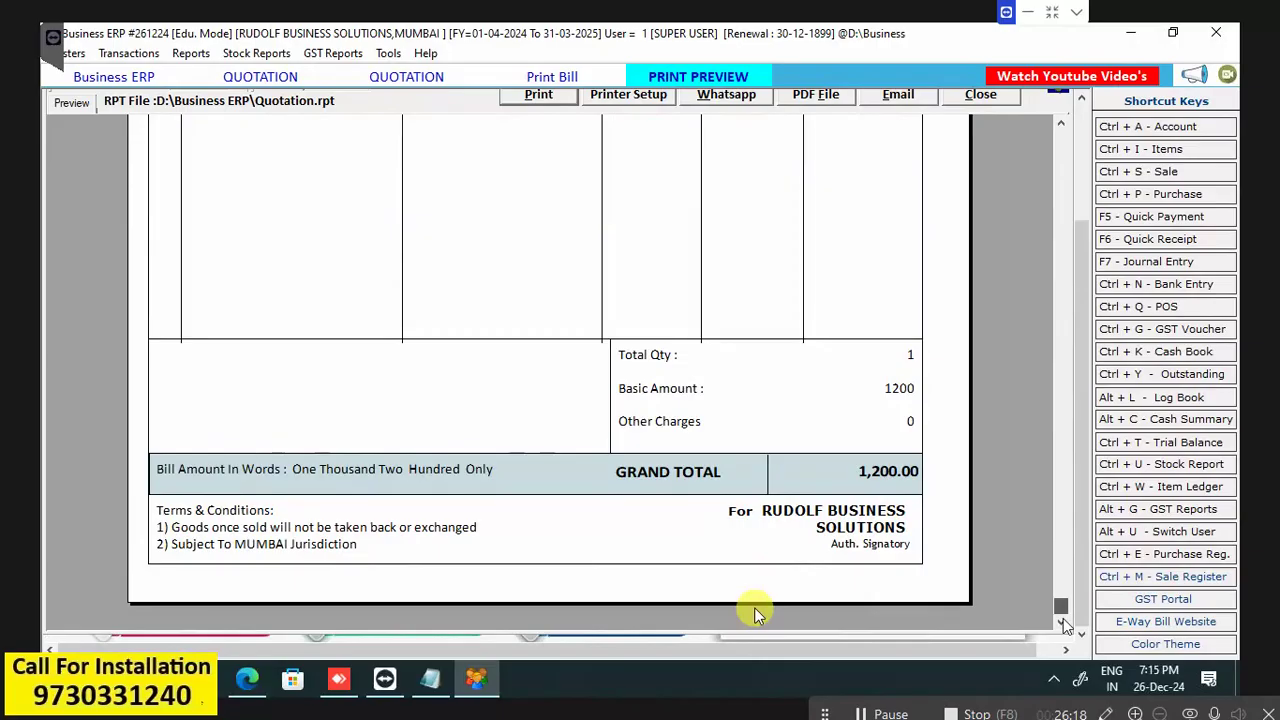
drag(1064, 624, 1044, 225)
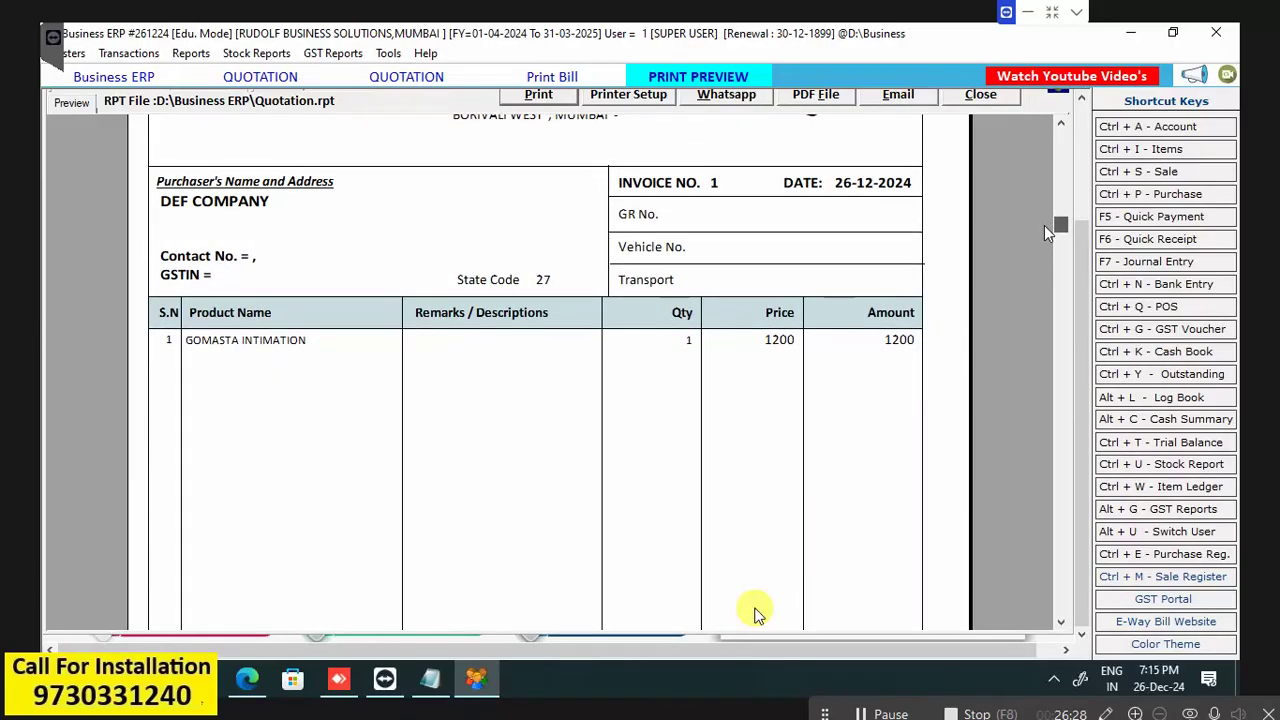
drag(1044, 225, 1036, 617)
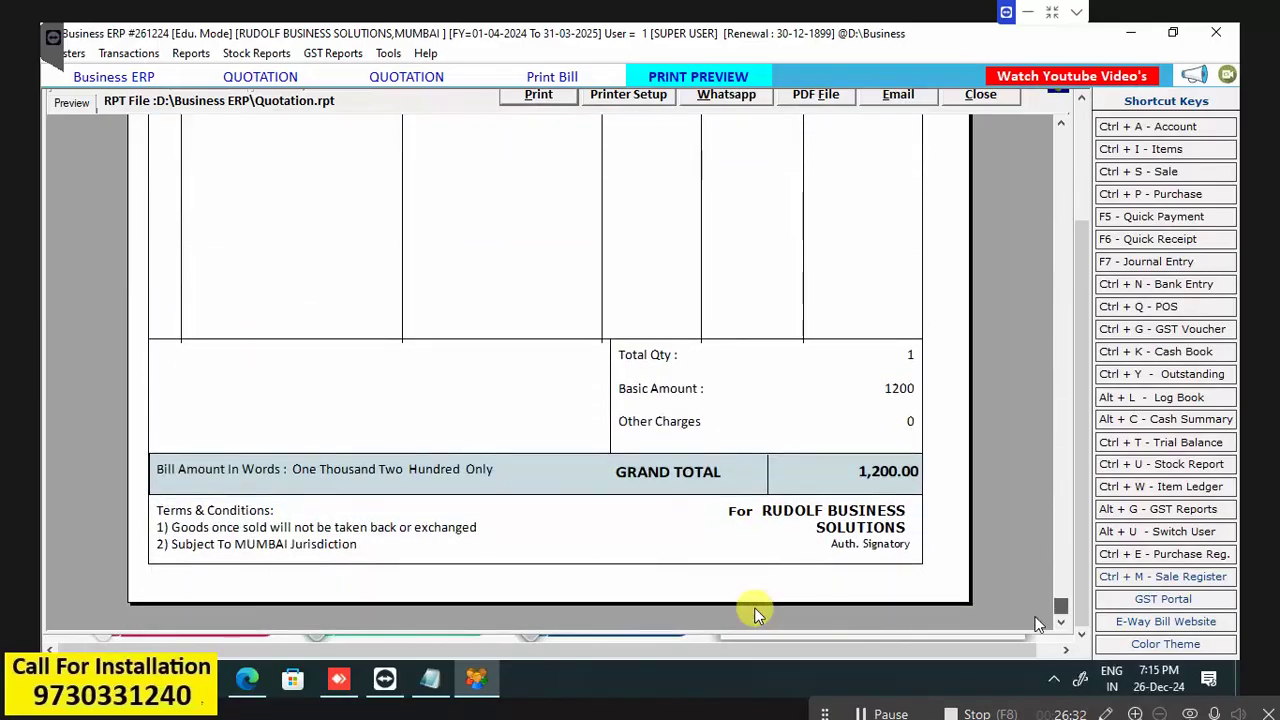
scroll(900, 475, up, 10)
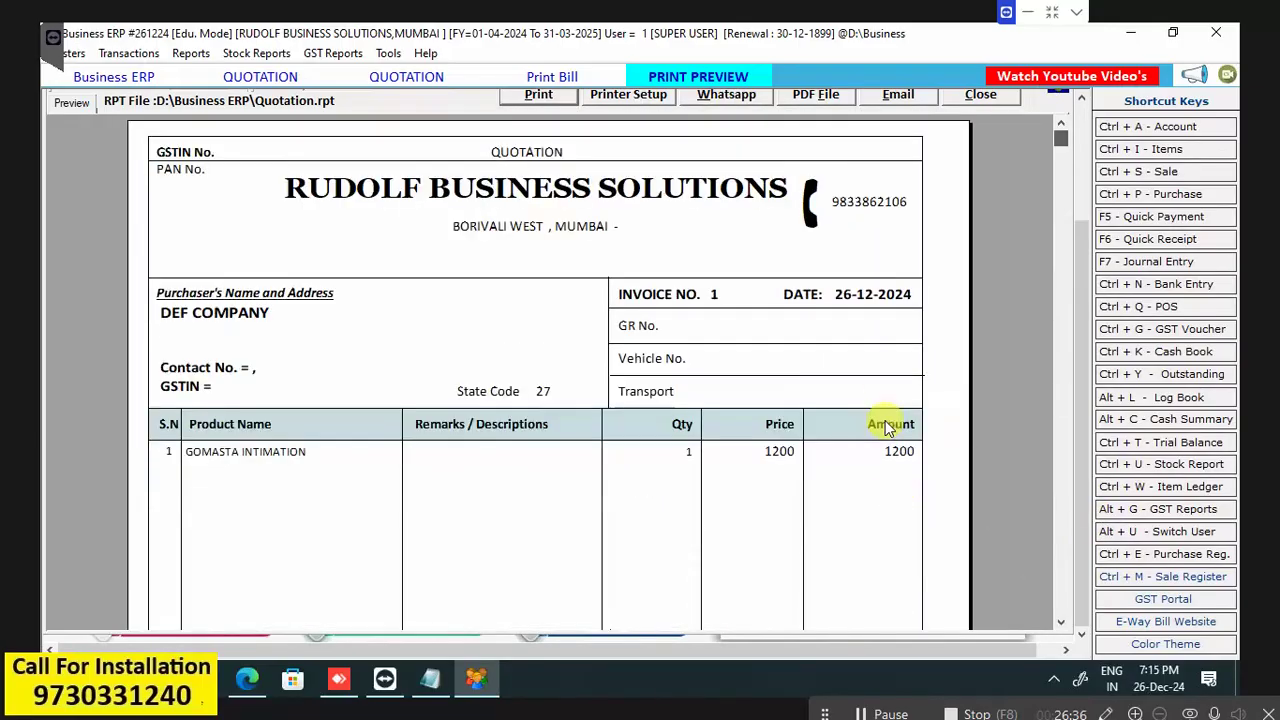
scroll(900, 400, down, 5)
scroll(875, 362, up, 5)
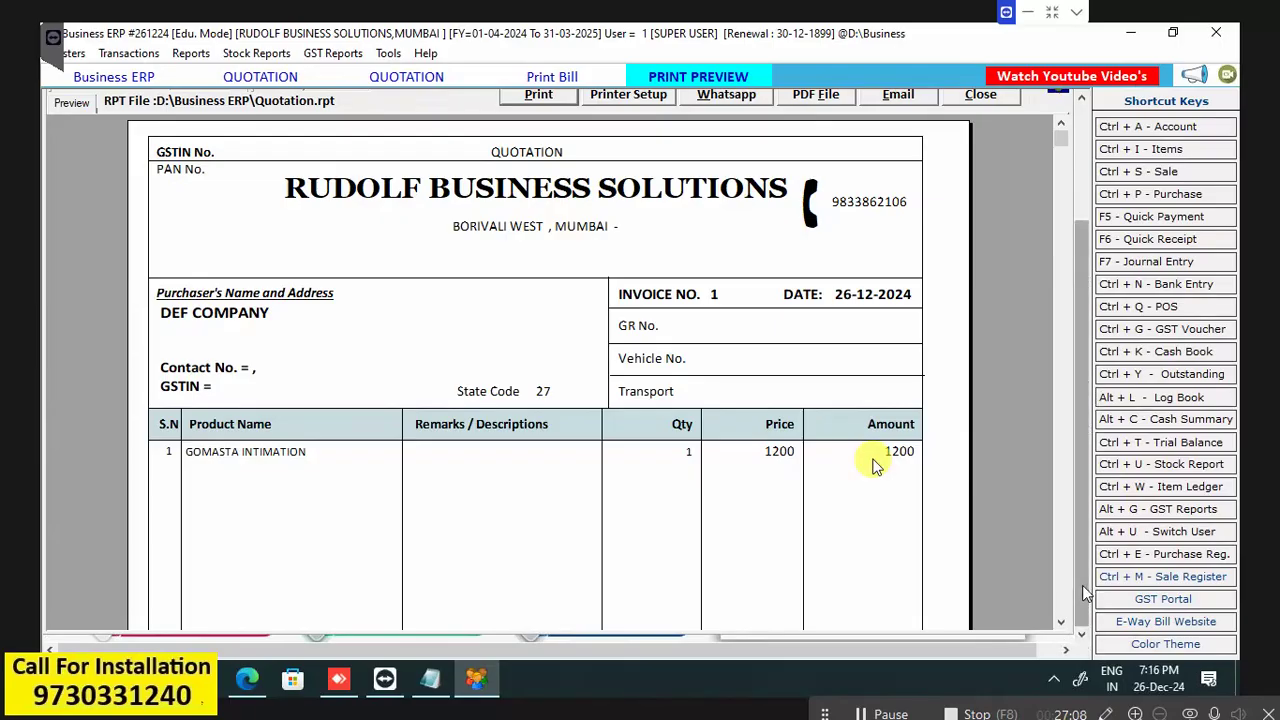
Scroll to the 1,200.00 grand total and terms, then close the preview.
drag(1085, 566, 1085, 400)
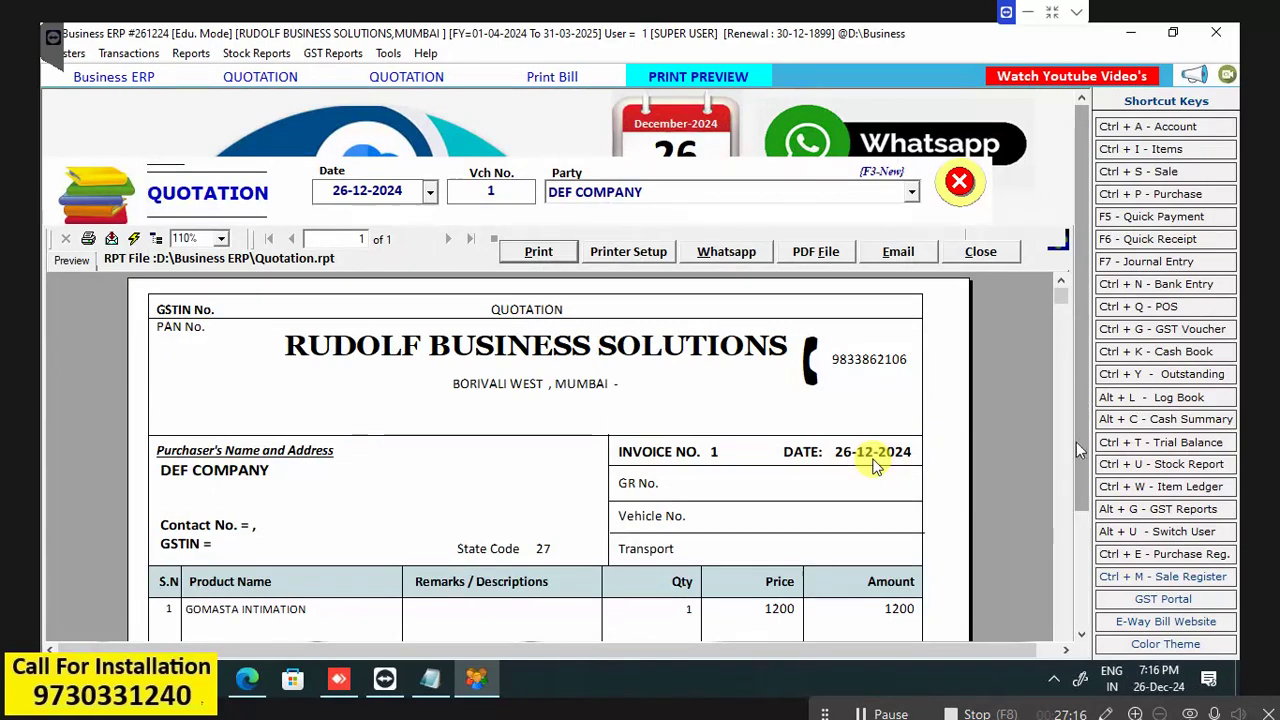
scroll(1085, 347, down, 3)
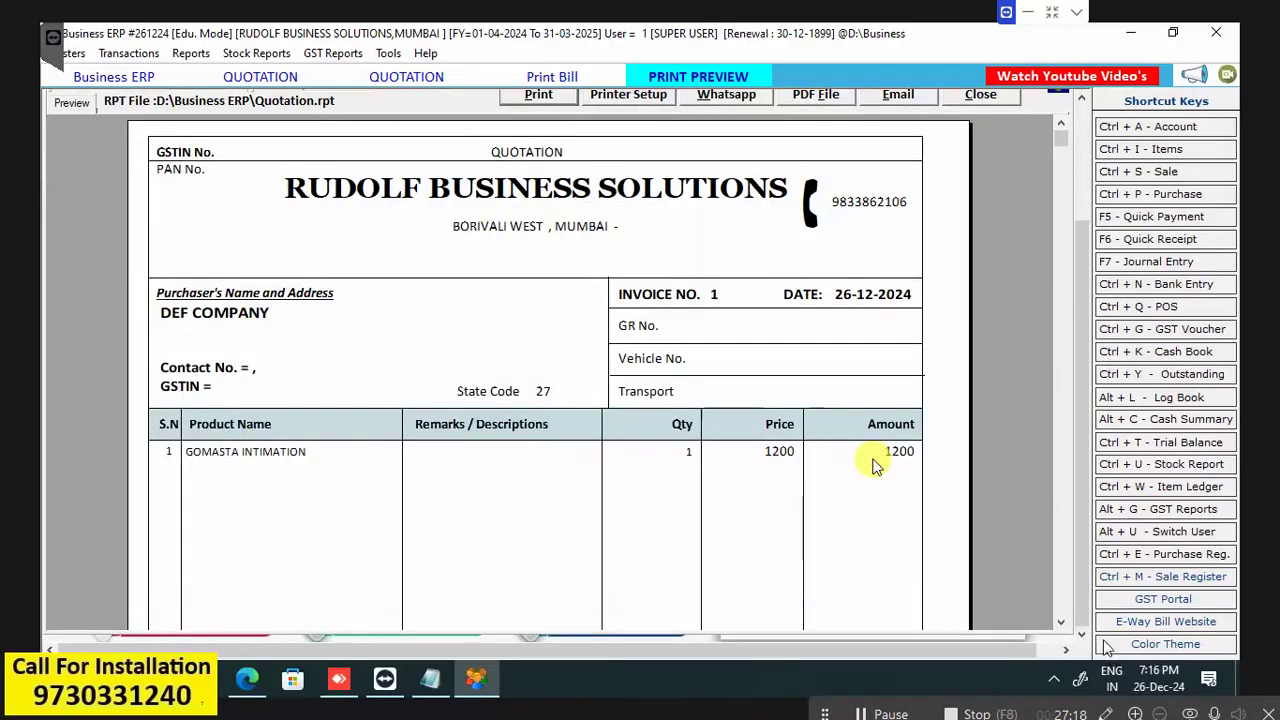
click(1060, 624)
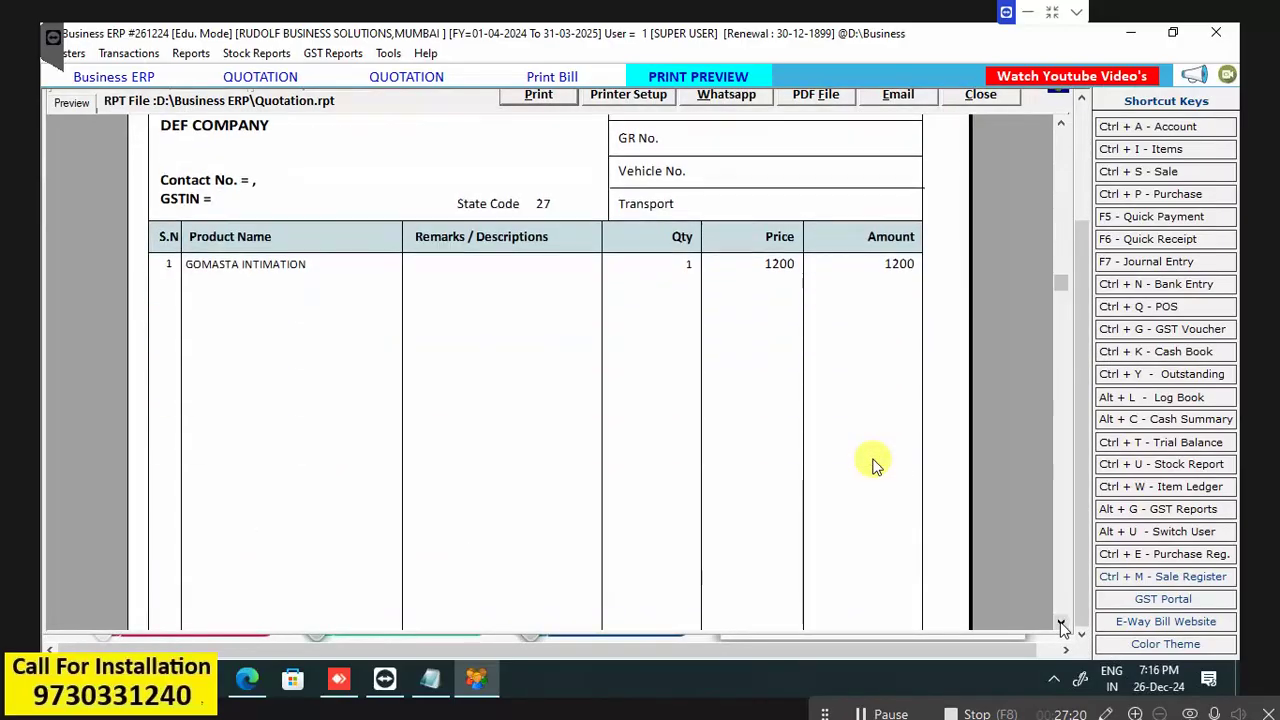
click(1061, 625)
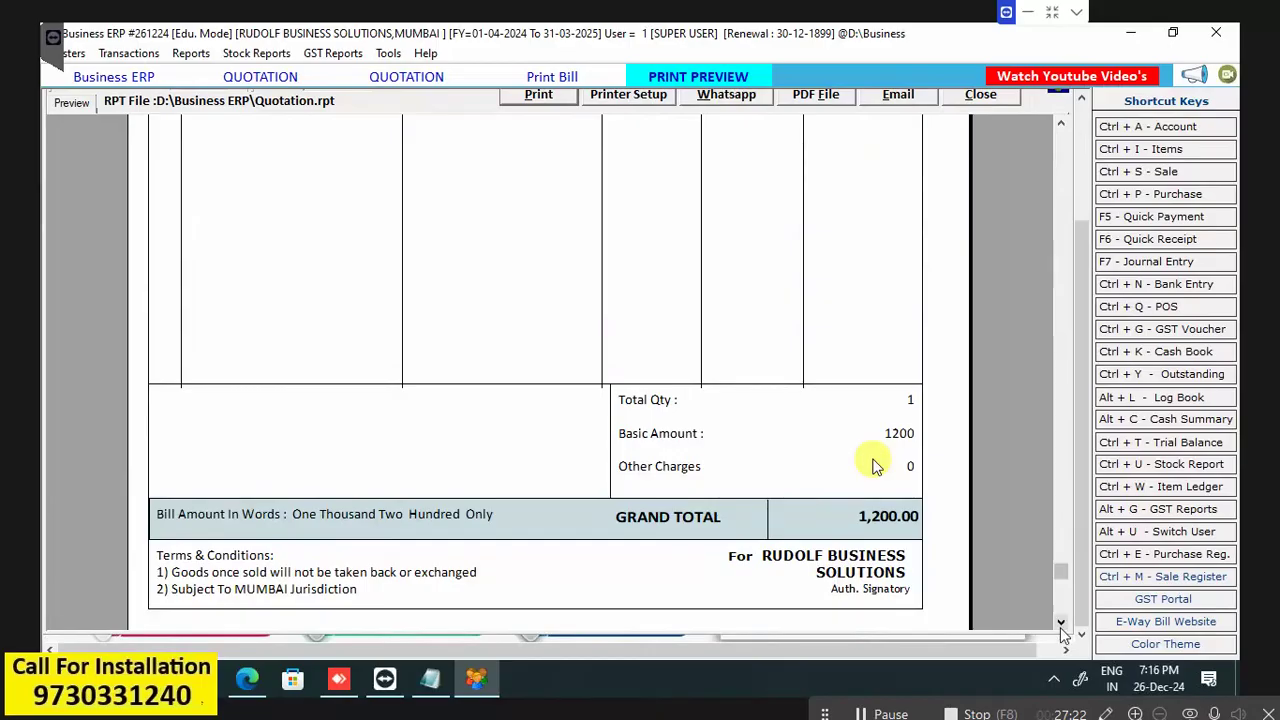
click(1061, 625)
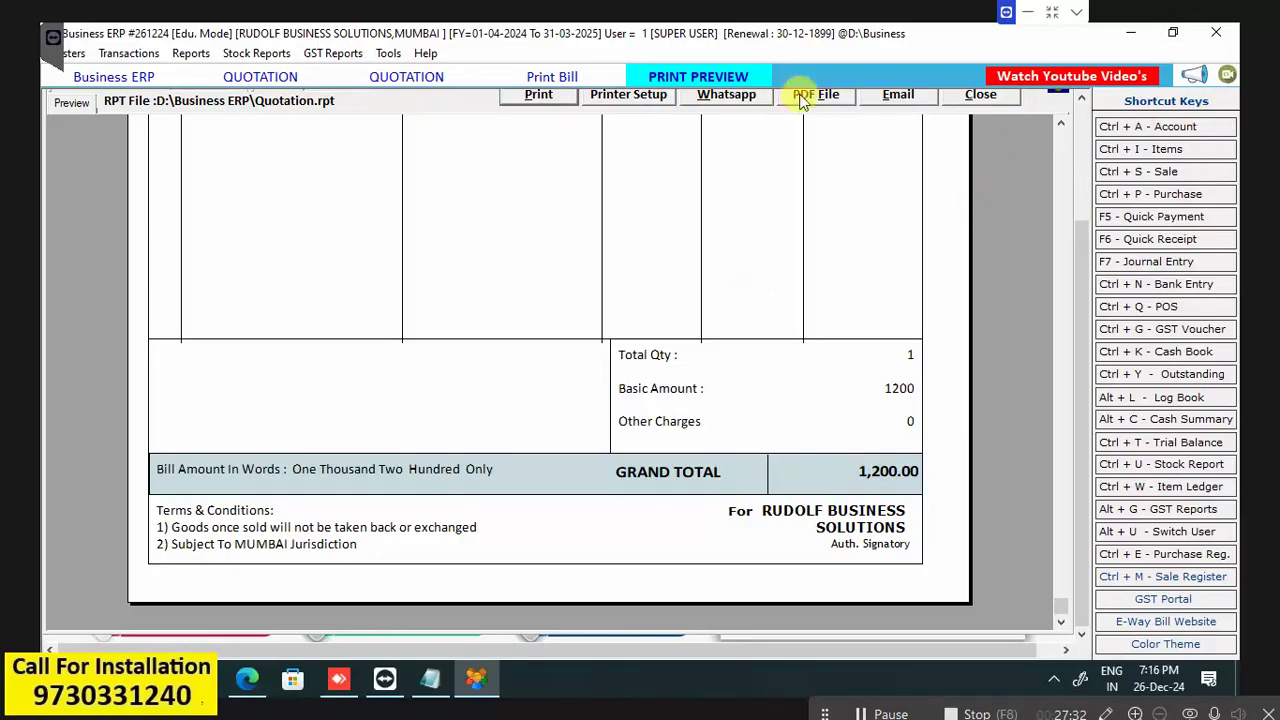
click(983, 94)
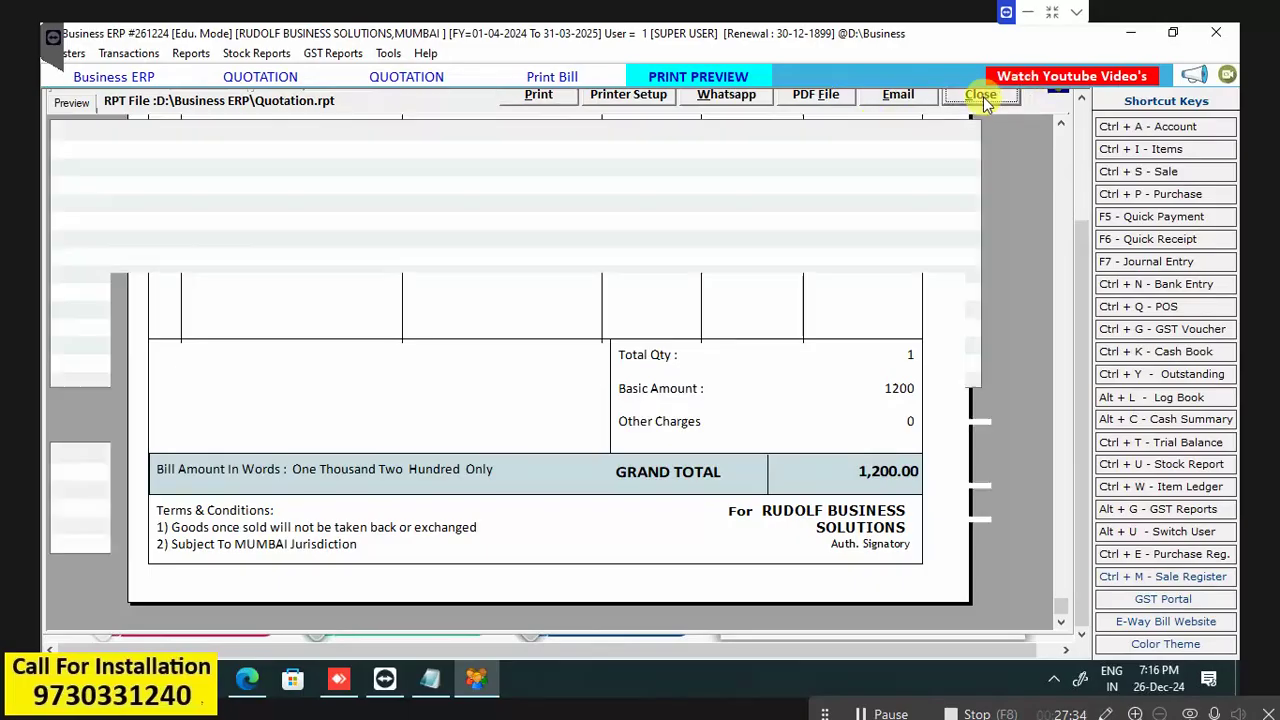
Cancel the unsaved quotation entry, close the quotation list, and bring up the Transactions menu.
key(Escape)
key(Escape)
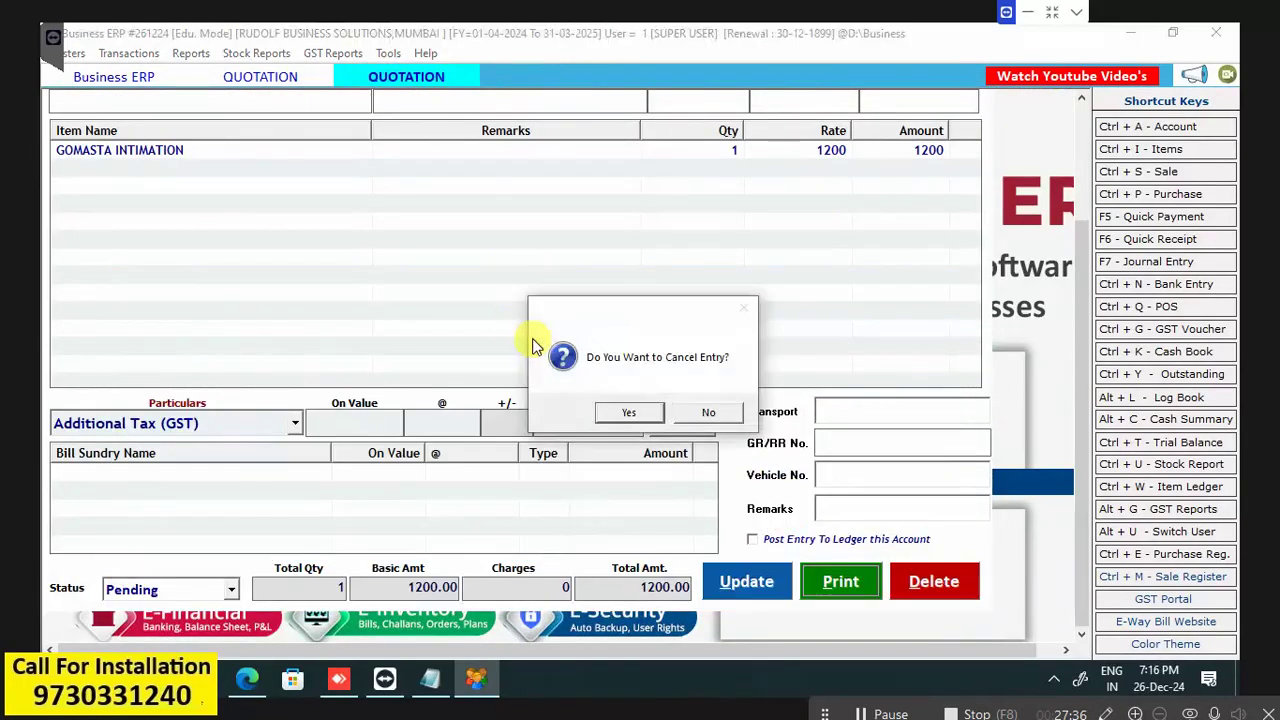
click(630, 413)
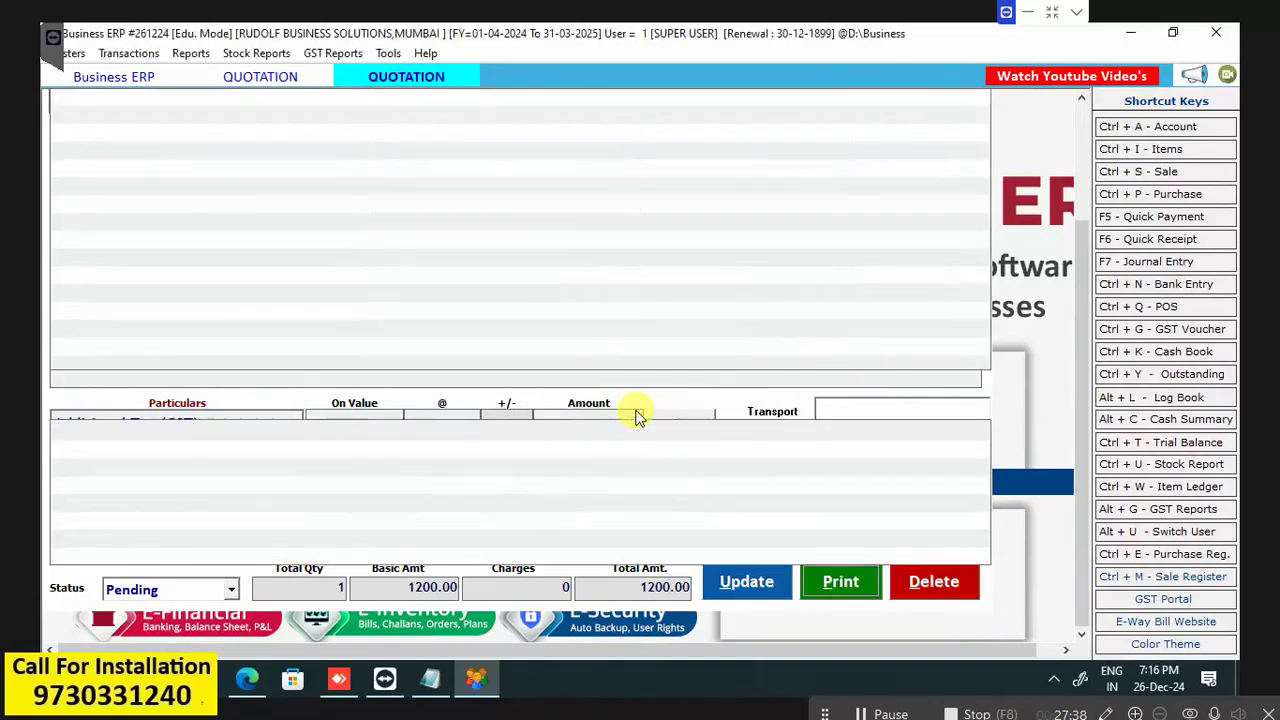
key(Escape)
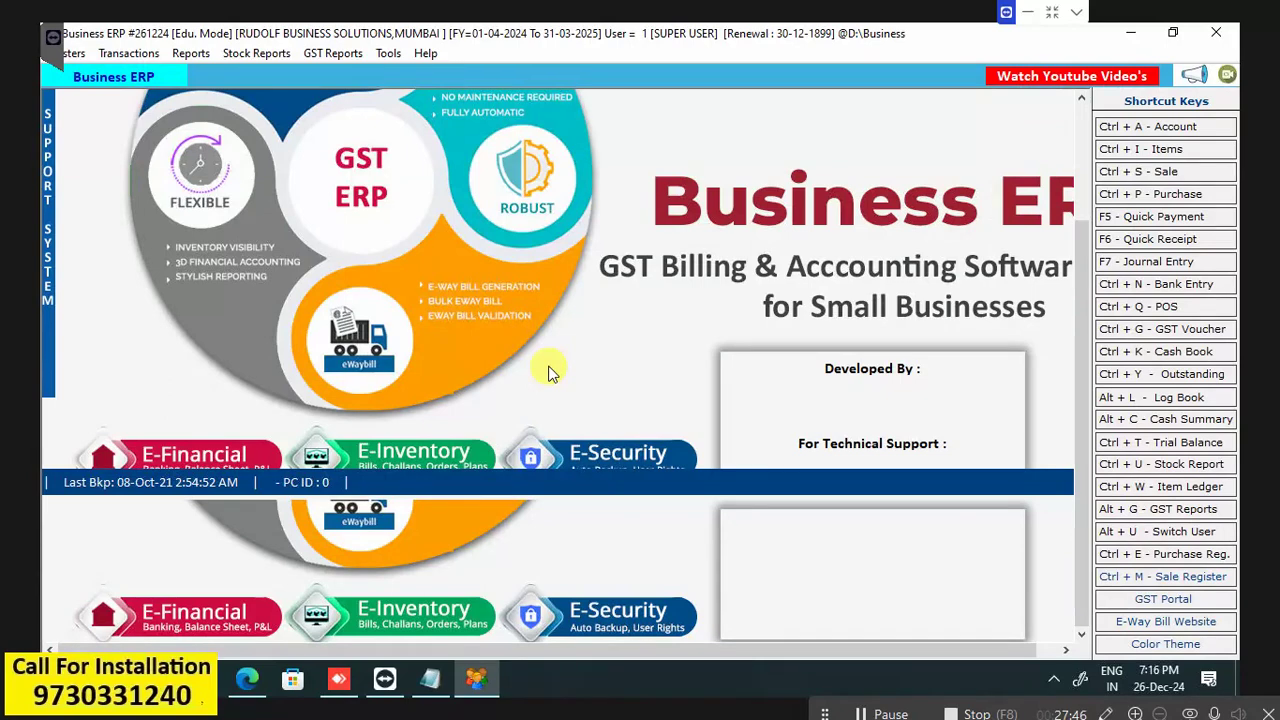
key(alt+t)
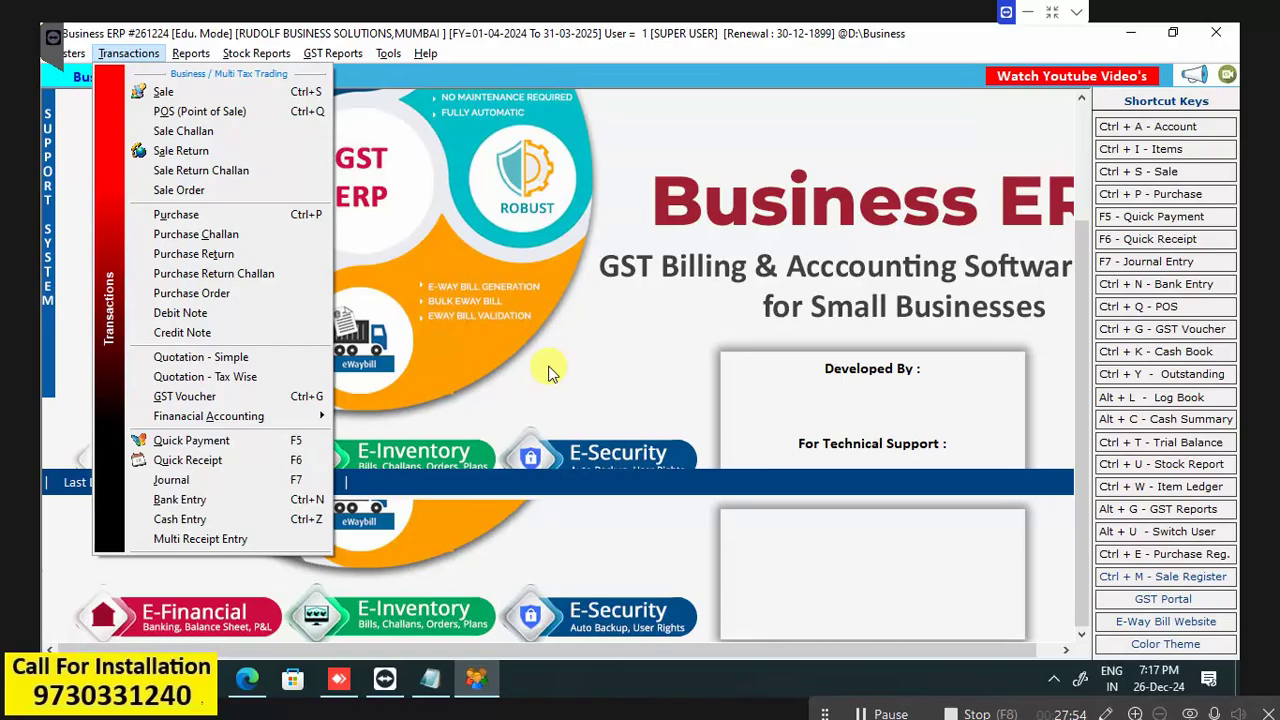
Browse the Transactions menu to Journal, then move across the reports to GST Reports.
key(Down)
key(Down)
key(Down)
key(Down)
key(Down)
key(Down)
key(Down)
key(Down)
key(Down)
key(Down)
key(Down)
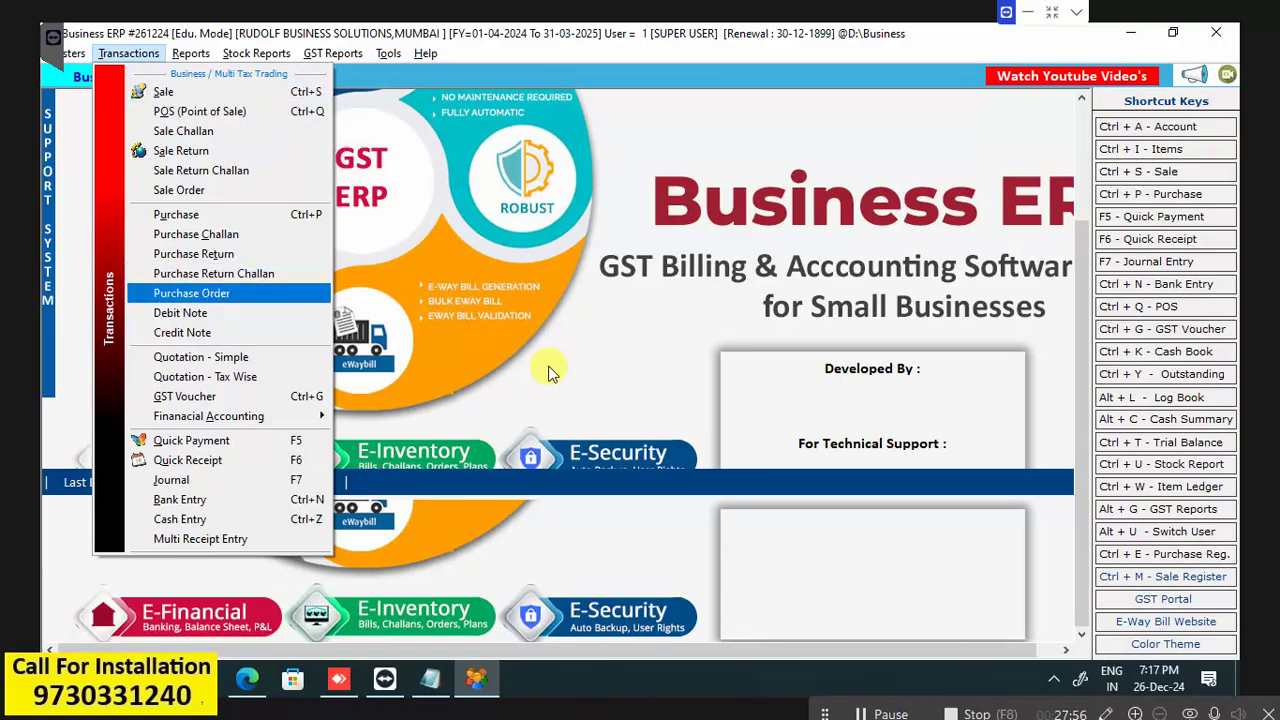
key(Down)
key(Down)
key(Down)
key(Down)
key(Down)
key(Down)
key(Down)
key(Down)
key(Down)
key(Down)
key(Down)
key(Down)
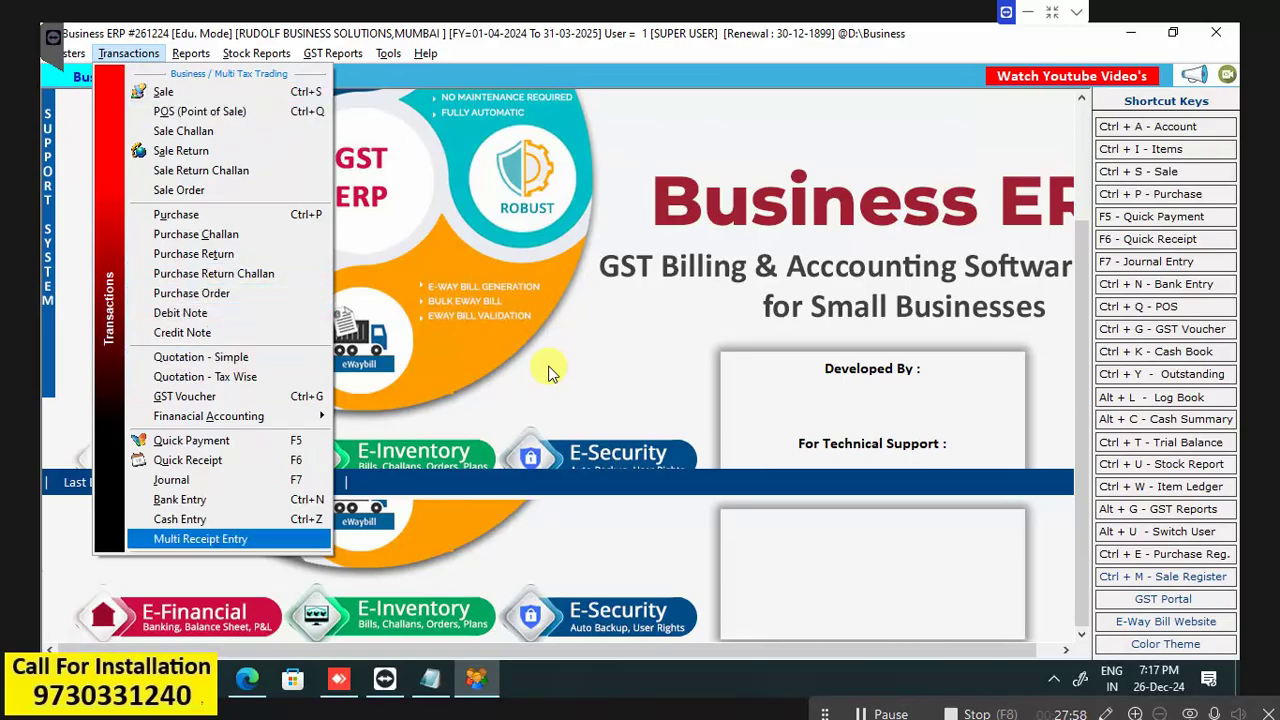
key(Up)
key(Up)
key(Up)
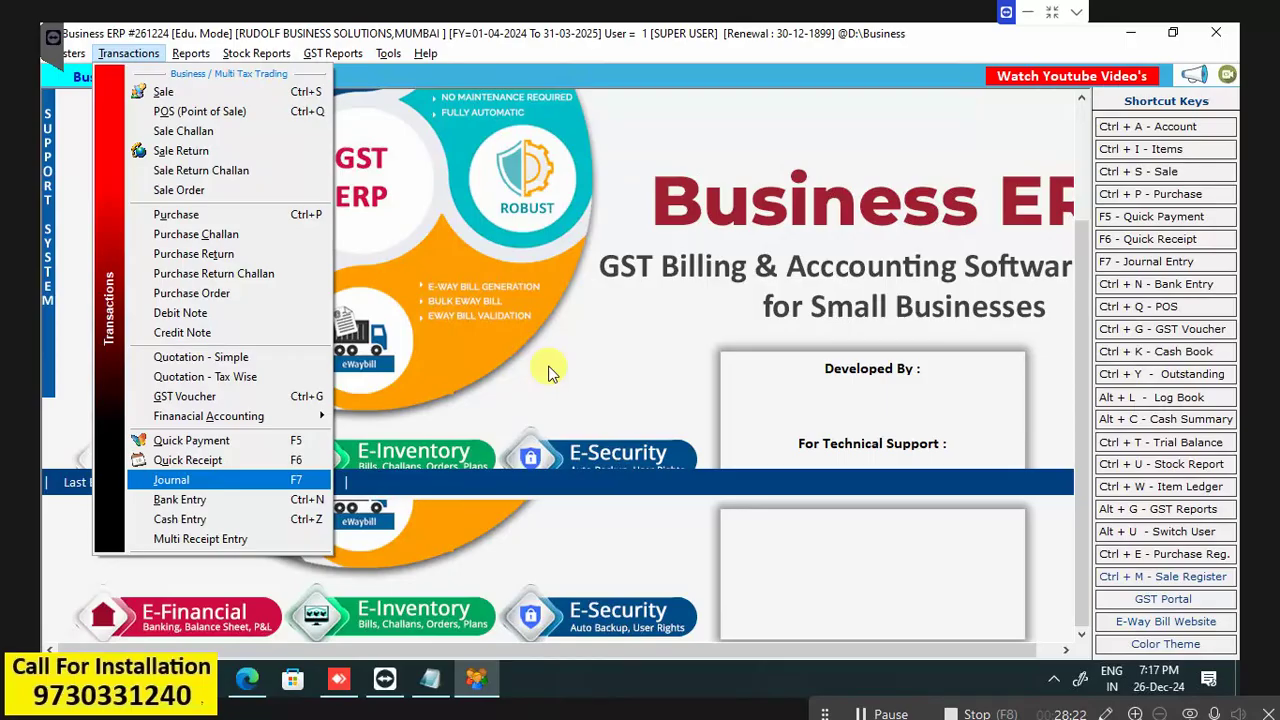
key(Right)
key(Right)
key(Right)
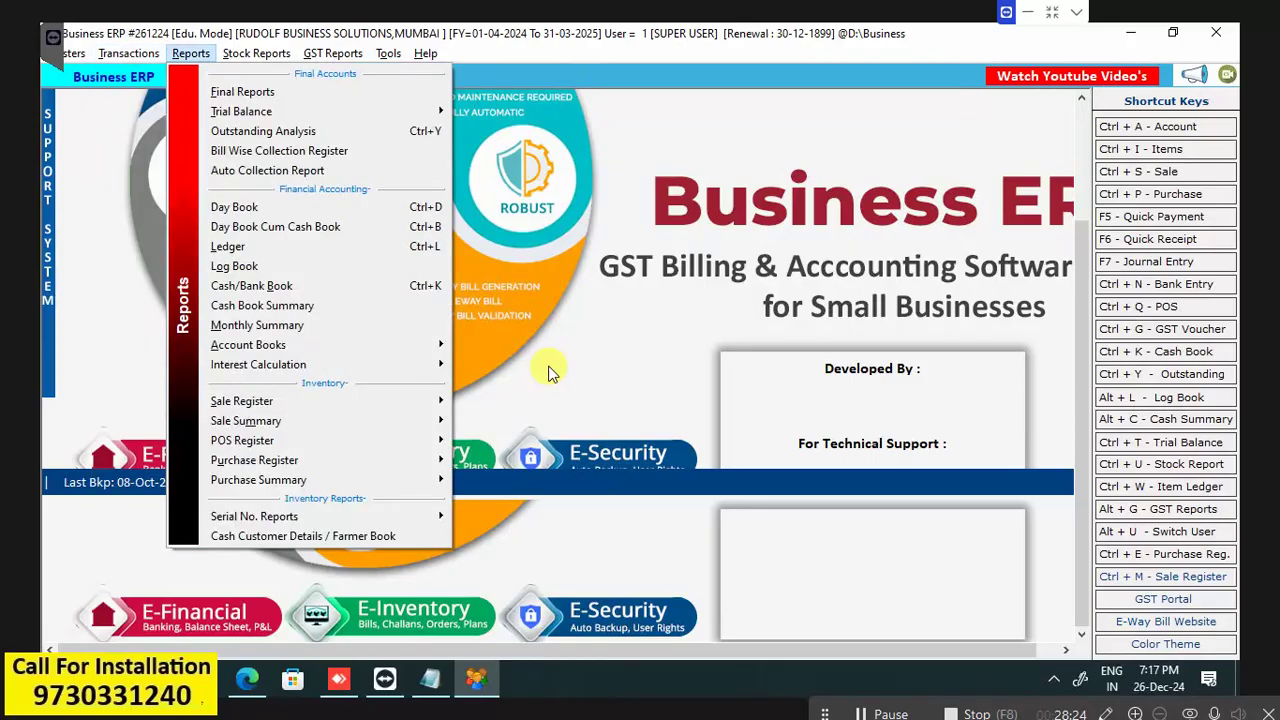
key(Down)
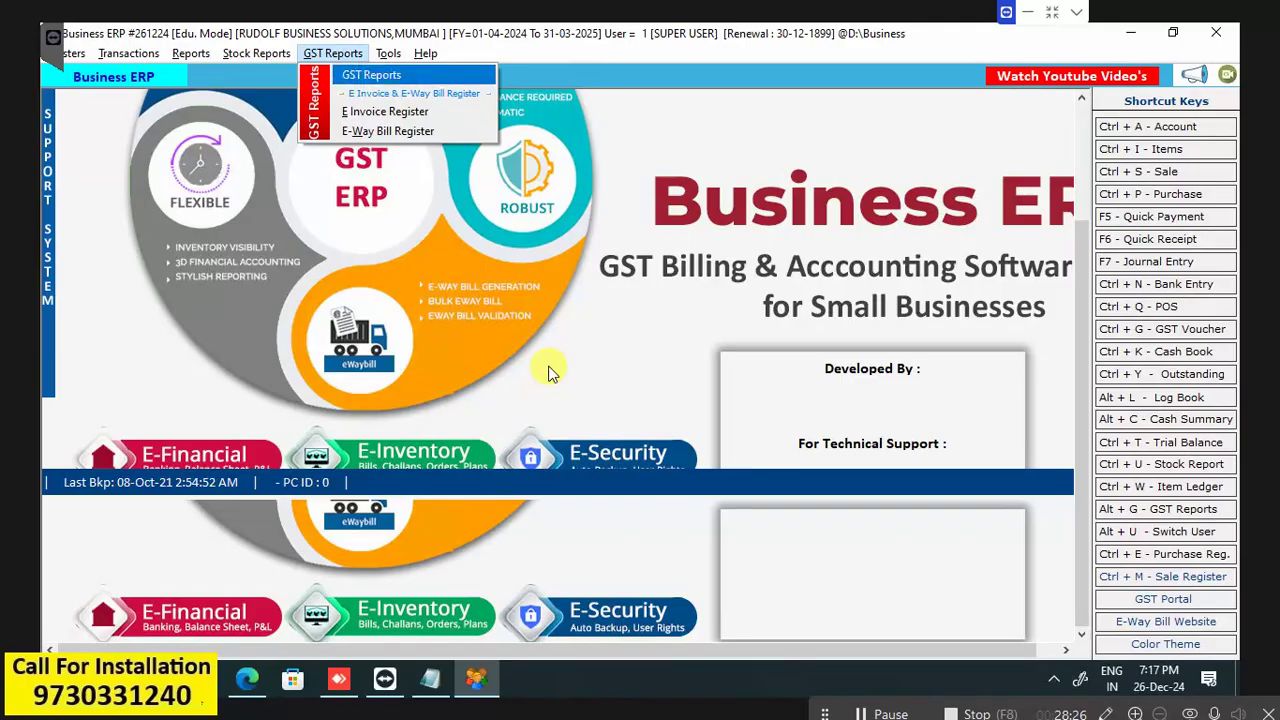
Open GST Reports and browse GST Summary, GSTR-1, GSTR-2 and GSTR-3B entries.
key(Return)
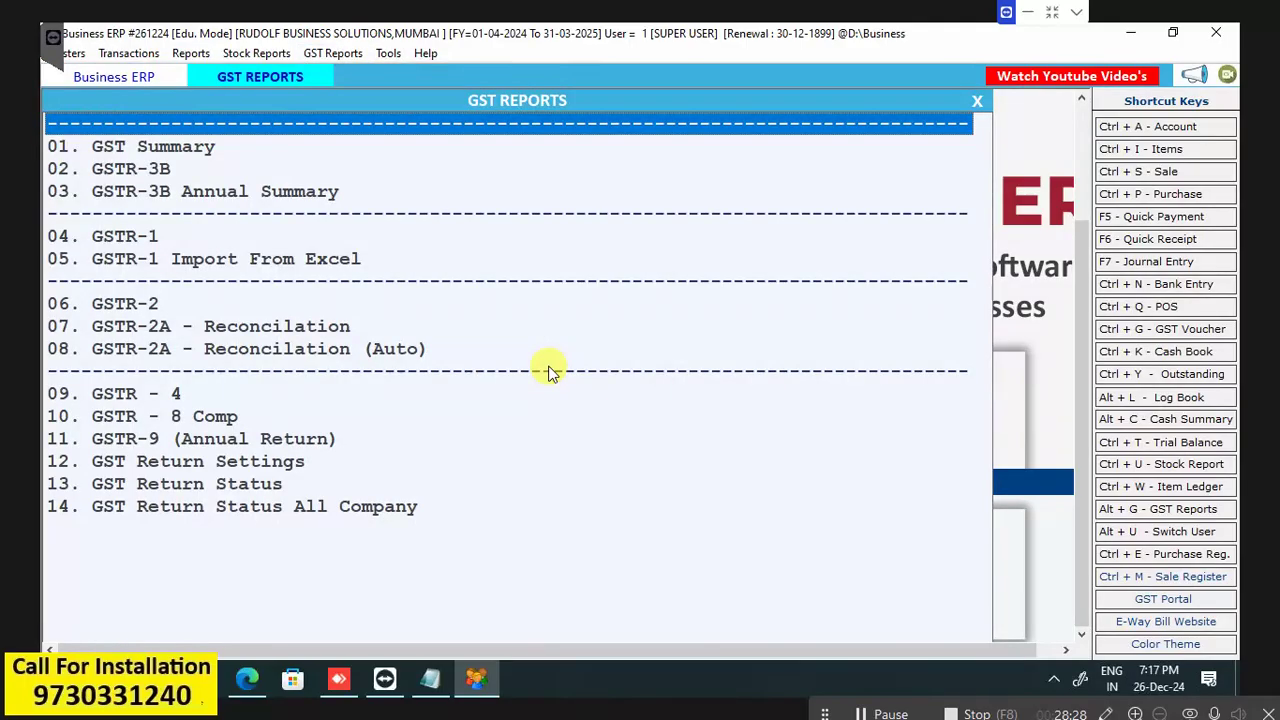
key(Down)
key(Down)
key(Down)
key(Down)
key(Down)
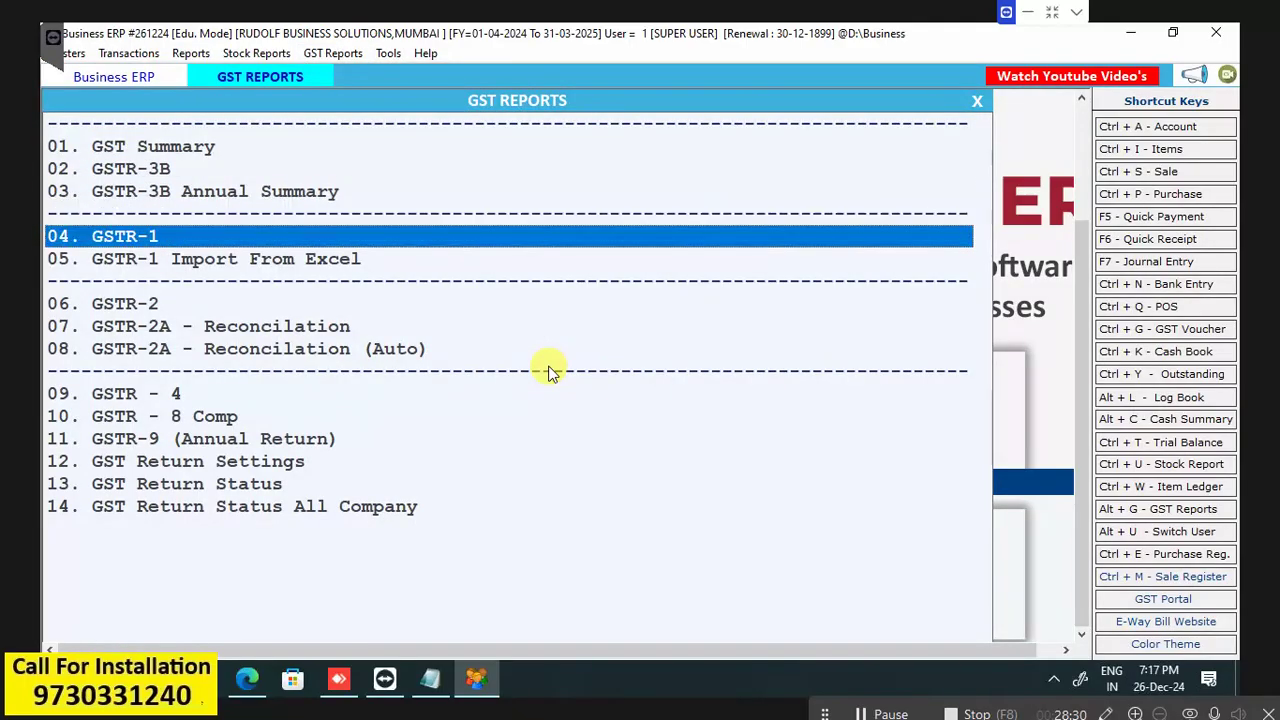
key(Down)
key(Down)
key(Down)
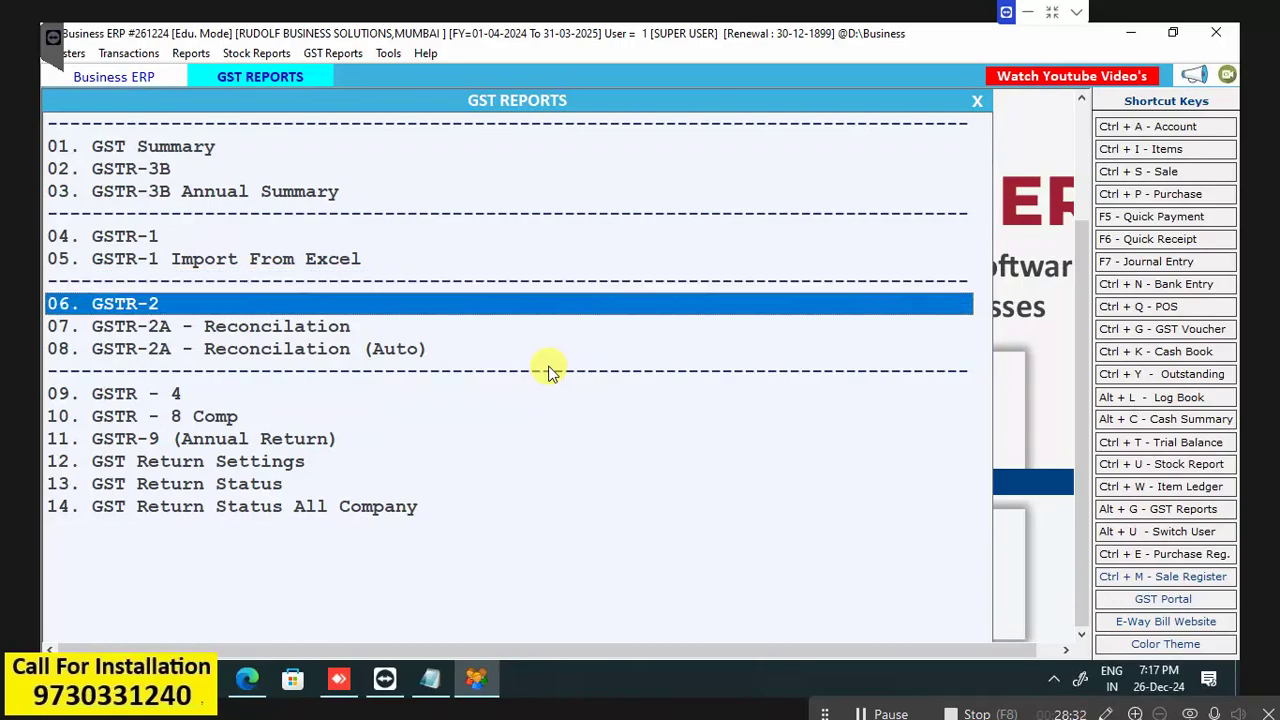
key(Down)
key(Down)
key(Down)
key(Down)
key(Down)
key(Up)
key(Up)
key(Up)
key(Up)
key(Up)
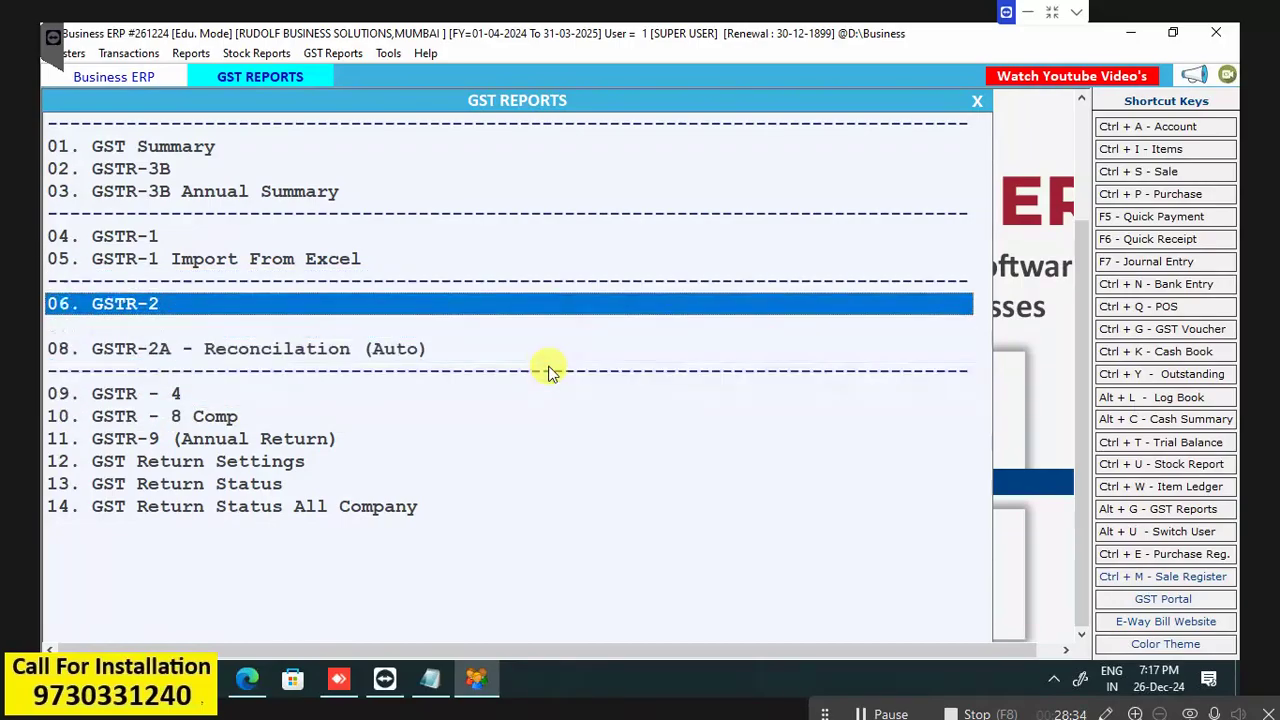
key(Up)
key(Up)
key(Up)
key(Up)
key(Up)
key(Up)
key(Up)
key(Up)
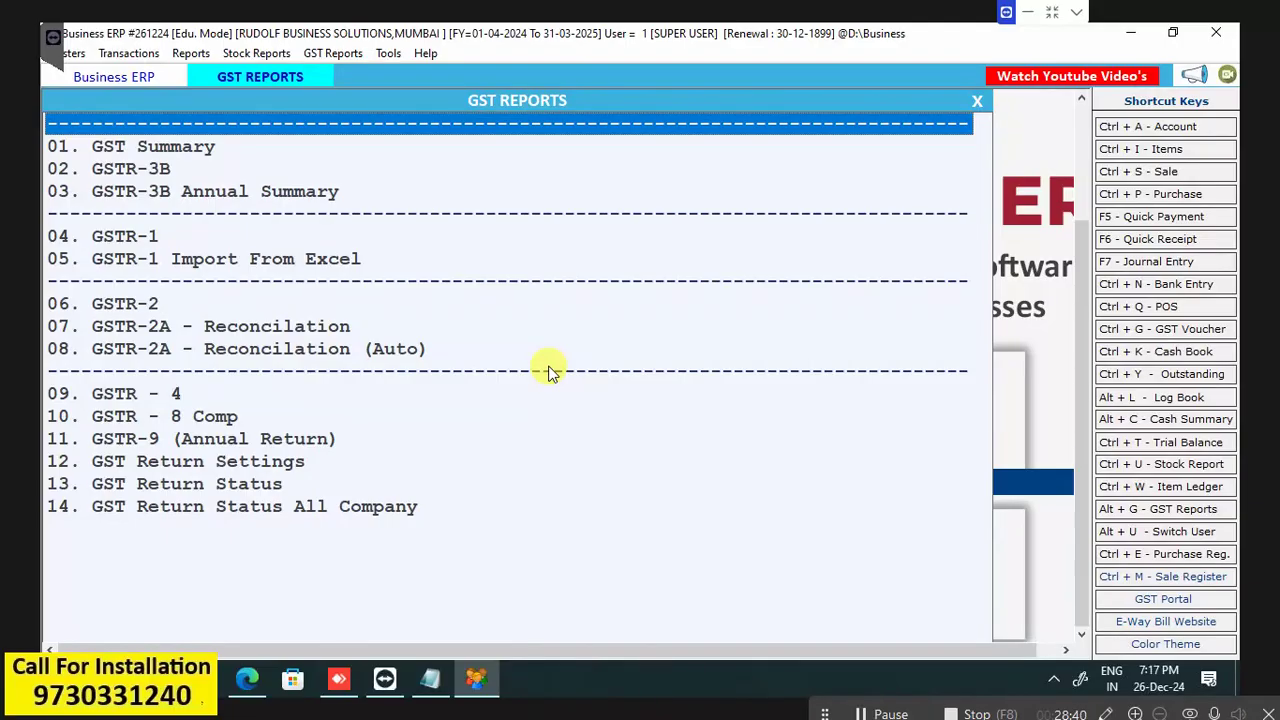
key(Down)
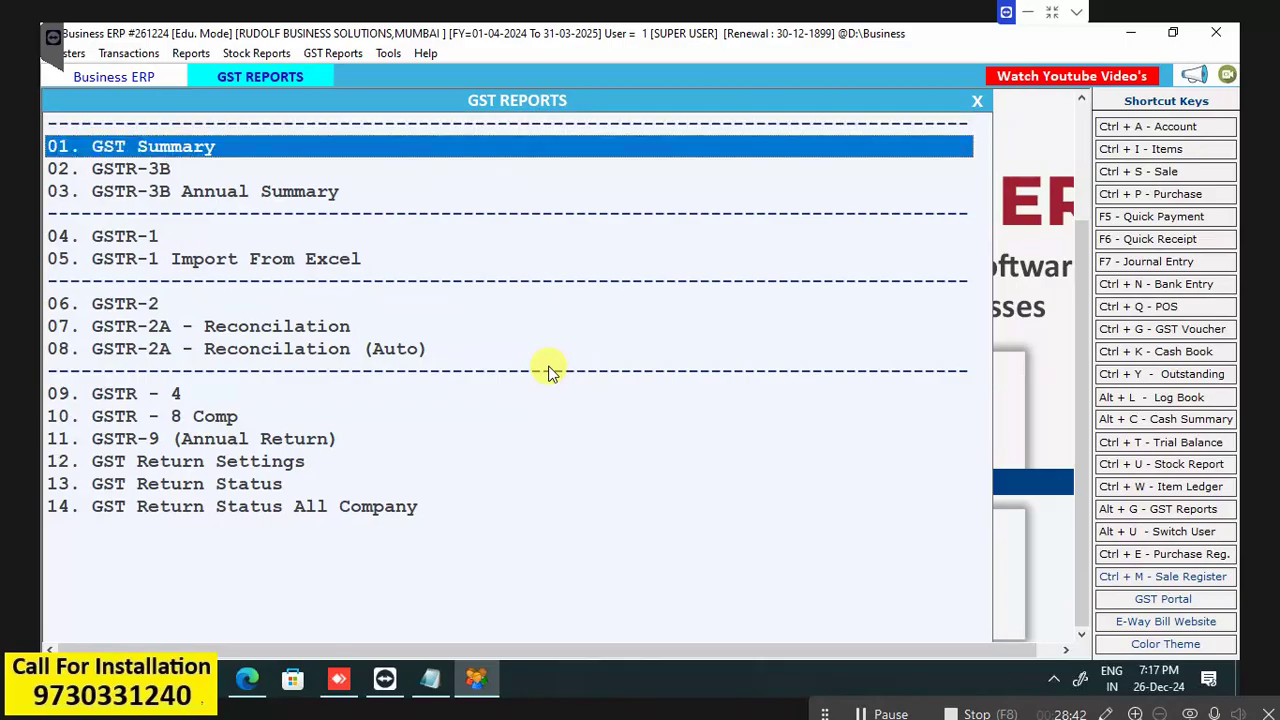
key(Down)
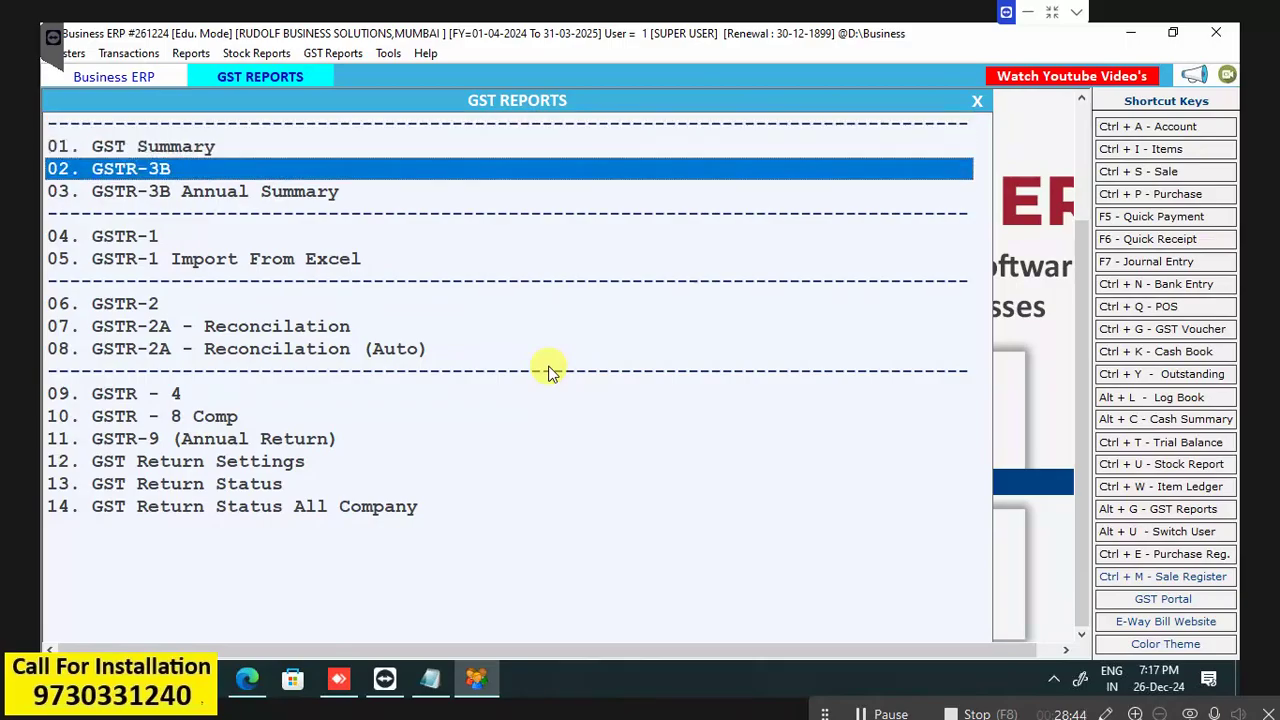
key(Down)
key(Down)
key(Down)
Open the GSTR-1 options, browse its section reports, then exit to the home screen.
key(Return)
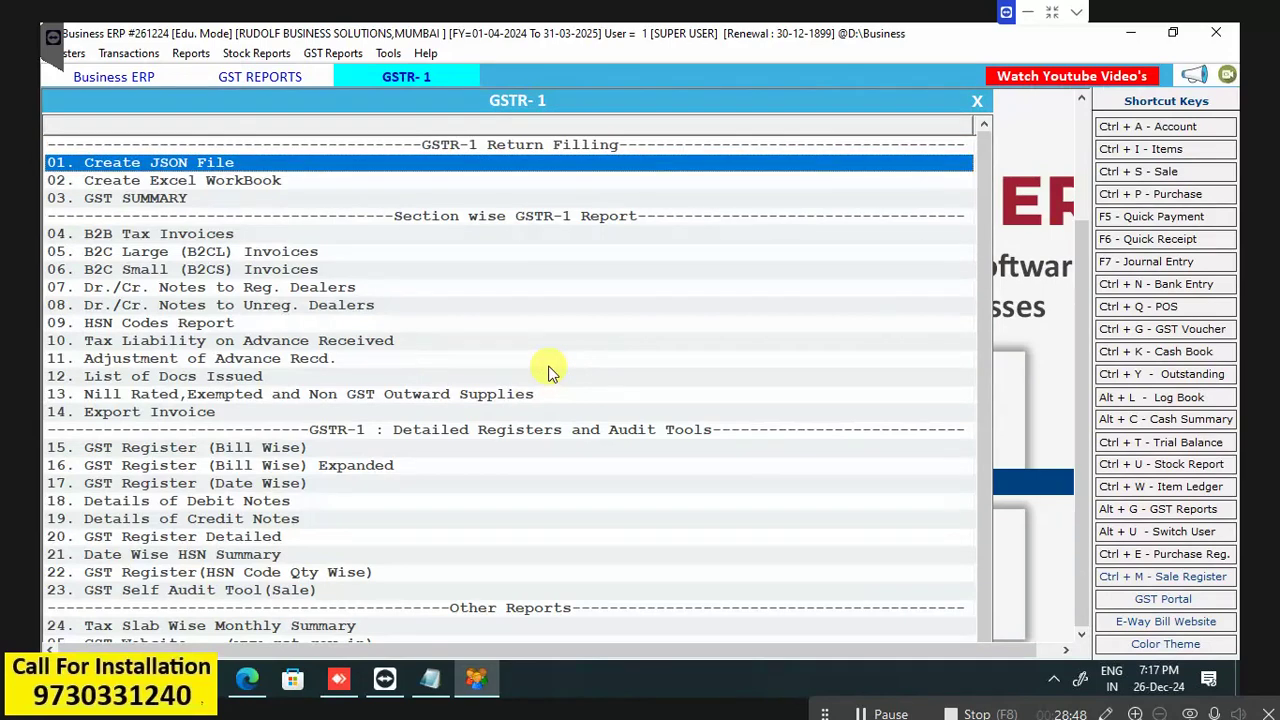
key(Down)
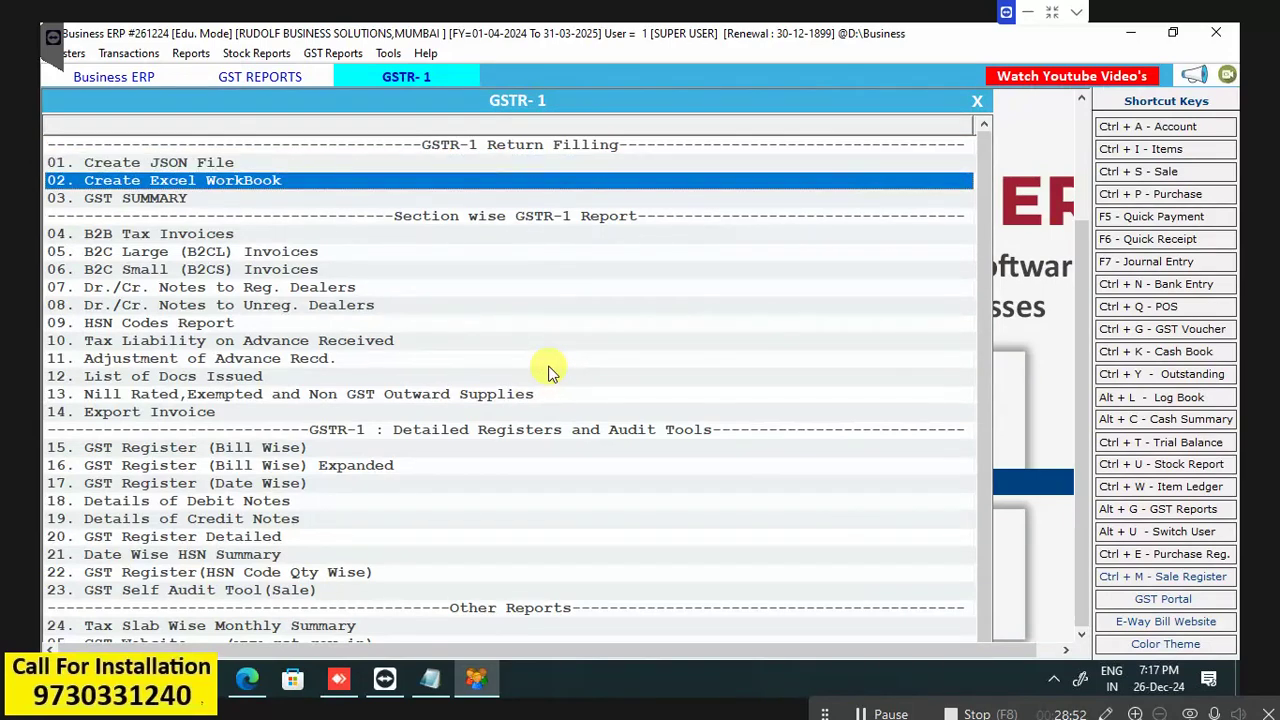
key(Down)
key(Down)
key(Down)
key(Down)
key(Down)
key(Down)
key(Down)
key(Down)
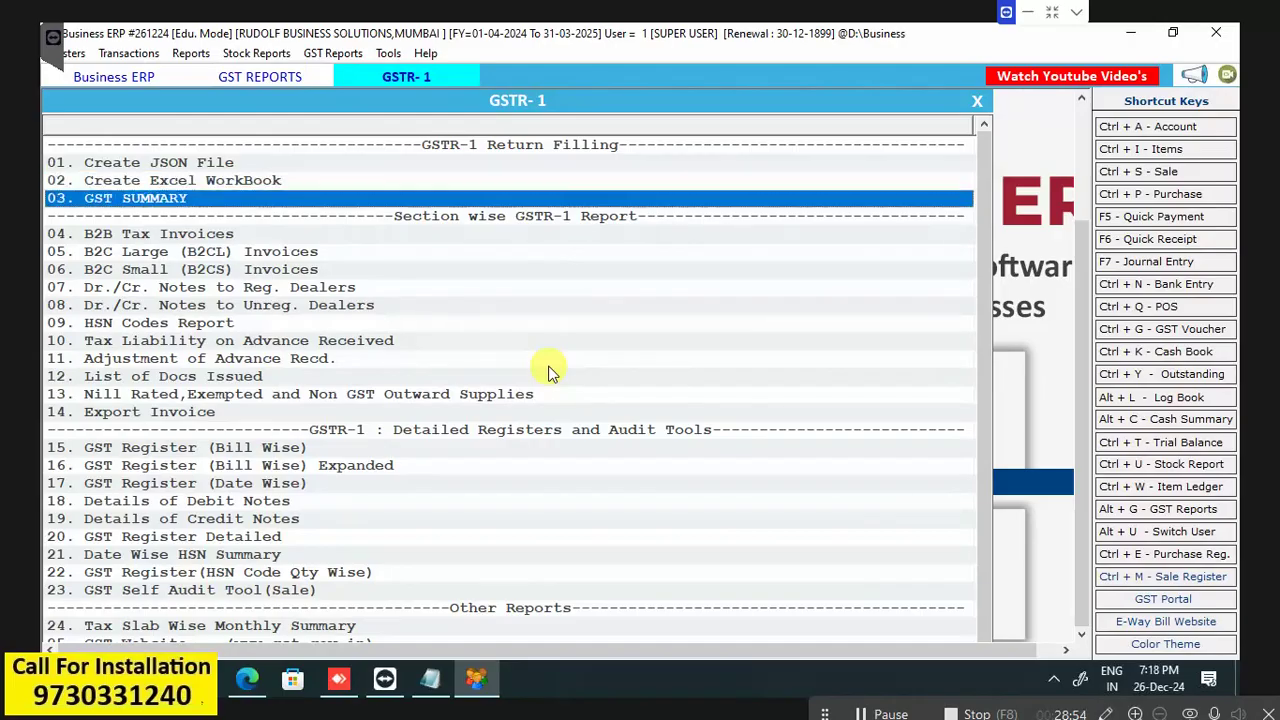
key(Down)
key(Down)
key(Down)
key(Down)
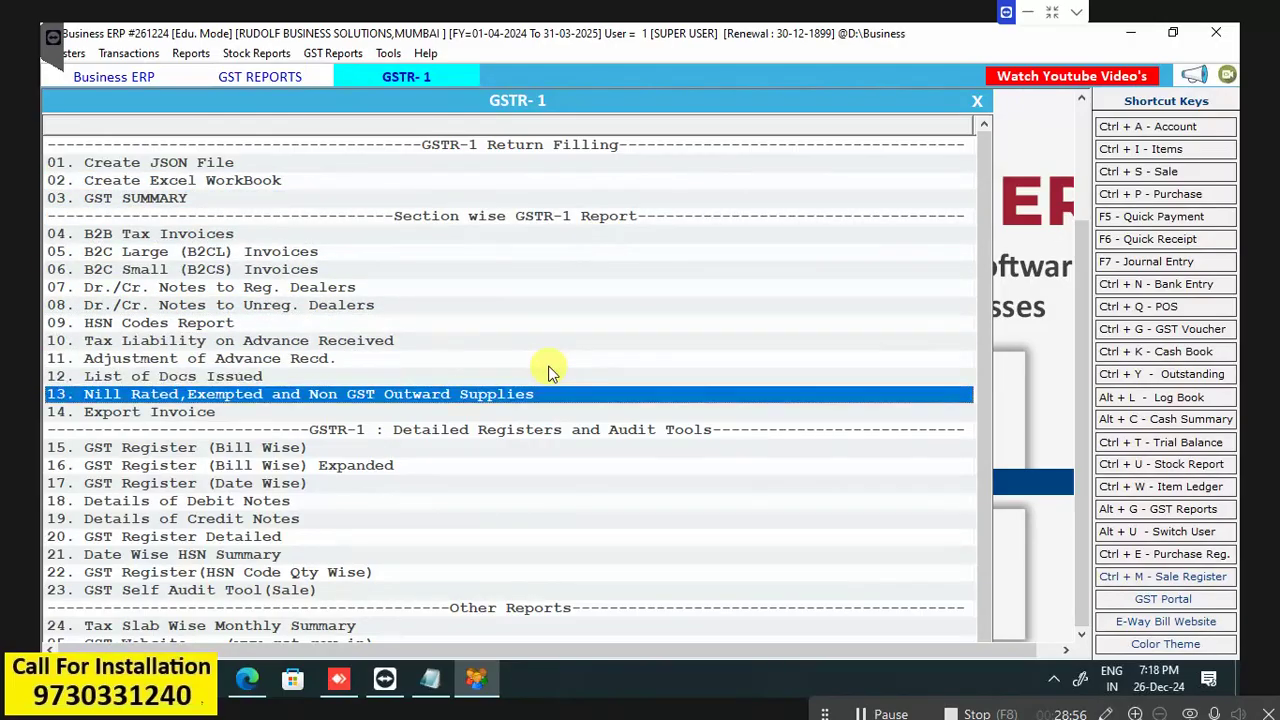
key(Escape)
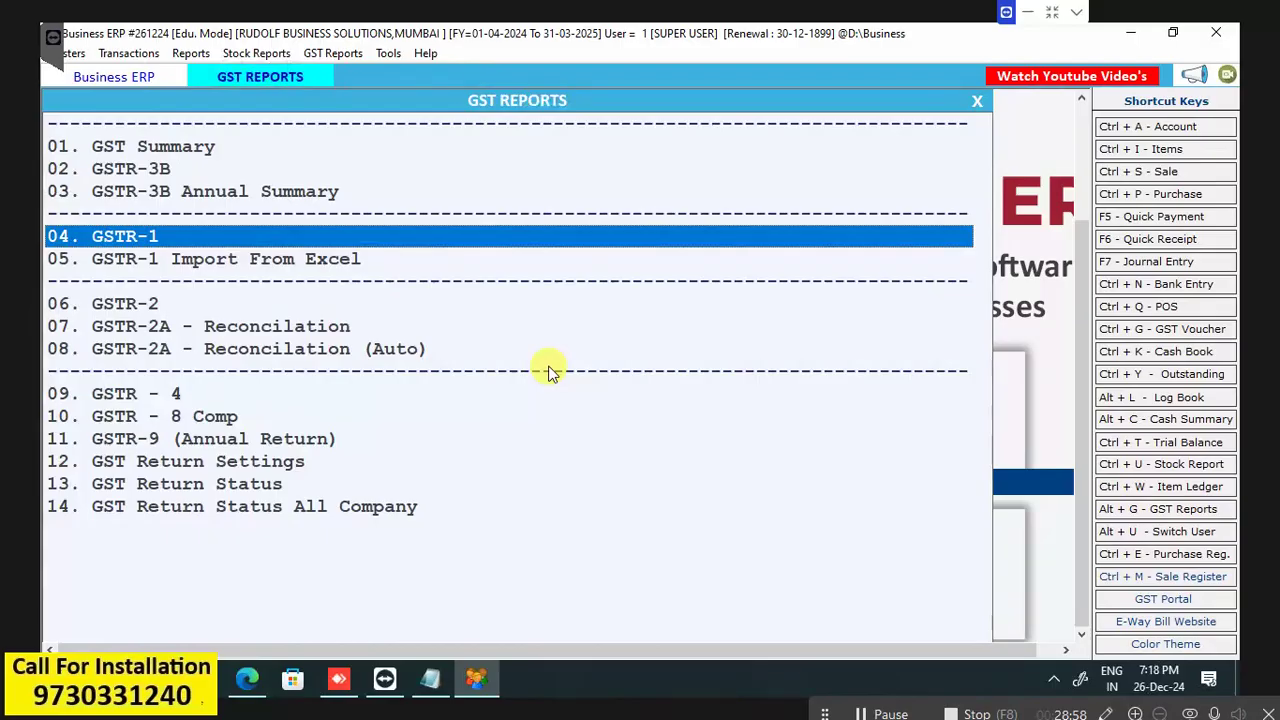
key(Escape)
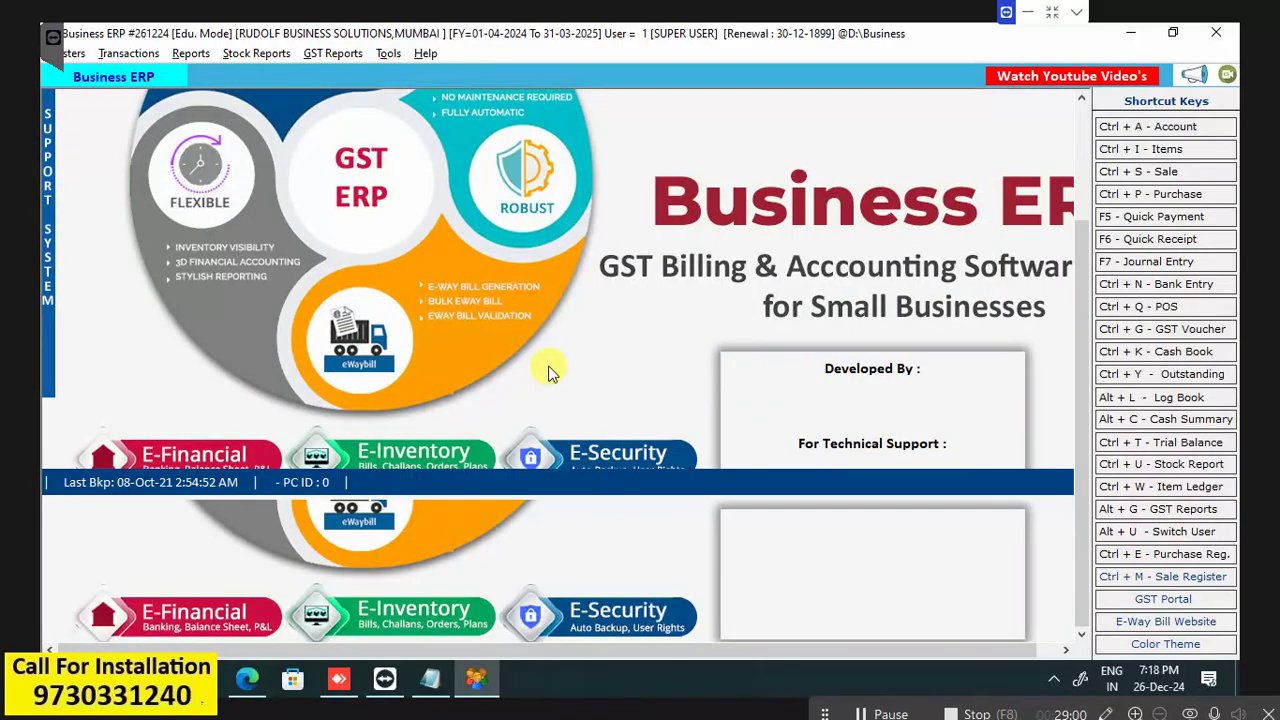
Load ABC COMPANY's ledger for 01-04-2024 to 31-03-2025 from Reports > Ledger.
key(alt+r)
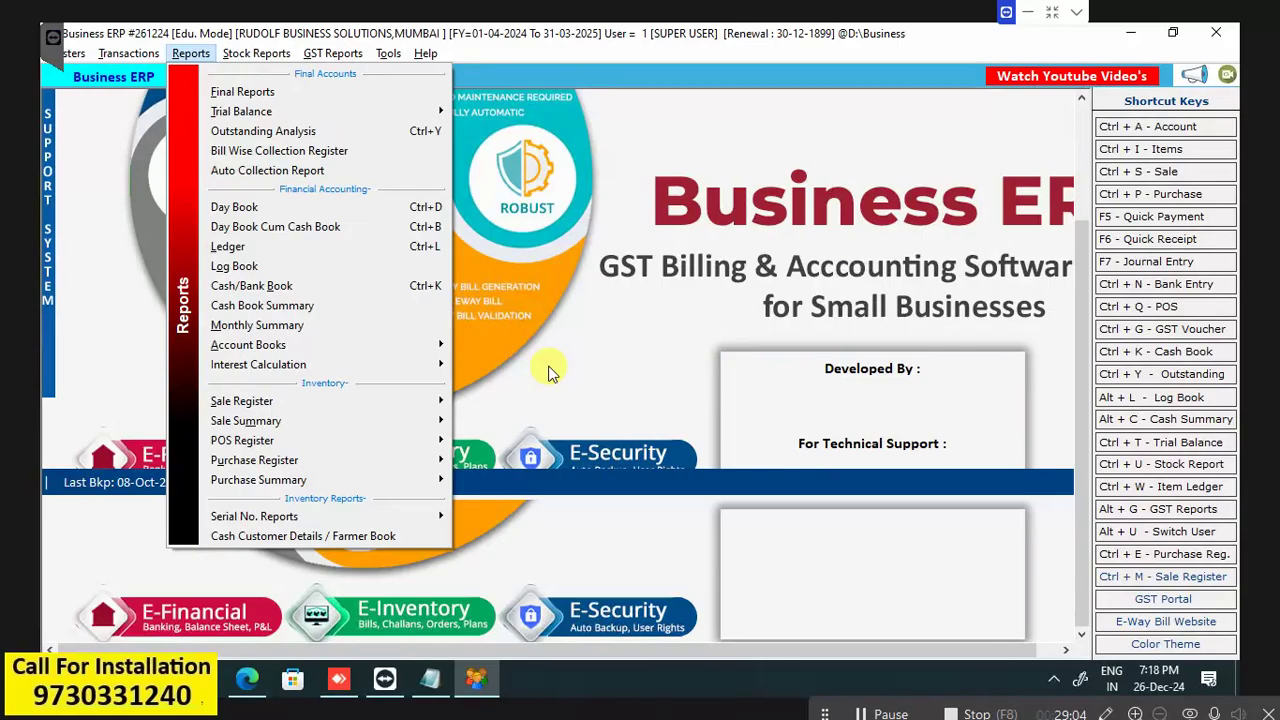
key(Down)
key(Down)
key(Down)
key(Down)
key(Down)
key(Down)
key(Down)
key(Down)
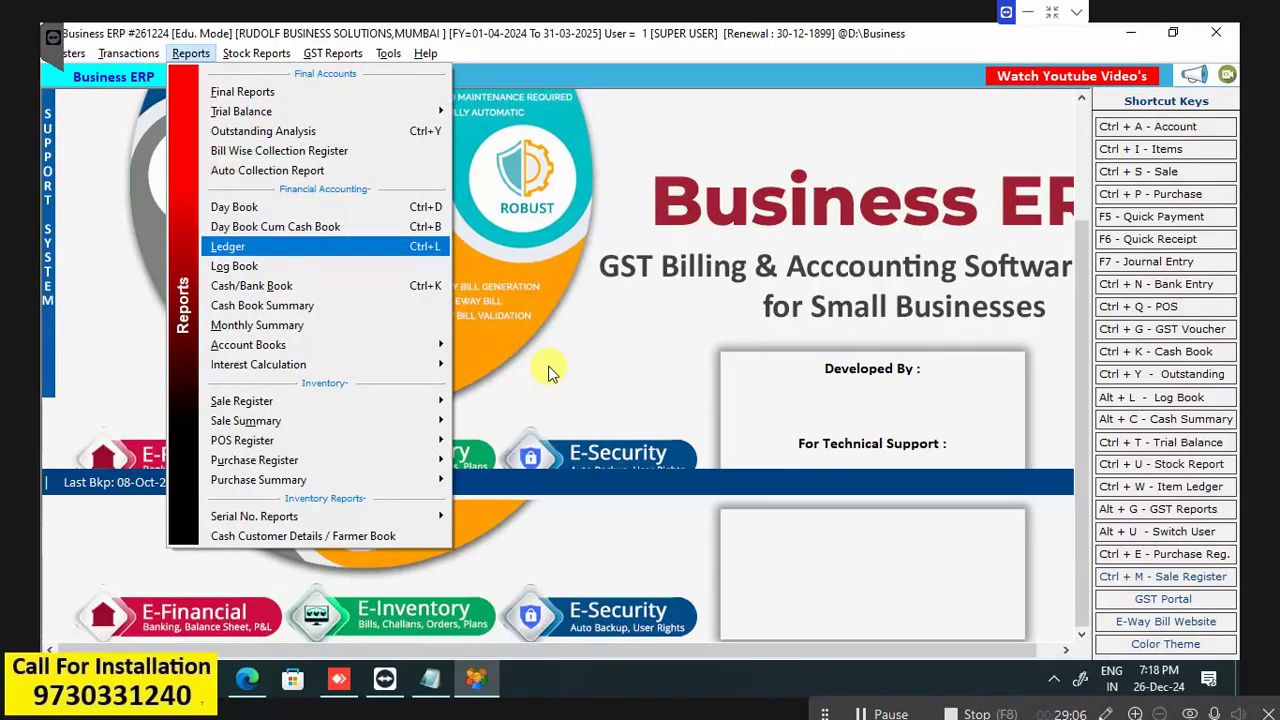
key(Return)
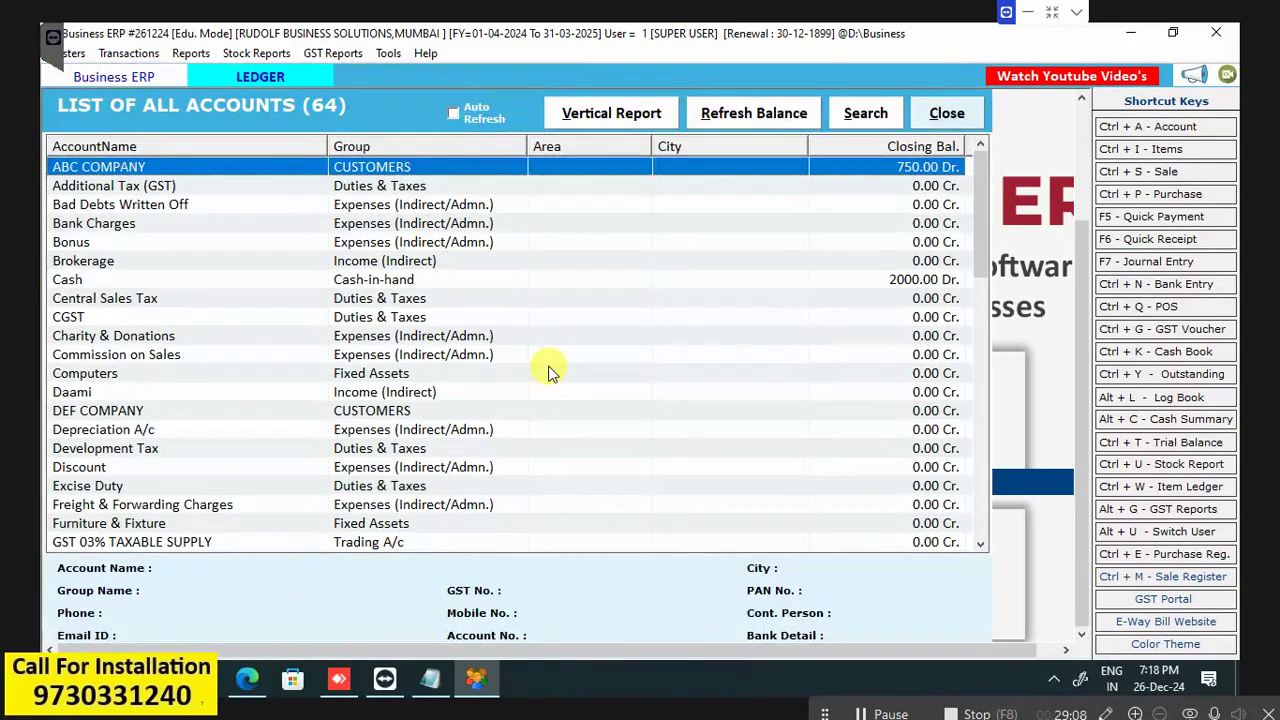
key(Return)
key(Return)
key(Return)
key(Return)
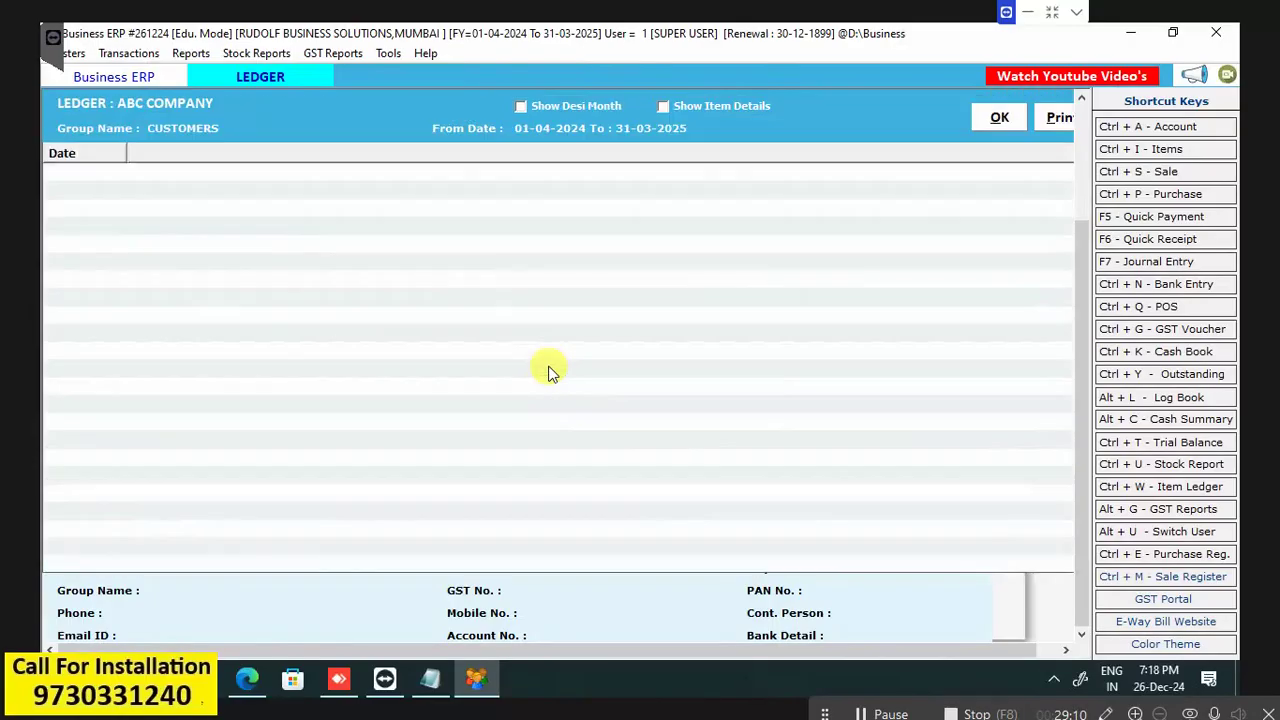
click(1003, 119)
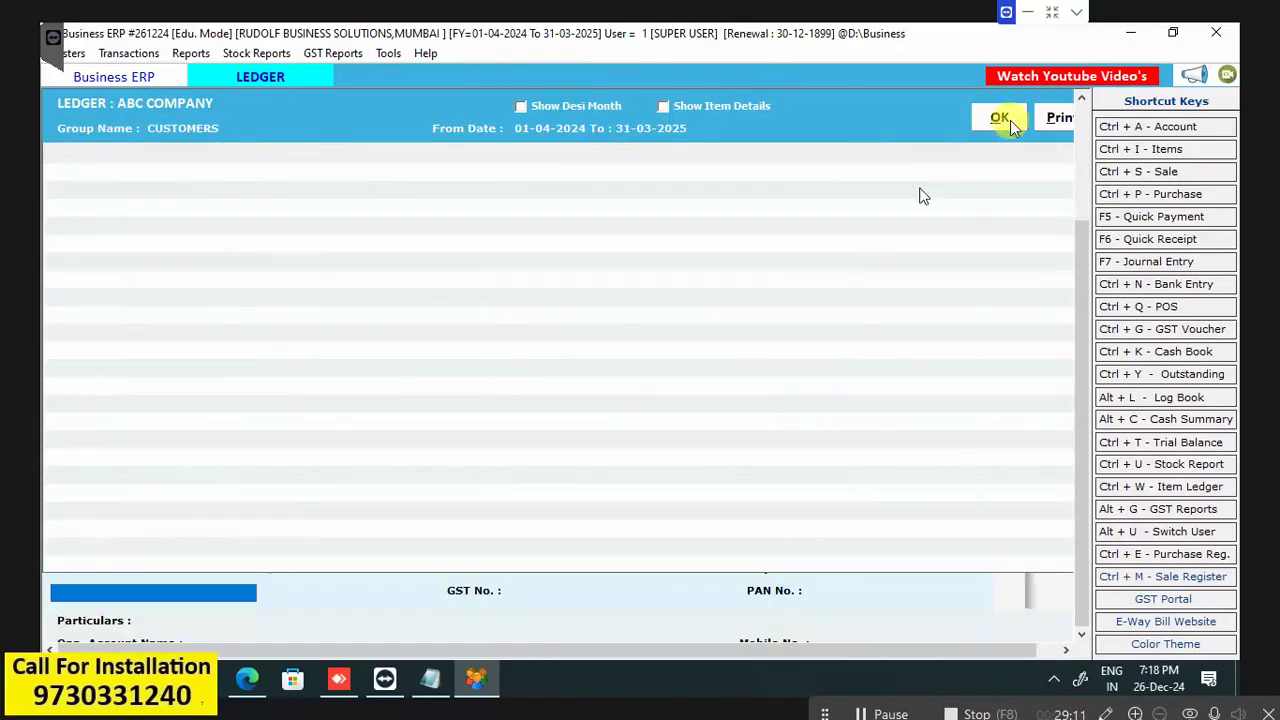
Print-preview the ledger, switch on Show Item Details, and preview it again.
click(1062, 119)
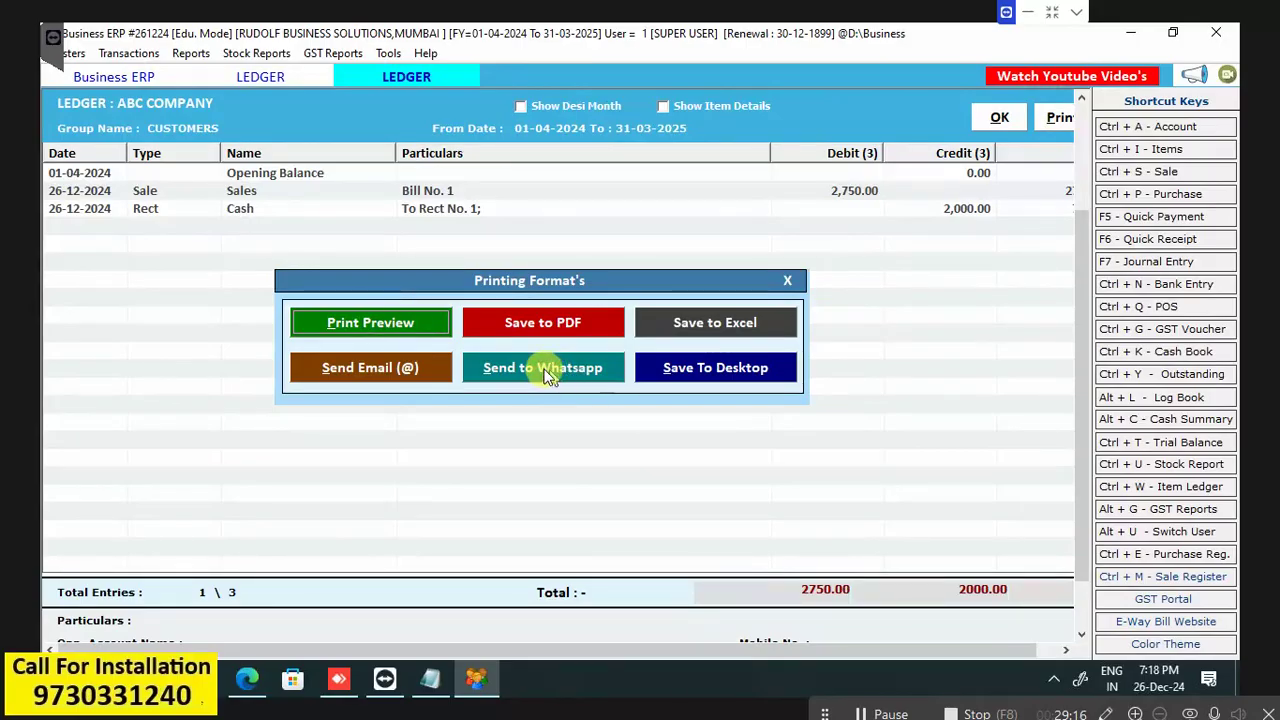
click(400, 323)
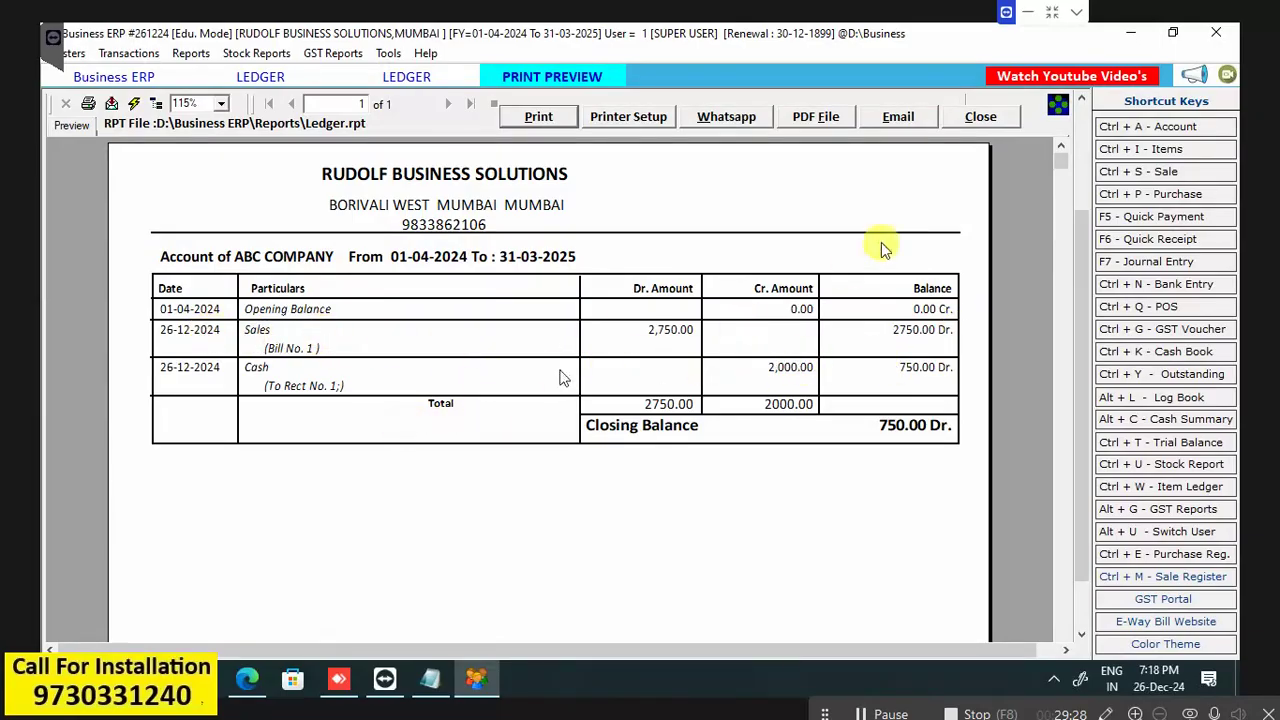
click(982, 116)
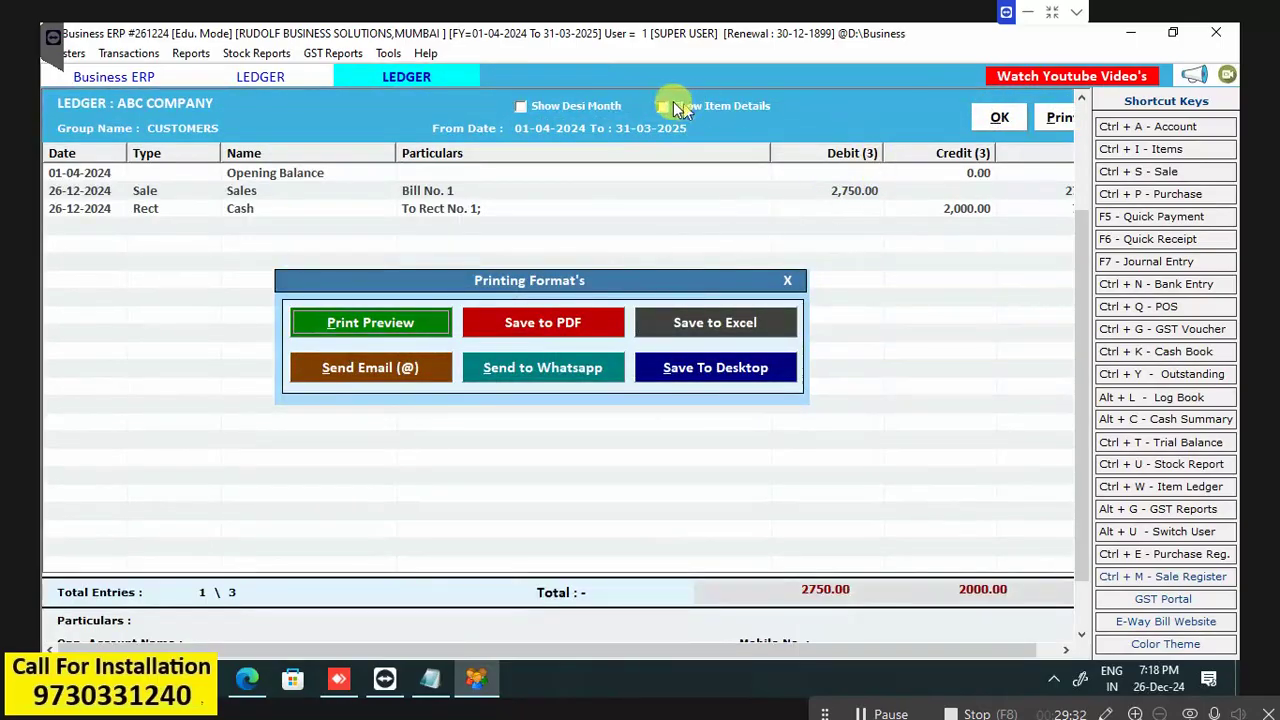
click(663, 105)
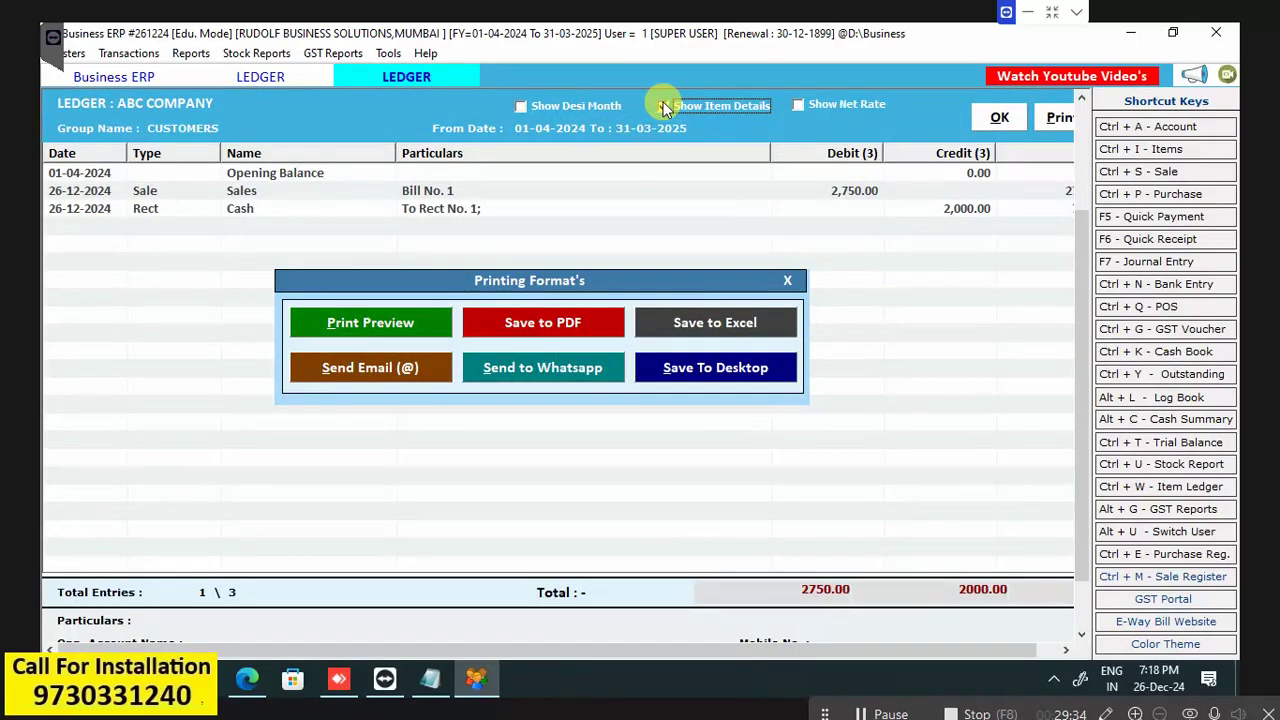
click(369, 328)
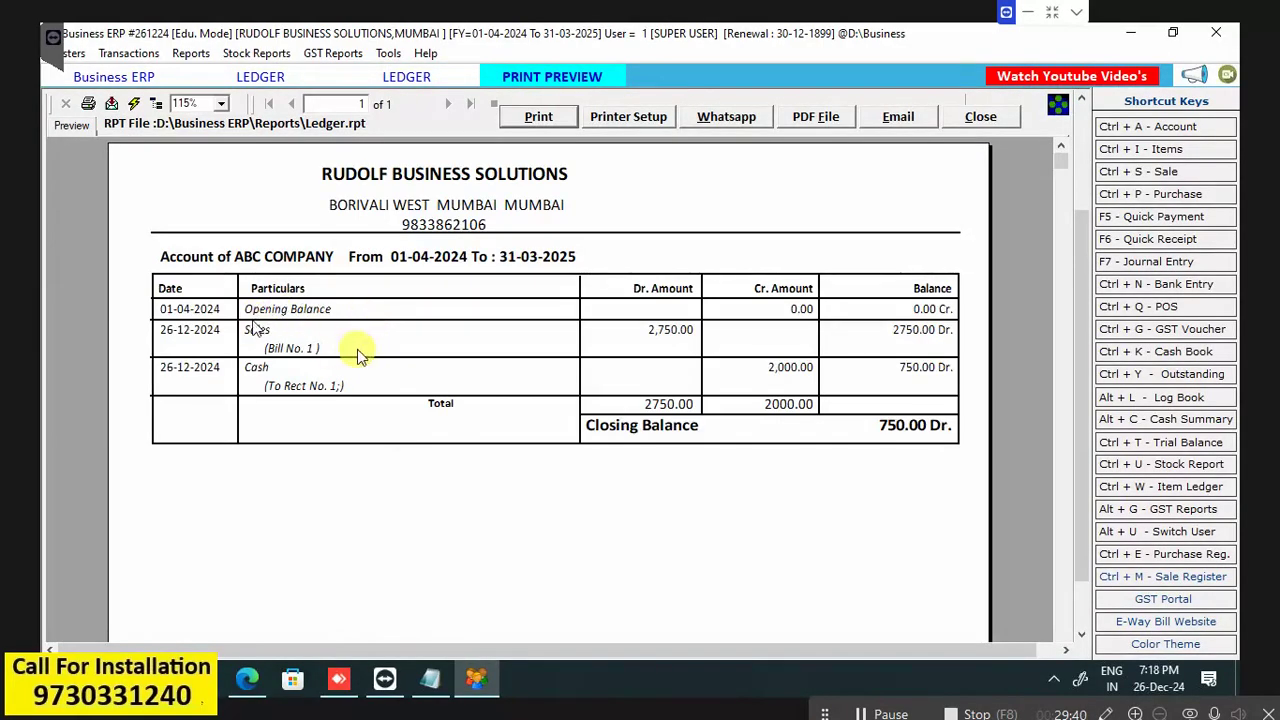
click(976, 116)
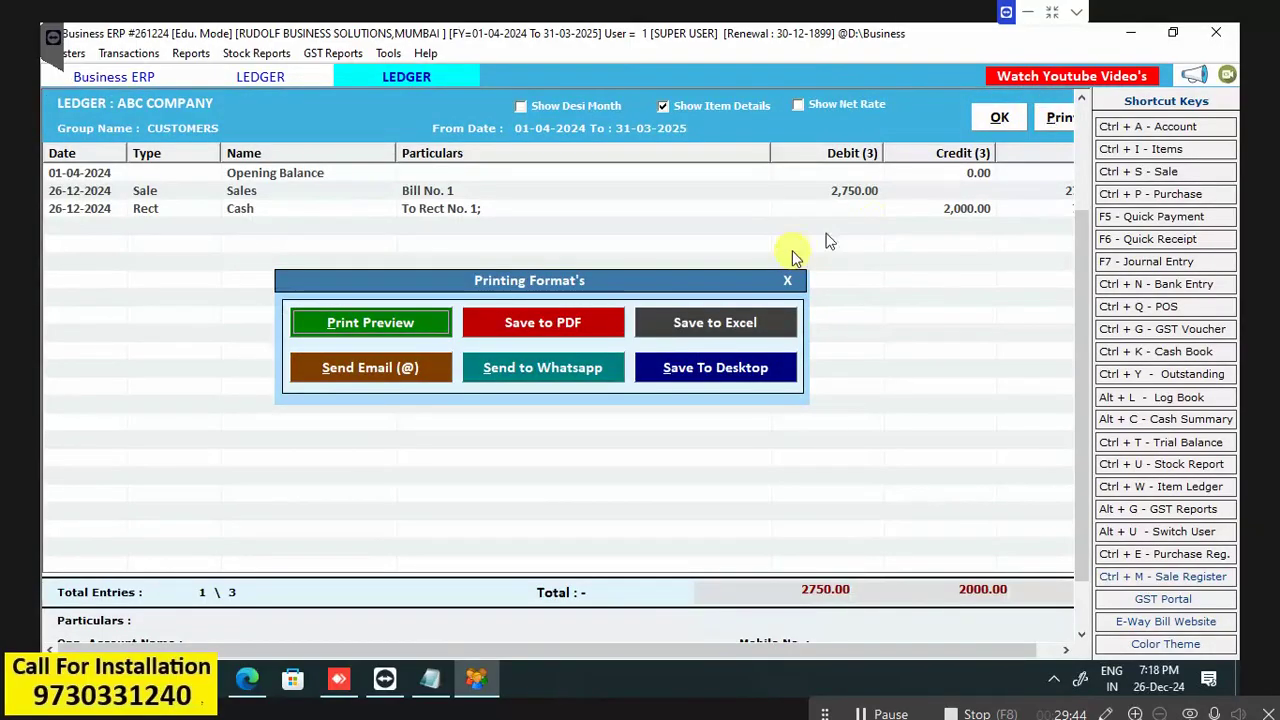
Reload ABC COMPANY's ledger with item details and preview its GOMASTA item lines, then close.
click(789, 281)
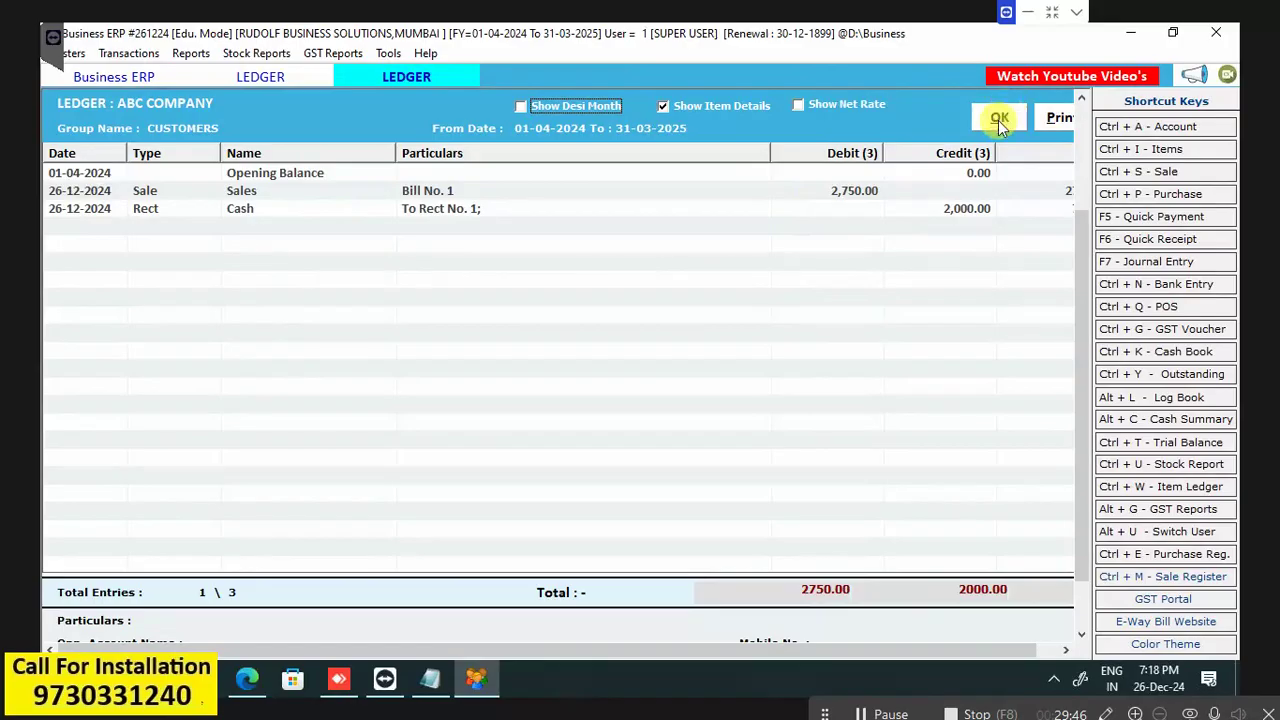
click(998, 120)
click(1058, 119)
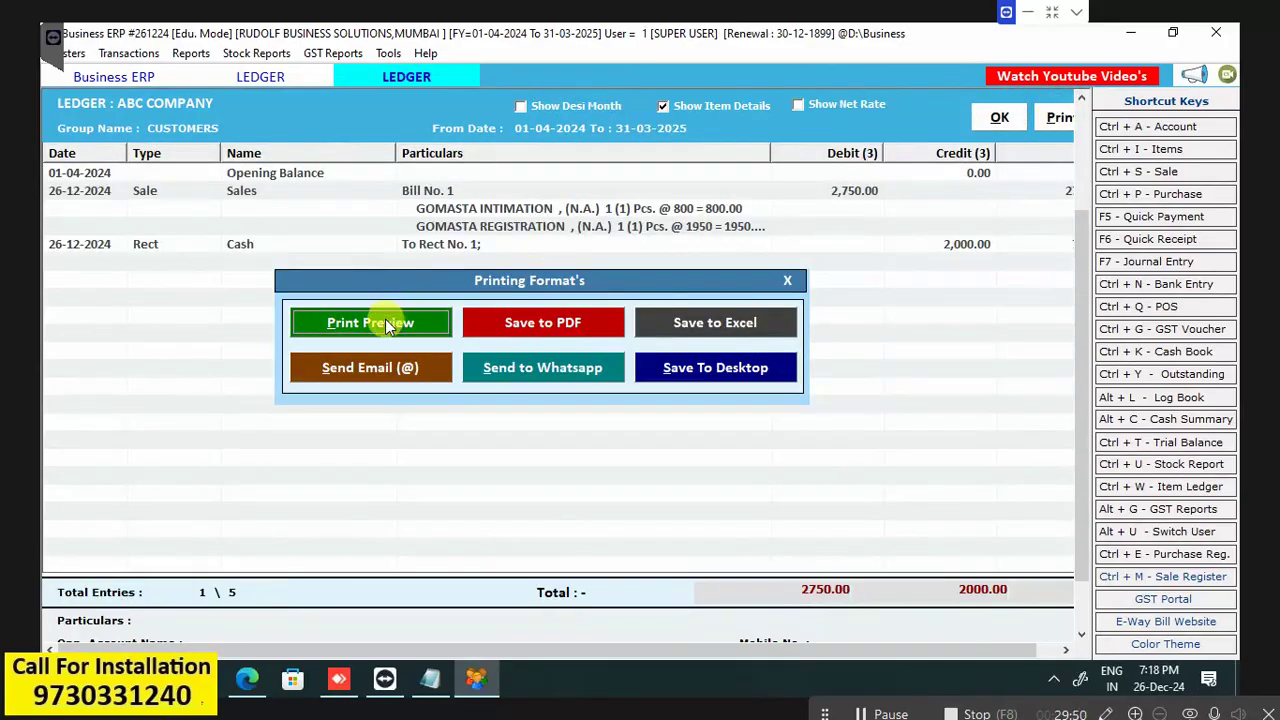
click(385, 323)
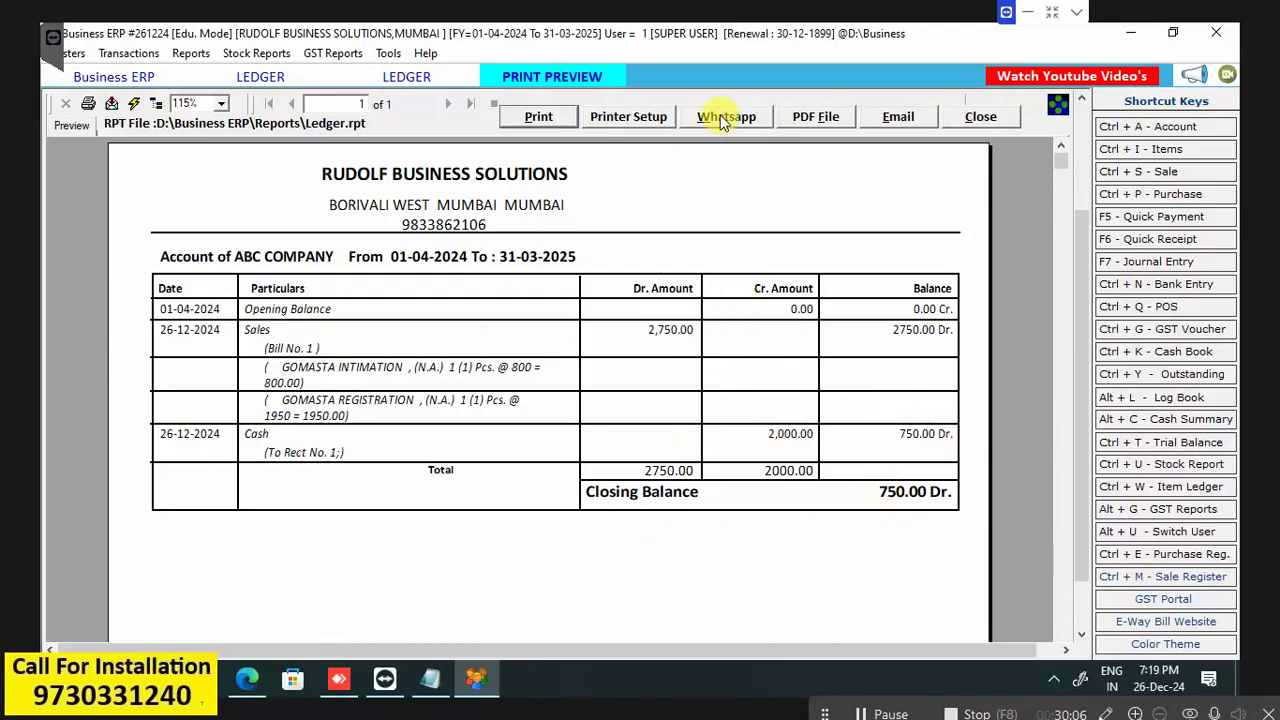
click(982, 118)
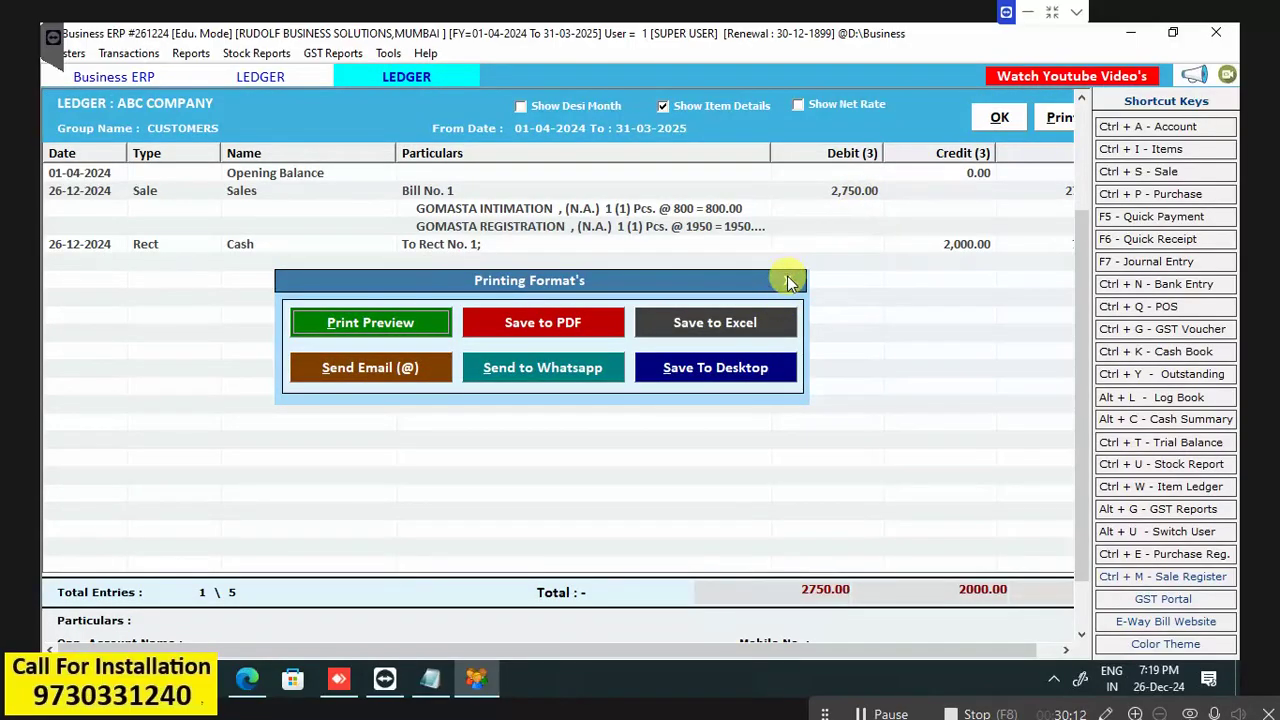
key(Escape)
key(Escape)
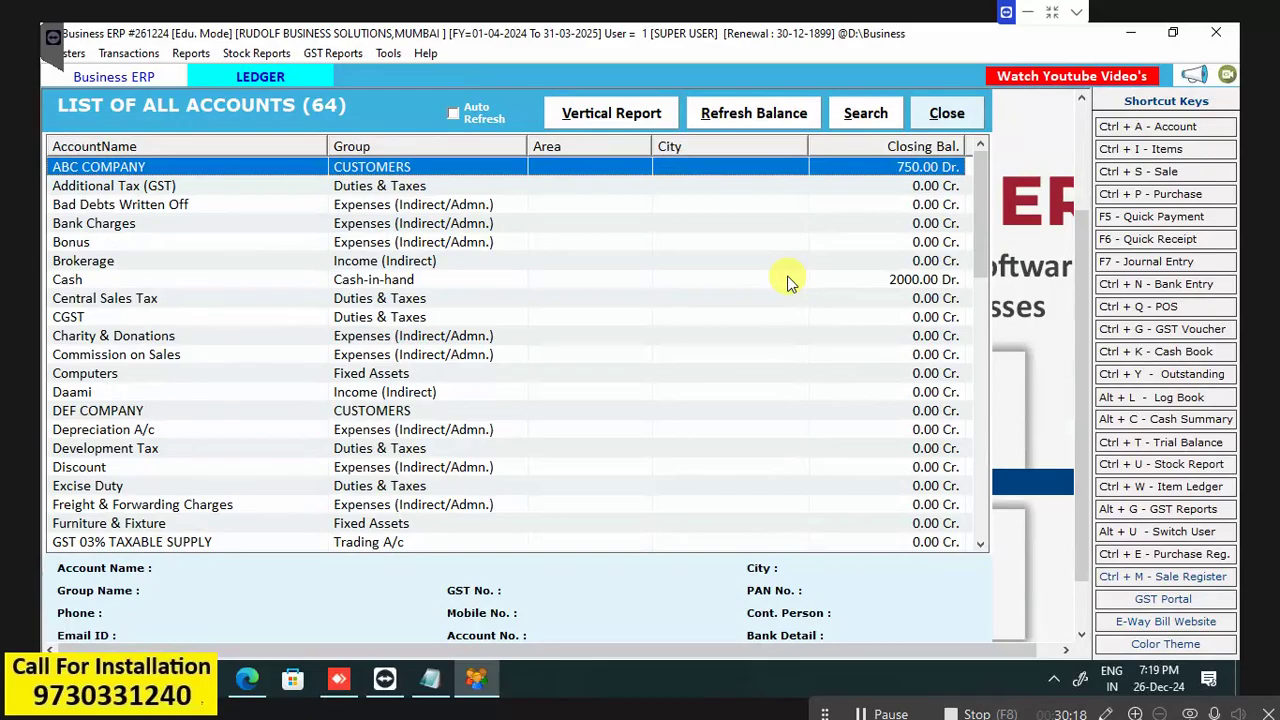
Close the List of All Accounts and bring up the Transactions menu.
key(Escape)
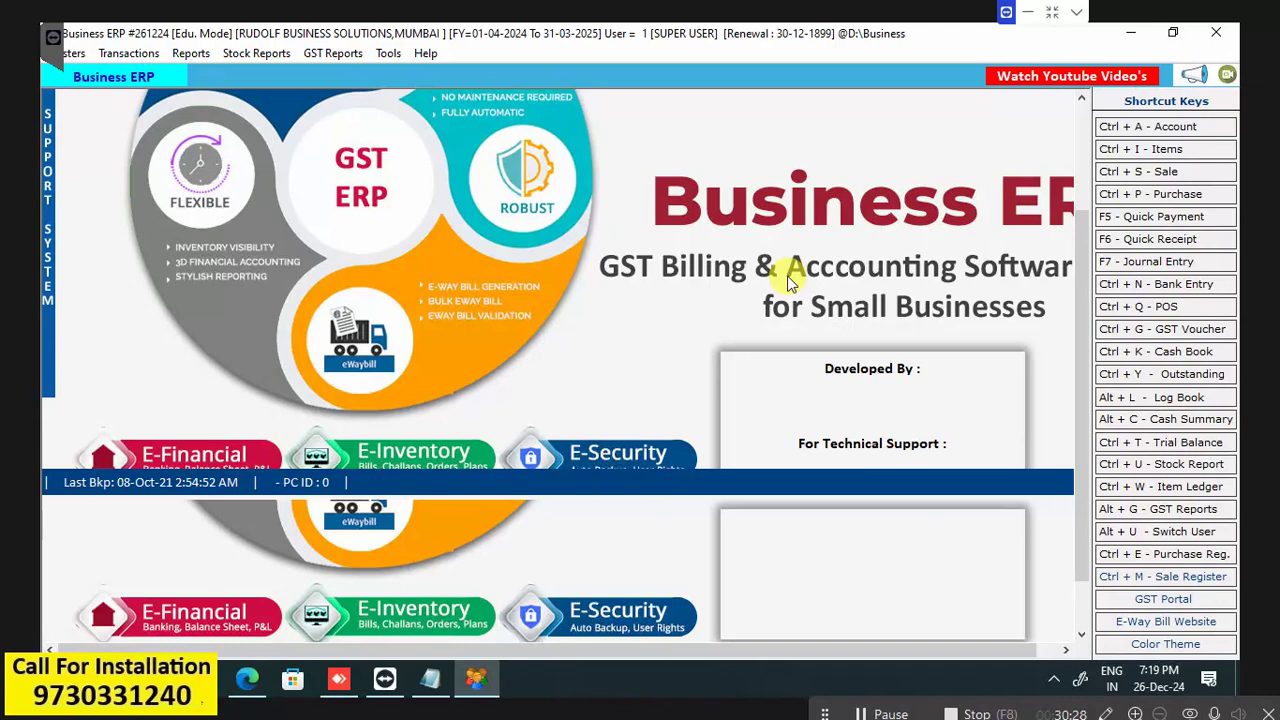
key(alt+t)
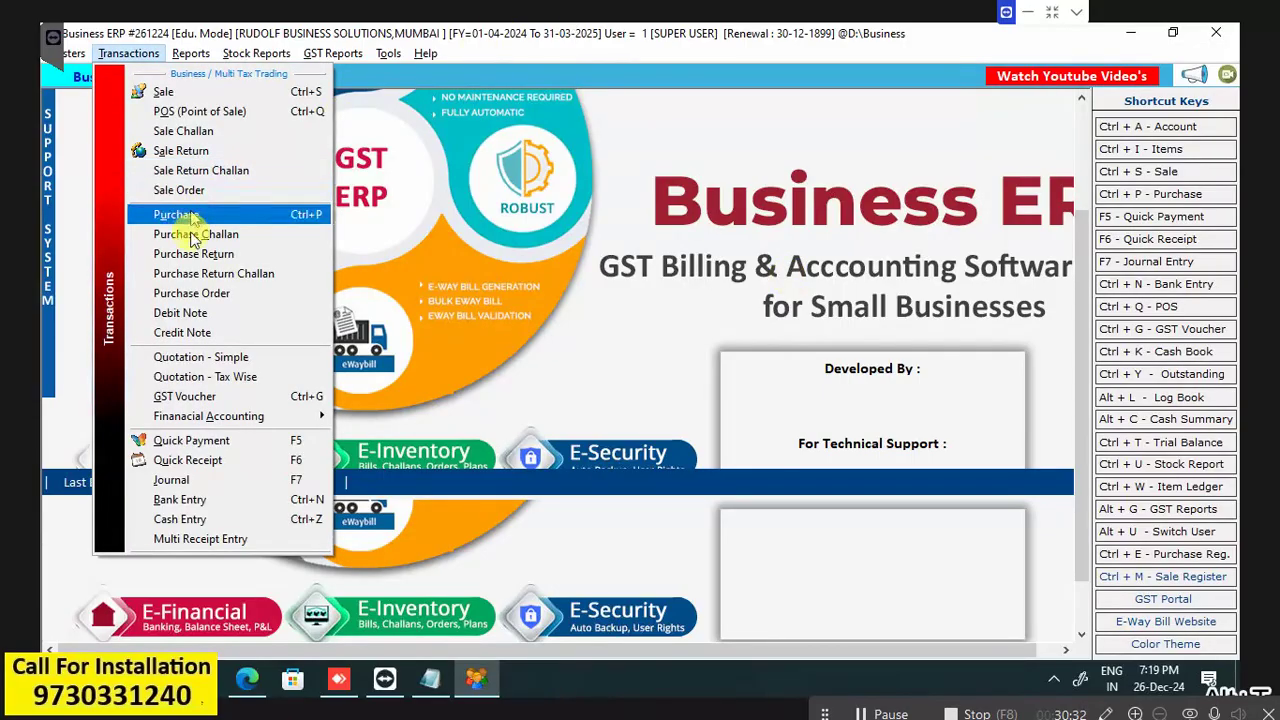
Start a new Quotation - Simple for ABC COMPANY with 2 GOMASTA INTIMATION at 1000.
click(200, 366)
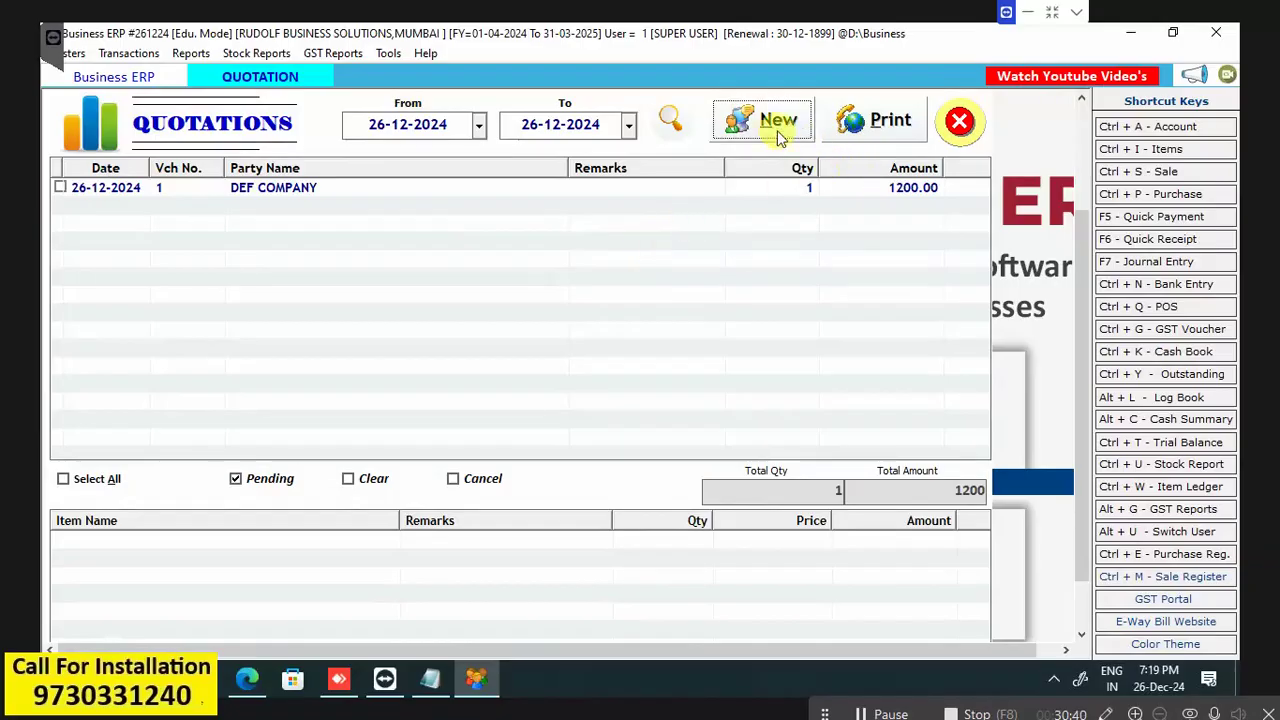
click(745, 124)
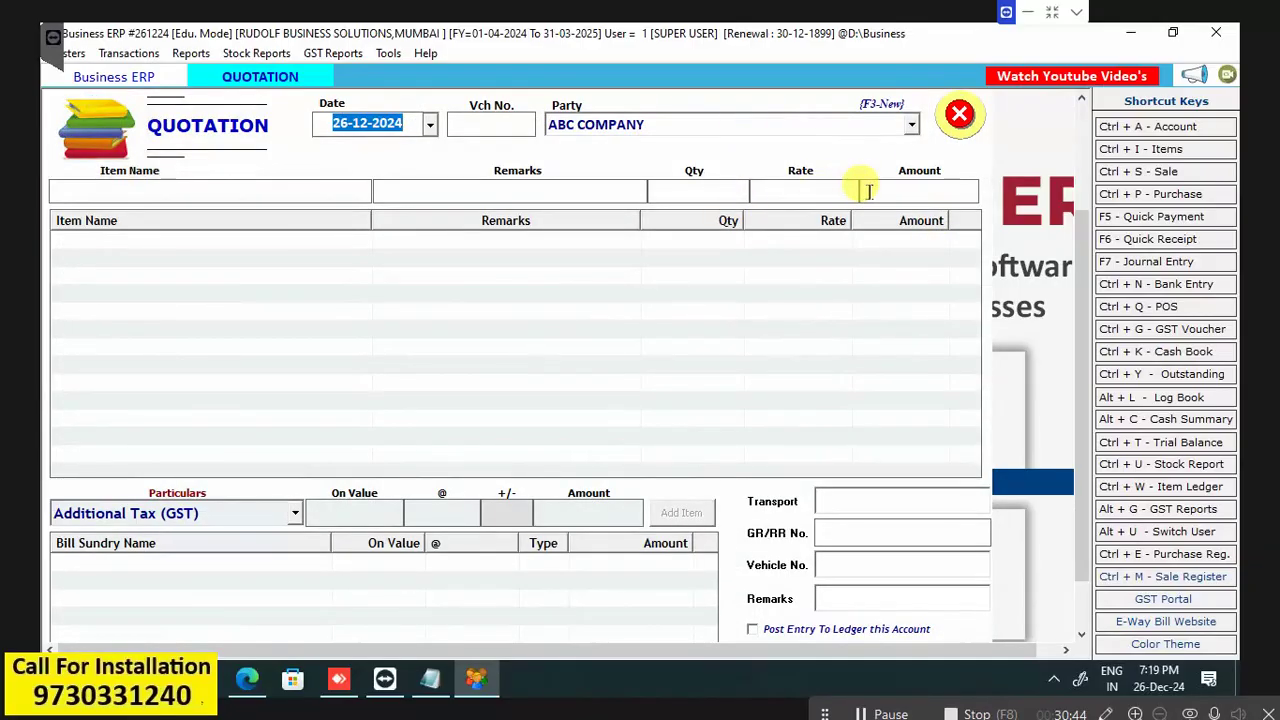
click(295, 514)
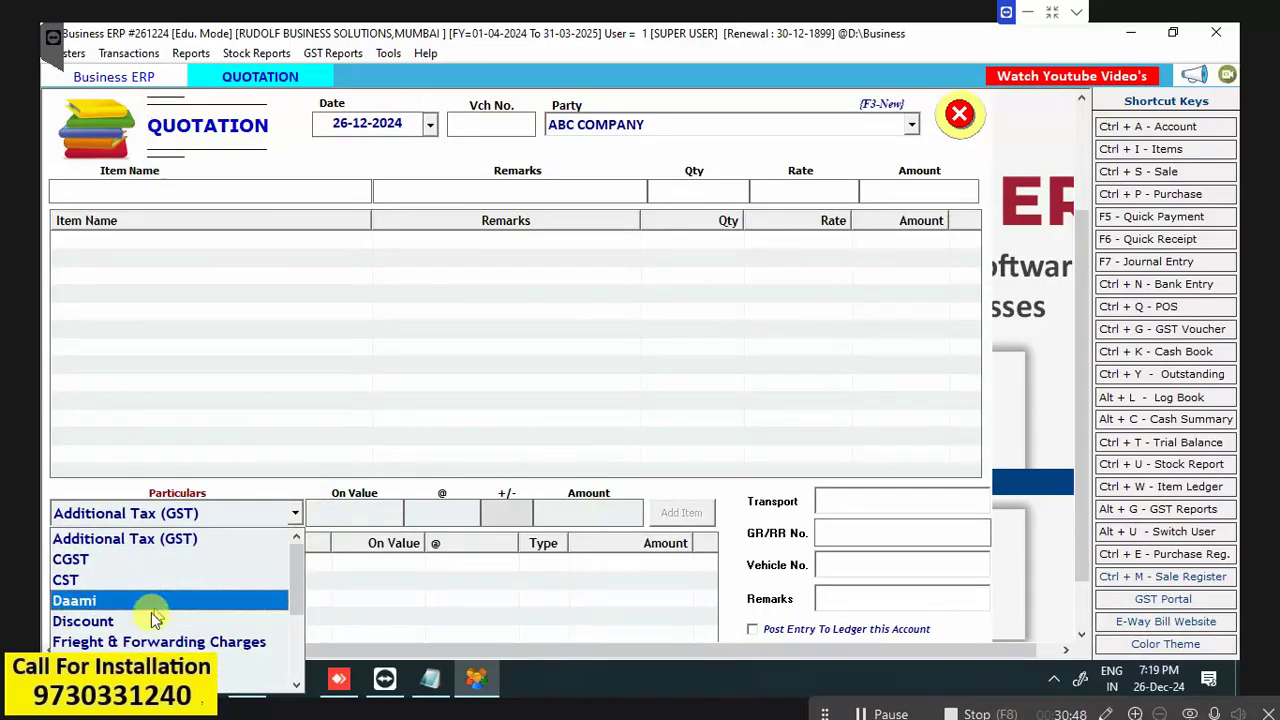
click(147, 621)
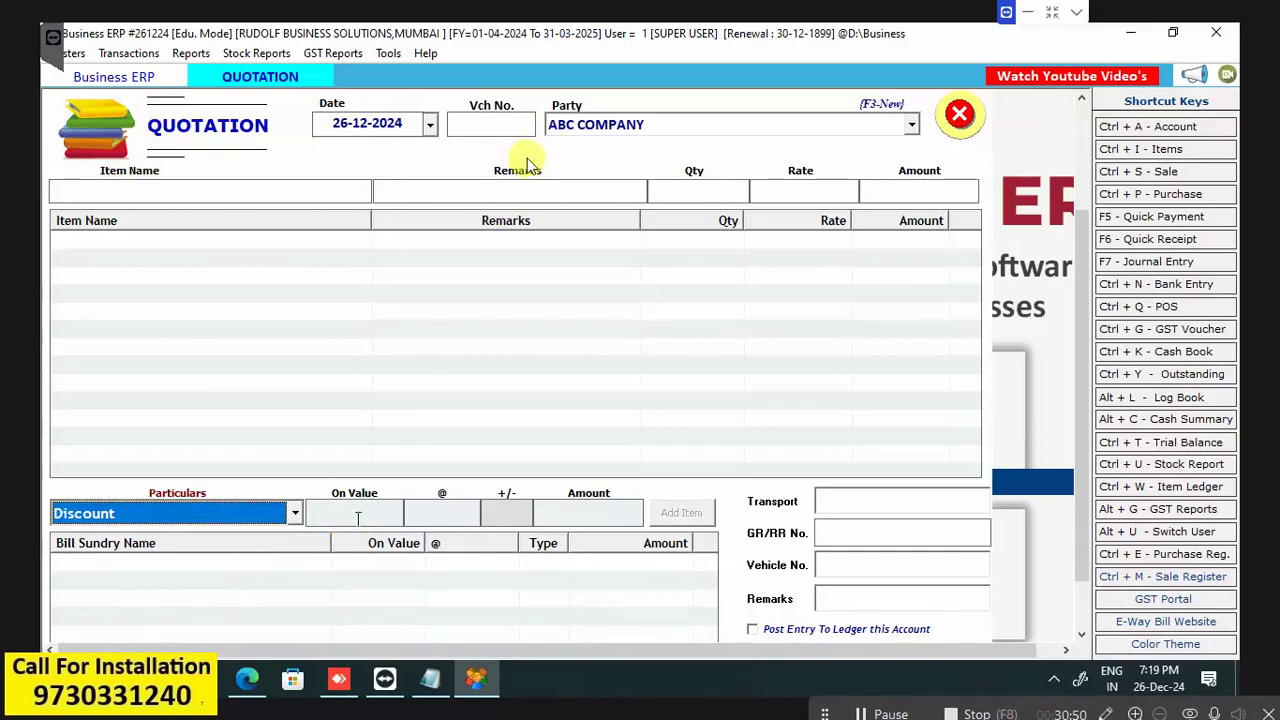
click(397, 118)
key(Return)
key(Return)
key(Return)
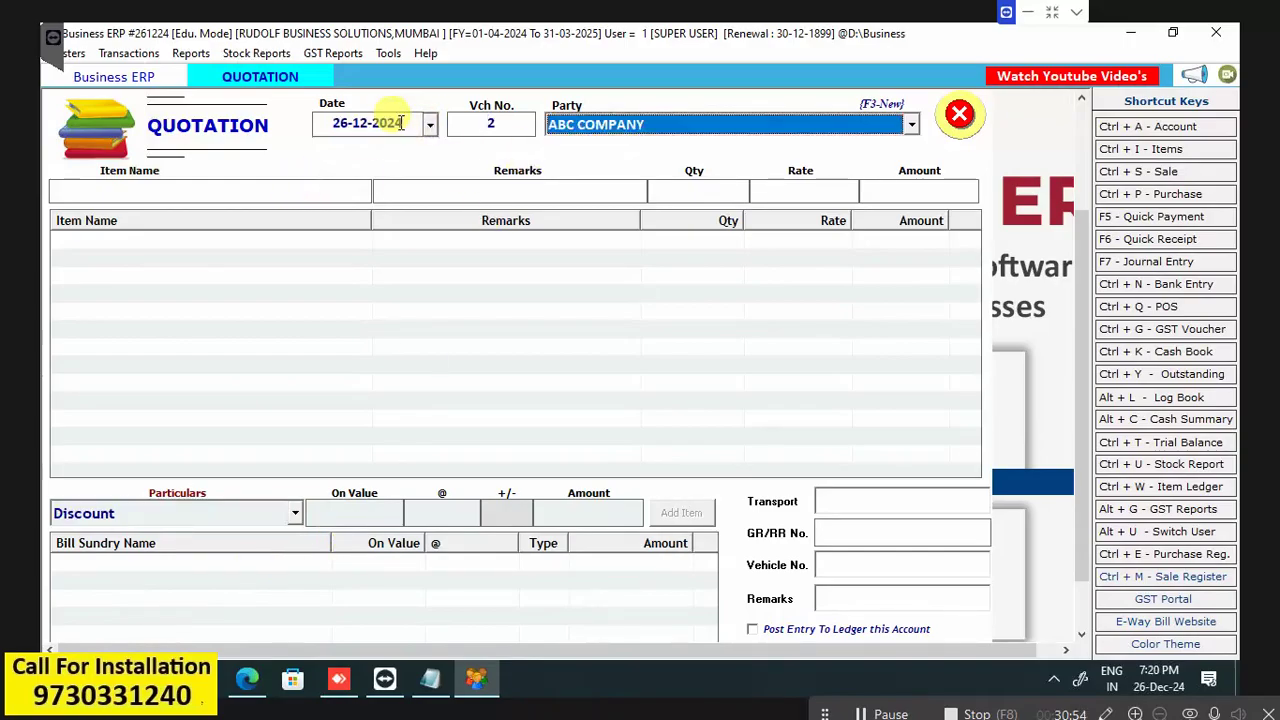
key(Down)
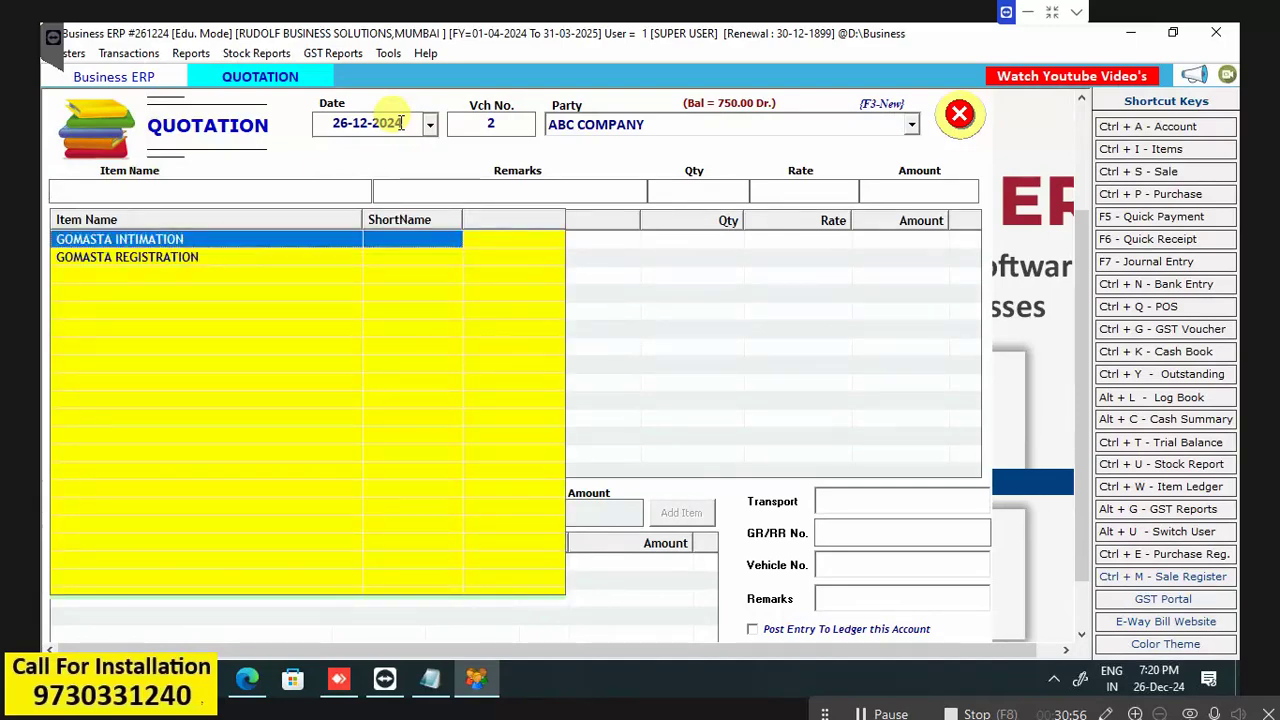
key(Return)
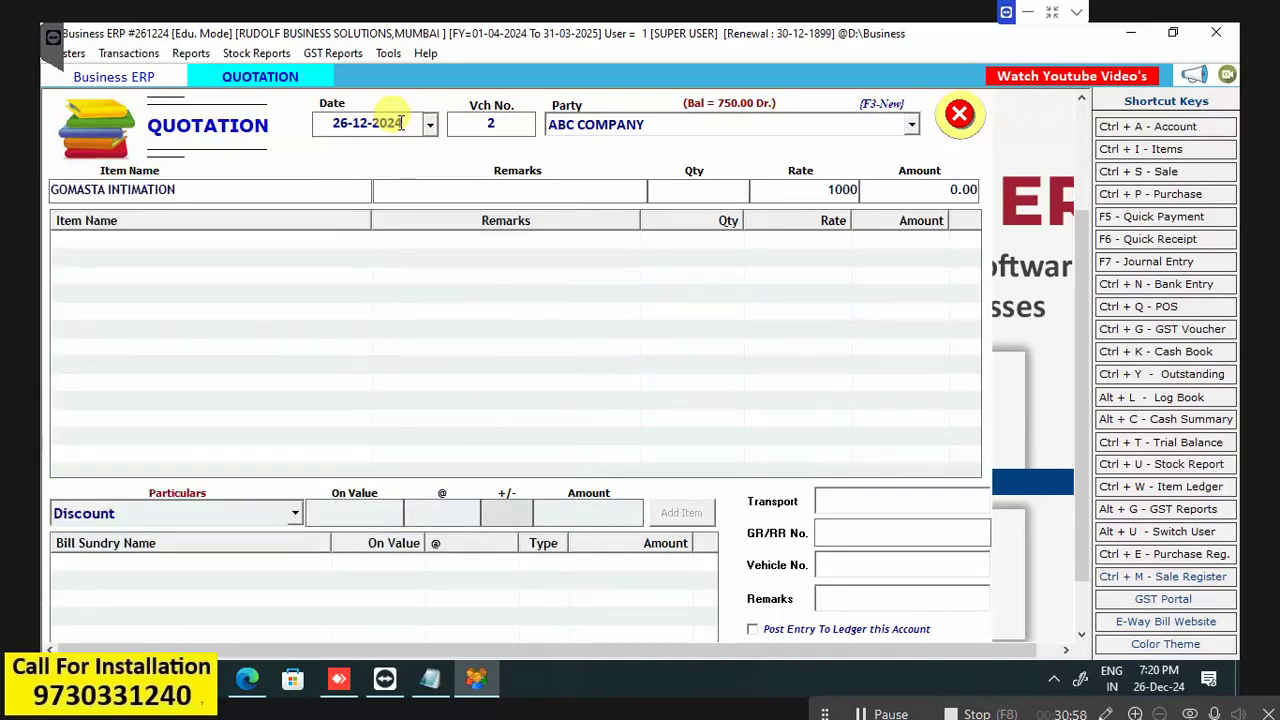
text(2)
key(Return)
key(Return)
key(Return)
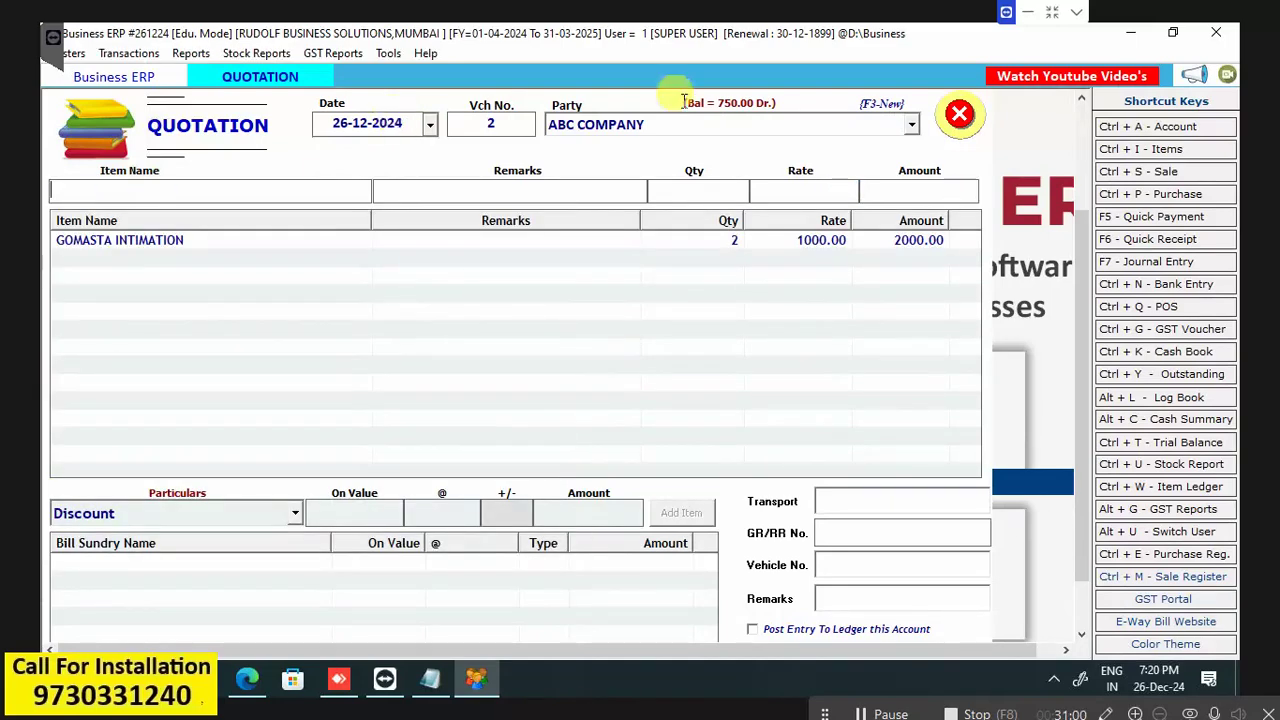
Add a Discount bill sundry of 100 to the quotation.
click(295, 514)
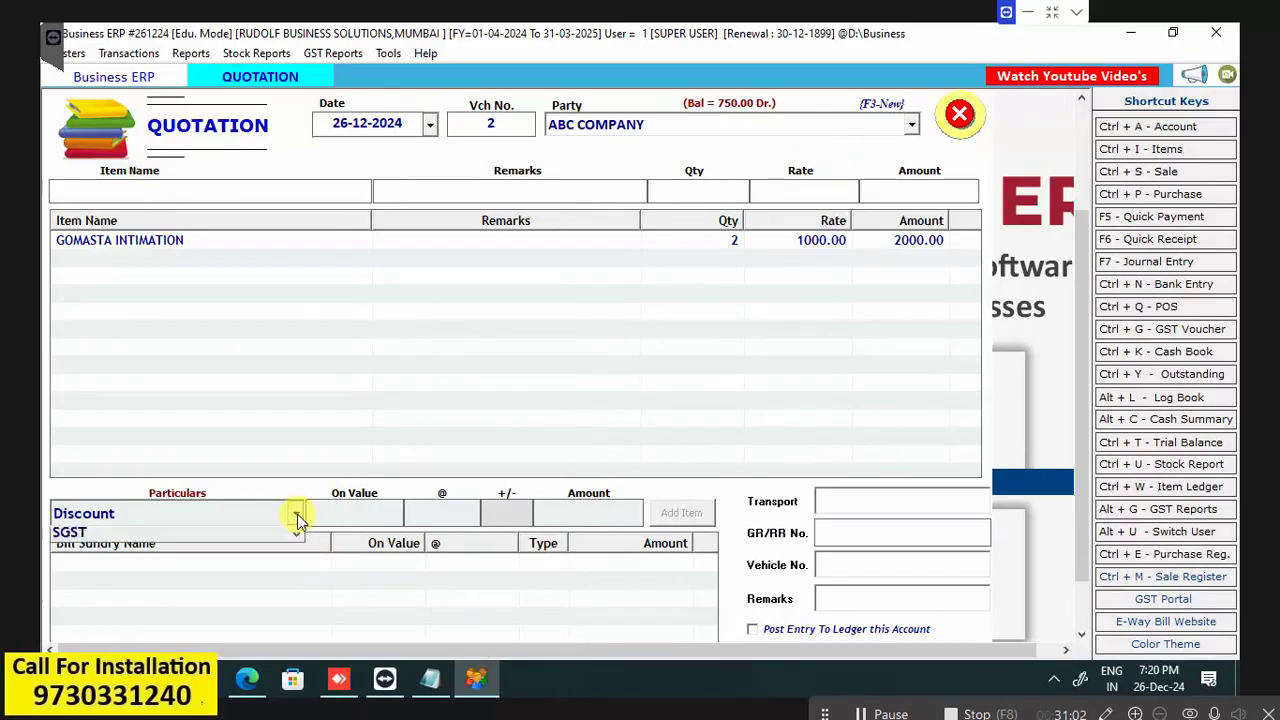
key(Return)
key(Return)
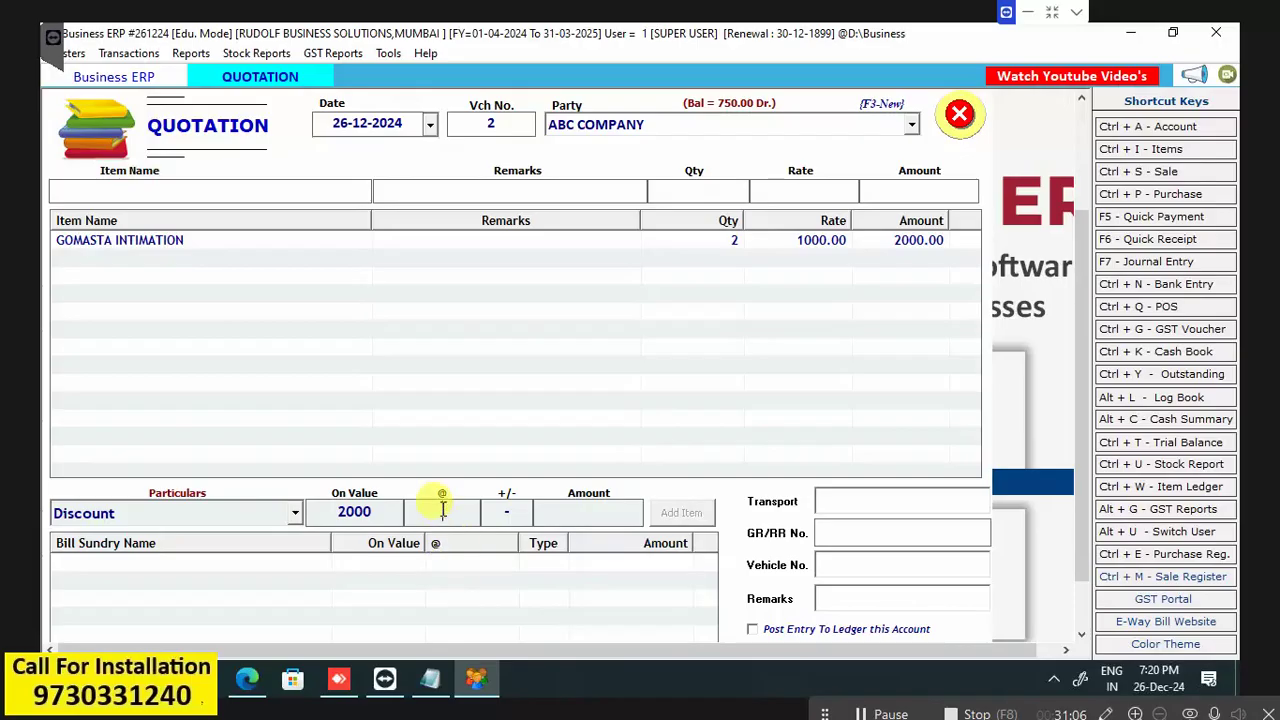
key(Return)
text(1000)
key(BackSpace)
key(Return)
key(Return)
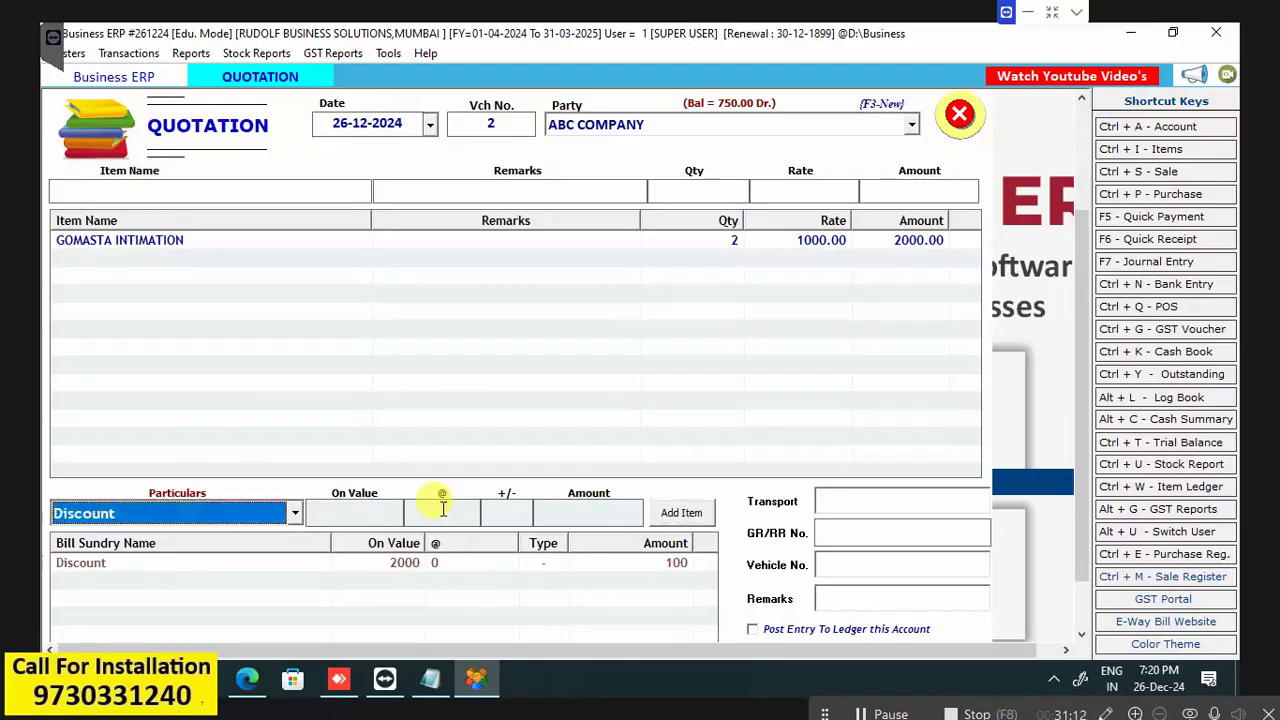
Save quotation 2 totalling 1900 and choose to print it.
click(1084, 617)
click(775, 607)
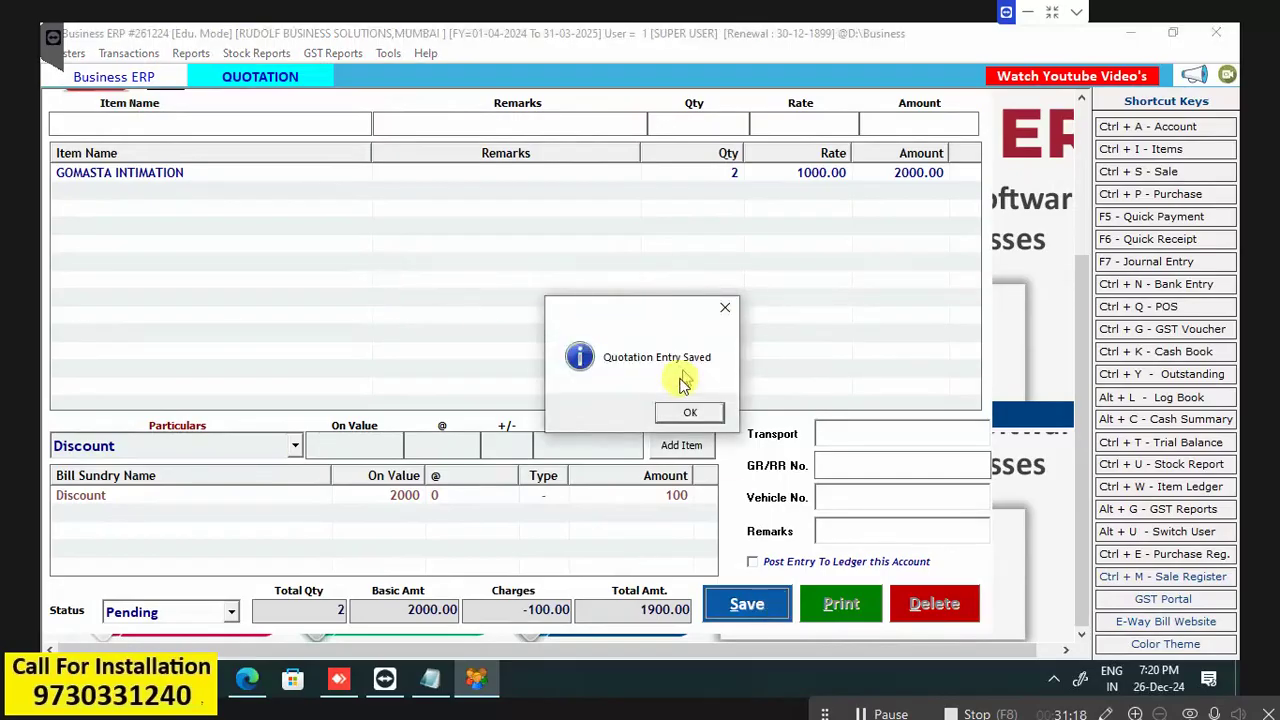
click(687, 413)
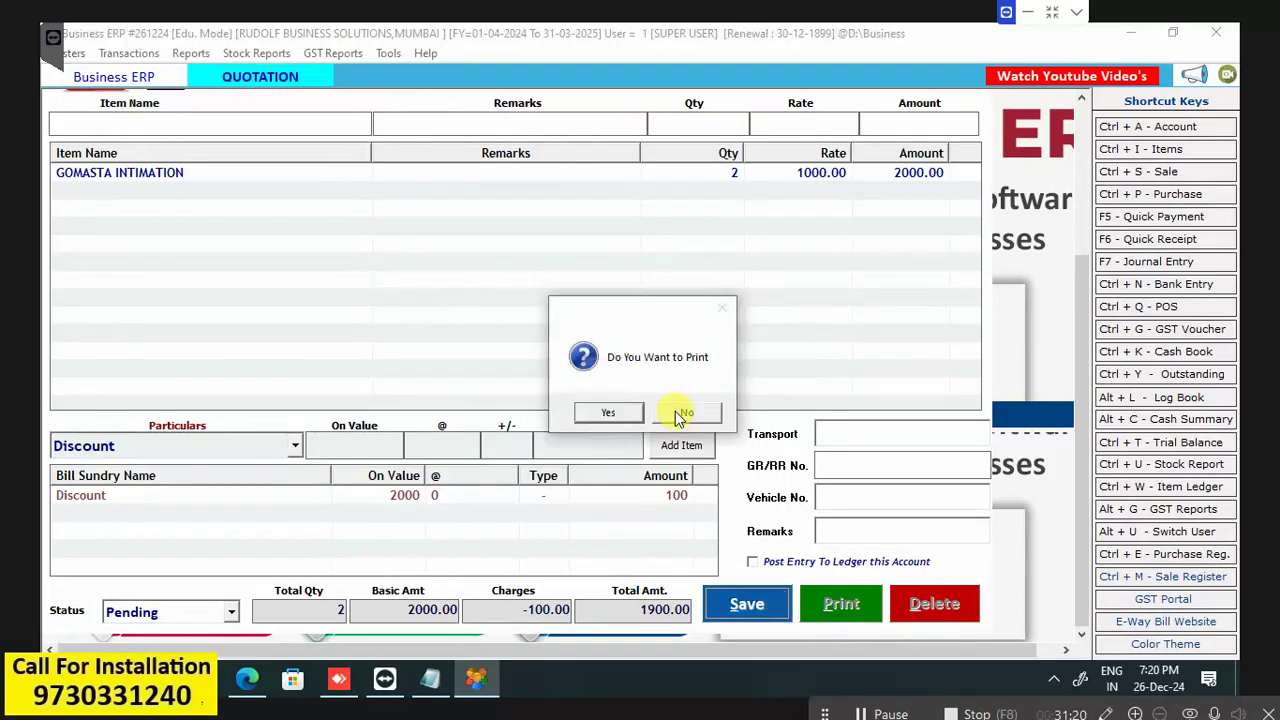
click(600, 412)
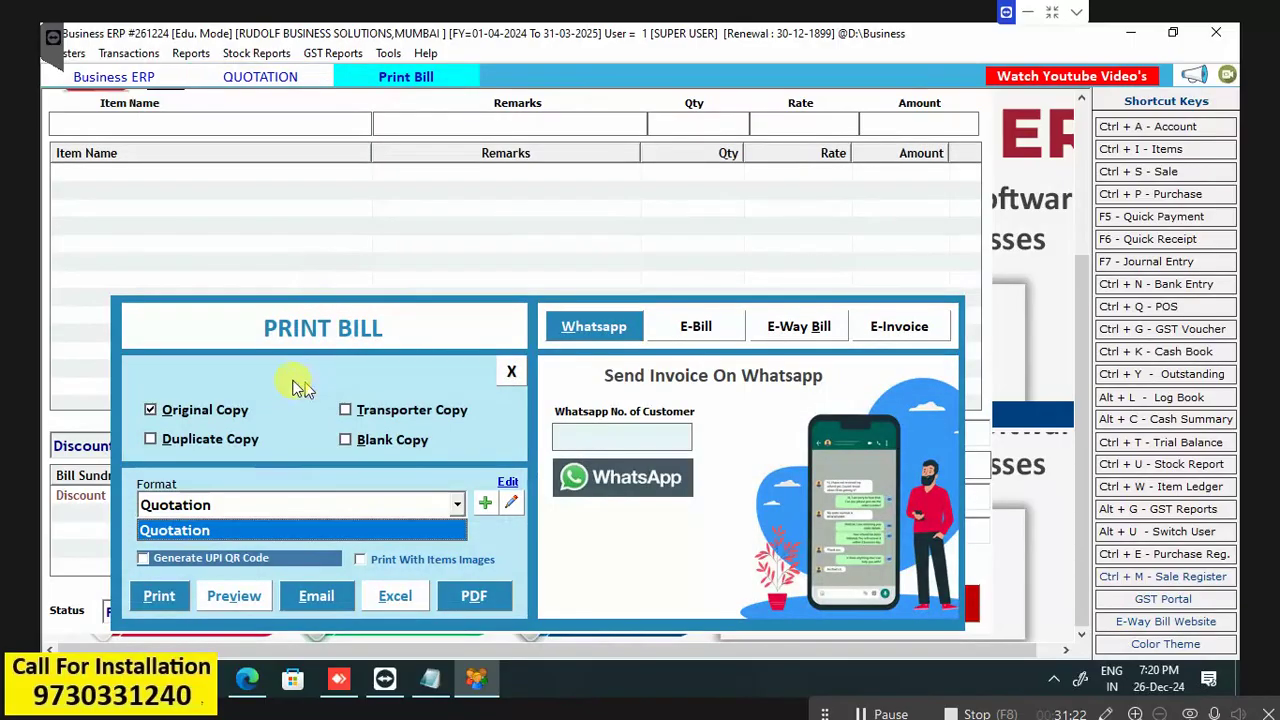
Preview quotation 2's printout, close it, and discard the open quotation entry.
click(233, 596)
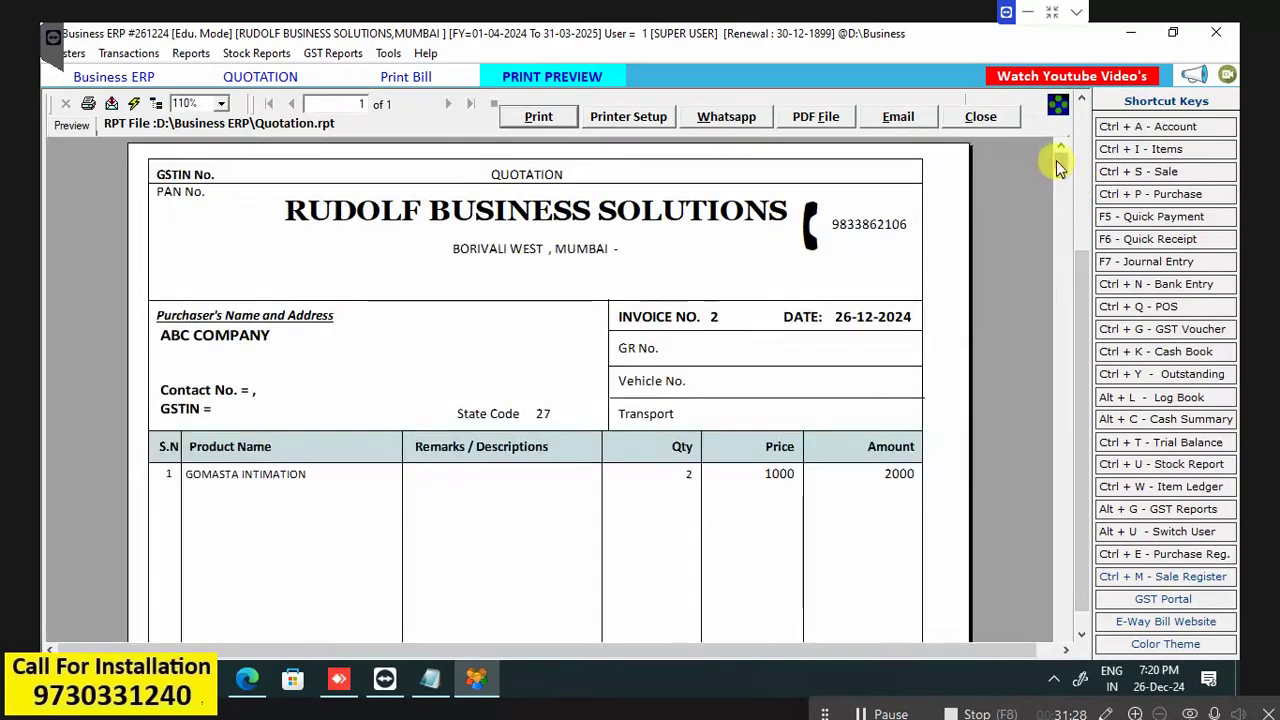
drag(1056, 160, 1042, 581)
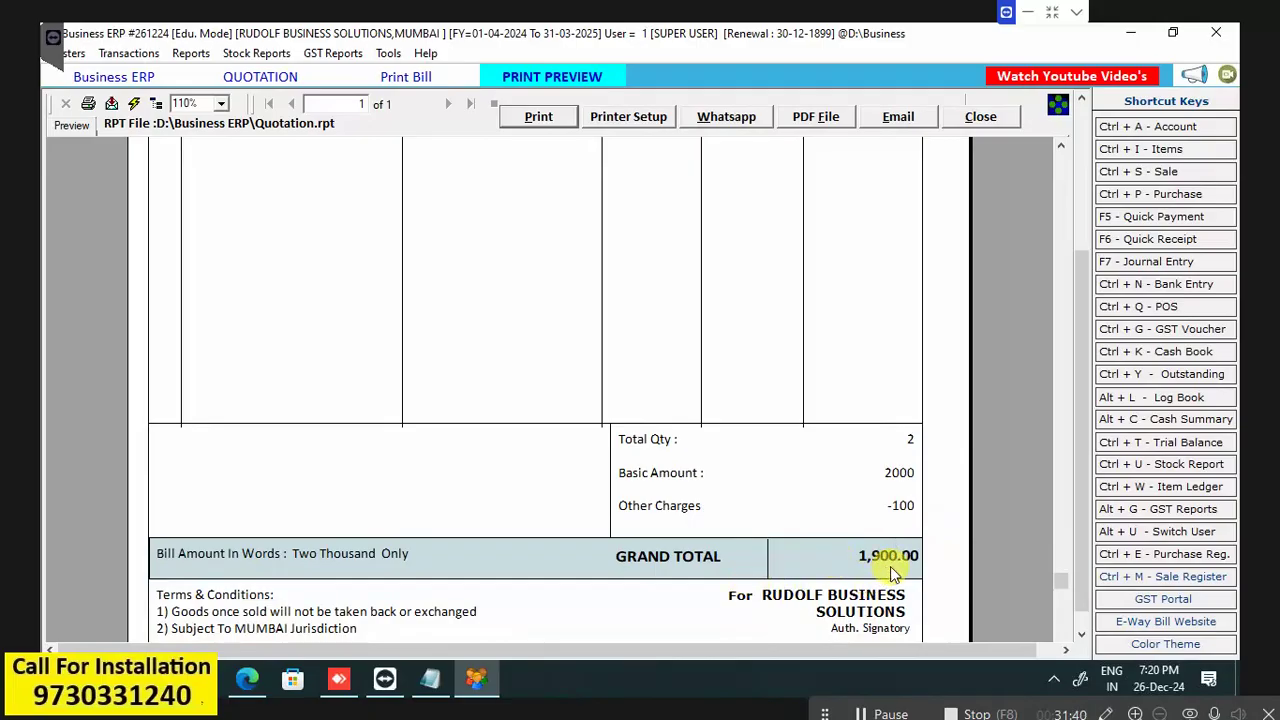
scroll(1085, 625, down, 1)
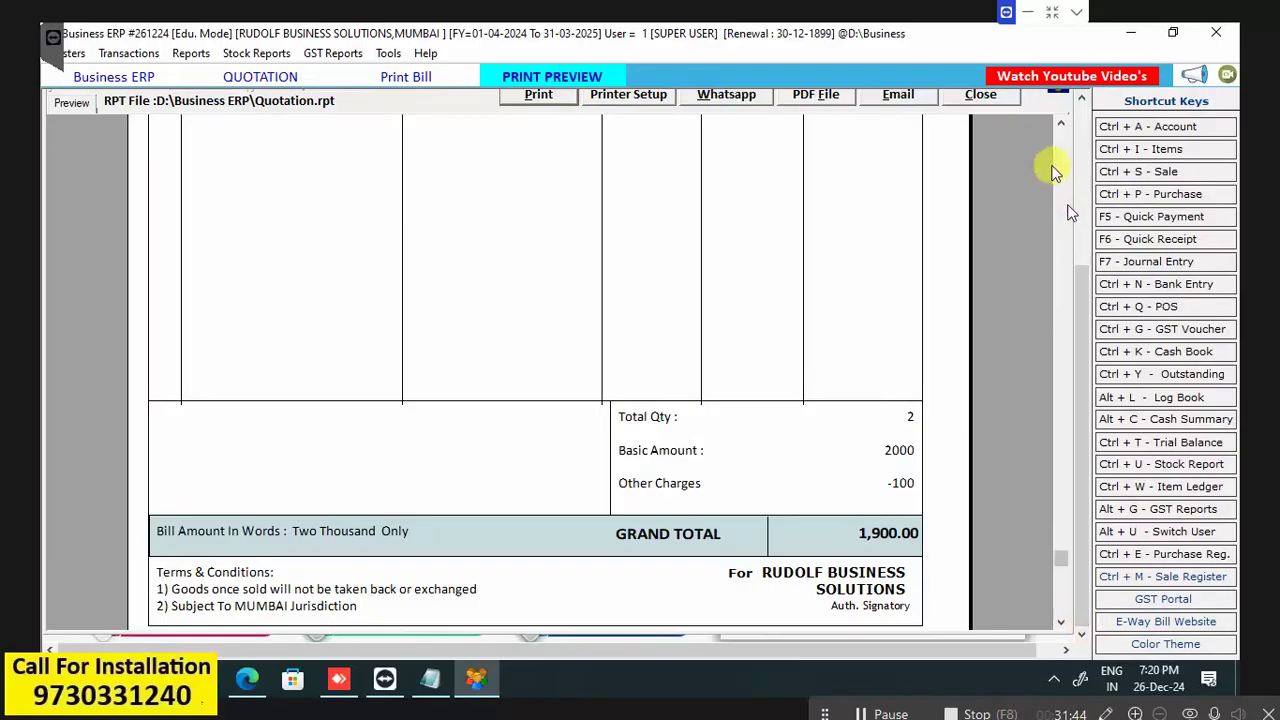
click(981, 94)
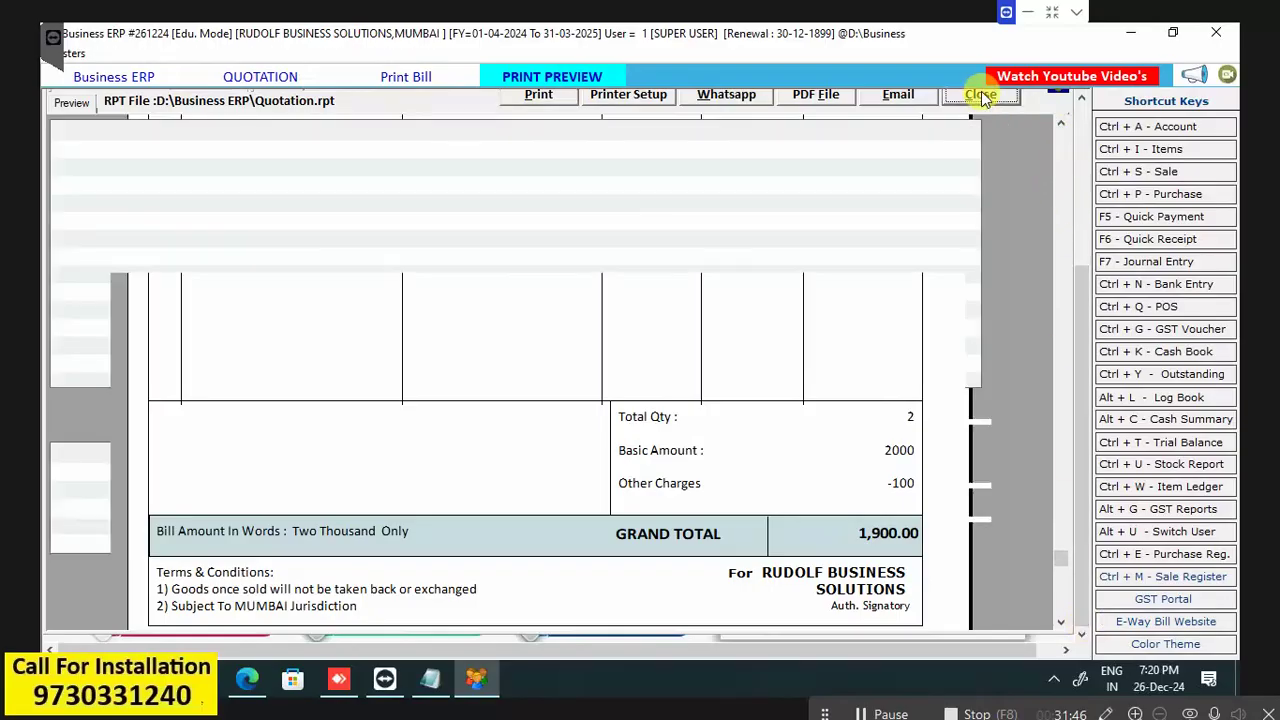
key(Escape)
key(Escape)
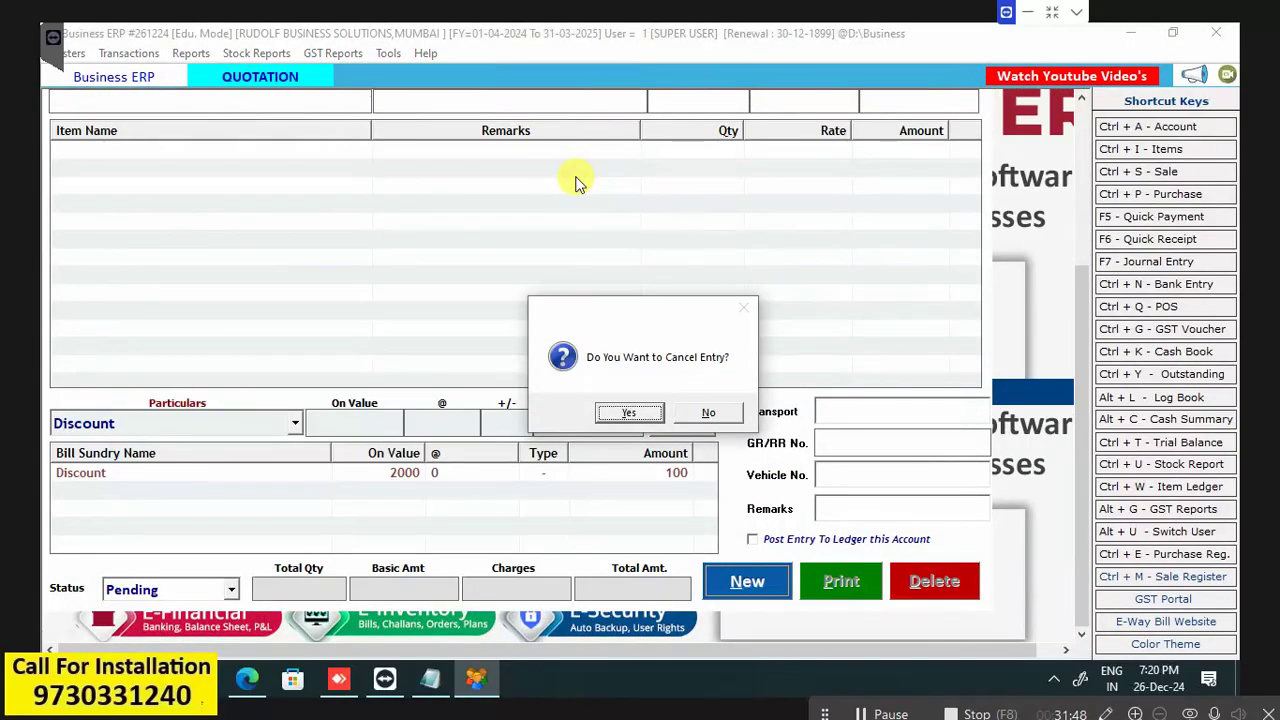
key(Return)
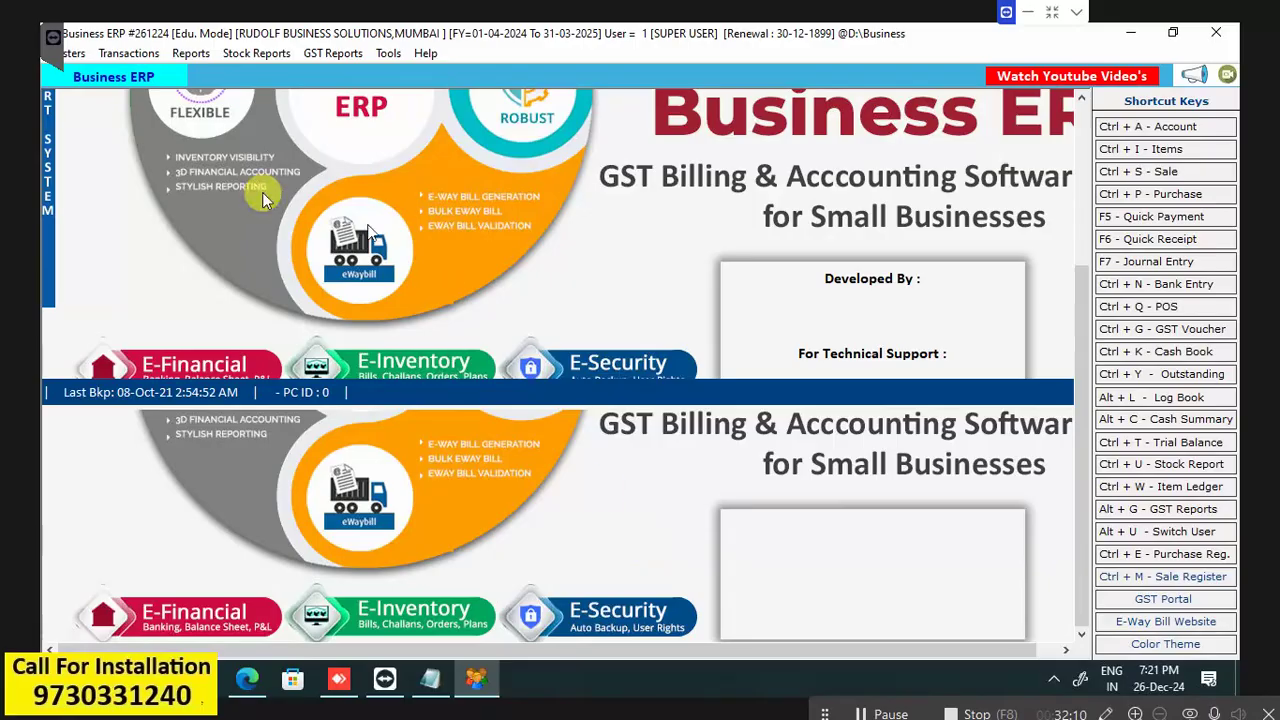
Open Transactions > Sale Challan, start a new challan, then close it and its list.
click(130, 53)
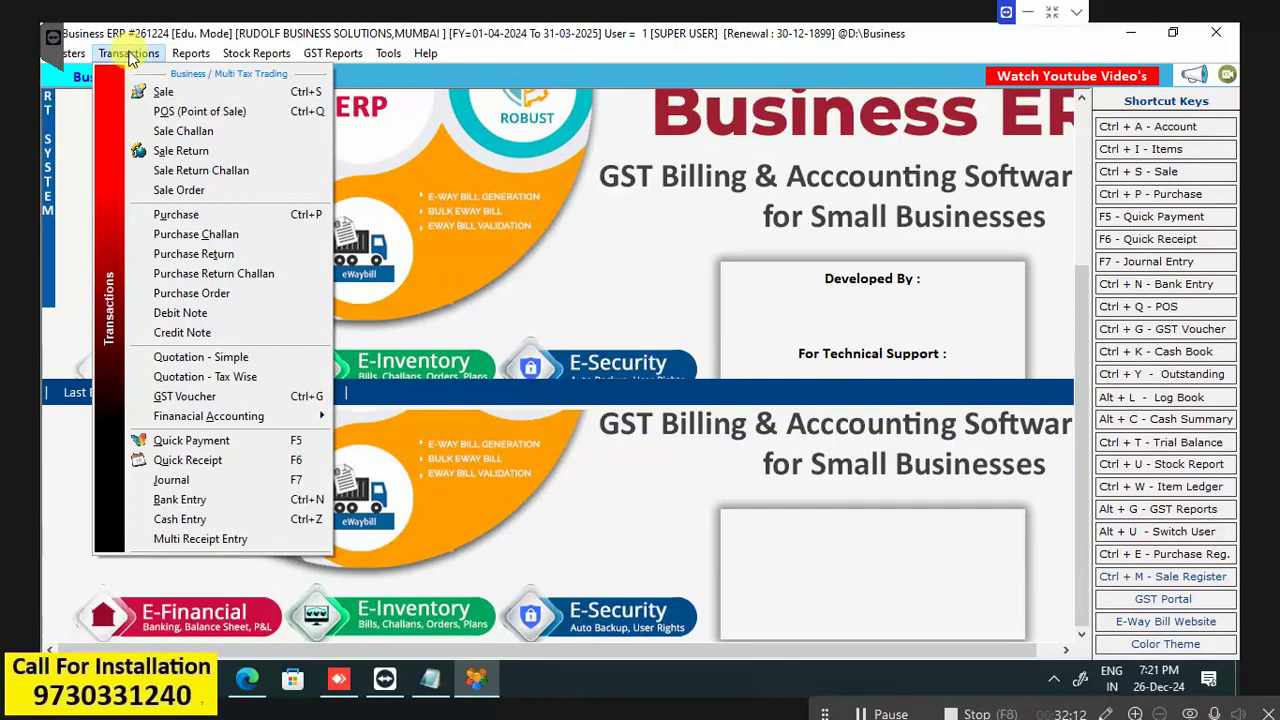
click(211, 141)
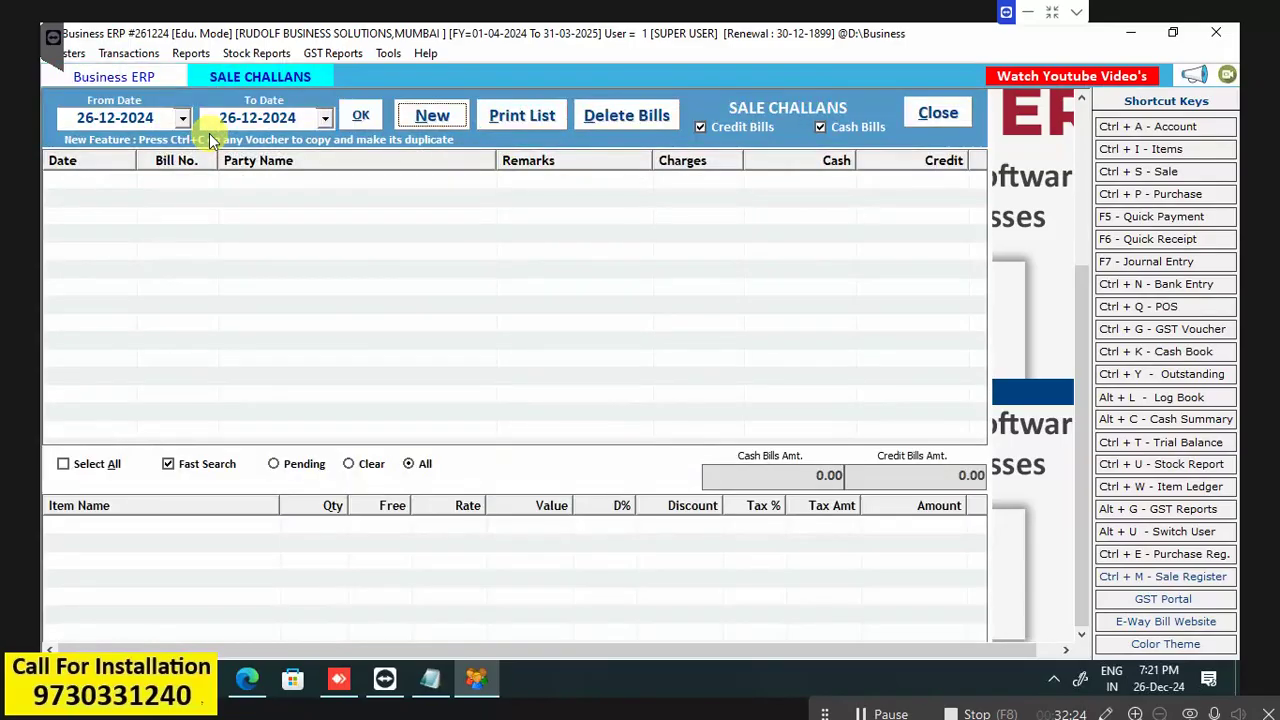
key(Return)
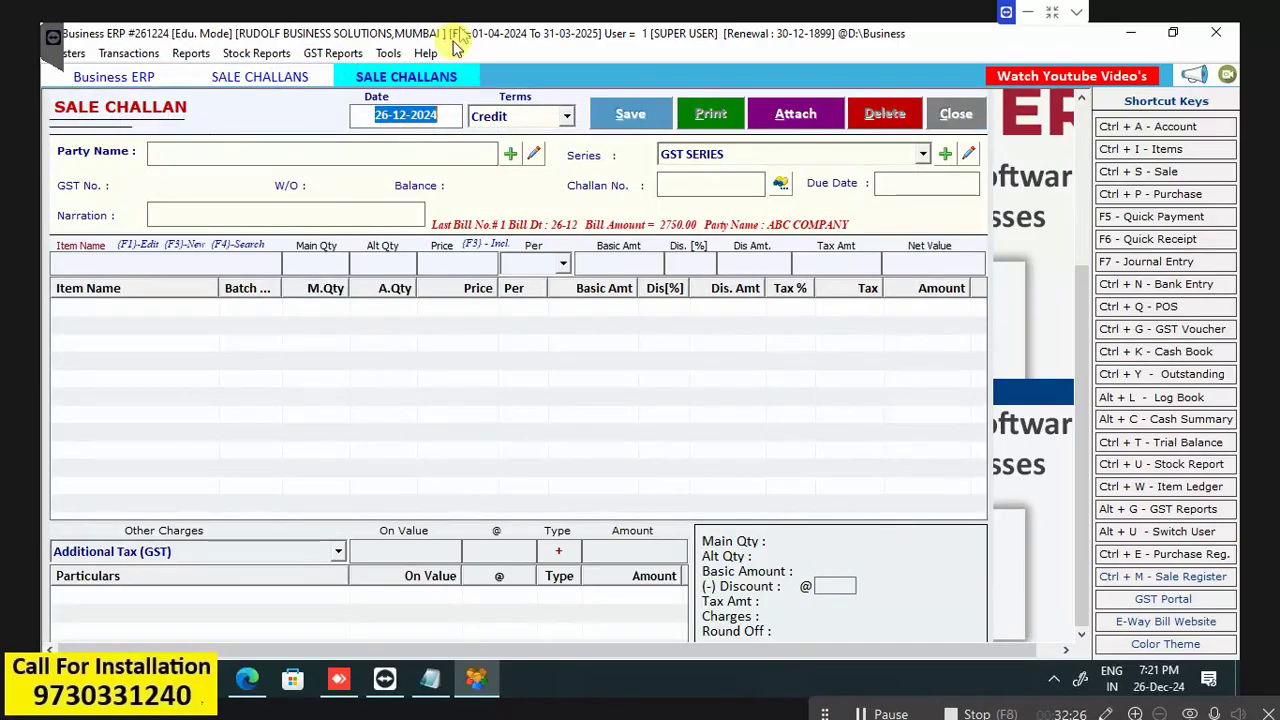
key(Escape)
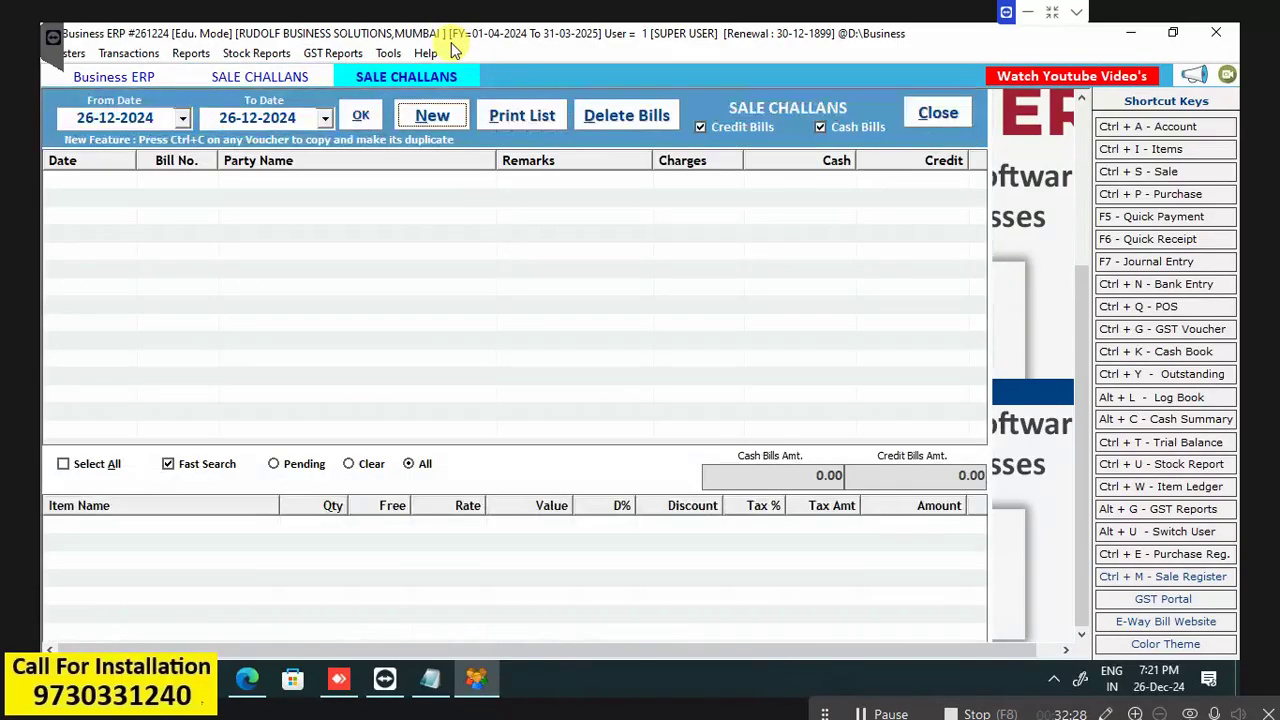
key(Escape)
Open the Sale Orders register for 26-12-2024 from the Transactions menu via keyboard.
key(alt+r)
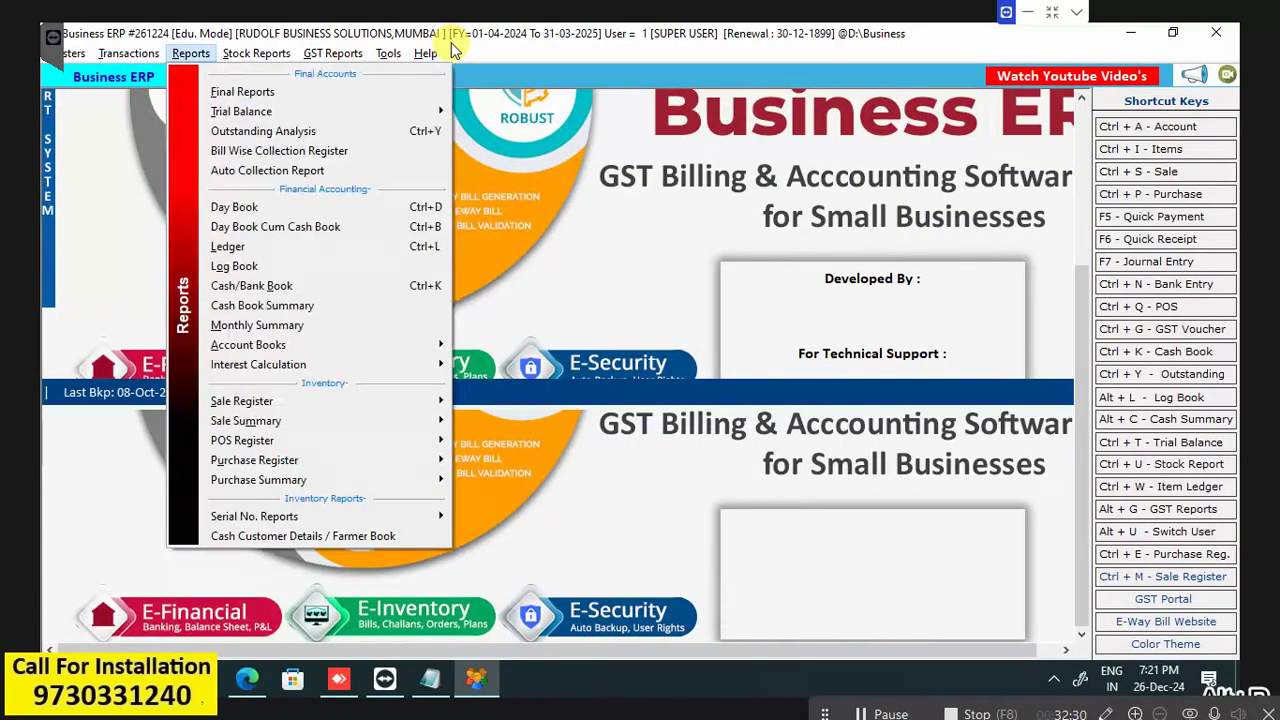
key(Left)
key(Down)
key(Down)
key(Down)
key(Down)
key(Down)
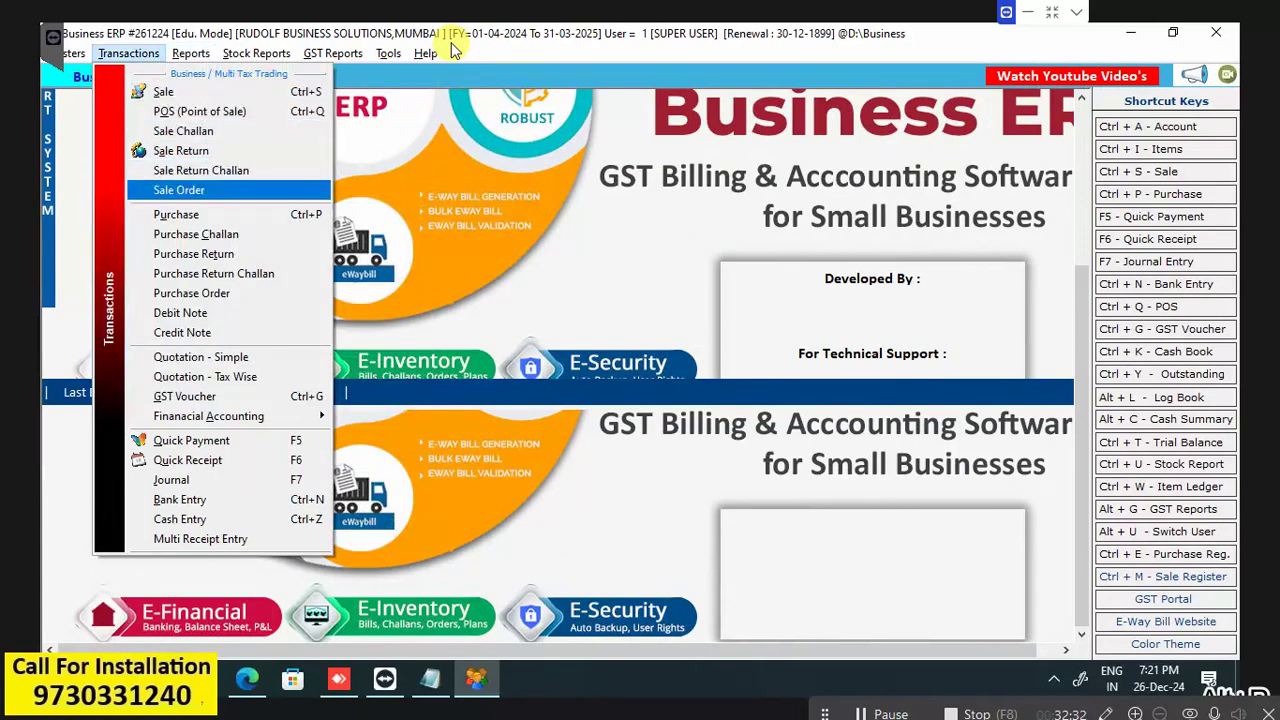
key(Up)
key(Down)
key(Return)
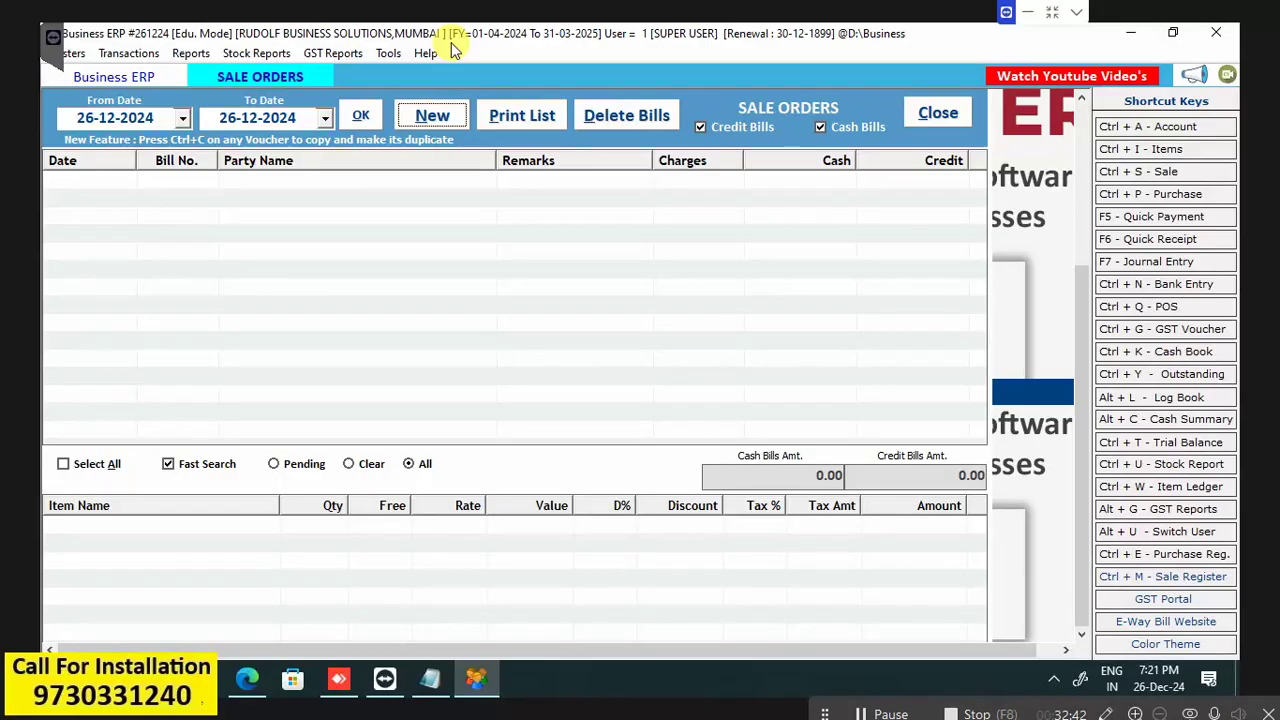
Start a new sale order for ABC COMPANY with GOMASTA INTIMATION and GOMASTA REGISTRATION items.
click(430, 112)
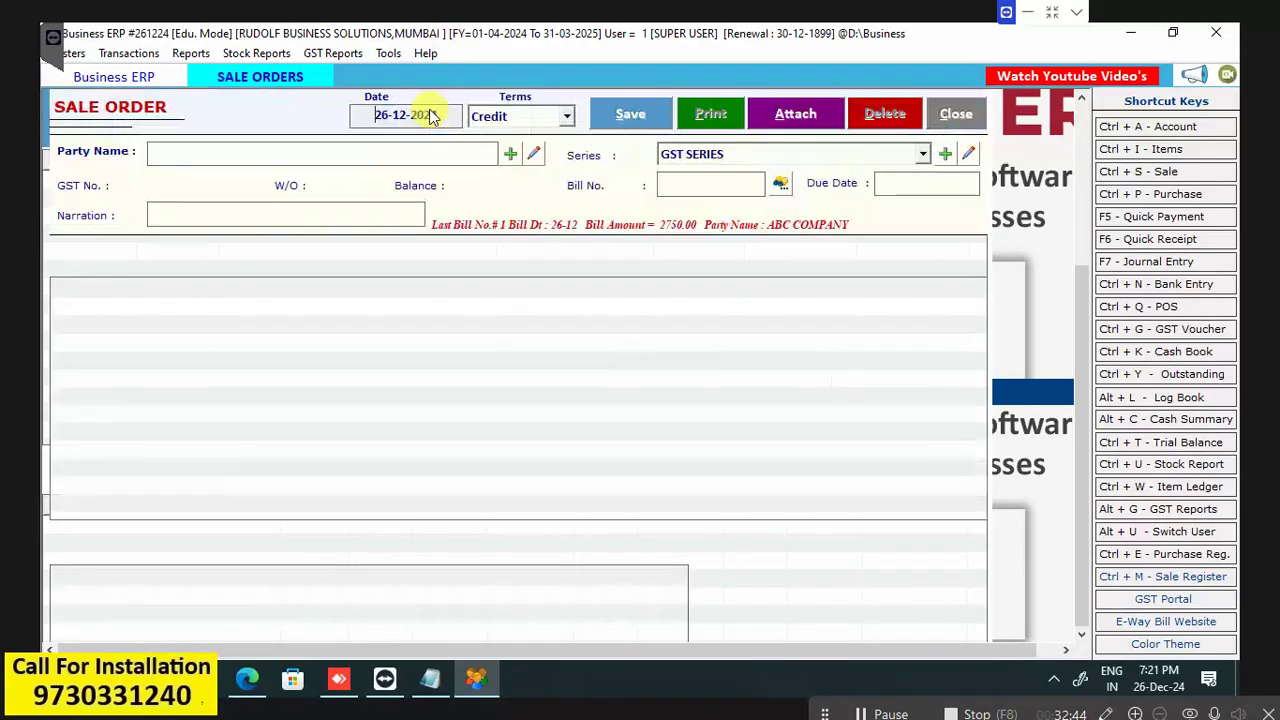
key(Return)
key(Return)
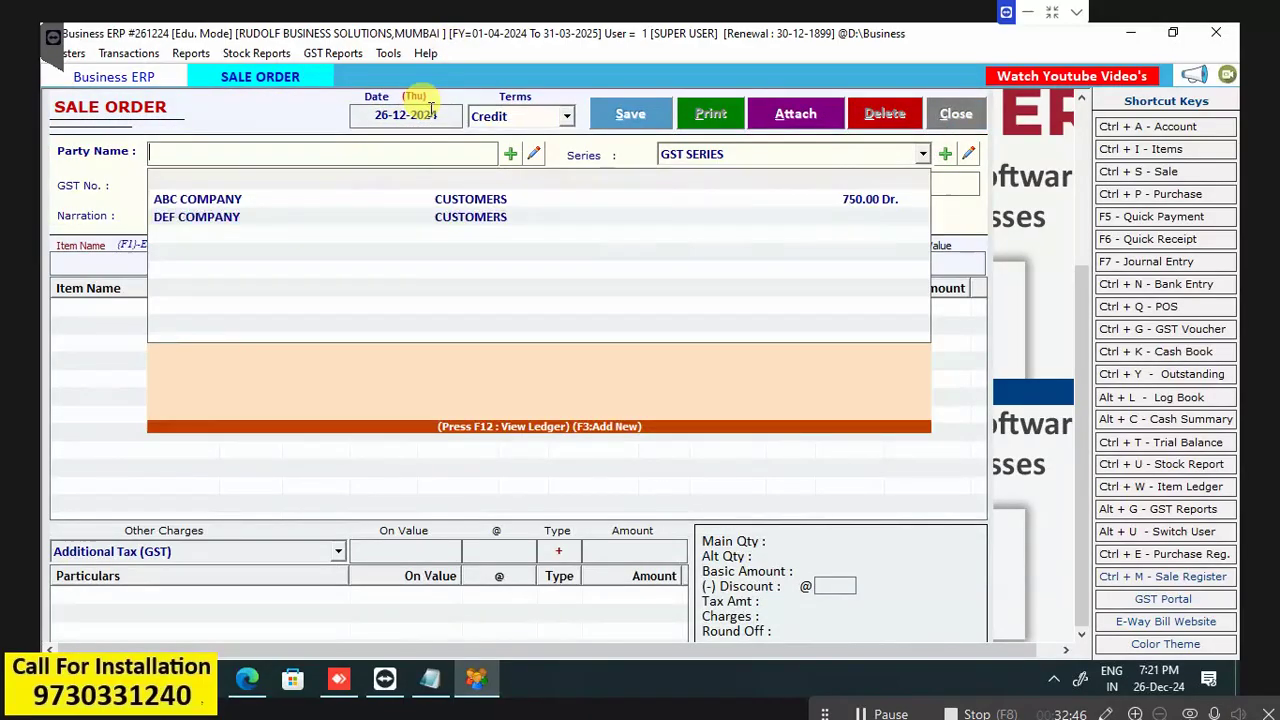
key(Return)
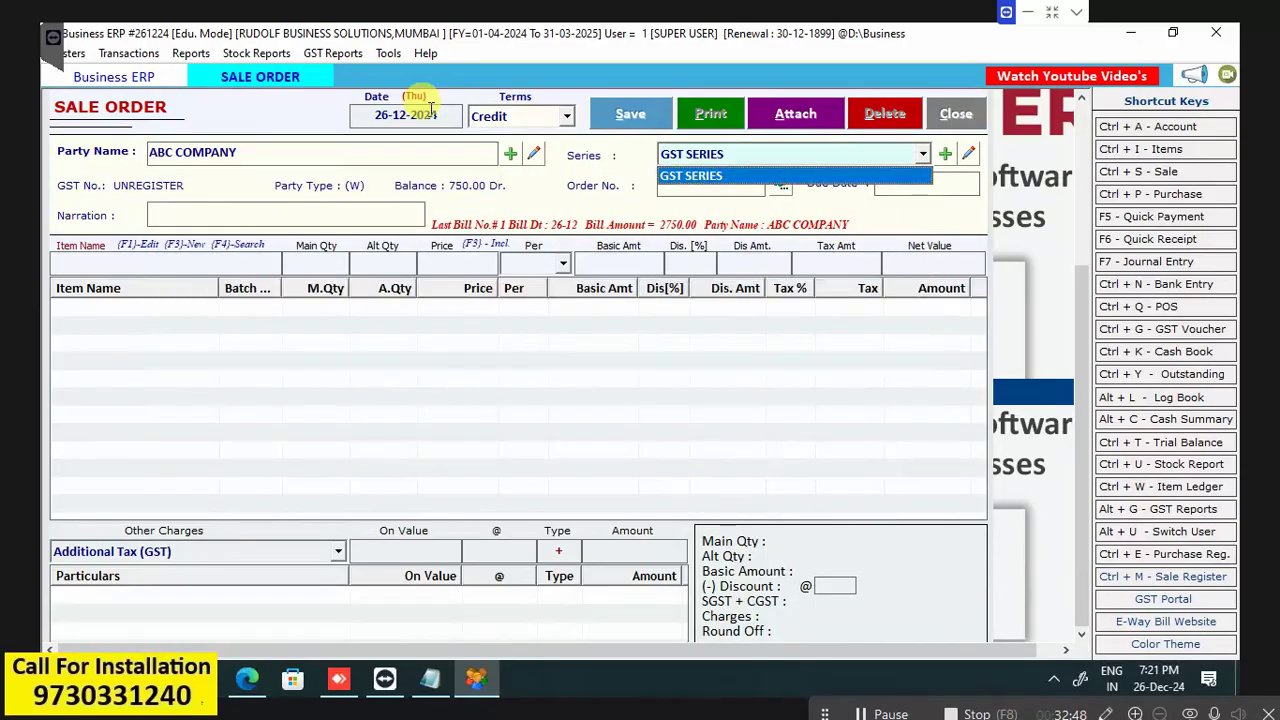
key(Return)
key(Return)
key(Return)
key(Return)
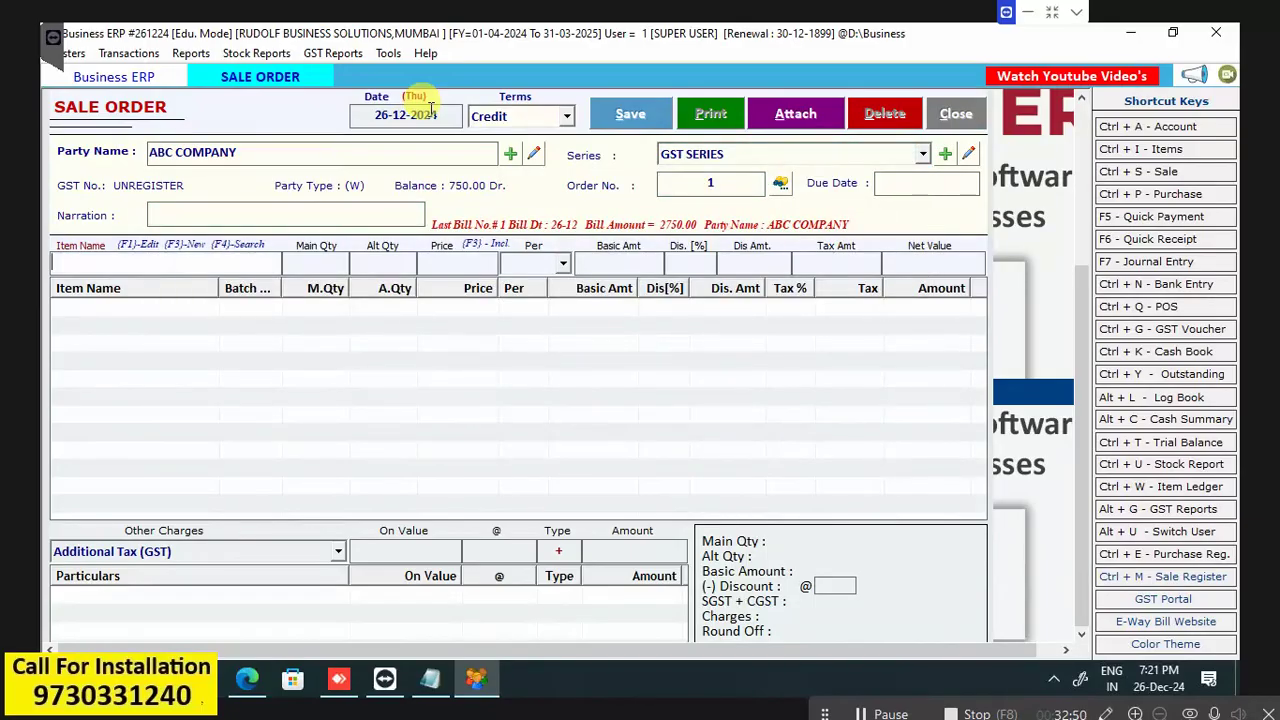
key(Return)
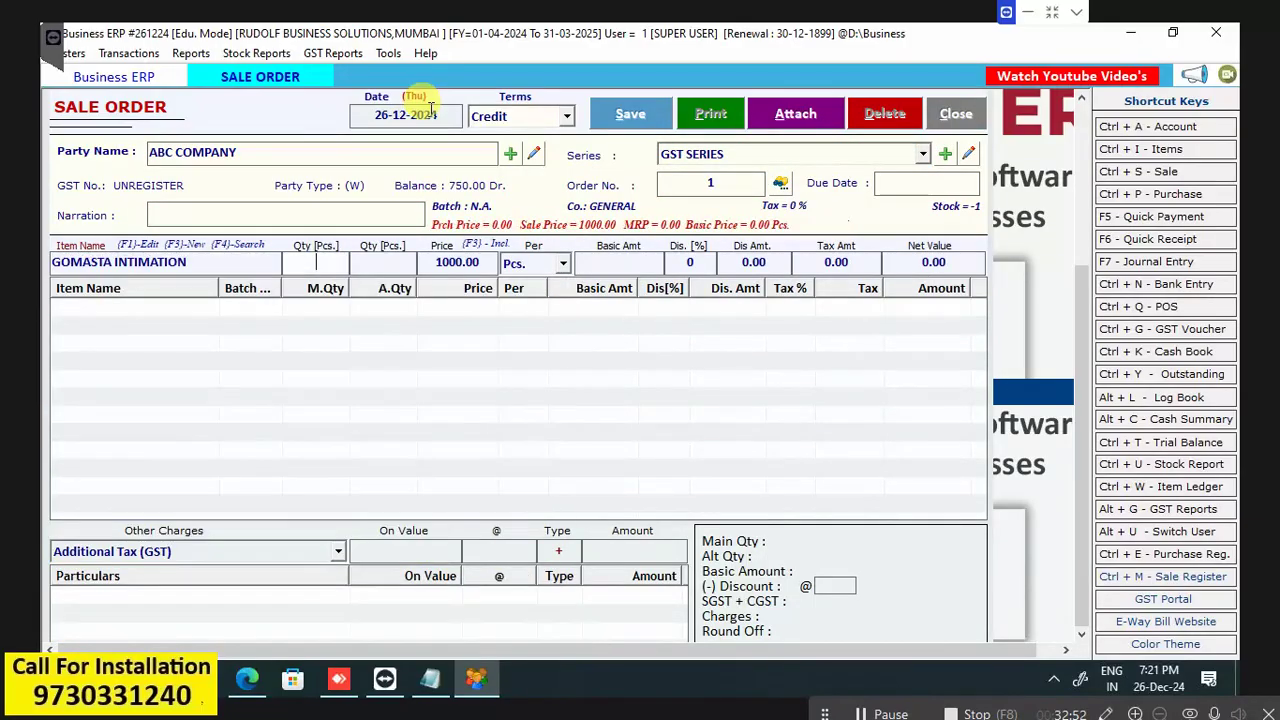
key(Return)
key(Return)
key(Return)
key(Return)
key(Return)
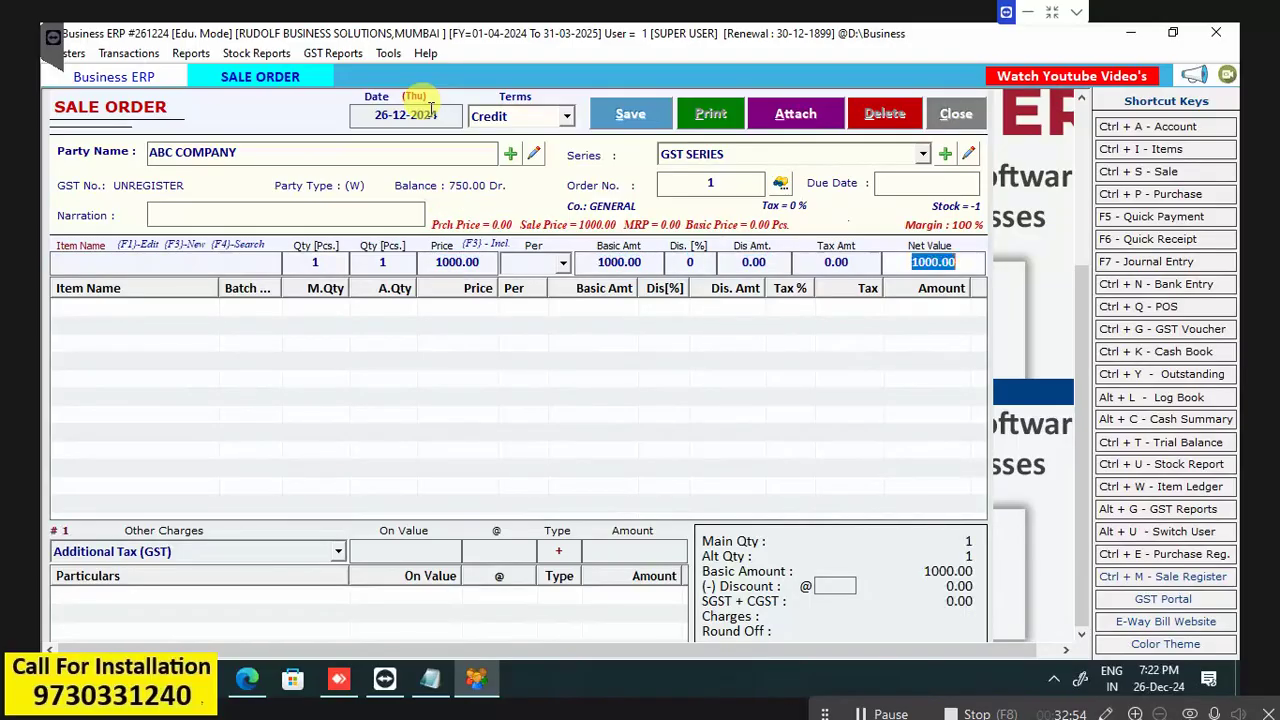
key(Down)
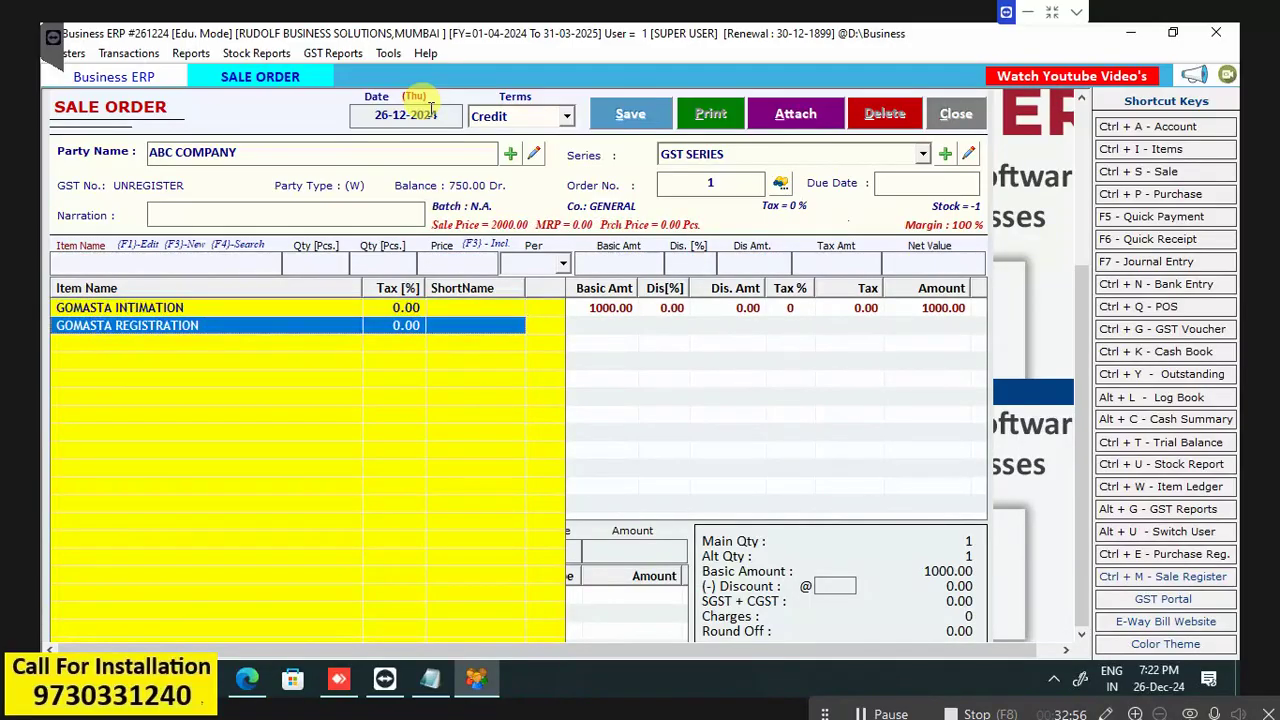
key(Return)
key(Return)
key(Return)
key(Return)
key(Return)
key(Return)
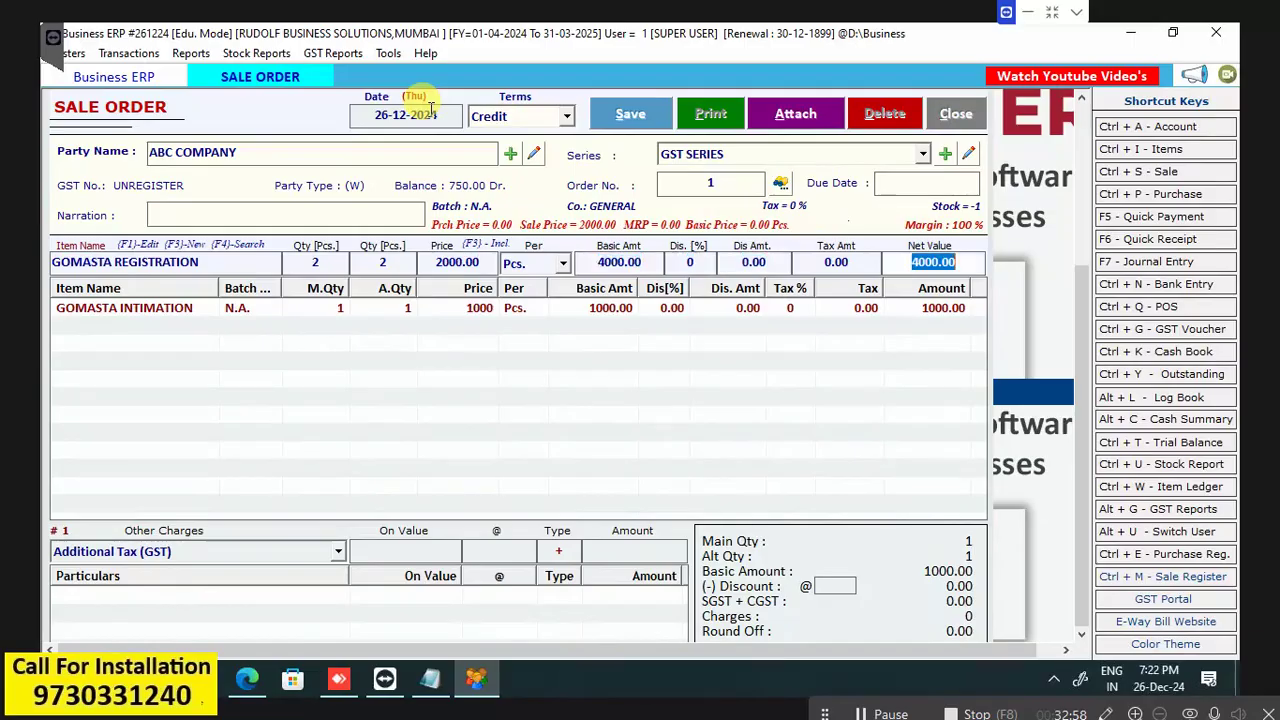
Save sale order 1 without printing it and close the order form.
click(651, 119)
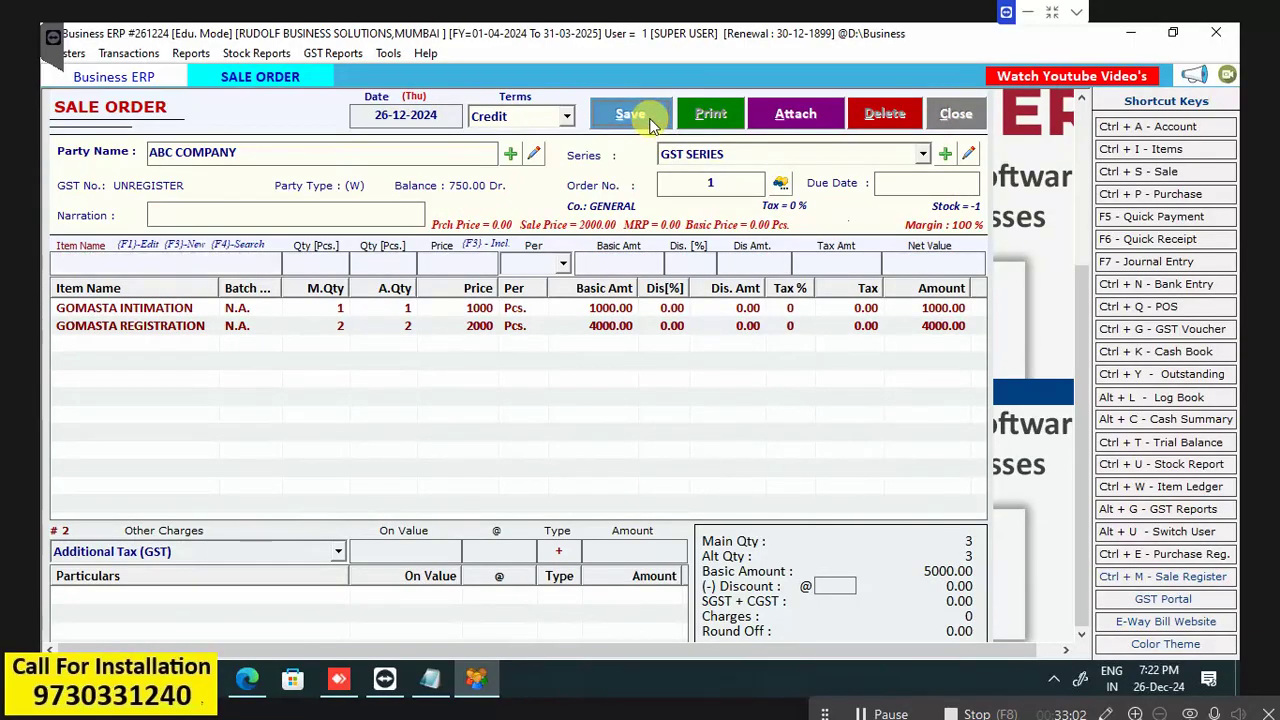
key(Return)
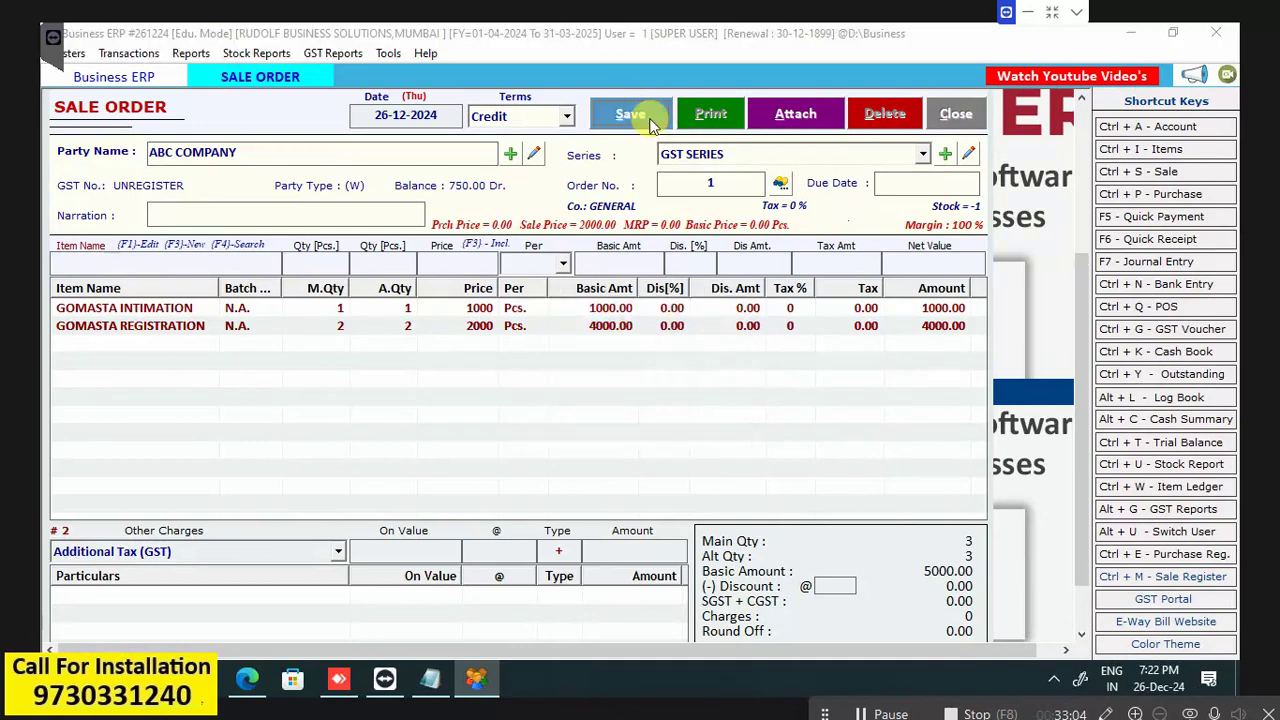
key(Right)
key(Return)
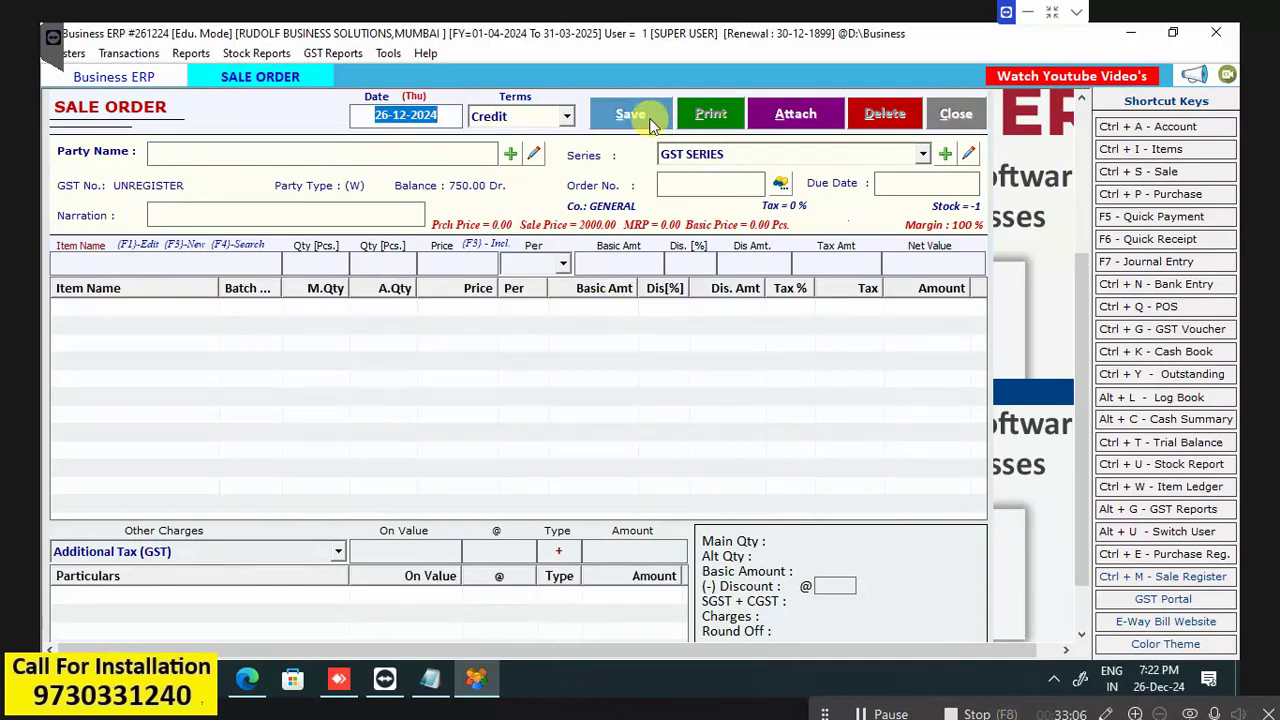
key(Escape)
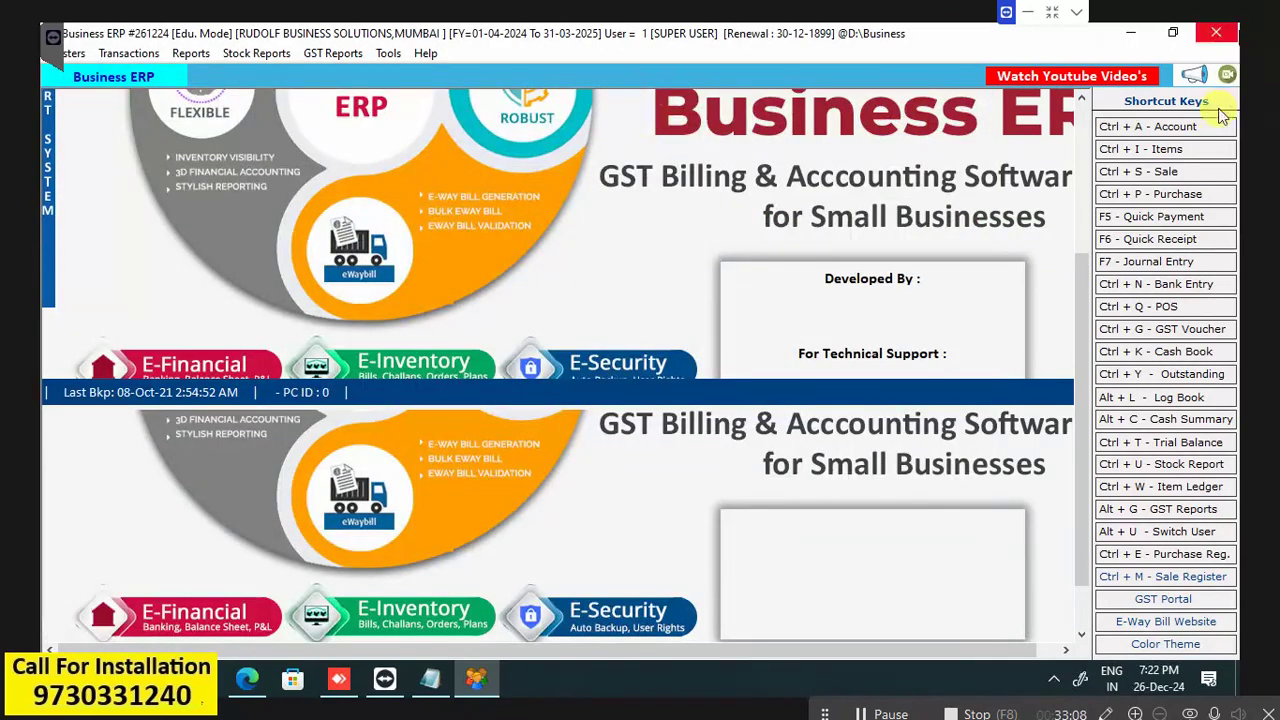
Start a new sale bill for ABC COMPANY and convert sale order 1 into it.
click(1152, 174)
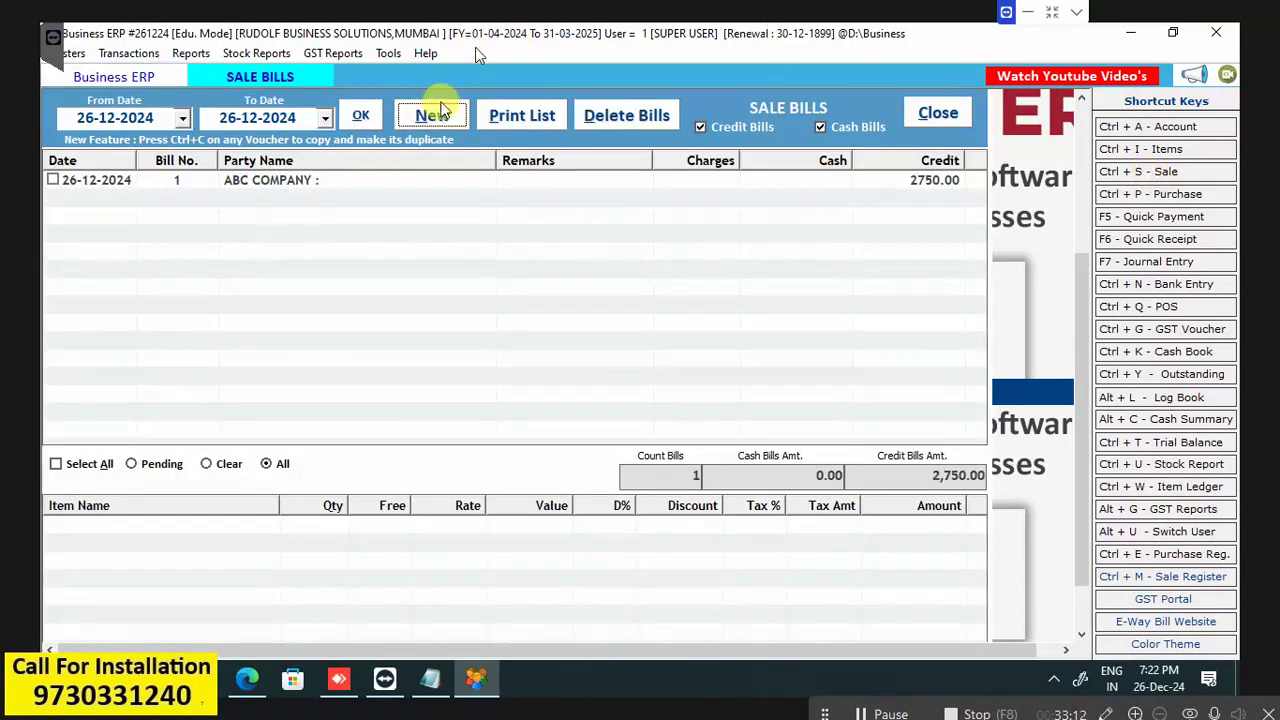
click(429, 122)
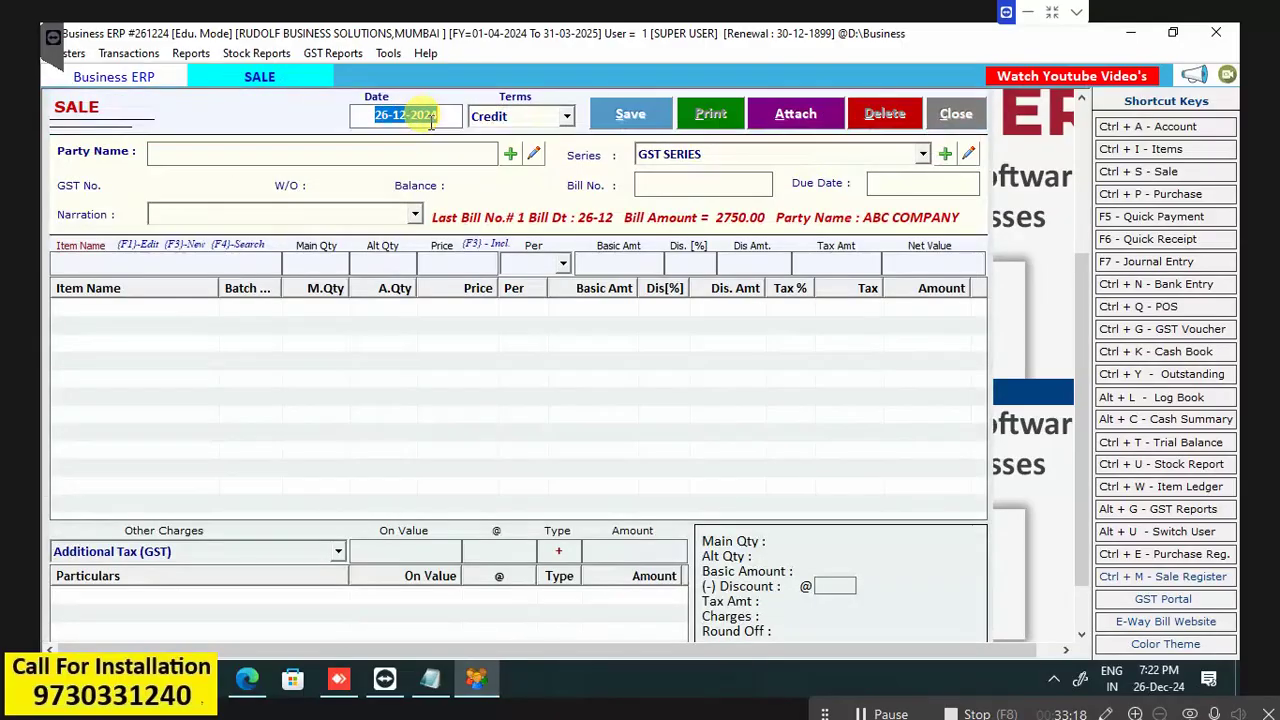
key(Return)
key(Return)
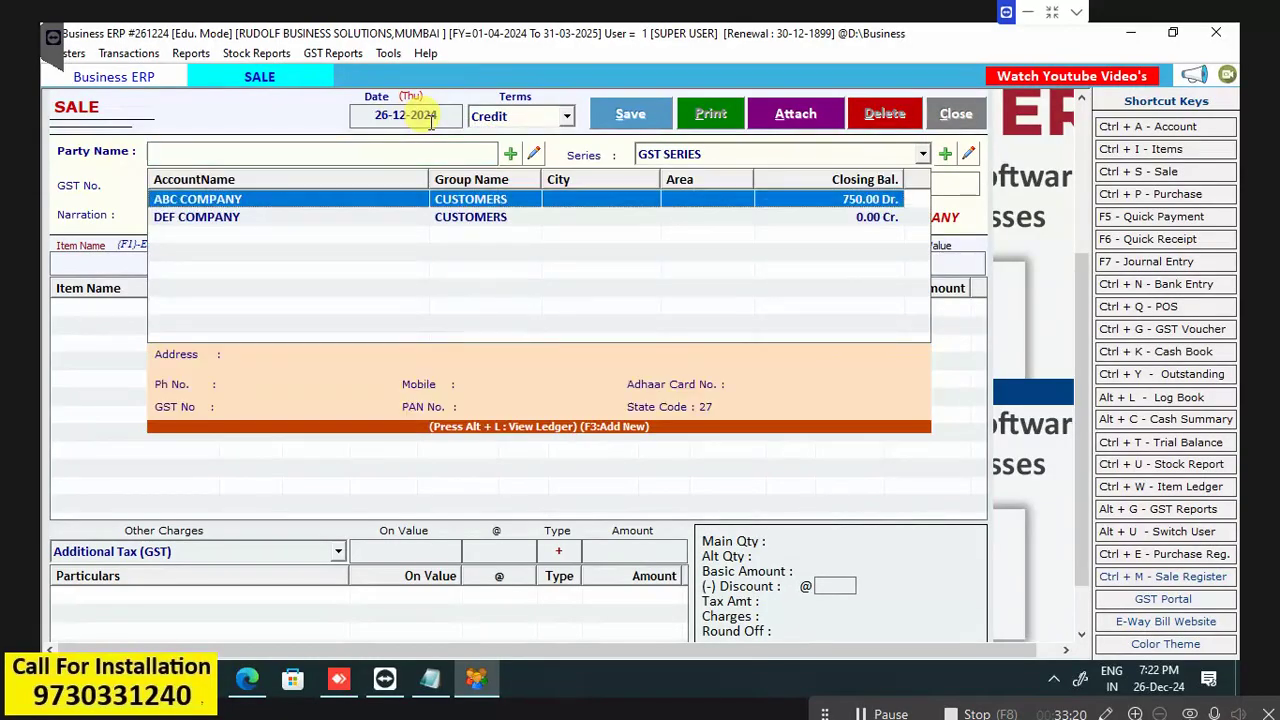
key(Return)
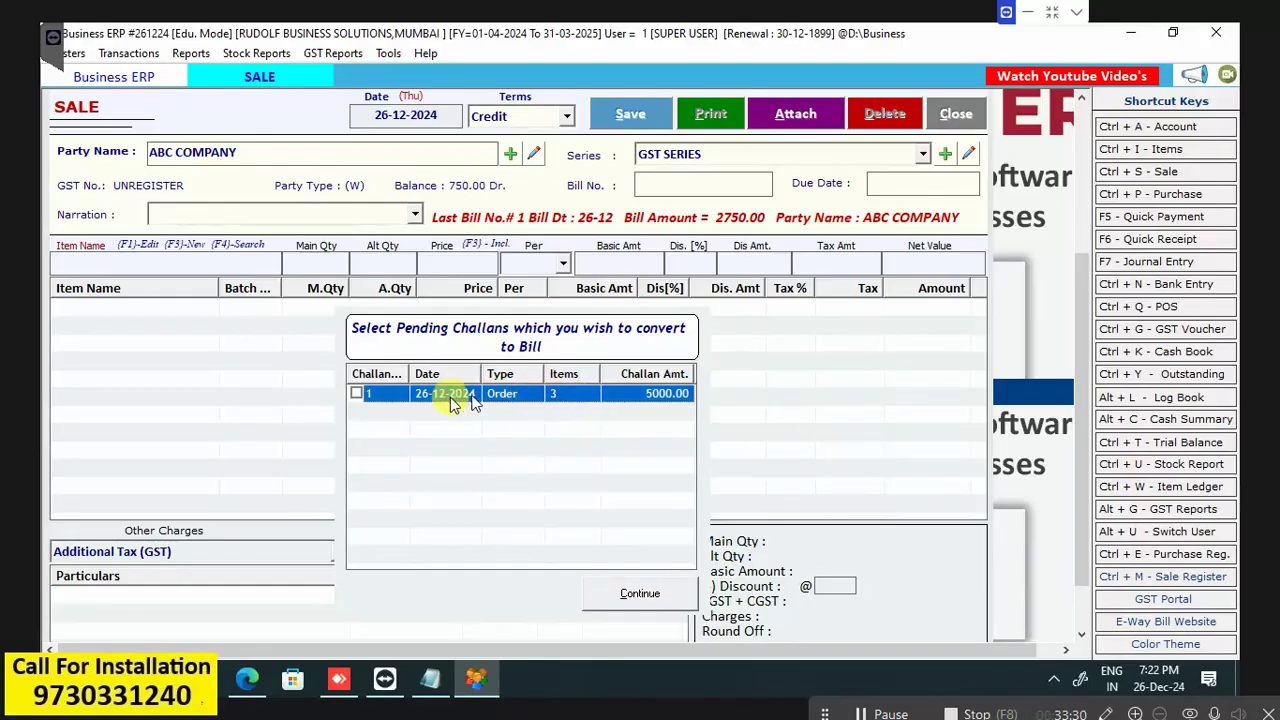
click(356, 392)
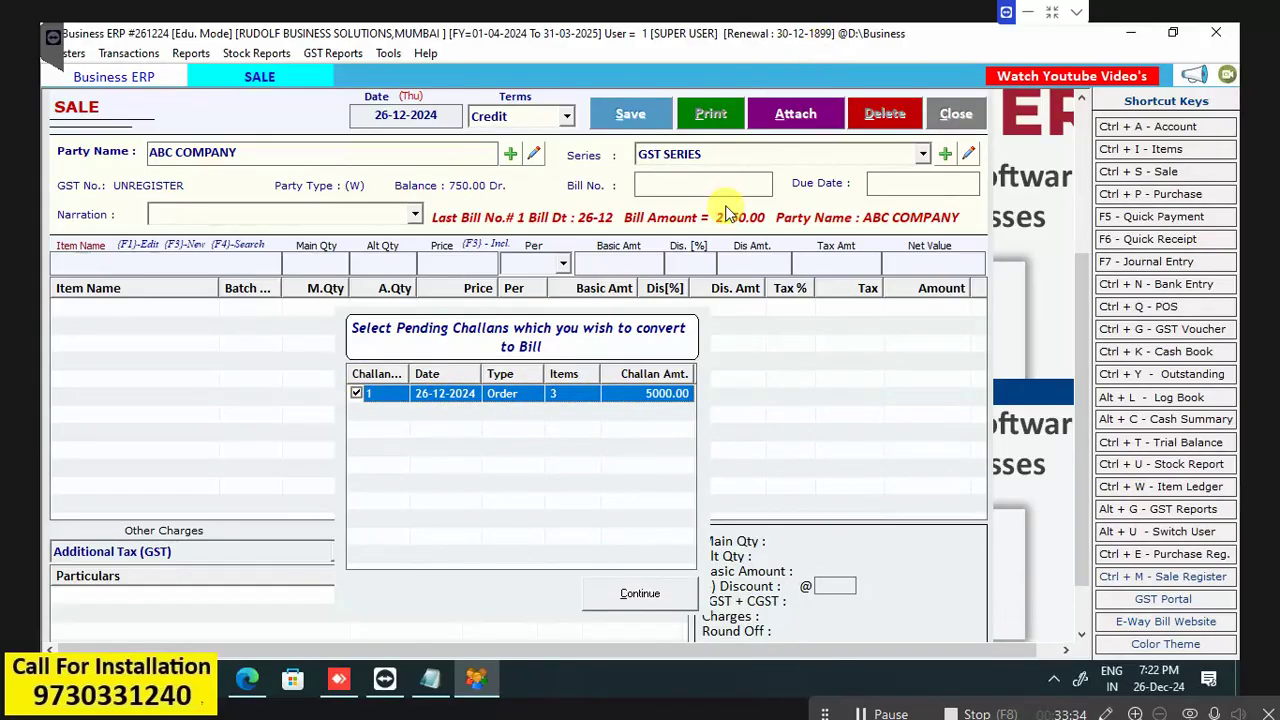
click(658, 595)
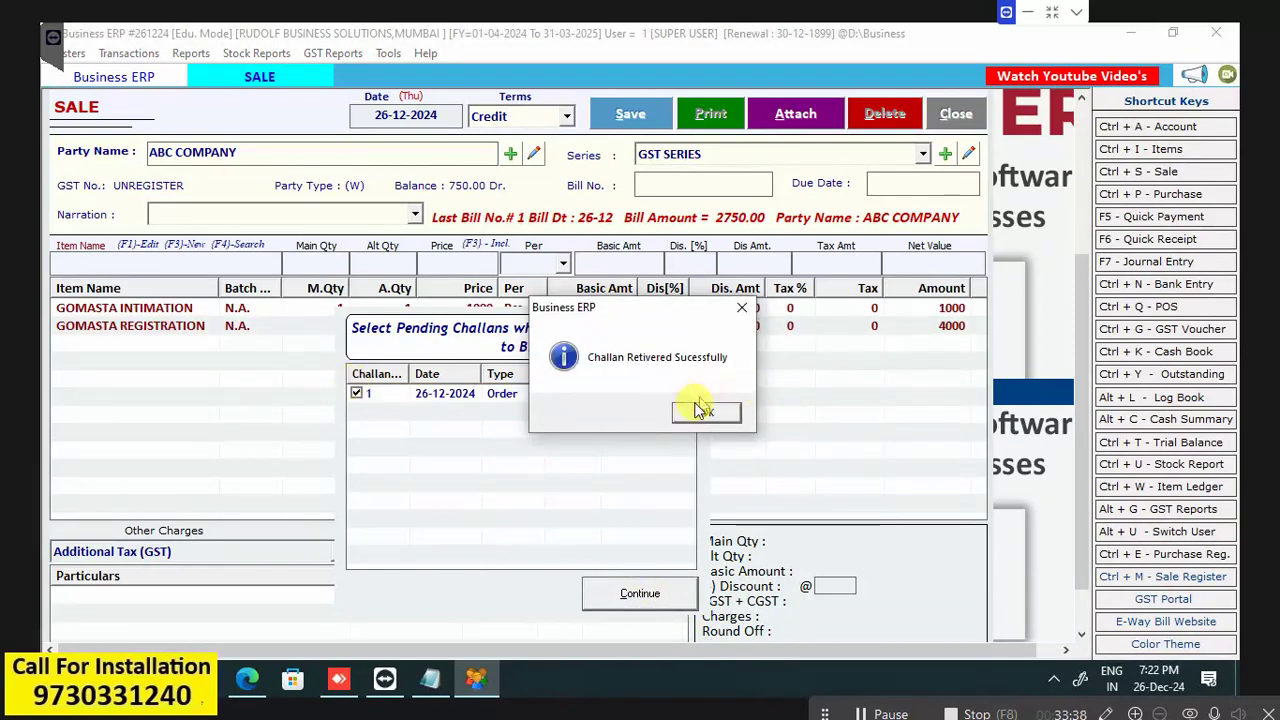
click(695, 413)
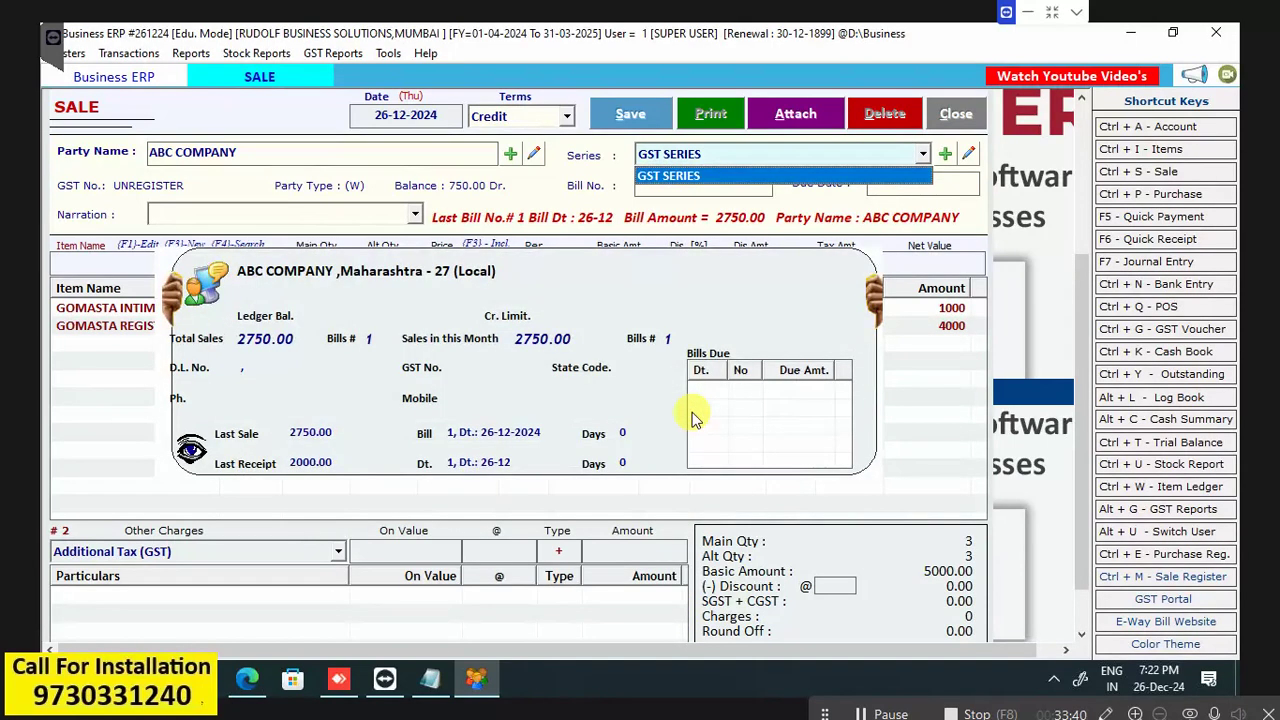
Step through the bill fields and review the GOMASTA REGISTRATION row's quantity, price and discount.
key(Return)
key(Return)
key(Return)
key(Return)
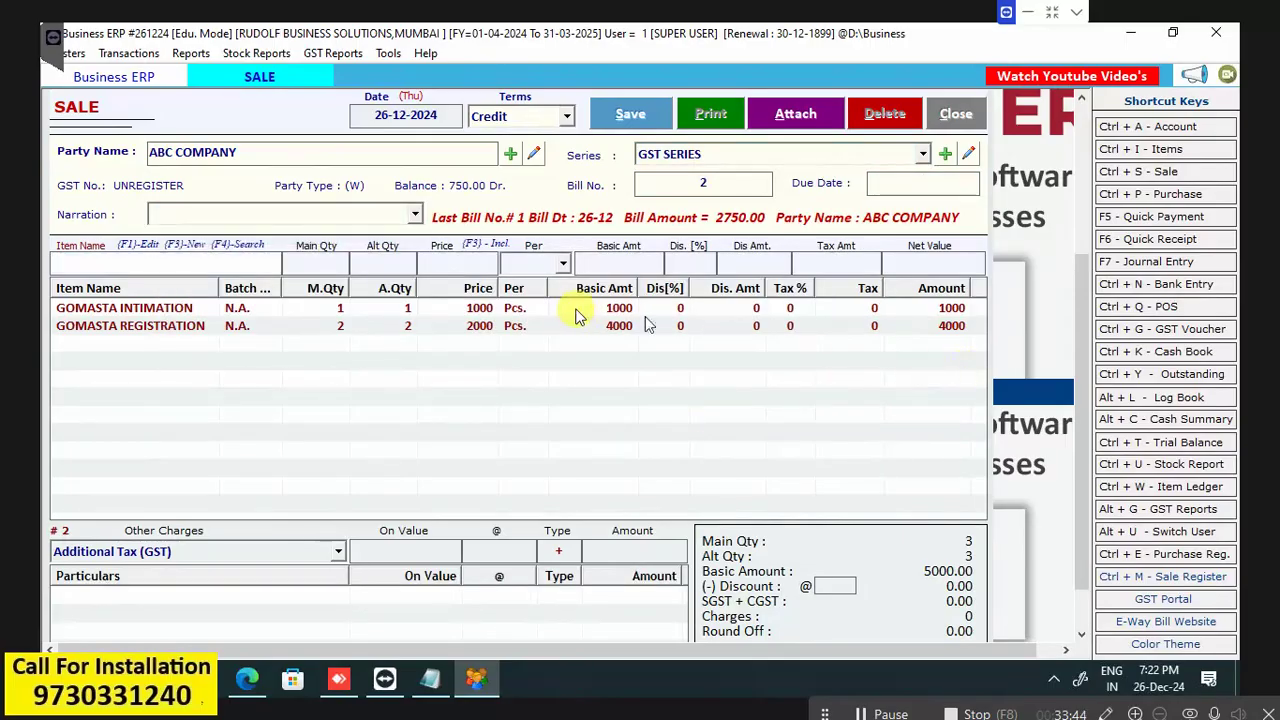
double_click(474, 330)
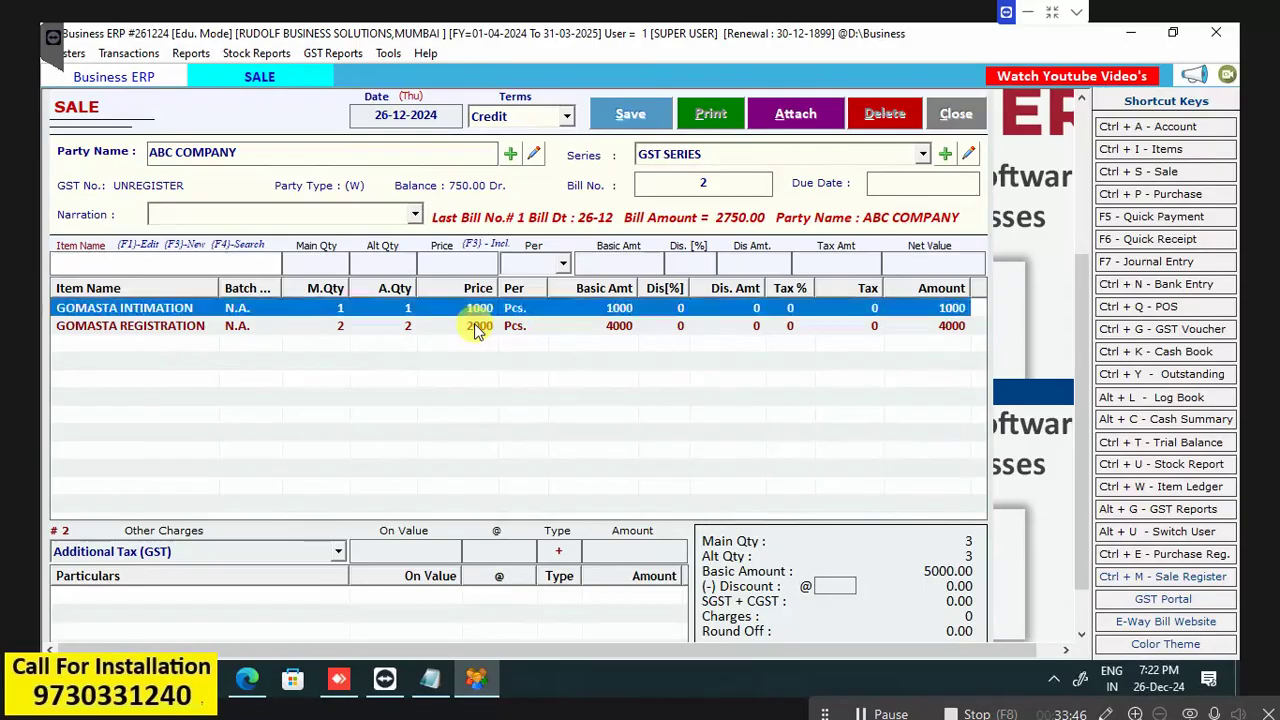
key(Return)
key(Return)
key(Return)
key(Return)
key(Return)
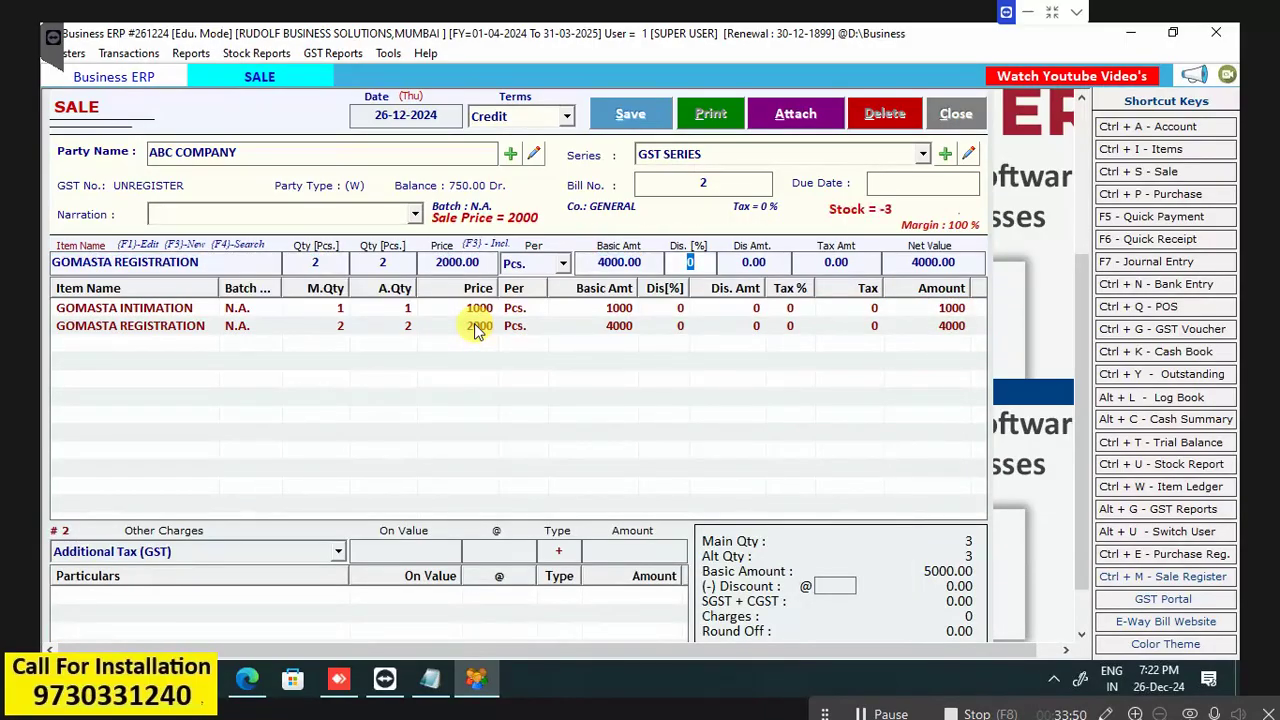
key(Return)
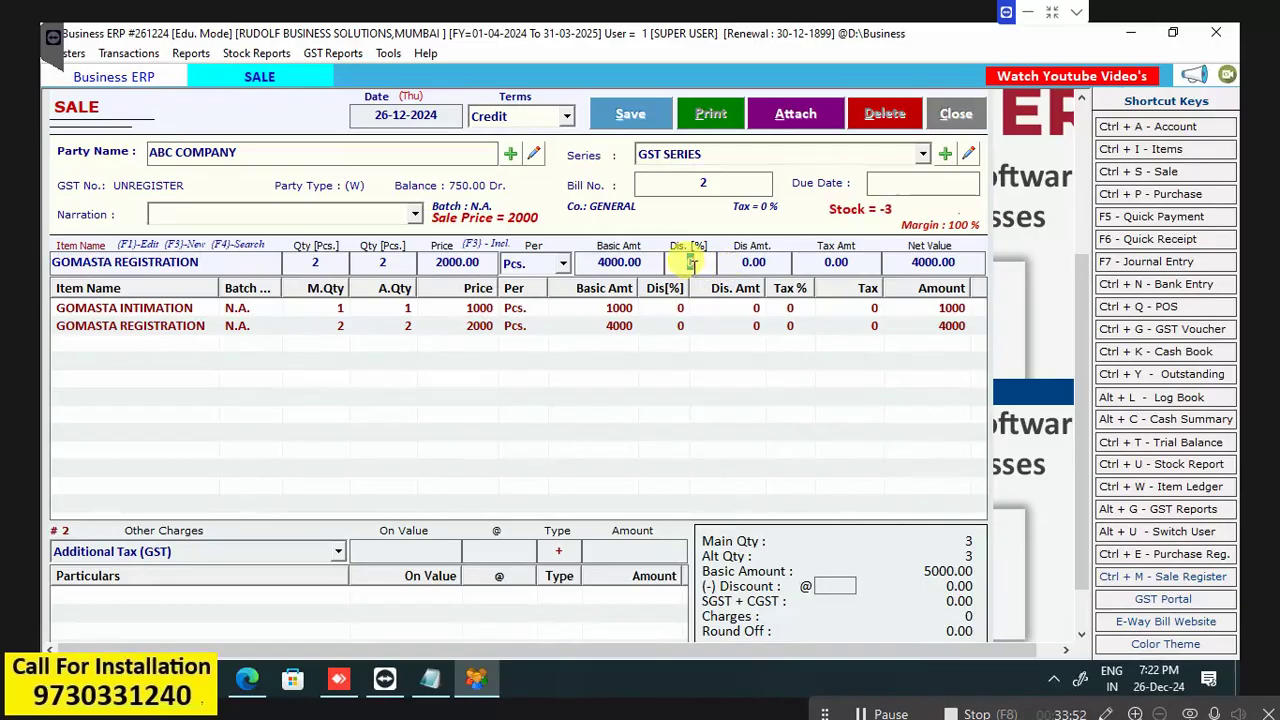
key(Return)
key(Return)
key(Return)
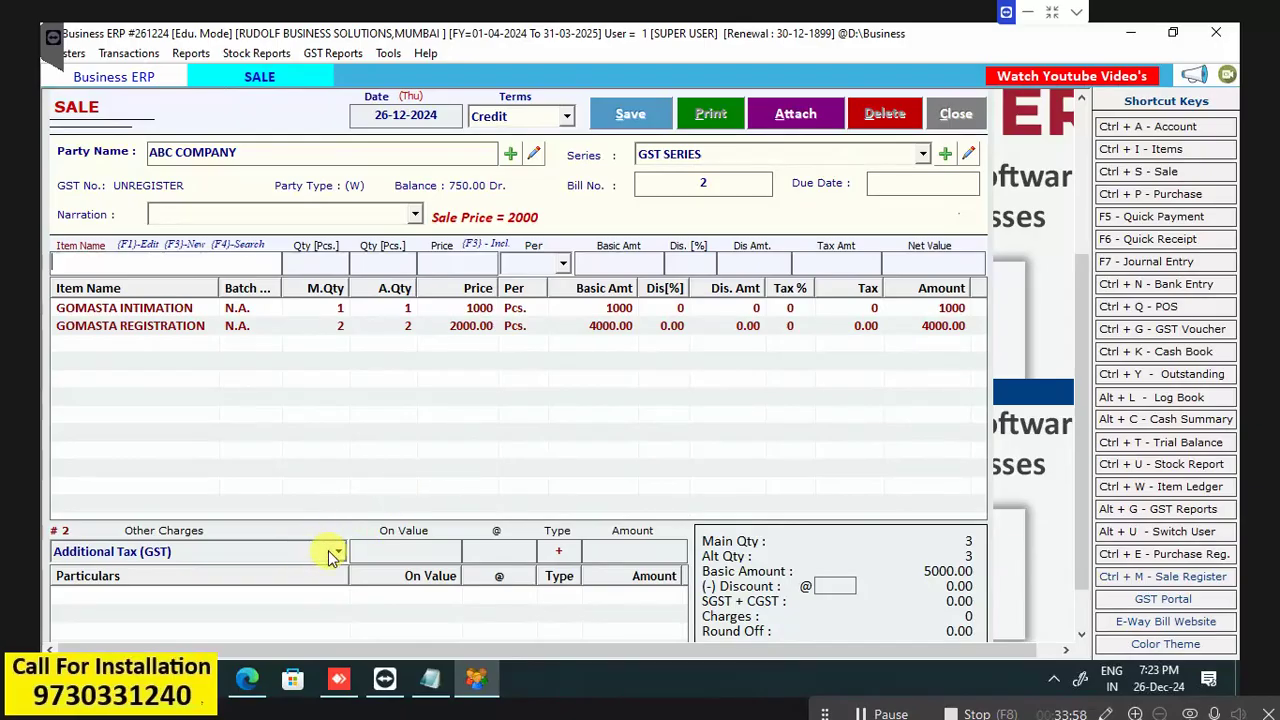
Add a Discount other charge at 2% on the 5000 basic amount.
click(334, 551)
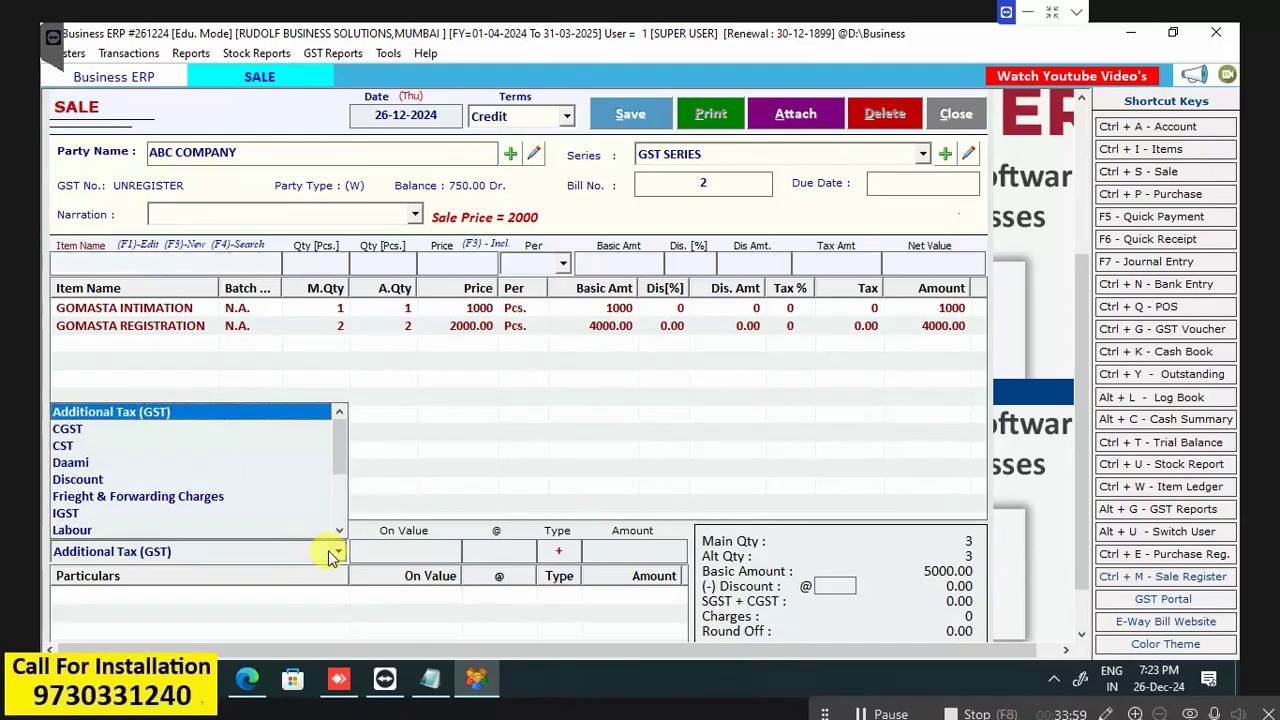
click(152, 482)
key(Return)
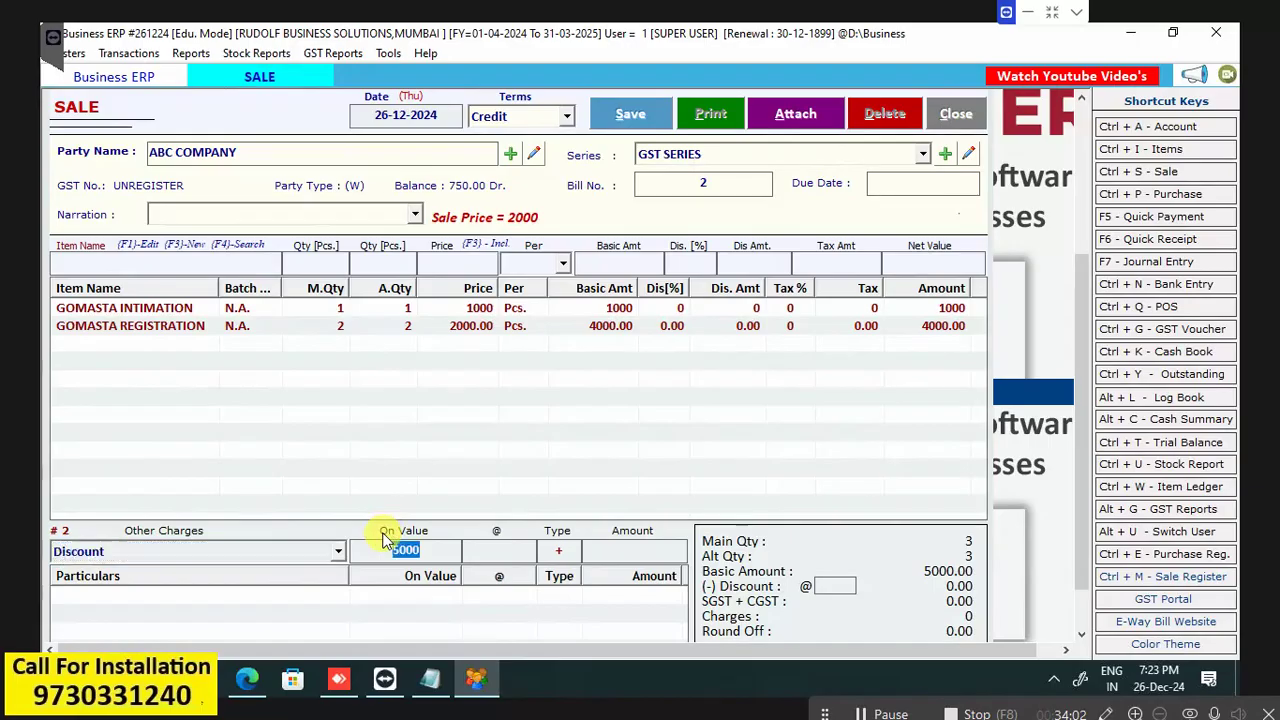
key(Return)
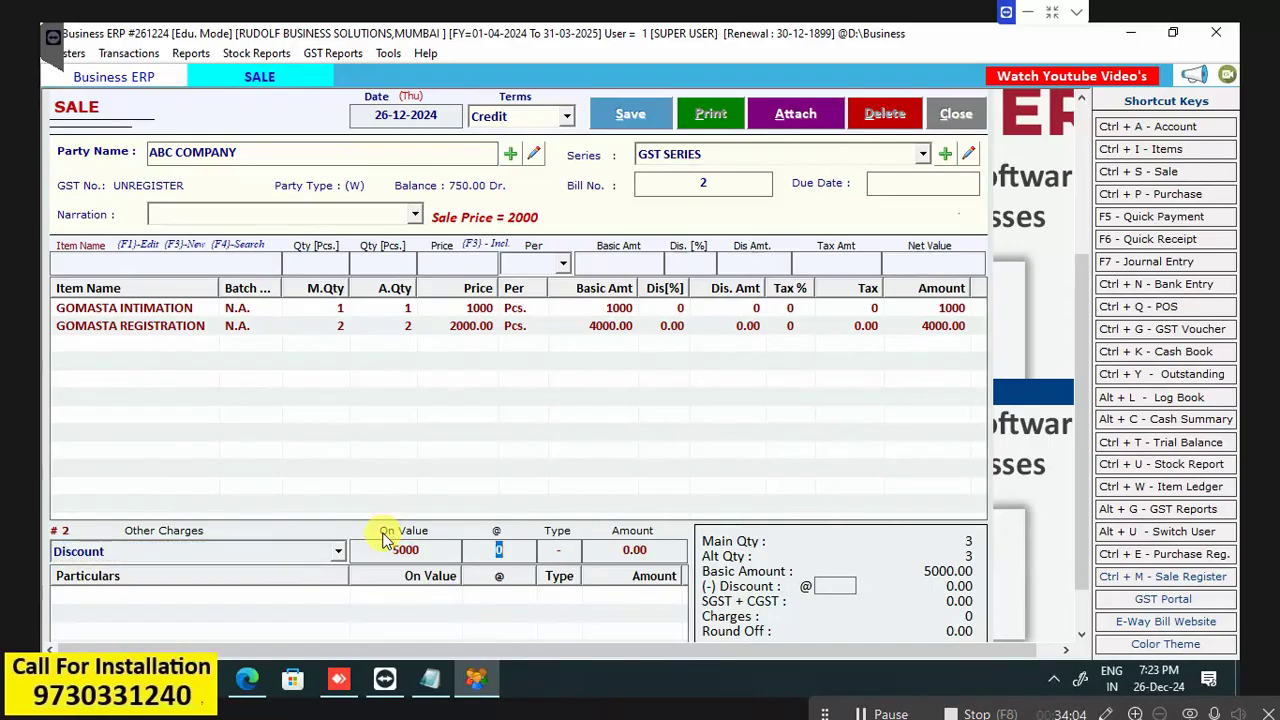
text(2)
key(Return)
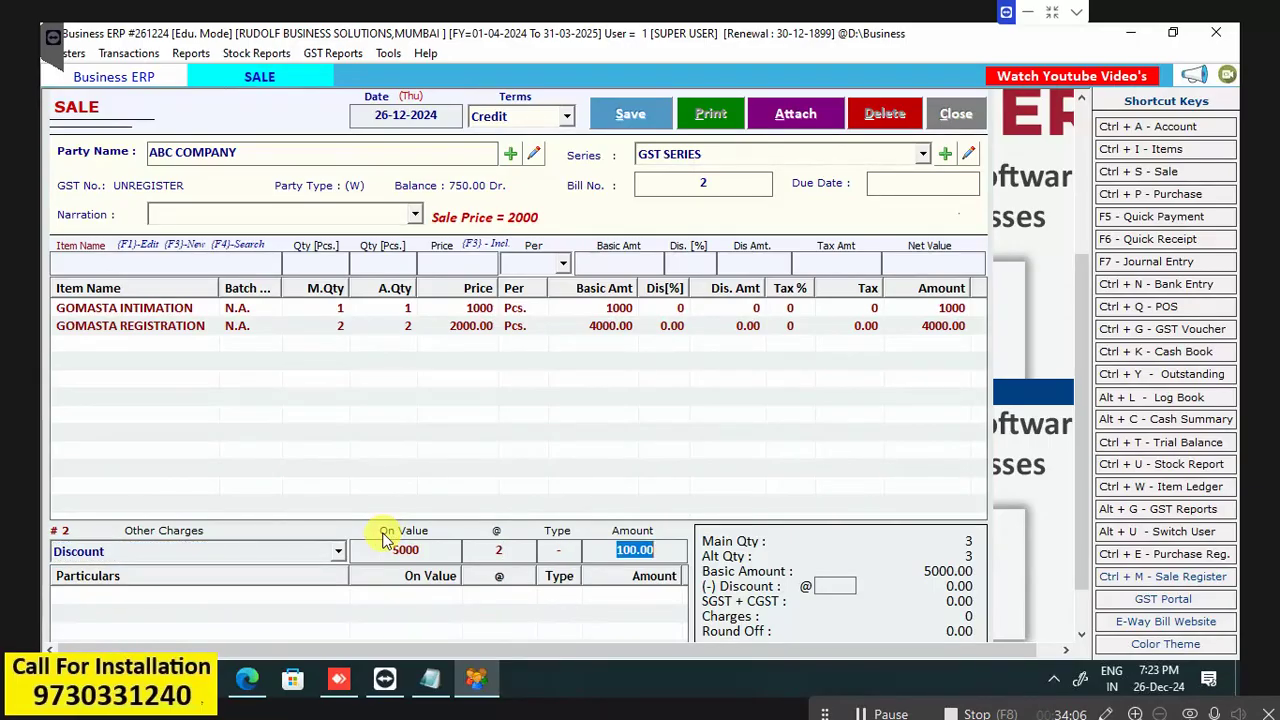
key(Return)
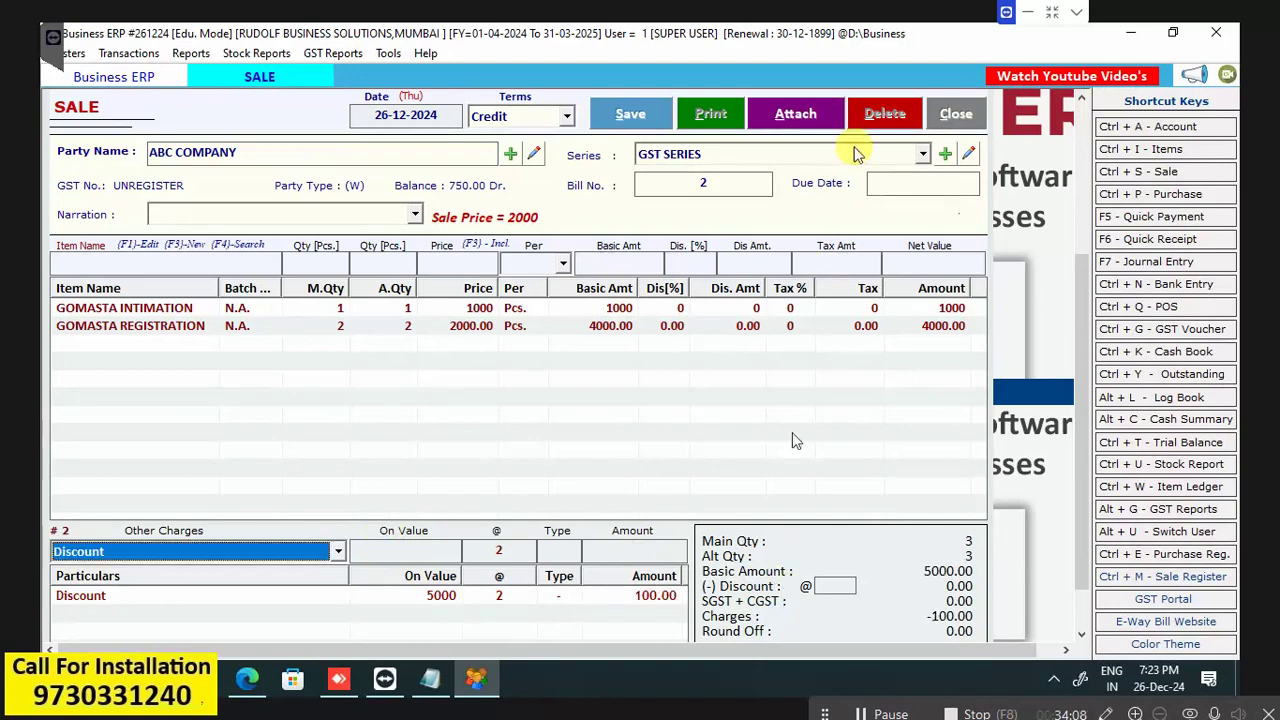
Save sale bill 2 and preview its invoice in GST Composition format.
click(622, 118)
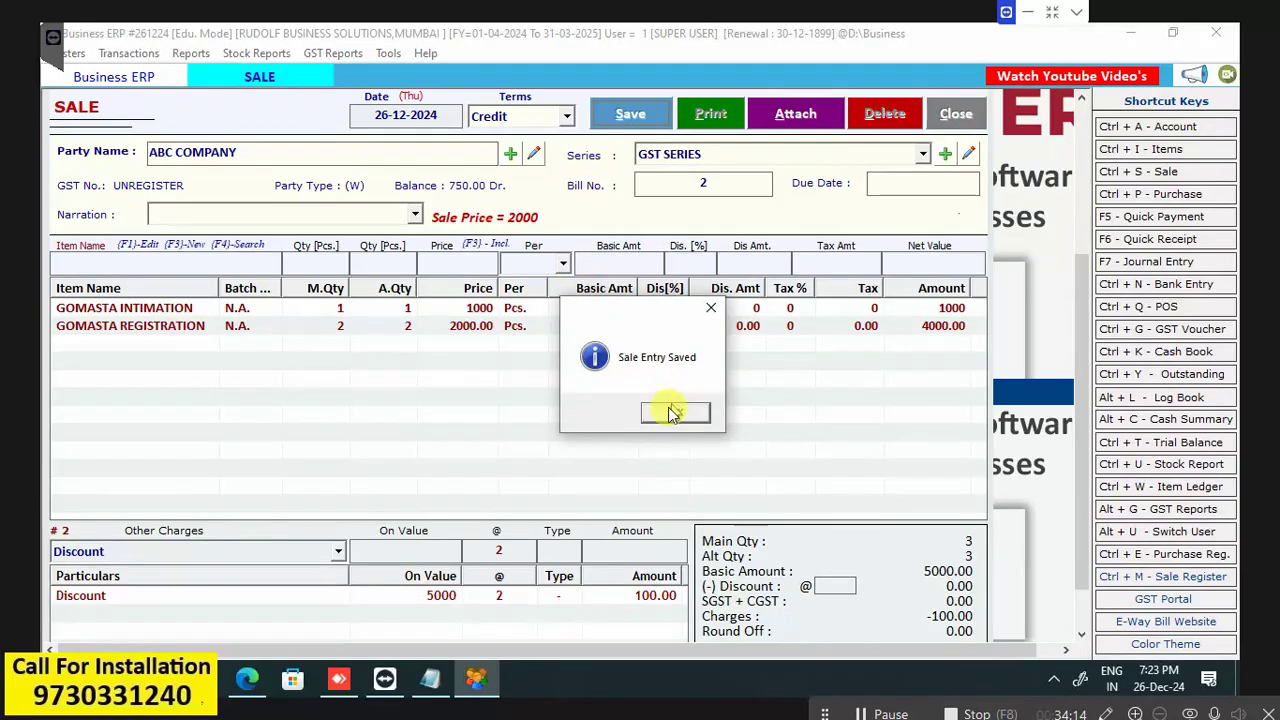
click(672, 414)
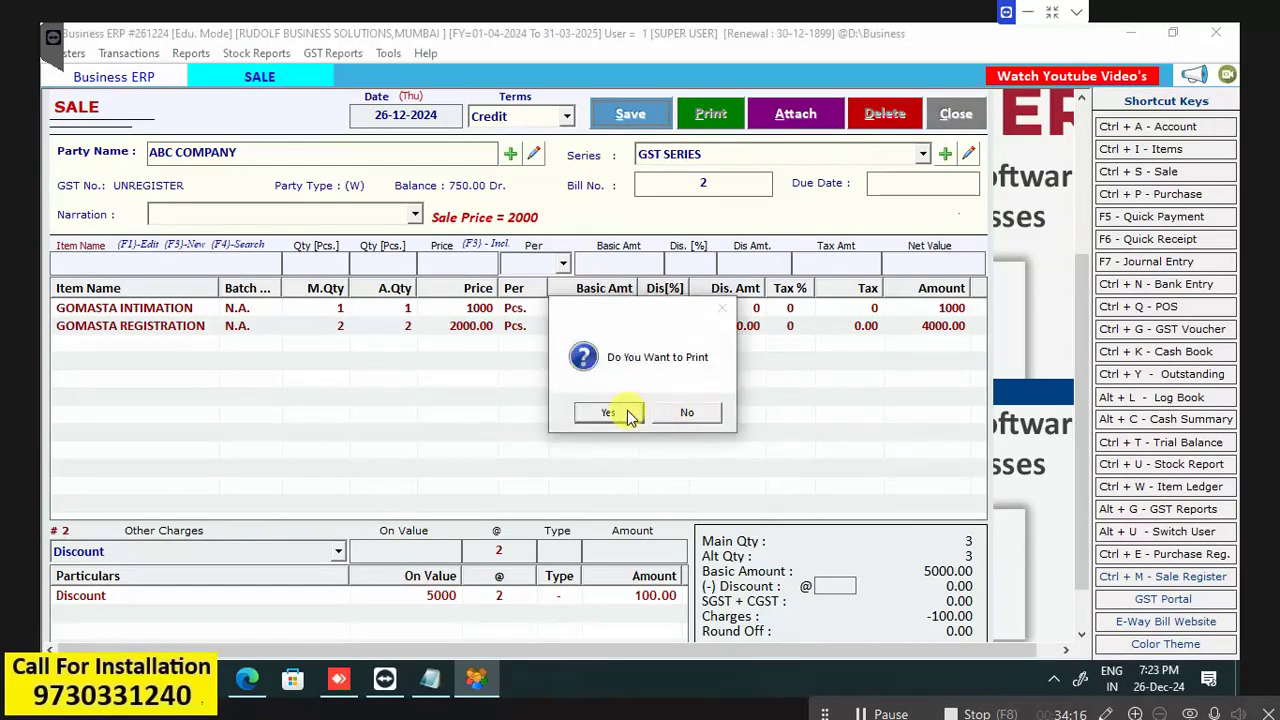
click(628, 412)
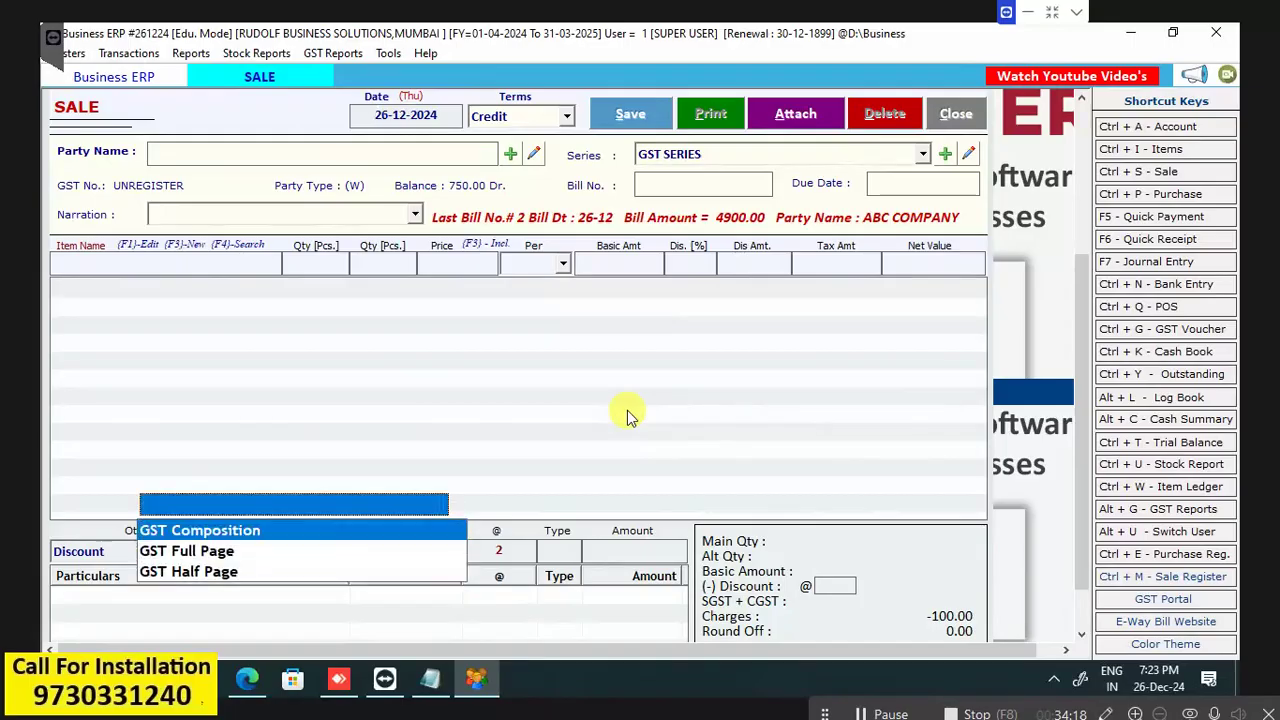
click(295, 353)
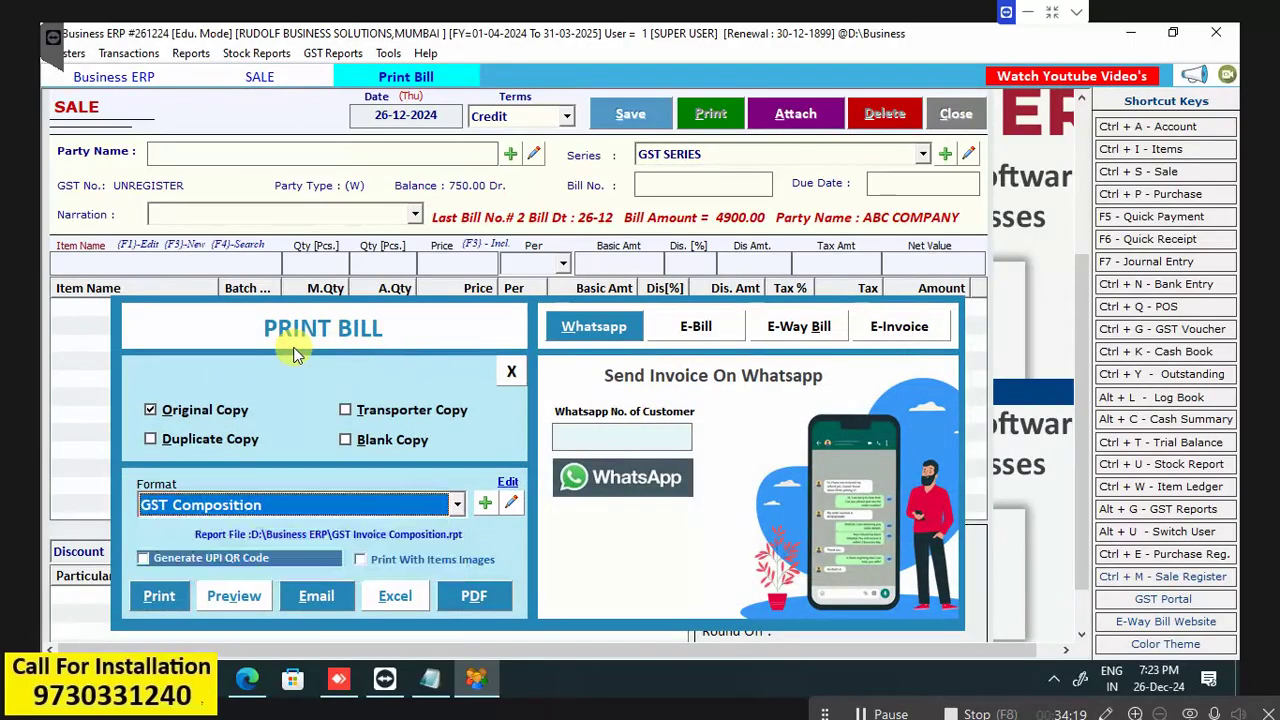
click(225, 598)
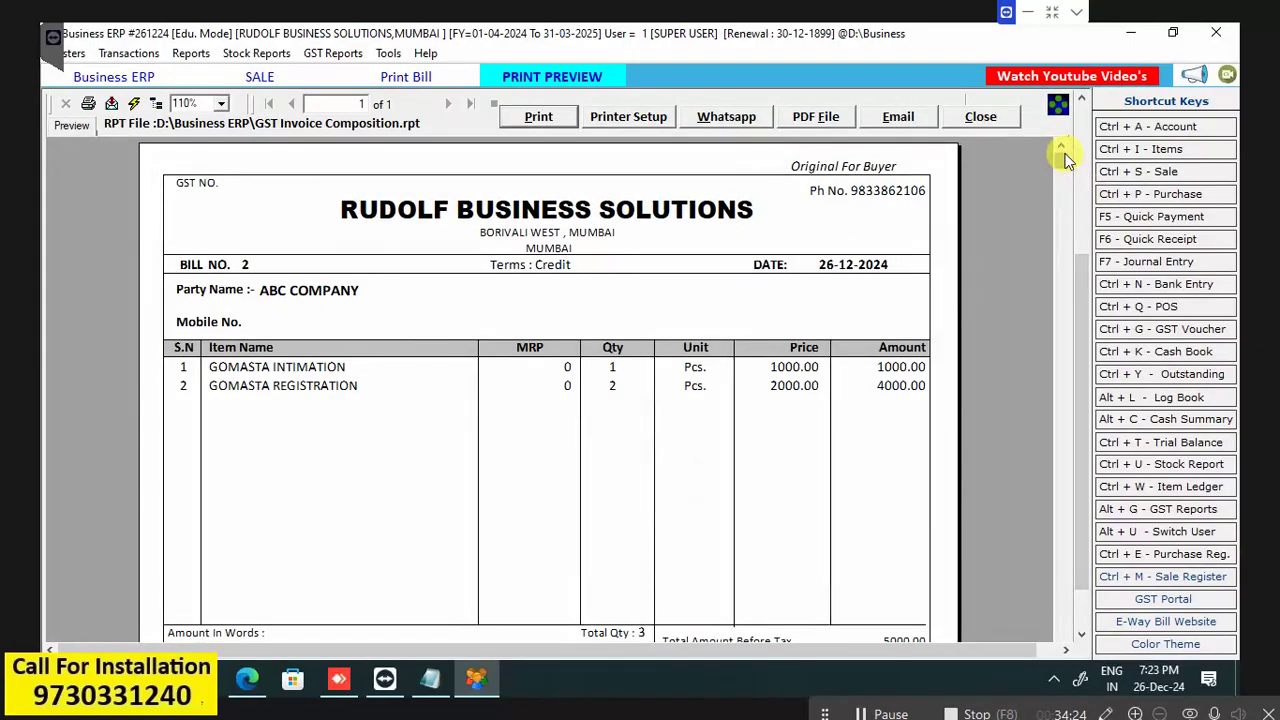
Preview bill 2's invoice in GST Full Page format, then close the preview and print panel.
click(981, 116)
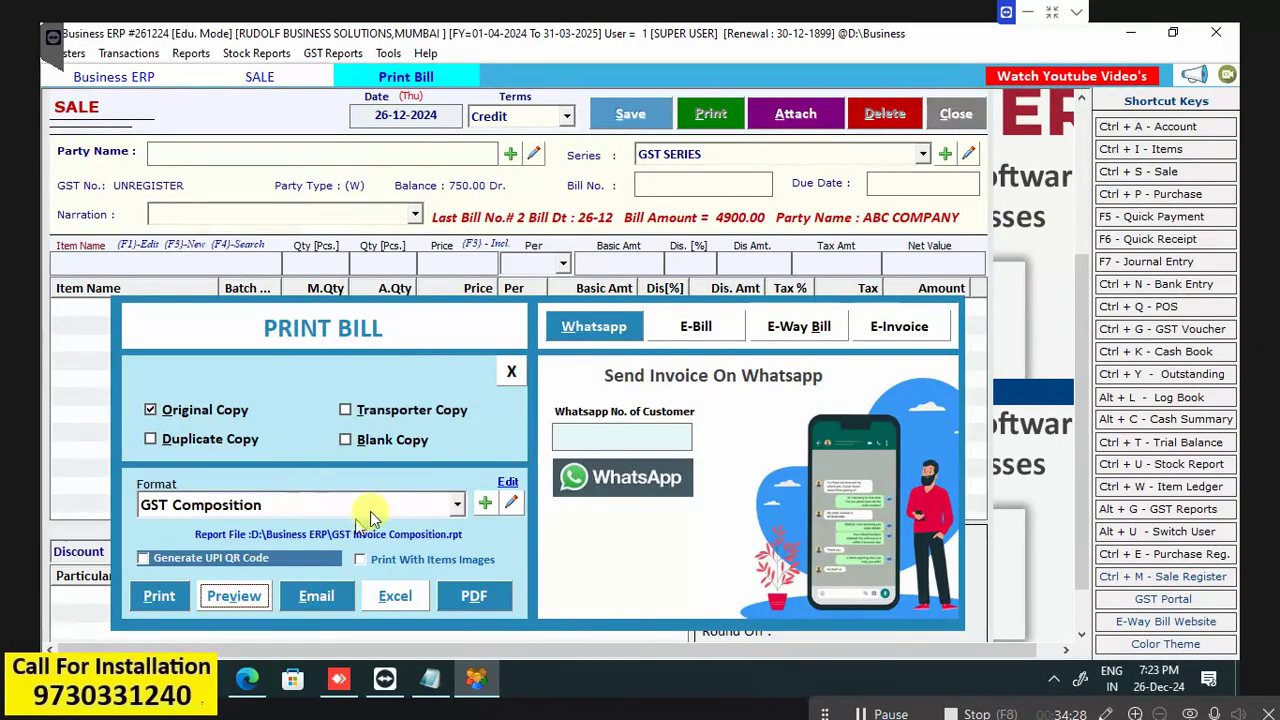
click(372, 508)
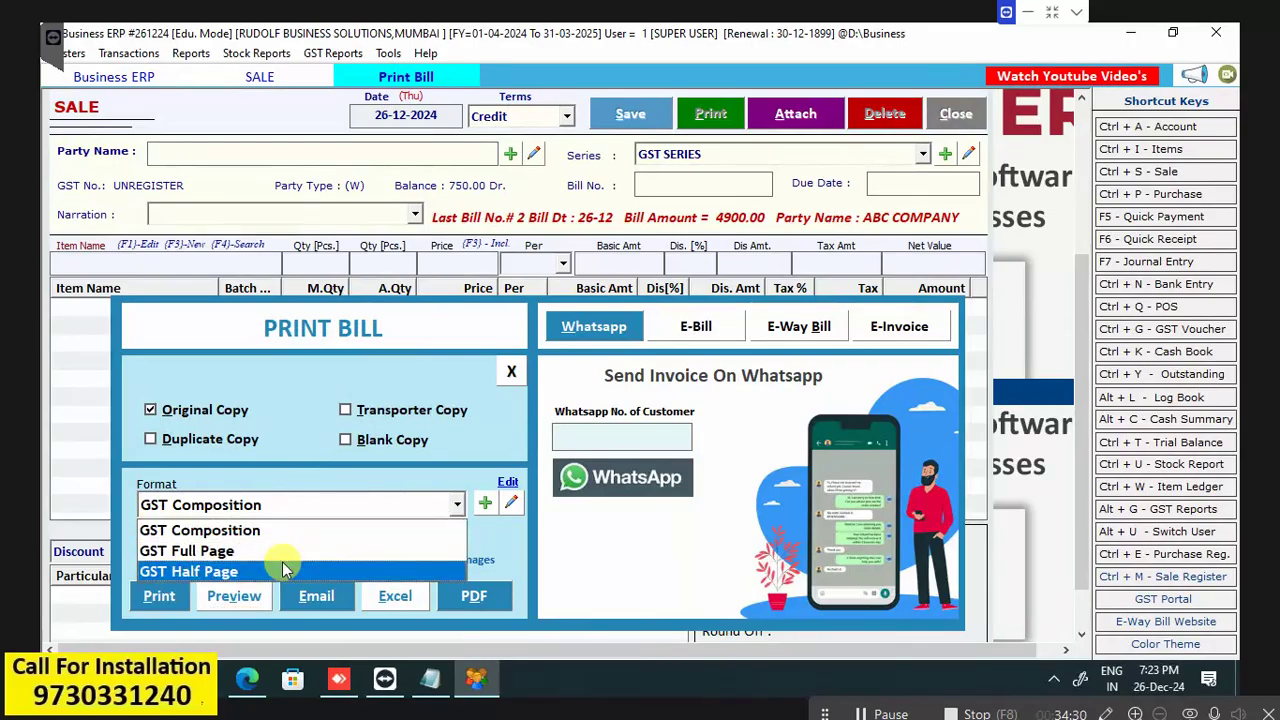
click(301, 553)
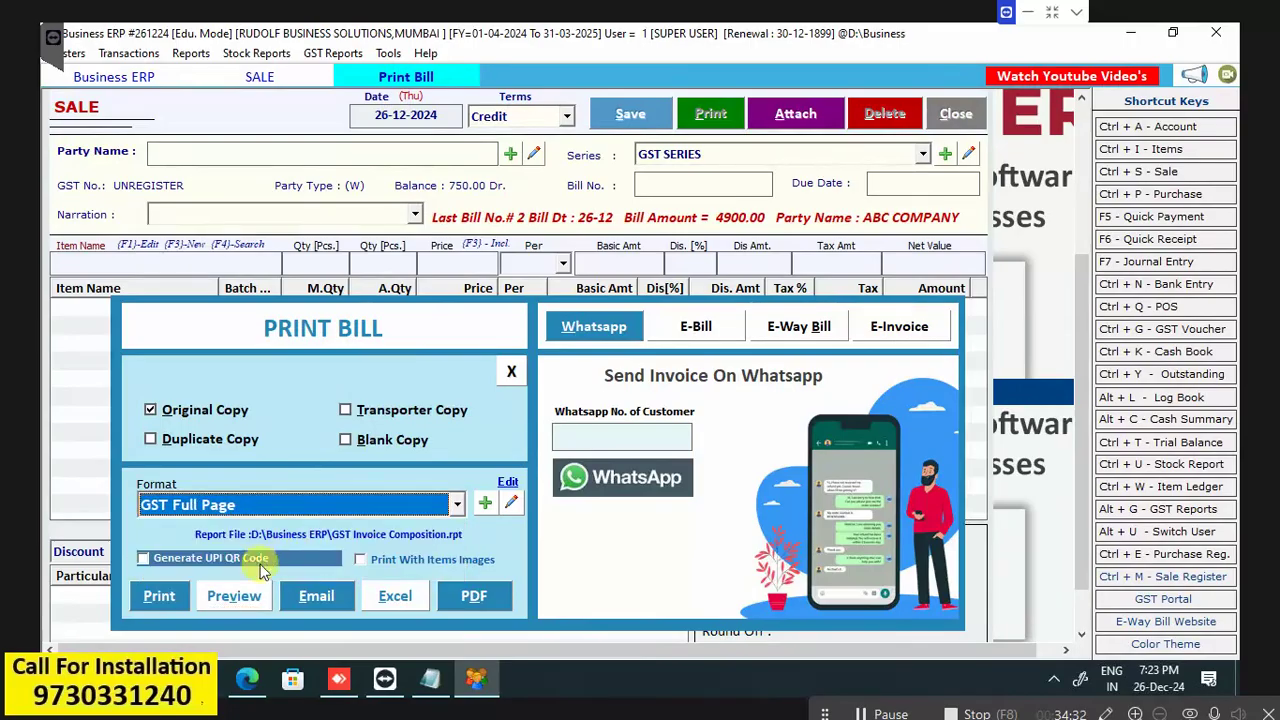
click(220, 597)
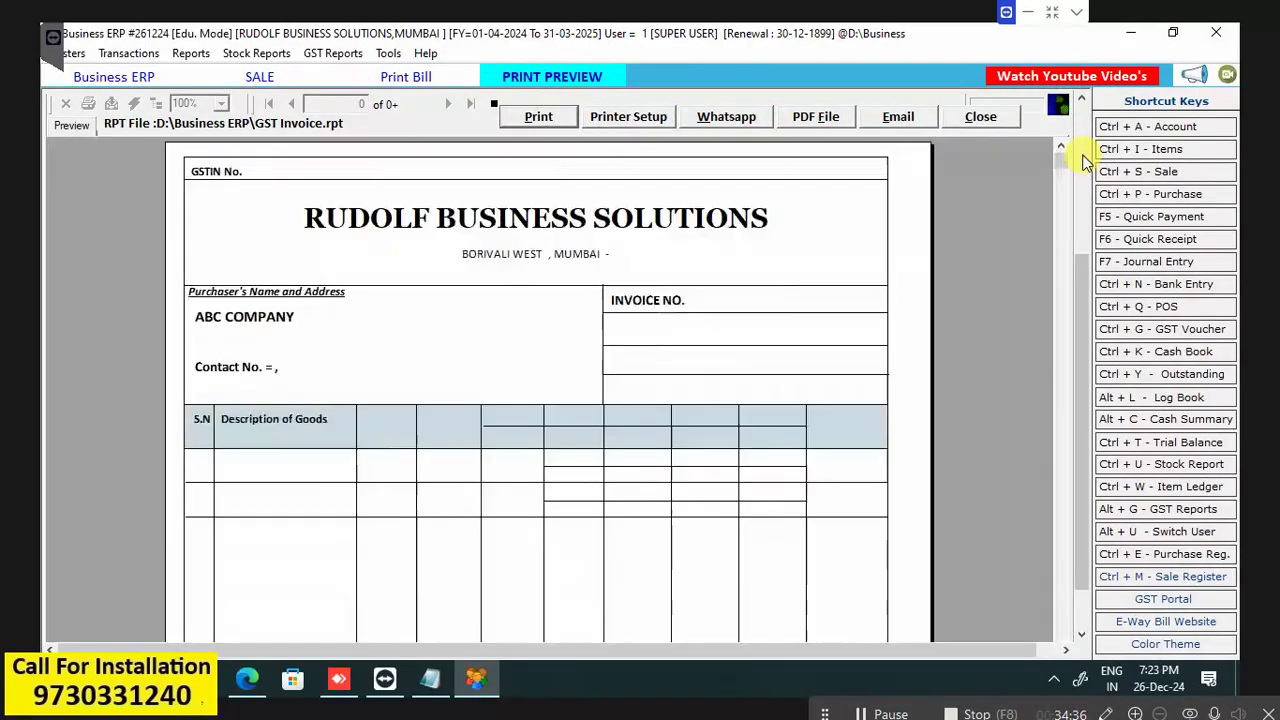
drag(1080, 306, 1096, 162)
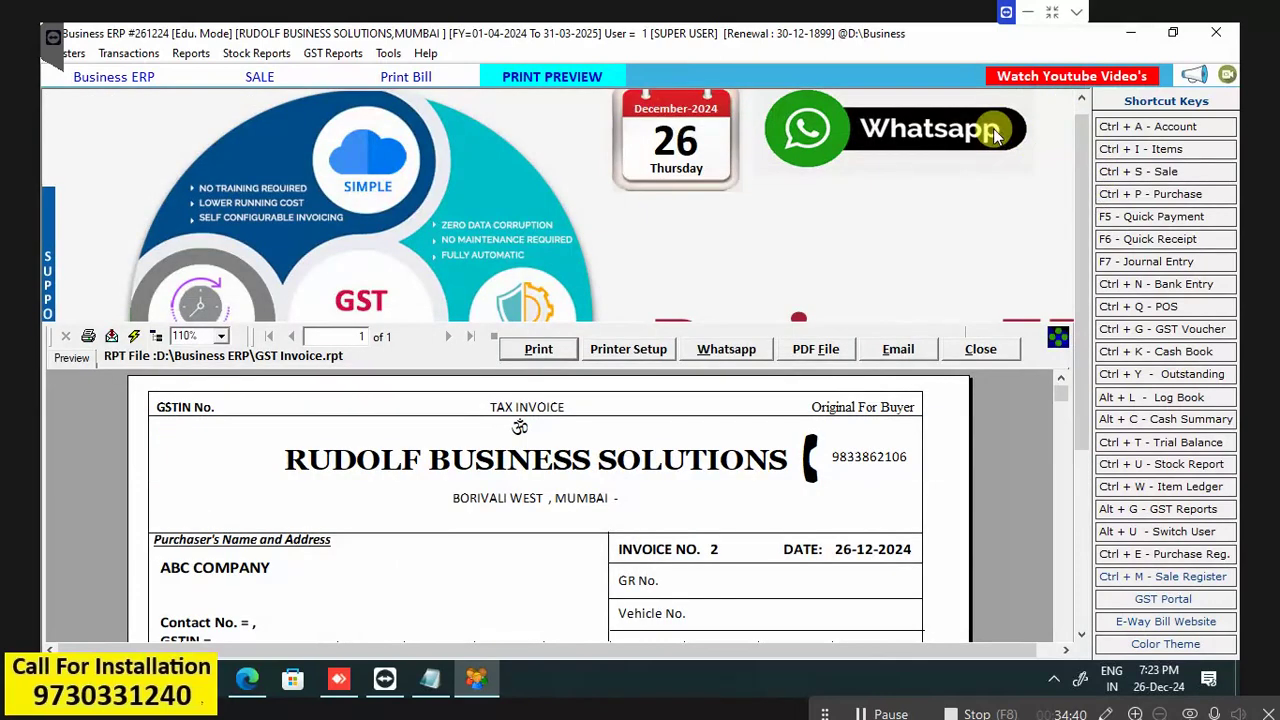
click(980, 349)
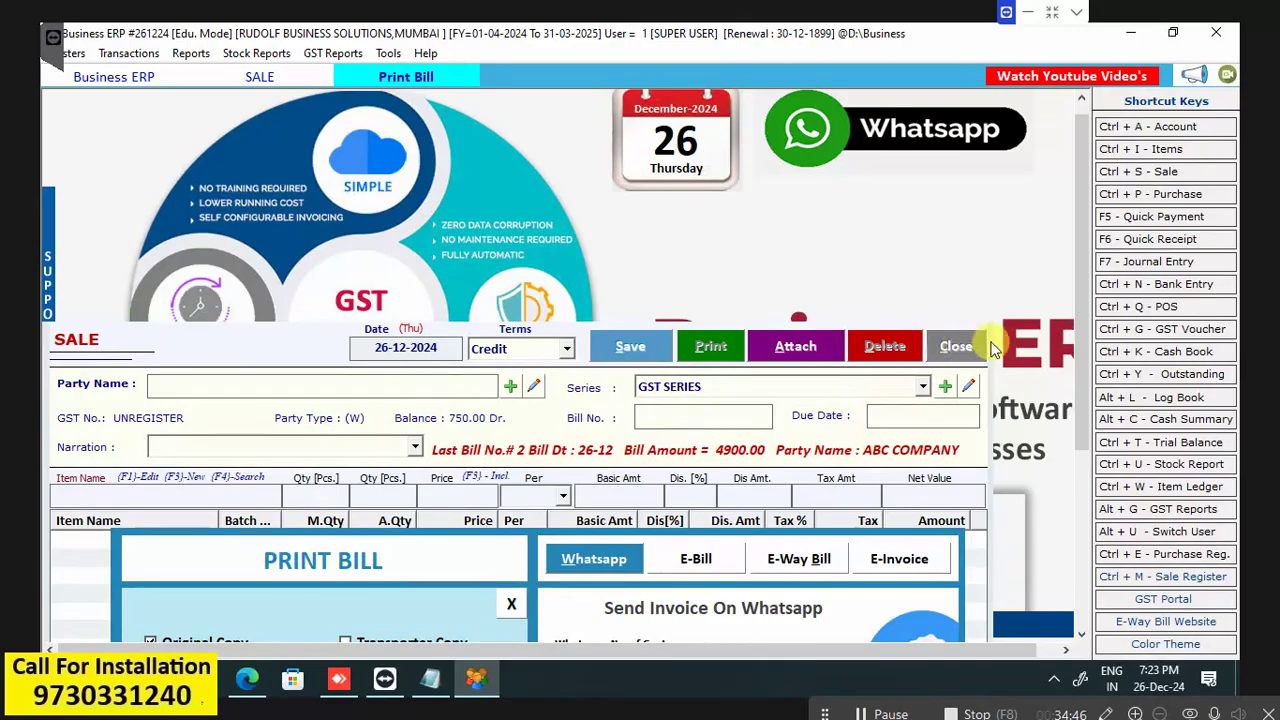
click(955, 347)
Close the sale entry screen and open bill 3's composition invoice preview.
click(993, 347)
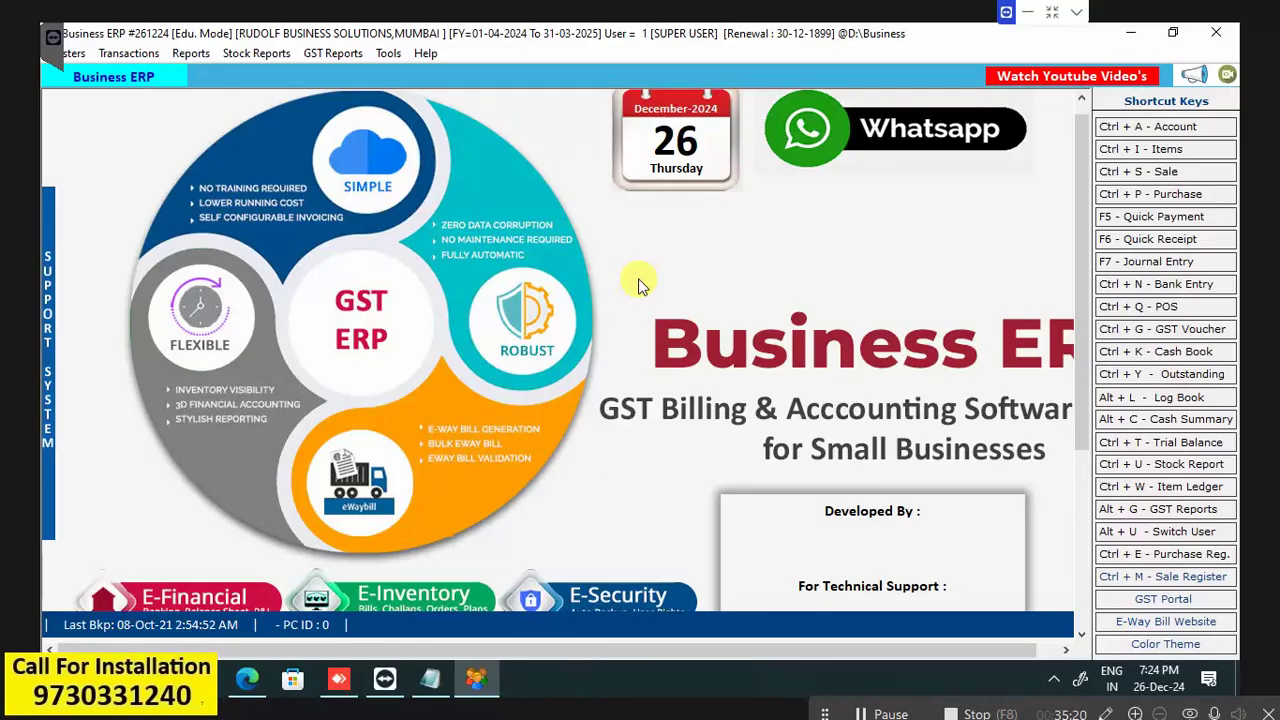
click(888, 714)
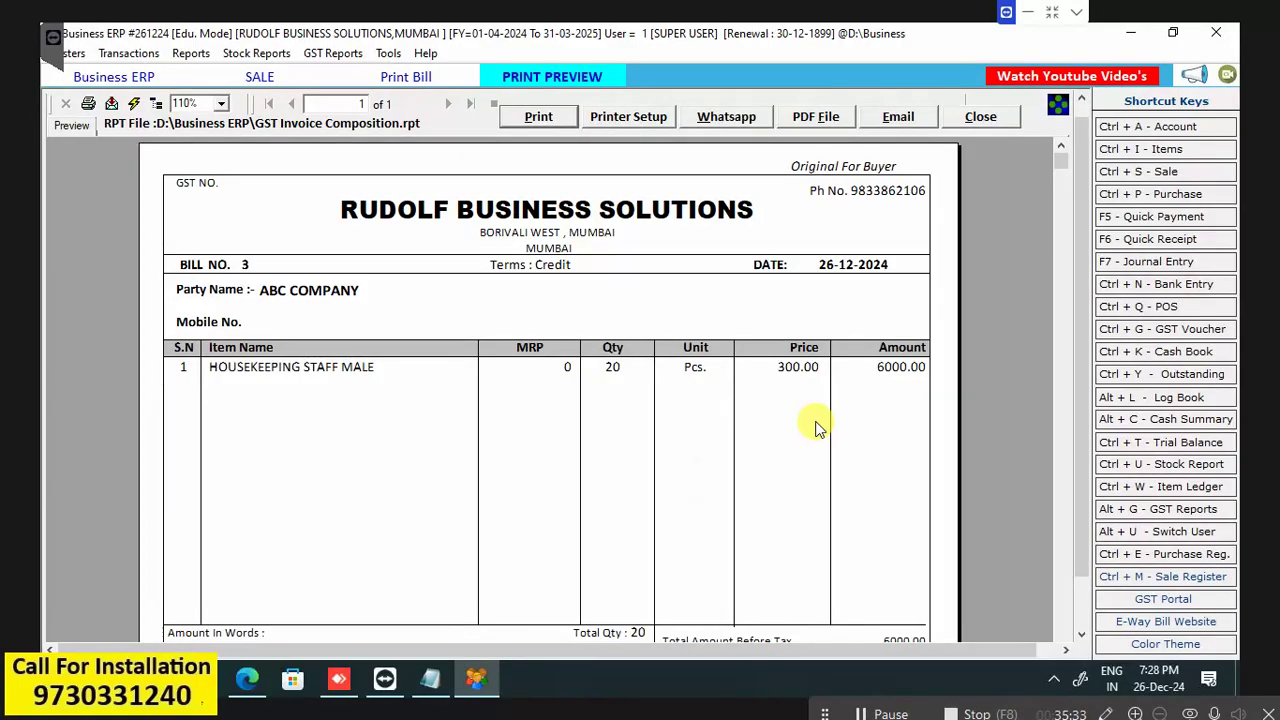
Close bill 3's invoice preview, the Print Bill panel and the sale entry screen.
click(990, 122)
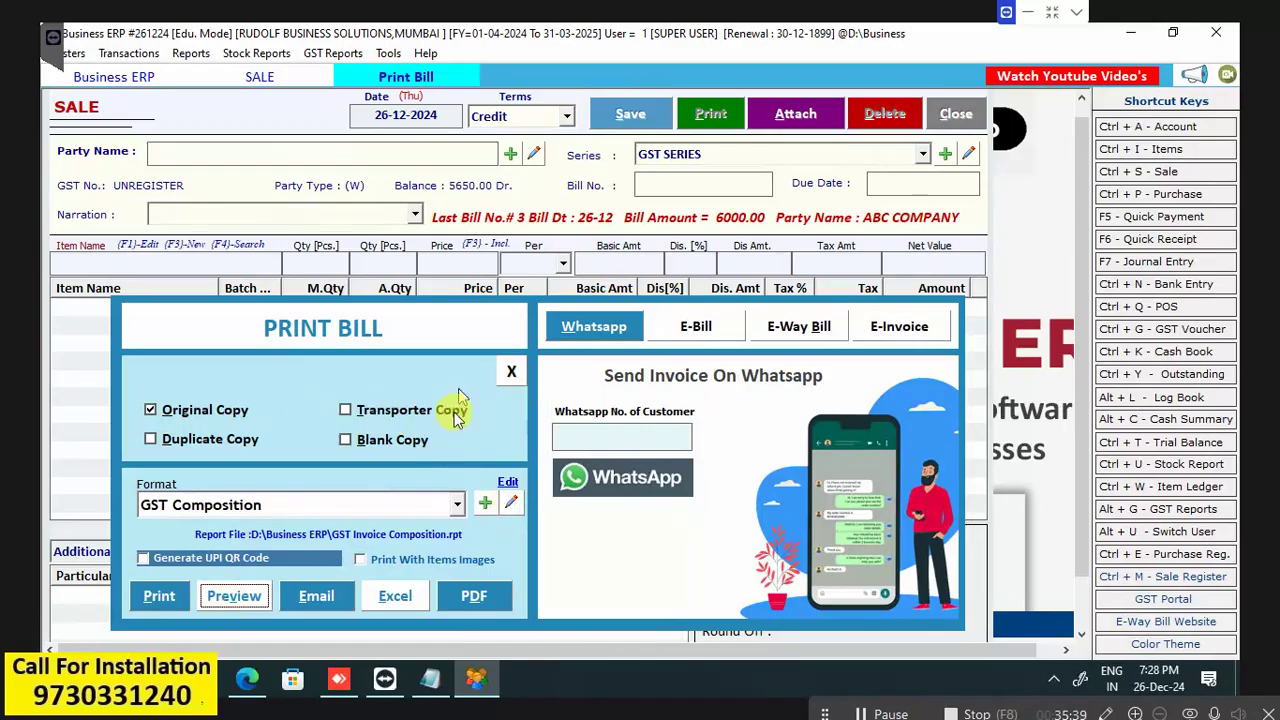
key(Return)
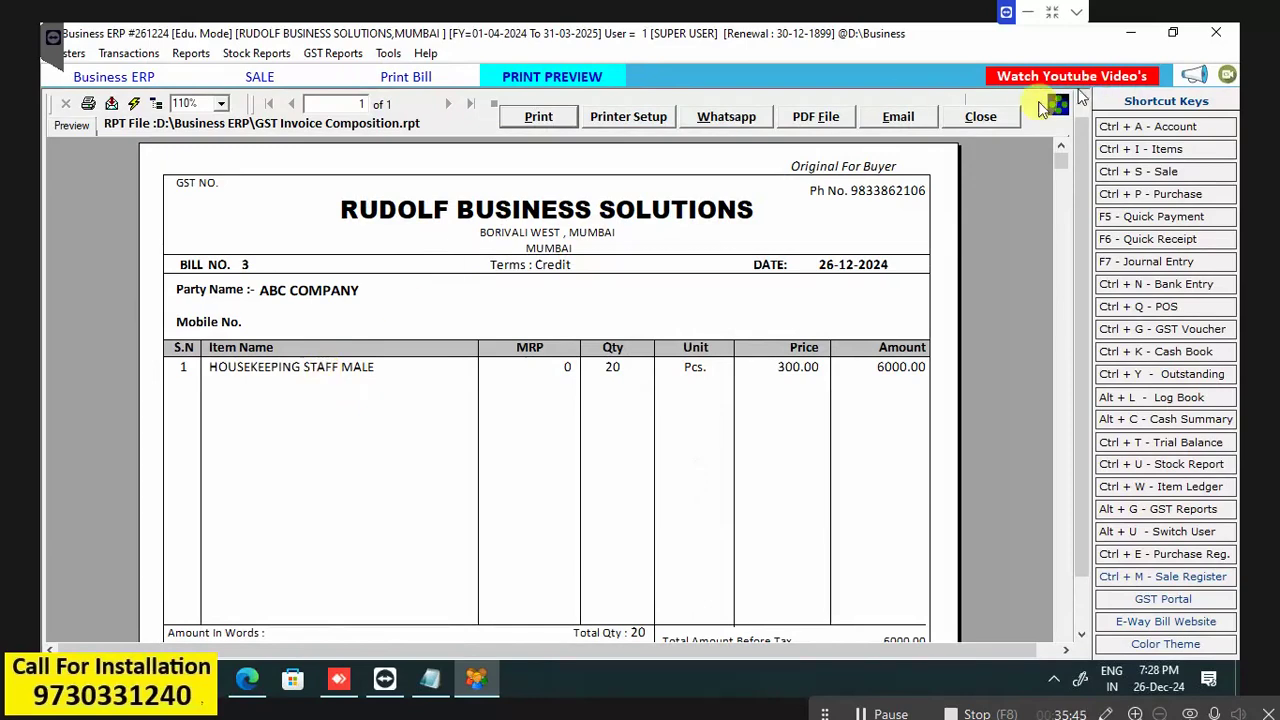
click(998, 123)
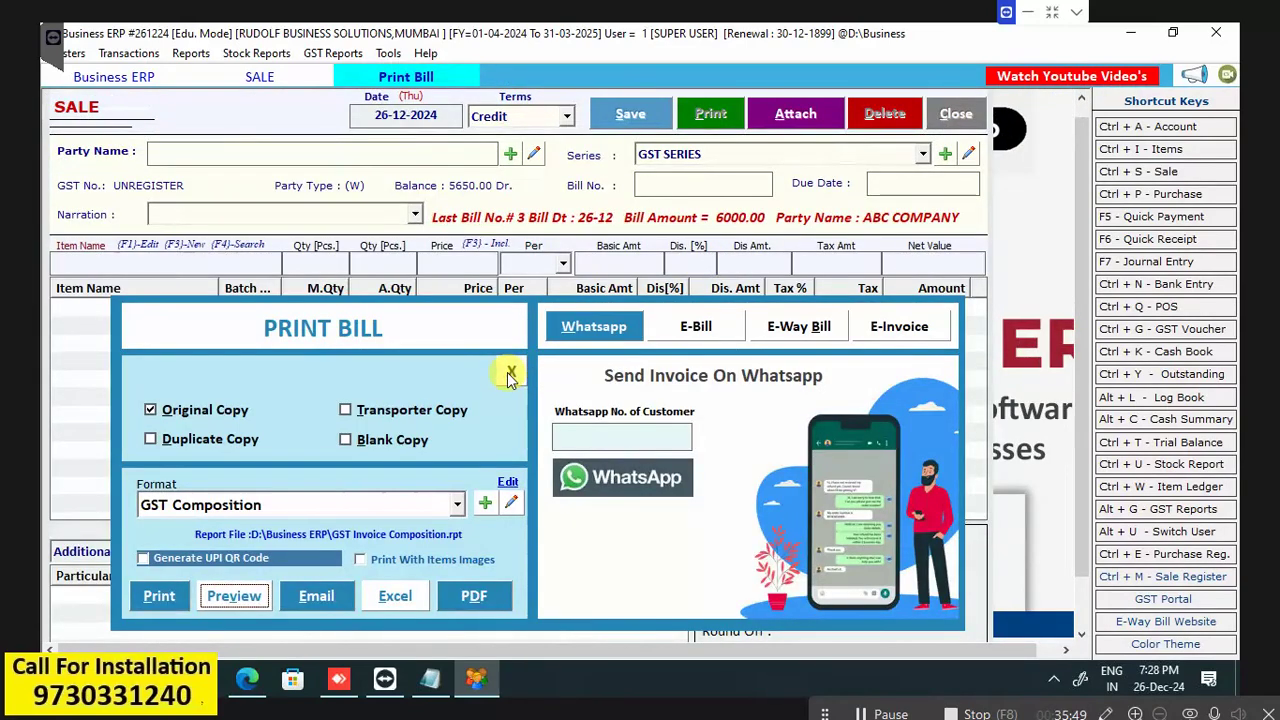
click(511, 372)
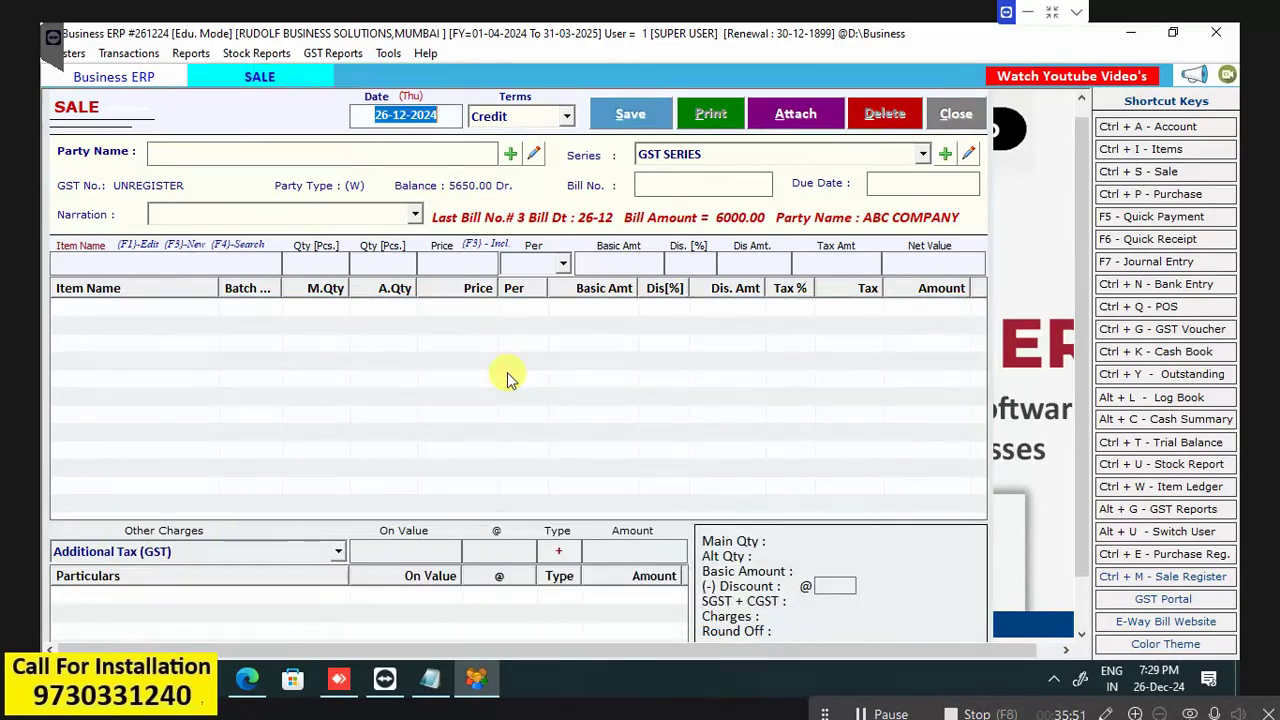
key(Escape)
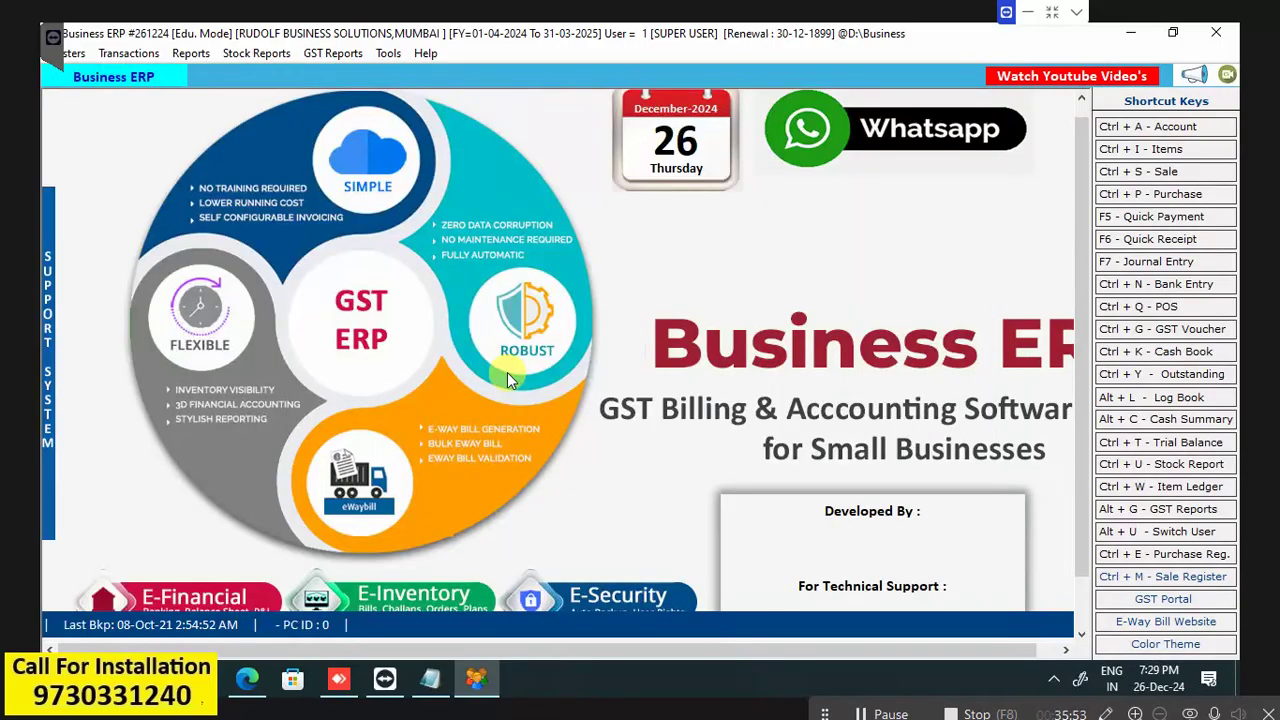